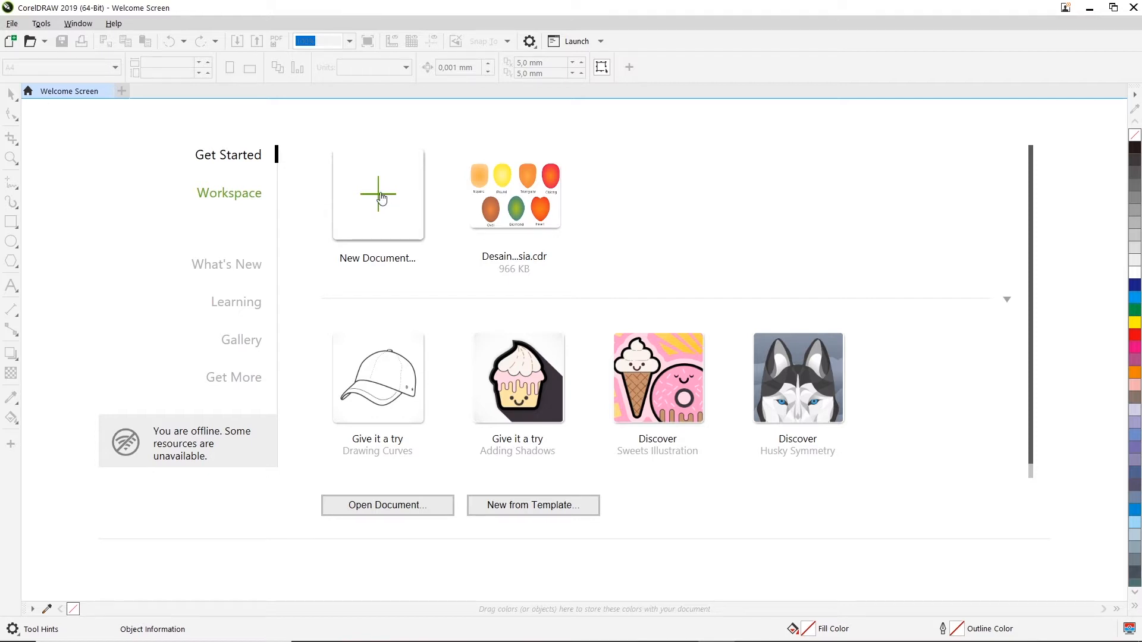
- Create a new A4 landscape document named Mata
left_click(382, 198)
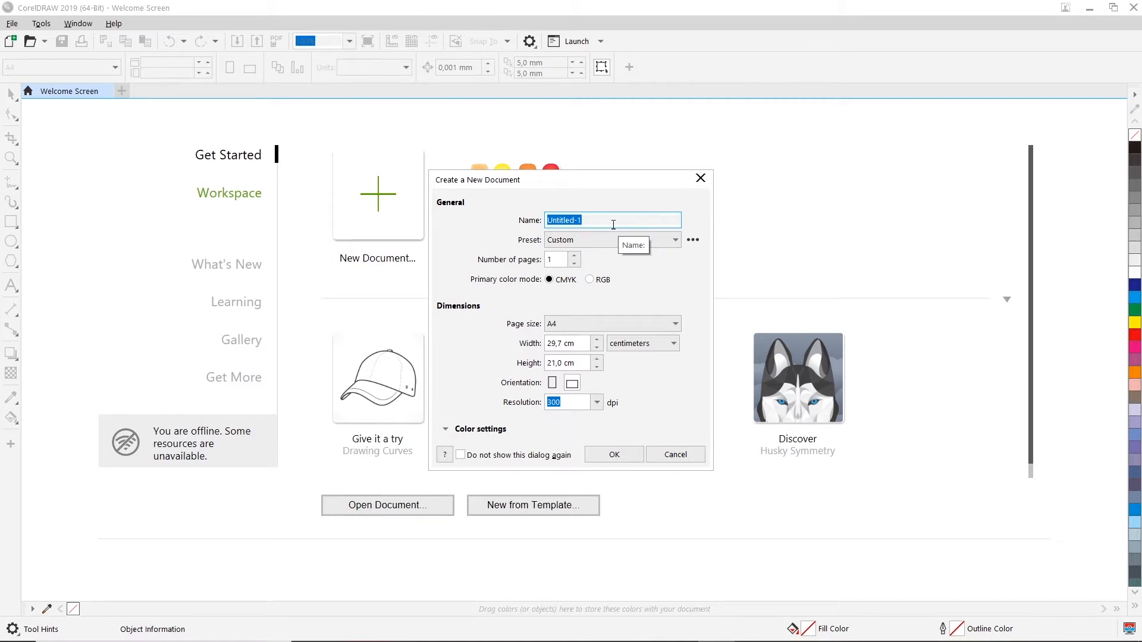
type("Mata")
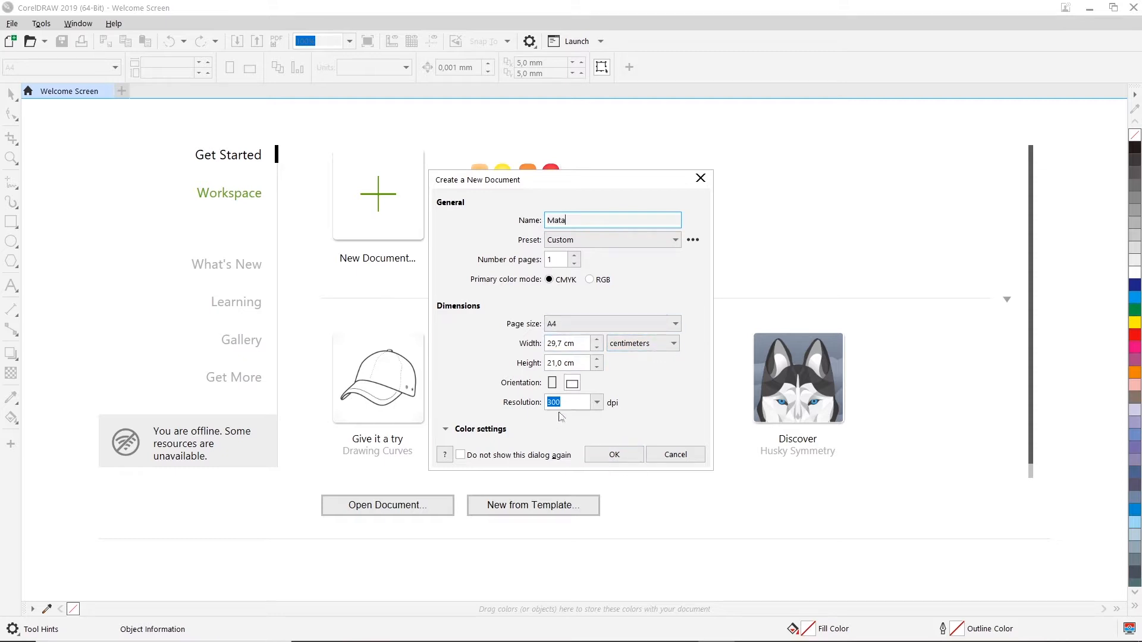
left_click(614, 455)
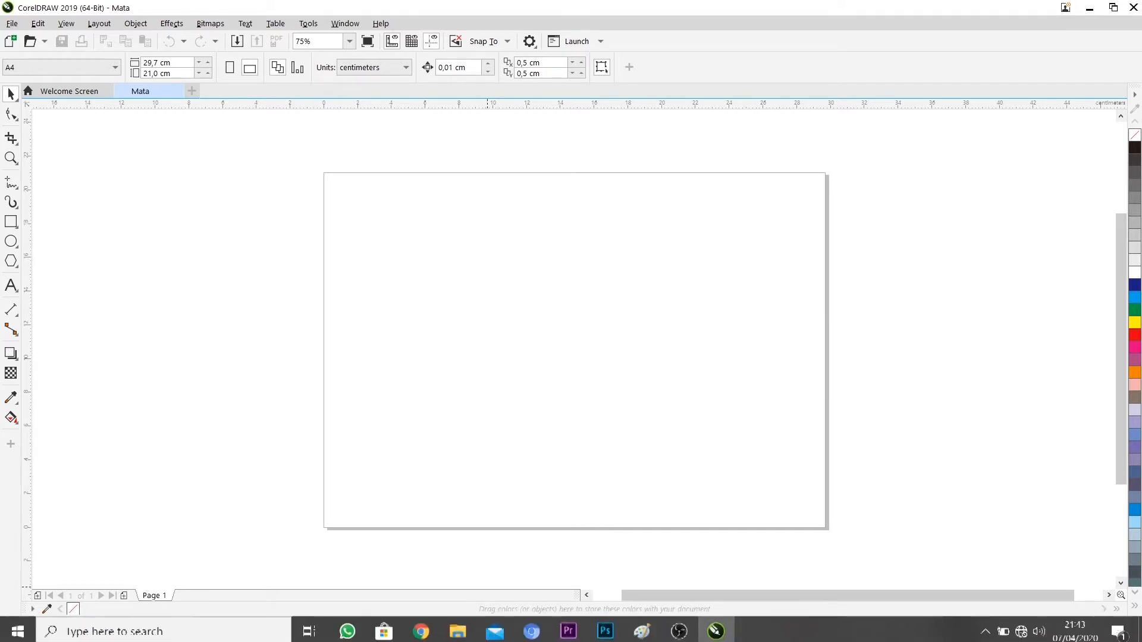
- Place the image Beautiful-face-2 from the Downloads subfolder "desain mata bulu mata alis" onto the Mata page
key("super+e")
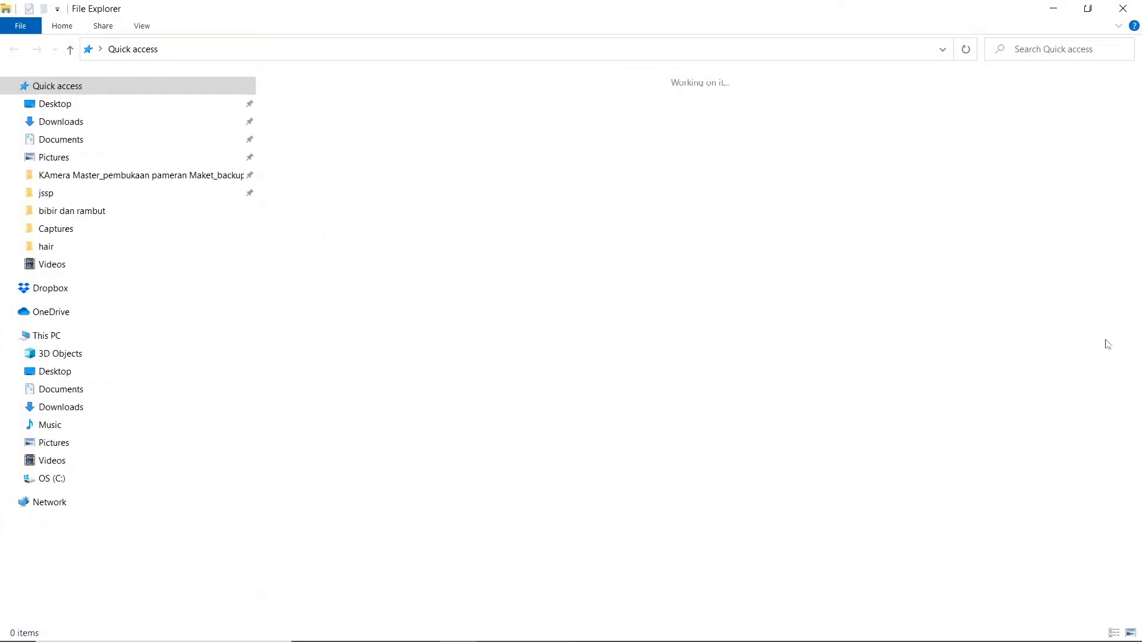
left_click(92, 408)
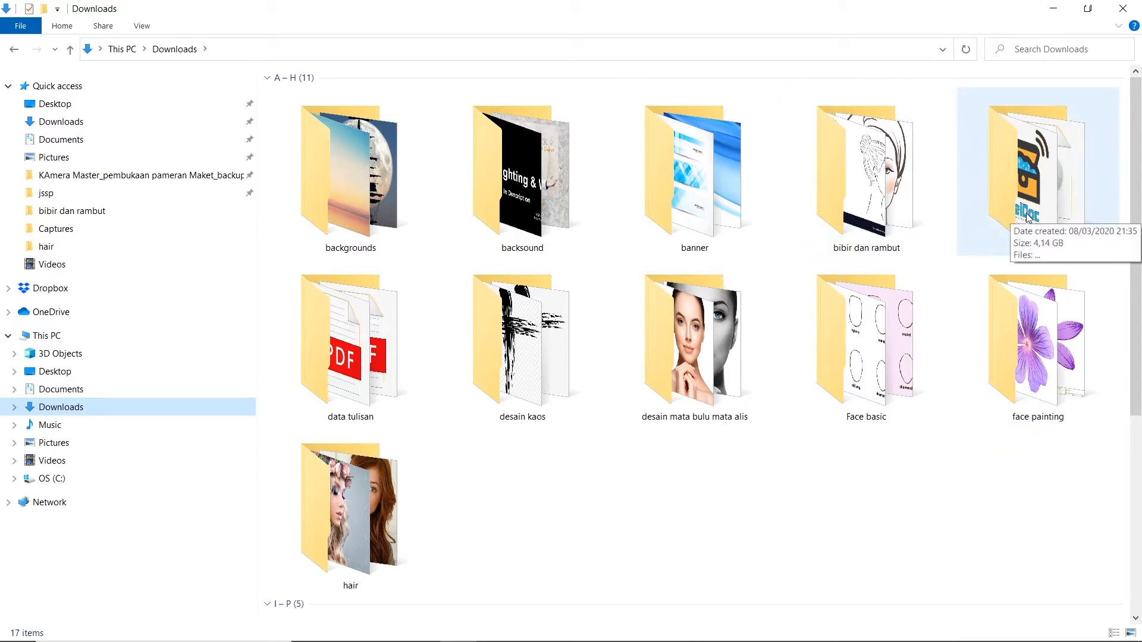
scroll(510, 484, "down", 5)
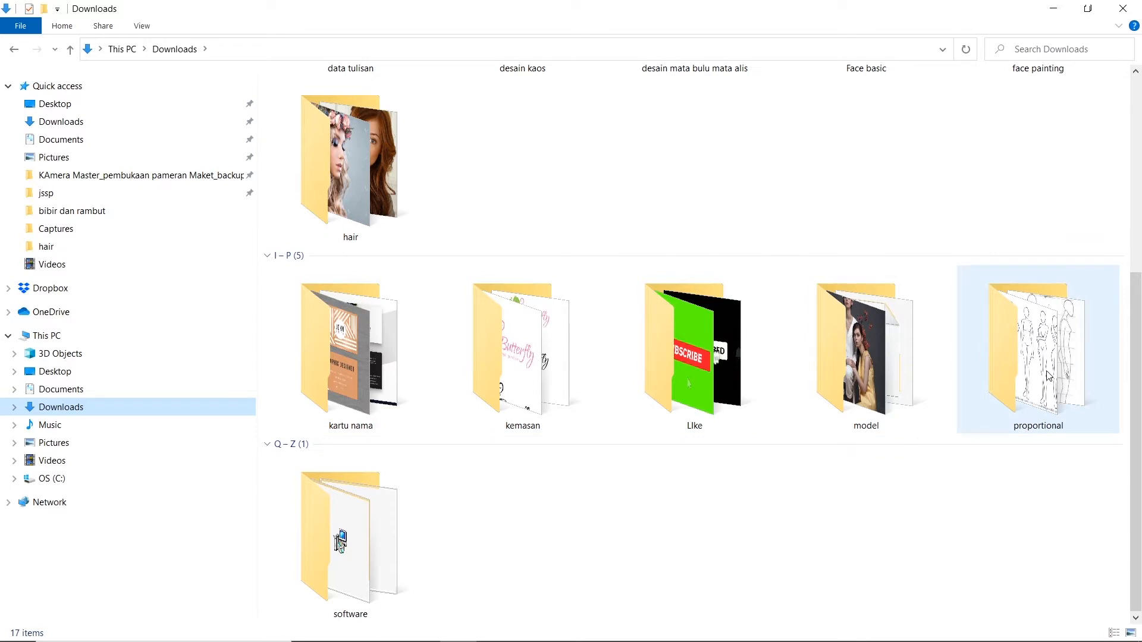
scroll(1008, 302, "up", 5)
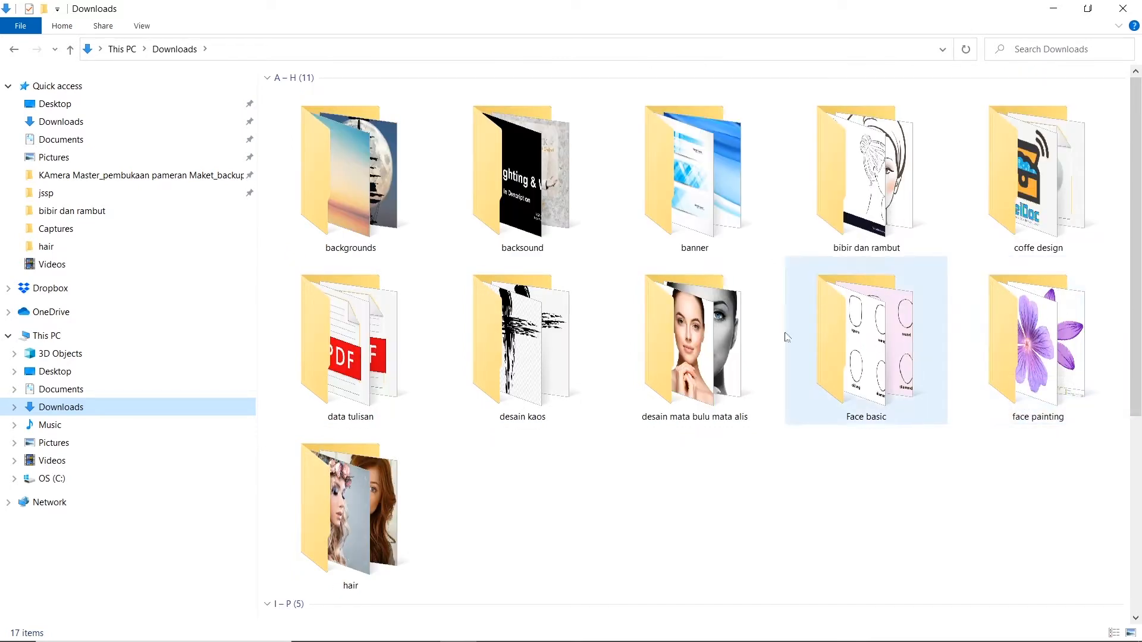
double_click(715, 322)
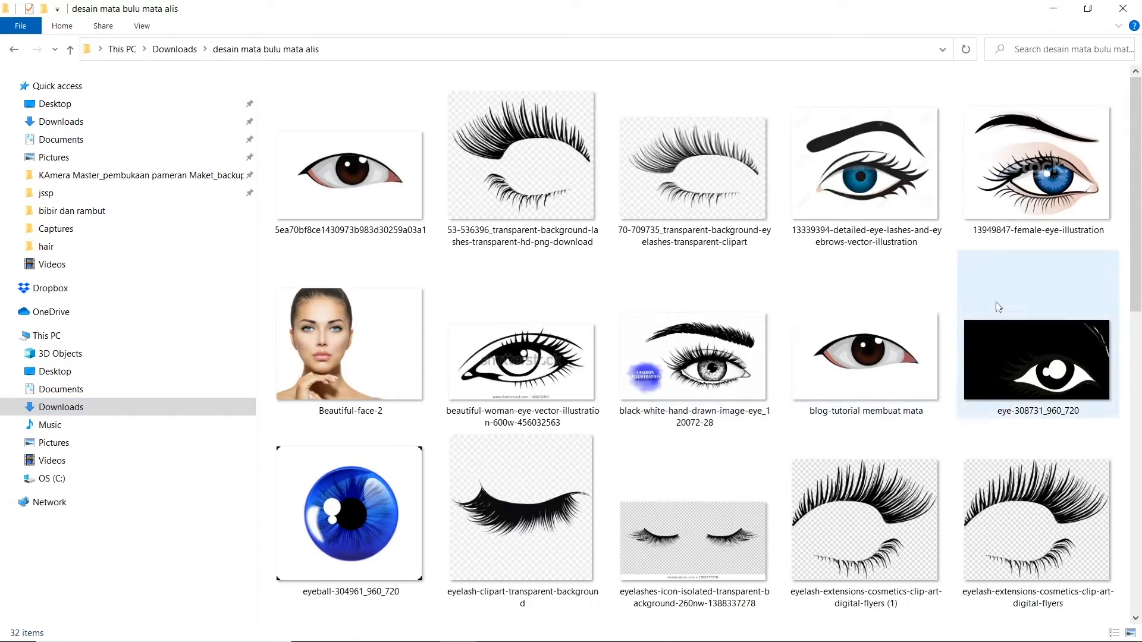
left_click(365, 330)
left_click_drag(326, 331, 555, 341)
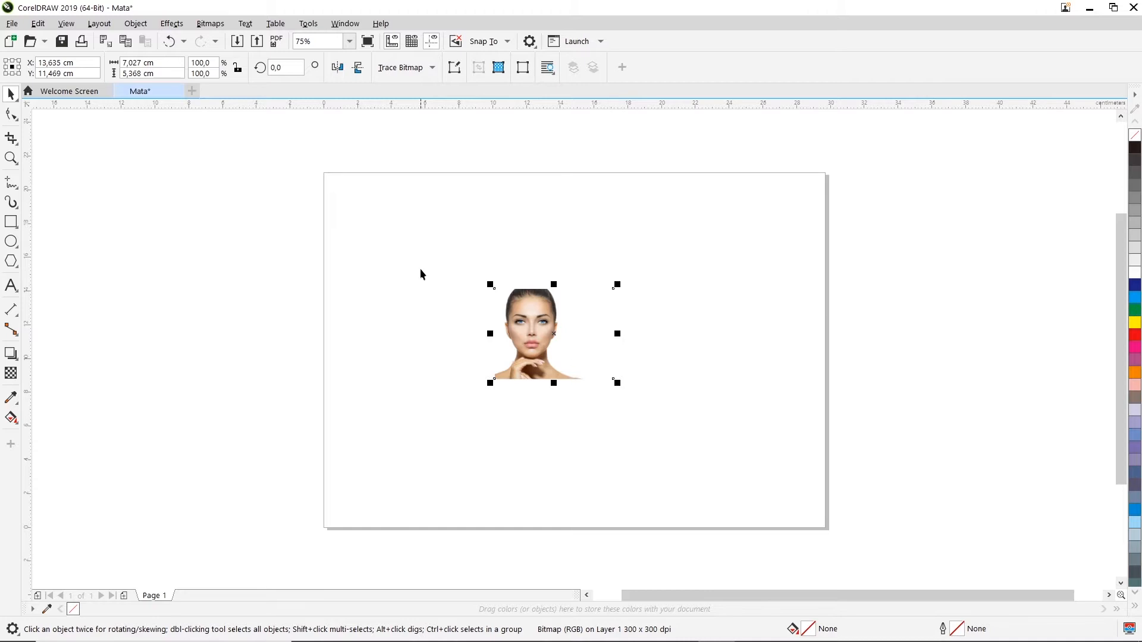
- Enlarge the face photo proportionally to about 25.8 × 19.7 cm so it nearly fills the page, and deselect it
left_click_drag(490, 285, 355, 179)
left_click_drag(635, 401, 804, 531)
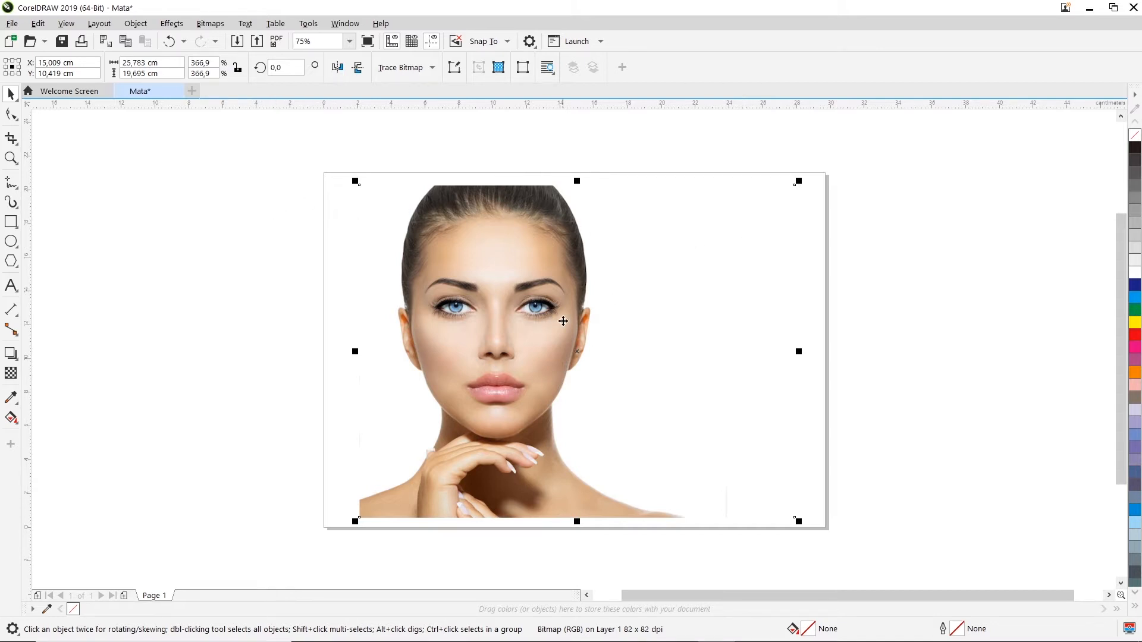
key("Escape")
left_click(508, 254)
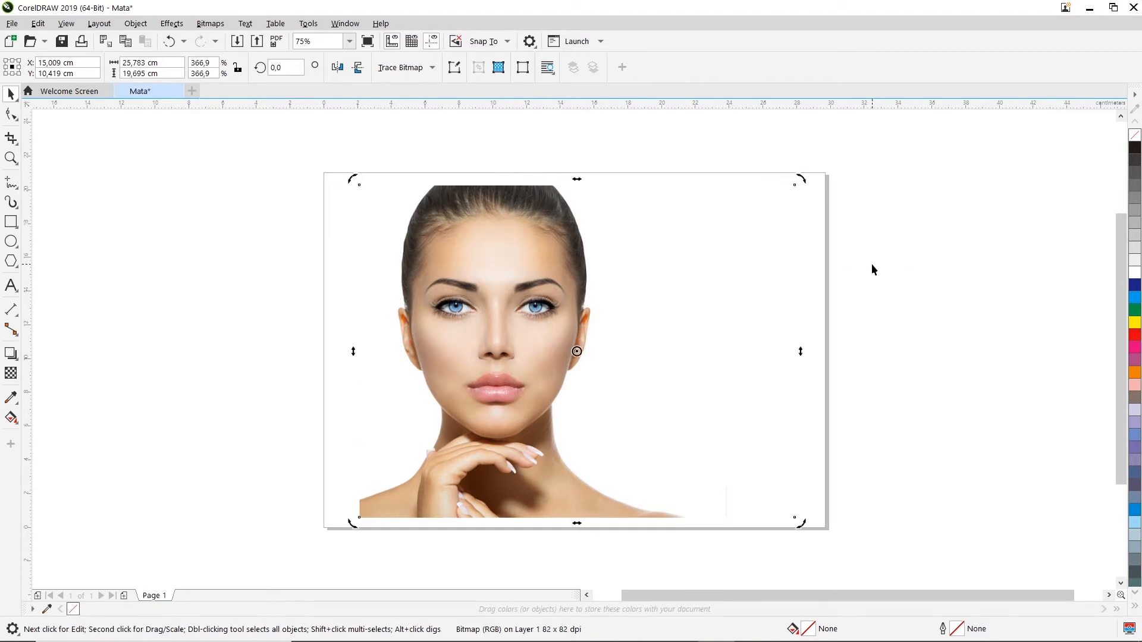
left_click(872, 262)
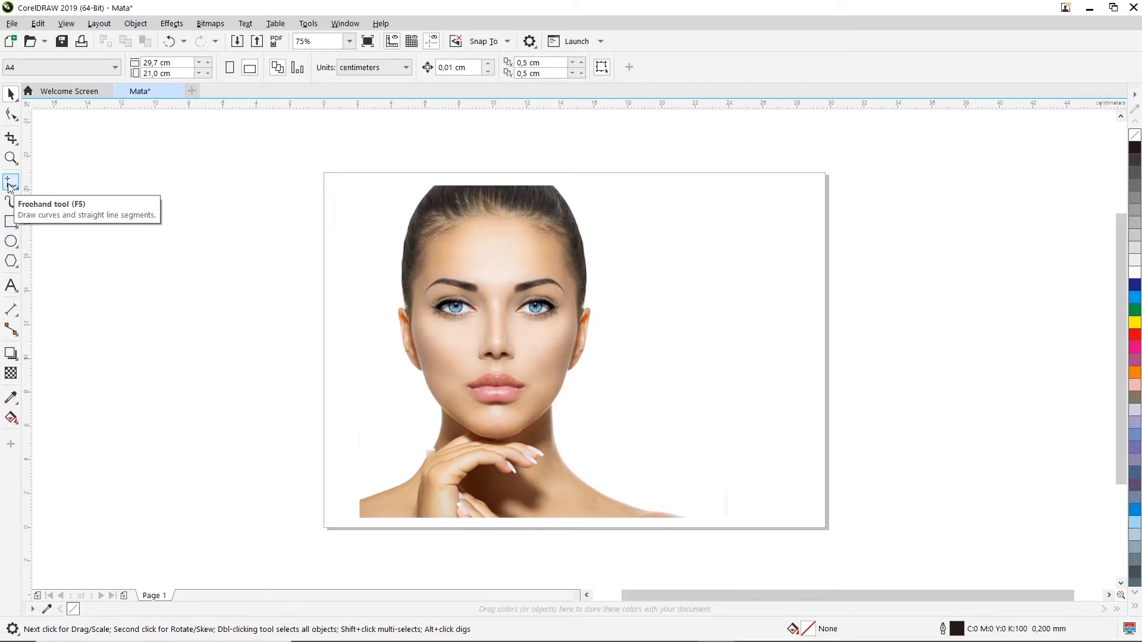
- Trace the eye on the photo's right side with a closed five-point Polyline about 2.24 × 0.95 cm and colour its outline red
left_click(11, 158)
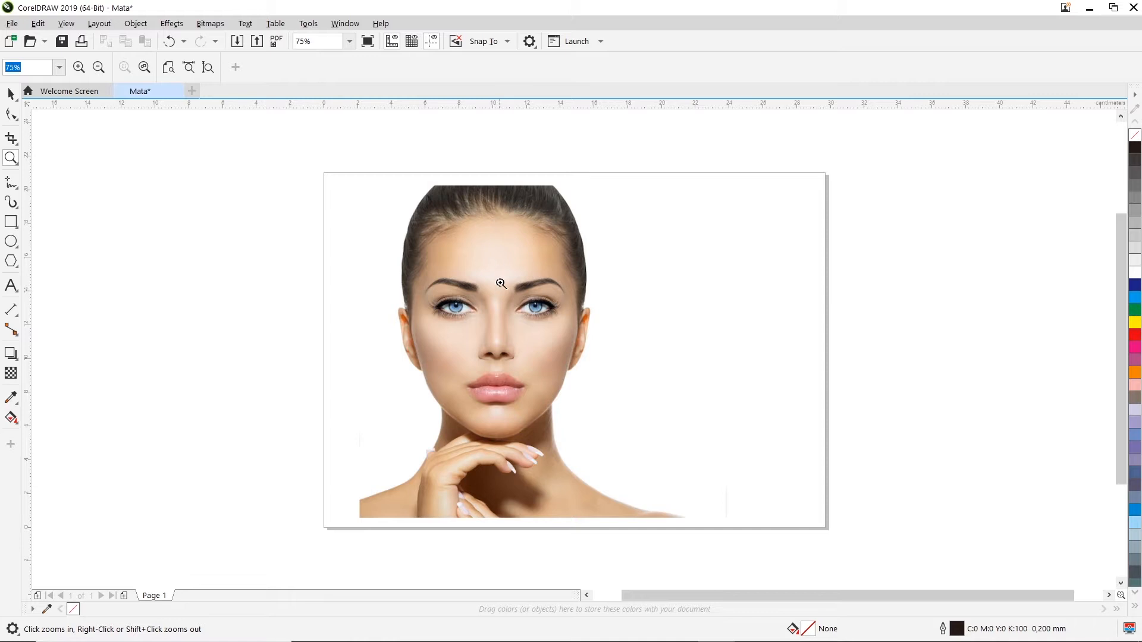
left_click_drag(502, 271, 590, 335)
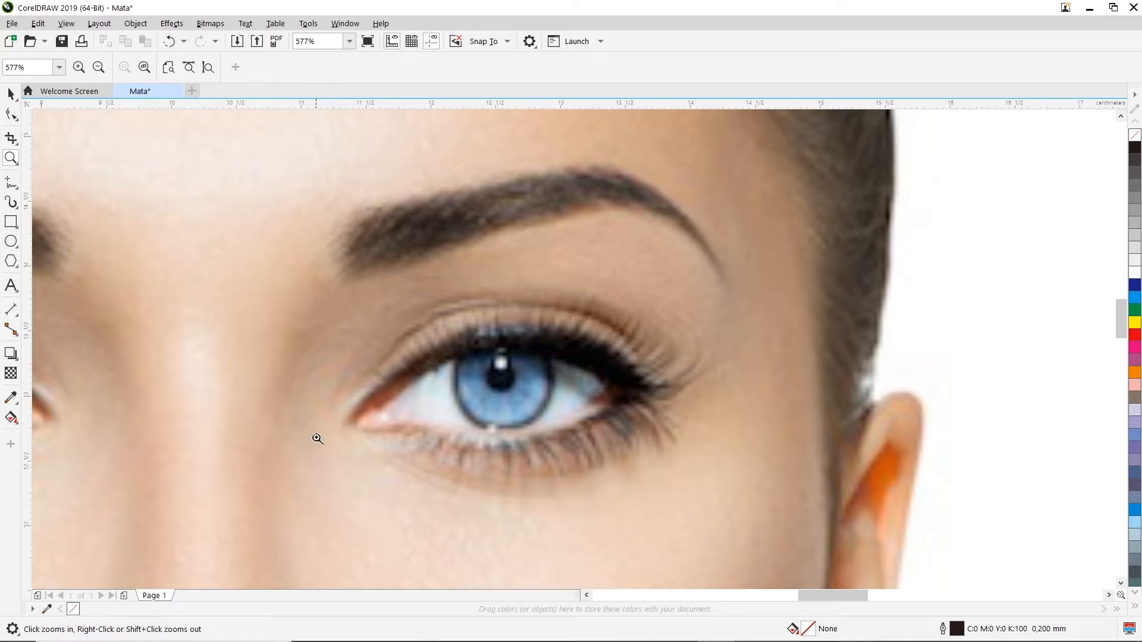
left_click(19, 189)
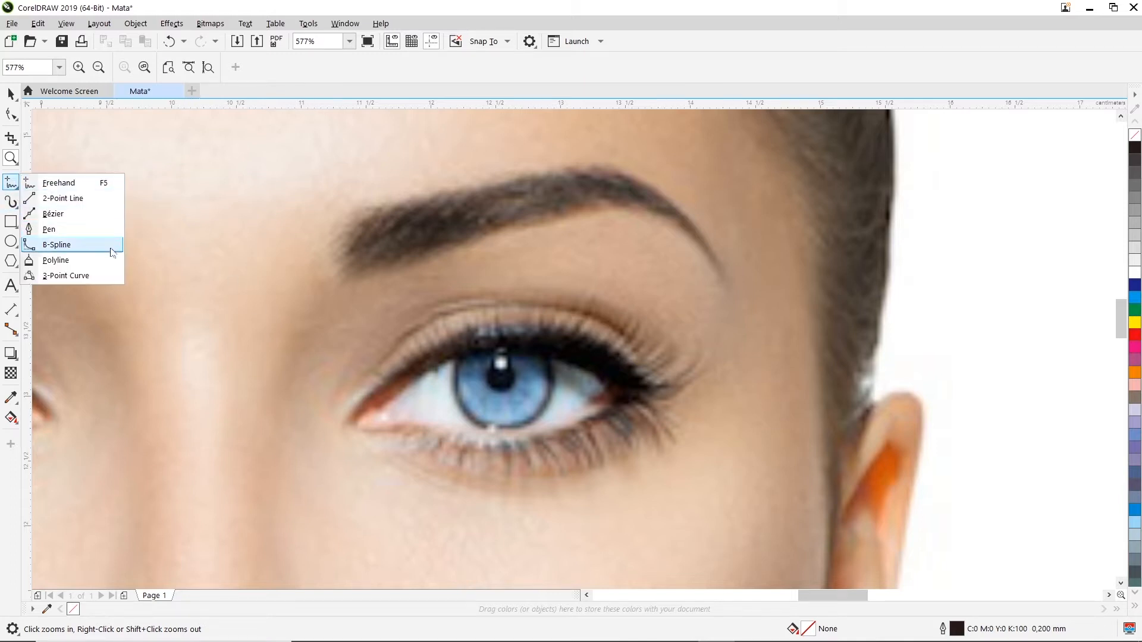
left_click(61, 263)
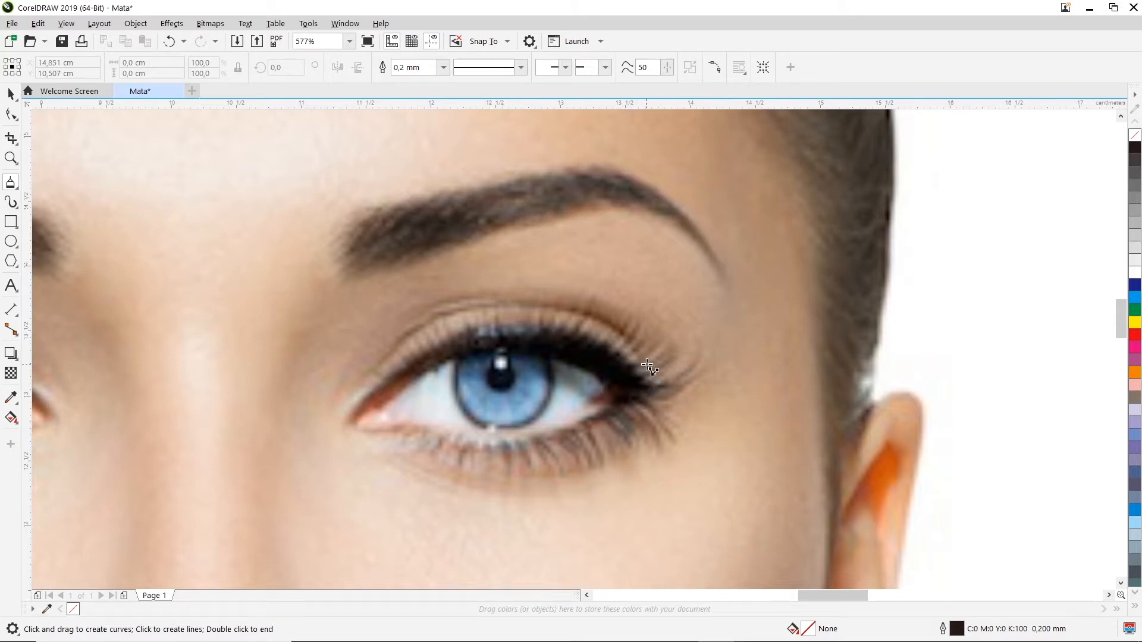
left_click(351, 426)
left_click(503, 328)
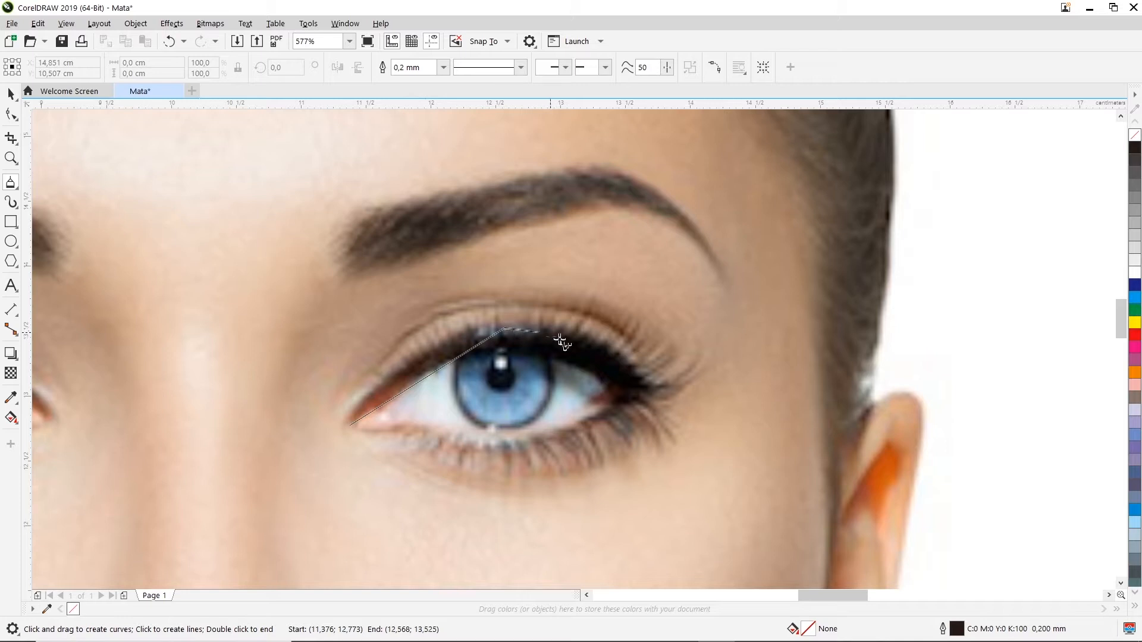
left_click(639, 394)
left_click(520, 450)
left_click(403, 421)
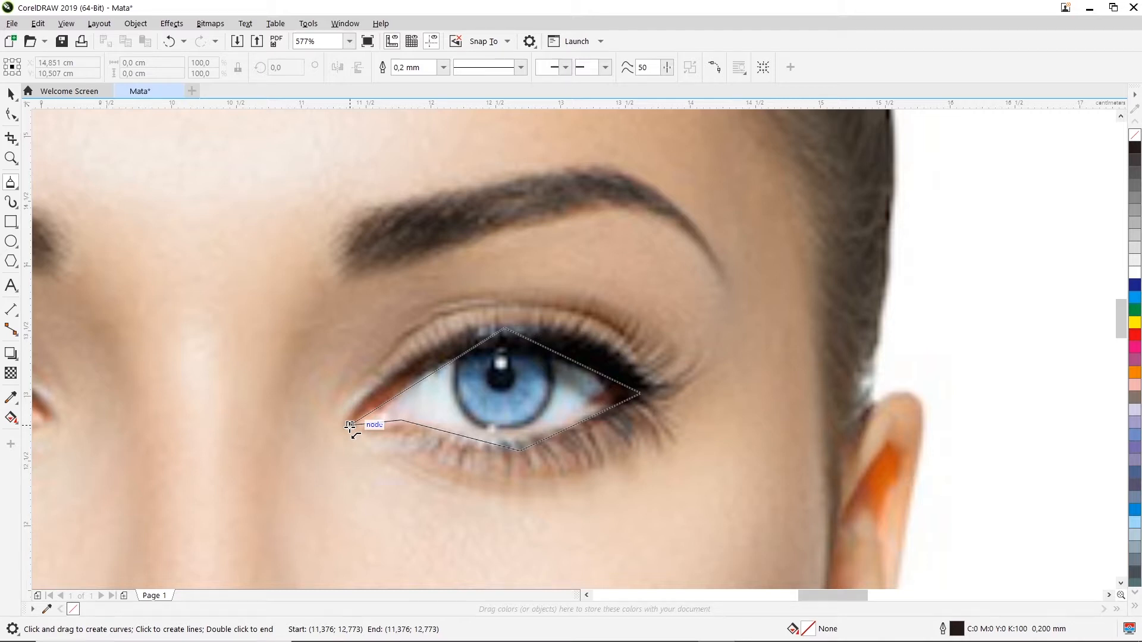
left_click(349, 426)
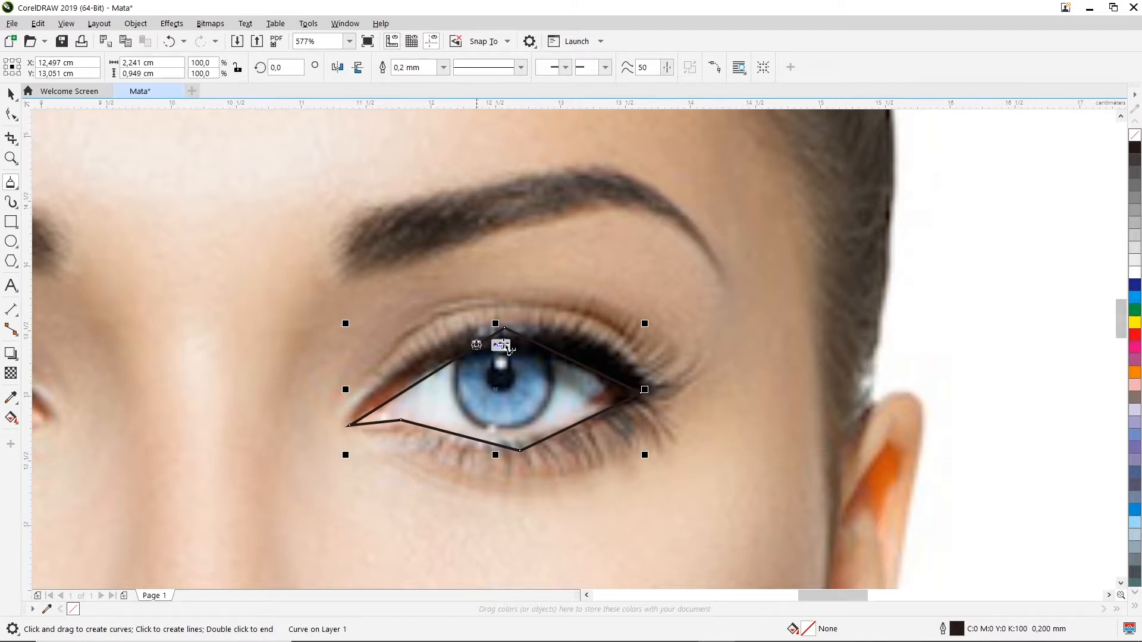
right_click(1135, 340)
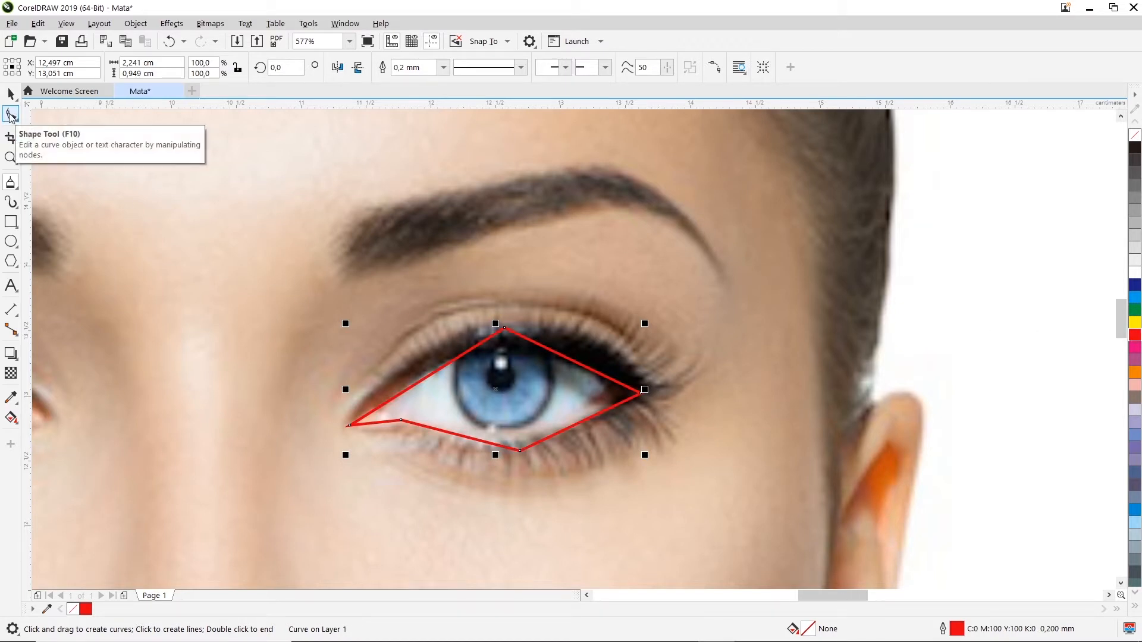
- Convert the outline's upper edge to a curve, remove its peak node, and fit the arc and inner corner to the upper eyelid
left_click(11, 115)
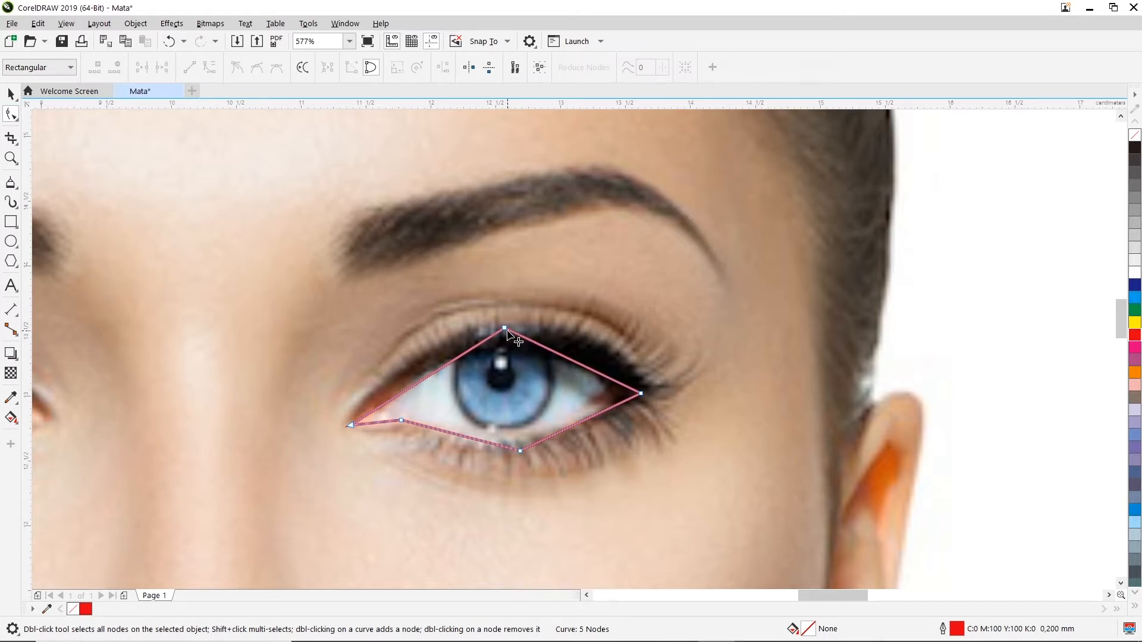
right_click(504, 329)
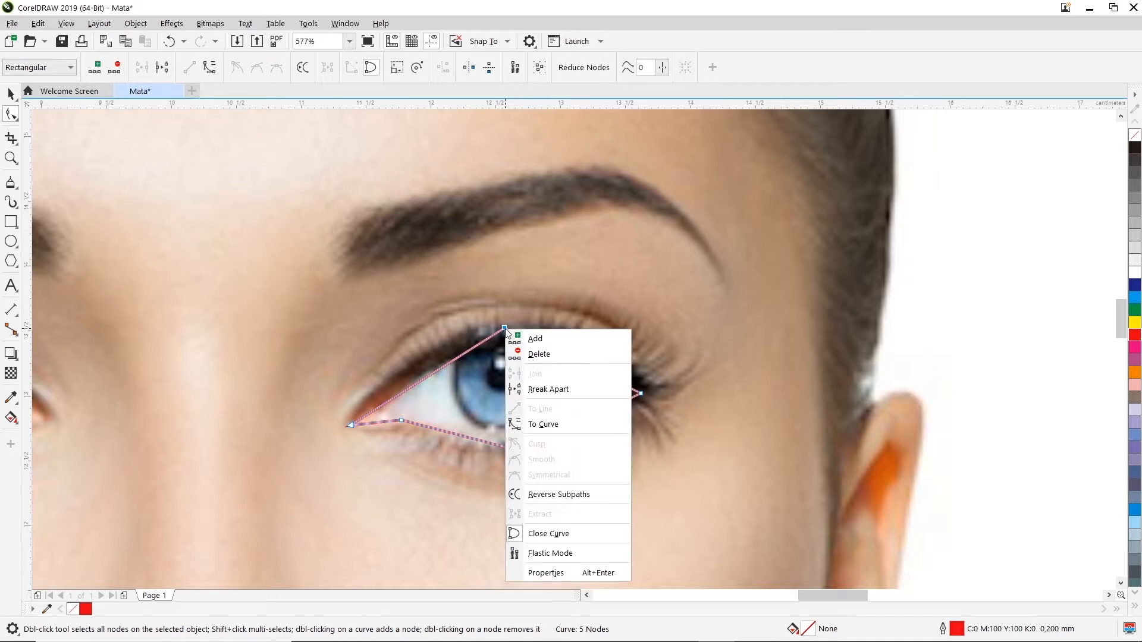
left_click(543, 425)
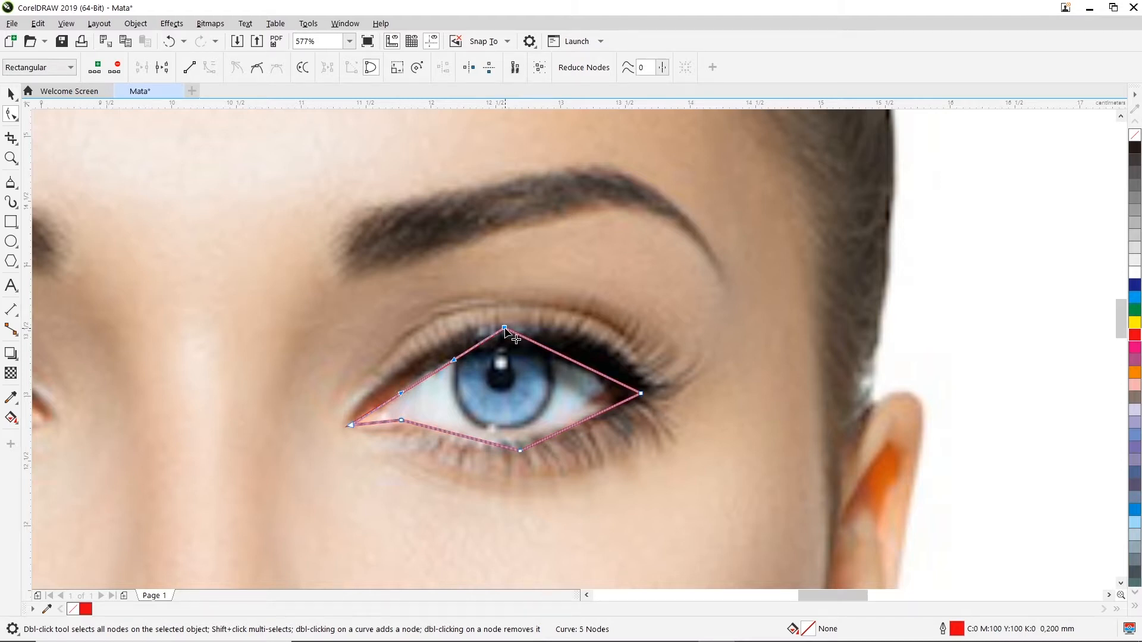
double_click(505, 328)
left_click(641, 394)
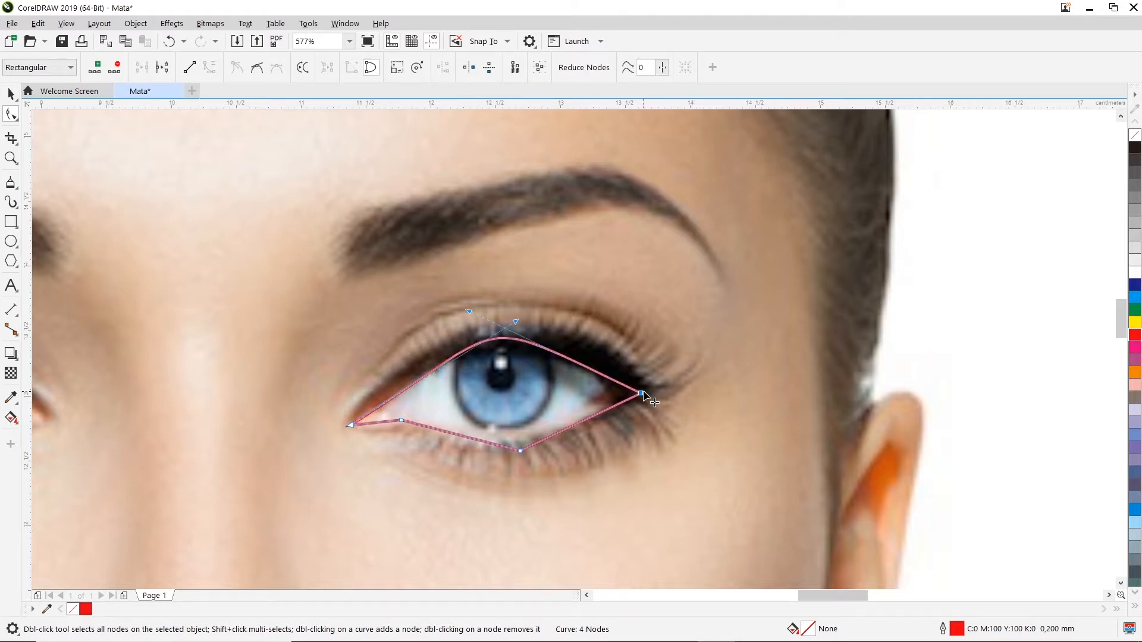
mouse_move(469, 315)
left_mouse_down()
mouse_move(574, 316)
mouse_move(462, 324)
mouse_move(484, 324)
mouse_move(474, 314)
left_mouse_up()
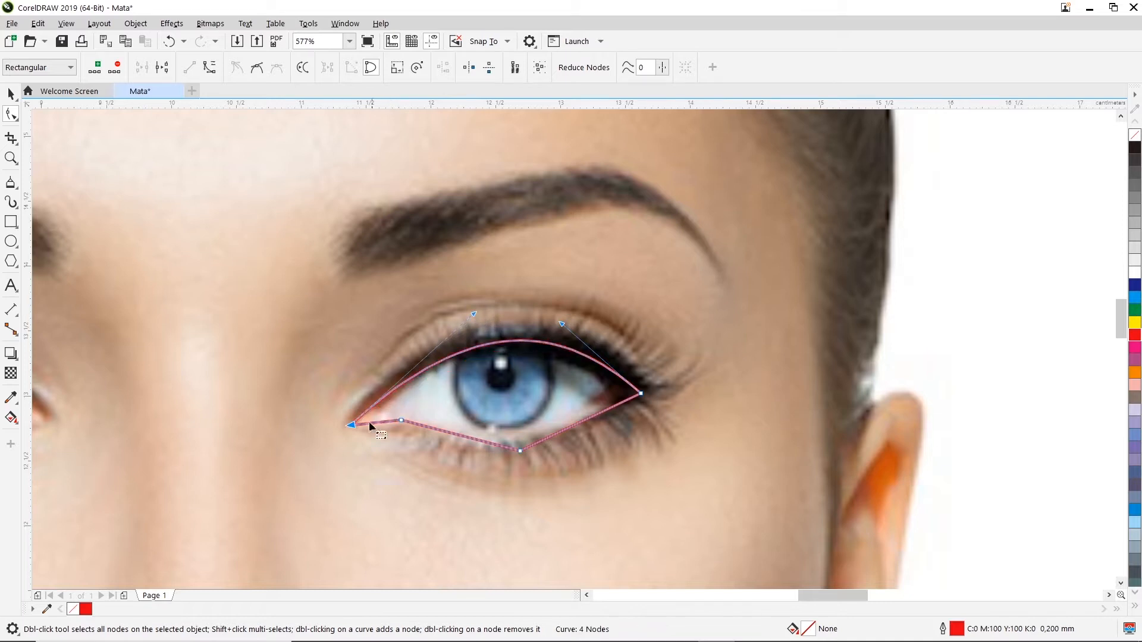
mouse_move(351, 426)
left_mouse_down()
mouse_move(354, 383)
mouse_move(377, 415)
mouse_move(356, 421)
left_mouse_up()
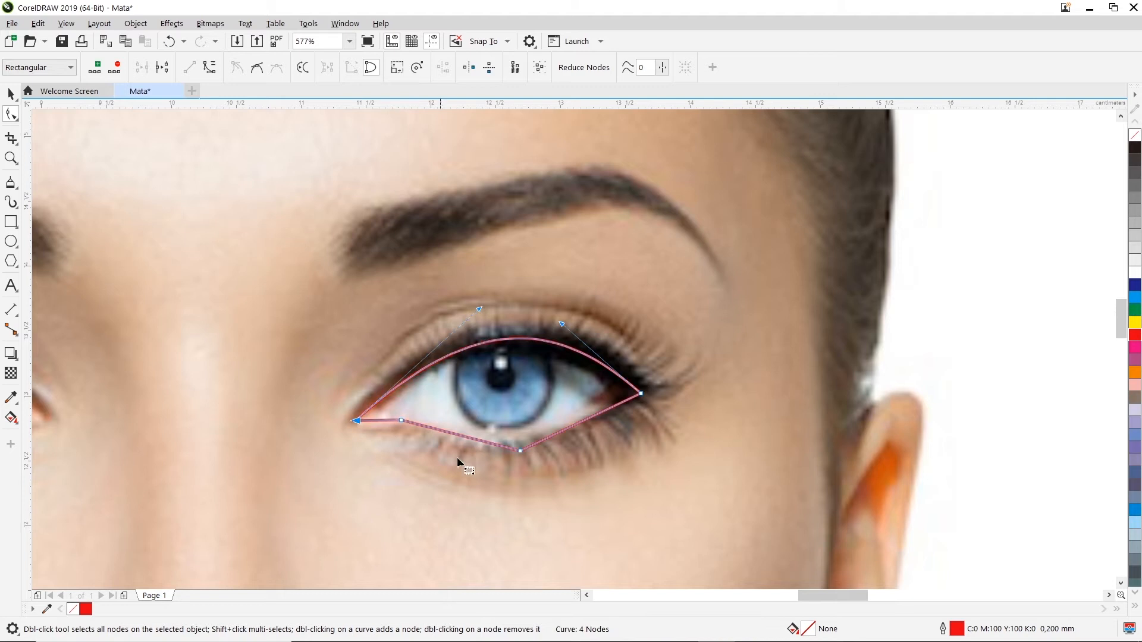
- Convert the outline's lower edge to a curve, remove its lowest node, and bend the arc along the lower eyelid
right_click(520, 452)
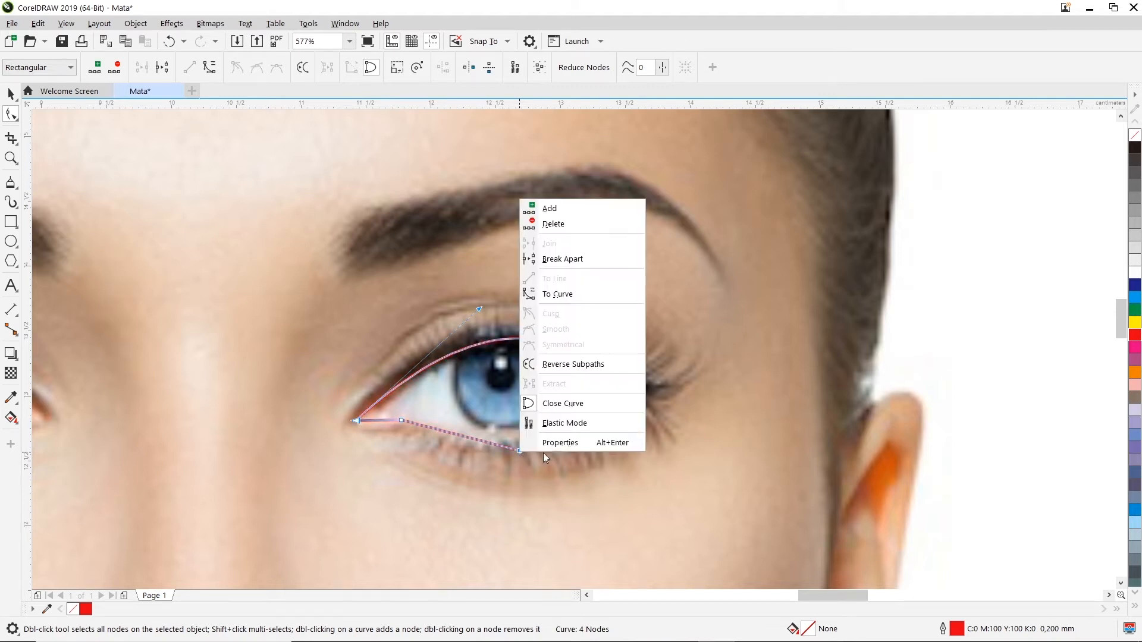
left_click(557, 294)
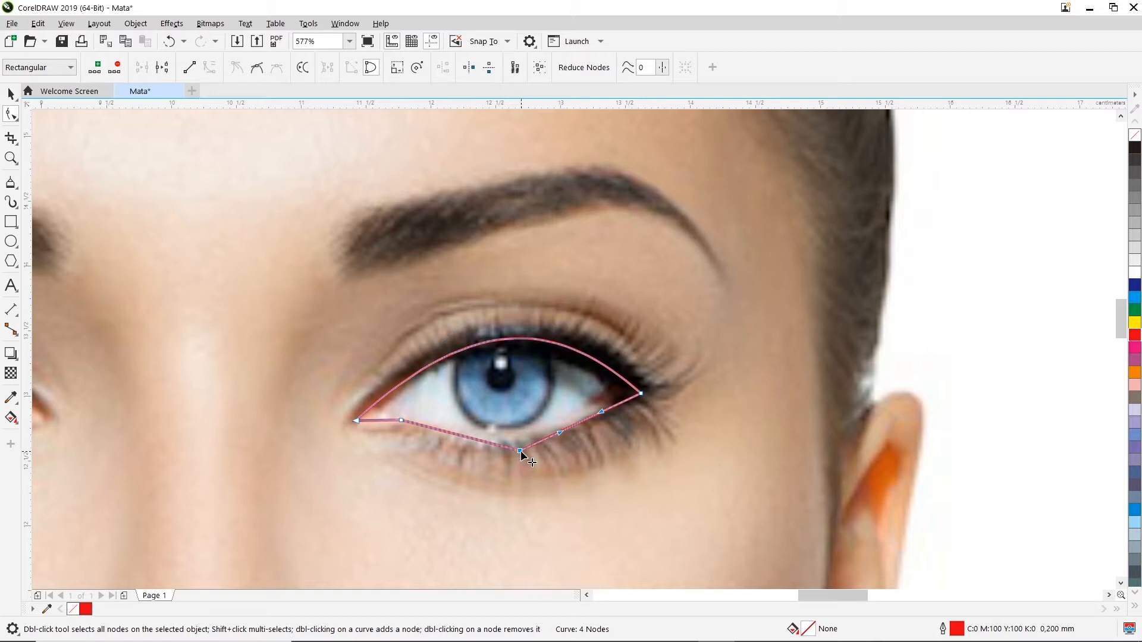
double_click(520, 452)
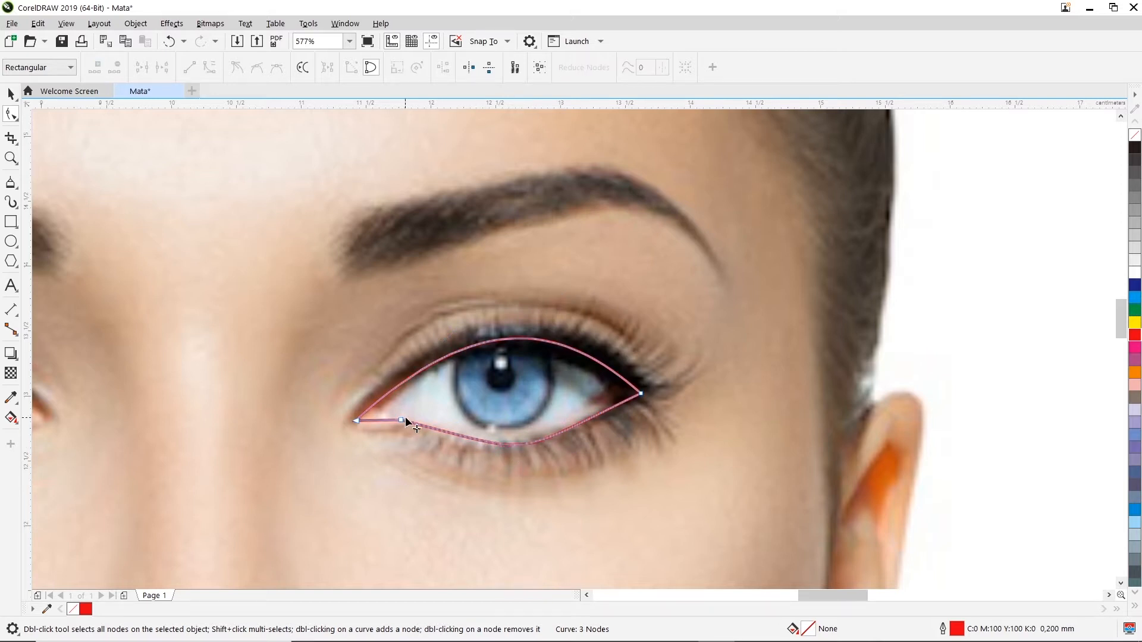
left_click(400, 421)
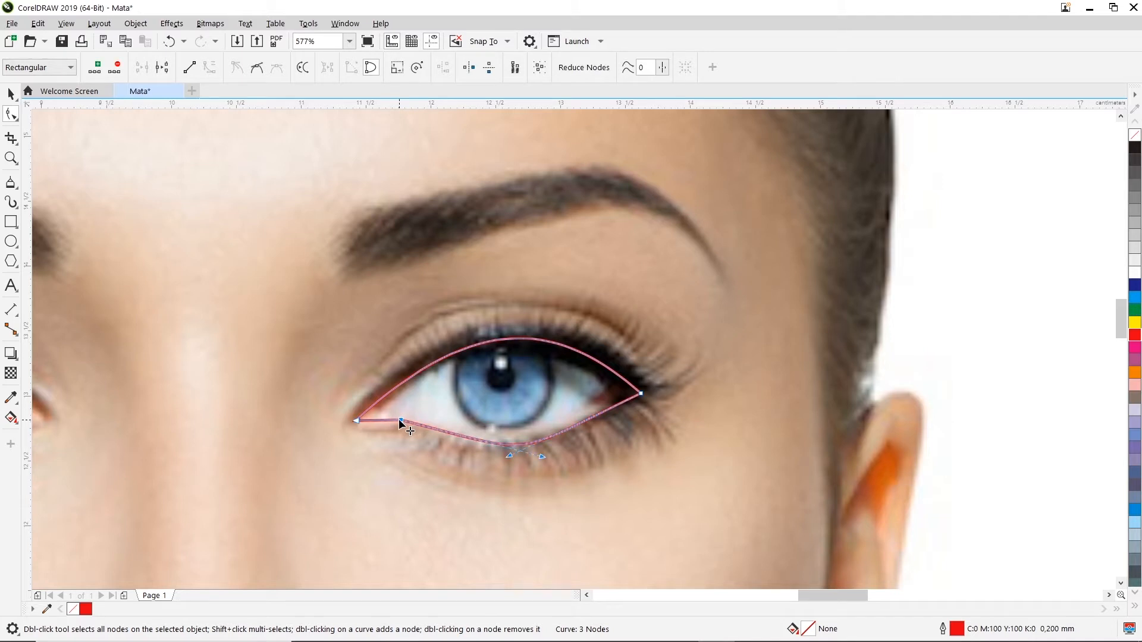
left_click(641, 394)
left_click_drag(542, 457, 494, 461)
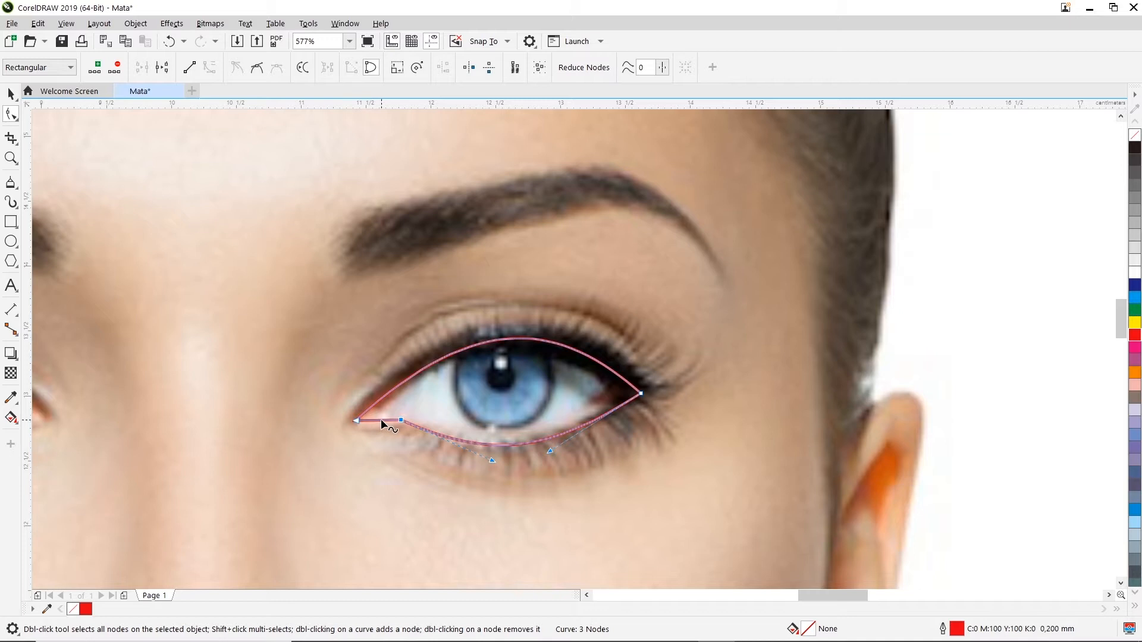
- Convert the short straight segment at the outline's inner corner to a curve and bend it along the tear duct
left_click(382, 420)
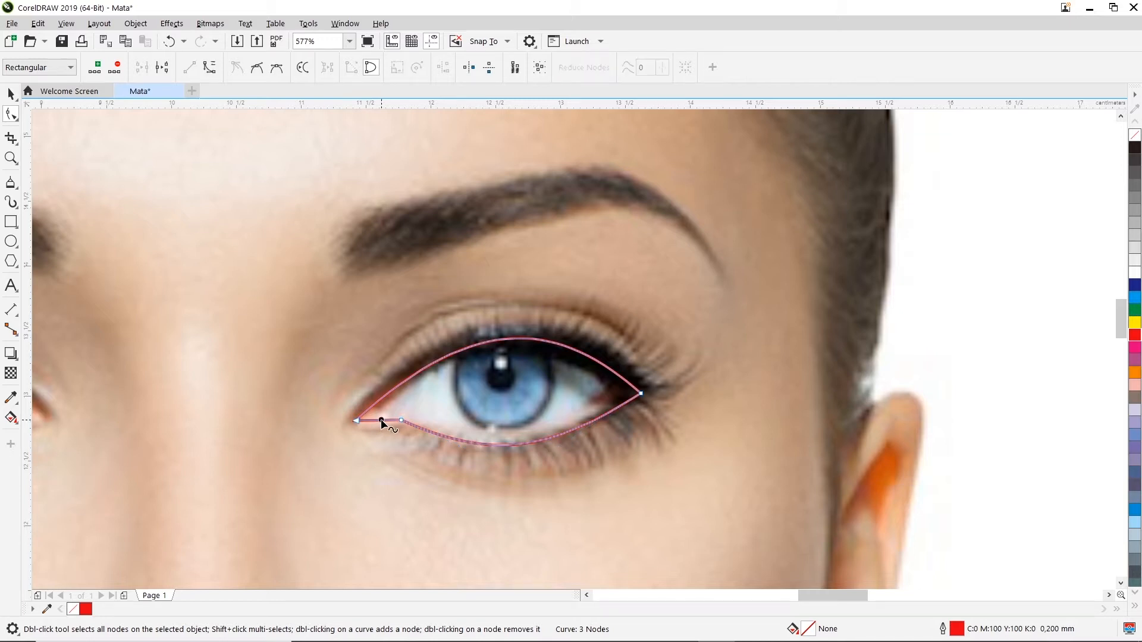
right_click(381, 420)
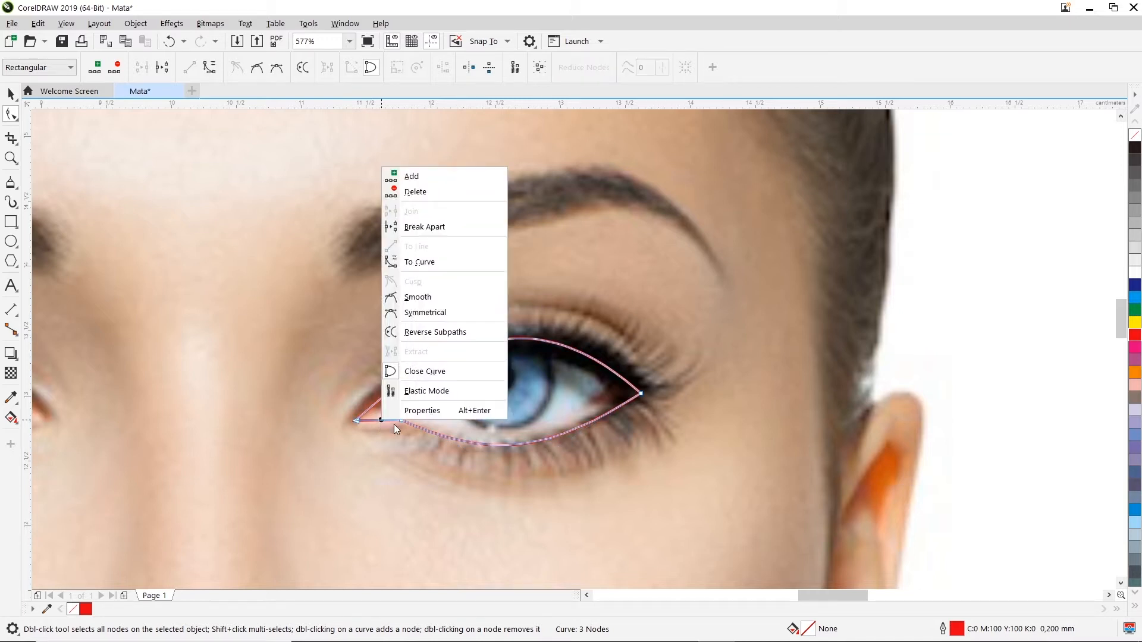
left_click(428, 262)
scroll(351, 423, "up", 3)
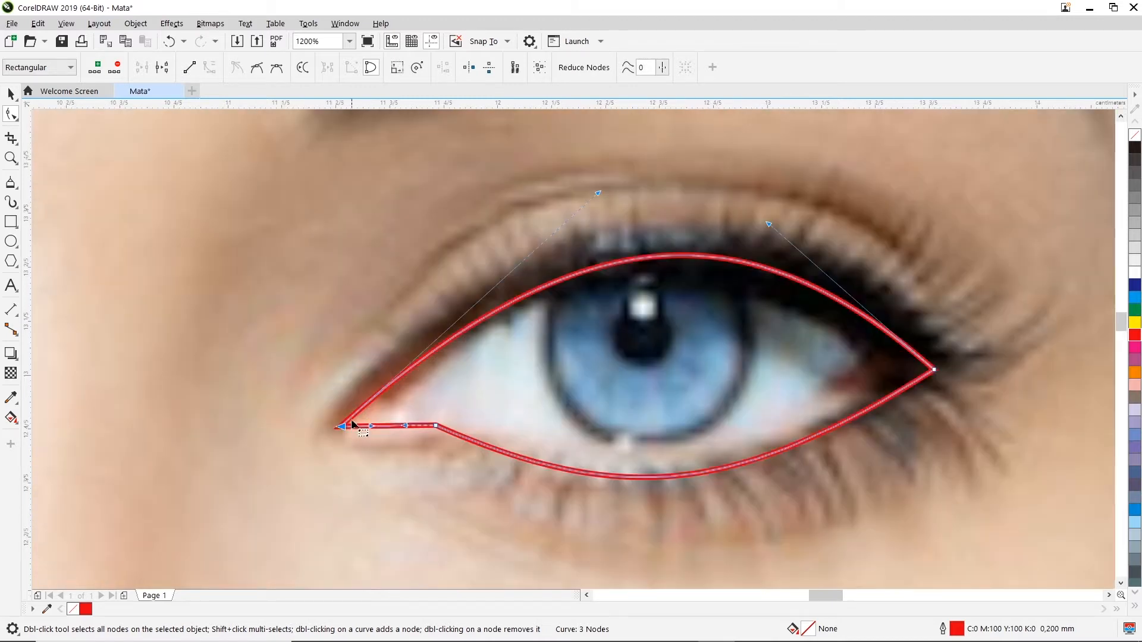
left_click_drag(370, 425, 339, 440)
left_click(399, 424)
left_click_drag(397, 419, 393, 419)
- Adjust the handles on both sides of the node beside the inner corner to refit the adjoining curves to the lower eyelid
right_click(436, 424)
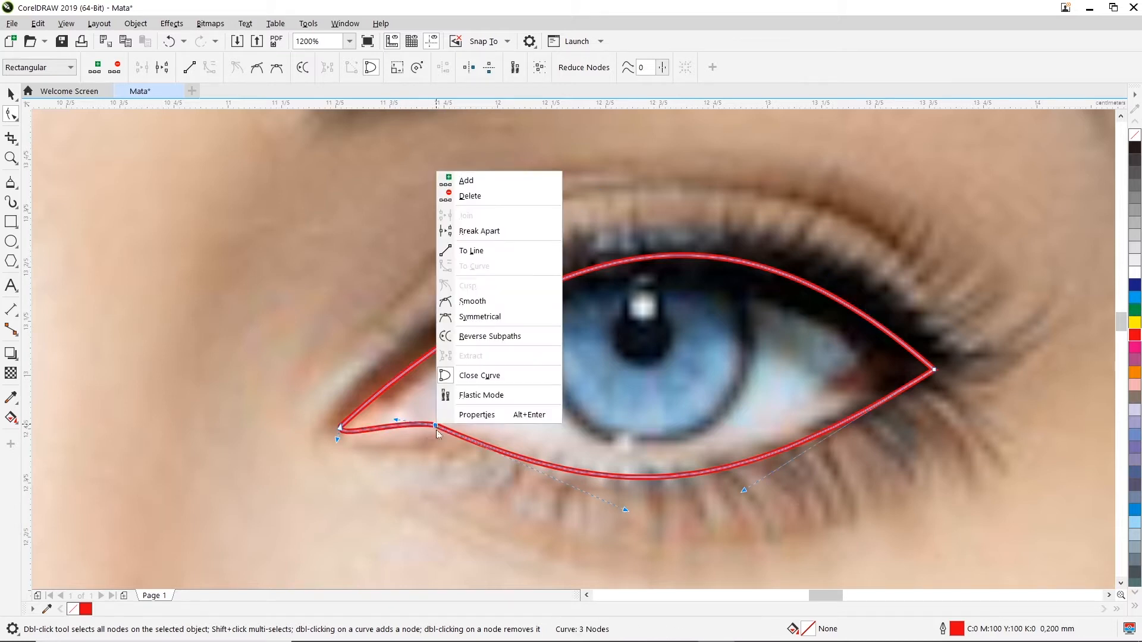
key("Escape")
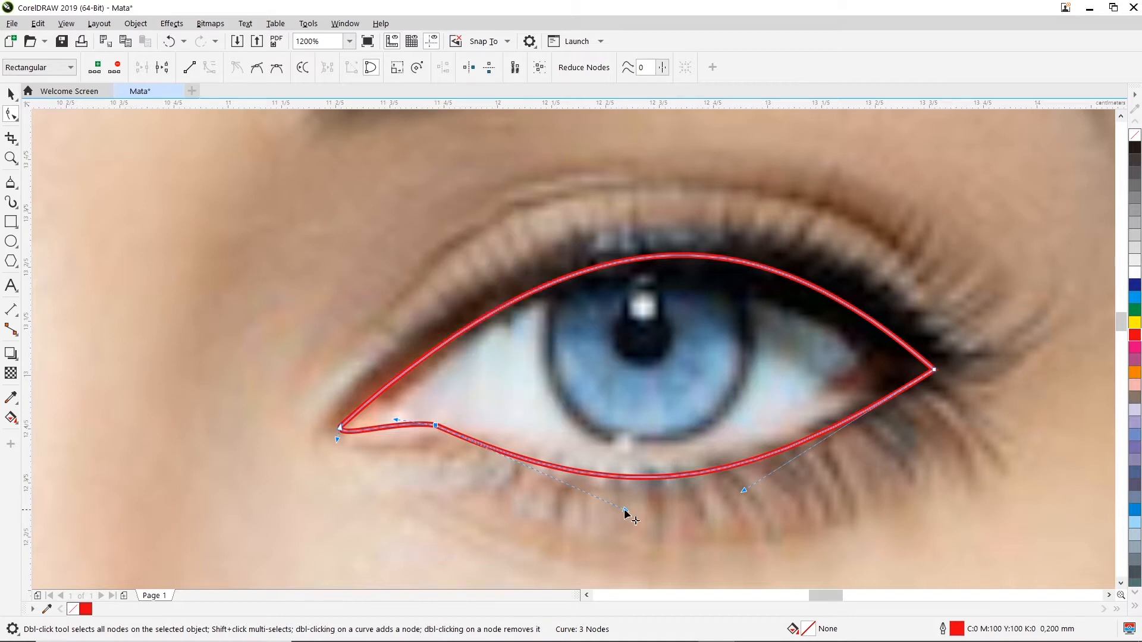
left_click_drag(626, 510, 602, 508)
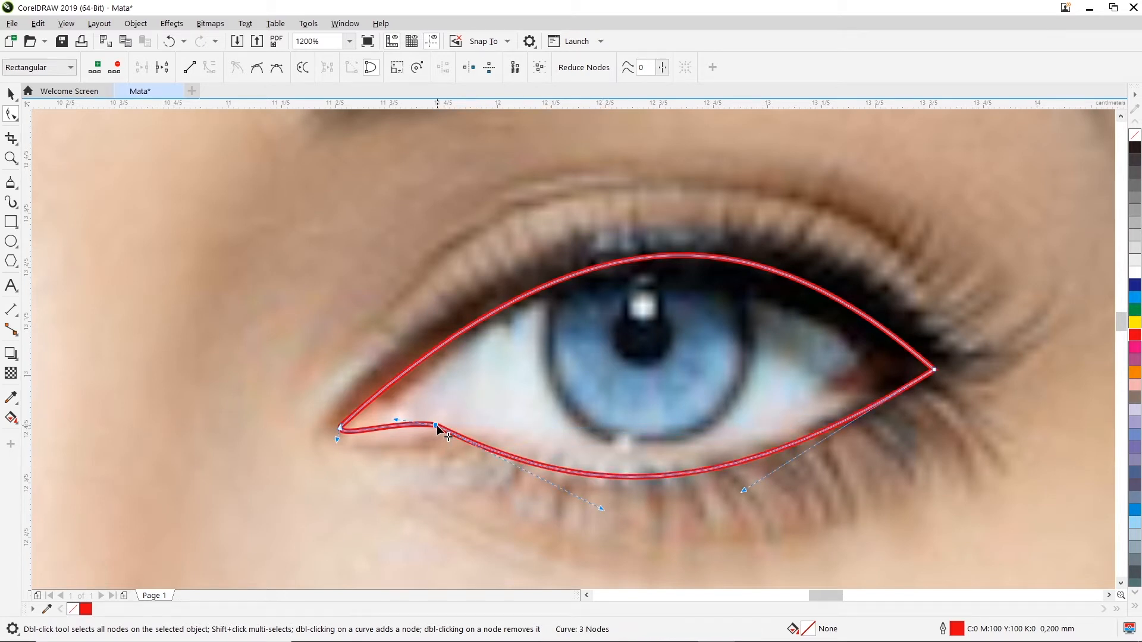
mouse_move(602, 510)
left_mouse_down()
mouse_move(568, 521)
mouse_move(566, 510)
mouse_move(588, 515)
left_mouse_up()
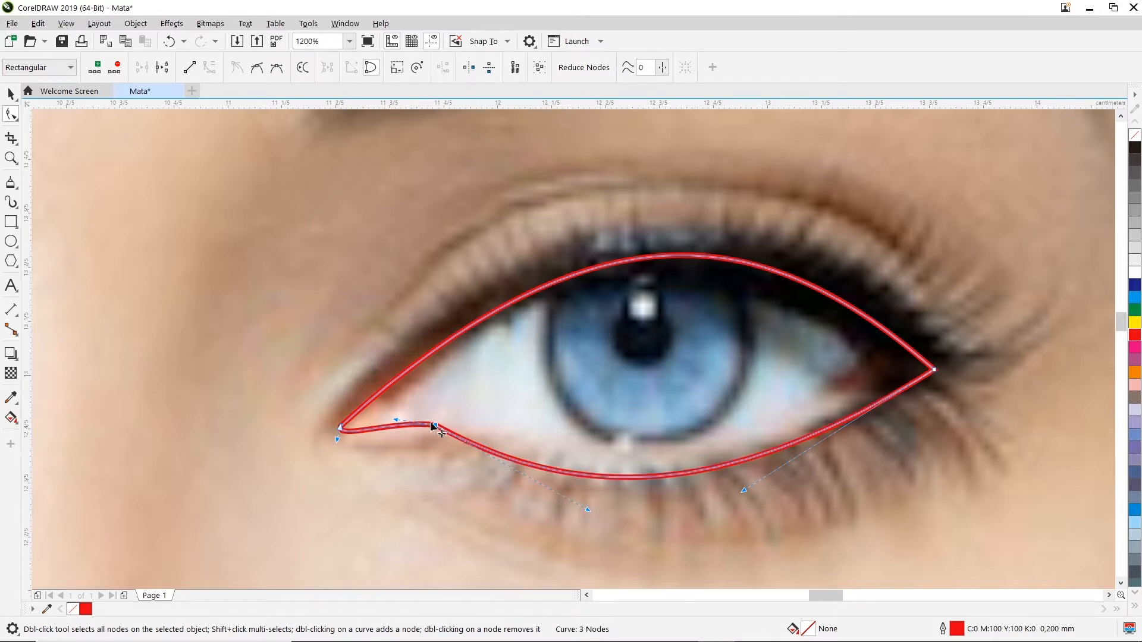
mouse_move(397, 422)
left_mouse_down()
mouse_move(377, 441)
mouse_move(400, 428)
mouse_move(384, 433)
left_mouse_up()
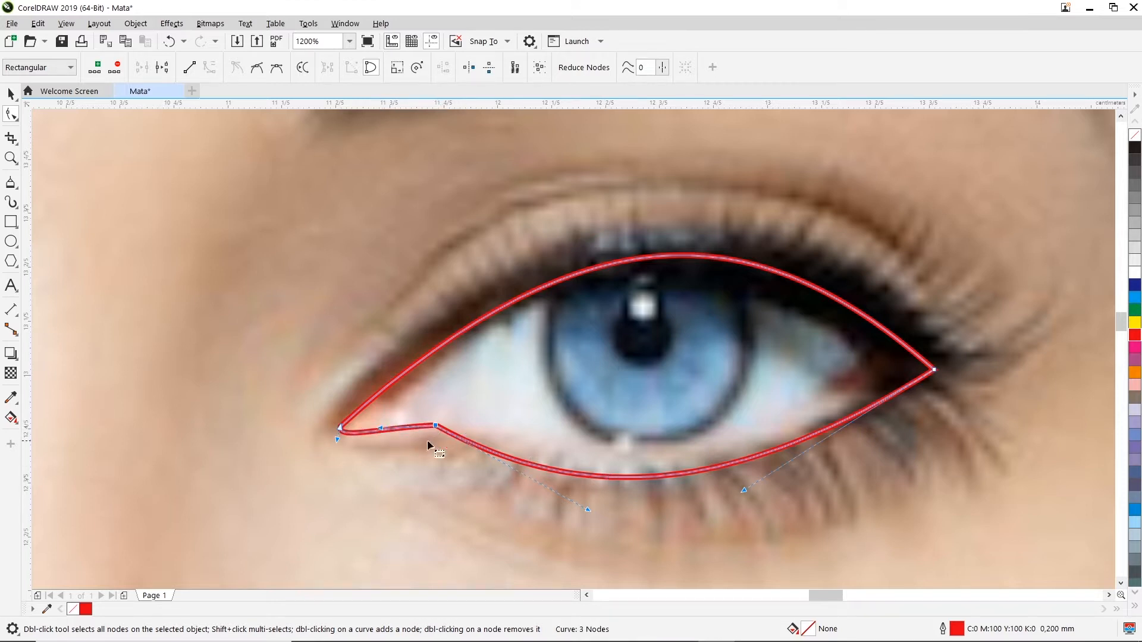
left_click_drag(390, 425, 405, 426)
- Try smoothing the node beside the inner corner and reshaping its handle, and return it to a cusp
right_click(434, 424)
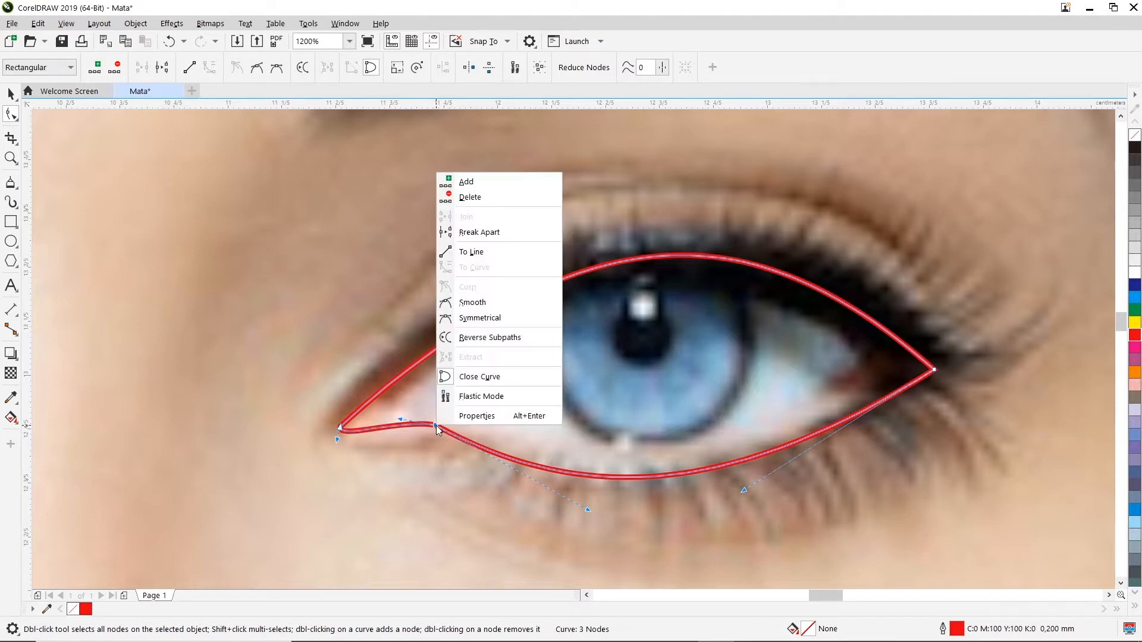
left_click(487, 304)
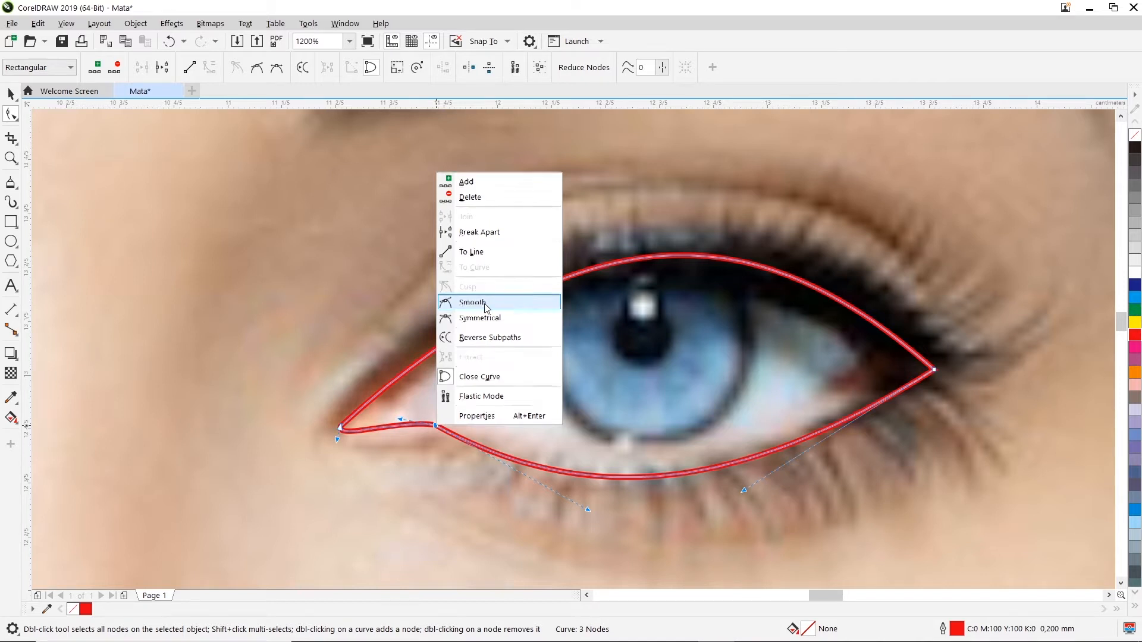
mouse_move(404, 412)
left_mouse_down()
mouse_move(408, 424)
mouse_move(418, 411)
mouse_move(416, 429)
mouse_move(426, 417)
left_mouse_up()
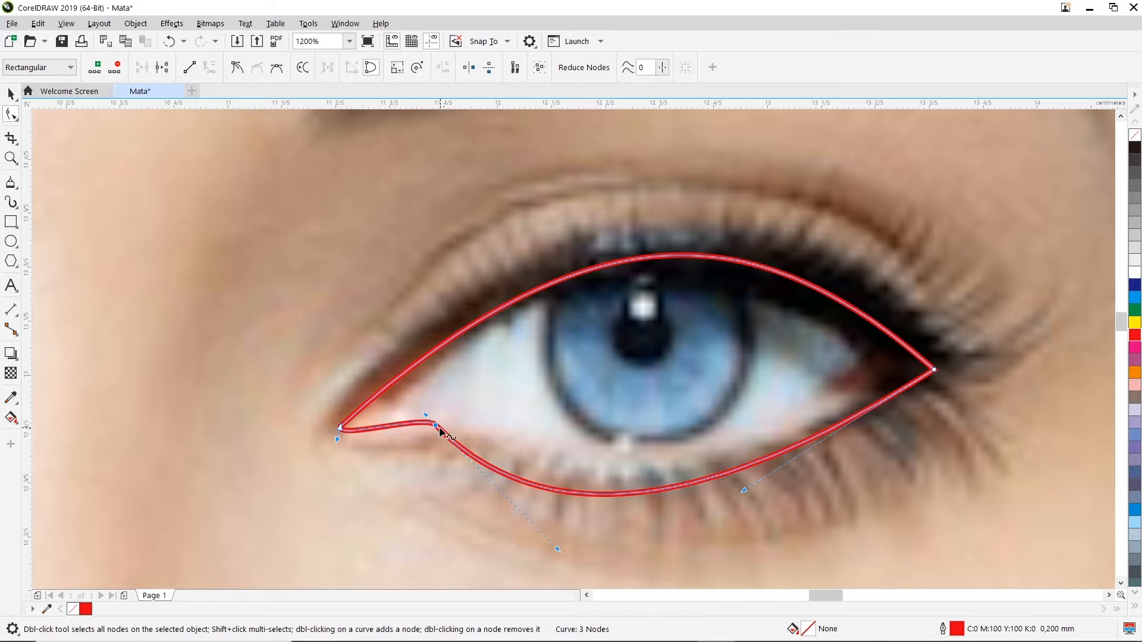
right_click(436, 425)
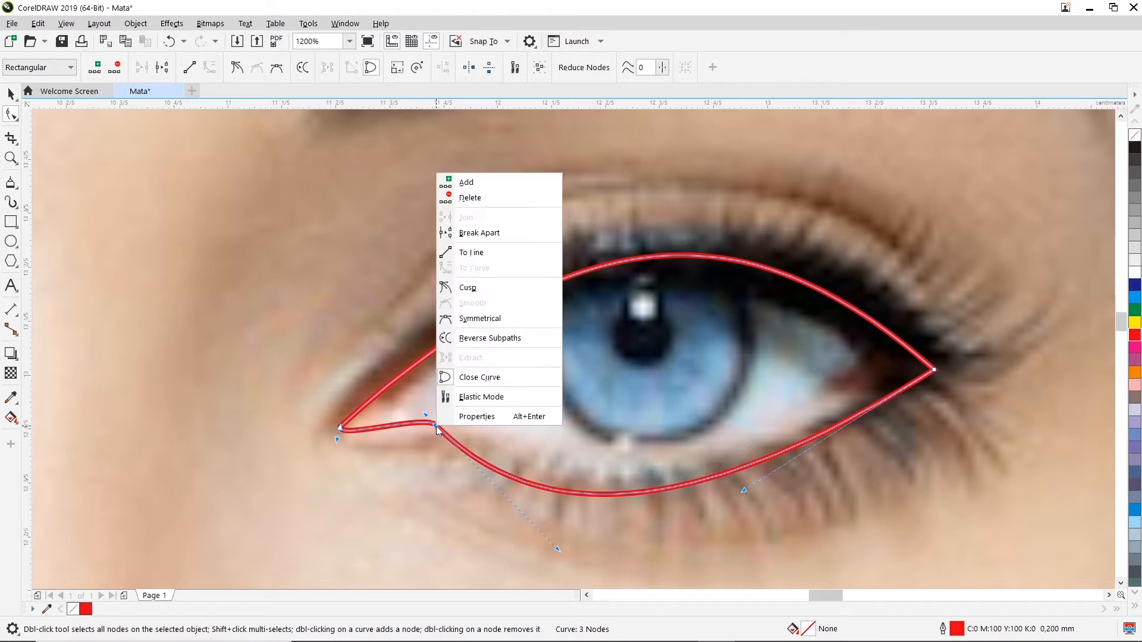
left_click(467, 287)
- Shift the cusp node slightly toward the inner corner and refit the lower eyelid arc and the tear duct curve
mouse_move(427, 415)
left_mouse_down()
mouse_move(403, 464)
mouse_move(372, 429)
mouse_move(364, 441)
mouse_move(362, 412)
mouse_move(395, 408)
mouse_move(339, 449)
mouse_move(400, 410)
mouse_move(365, 415)
mouse_move(401, 400)
mouse_move(378, 421)
mouse_move(384, 411)
mouse_move(428, 426)
left_mouse_up()
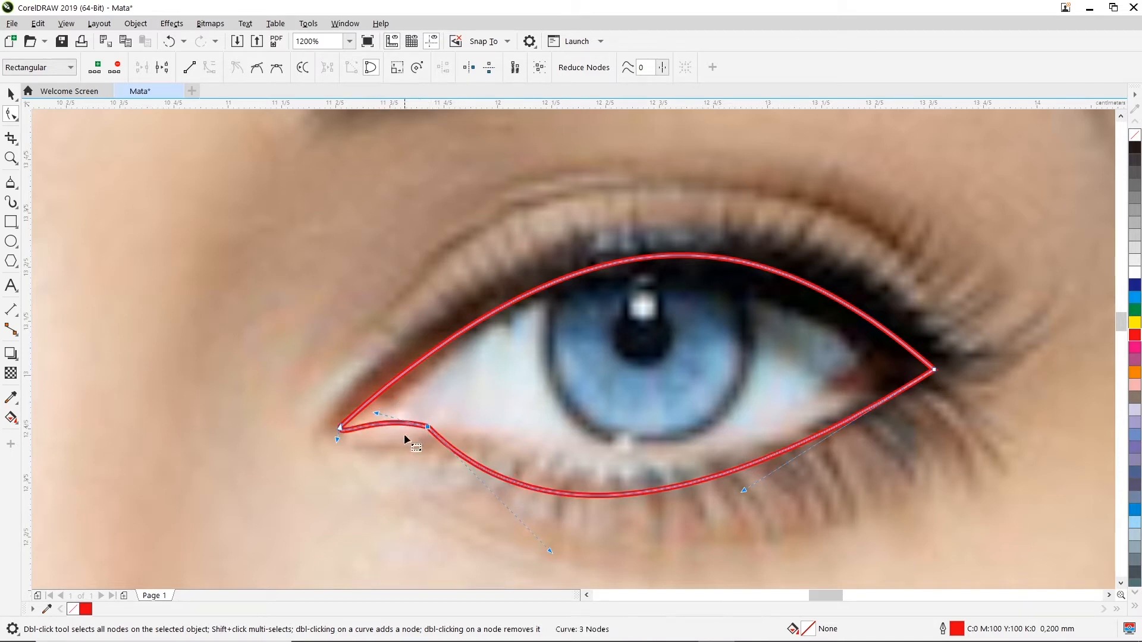
left_click_drag(551, 550, 588, 501)
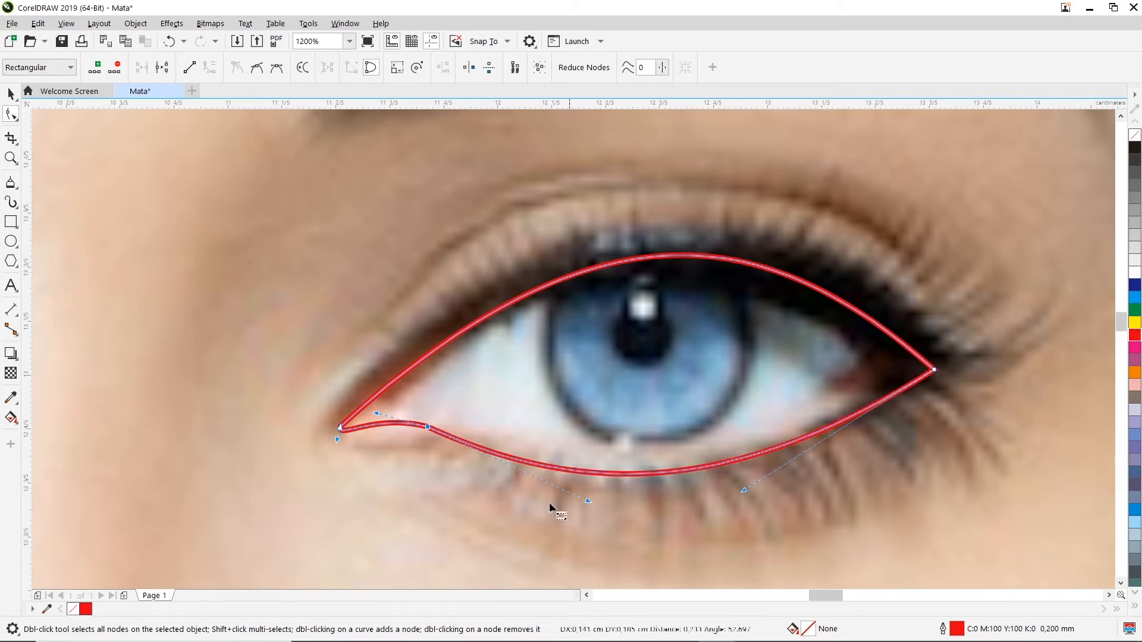
mouse_move(337, 440)
left_mouse_down()
mouse_move(351, 454)
mouse_move(336, 457)
left_mouse_up()
left_click(407, 452)
- Round the outline's inner corner by adding a node just above it, deleting the corner node, and adjusting the curve handles
left_click(351, 429)
double_click(354, 415)
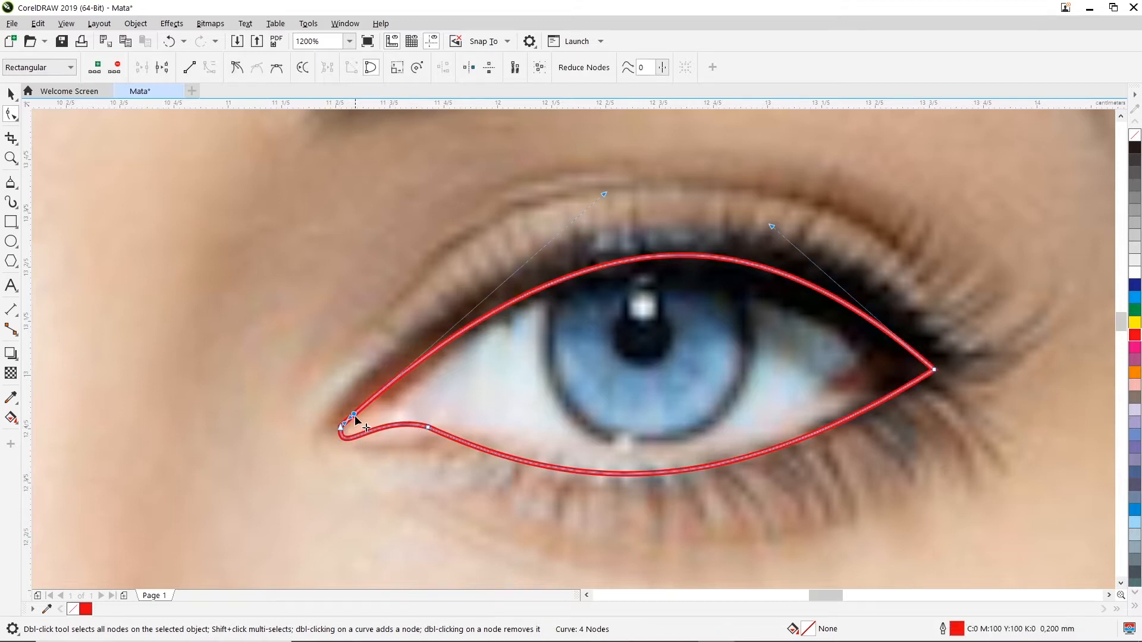
left_click(342, 430)
double_click(341, 428)
left_click(353, 415)
left_click_drag(397, 419, 401, 419)
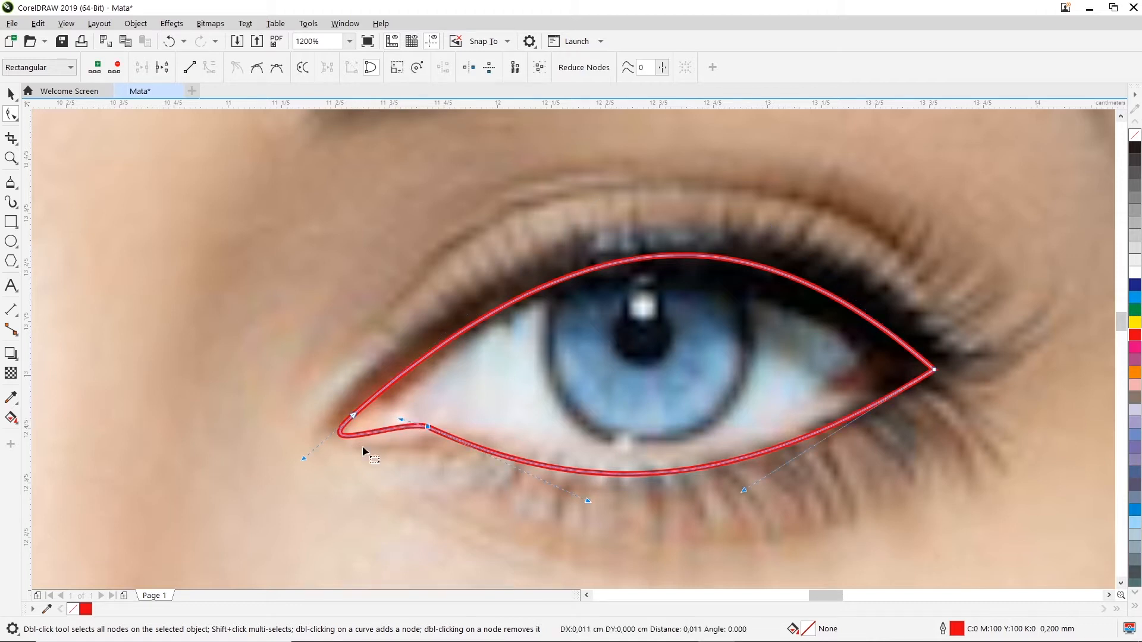
left_click_drag(304, 459, 309, 465)
- Raise the outline's upper arc slightly toward the upper lash line and select the whole eye outline
left_click(858, 372)
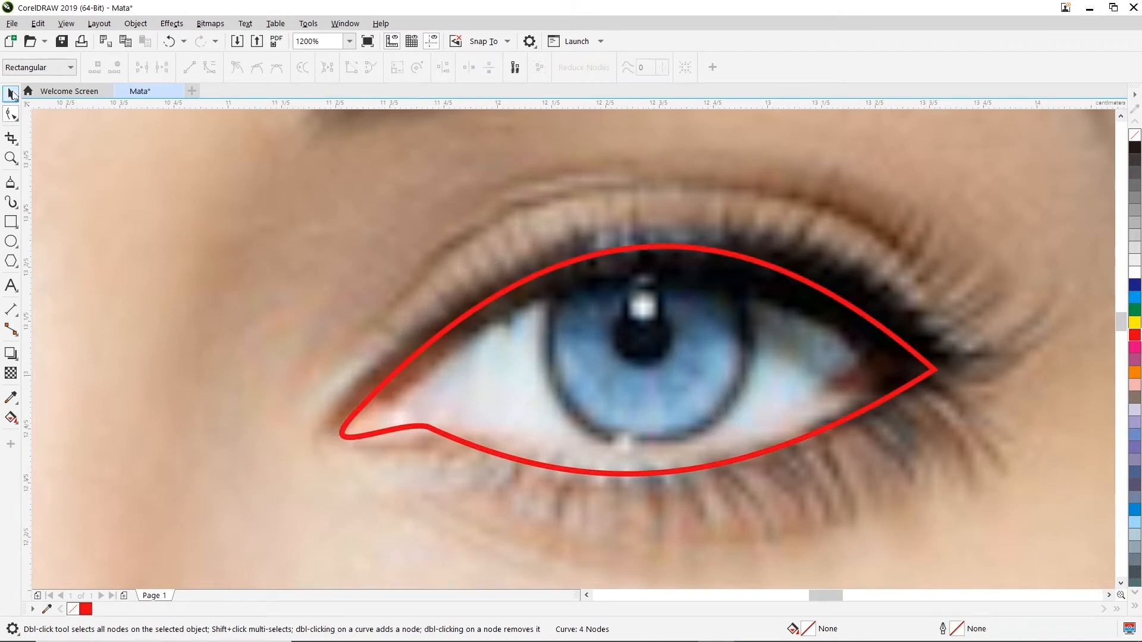
left_click(368, 325)
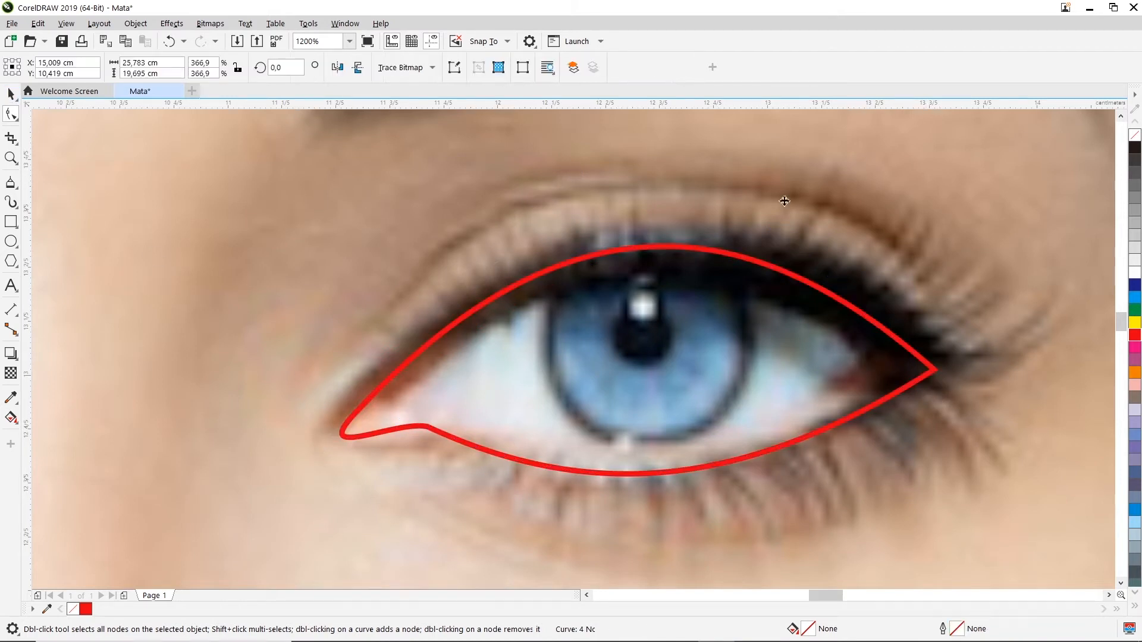
left_click(836, 299)
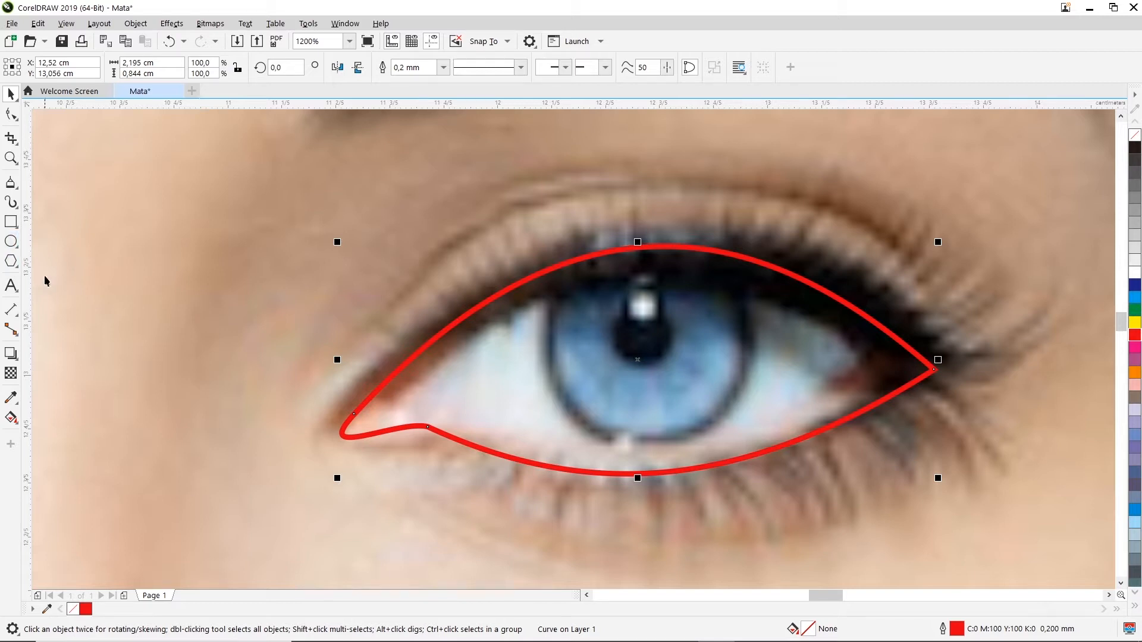
- Draw a circle about 0.49 cm in diameter with the Ellipse tool beside the eye and centre it over the pupil
left_click(19, 249)
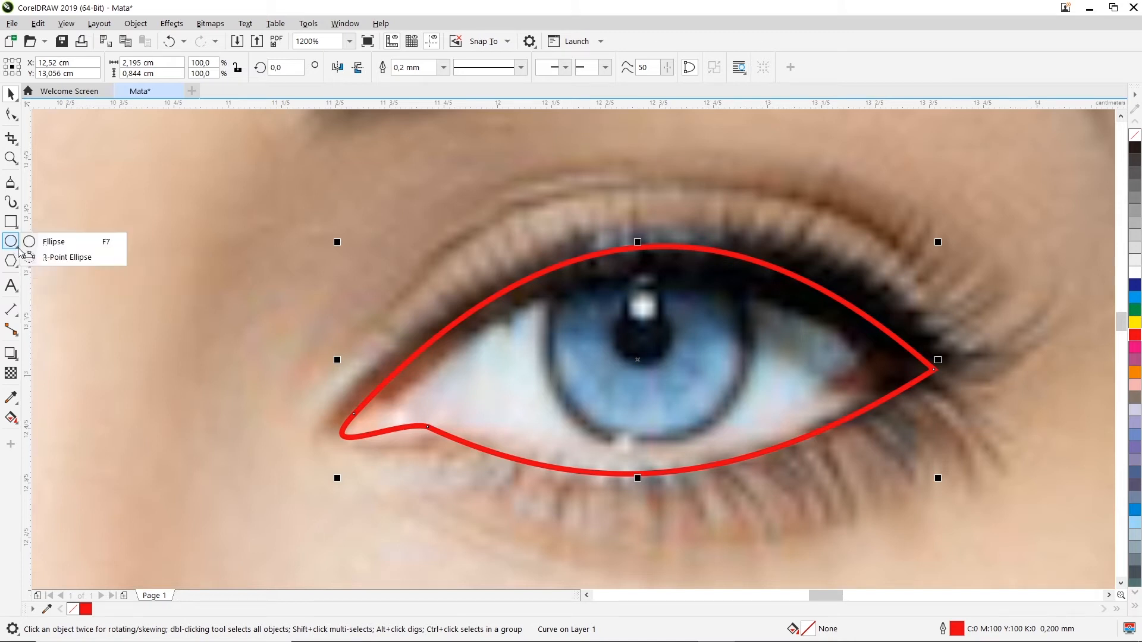
left_click(55, 246)
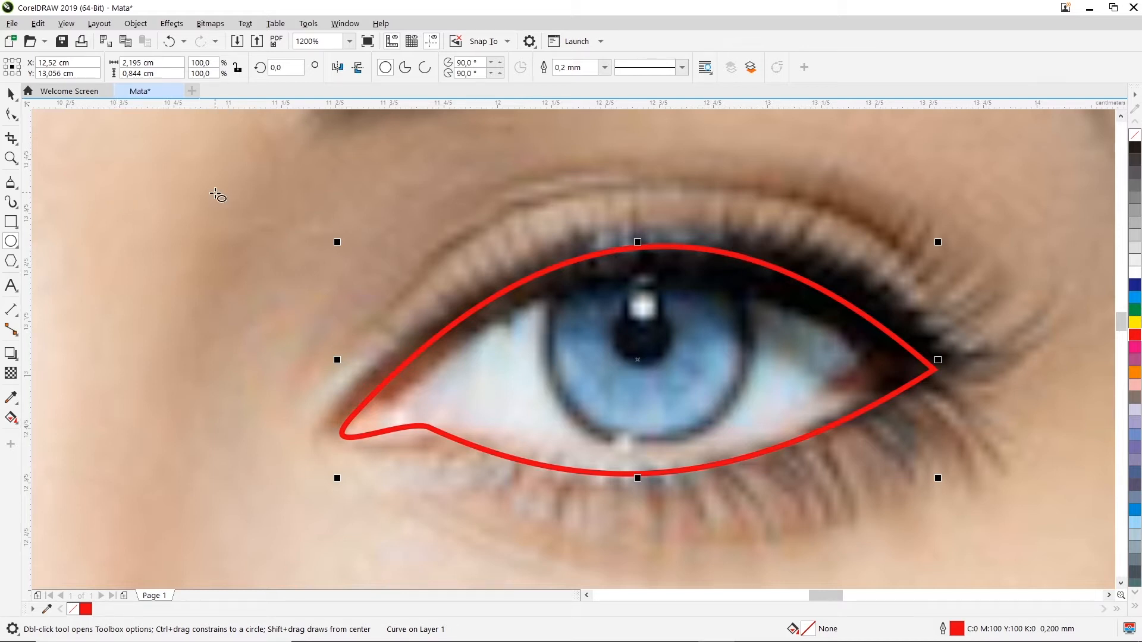
left_click_drag(172, 188, 303, 313)
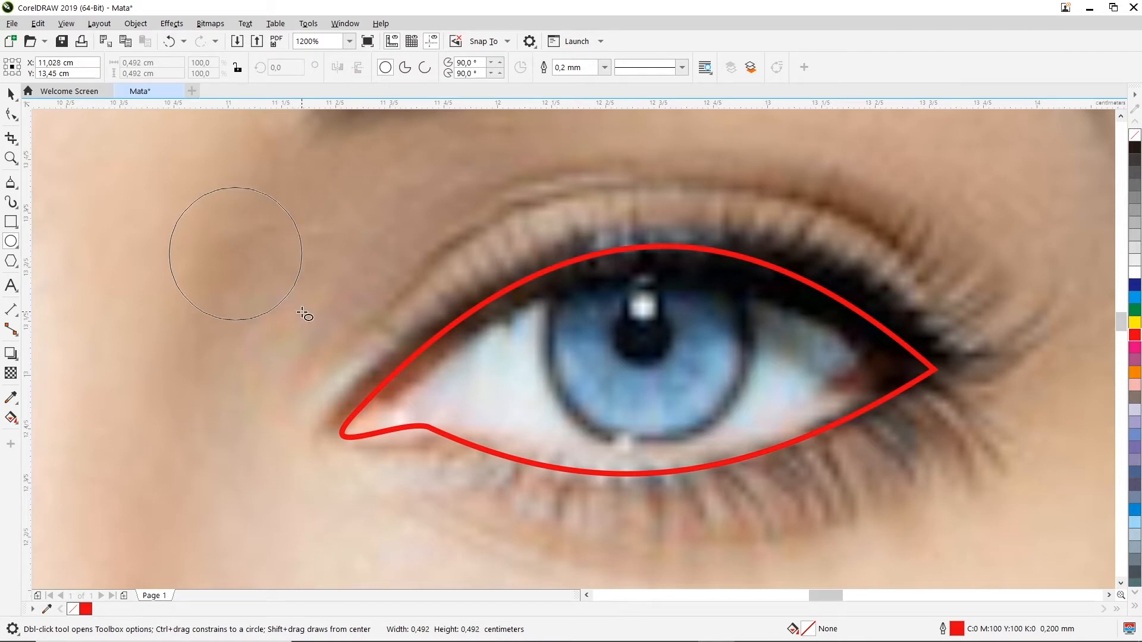
left_click_drag(304, 315, 306, 318)
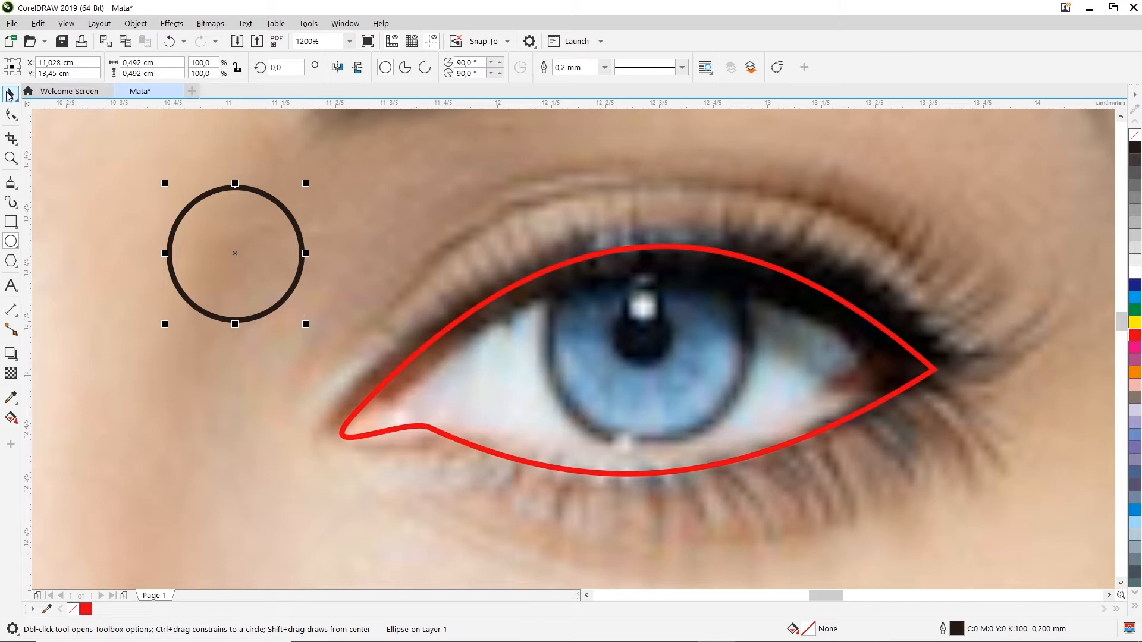
key("space")
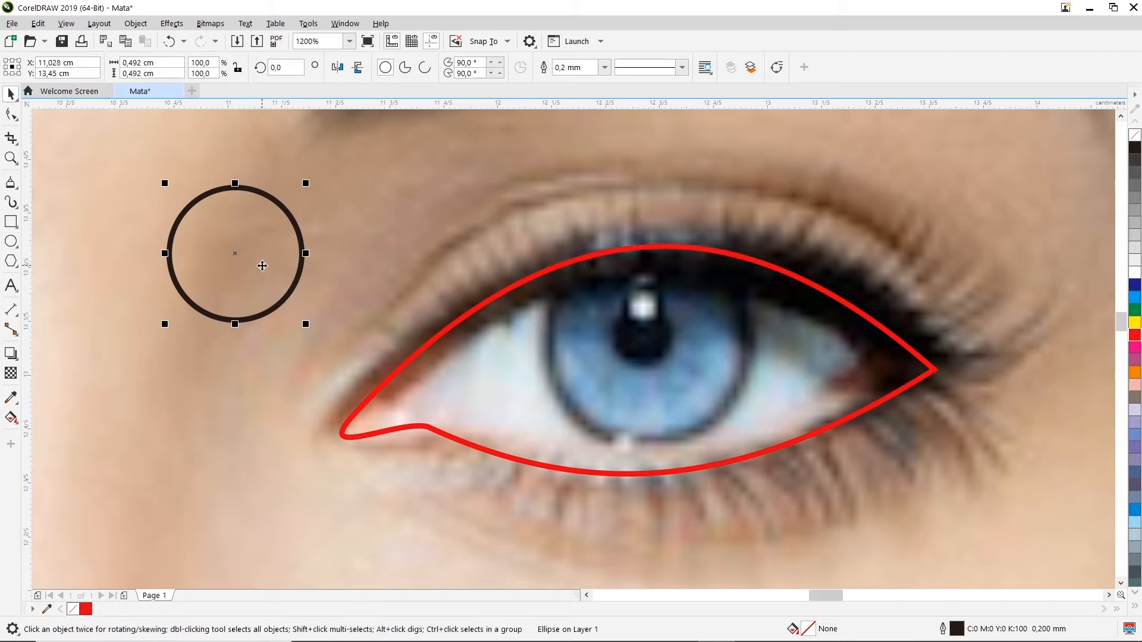
left_click_drag(235, 251, 643, 341)
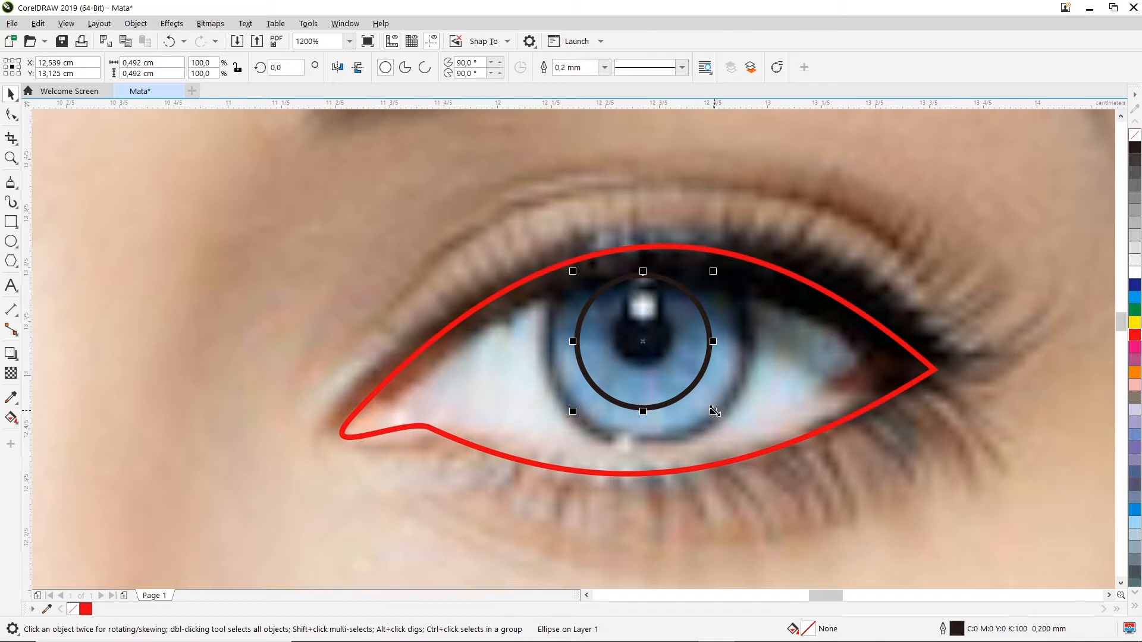
- Enlarge the circle proportionally to about 0.72 cm in diameter so it matches the edge of the iris
left_click_drag(712, 412, 747, 450)
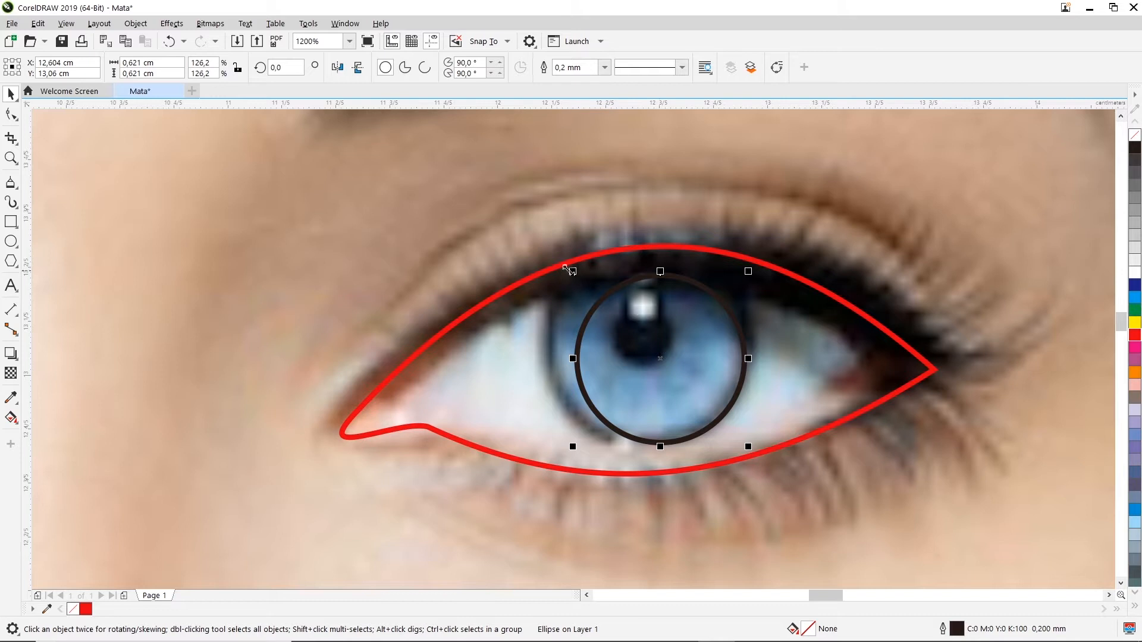
left_click_drag(572, 272, 548, 245)
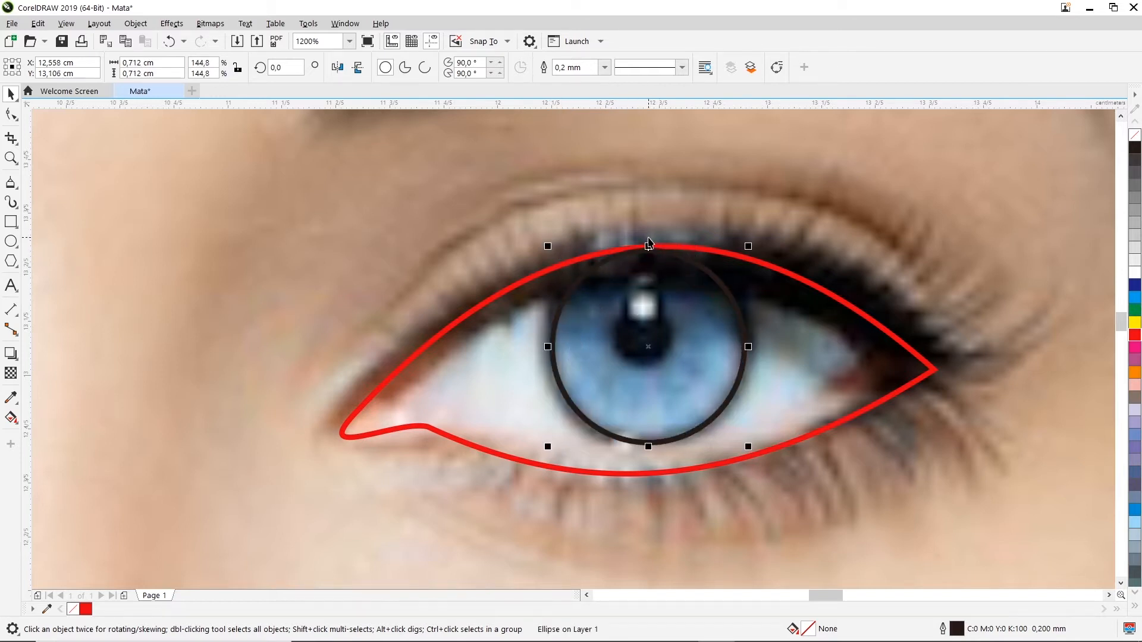
left_click_drag(648, 246, 641, 276)
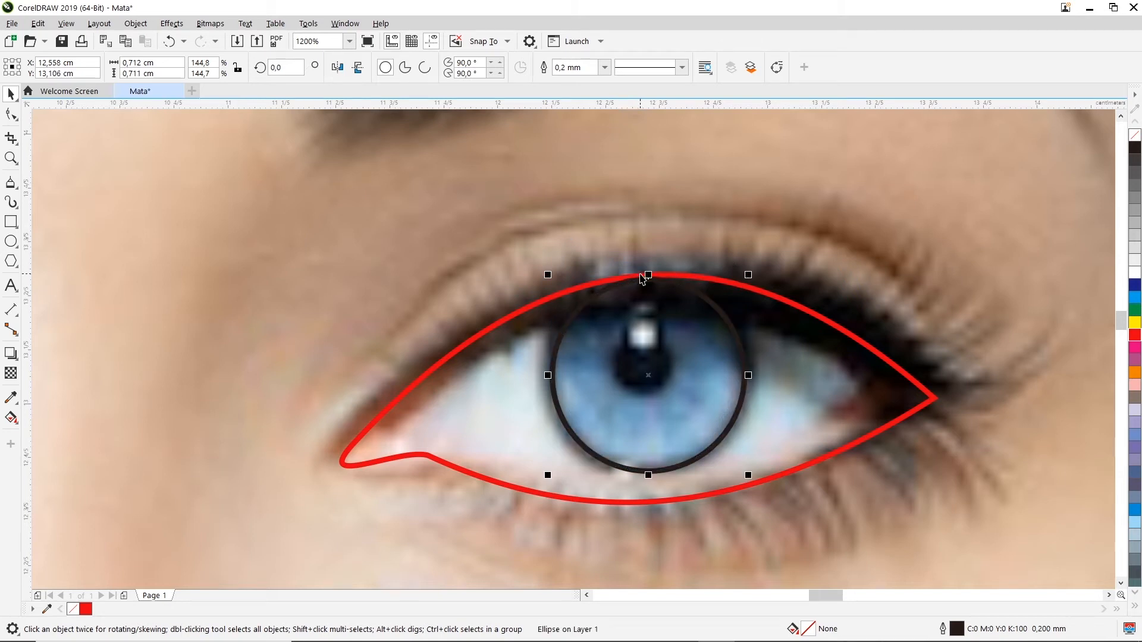
key("ctrl+z")
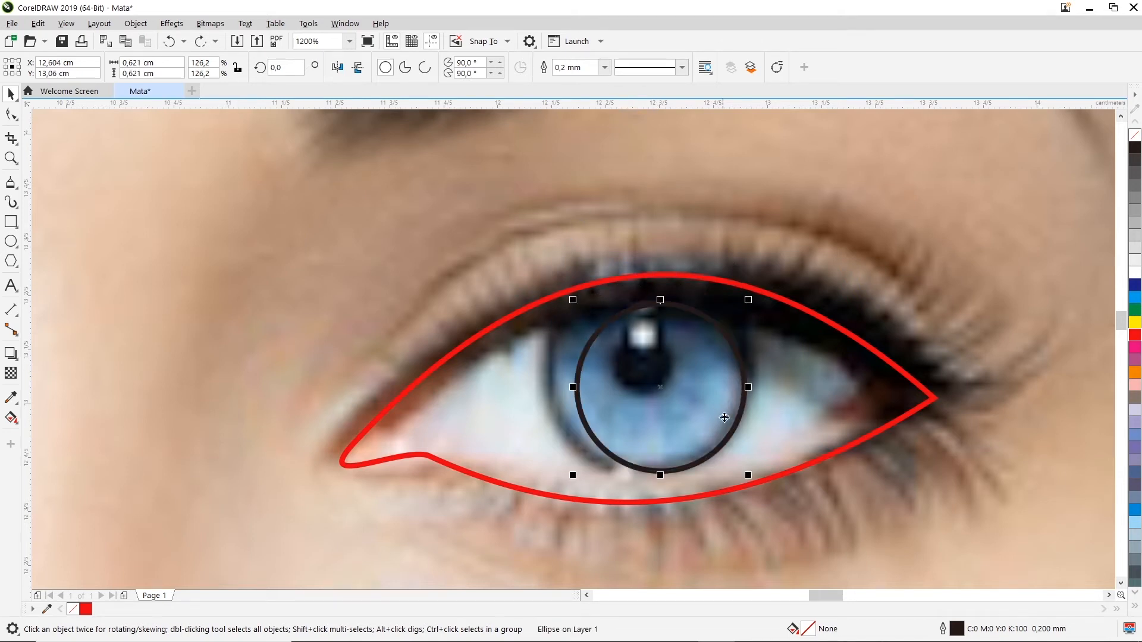
left_click_drag(573, 299, 549, 276)
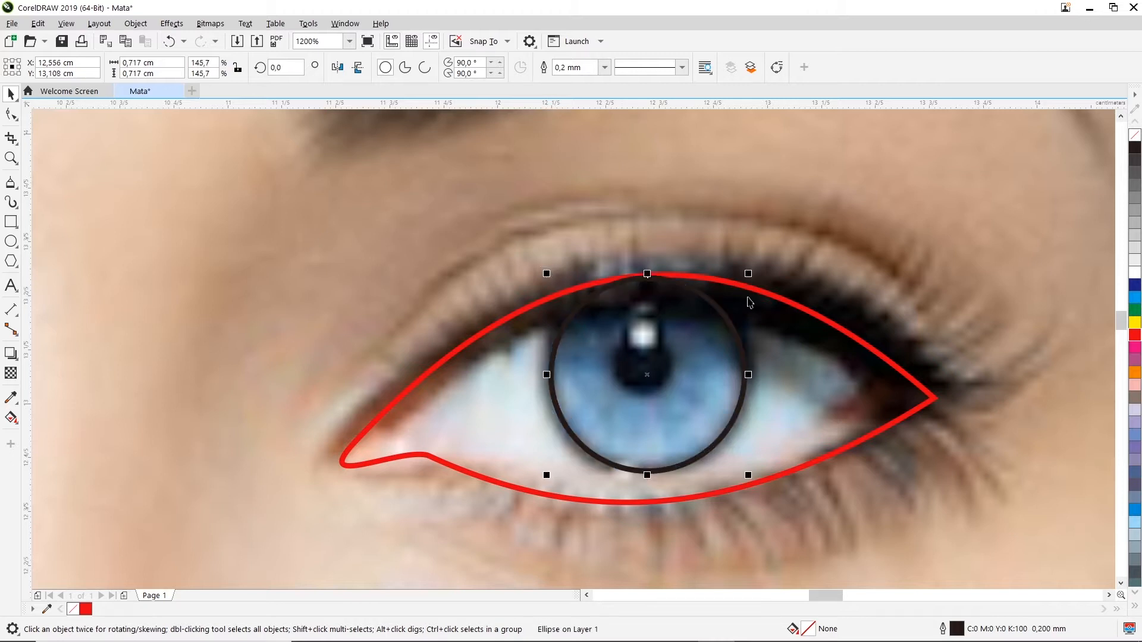
left_click_drag(751, 274, 753, 272)
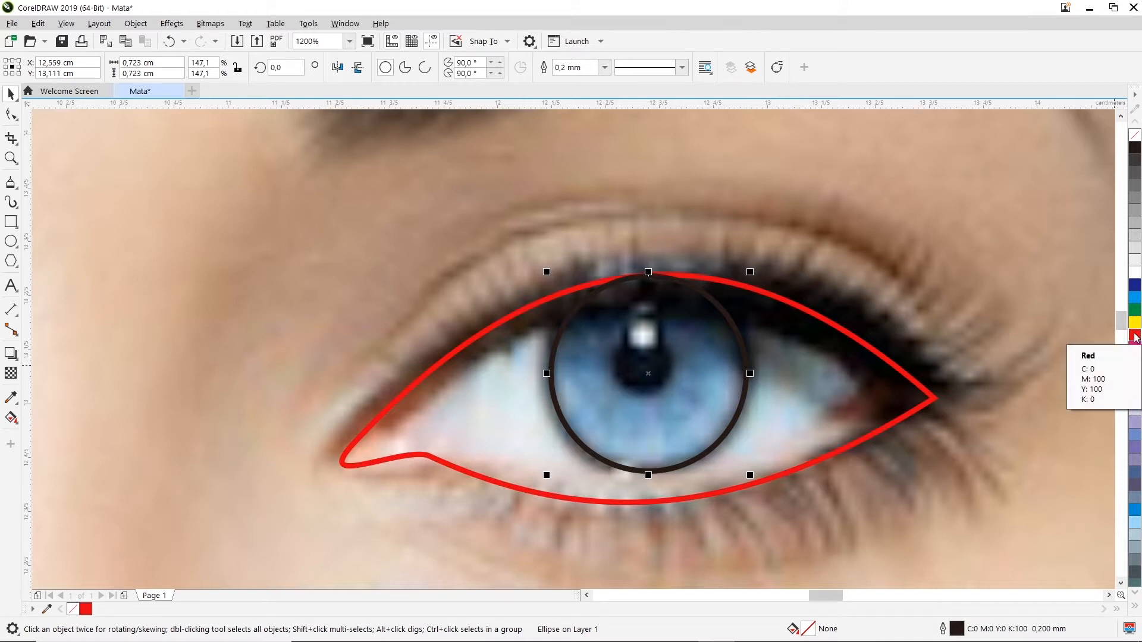
- Colour the iris circle's outline red without a fill, and deselect the circle
right_click(1136, 337)
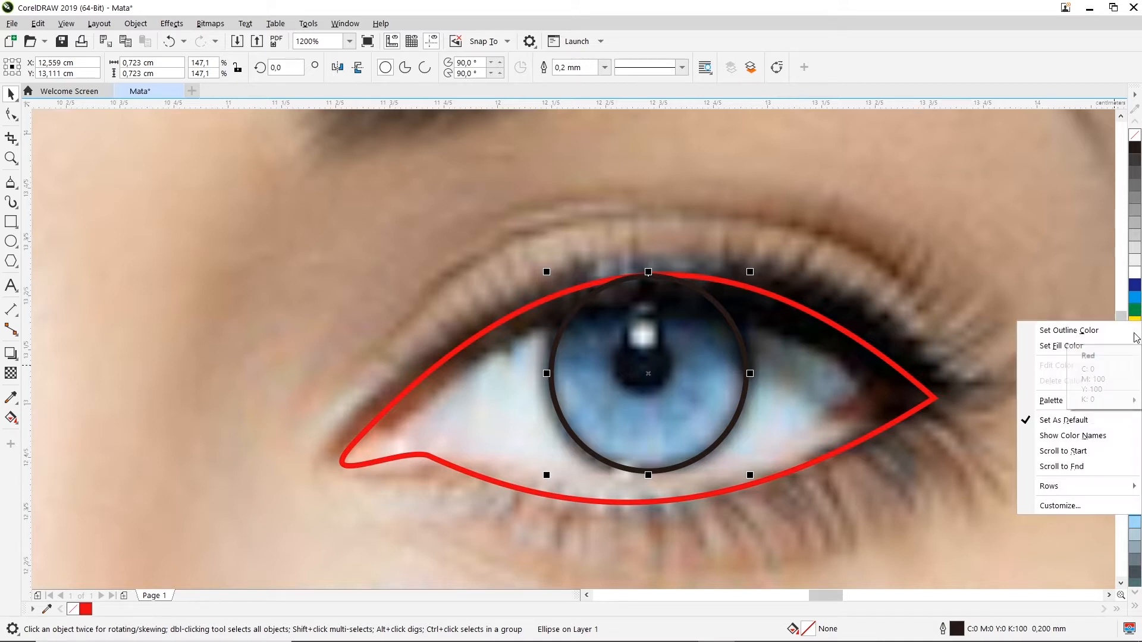
left_click(1042, 278)
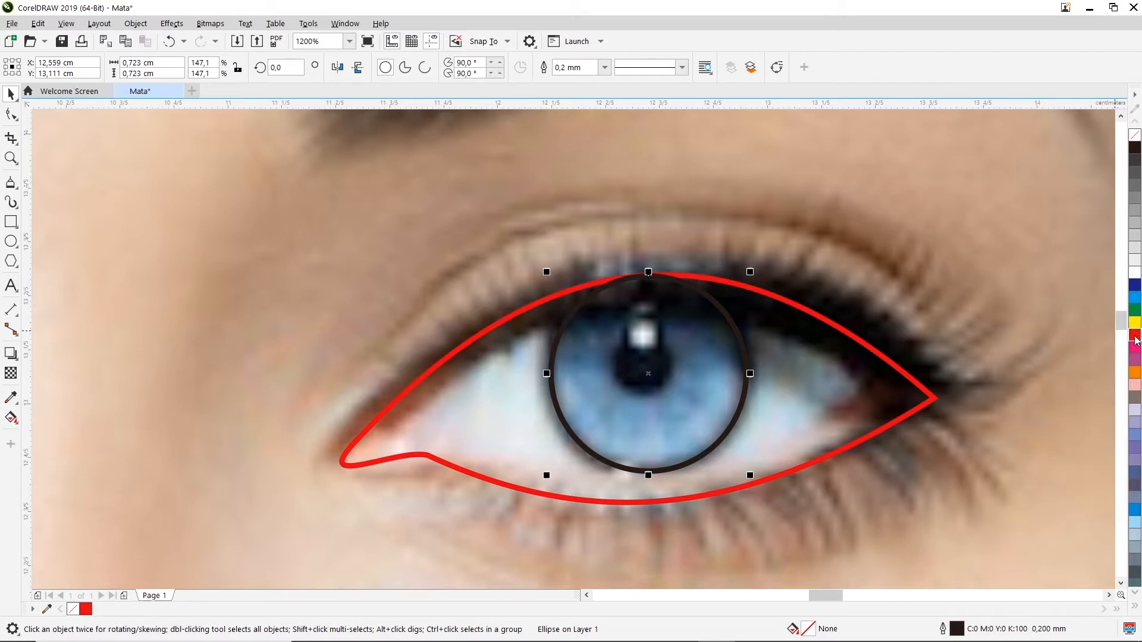
left_click(1136, 337)
key("ctrl+z")
right_click(1136, 338)
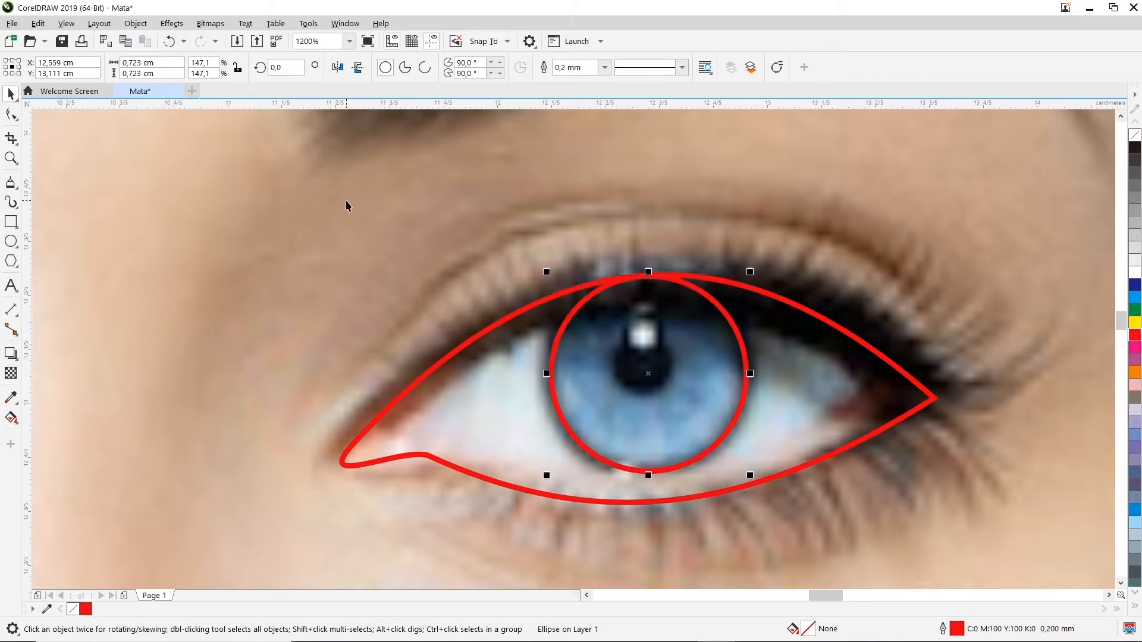
left_click(659, 337)
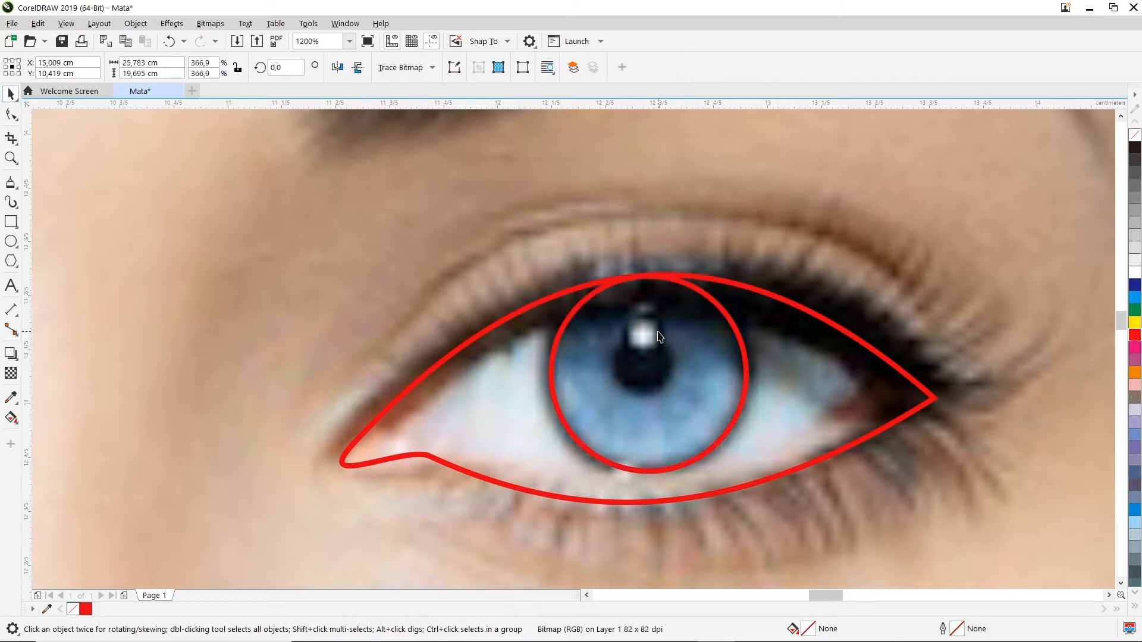
- Draw a circle about 0.11 cm in diameter around the eye's white highlight and one about 0.22 cm in diameter over the pupil
left_click(741, 491)
scroll(658, 407, "down", 2)
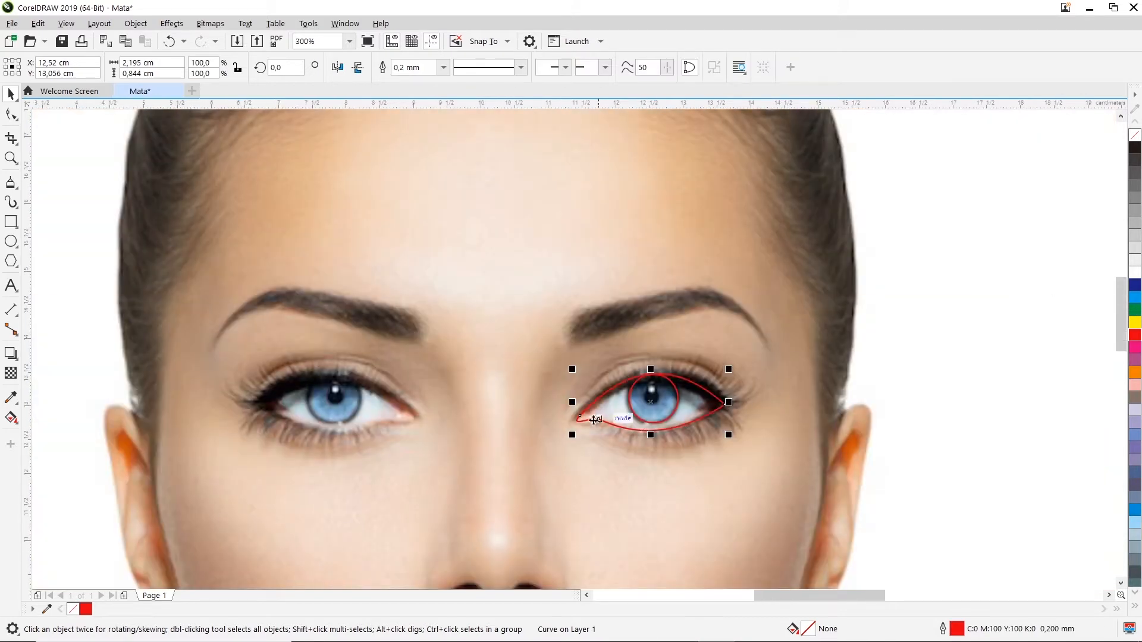
scroll(680, 418, "up", 2)
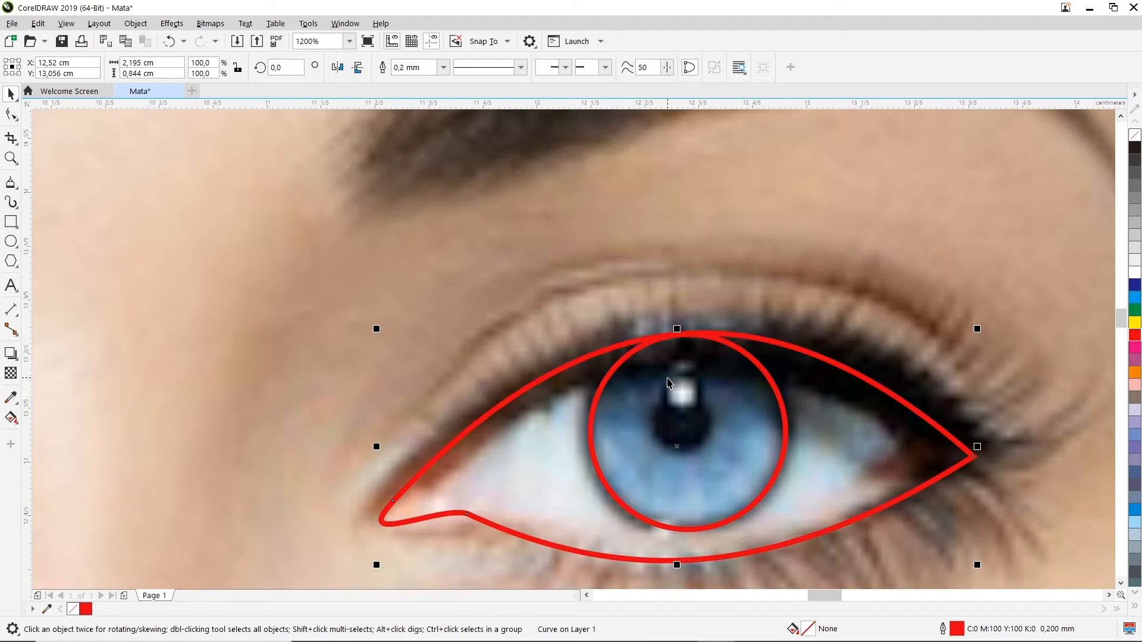
left_click(1109, 595)
left_click(1121, 583)
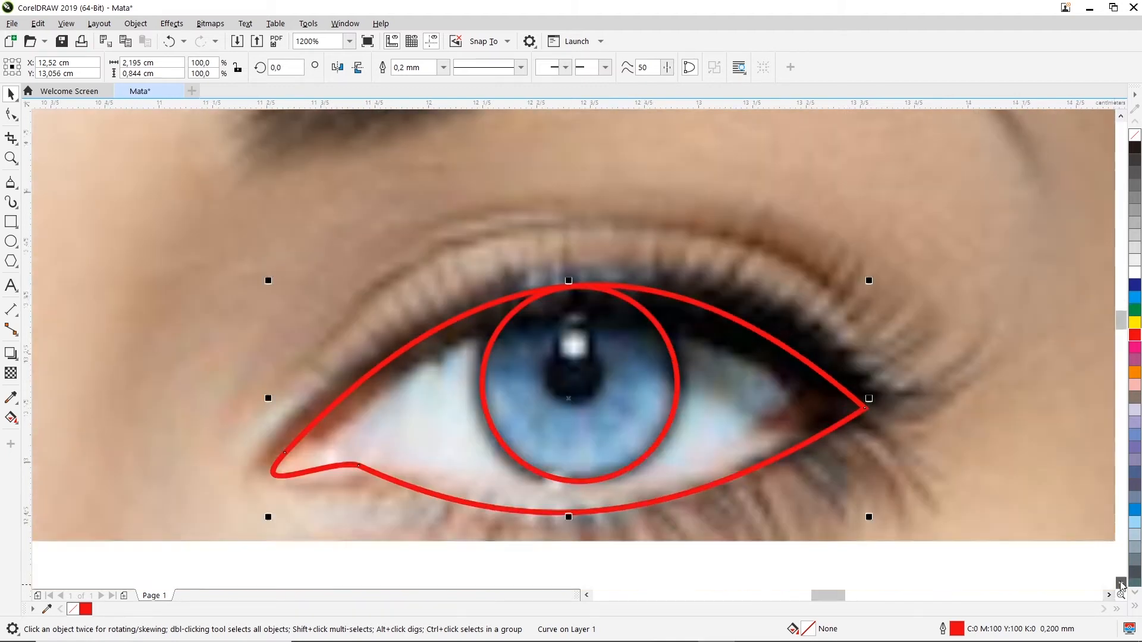
left_click(1121, 583)
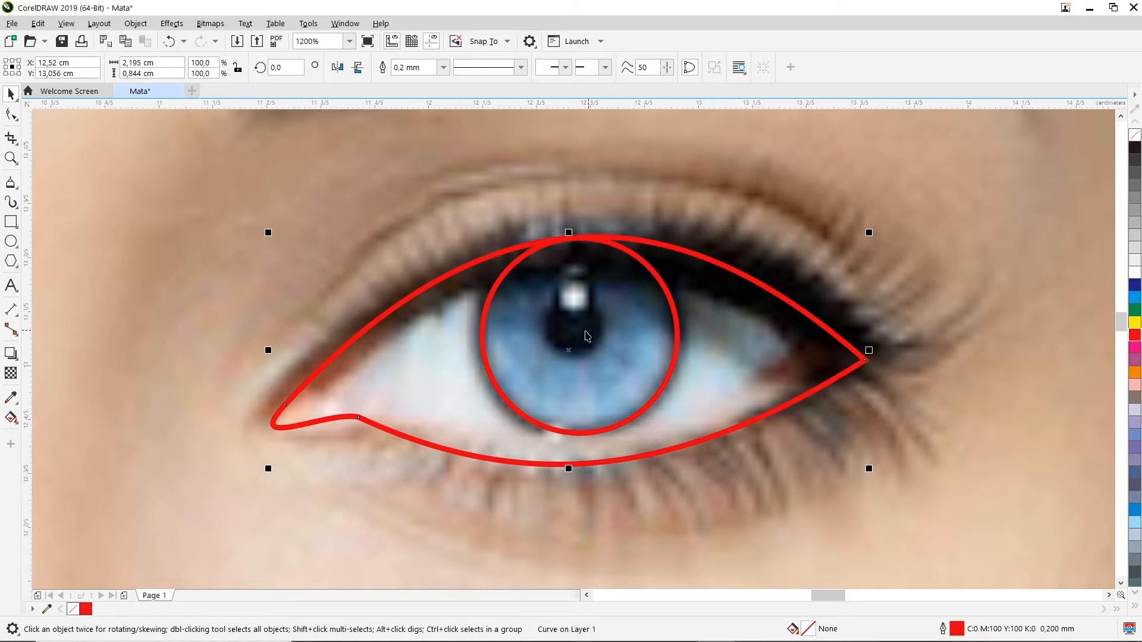
left_click(11, 242)
left_click_drag(563, 286, 589, 309)
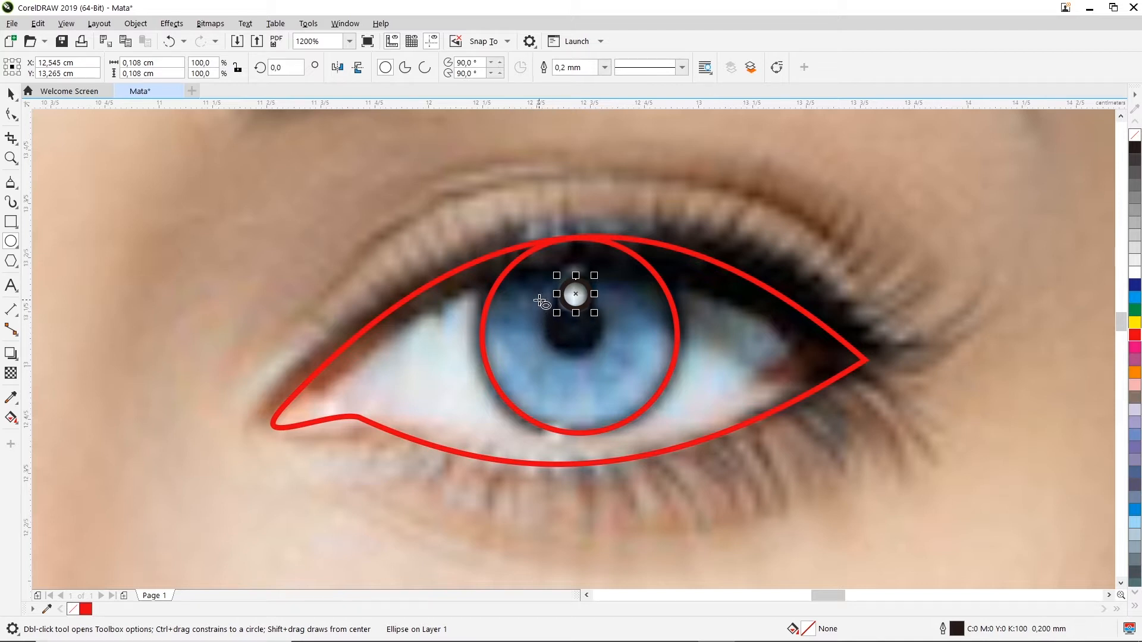
left_click_drag(540, 301, 602, 357)
left_click_drag(601, 356, 576, 327)
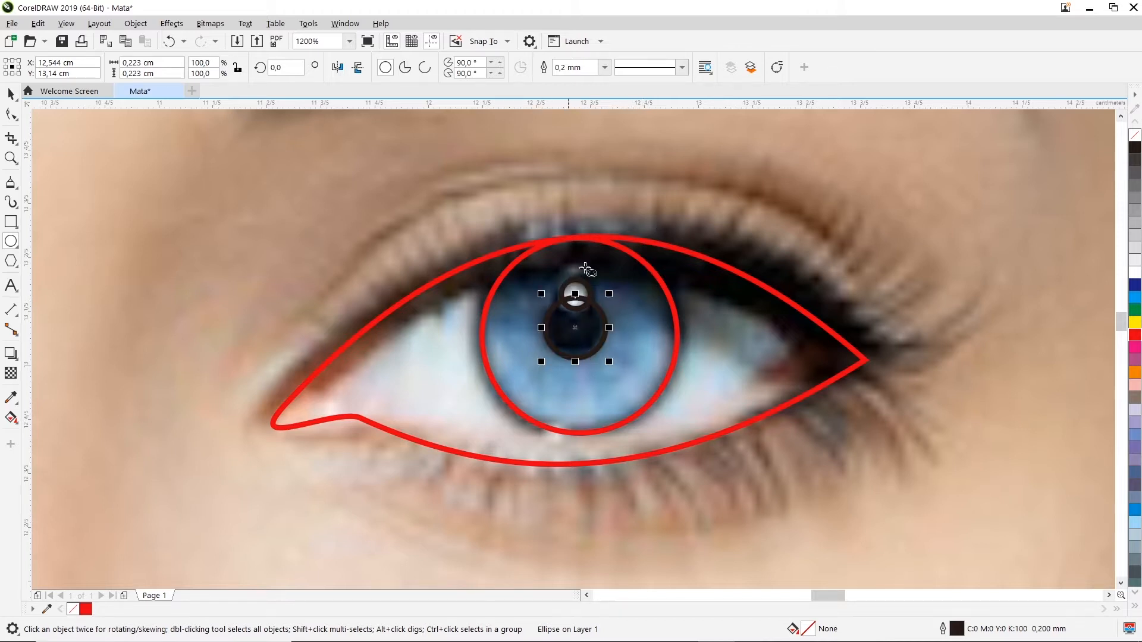
- Draw a tiny circle about 0.05 cm in diameter over the small reflection just above the highlight circle, and deselect it
left_click(583, 201)
left_click_drag(567, 265, 580, 274)
left_click(13, 96)
left_click(875, 232)
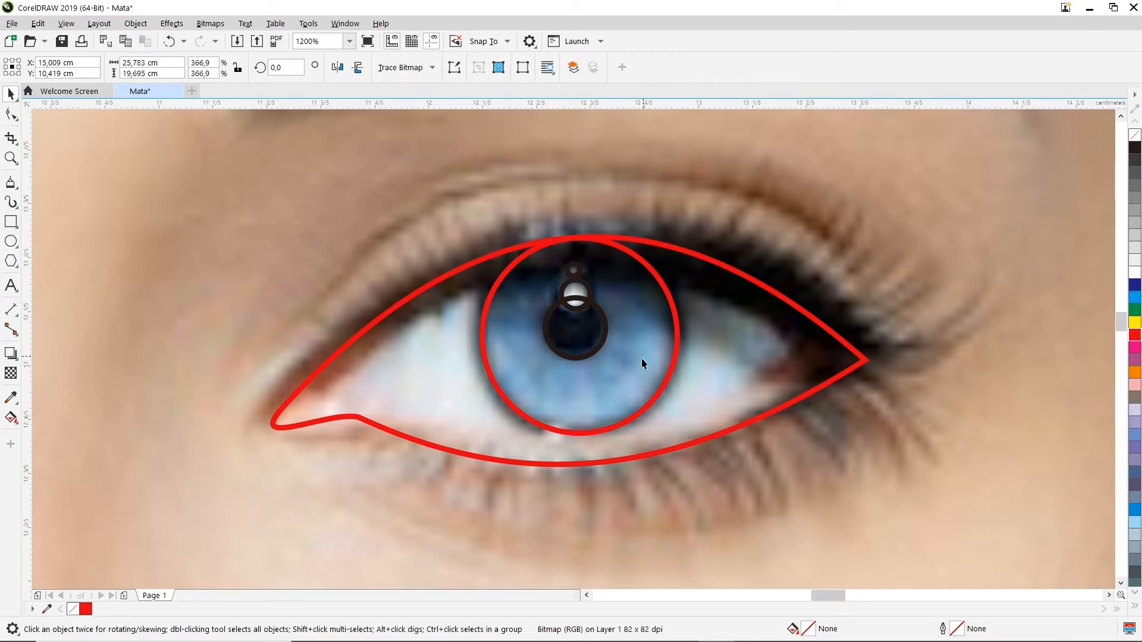
- Fill the pupil circle with black and deselect it
left_click(576, 338)
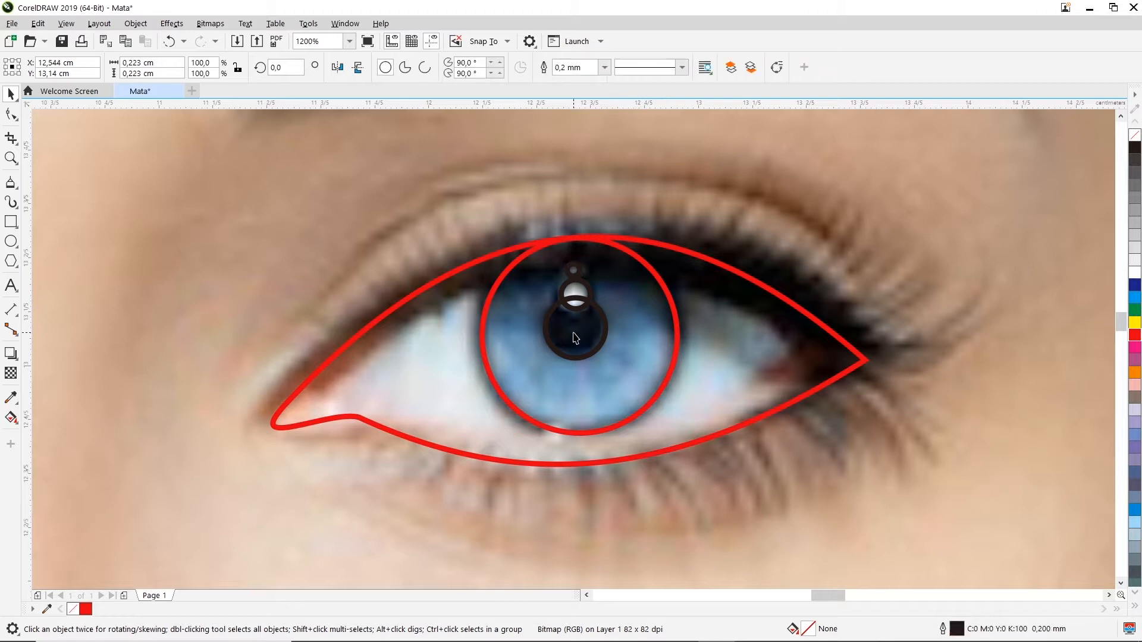
left_click(645, 317)
left_click(607, 320)
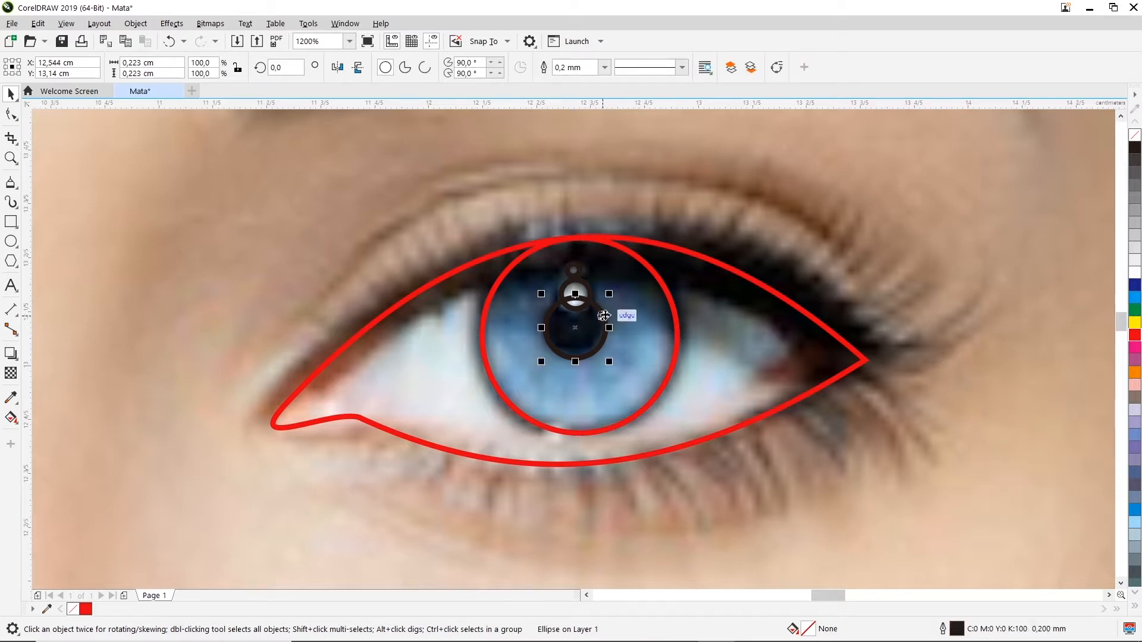
left_click(1137, 148)
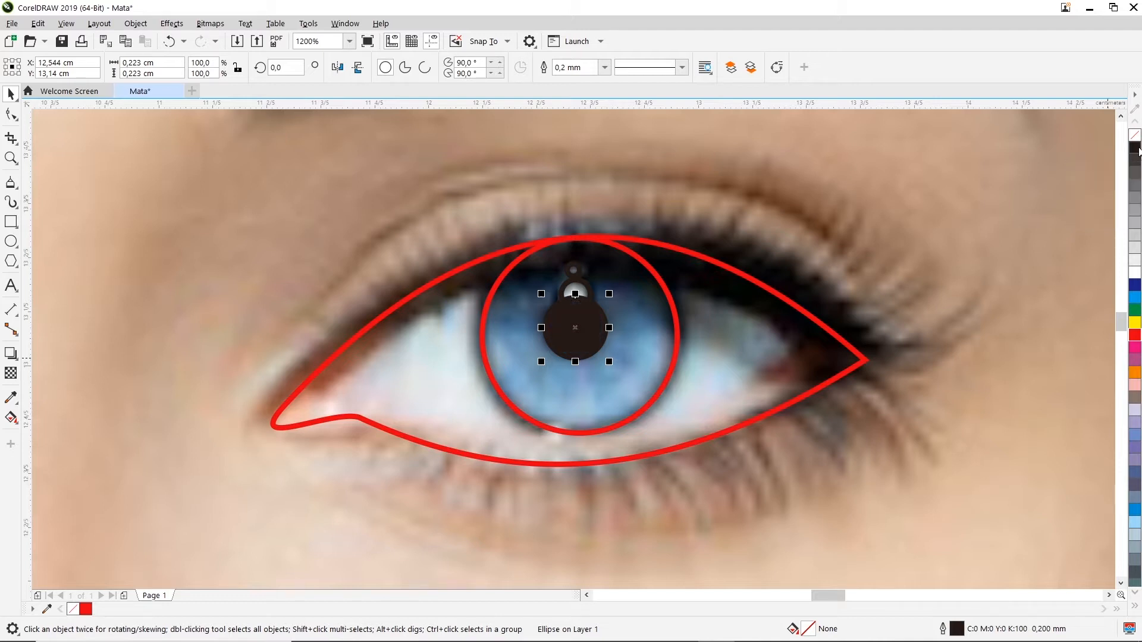
left_click(724, 199)
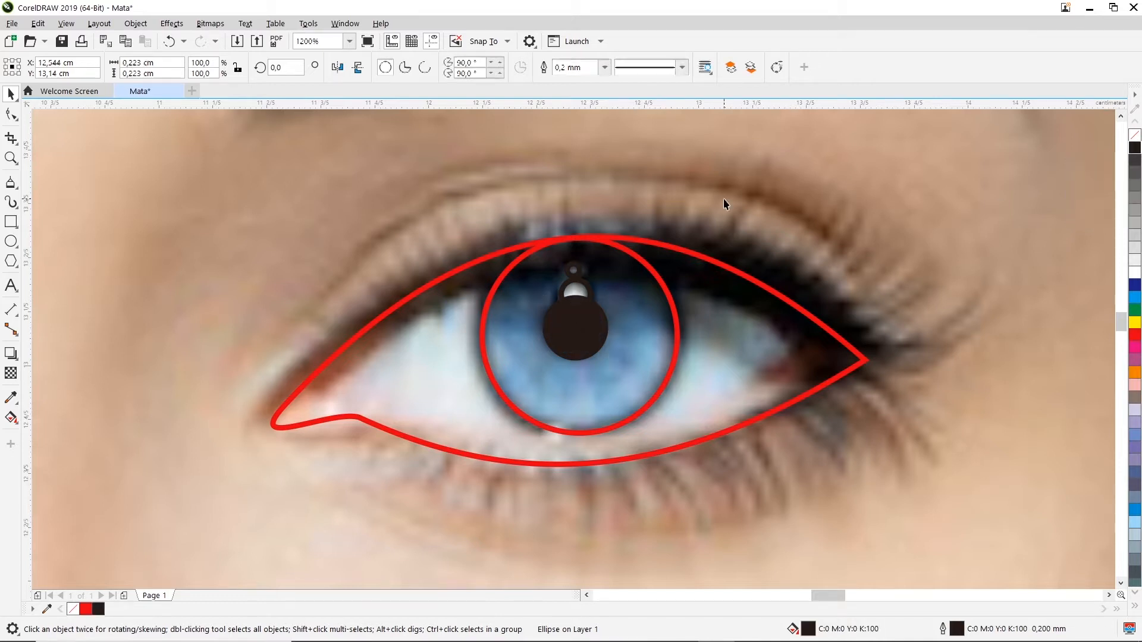
- Fill the larger highlight circle above the pupil with white
left_click(585, 286)
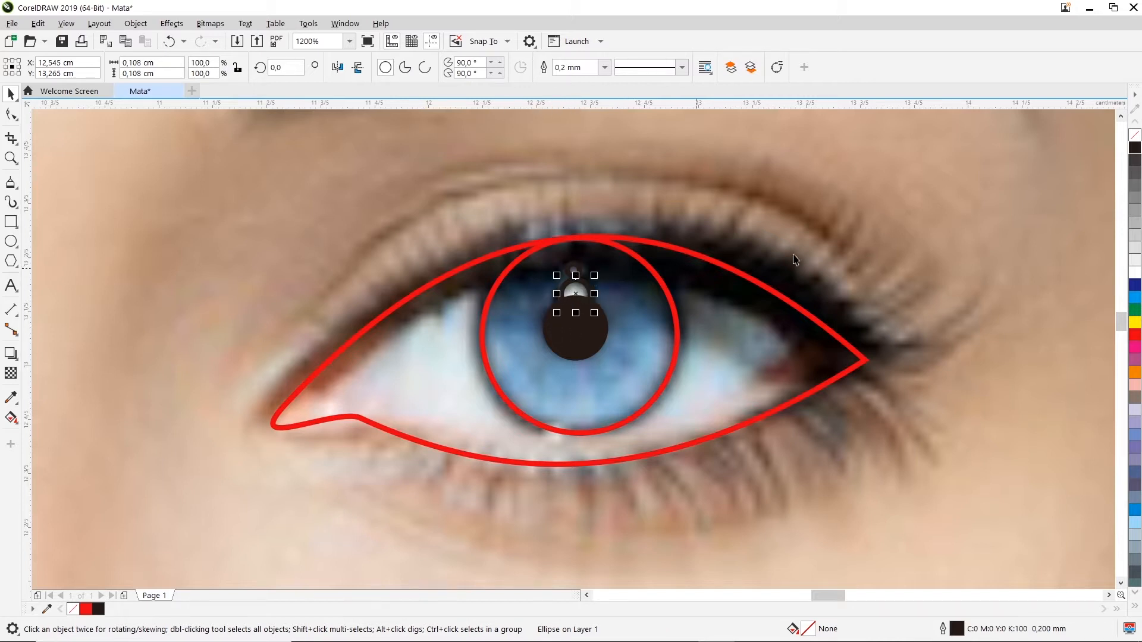
left_click(1135, 275)
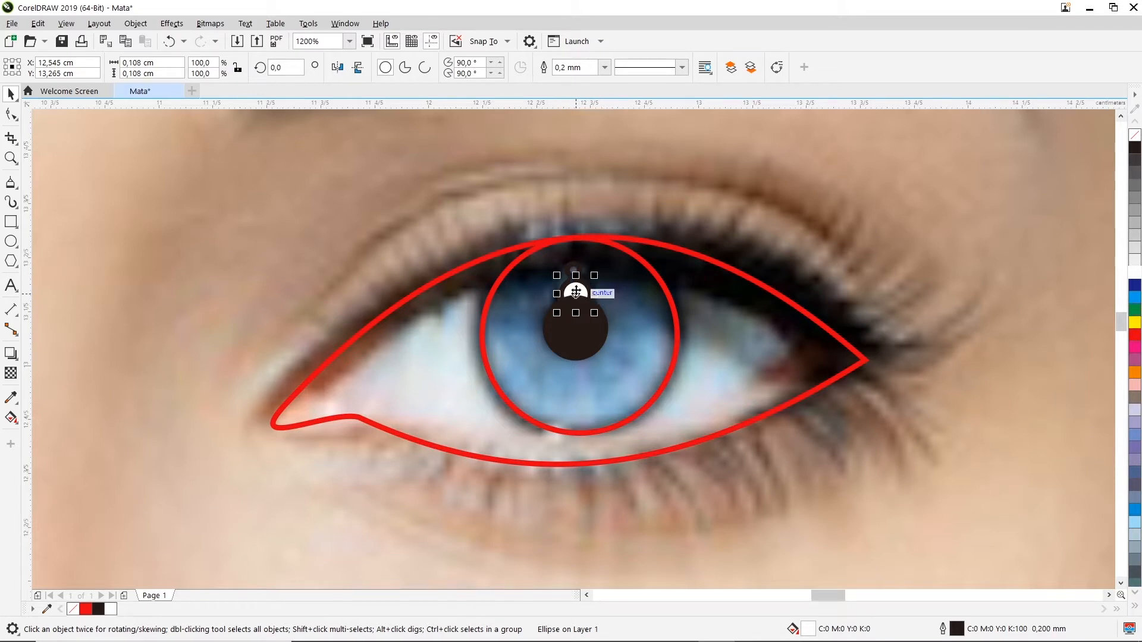
left_click(578, 290)
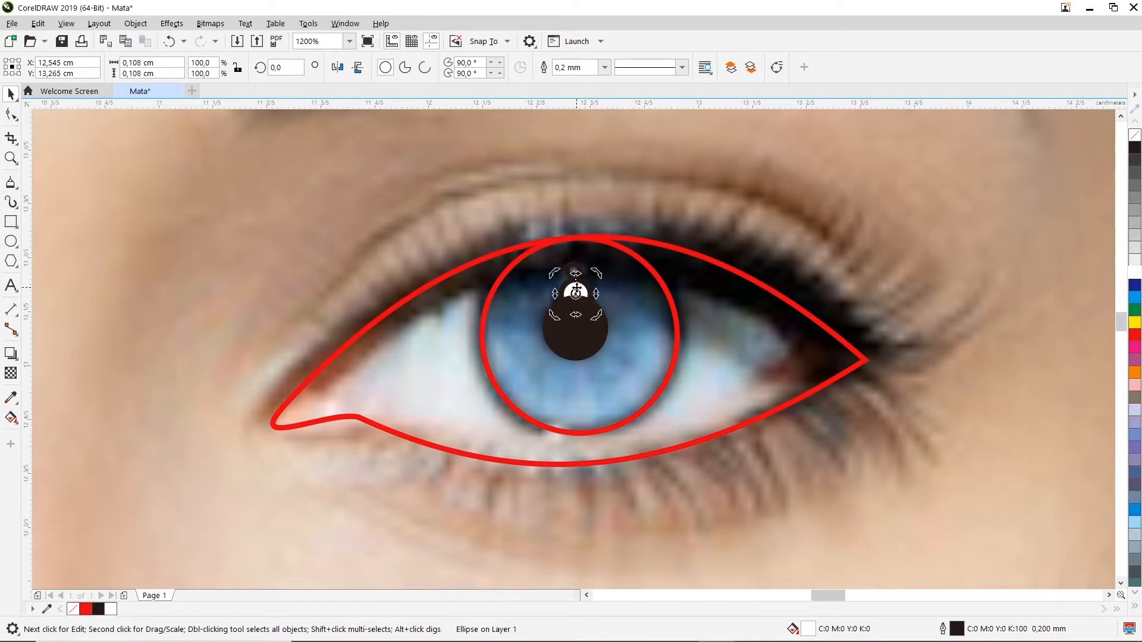
left_click(584, 288)
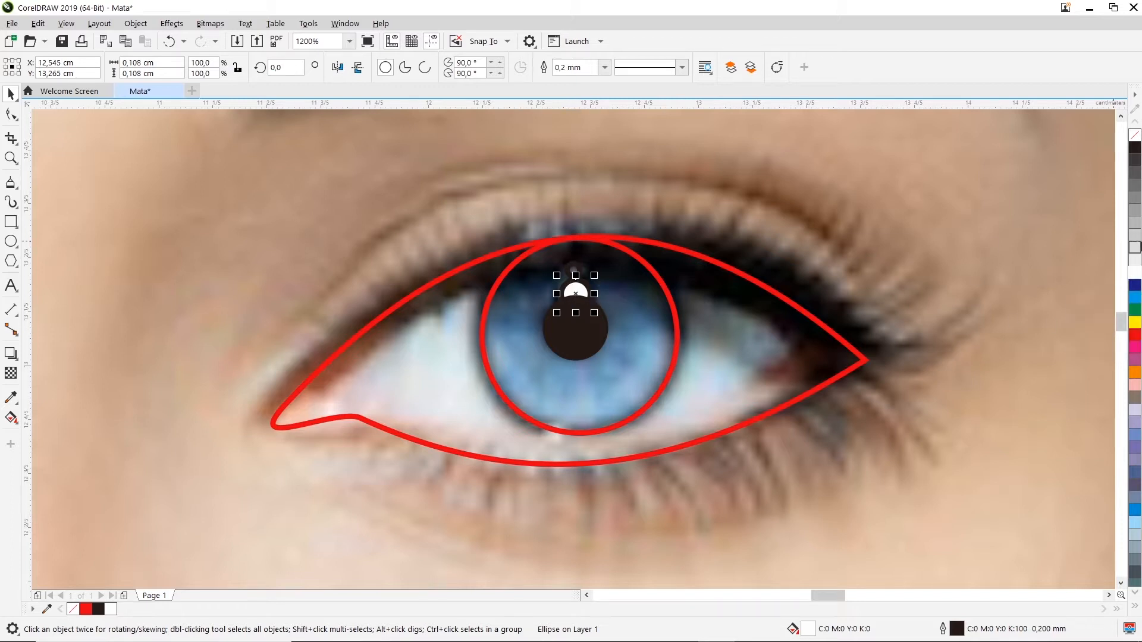
- Try a white outline on the larger highlight circle, leave the circle without an outline, and deselect it
right_click(1135, 277)
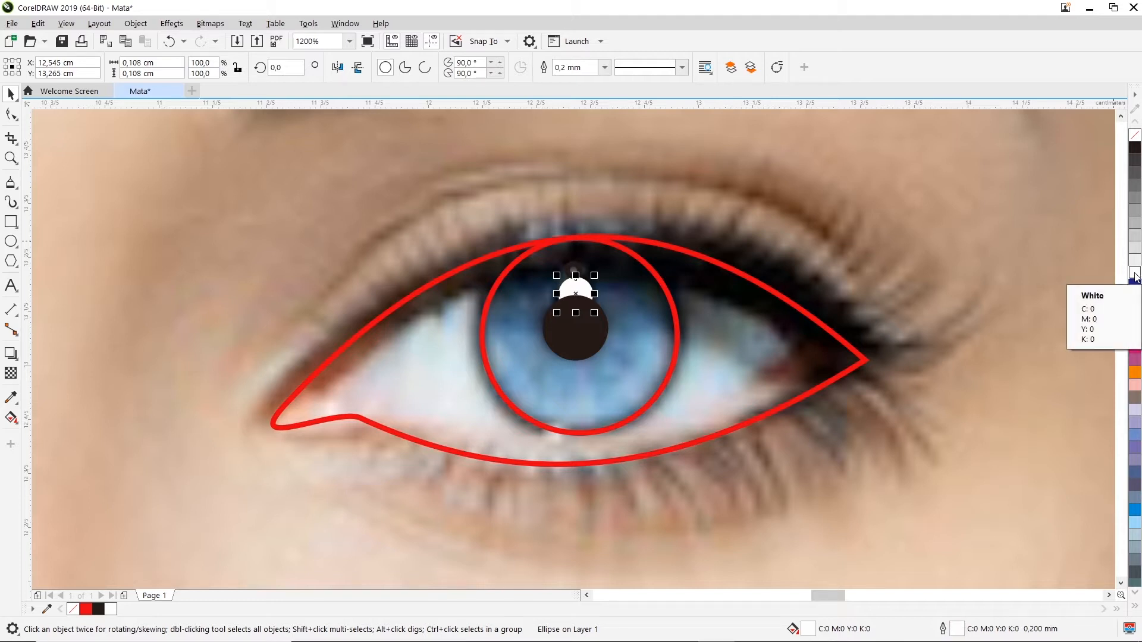
key("ctrl+z")
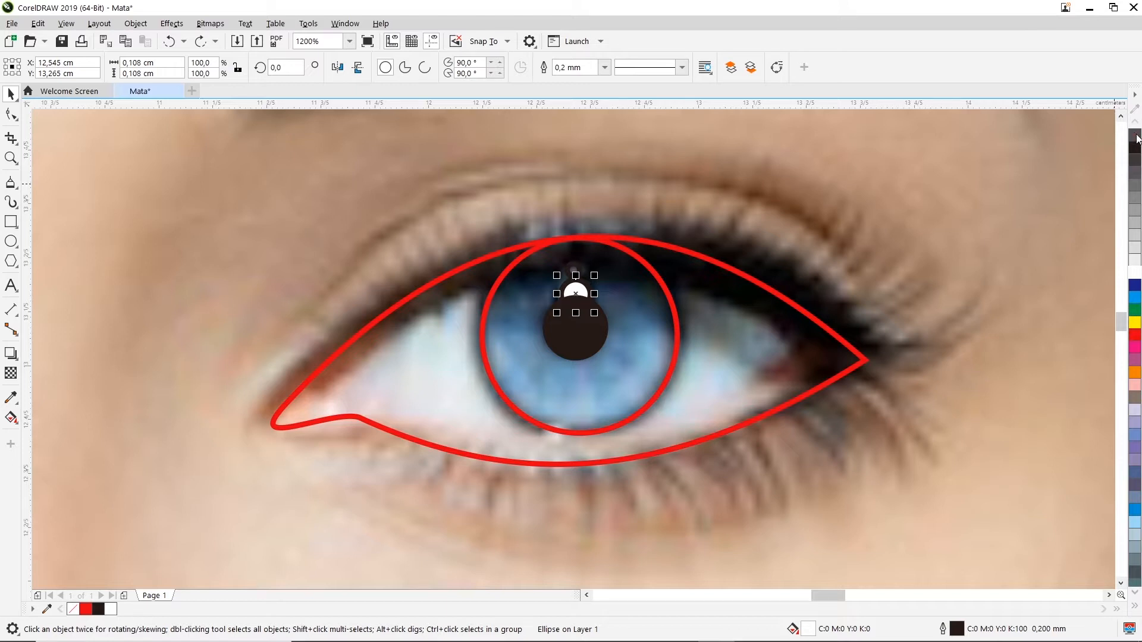
right_click(1138, 139)
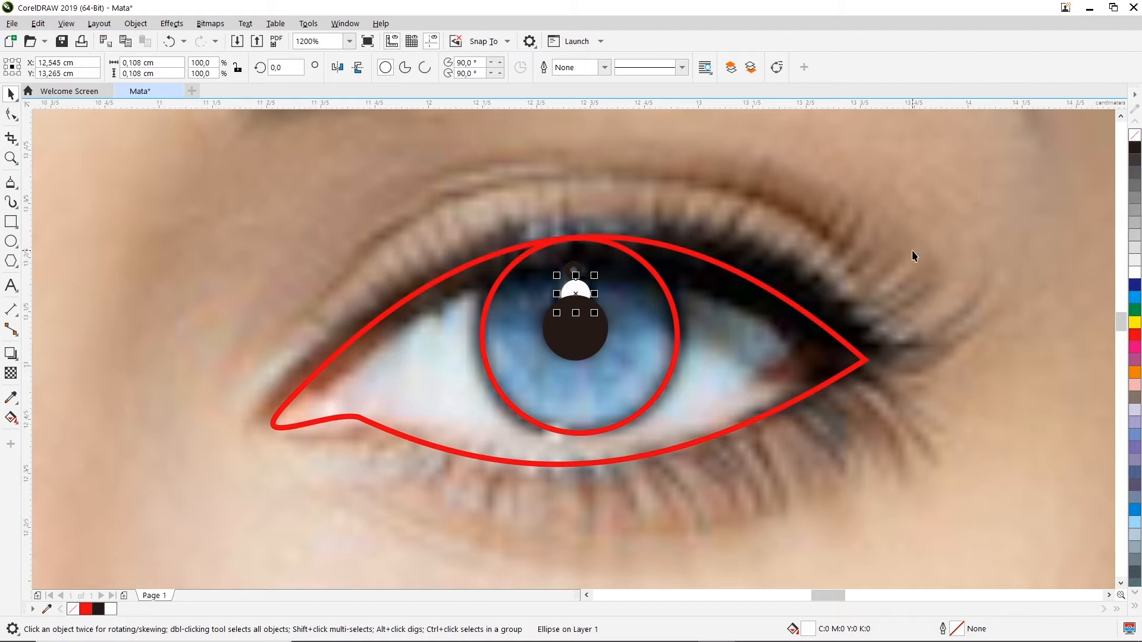
key("ctrl+z")
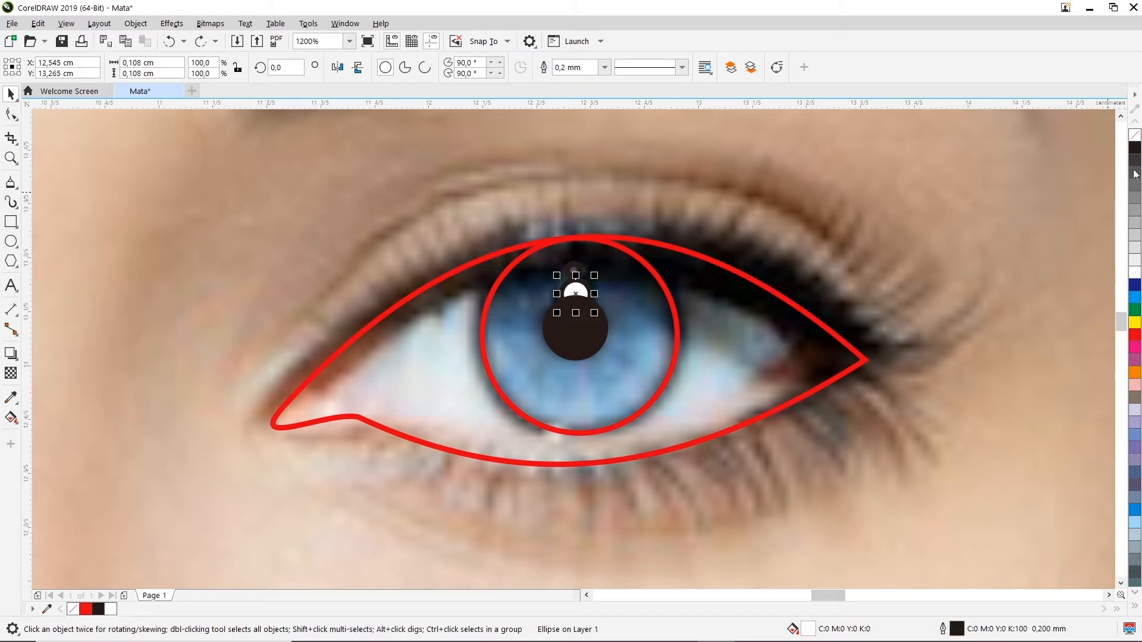
right_click(1137, 140)
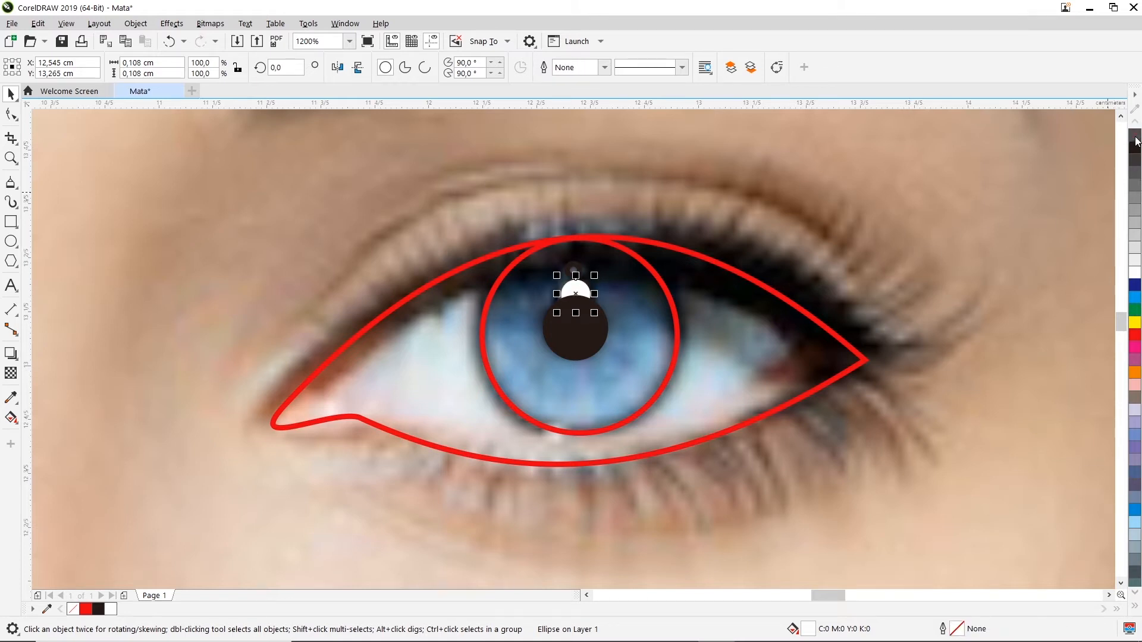
right_click(1135, 275)
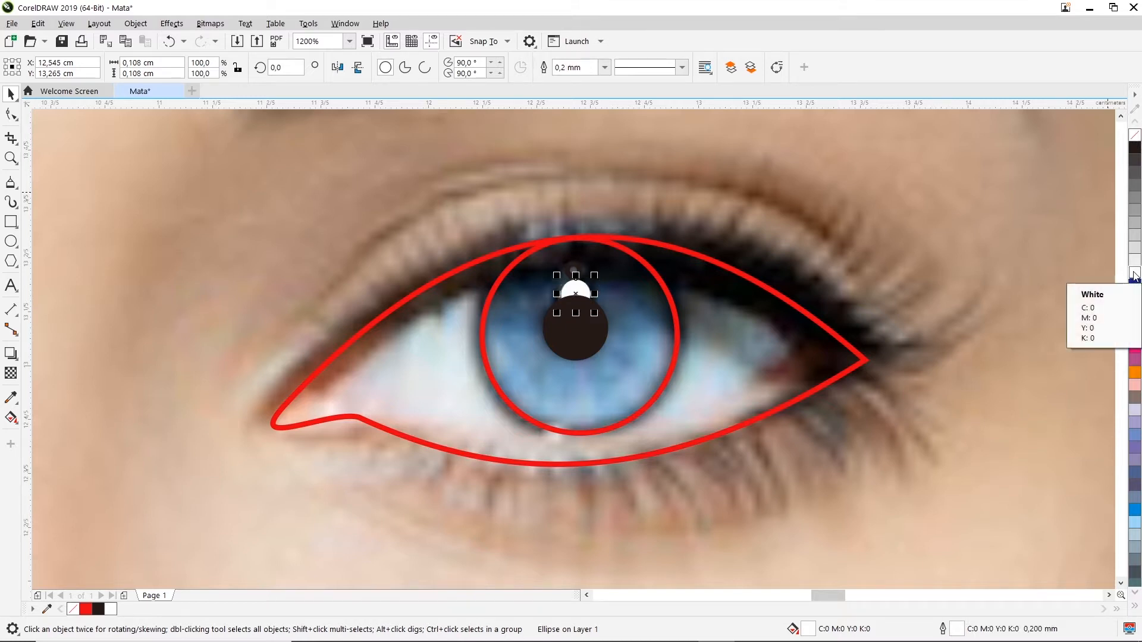
left_click(703, 212)
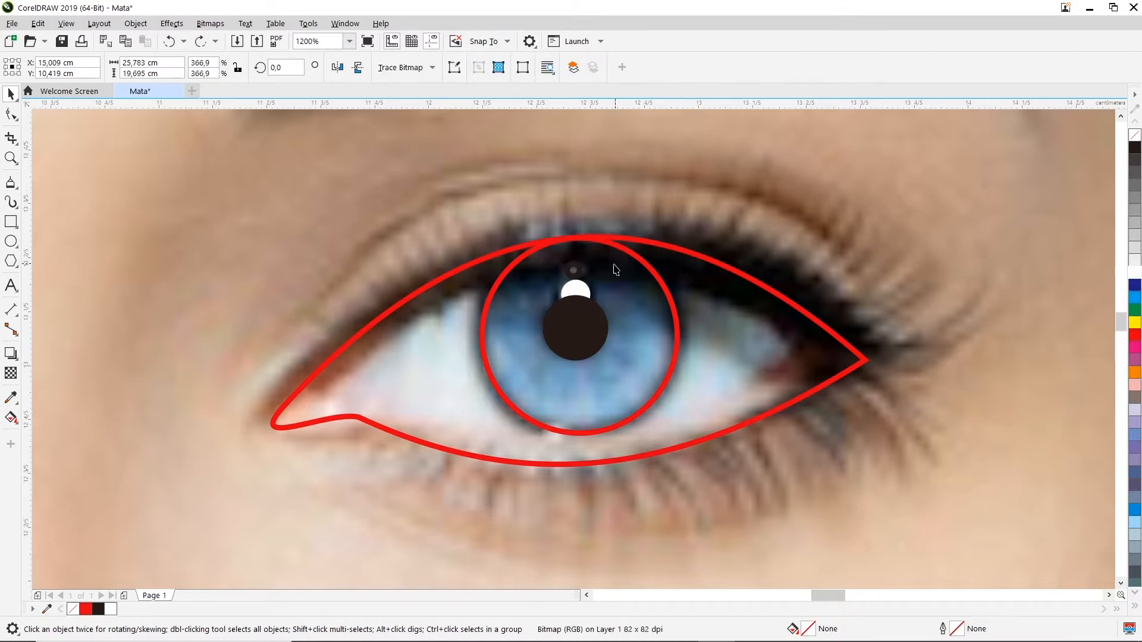
- Fill the tiny upper highlight circle with white, remove its outline, and deselect it
left_click(574, 271)
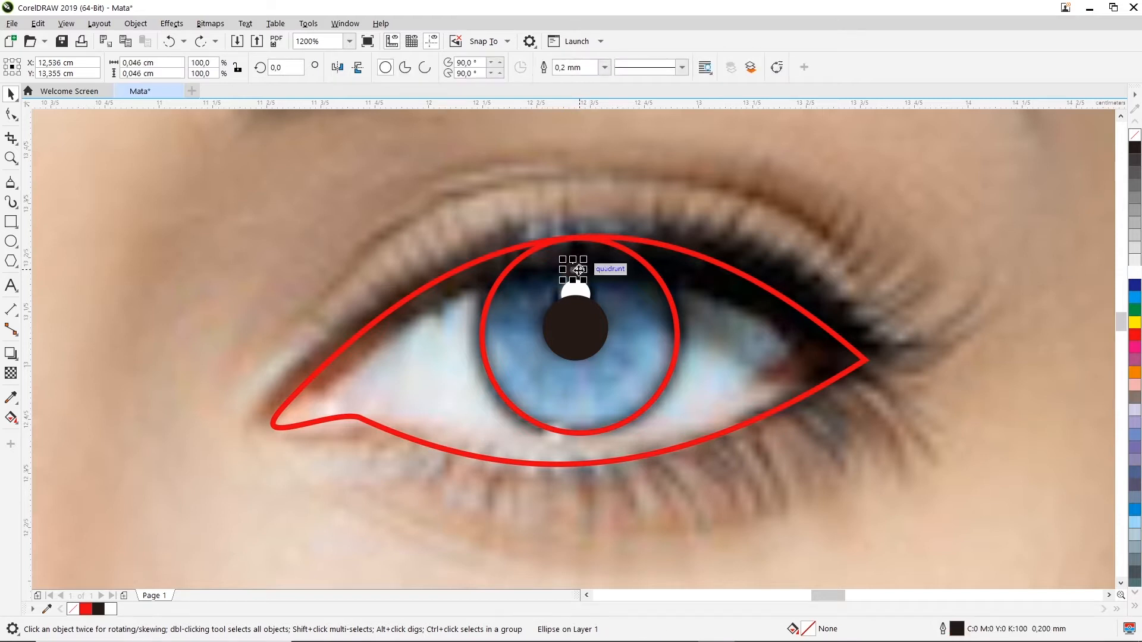
left_click(1135, 276)
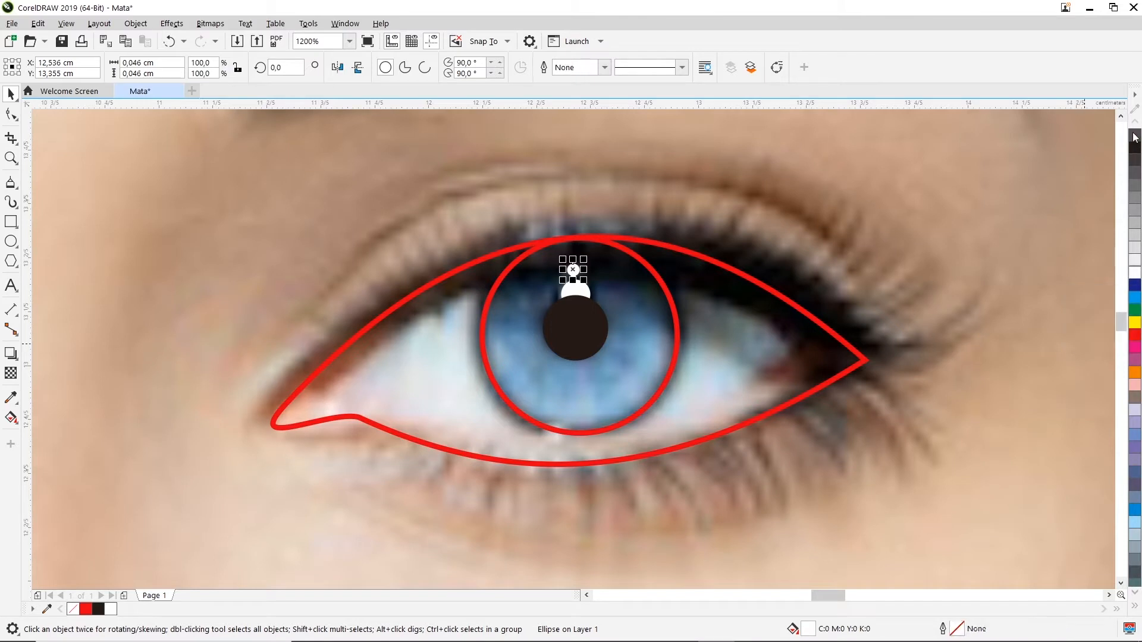
left_click(862, 204)
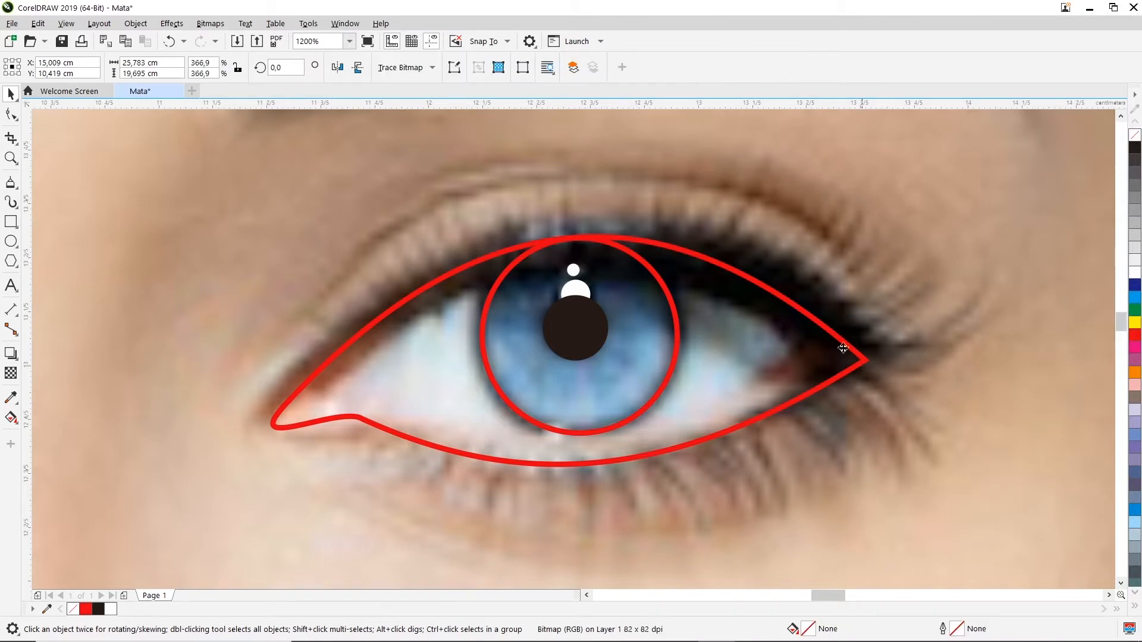
- Try moving the black pupil circle off the iris to expose the highlight beneath it, and undo the moves
left_click(571, 332)
left_click_drag(568, 329, 863, 253)
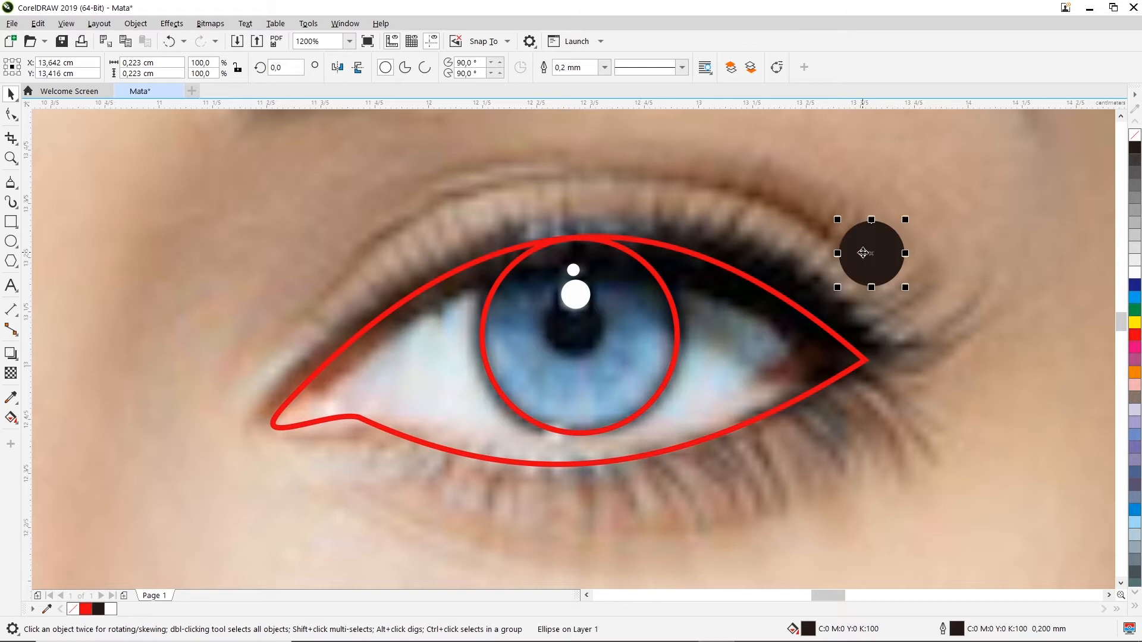
key("ctrl+z")
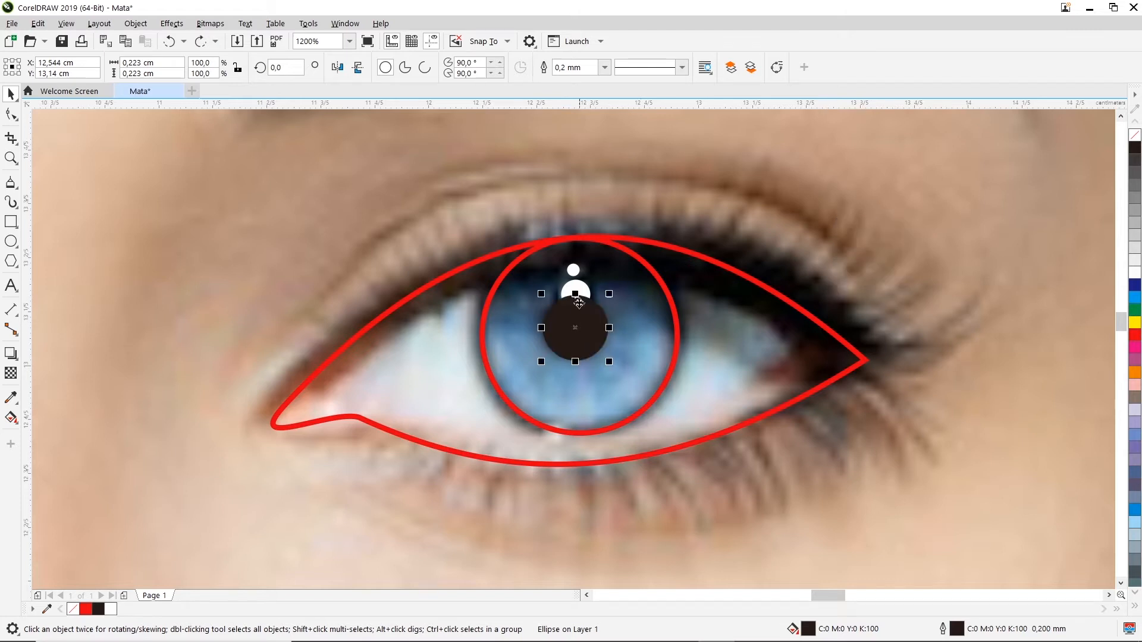
left_click_drag(594, 296, 790, 278)
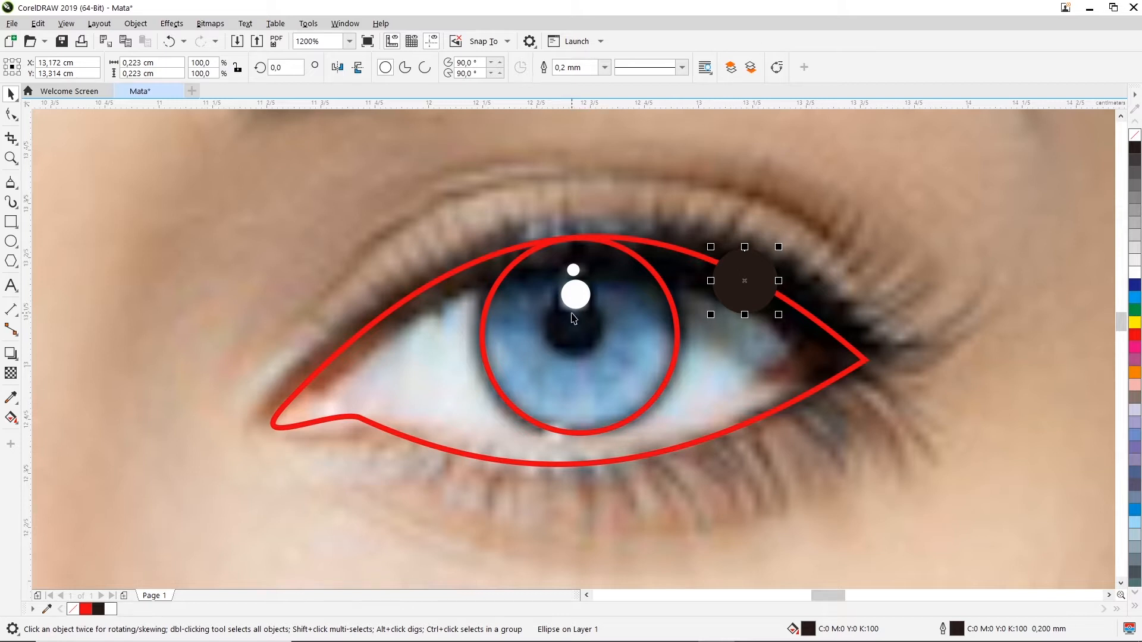
key("ctrl+z")
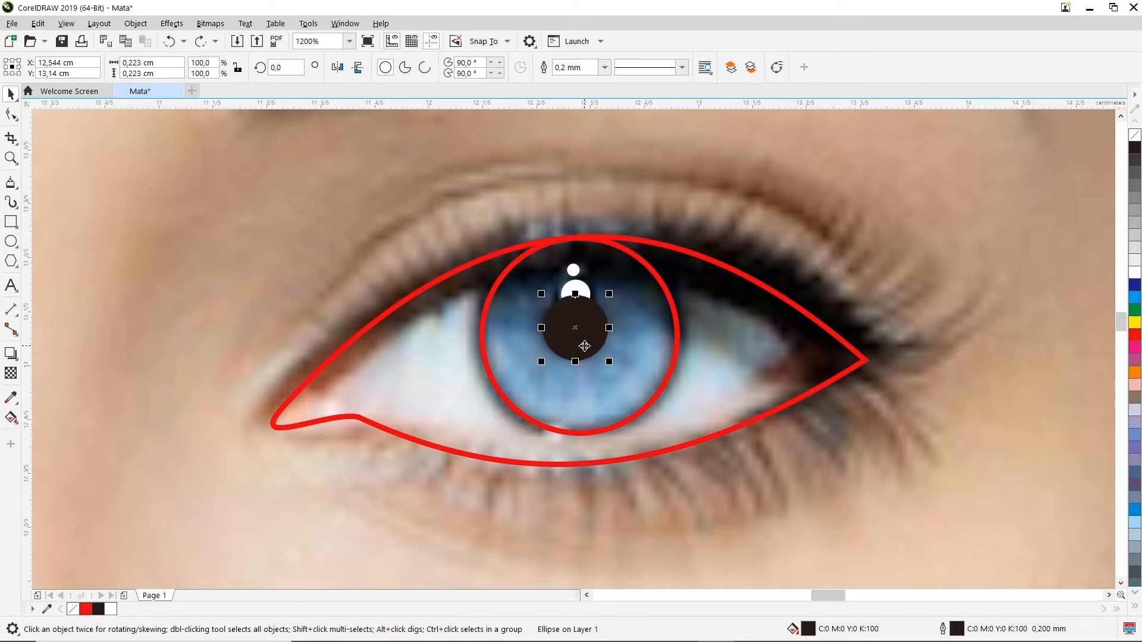
left_click(733, 205)
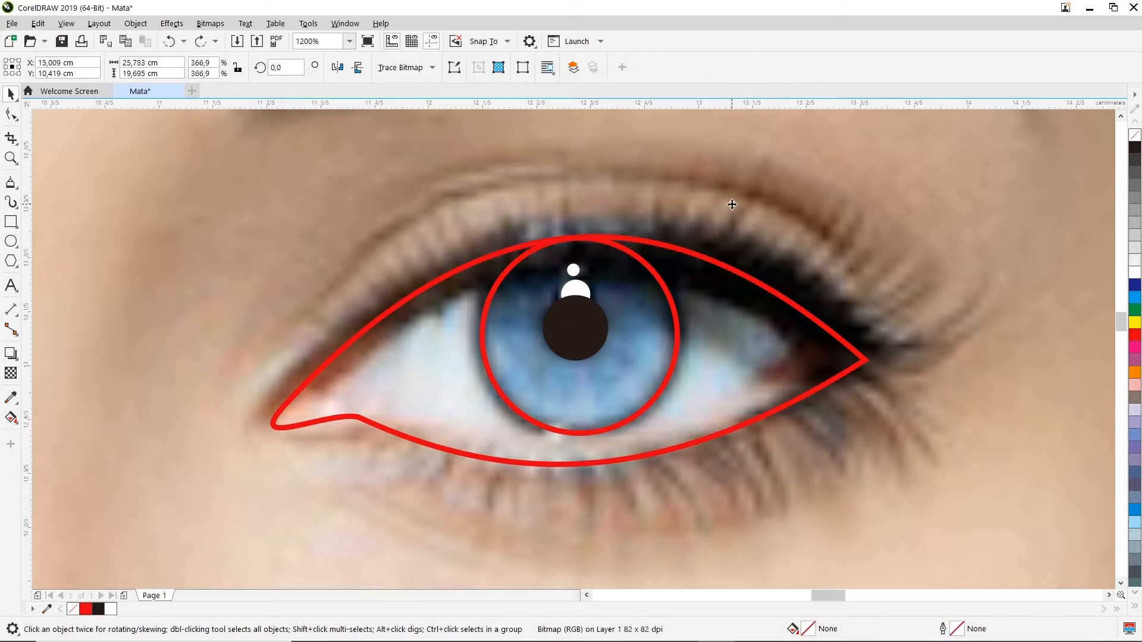
- Bring the larger white highlight circle to the front of the page, above the pupil, and deselect it
left_click(585, 292)
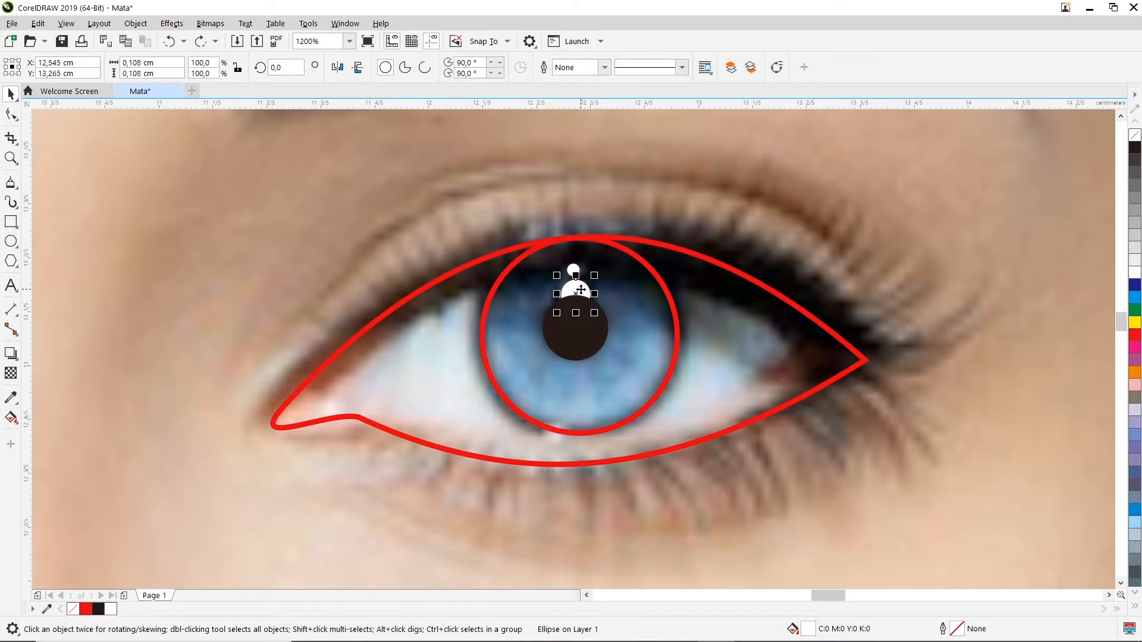
right_click(581, 290)
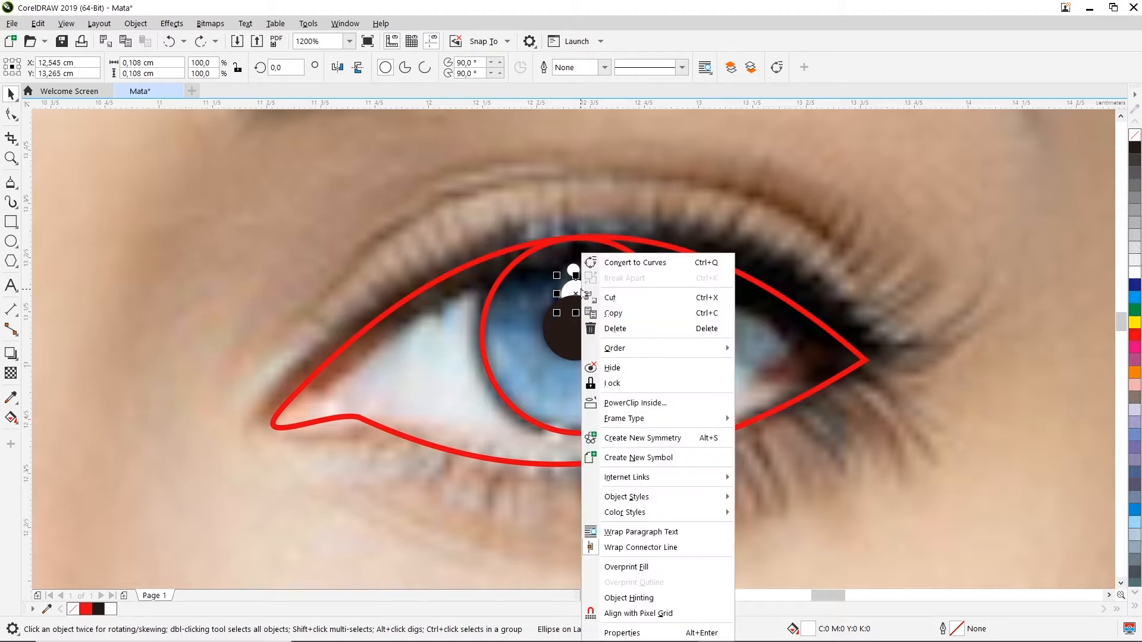
mouse_move(687, 347)
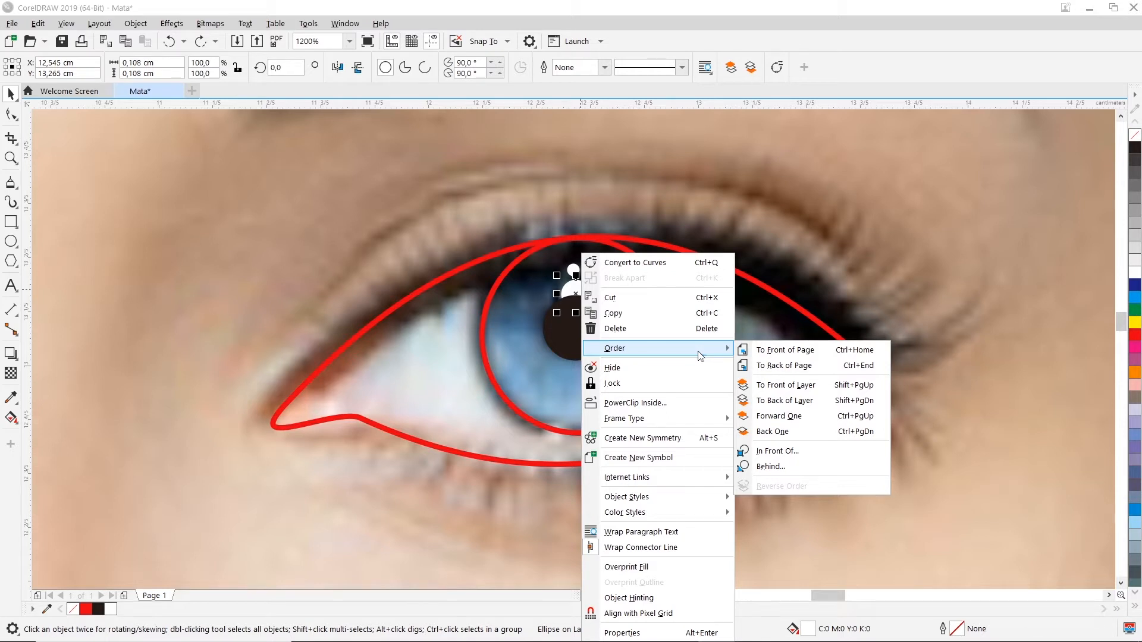
left_click(775, 356)
left_click(726, 231)
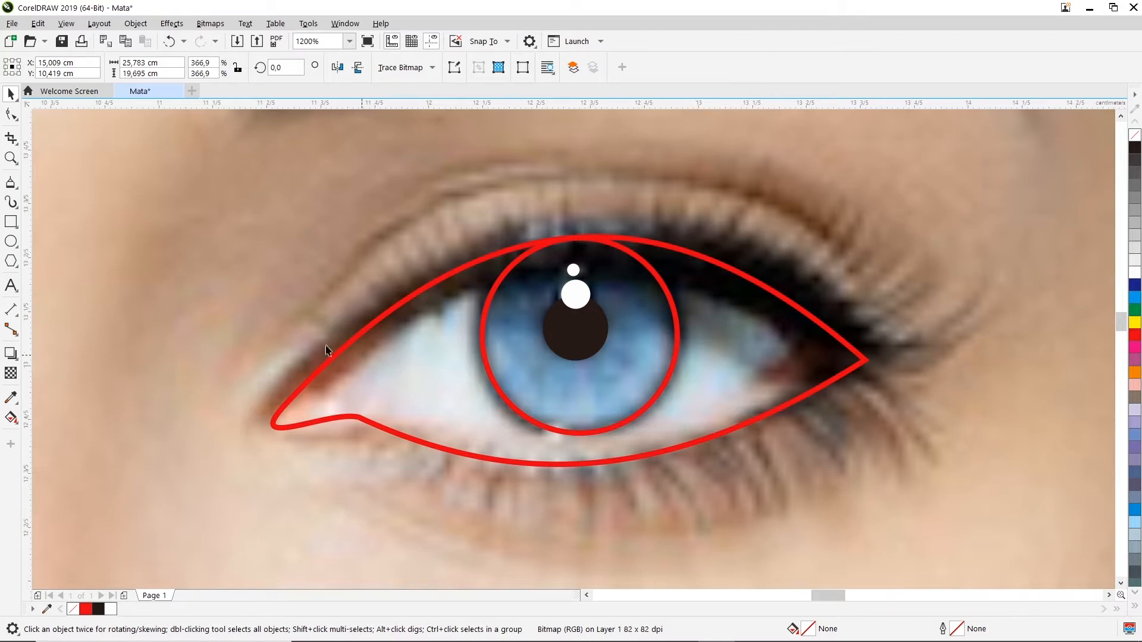
- Trace a closed straight-sided shape around the visible eyeball inside the red eye outline, about 1.73 cm wide and 0.64 cm high
left_click(10, 183)
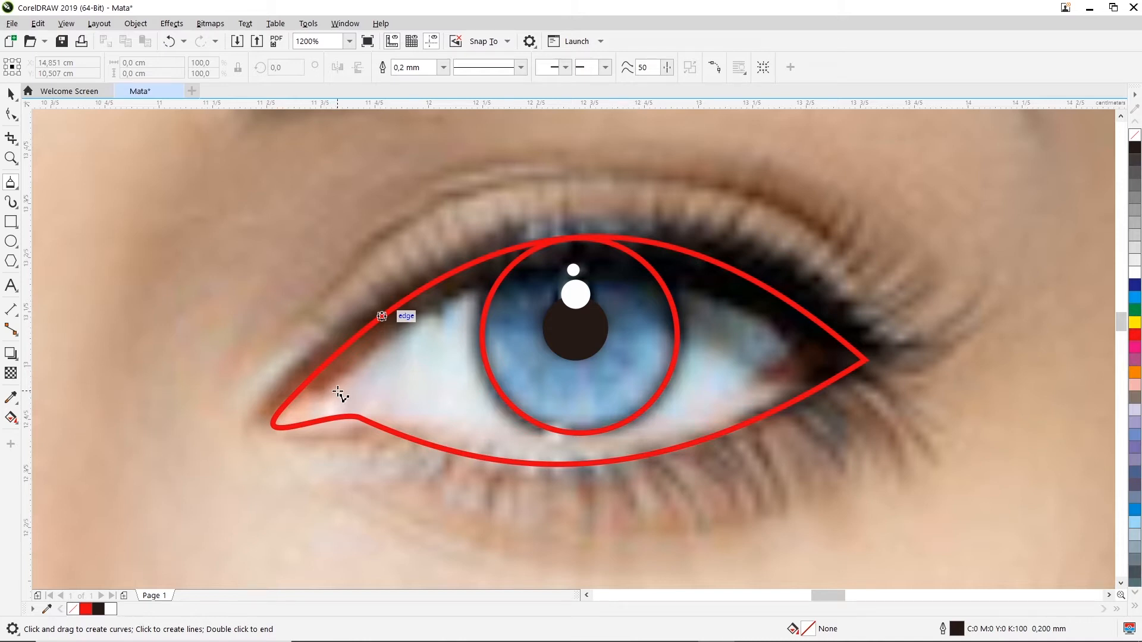
left_click(331, 392)
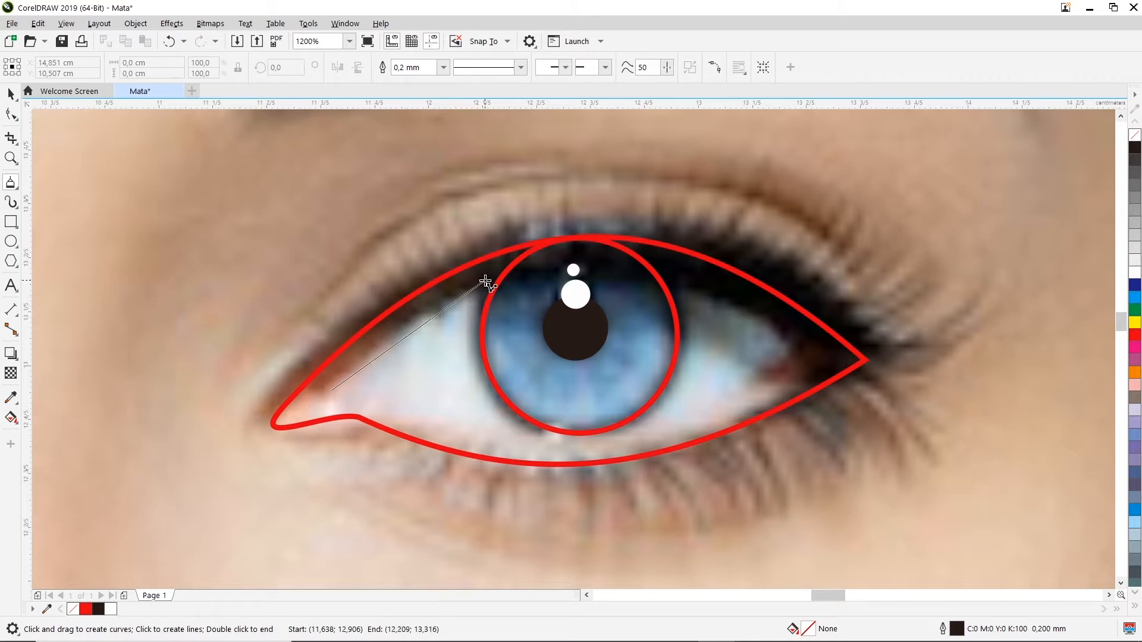
left_click(505, 274)
left_click(656, 275)
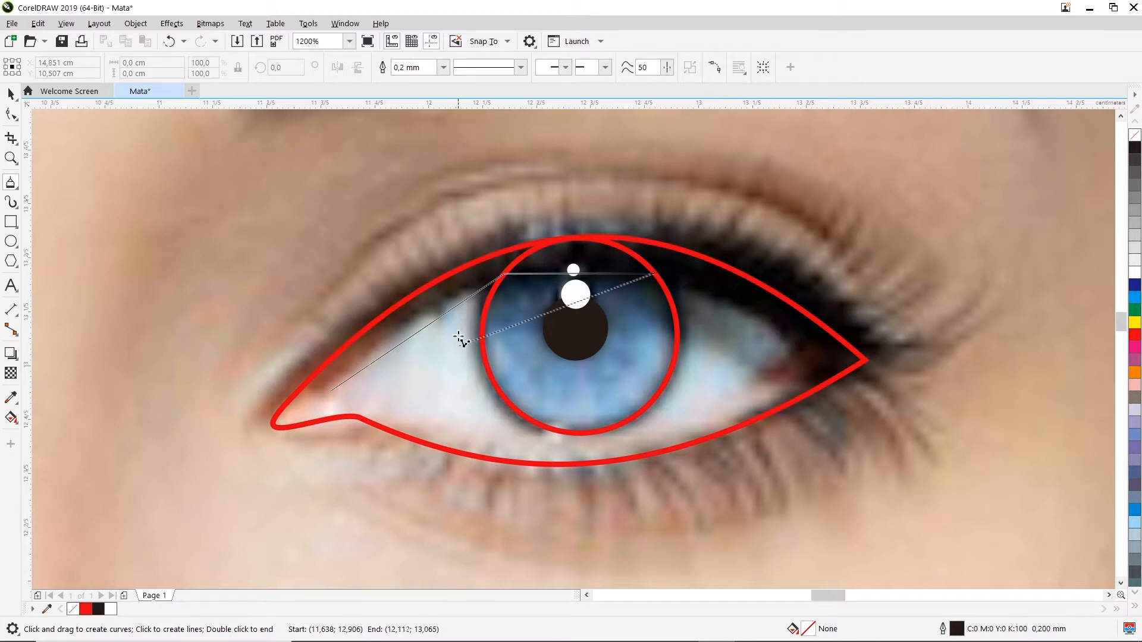
left_click(766, 314)
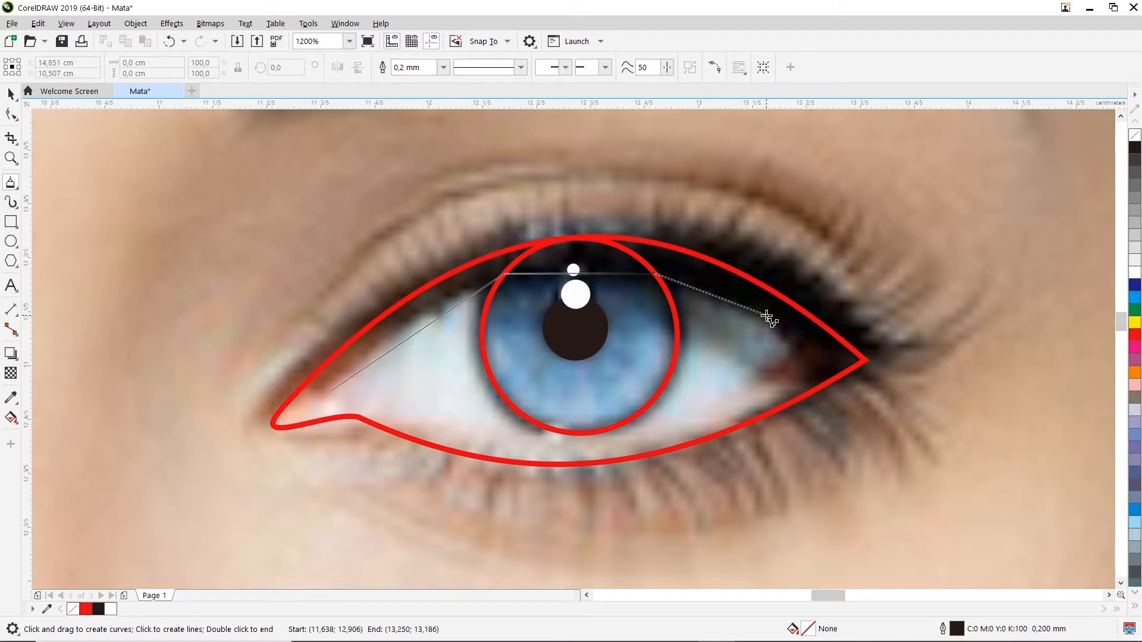
left_click(796, 348)
left_click(741, 394)
left_click(620, 445)
left_click(471, 435)
left_click(372, 404)
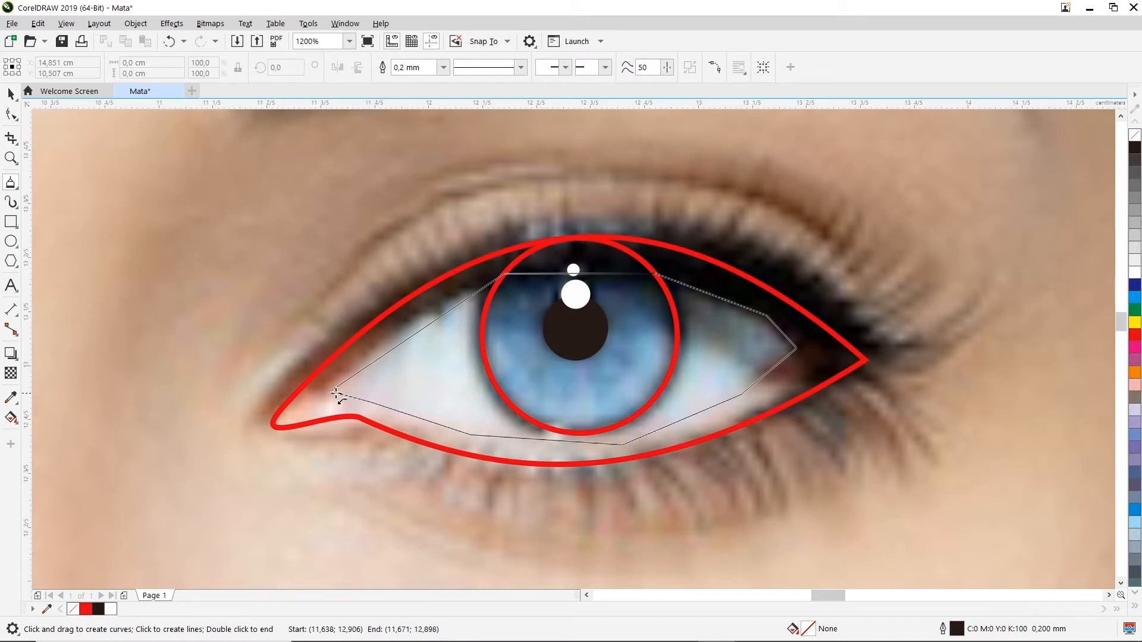
left_click(331, 391)
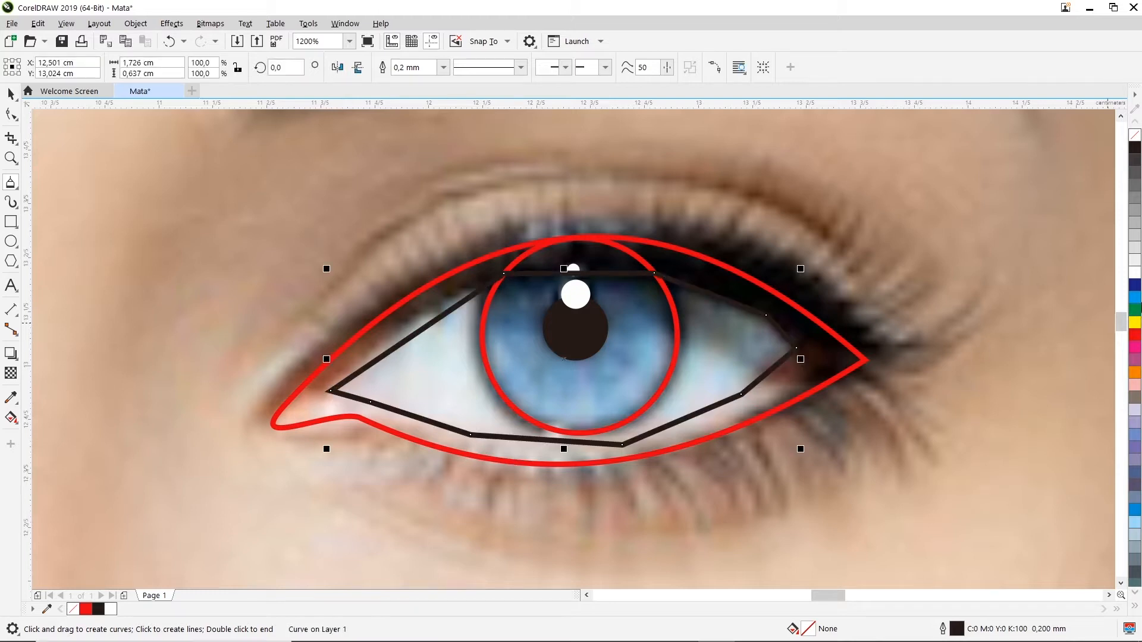
- Try a red outline on the new inner eye shape, and delete the stray short line drawn over the outer lashes
right_click(1135, 336)
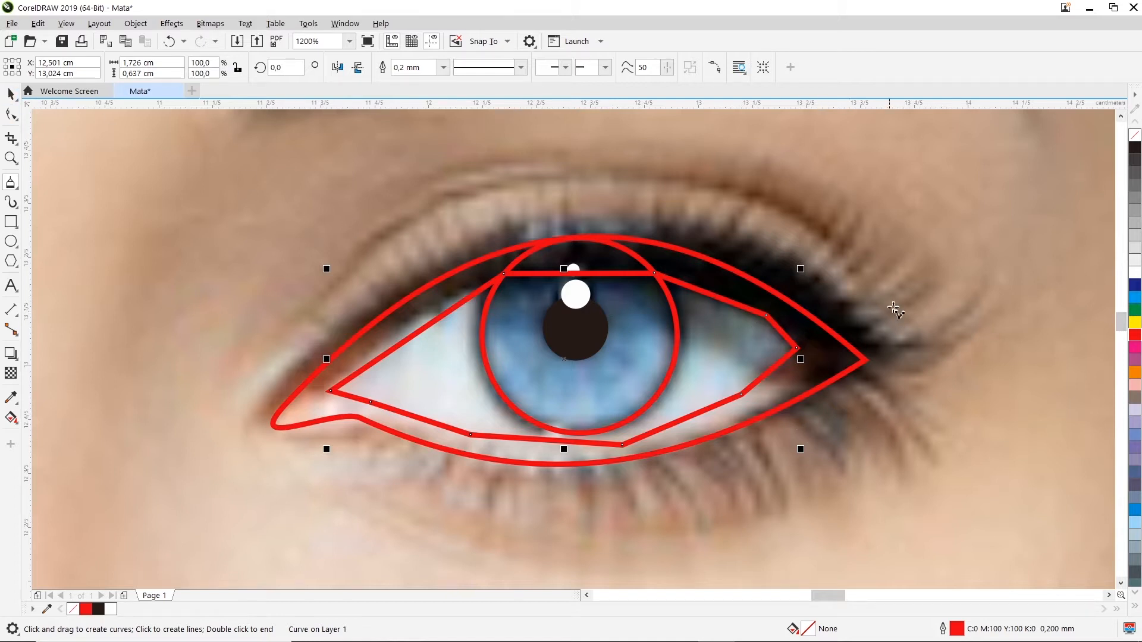
left_click(914, 296)
left_click(893, 319)
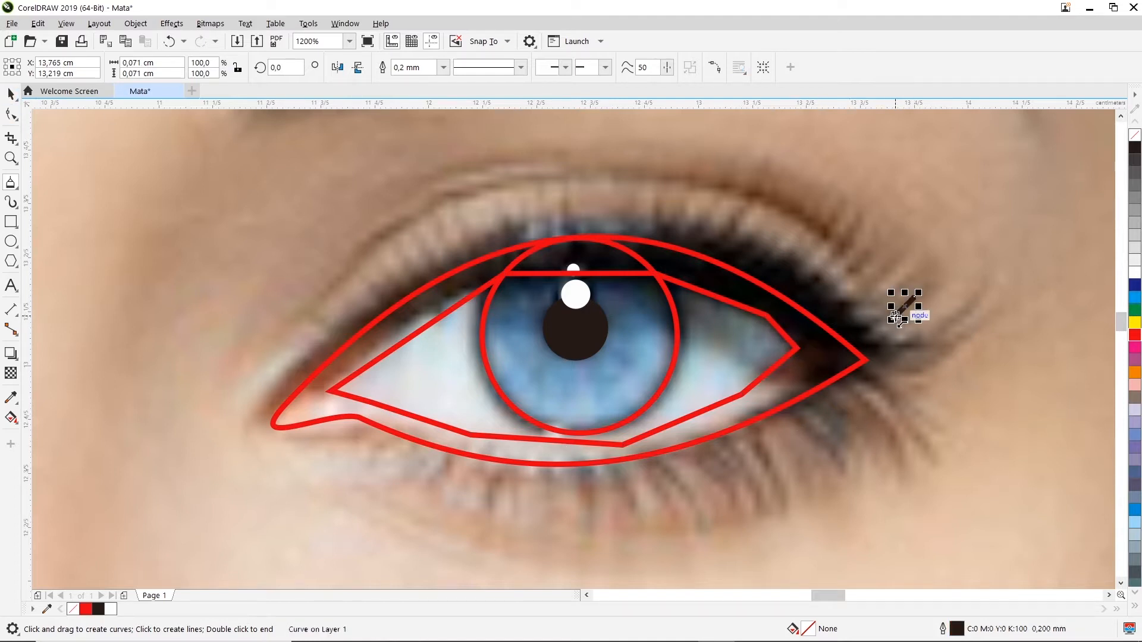
key("Delete")
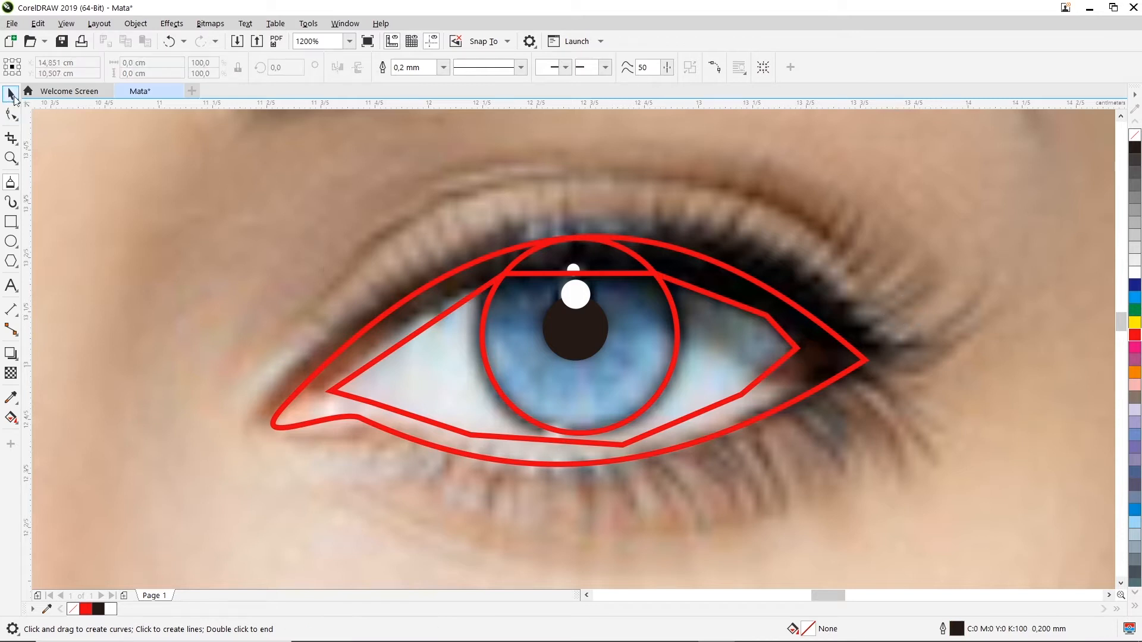
- Give the straight-sided inner eye shape a white outline
left_click(10, 94)
left_click(792, 340)
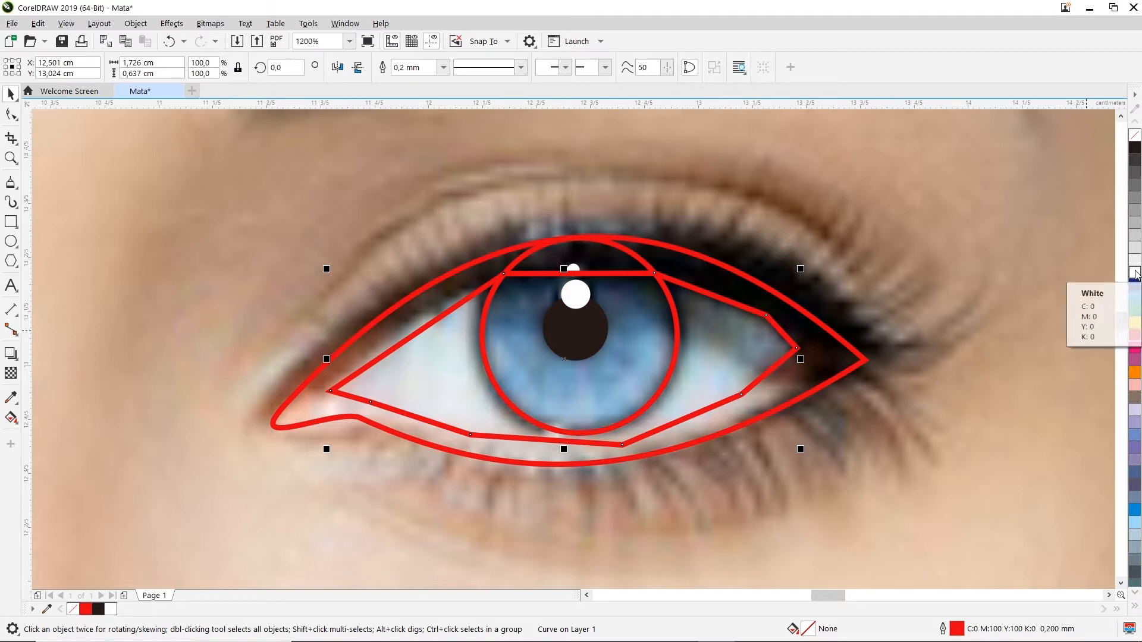
right_click(1135, 273)
- Curve the upper edge of the white inner eye shape, removing its intermediate nodes and bending it into one smooth arc along the upper lid
left_click(10, 114)
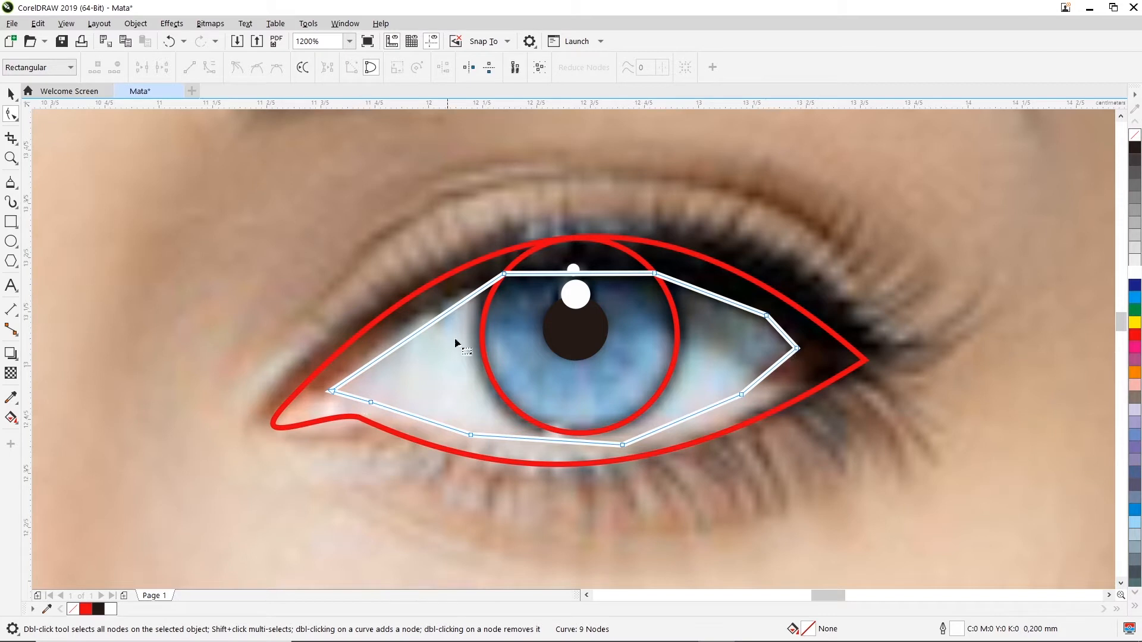
right_click(504, 275)
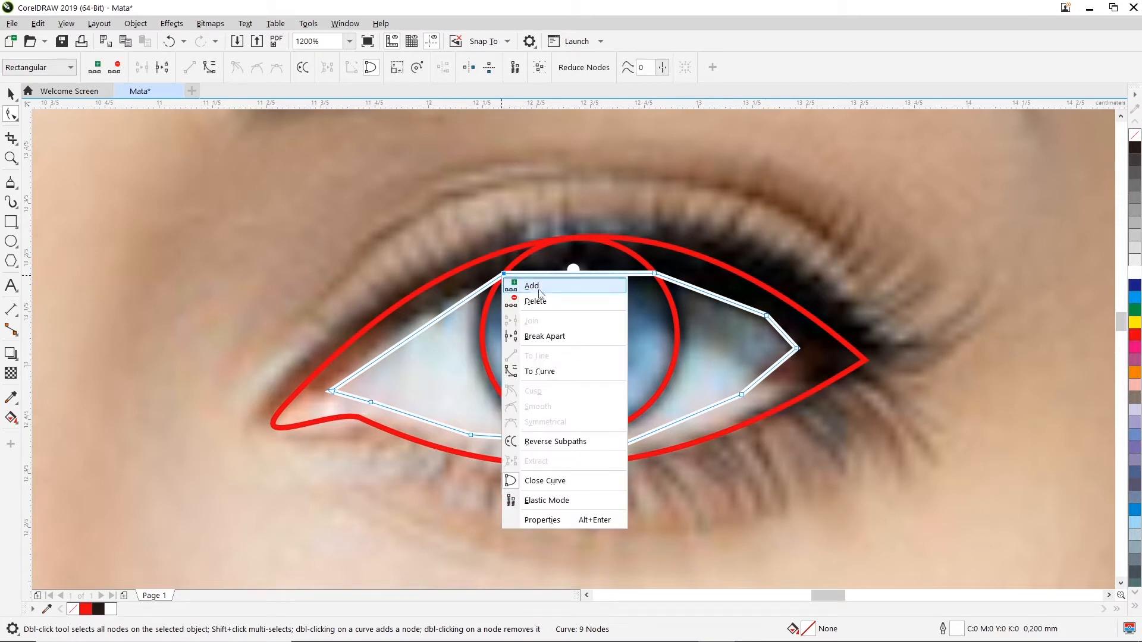
left_click(545, 371)
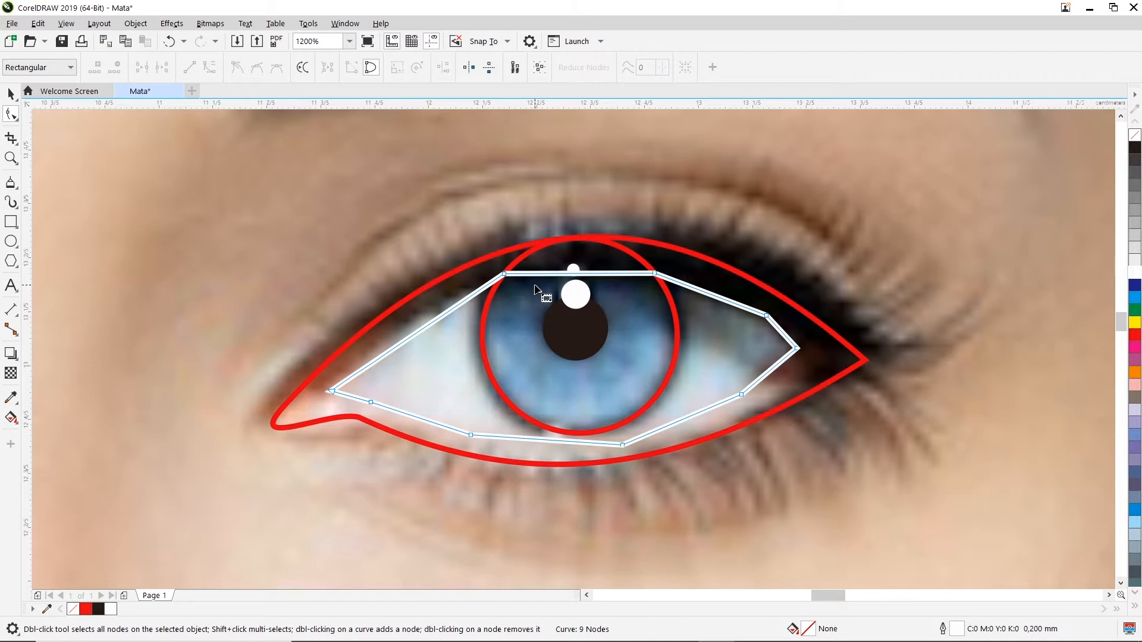
key("Delete")
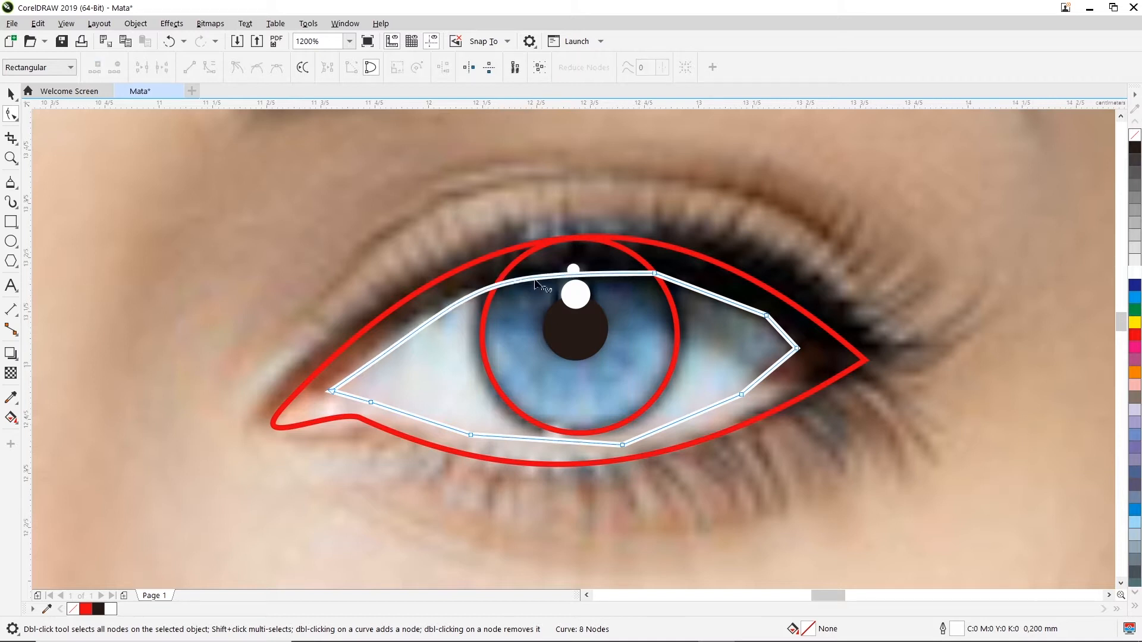
double_click(654, 273)
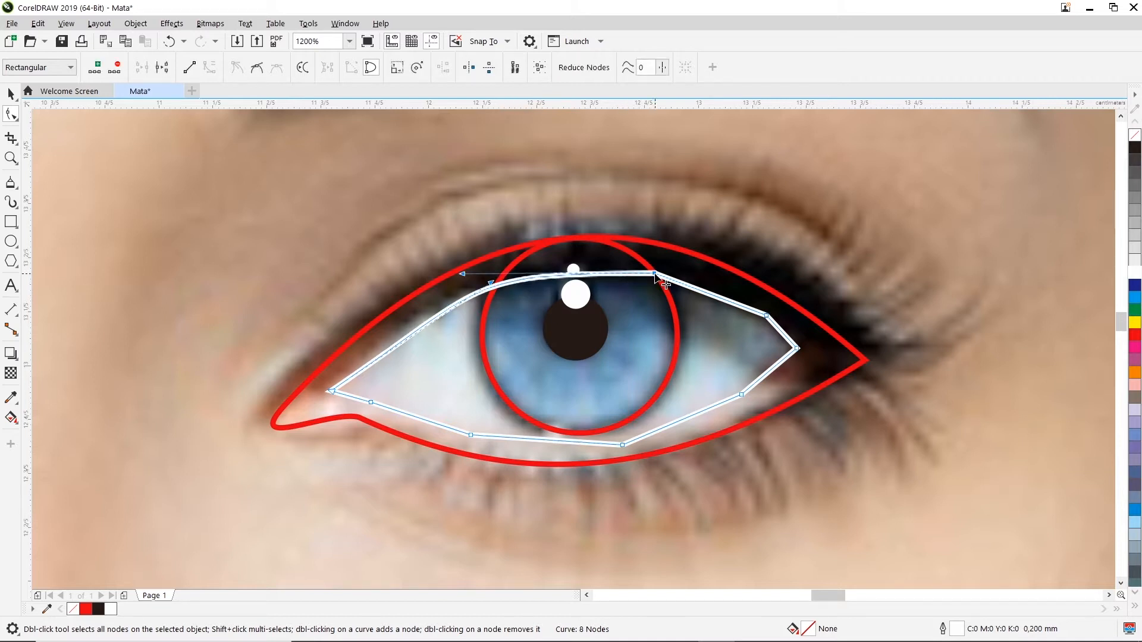
double_click(767, 316)
left_click_drag(798, 348, 795, 352)
left_click_drag(469, 297, 434, 278)
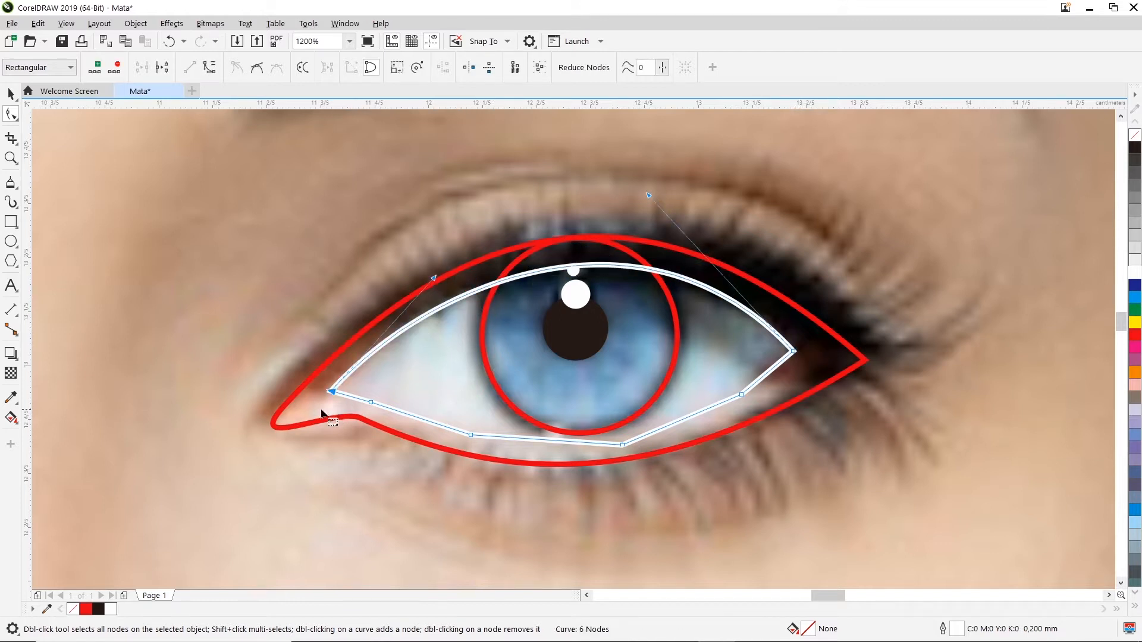
- Curve the lower edge of the white shape, removing its surplus nodes and bending it smoothly along the lower lid, and deselect it
left_click(472, 437)
right_click(473, 437)
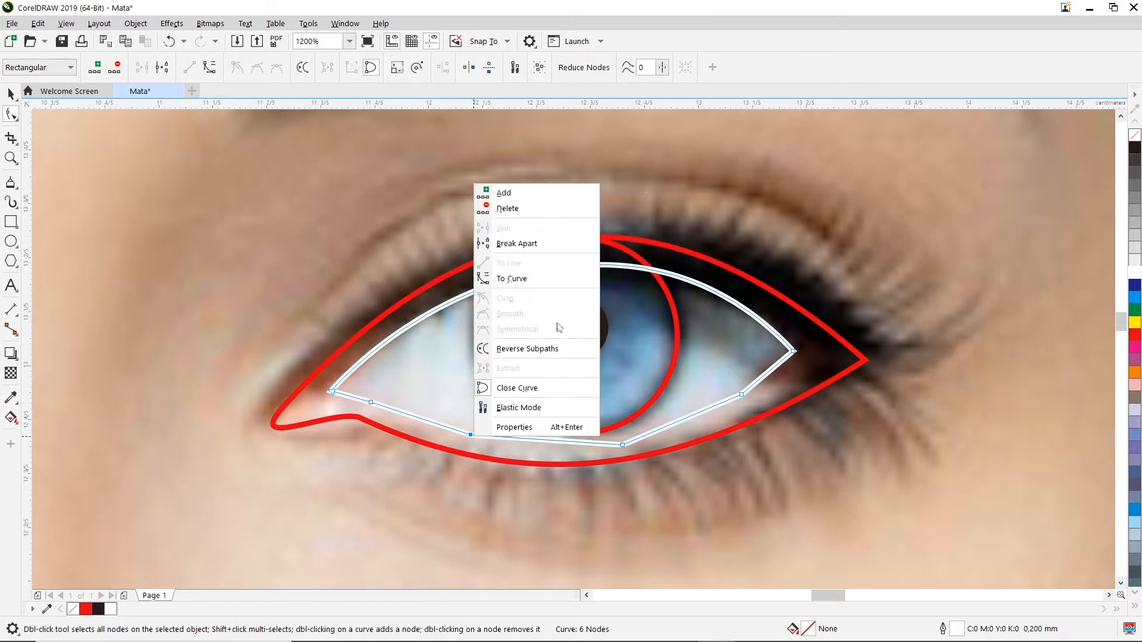
left_click(535, 278)
key("Delete")
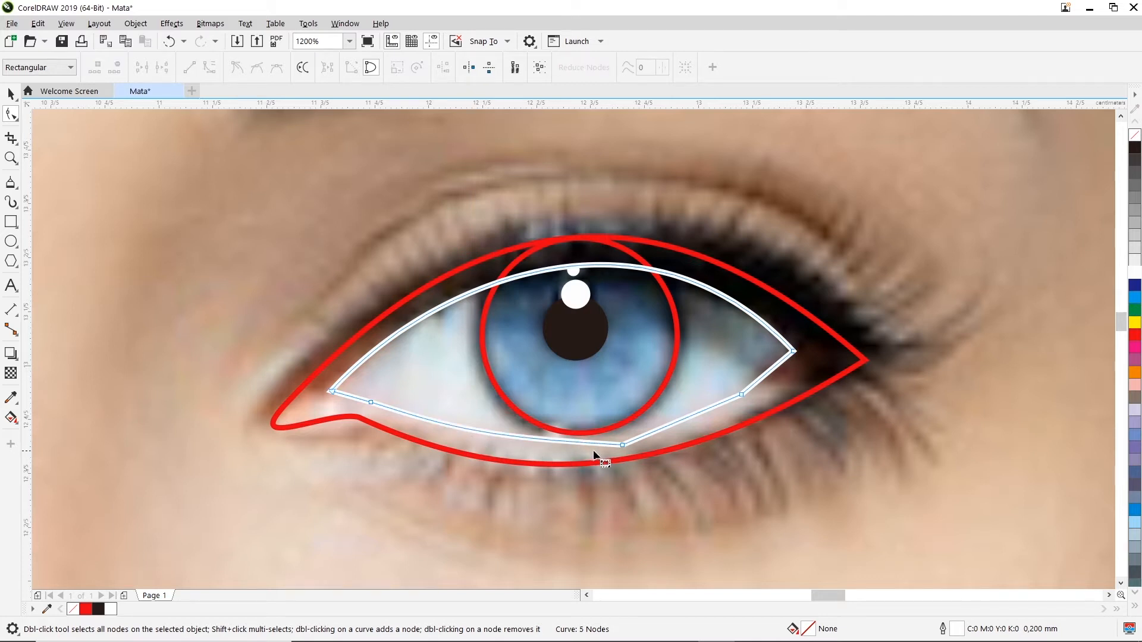
double_click(622, 444)
double_click(741, 394)
left_click(793, 351)
left_click_drag(655, 467, 638, 482)
left_click_drag(535, 457, 497, 449)
left_click(436, 455)
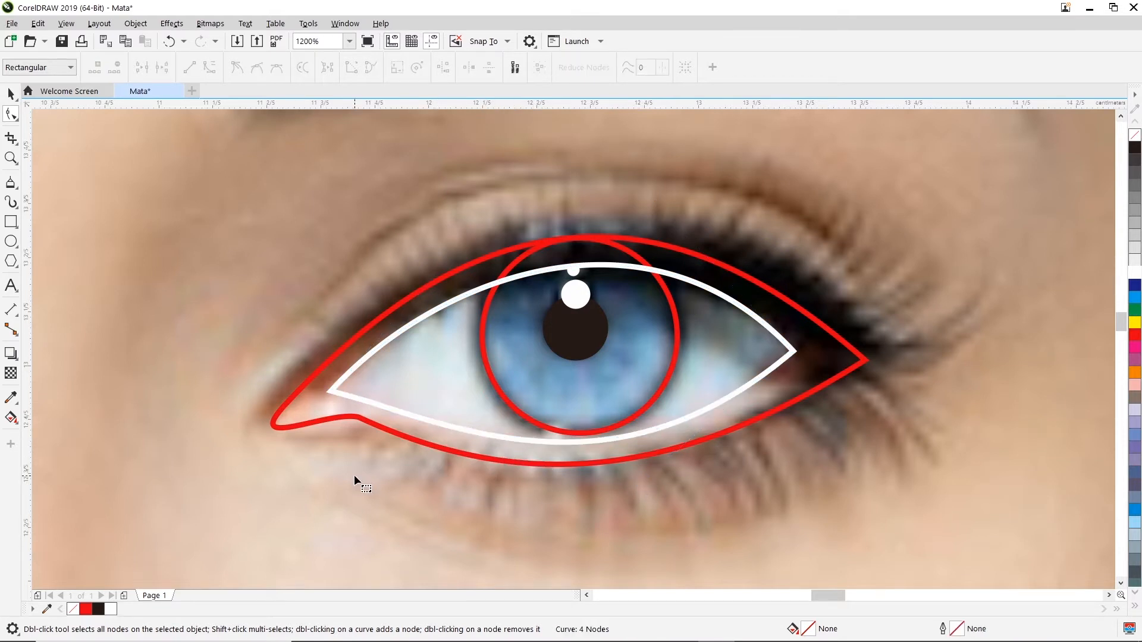
- Try moving the white inner eye shape up onto the eyelid, and undo the move
scroll(694, 427, "down", 1)
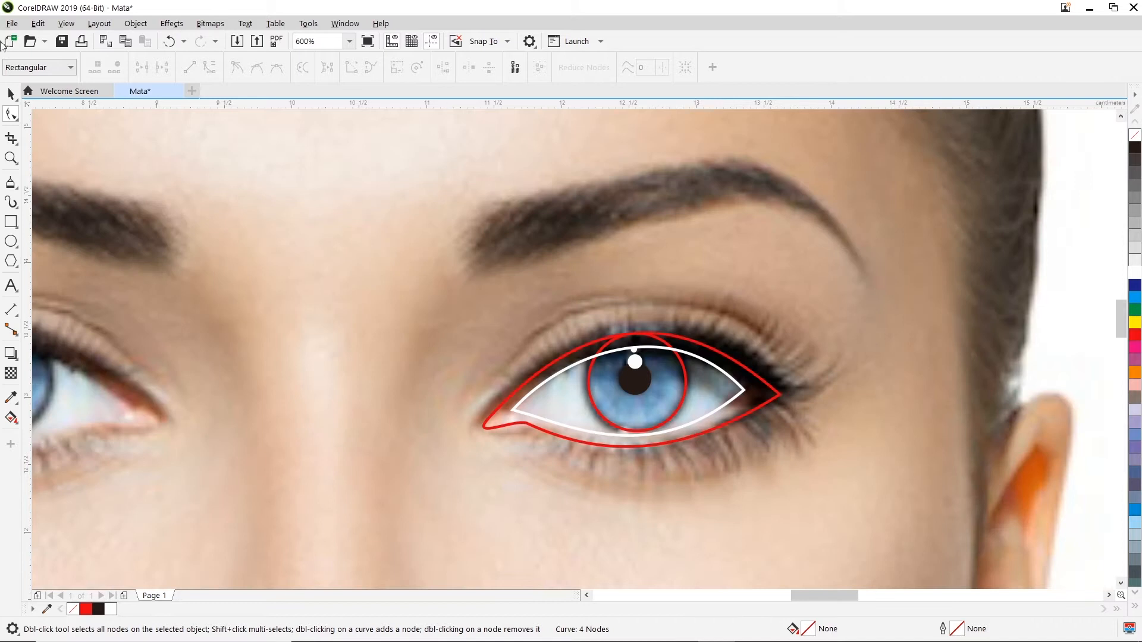
scroll(710, 351, "up", 1)
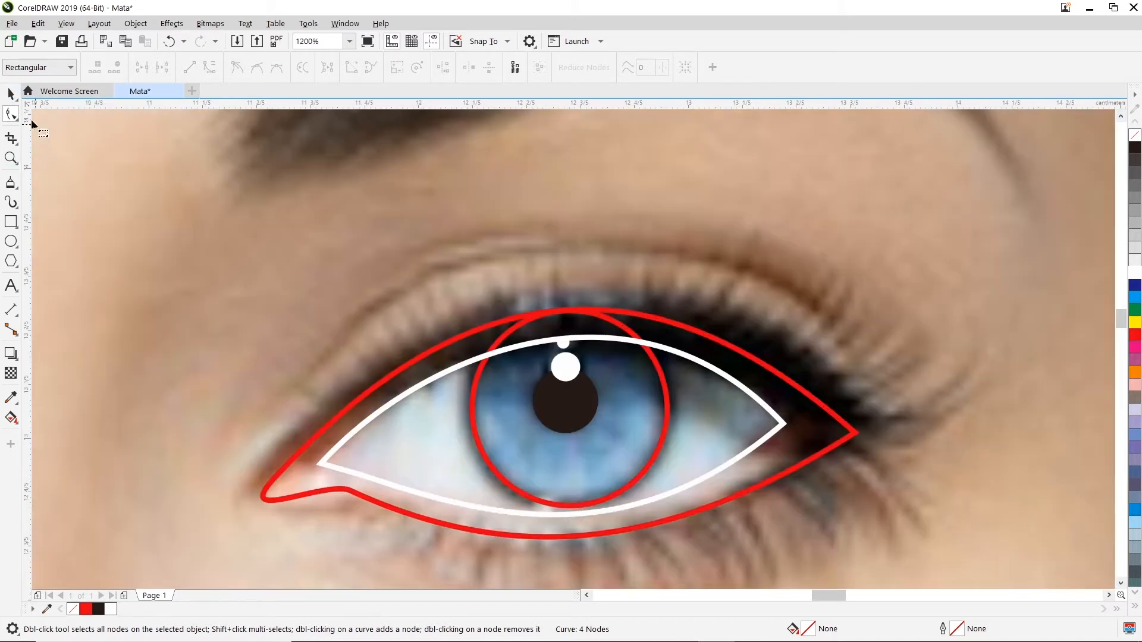
left_click(13, 93)
key("space")
left_click_drag(765, 400, 853, 230)
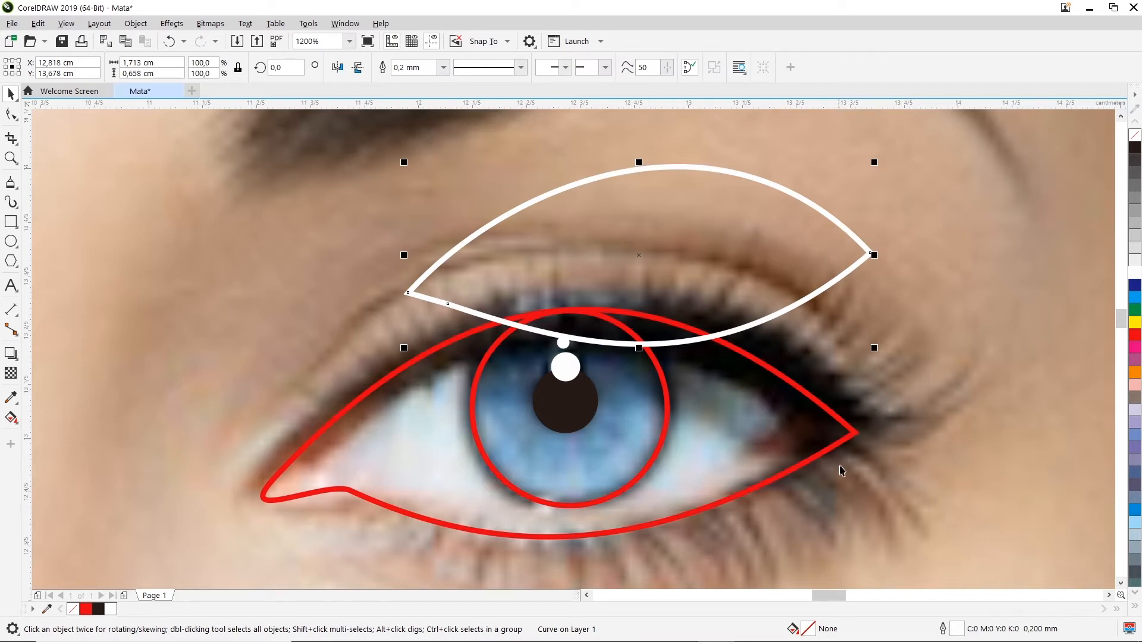
key("ctrl+z")
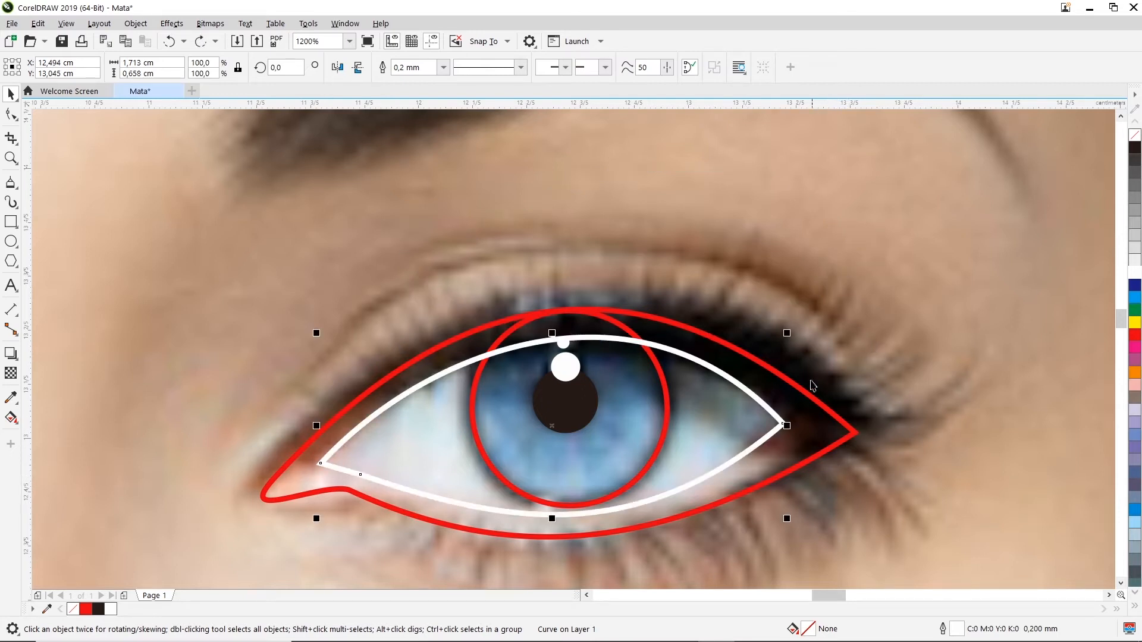
- Round the white shape's outer corner by adding a node on each side of it and deleting the corner node
left_click(824, 421)
left_click(781, 423)
left_click(10, 114)
scroll(791, 424, "up", 2)
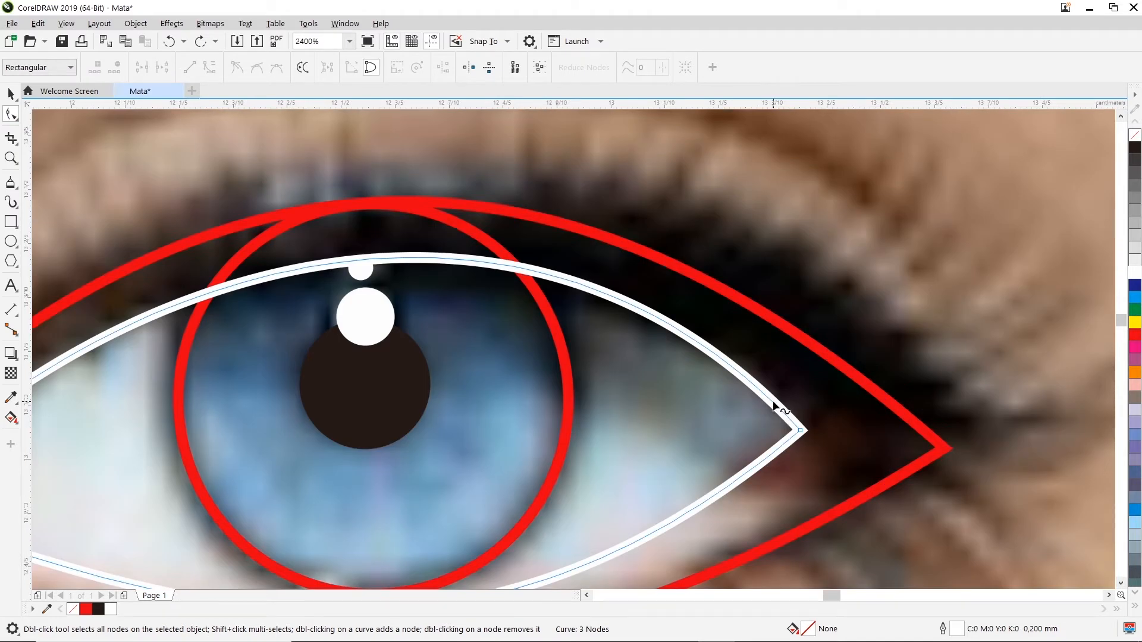
double_click(773, 405)
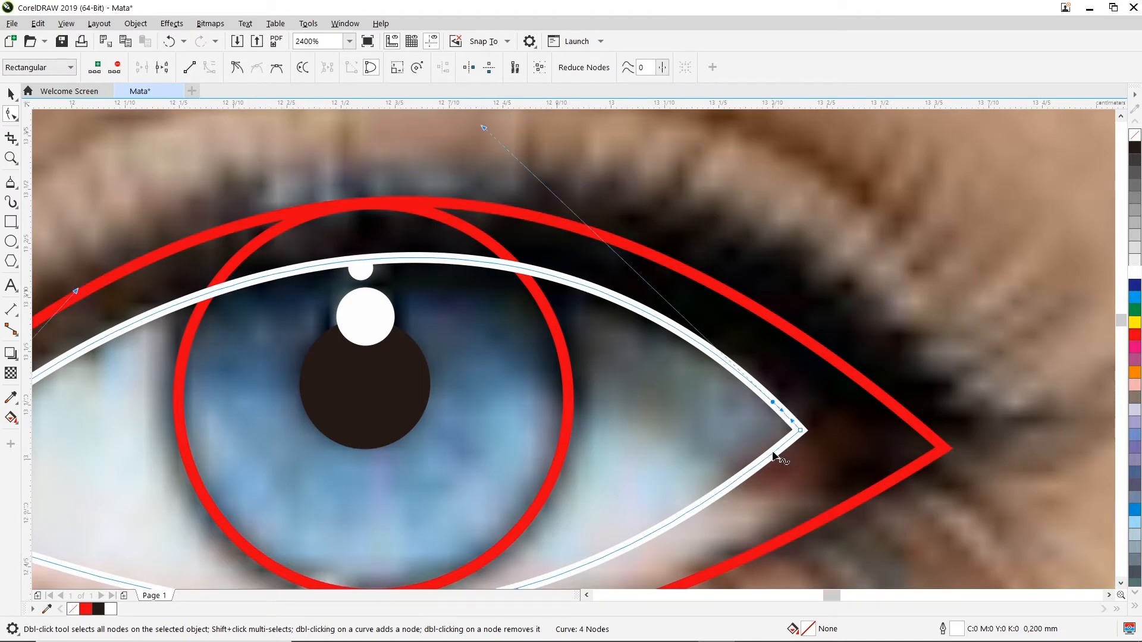
double_click(772, 454)
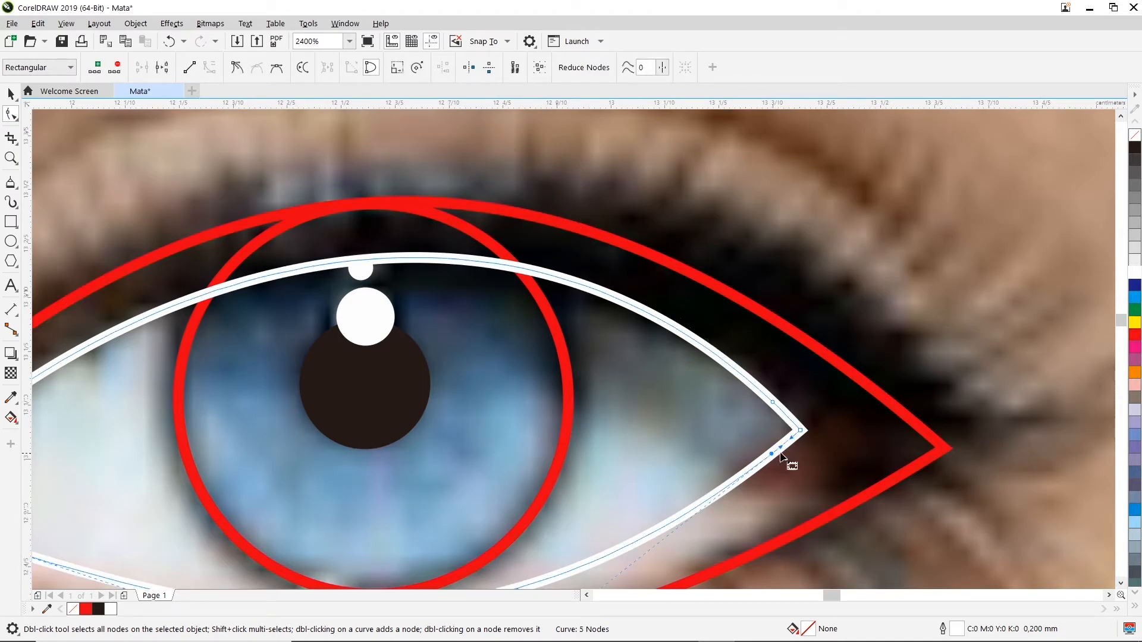
right_click(800, 431)
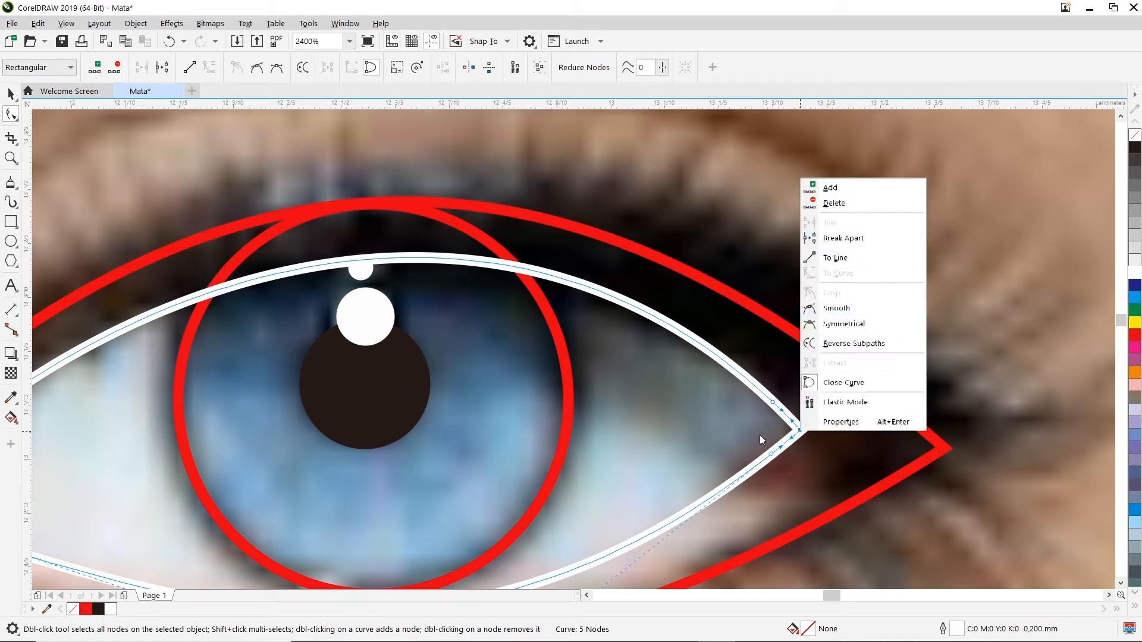
left_click(821, 436)
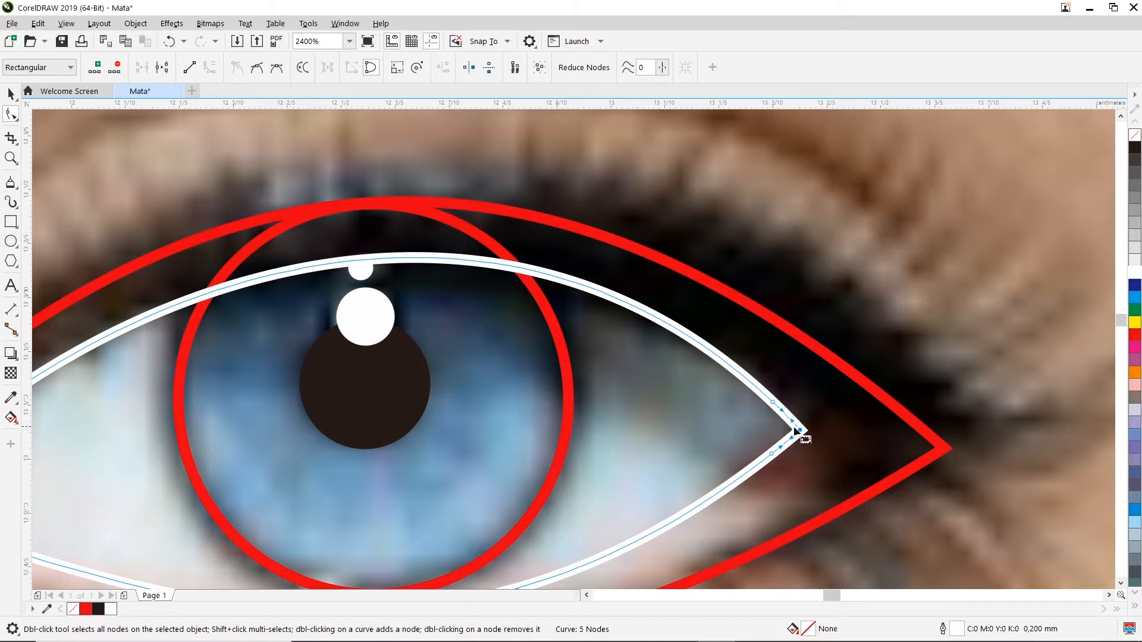
double_click(800, 431)
- Fine-tune the curve handles at the white shape's rounded outer corner, and deselect the shape
left_click(771, 453)
mouse_move(804, 432)
left_mouse_down()
mouse_move(803, 447)
mouse_move(793, 436)
mouse_move(781, 447)
mouse_move(797, 425)
left_mouse_up()
key("ctrl+z")
left_click(803, 430)
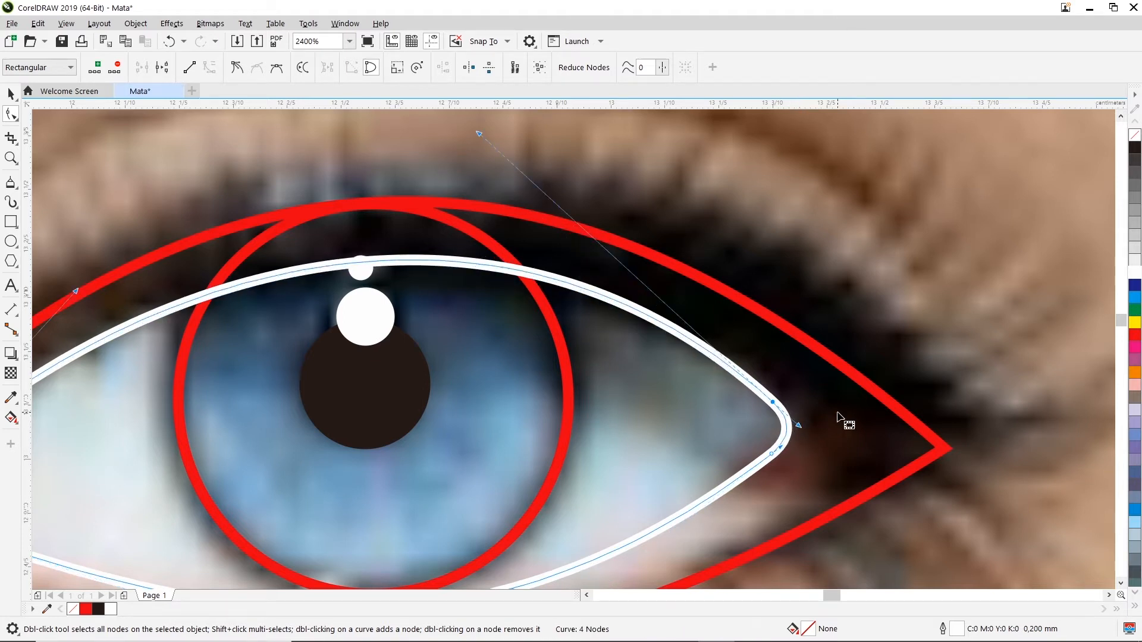
left_click(863, 380)
- Round the white shape's inner corner by adding a node on each side of it and deleting the corner node
scroll(622, 426, "down", 1)
scroll(265, 476, "up", 1)
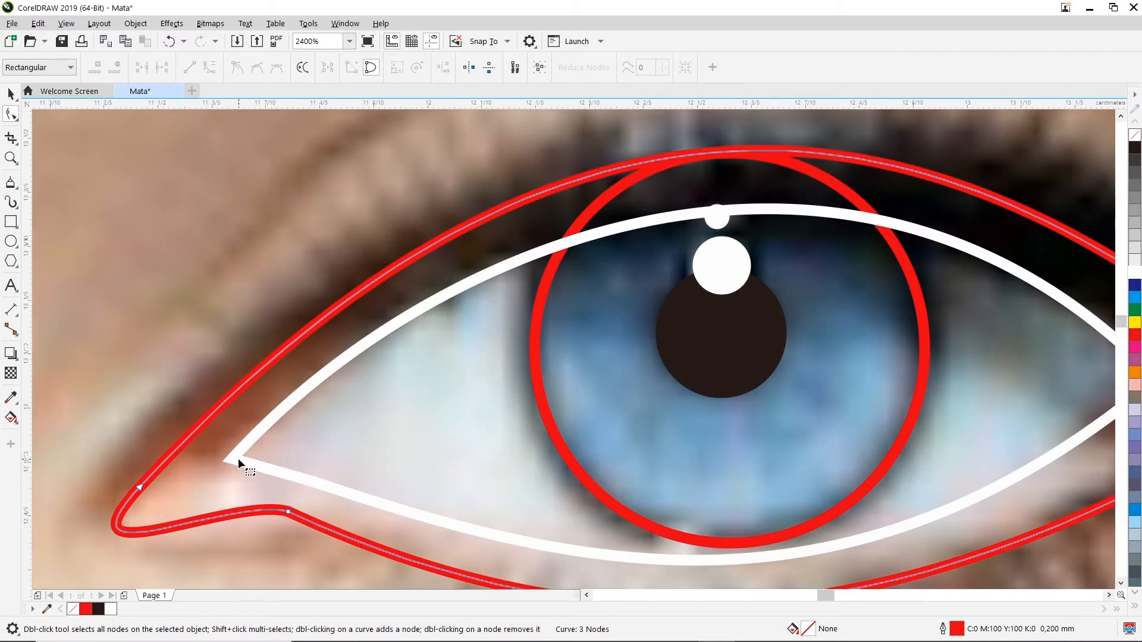
left_click(283, 474)
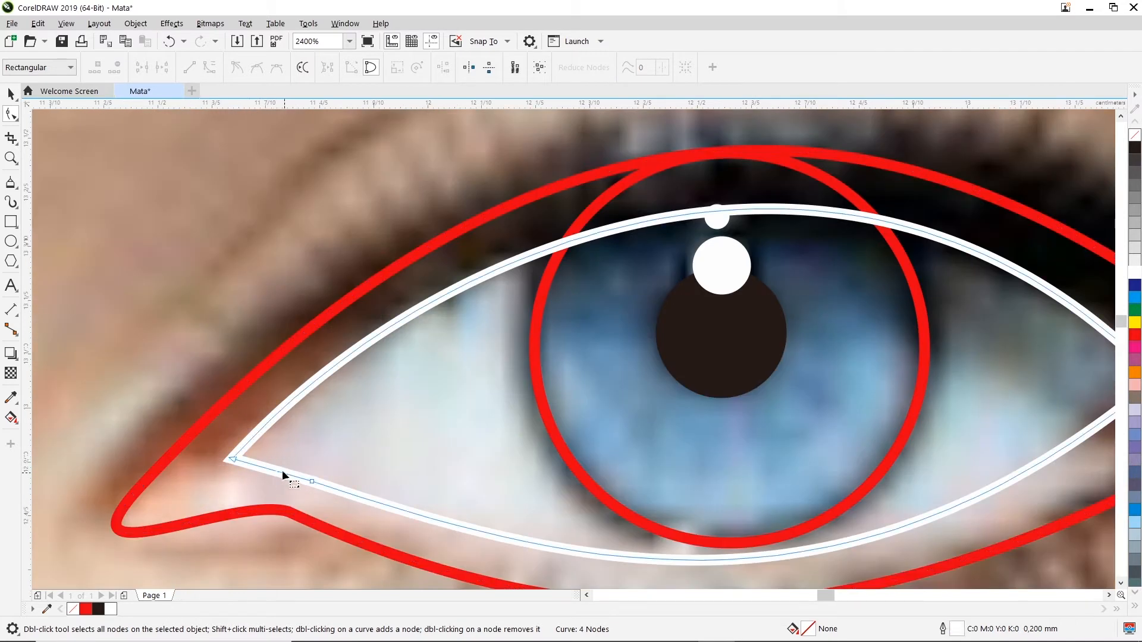
right_click(312, 480)
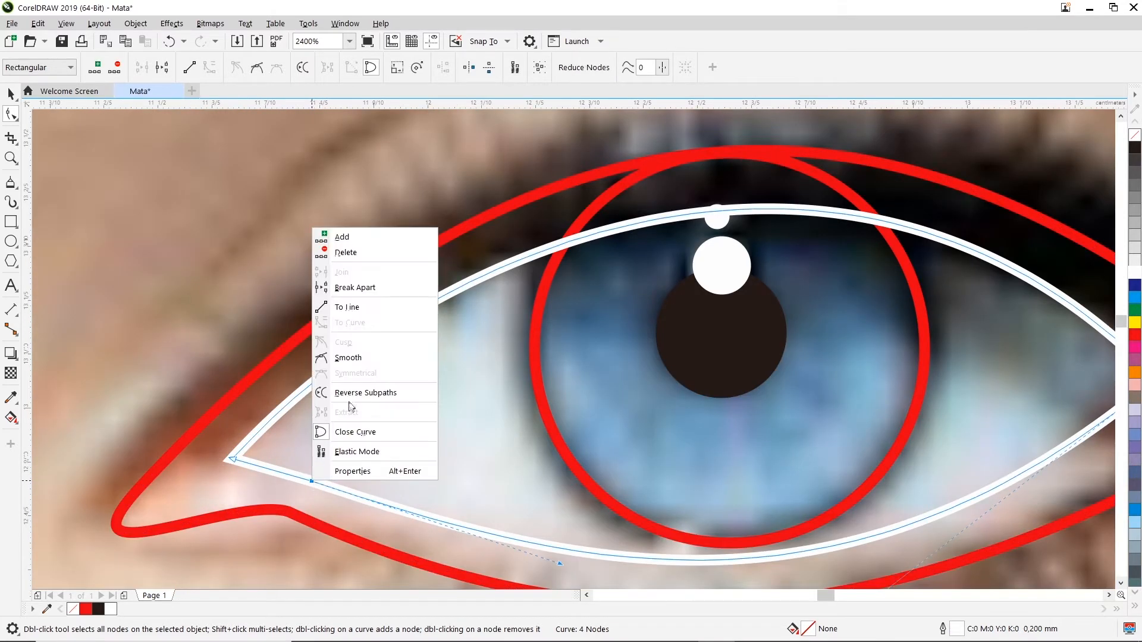
left_click(276, 425)
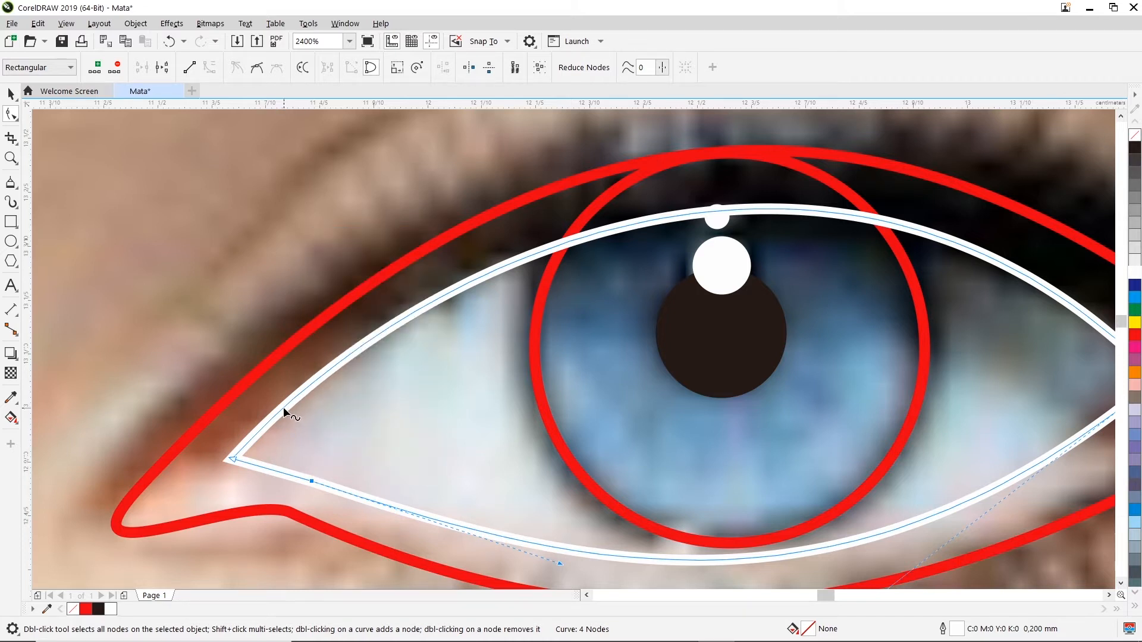
double_click(283, 407)
left_click(233, 457)
left_click(219, 466)
left_click(242, 460)
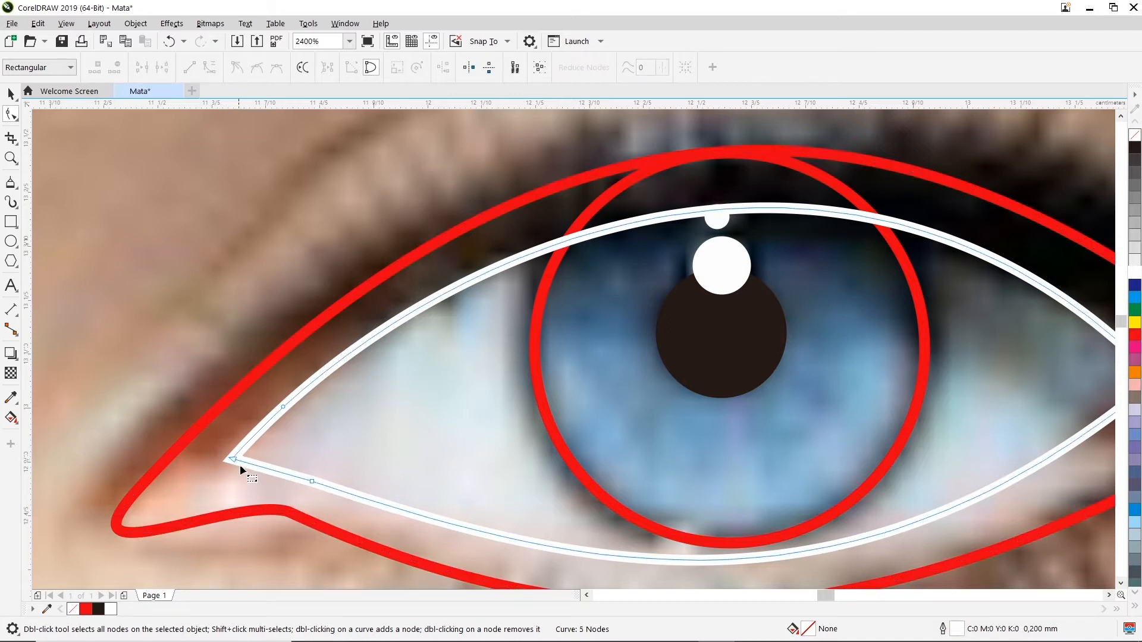
right_click(233, 458)
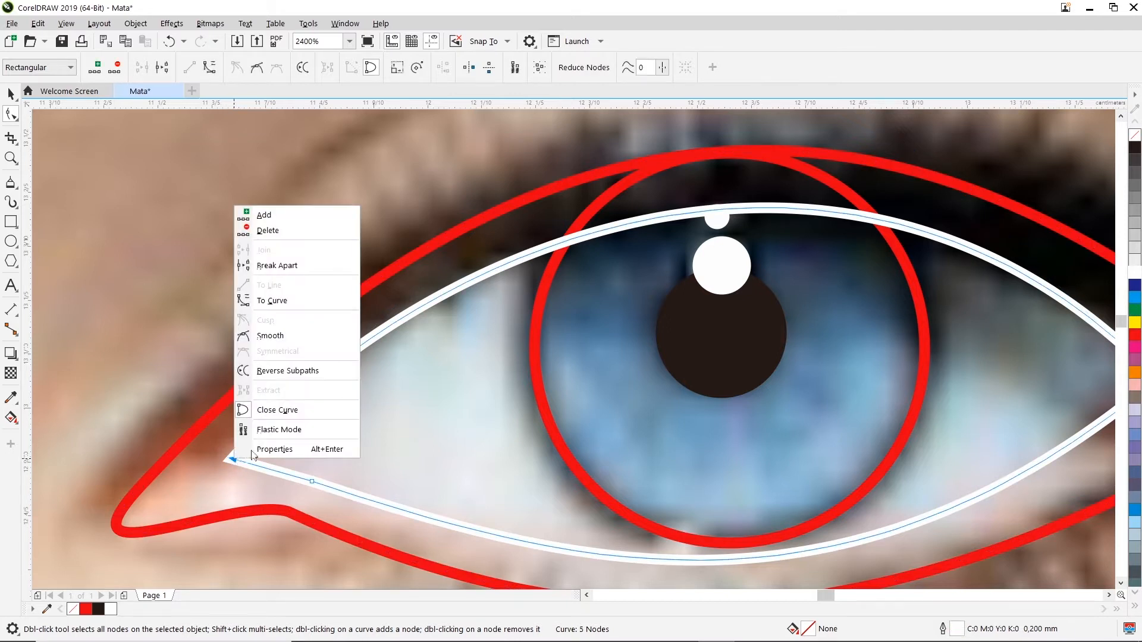
left_click(282, 305)
double_click(235, 460)
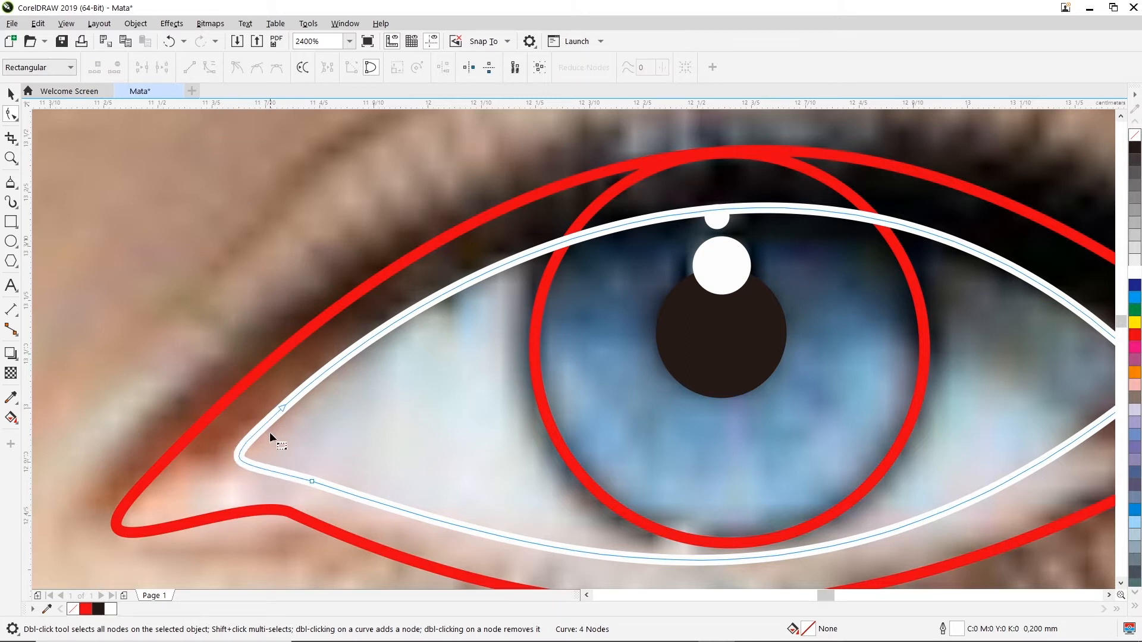
- Adjust the curve handles on both sides of the white shape's rounded inner corner, and deselect the shape
left_click(281, 408)
mouse_move(217, 470)
left_mouse_down()
mouse_move(237, 462)
mouse_move(232, 470)
left_mouse_up()
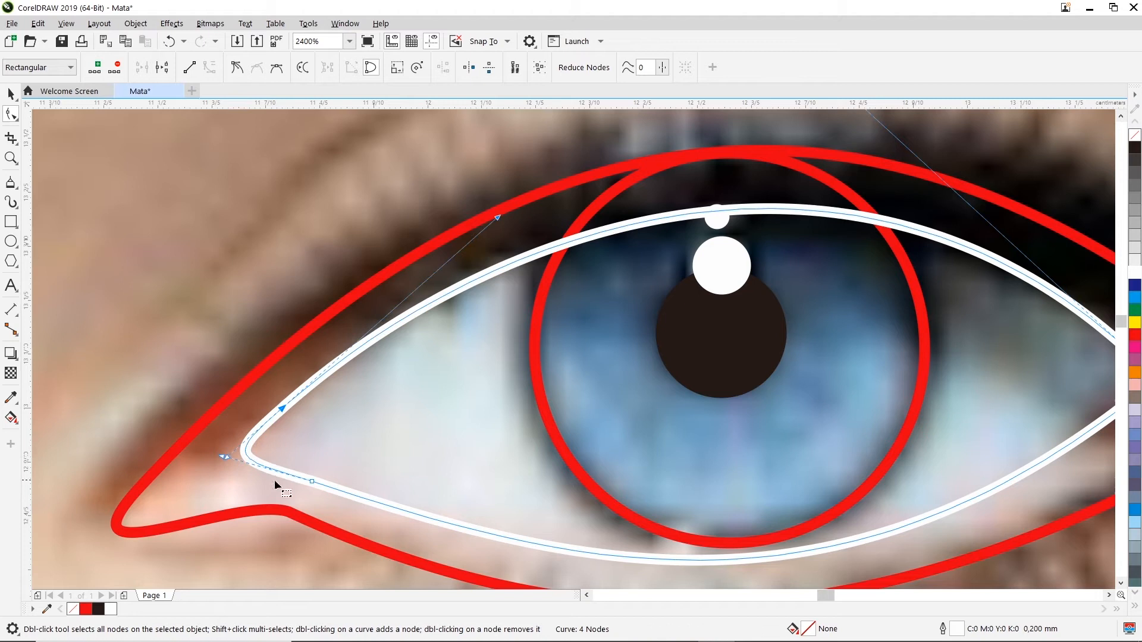
left_click(305, 480)
left_click_drag(224, 460, 242, 480)
left_click(340, 474)
left_click(301, 548)
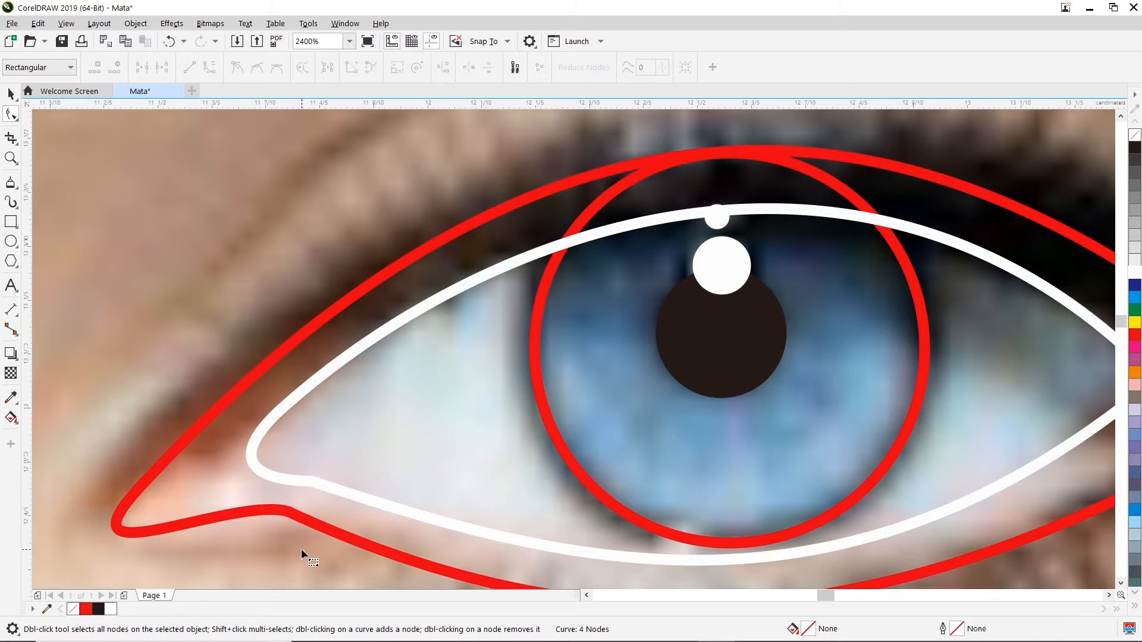
- Replace the white shape's kinked lower node near the inner corner with one slightly further along the lower edge, and smooth its handle
left_click(298, 482)
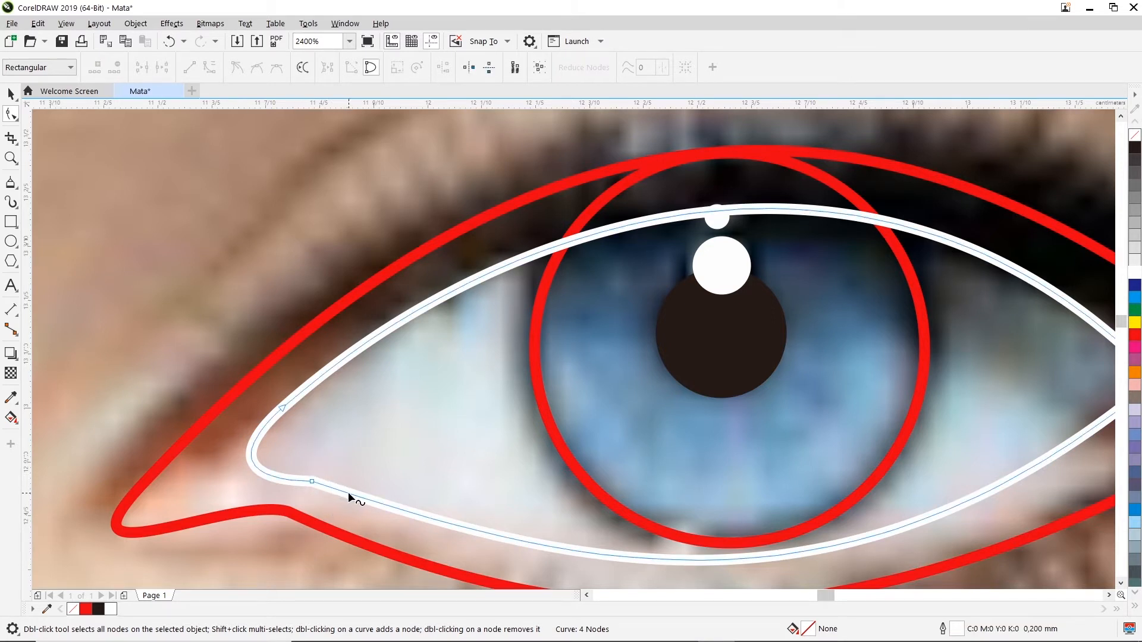
double_click(348, 491)
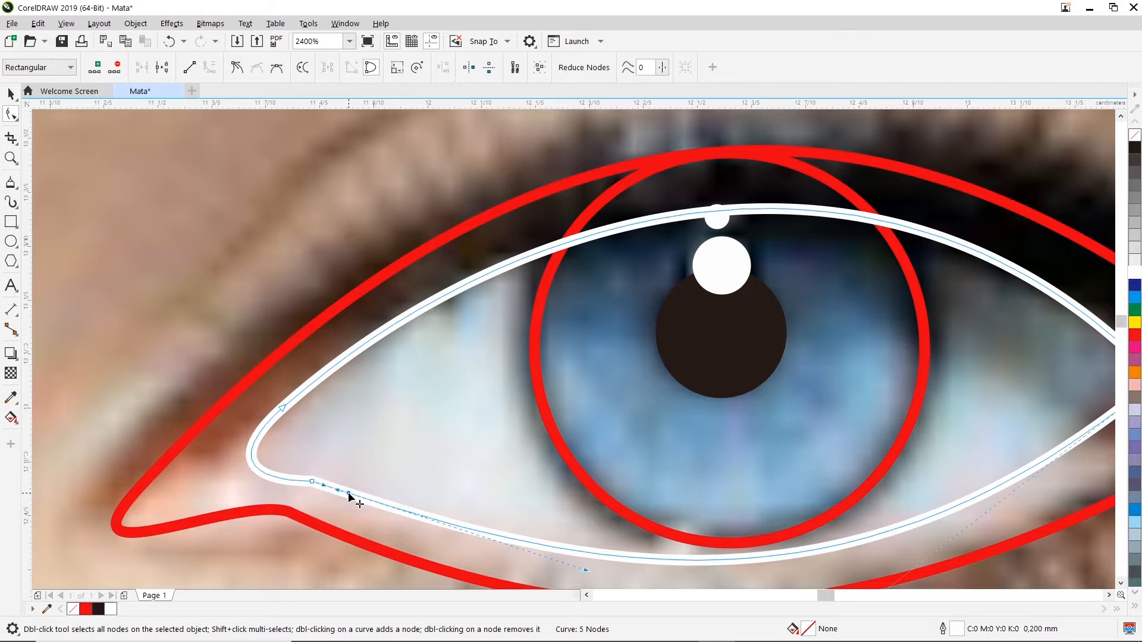
double_click(312, 481)
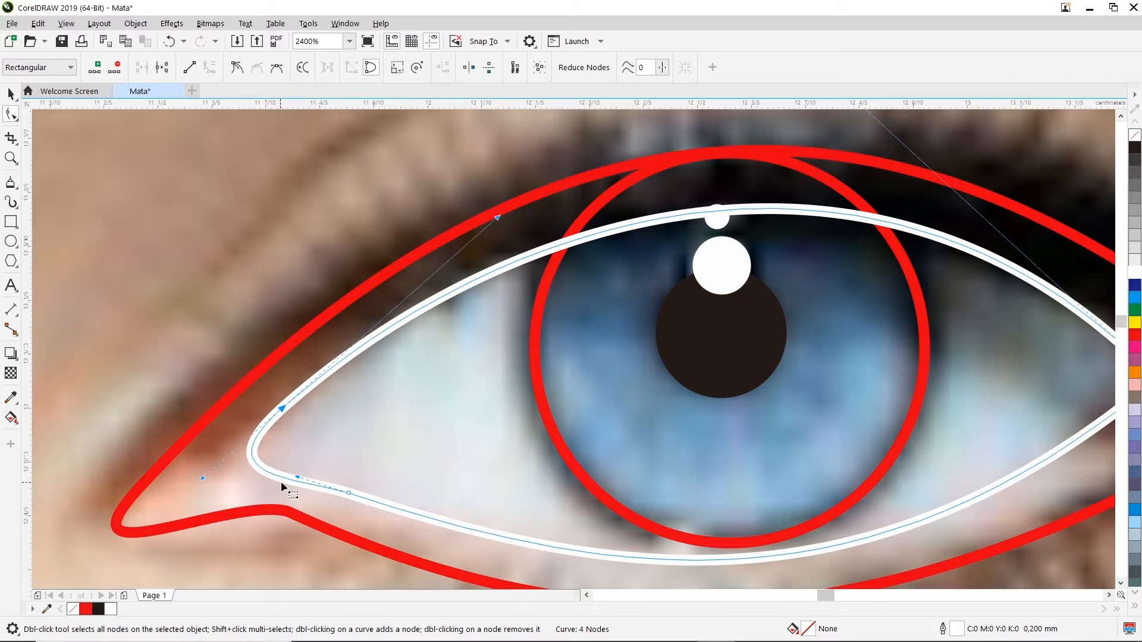
mouse_move(301, 479)
left_mouse_down()
mouse_move(293, 472)
mouse_move(308, 483)
left_mouse_up()
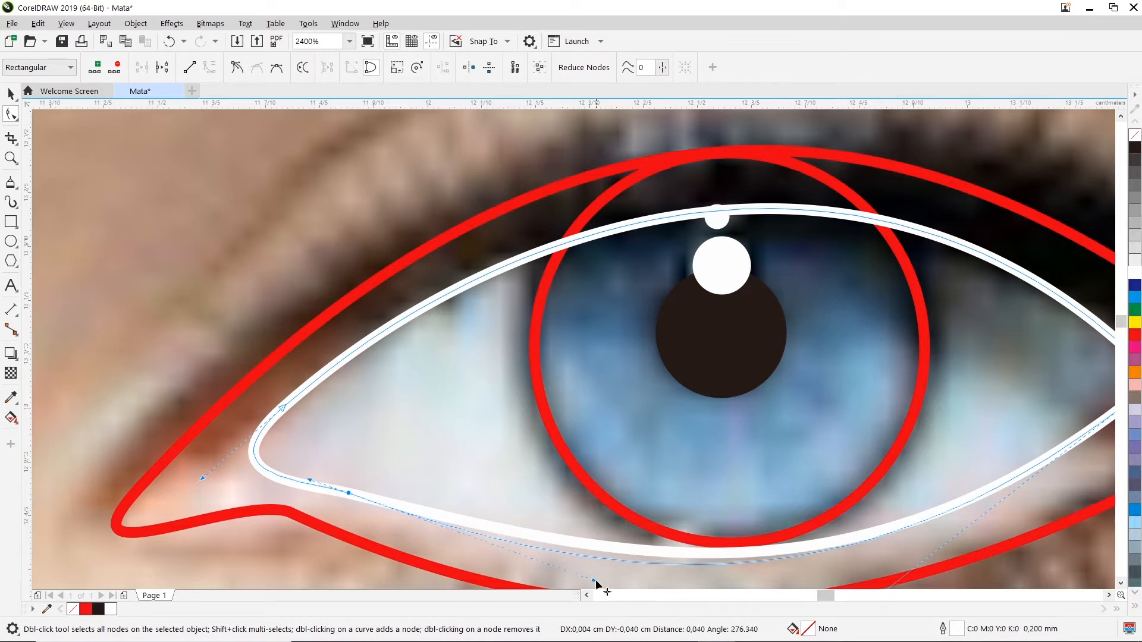
- Fine-tune the handles of the white shape's lower inner node so the lower edge follows the lower lid smoothly
scroll(598, 562, "down", 3)
left_click_drag(610, 539, 619, 505)
left_click(556, 544)
left_click(460, 460)
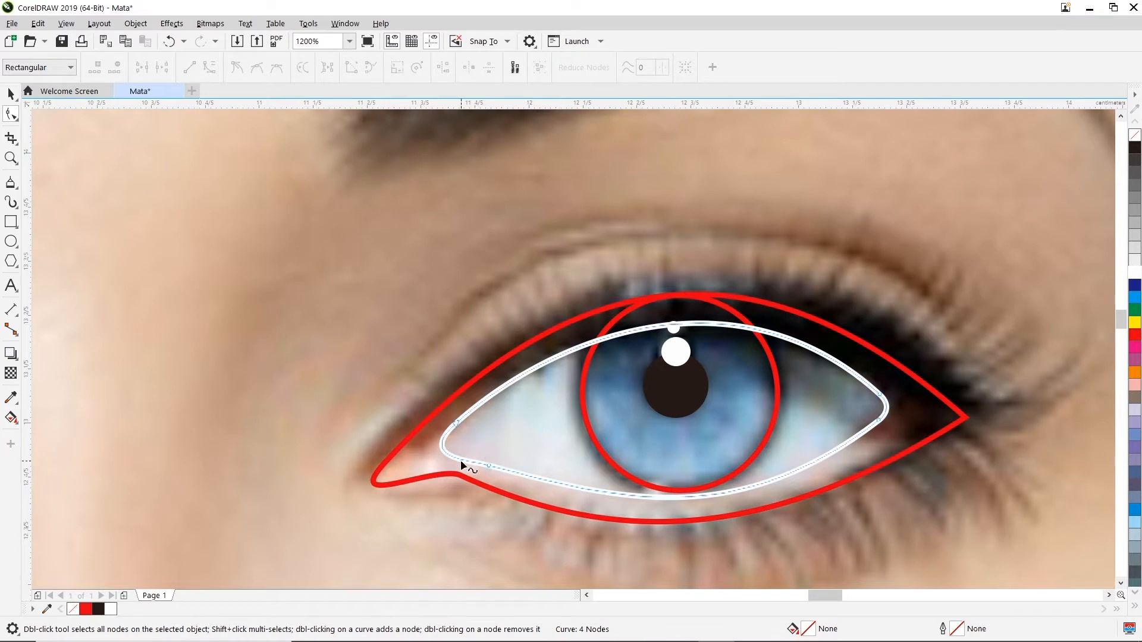
left_click(455, 424)
left_click(489, 465)
mouse_move(621, 500)
left_mouse_down()
mouse_move(616, 520)
mouse_move(638, 505)
left_mouse_up()
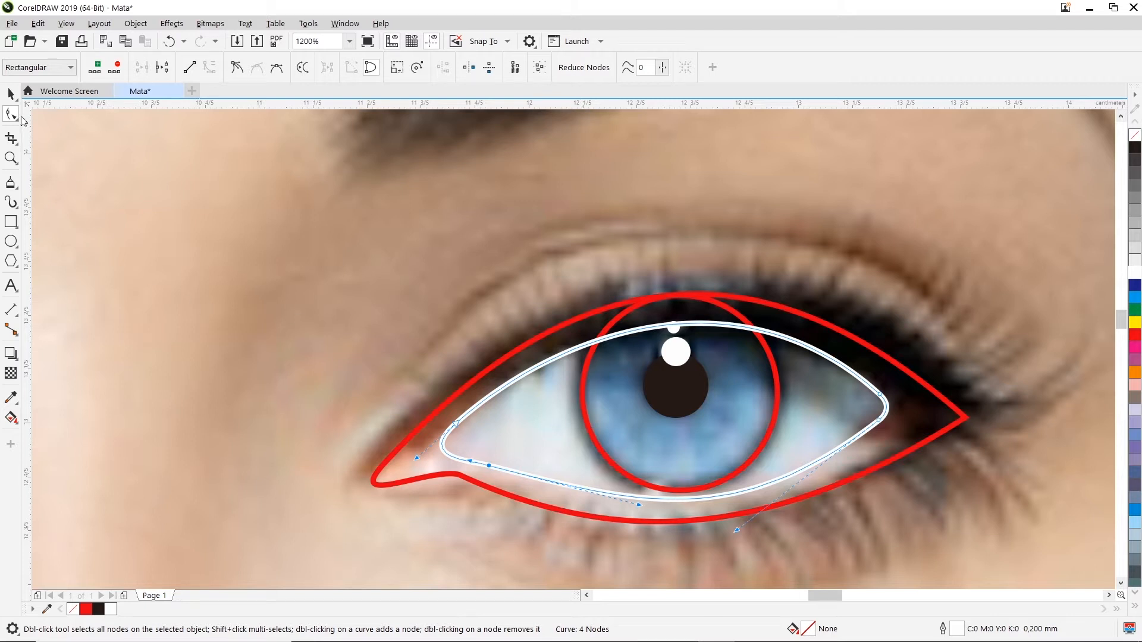
- Select the iris circle and sample the mid-blue of the photo's iris with the Color Eyedropper
left_click(11, 93)
left_click(531, 249)
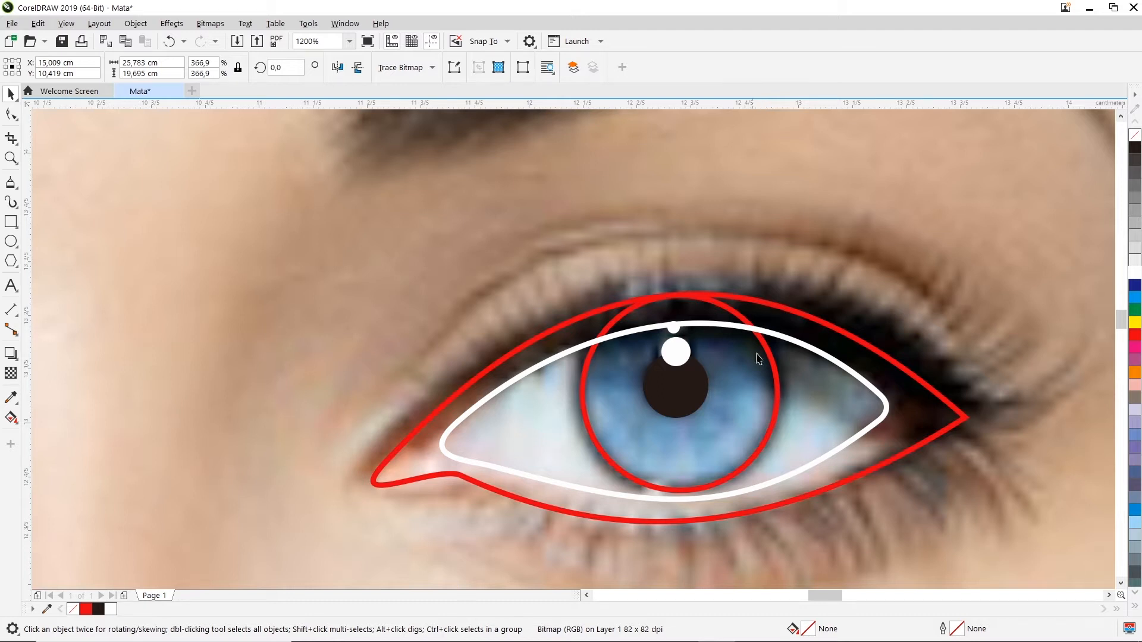
left_click(778, 393)
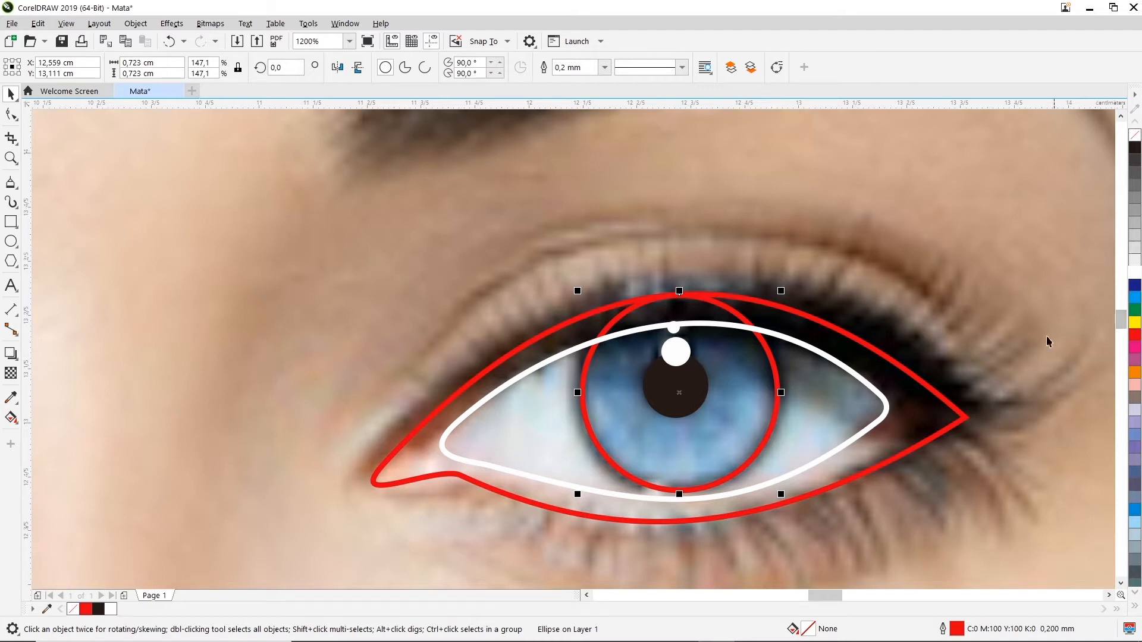
left_click(751, 415)
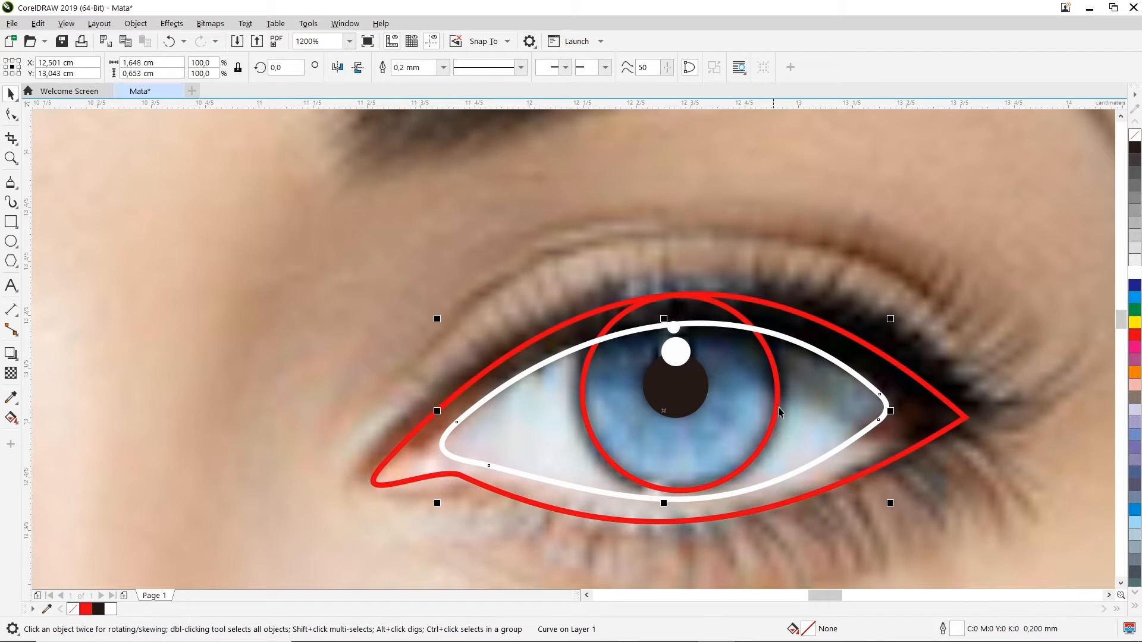
left_click(778, 407)
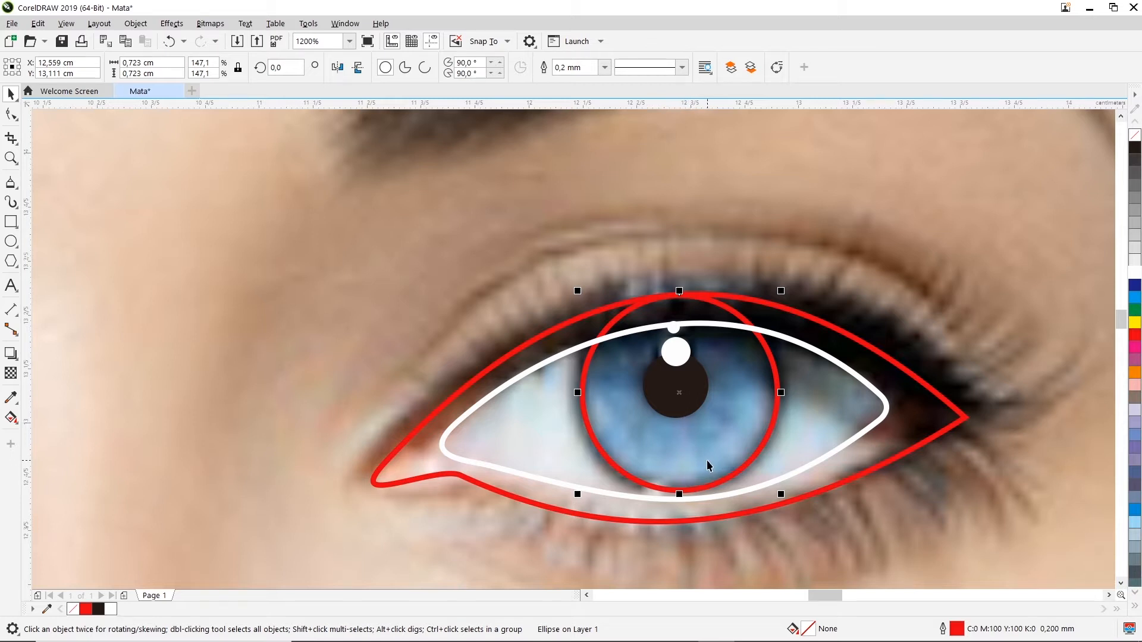
left_click(12, 401)
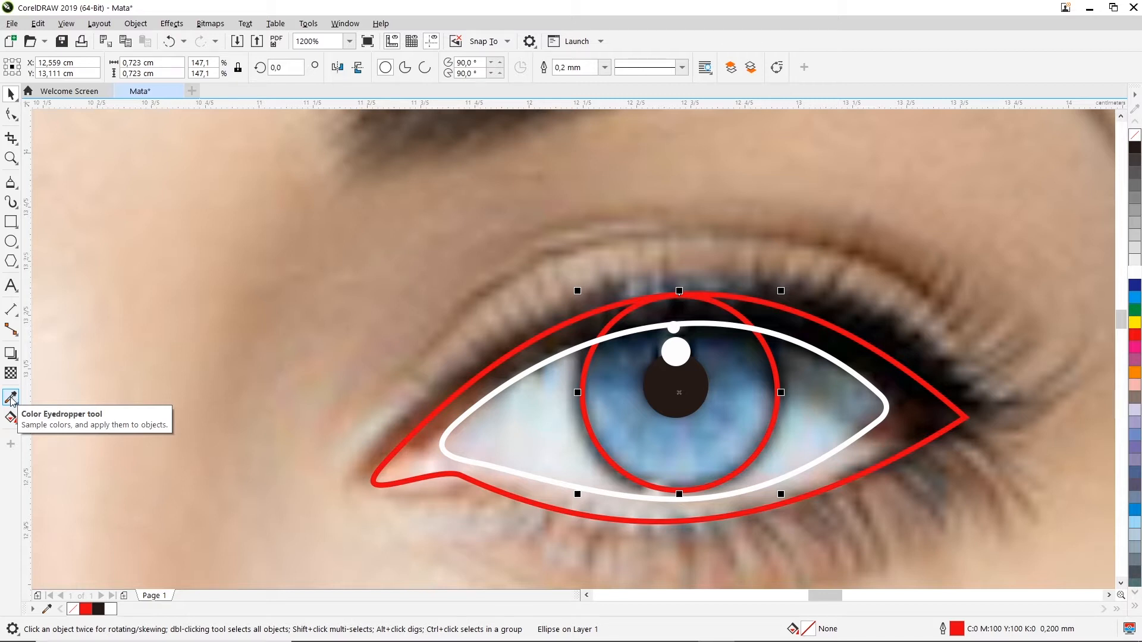
left_click(12, 401)
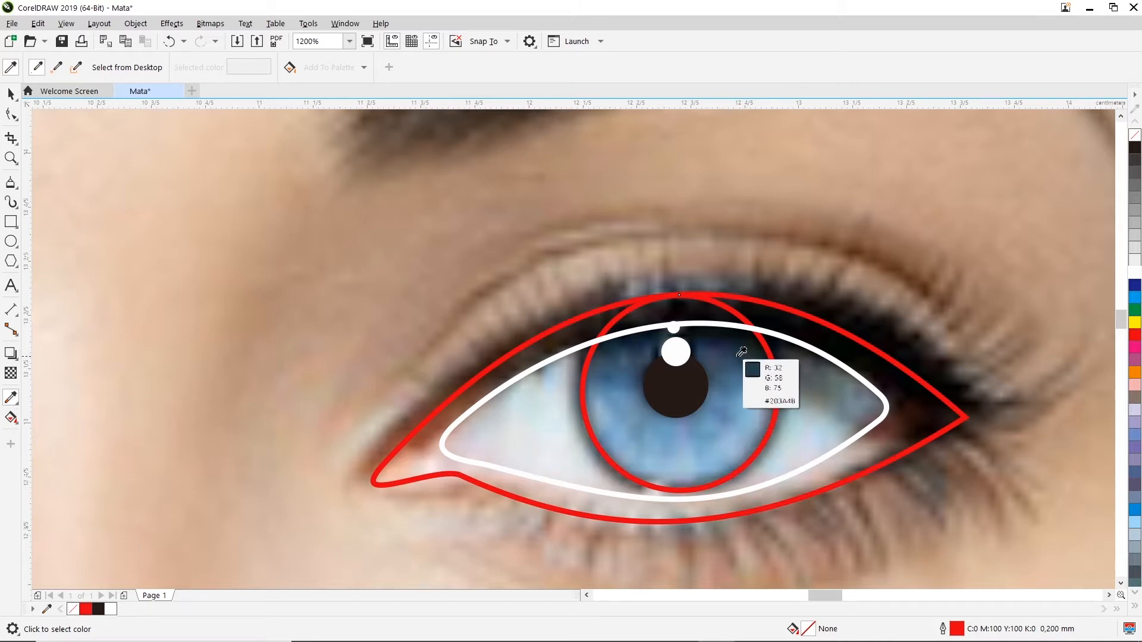
left_click(709, 410)
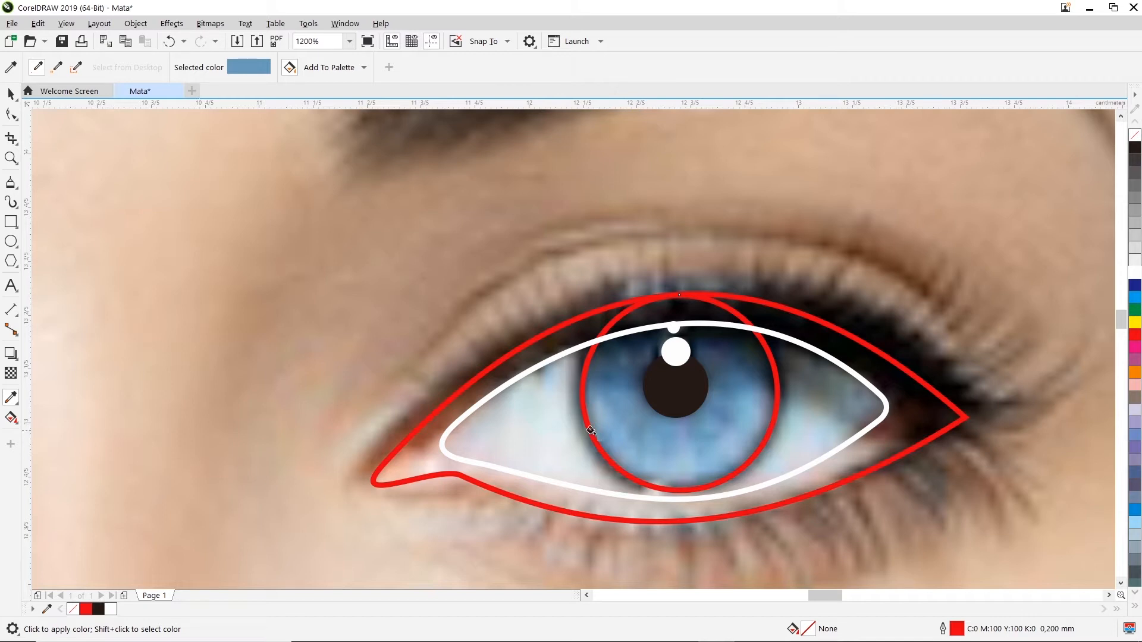
- Try to apply the sampled blue to the iris area with the eyedropper, and undo each attempt
left_click(619, 403)
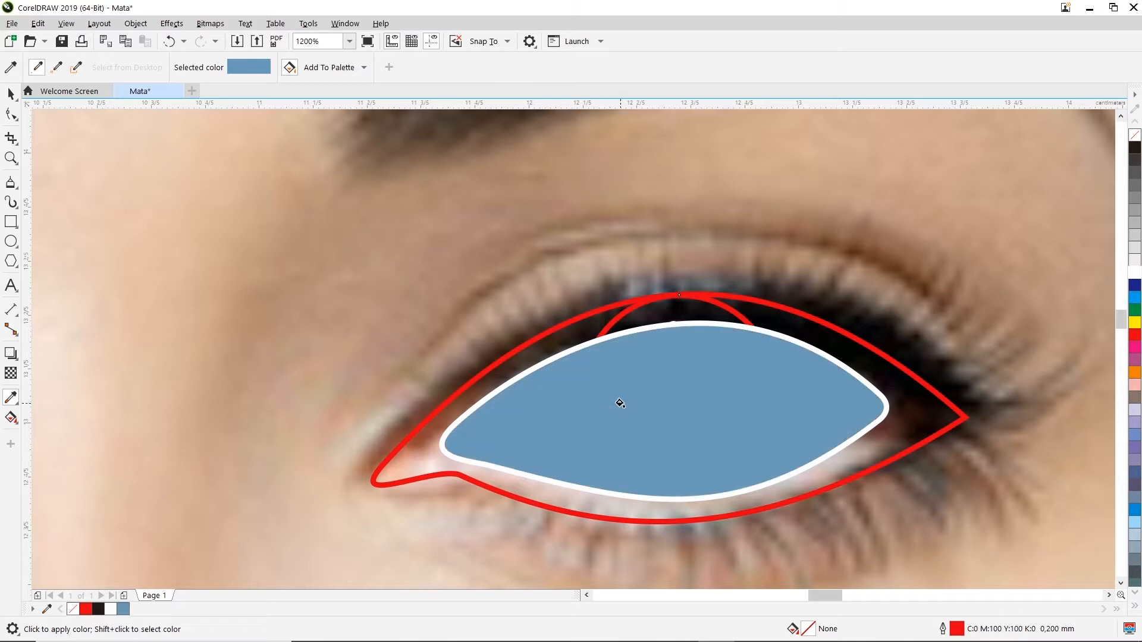
key("ctrl+z")
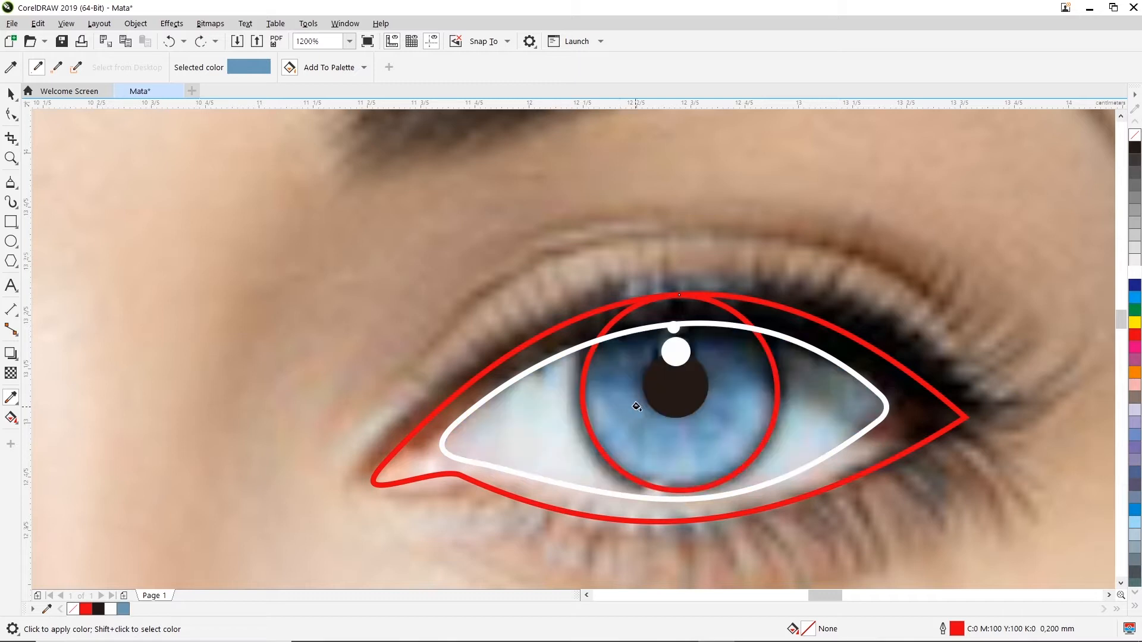
left_click(770, 366)
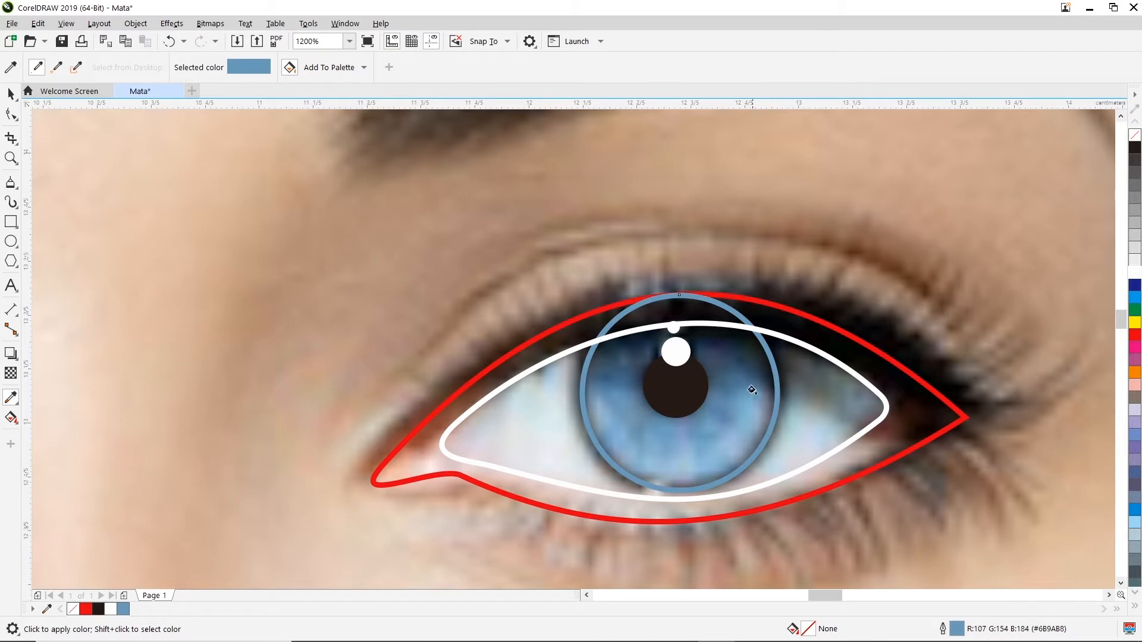
key("ctrl+z")
left_click(766, 384)
key("ctrl+z")
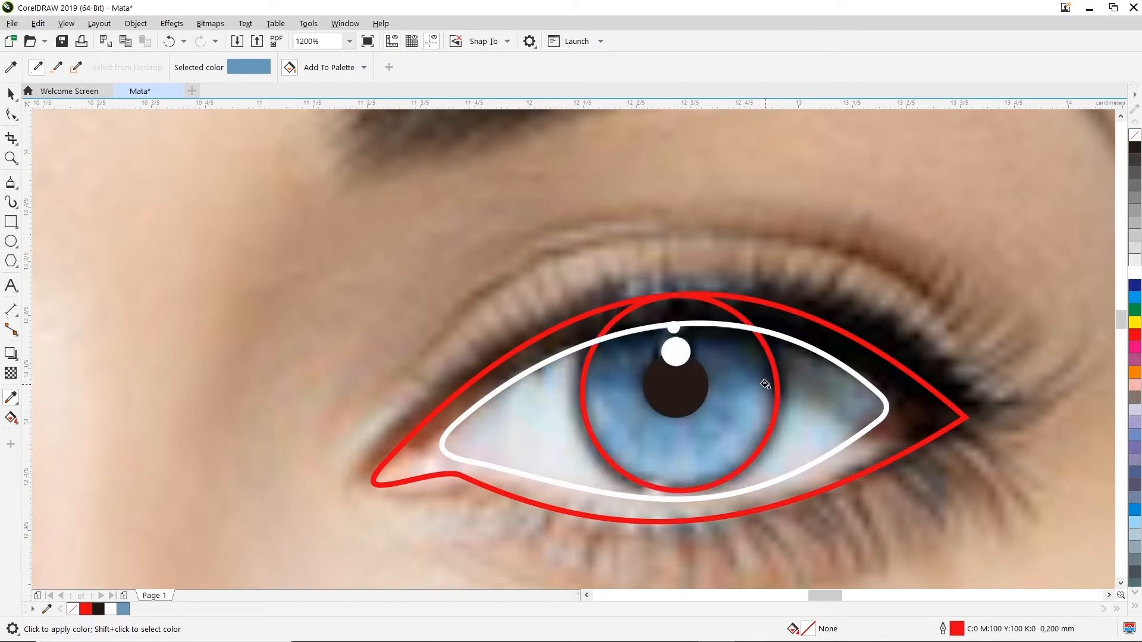
left_click(766, 384)
key("ctrl+z")
- Apply the sampled blue (#6B9AB8) to the iris circle's outline, undoing the stray colour applied after it
left_click(767, 365)
left_click(764, 364)
key("ctrl+z")
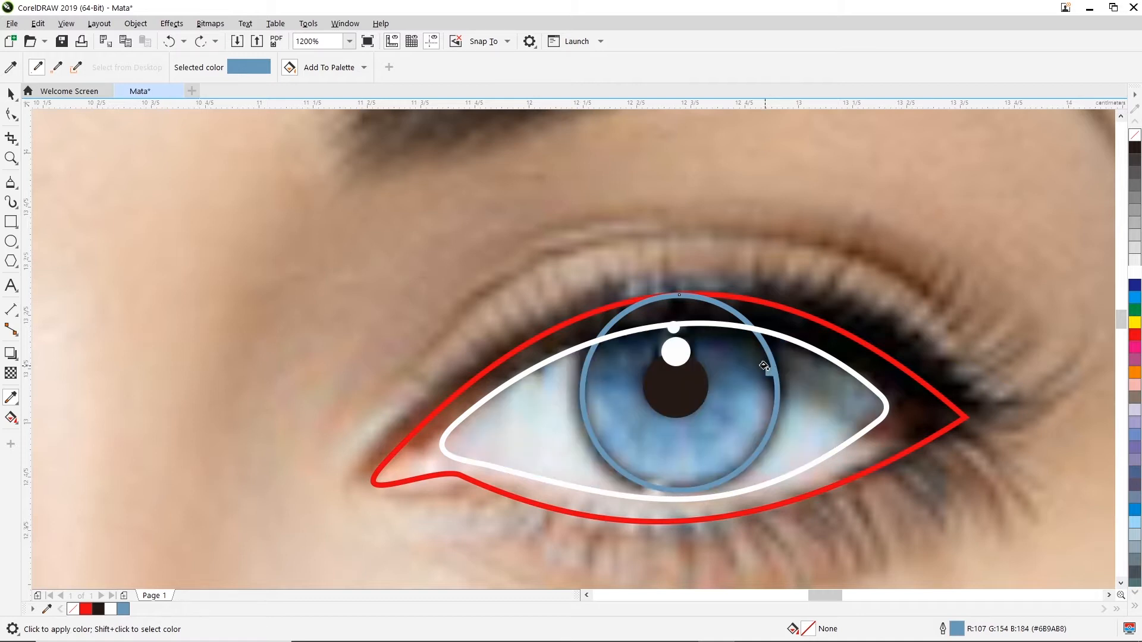
left_click(11, 94)
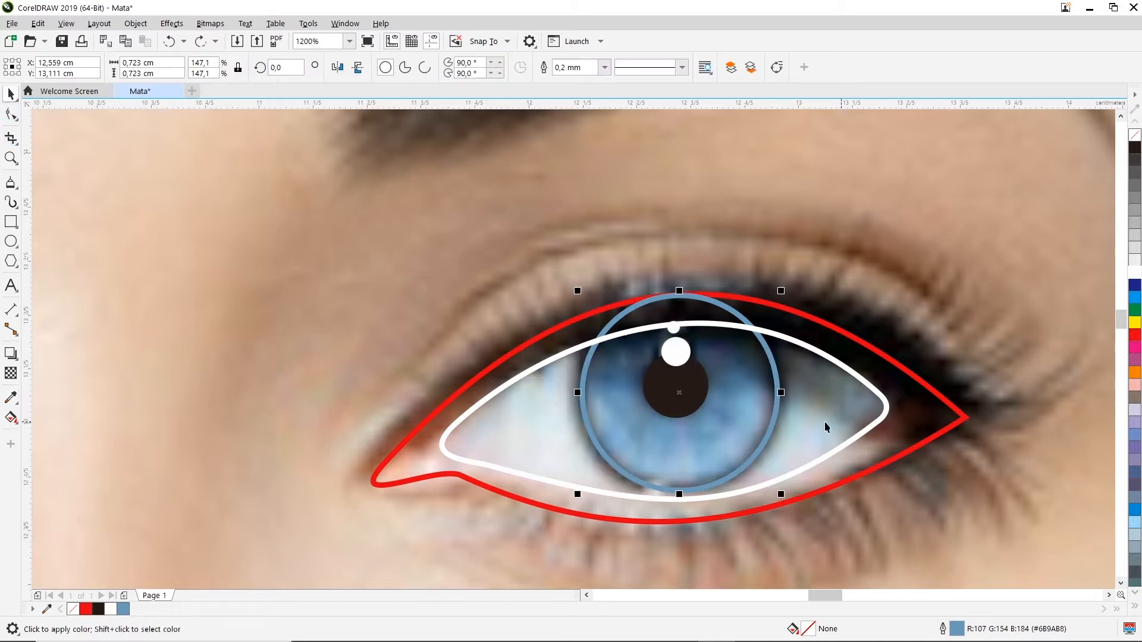
left_click(753, 405)
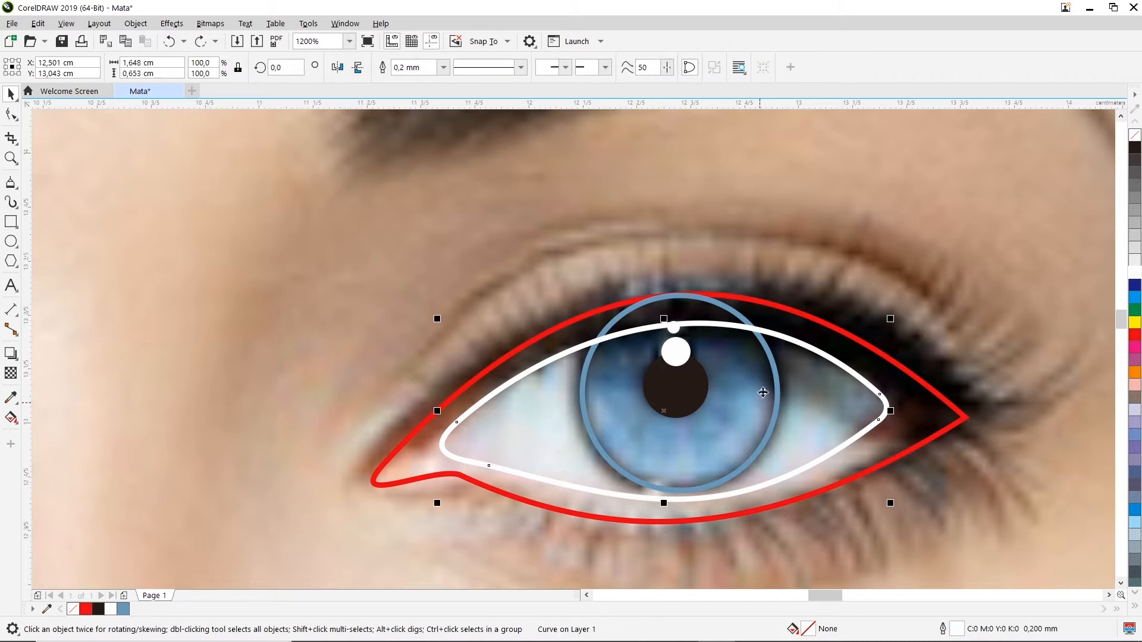
left_click(736, 314)
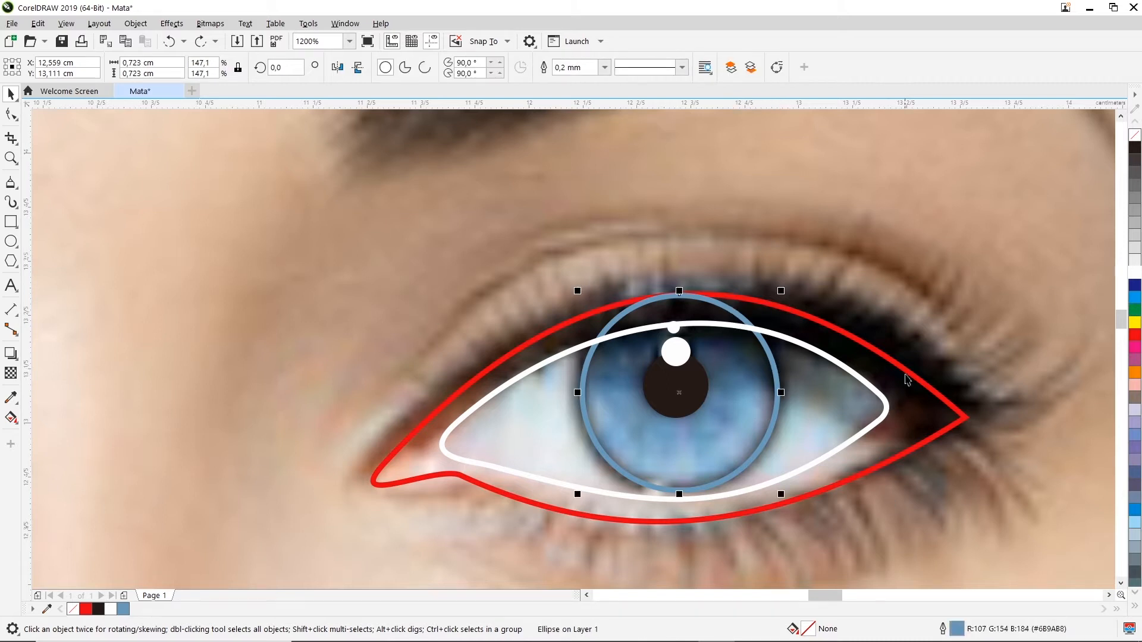
left_click(786, 264)
left_click(736, 313)
left_click(807, 344)
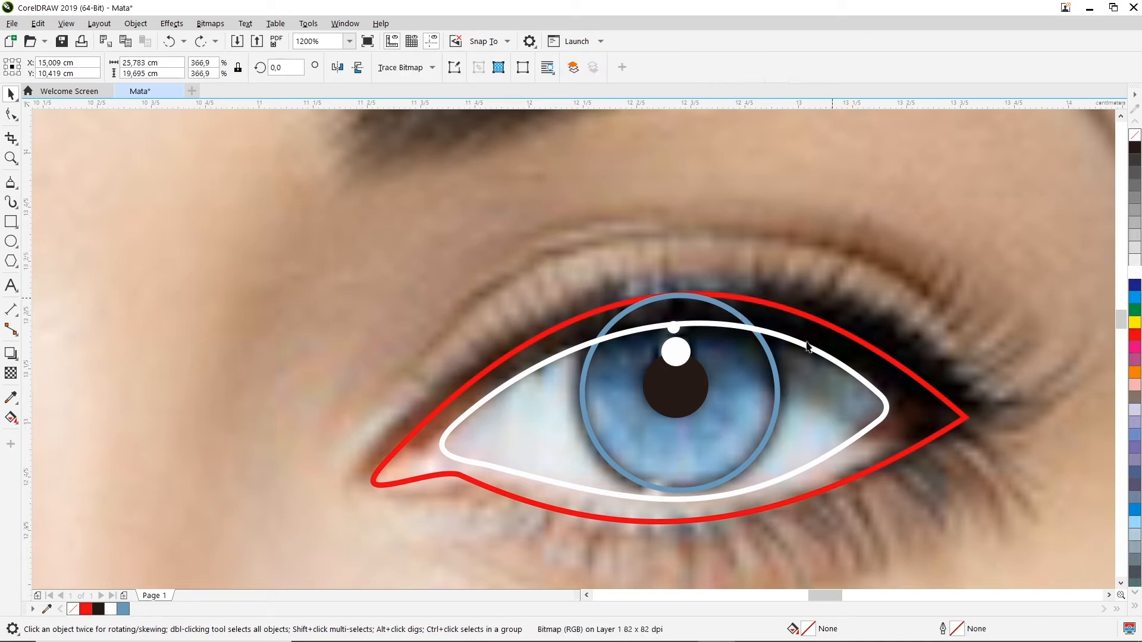
- Give the iris circle a uniform fill in the blue (#6B9AB8) sampled from its outline
left_click(779, 382)
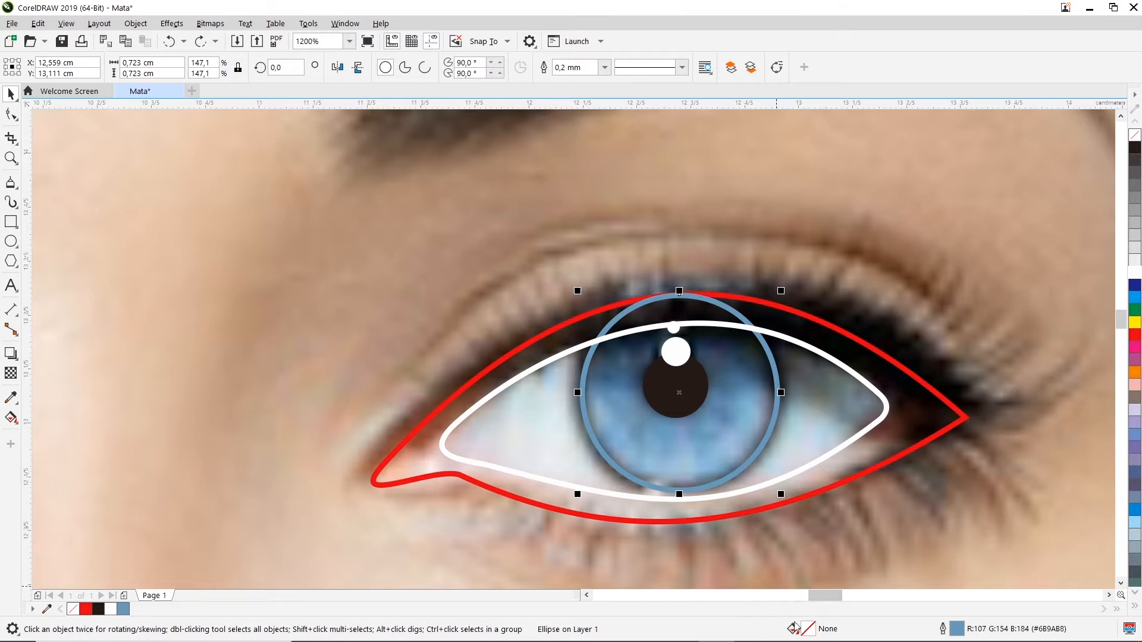
double_click(808, 629)
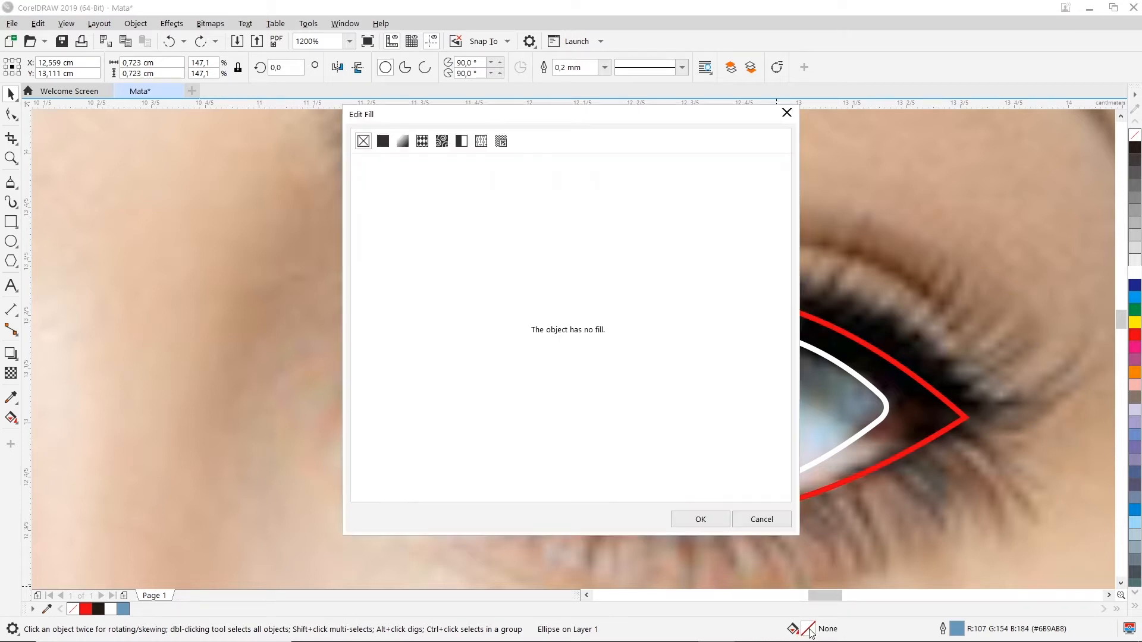
left_click_drag(635, 121, 354, 116)
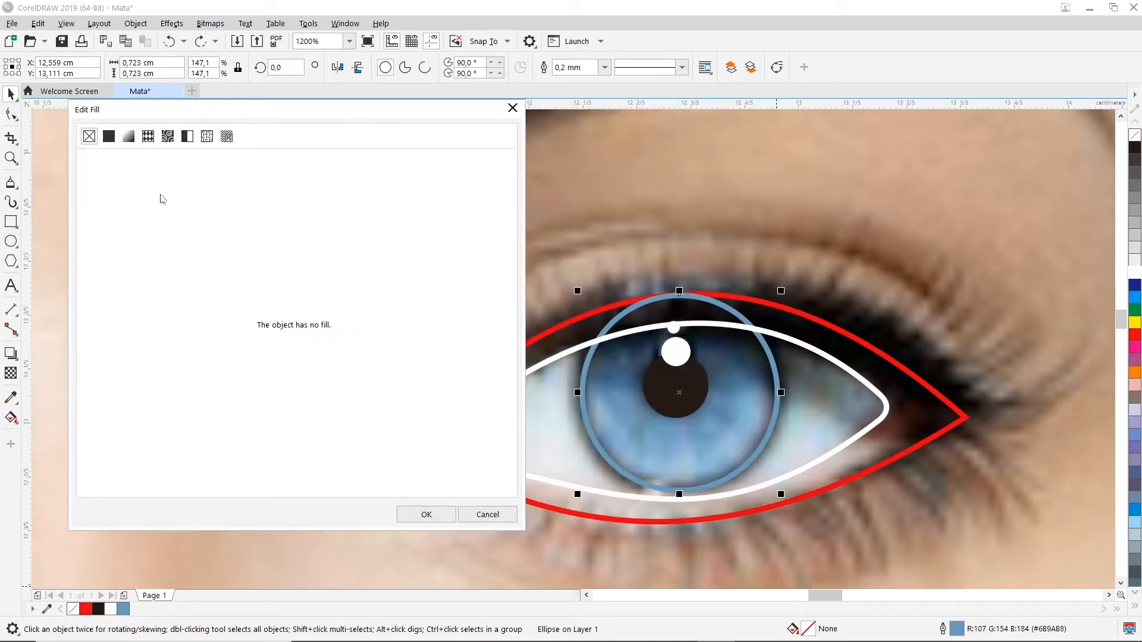
left_click(109, 137)
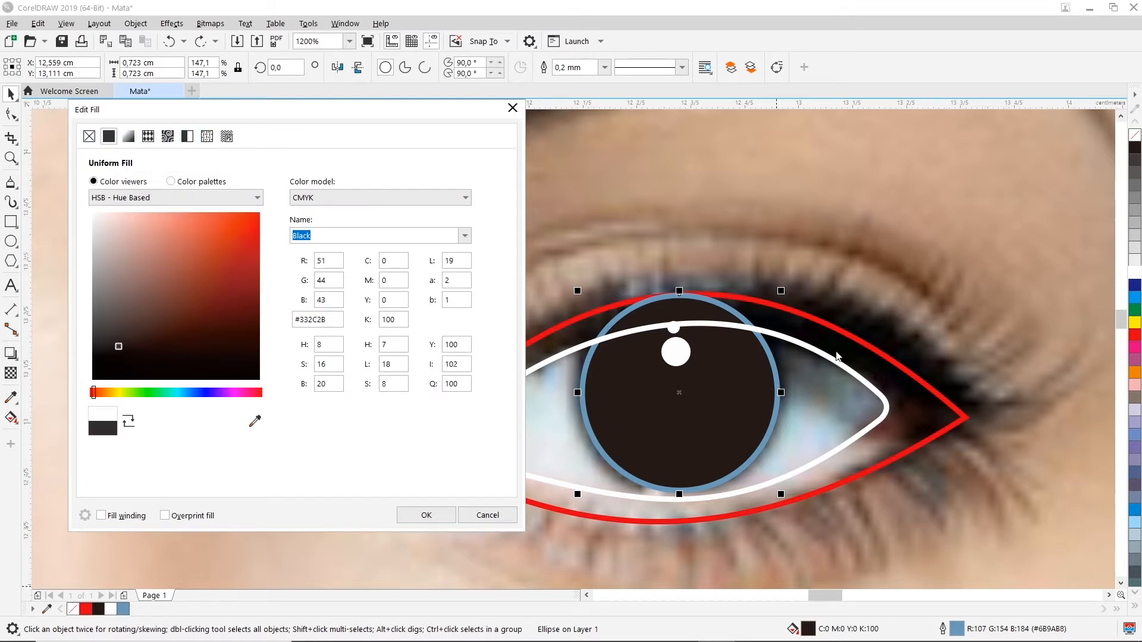
left_click(256, 422)
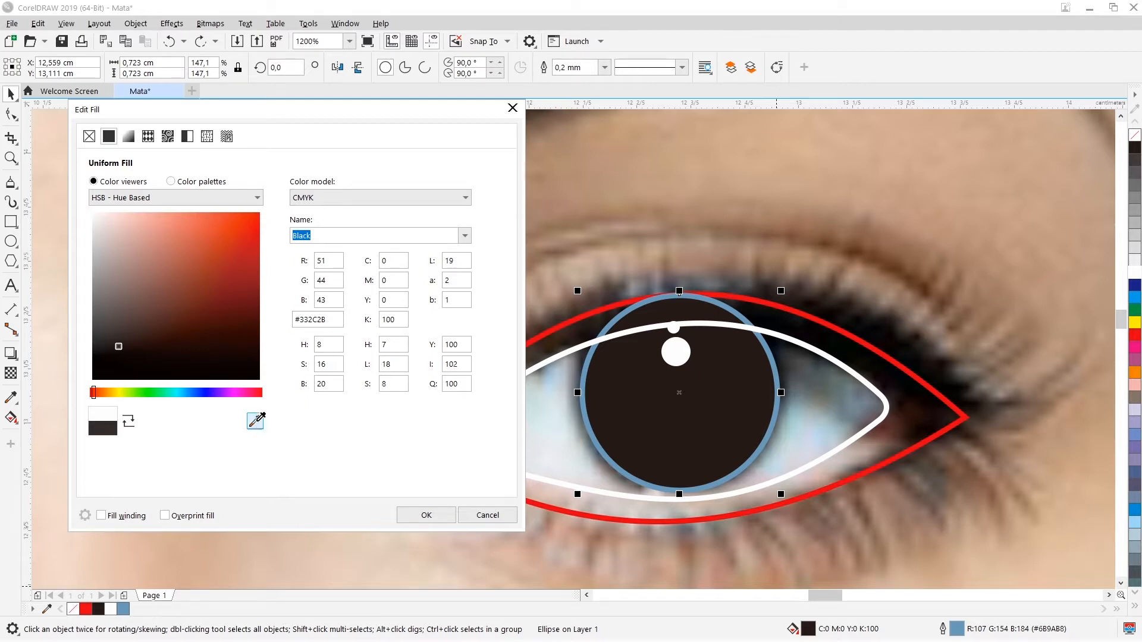
left_click(775, 354)
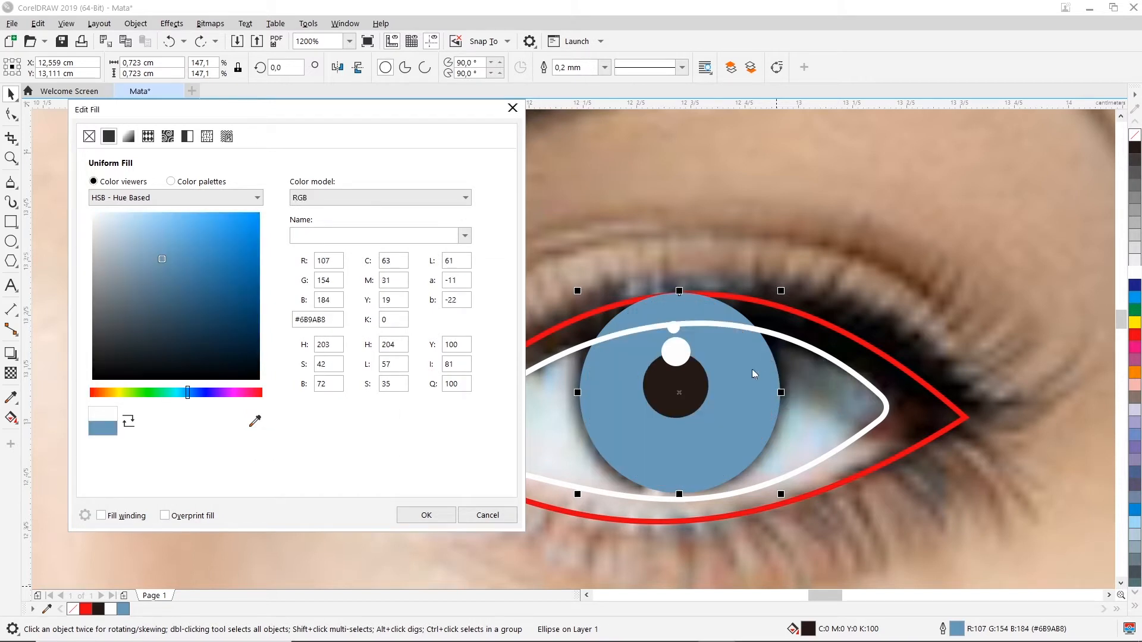
left_click(427, 515)
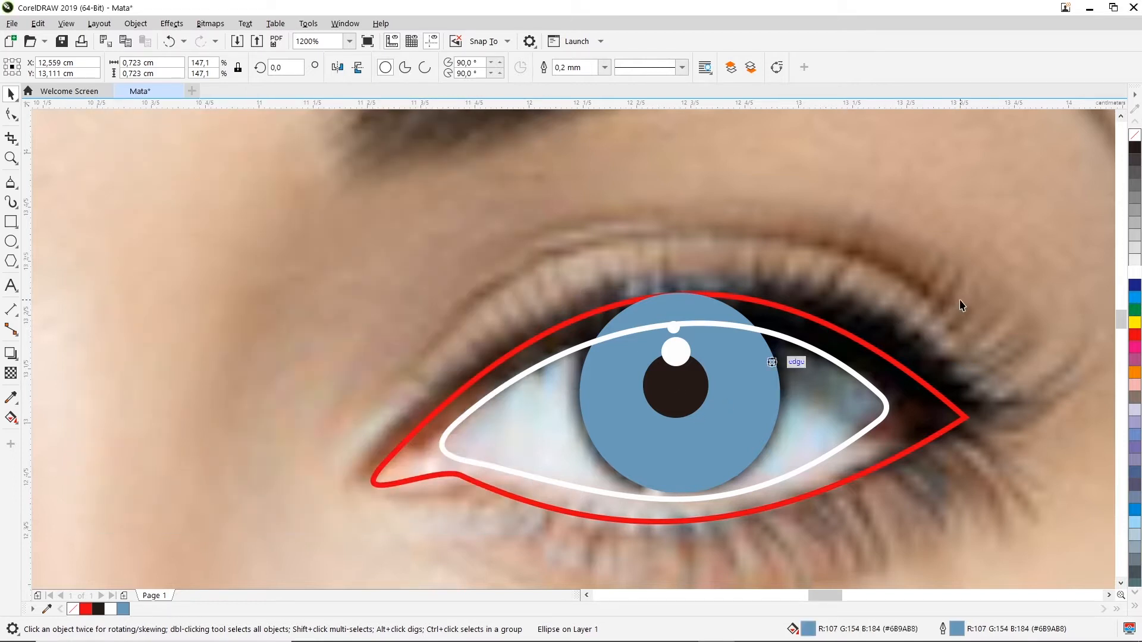
left_click(1001, 302)
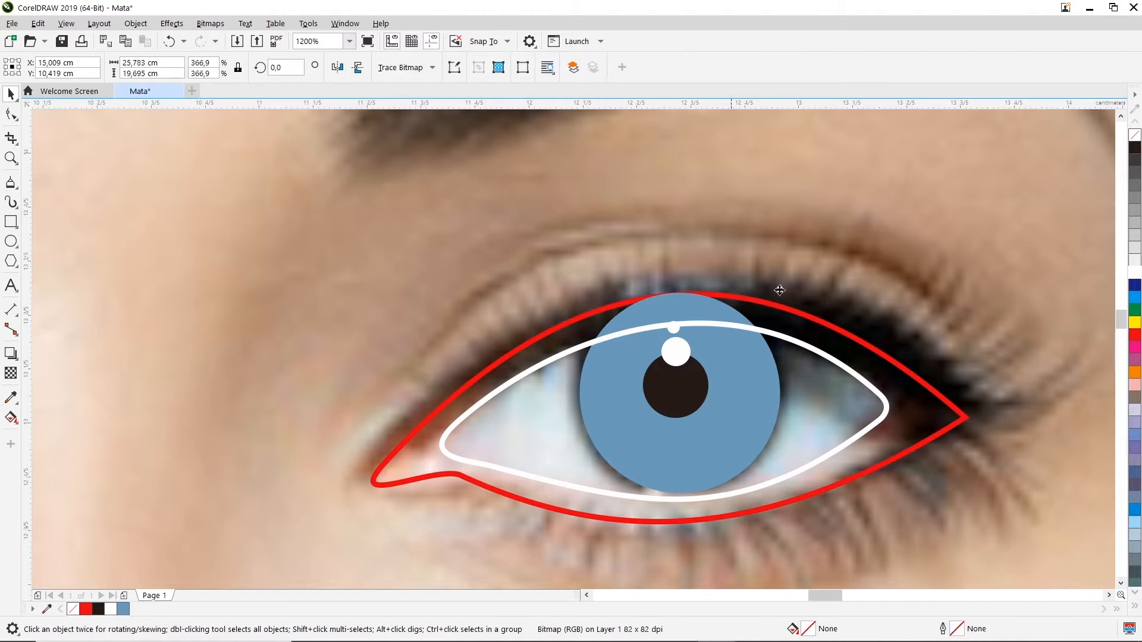
scroll(934, 295, "down", 1)
scroll(869, 279, "up", 2)
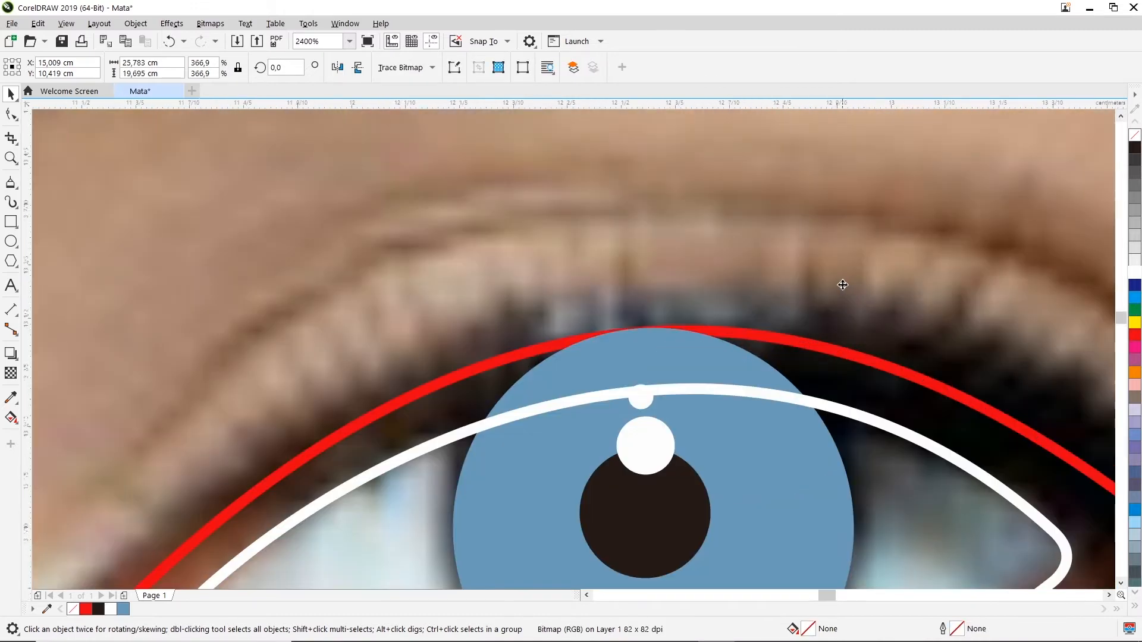
scroll(843, 285, "down", 1)
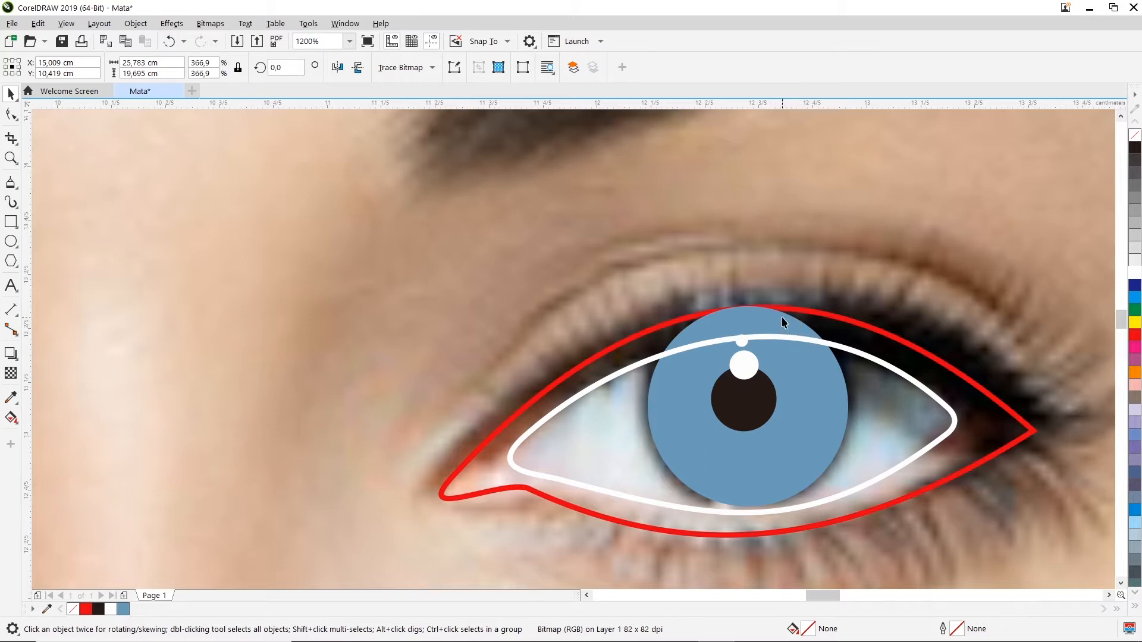
left_click(818, 344)
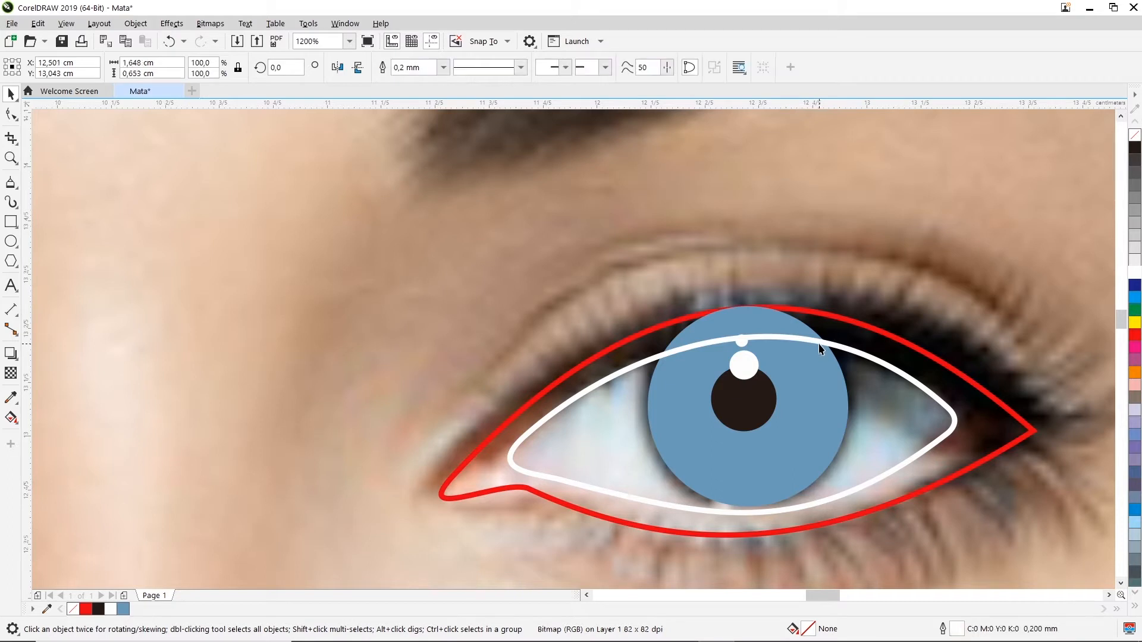
left_click(865, 239)
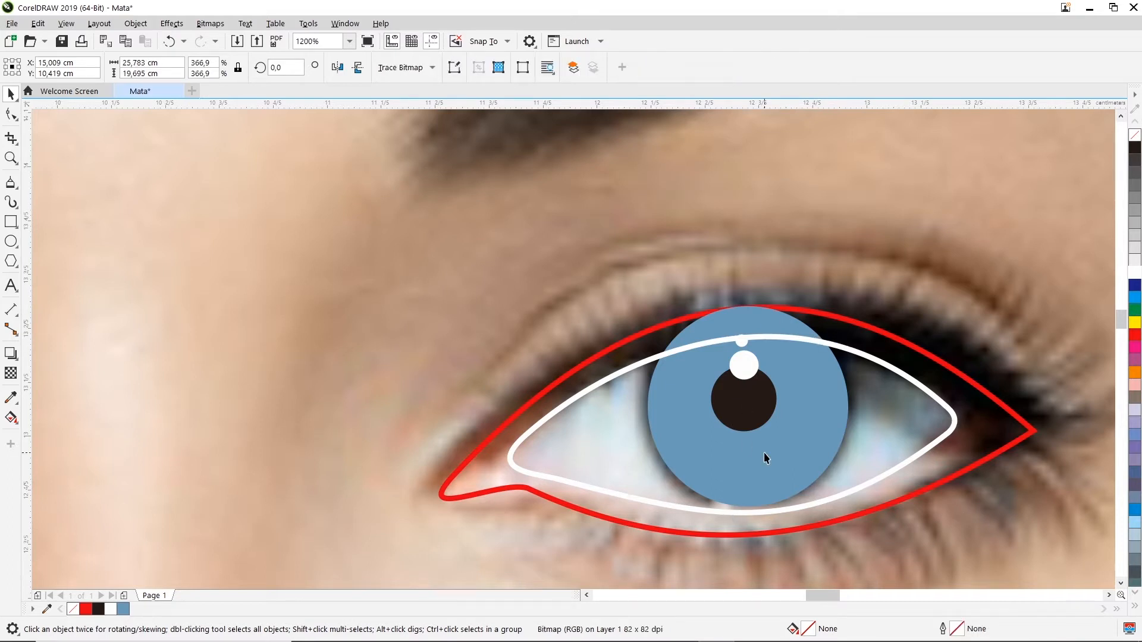
left_click(843, 433)
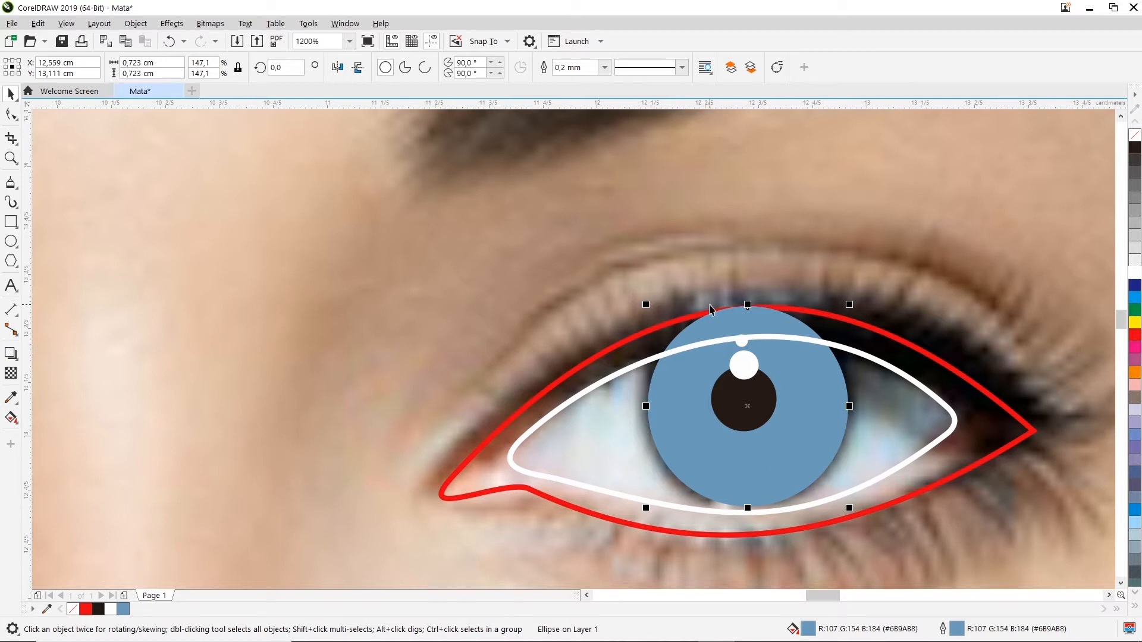
left_click(720, 282)
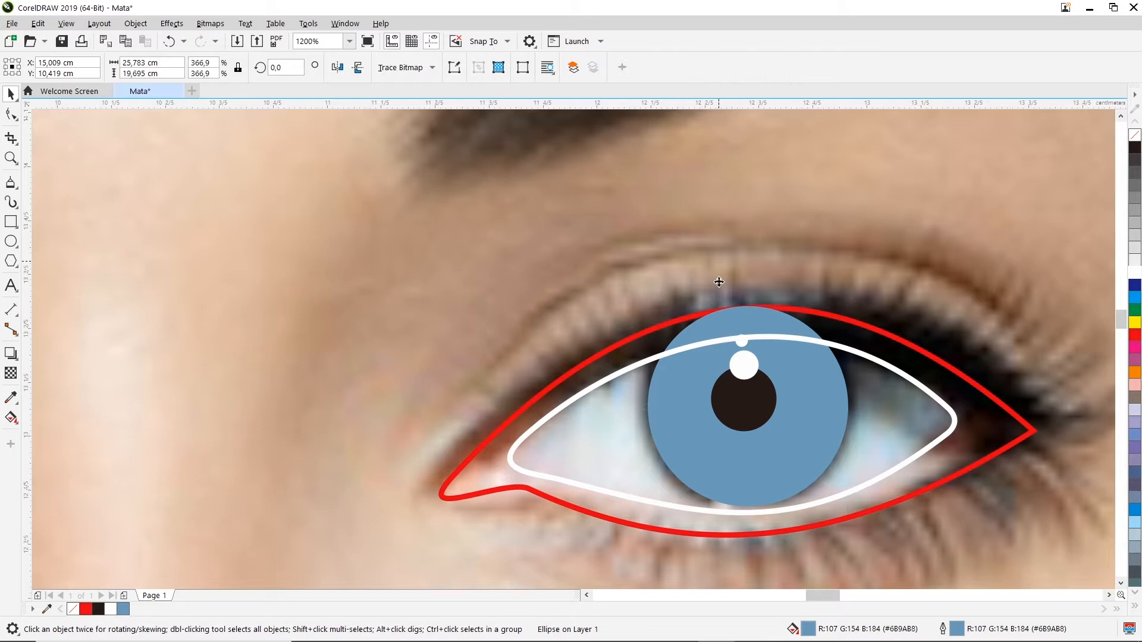
- Select the iris circle and change its fill to an elliptical fountain fill
left_click(687, 408)
left_click(813, 331)
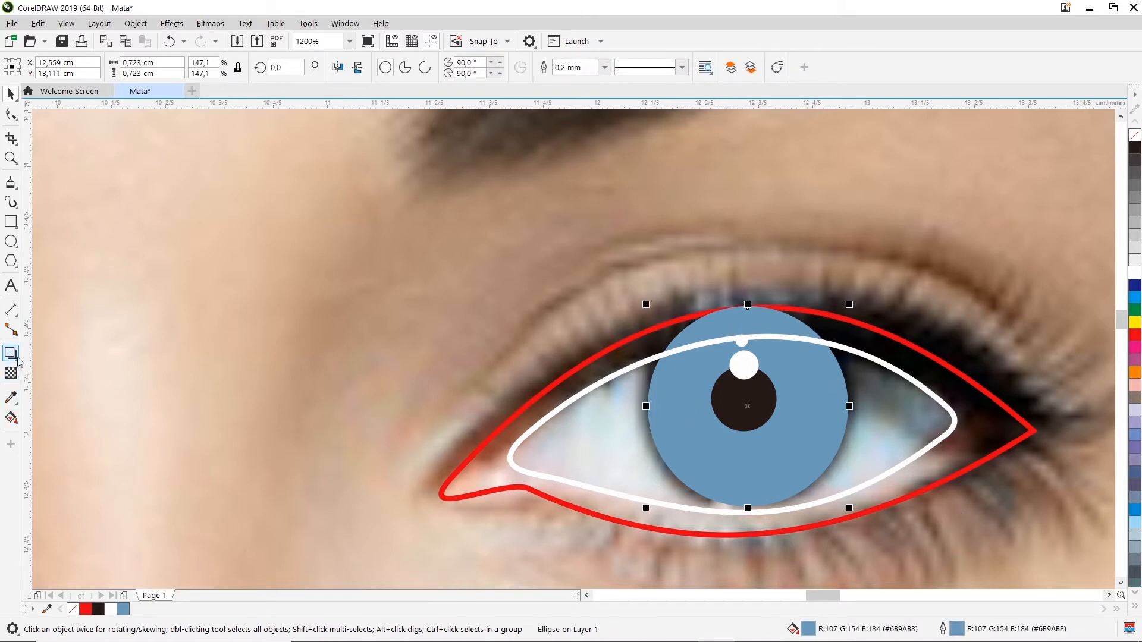
left_click(12, 419)
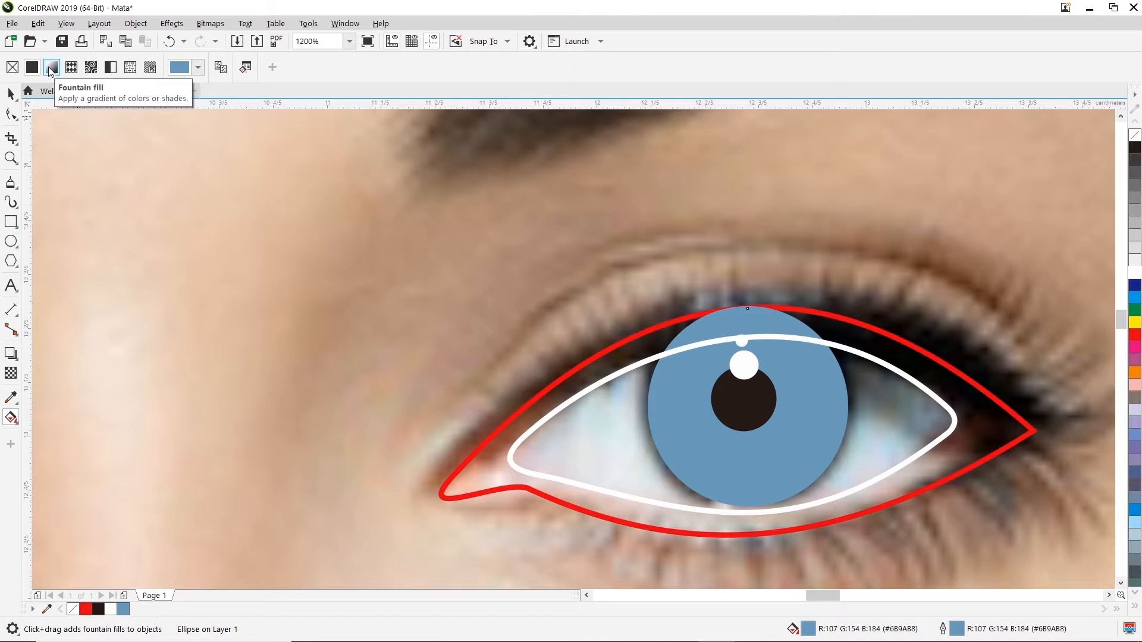
left_click(51, 67)
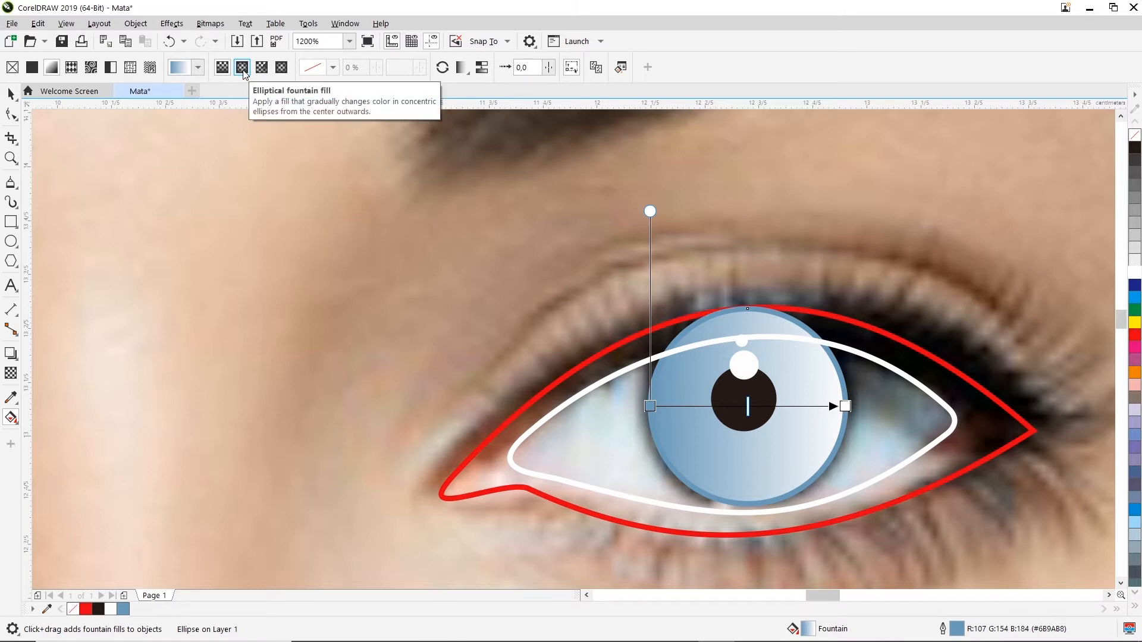
left_click(243, 68)
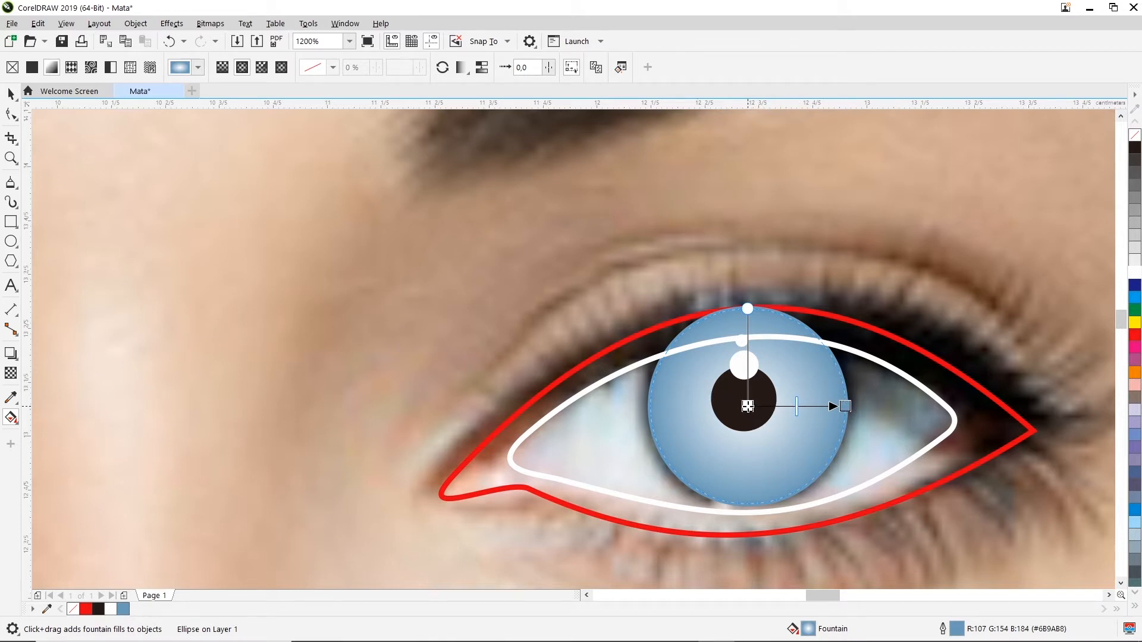
- Set the iris gradient's centre colour to a blue sampled from the iris (C59 M29 Y18 K0)
left_click(747, 406)
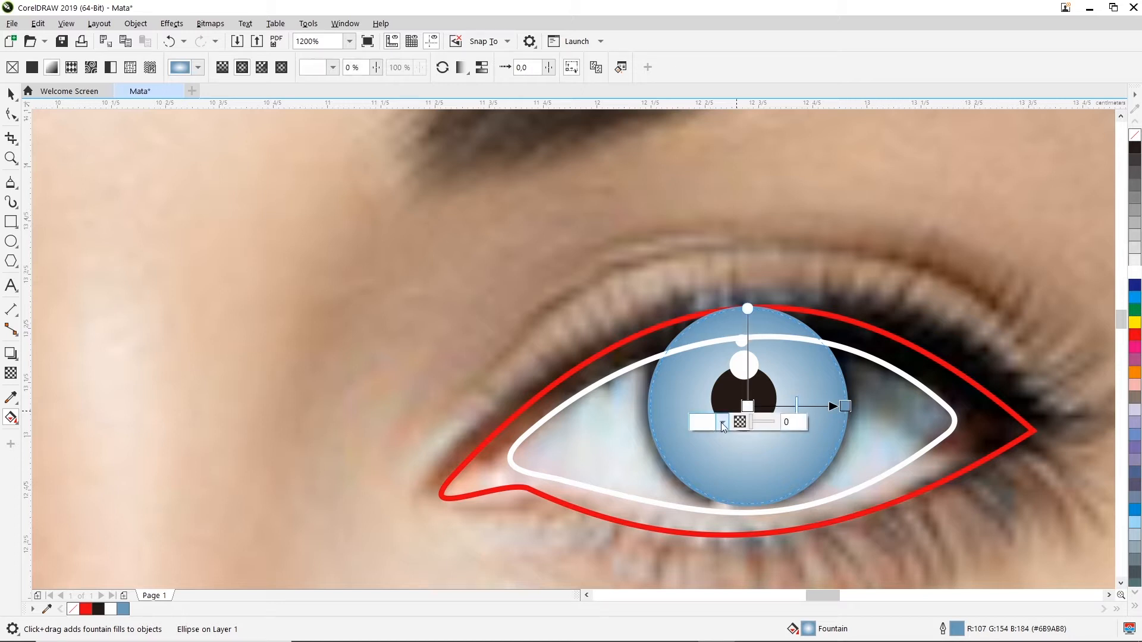
left_click(722, 424)
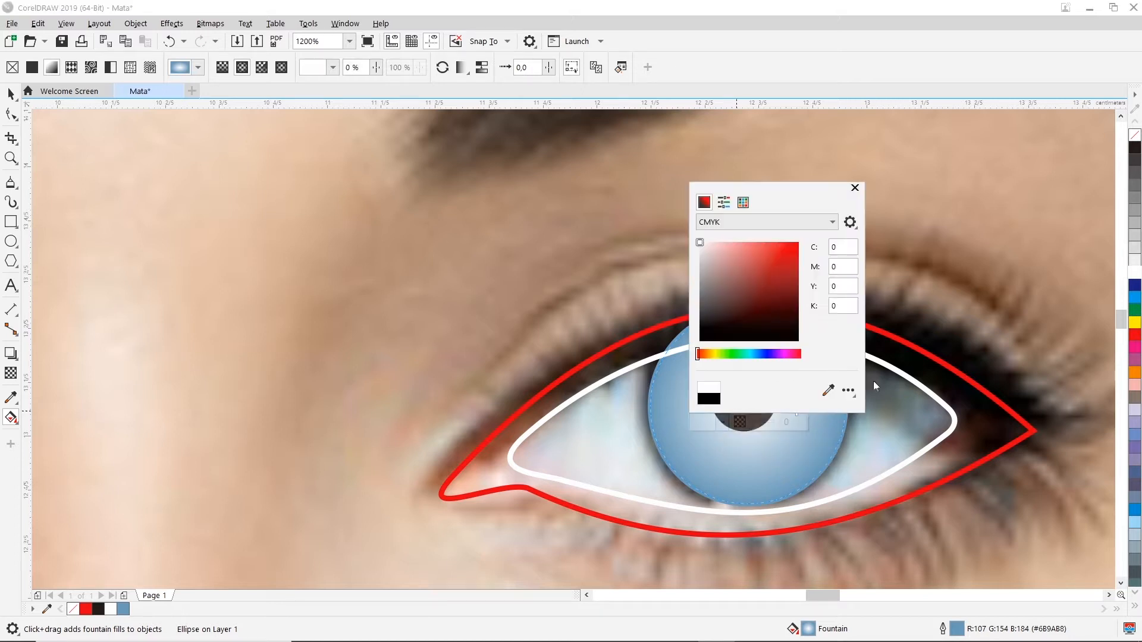
left_click(831, 393)
left_click(781, 419)
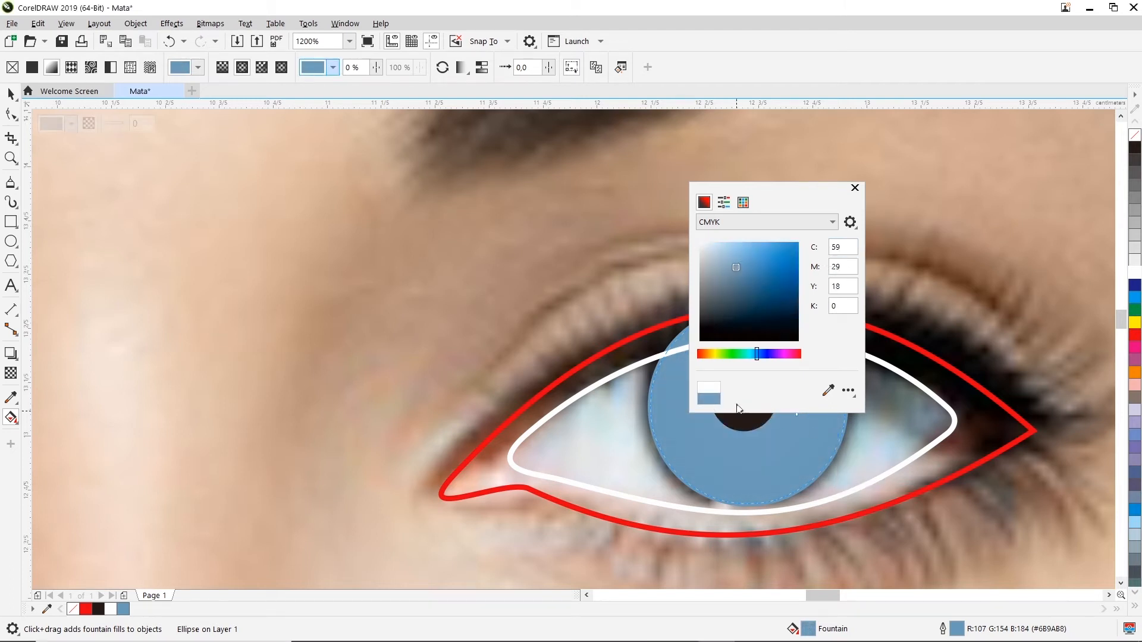
left_click(855, 187)
- Lighten the iris gradient's outer colour to light blue #99D3F7
left_click(845, 406)
left_click(820, 422)
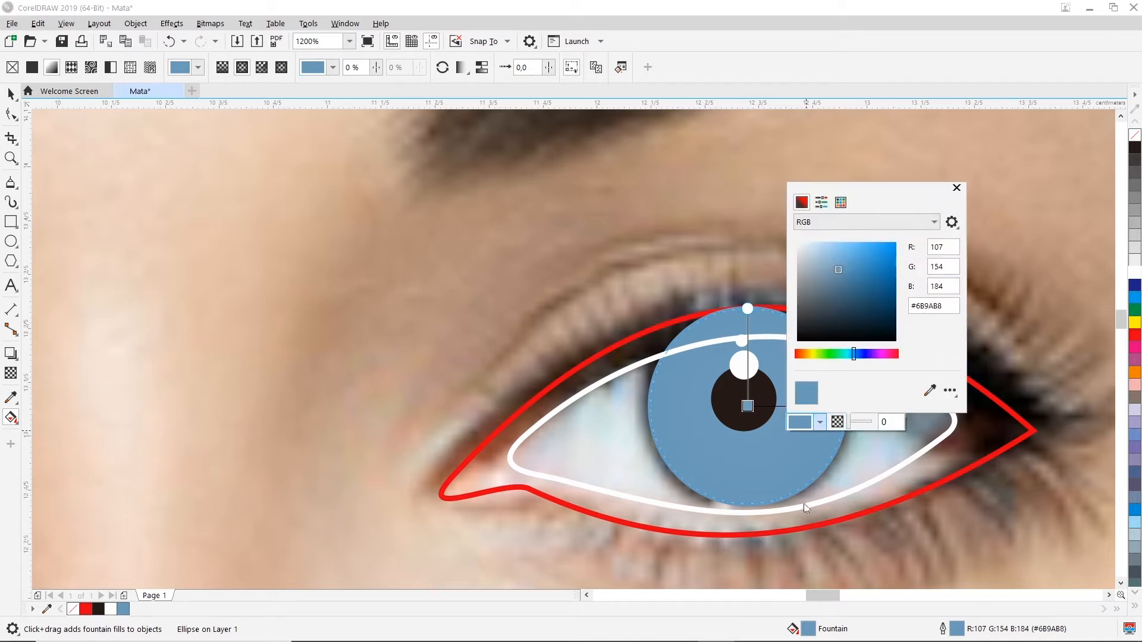
left_click_drag(839, 271, 816, 250)
left_click_drag(809, 245, 832, 242)
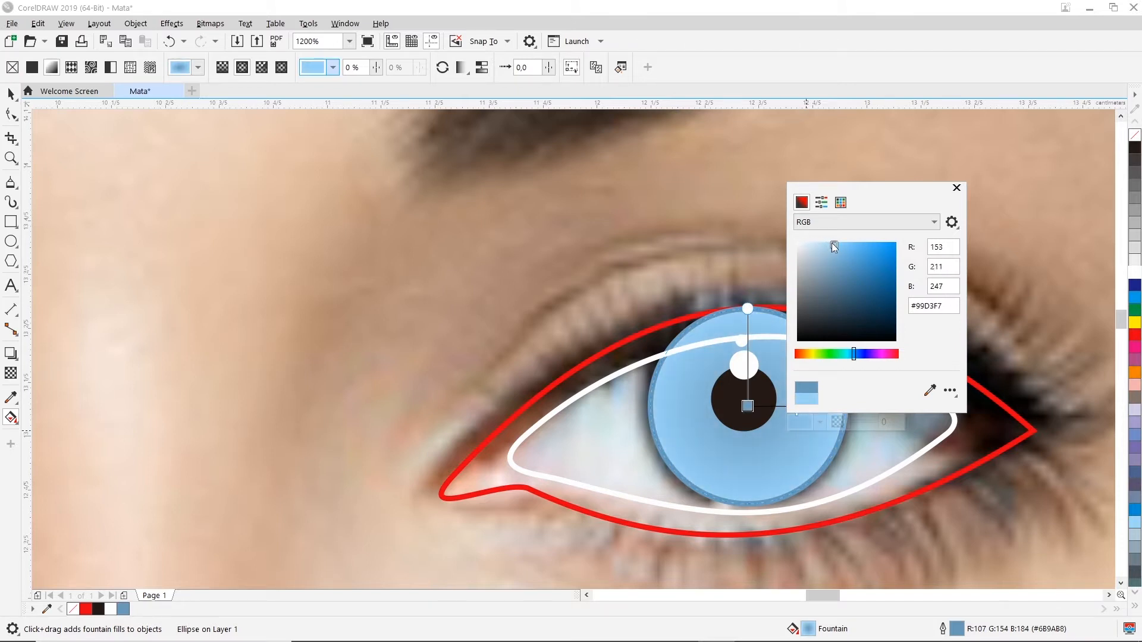
left_click(956, 188)
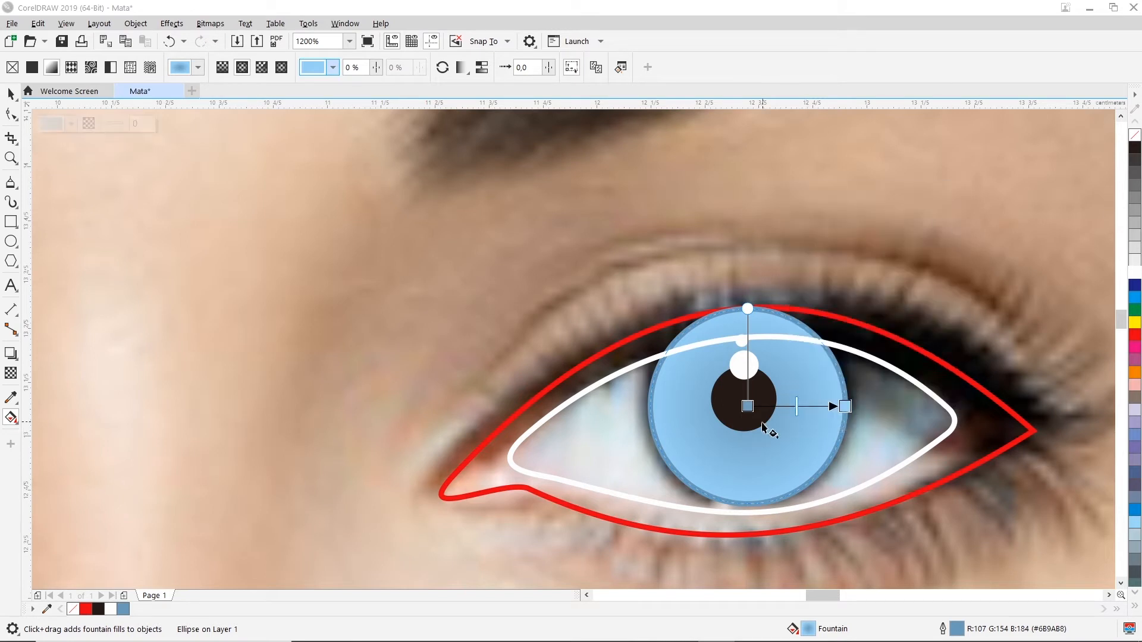
- Darken the iris gradient's centre colour to deep blue, C100 M84 Y56 K26
left_click(748, 406)
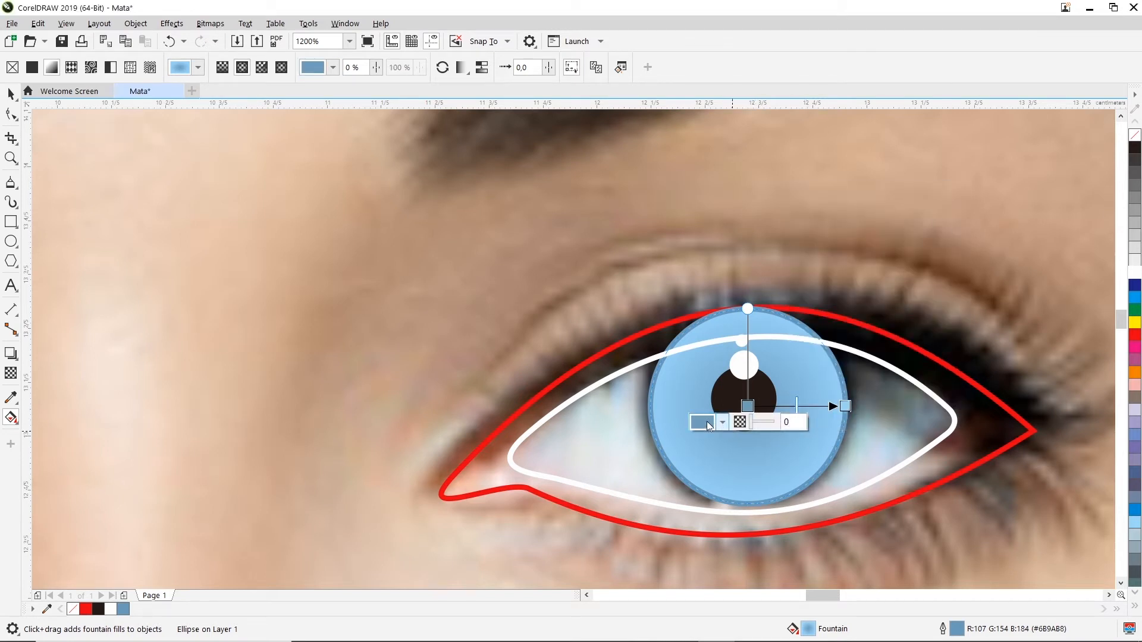
left_click(704, 423)
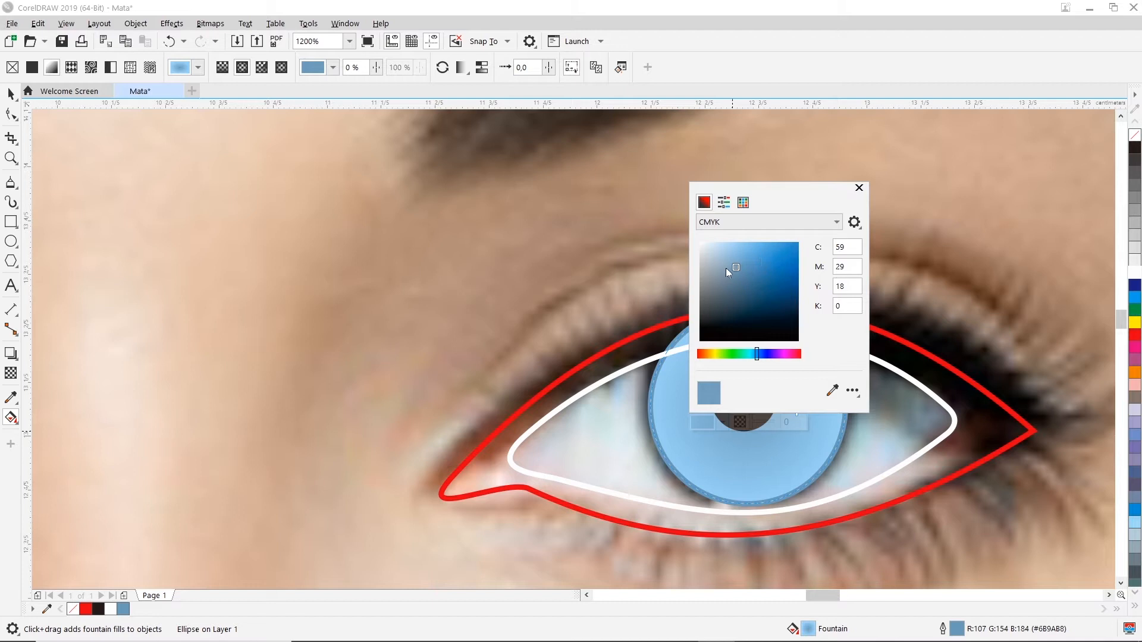
left_click_drag(737, 269, 770, 311)
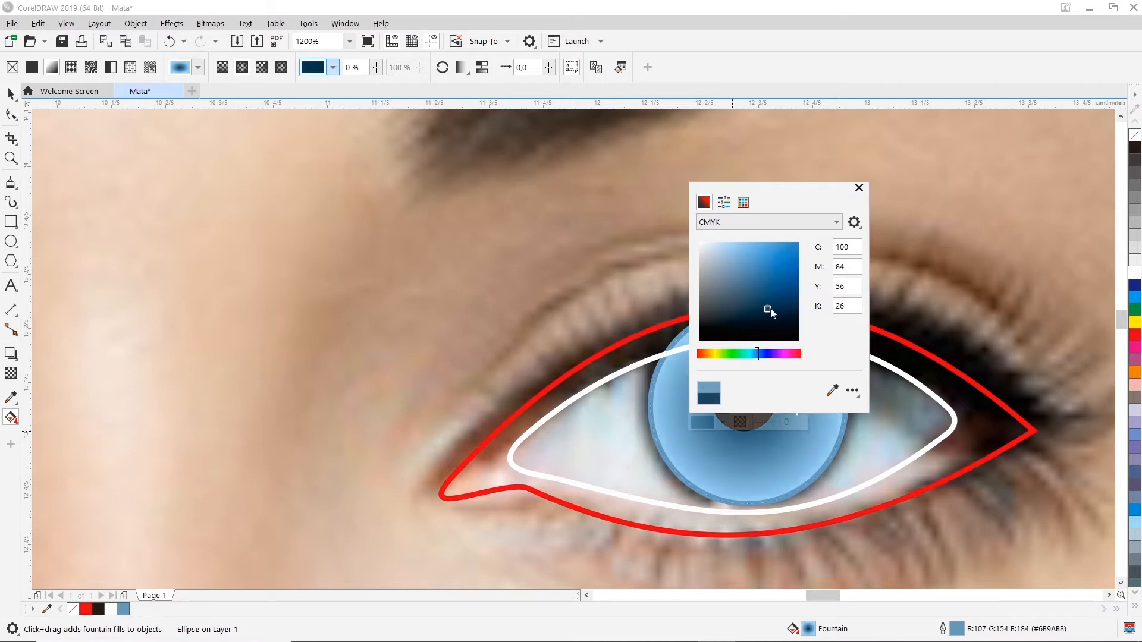
left_click(858, 188)
left_click(846, 389)
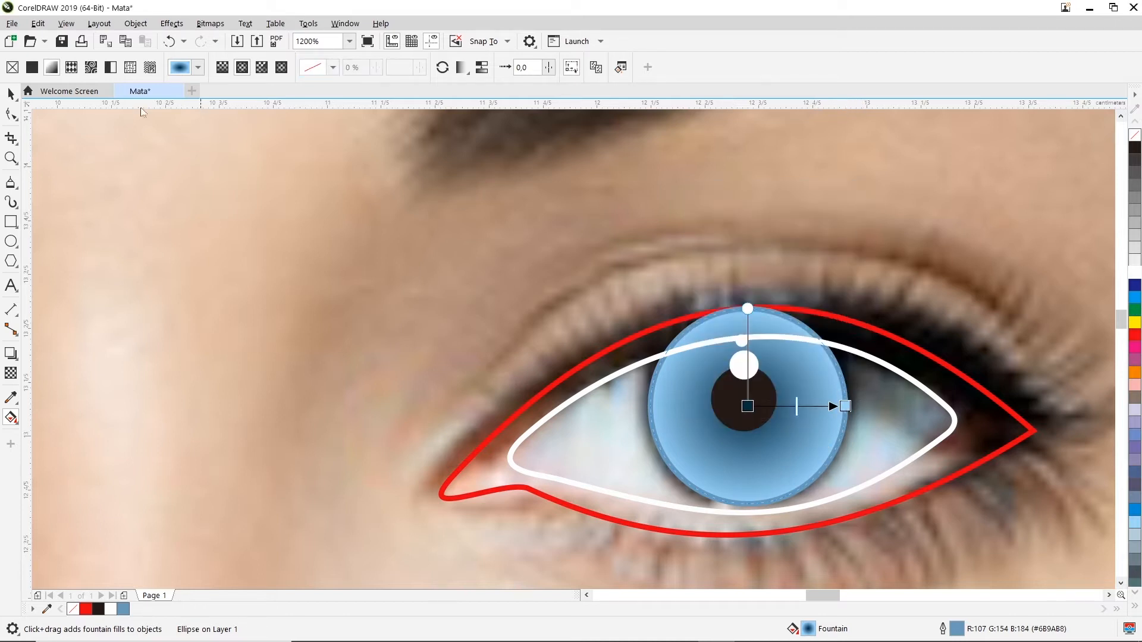
- Remove the outline from the gradient-filled iris circle and reselect the circle
left_click(10, 93)
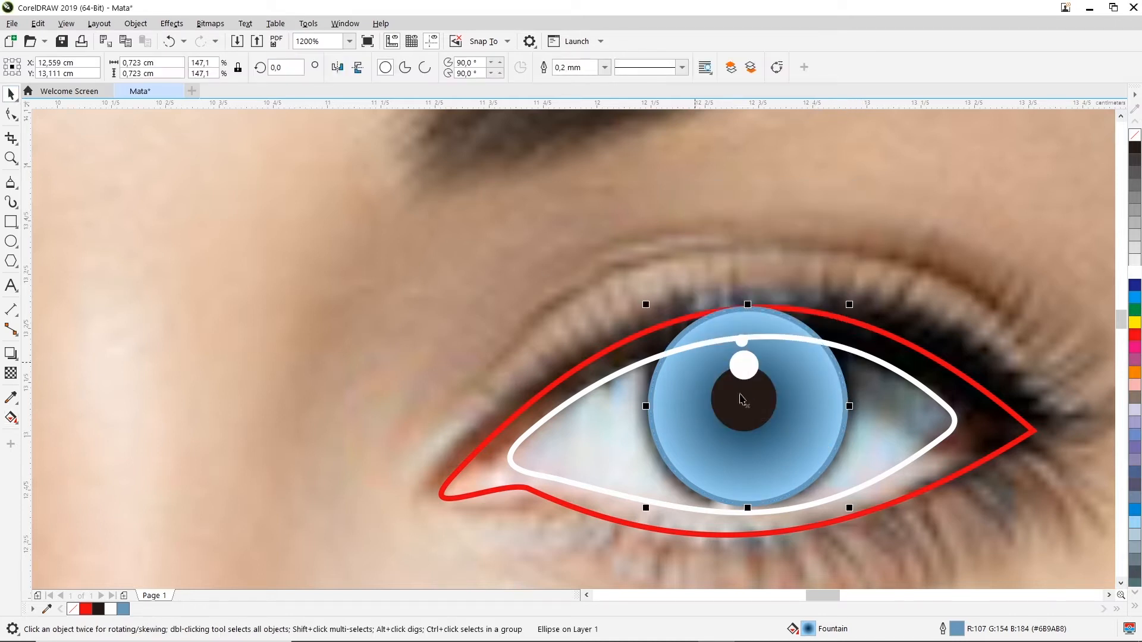
left_click(899, 295)
left_click(845, 387)
right_click(1134, 141)
left_click(964, 266)
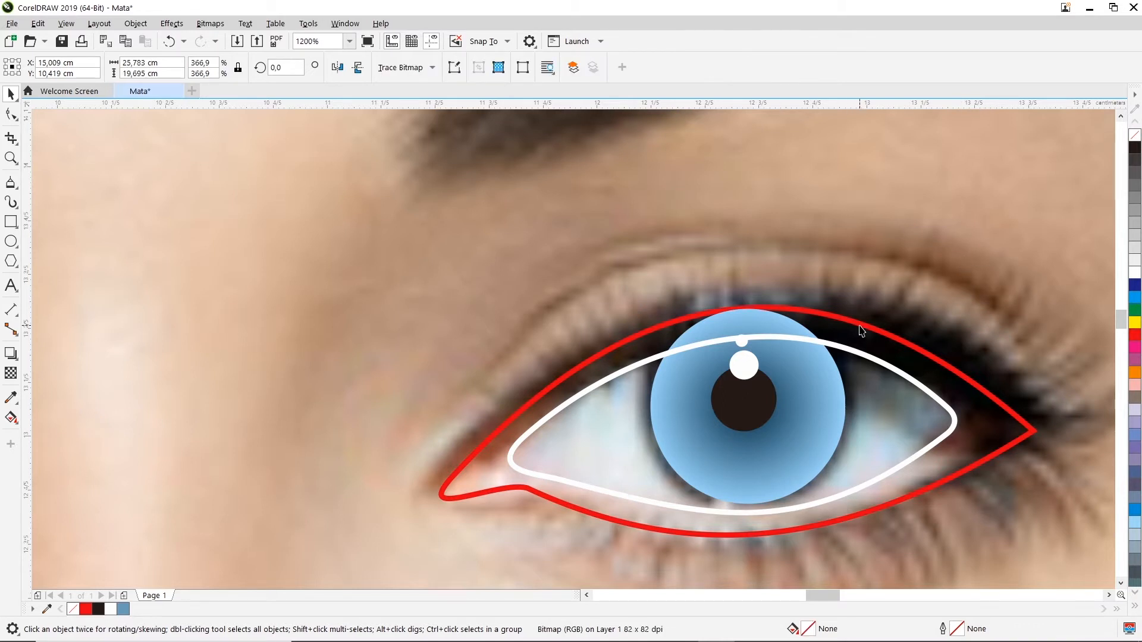
left_click(742, 314)
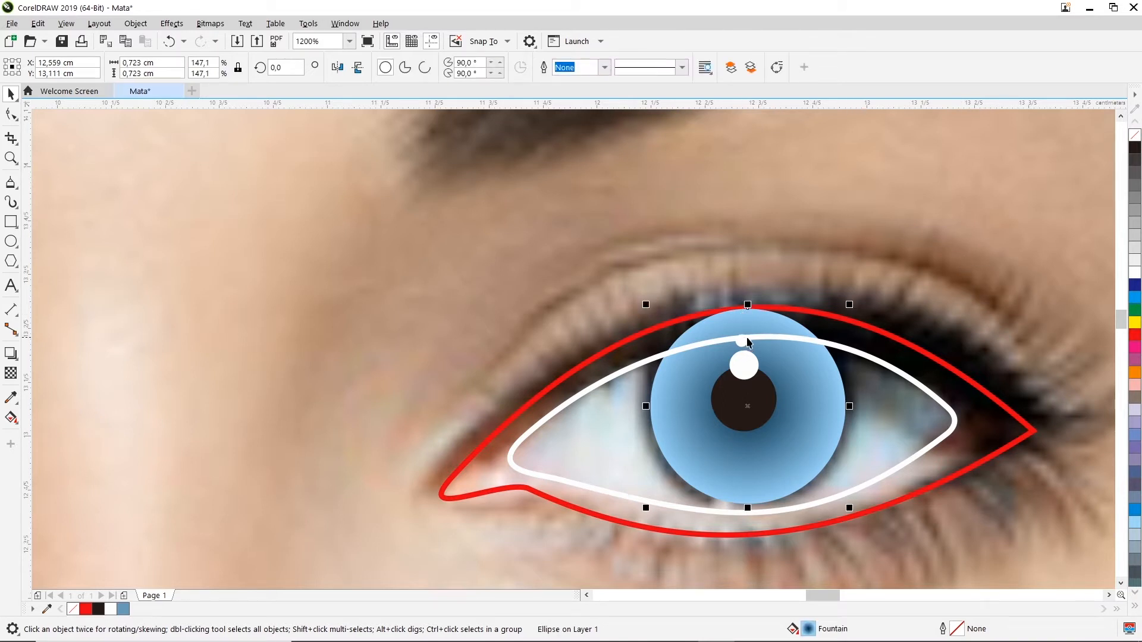
- Group the gradient iris circle, the dark pupil and the two white highlight circles into one object
left_click(824, 239)
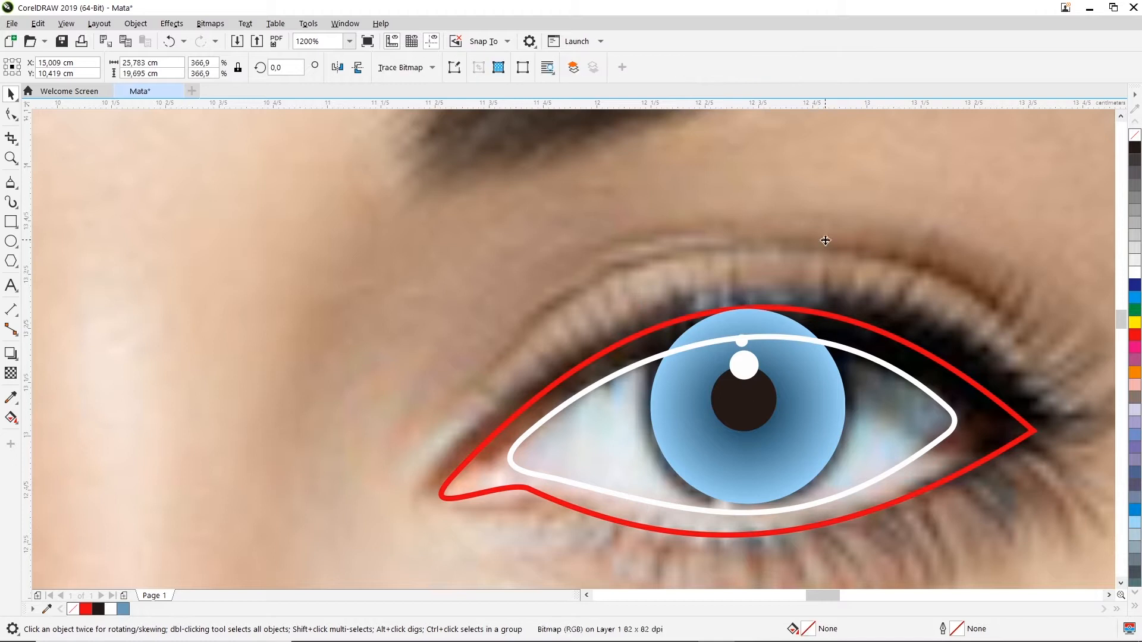
left_click(788, 322)
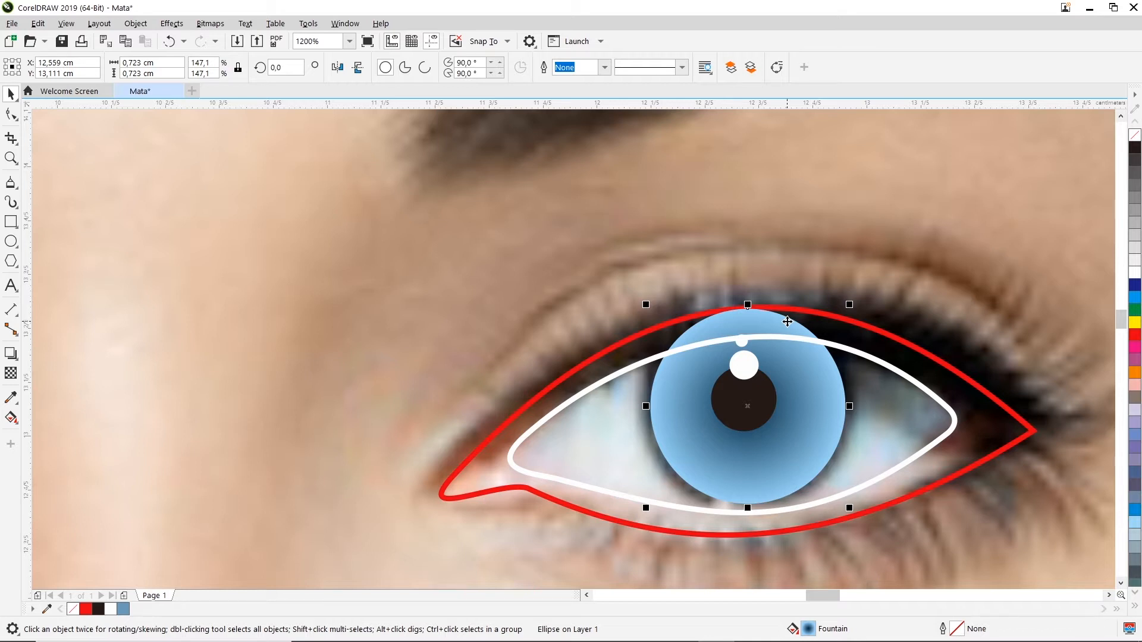
left_click(745, 351, "shift")
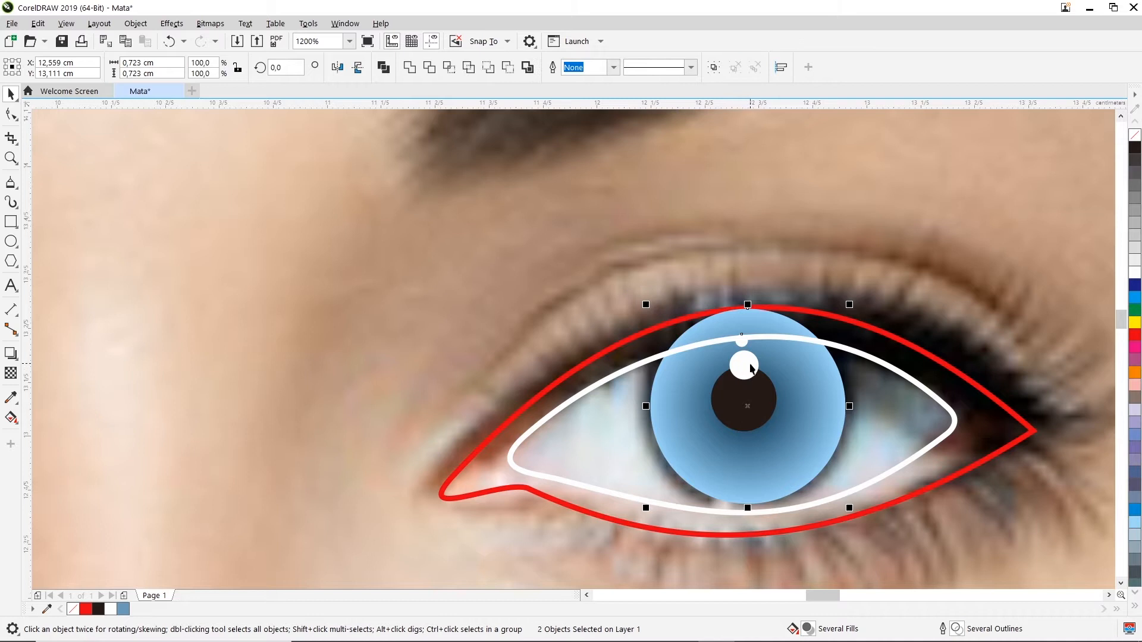
left_click(757, 364, "shift")
left_click(771, 384, "shift")
right_click(784, 386)
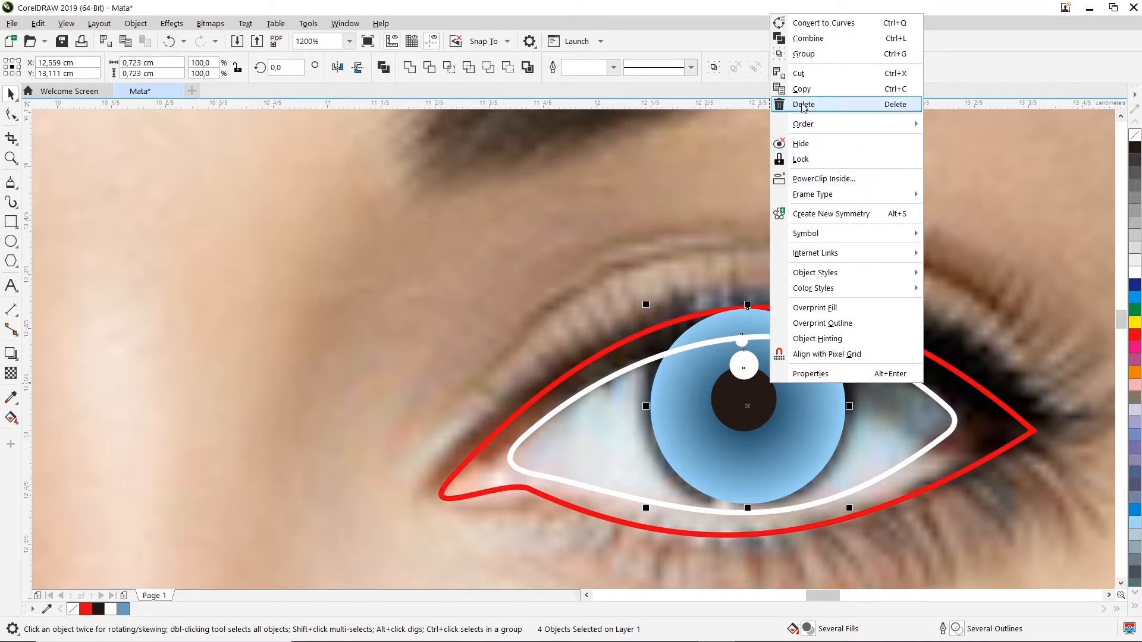
left_click(803, 53)
- Reposition the iris group over the photo's iris, centred at about X 12.551 cm, Y 13.109 cm
mouse_move(745, 407)
left_mouse_down()
mouse_move(881, 193)
mouse_move(421, 365)
mouse_move(403, 381)
mouse_move(757, 191)
mouse_move(653, 294)
mouse_move(746, 407)
left_mouse_up()
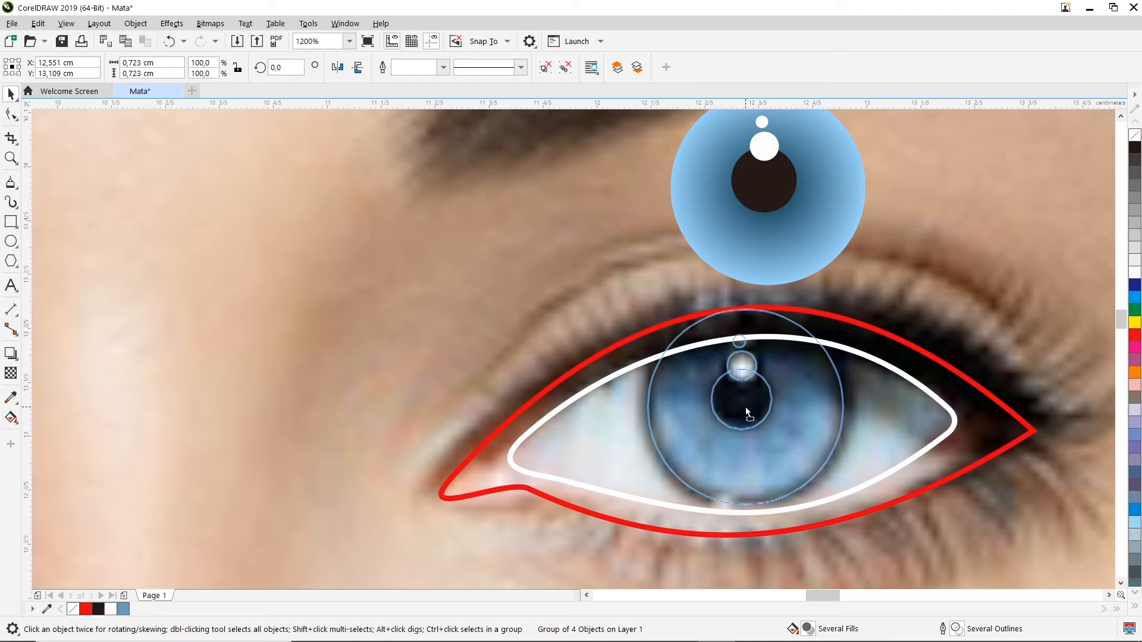
left_click_drag(747, 408, 746, 408)
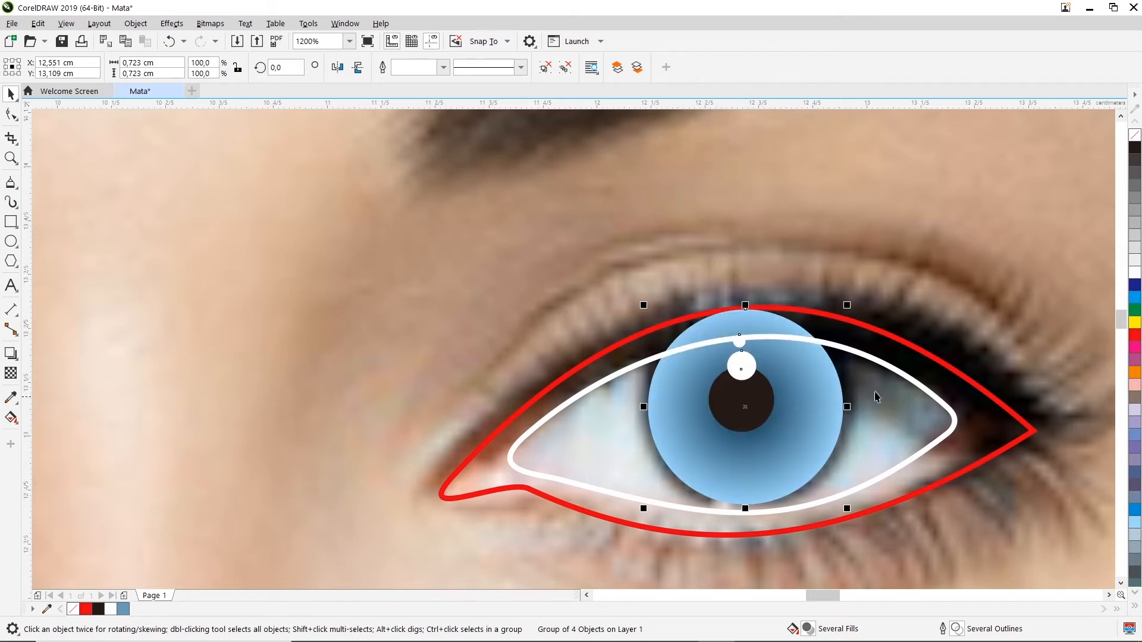
left_click(978, 286)
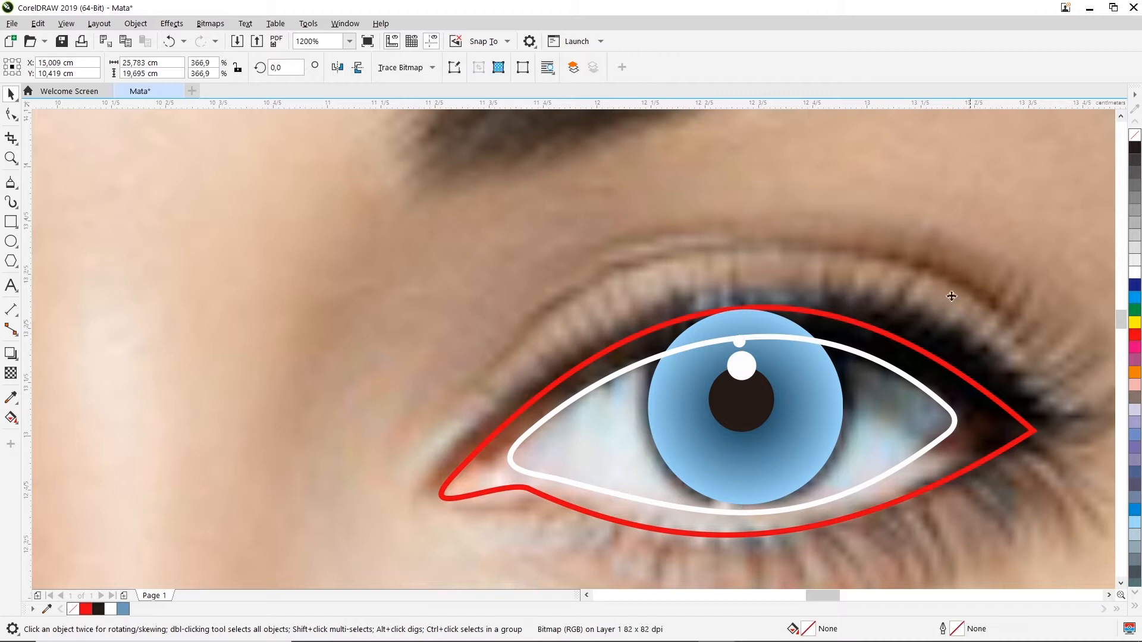
- Fill the inner white-outlined eye shape with white (C0 M0 Y0 K0)
left_click(904, 376)
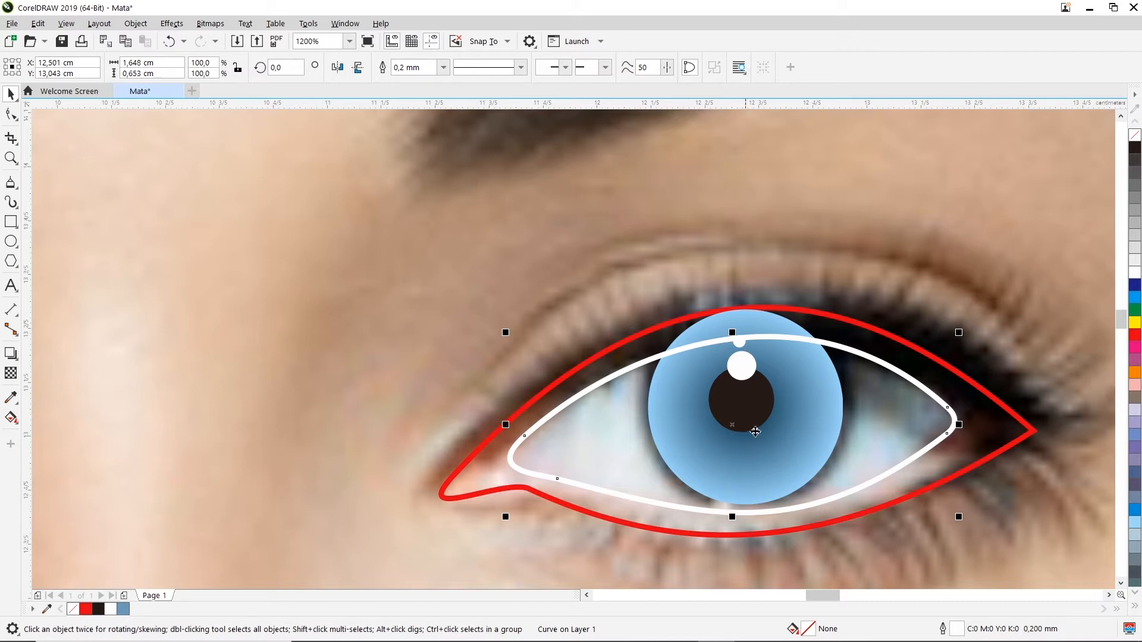
left_click(972, 287)
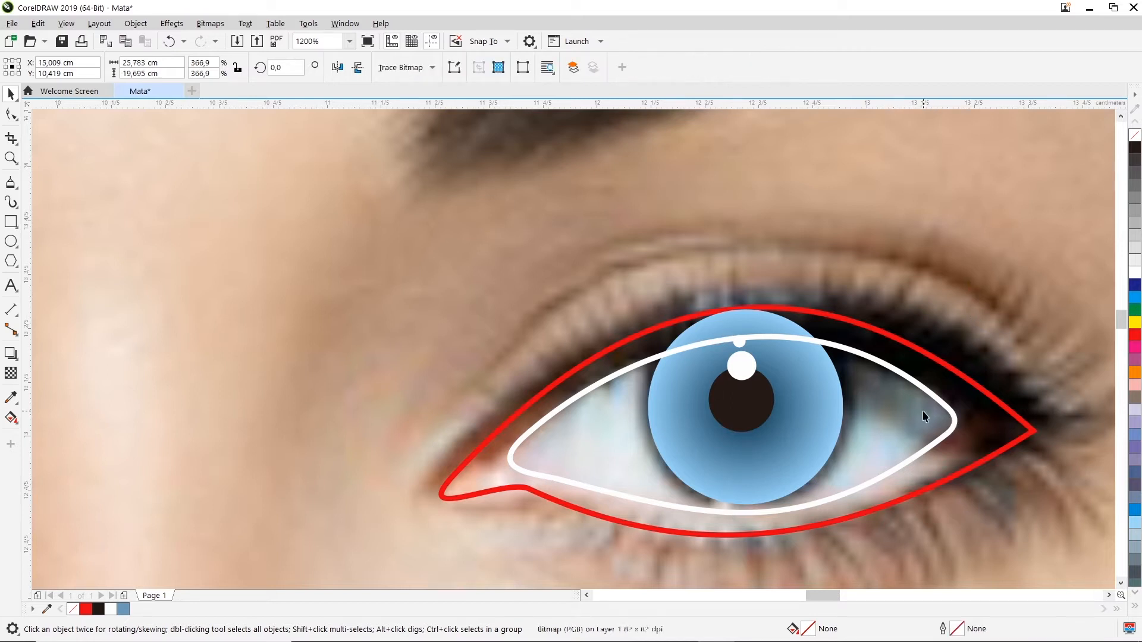
left_click(936, 402)
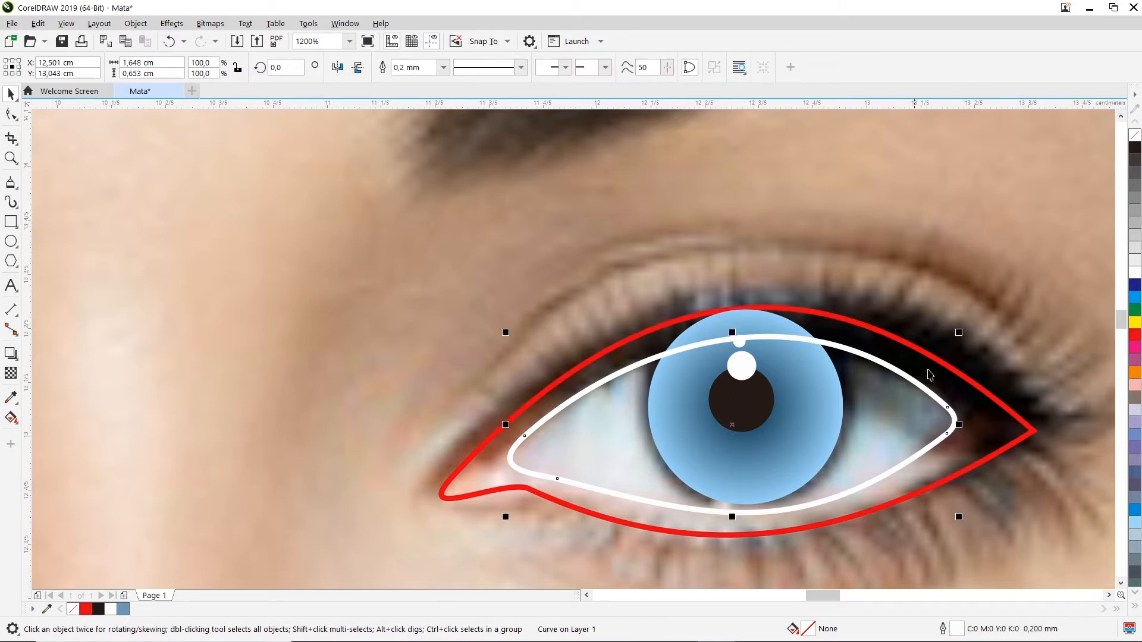
left_click(986, 289)
left_click(912, 380)
left_click(1135, 276)
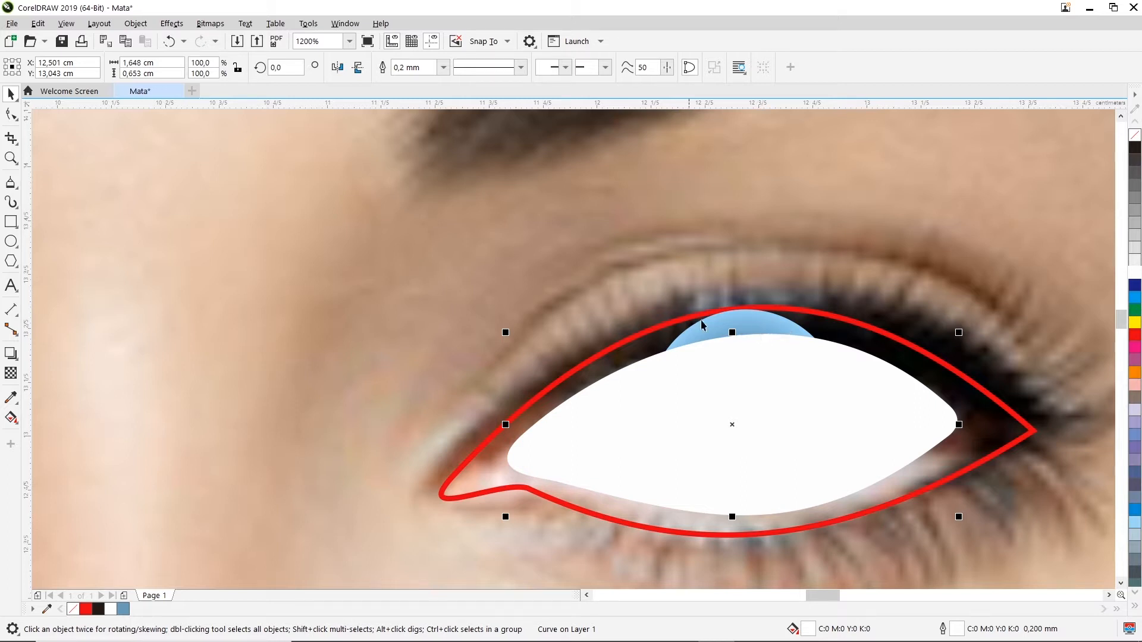
- Bring the iris group to the front of the page, above the white eye shape
left_click(810, 260)
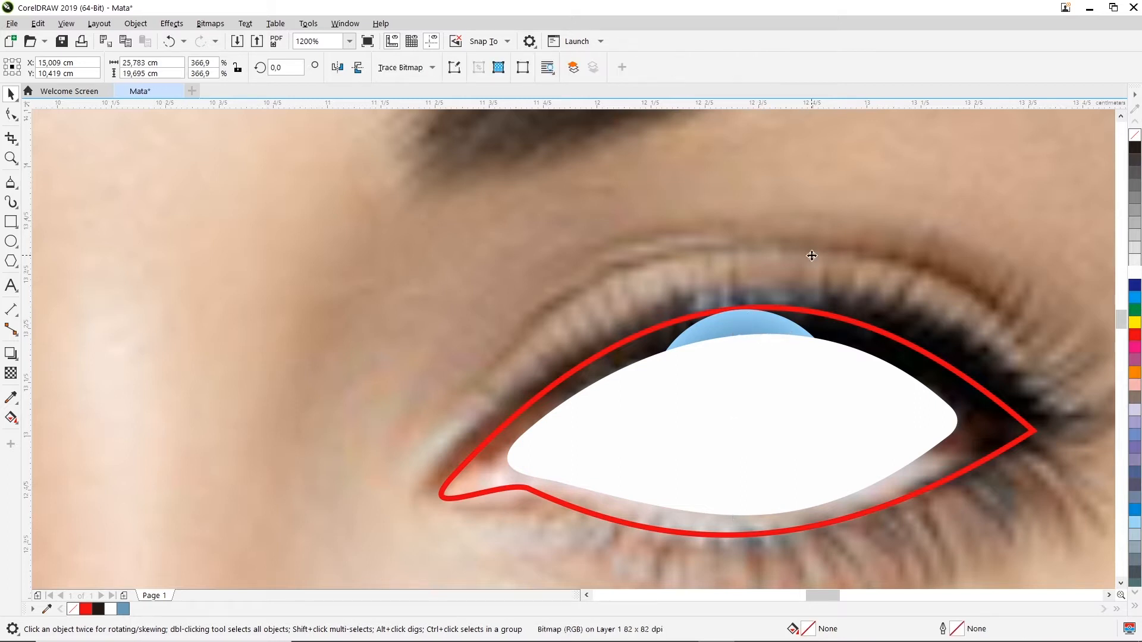
left_click(766, 317)
left_click(783, 295)
left_click(776, 320)
right_click(777, 319)
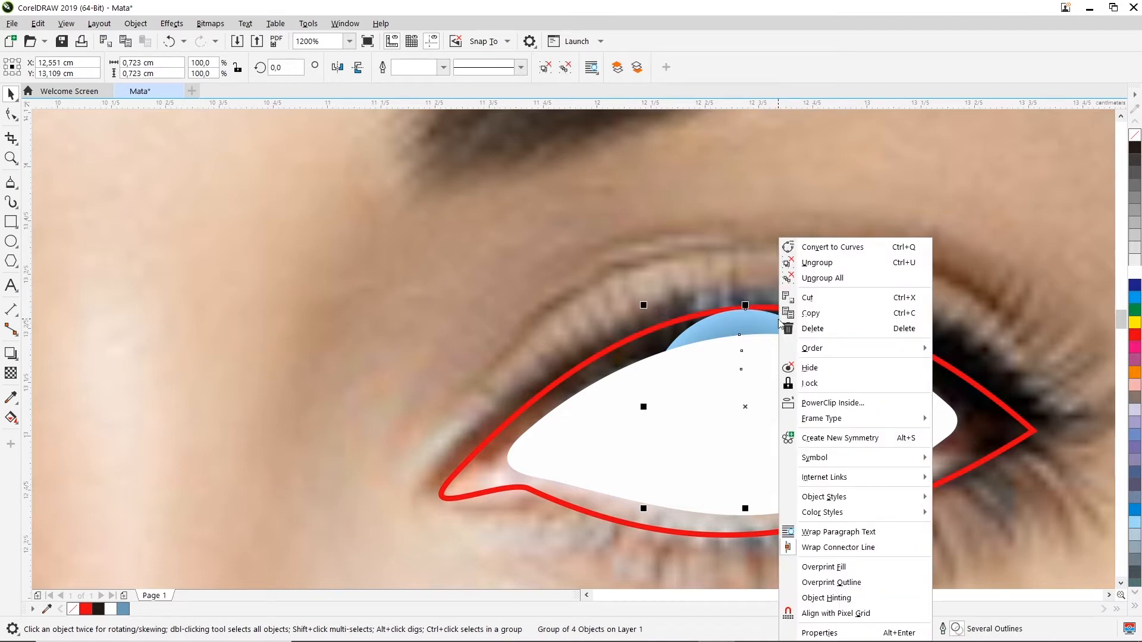
mouse_move(866, 350)
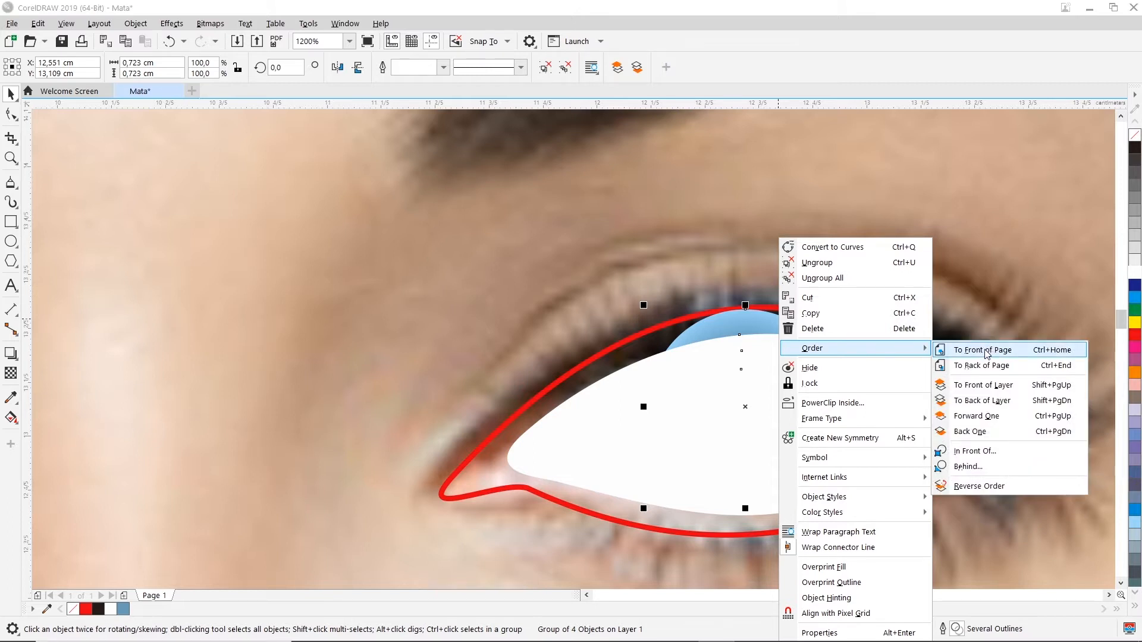
left_click(966, 356)
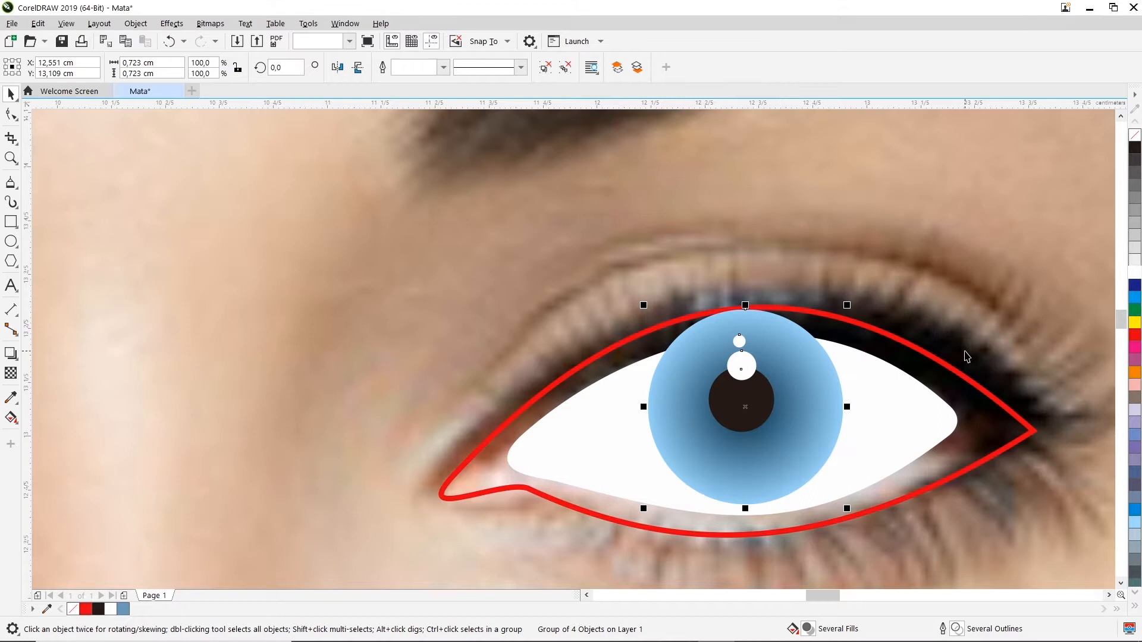
left_click(933, 282)
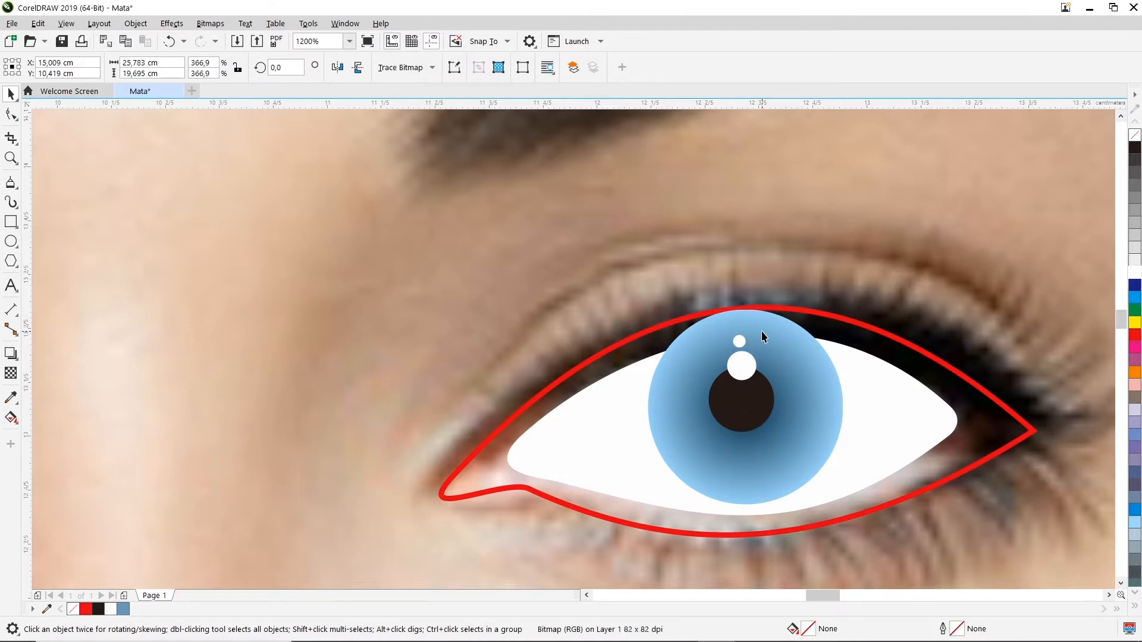
- Move the iris group slightly down within the white eye shape, to about X 12.553 cm, Y 13.087 cm
left_click(761, 331)
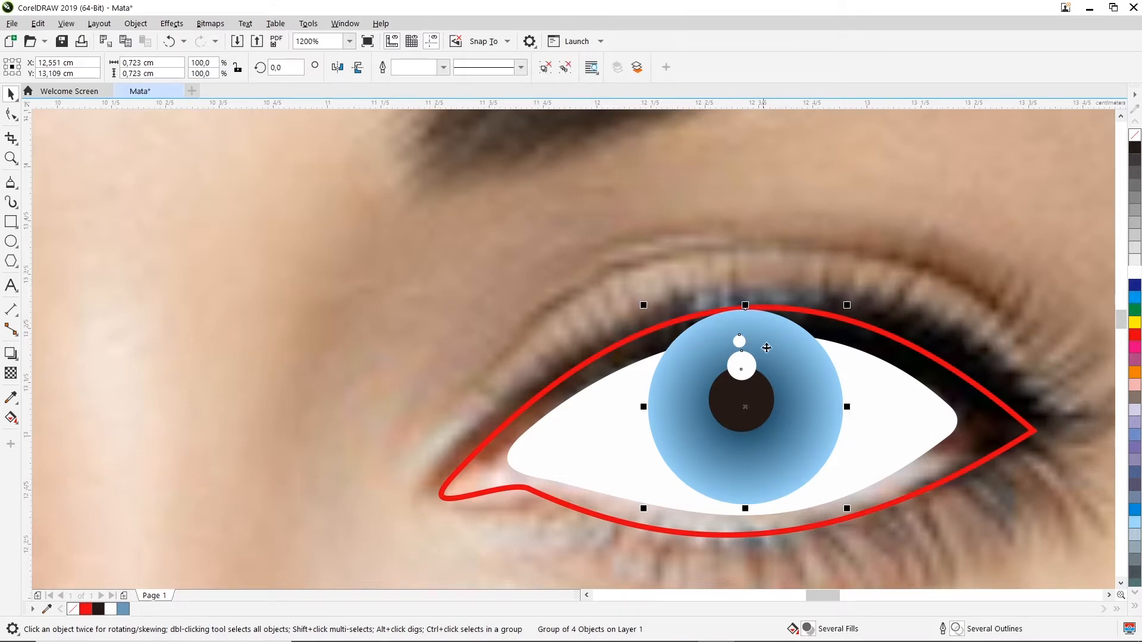
left_click(907, 297)
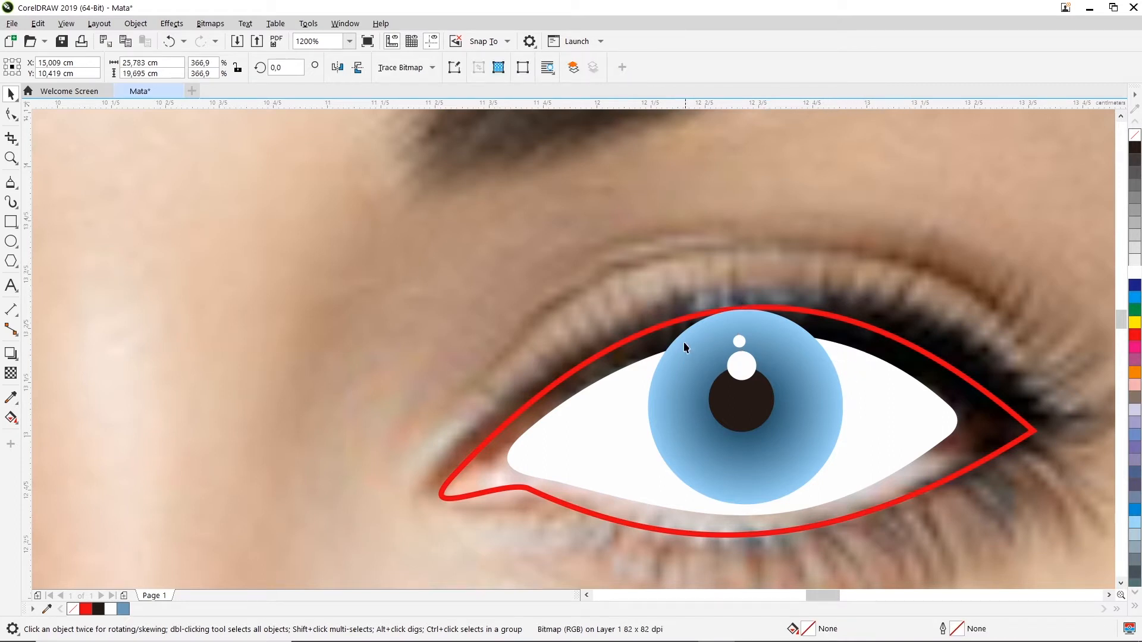
left_click(666, 355)
left_click(666, 354, "alt")
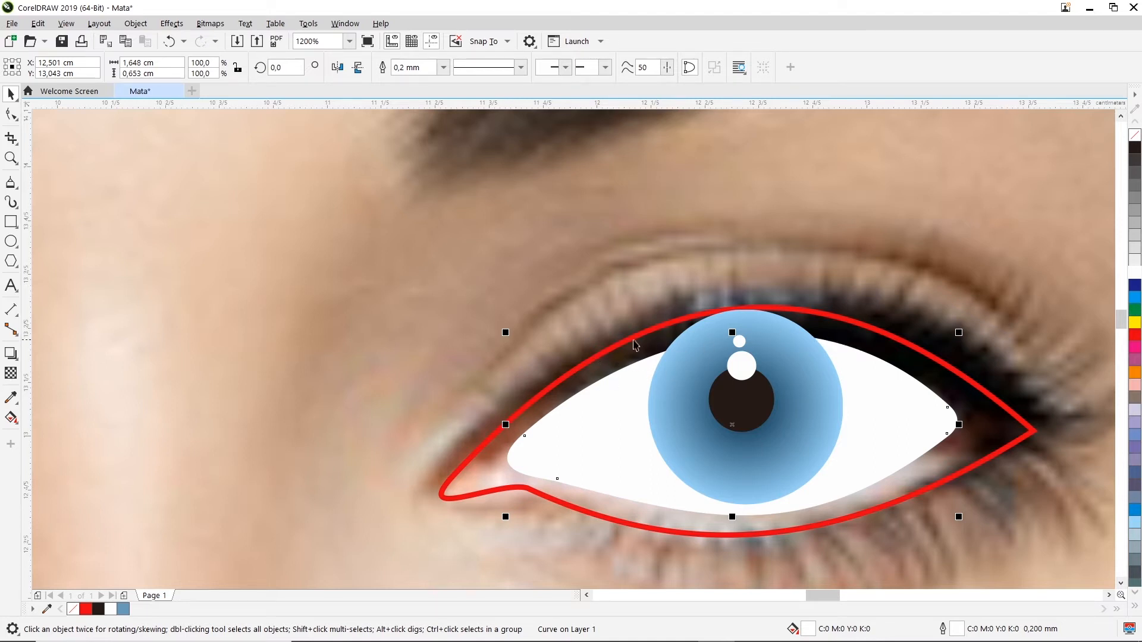
left_click(777, 328)
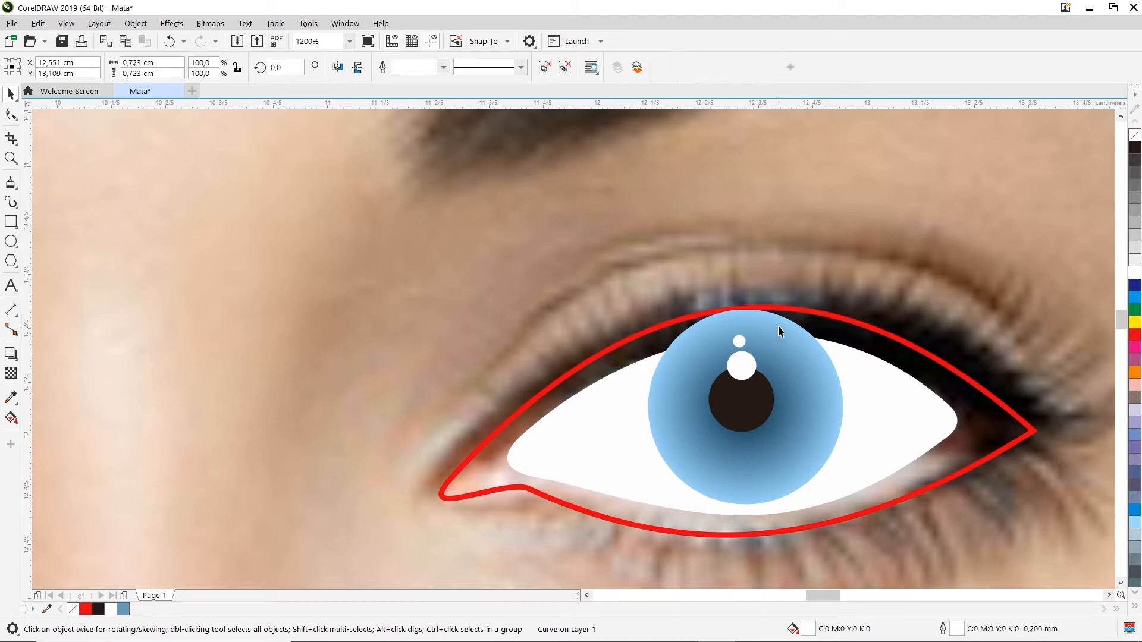
left_click(912, 294)
left_click(818, 364)
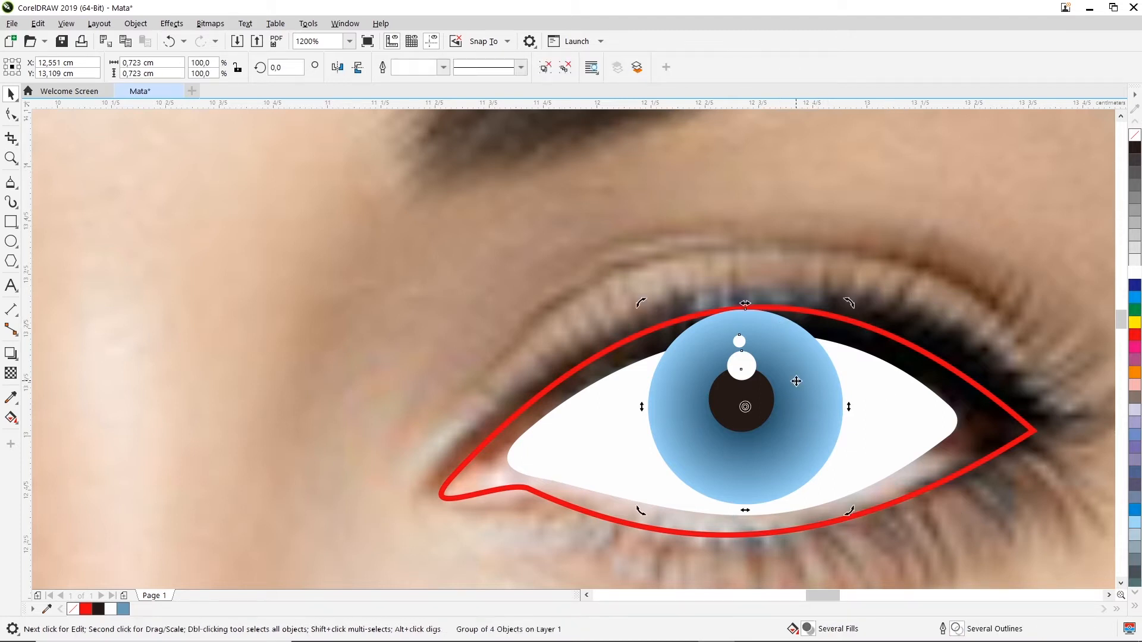
left_click_drag(795, 365, 795, 371)
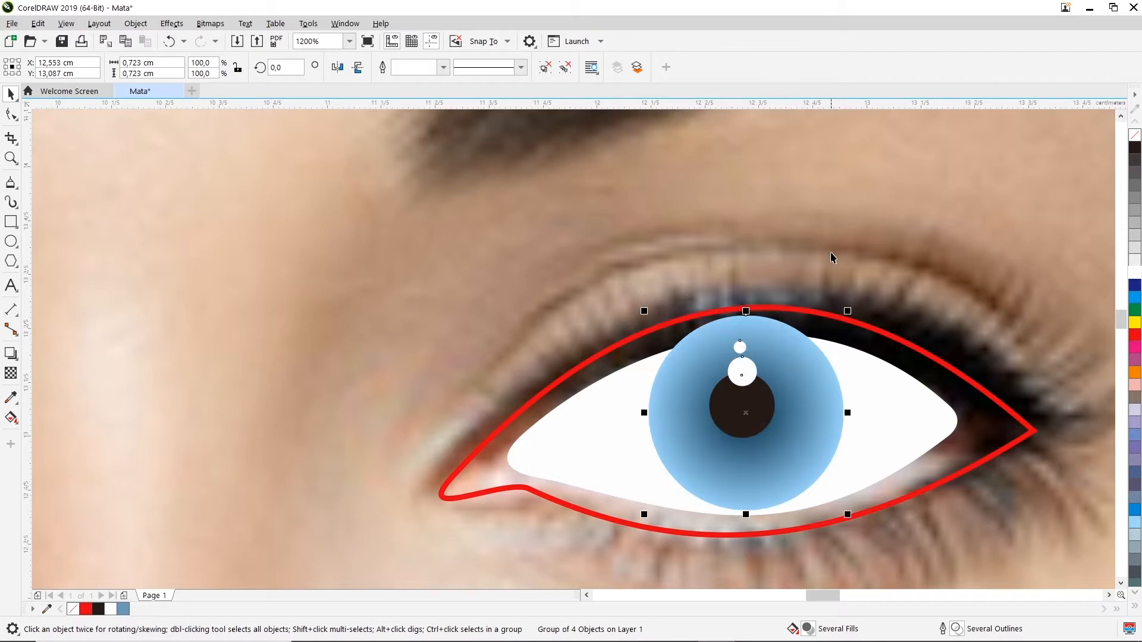
left_click(524, 434)
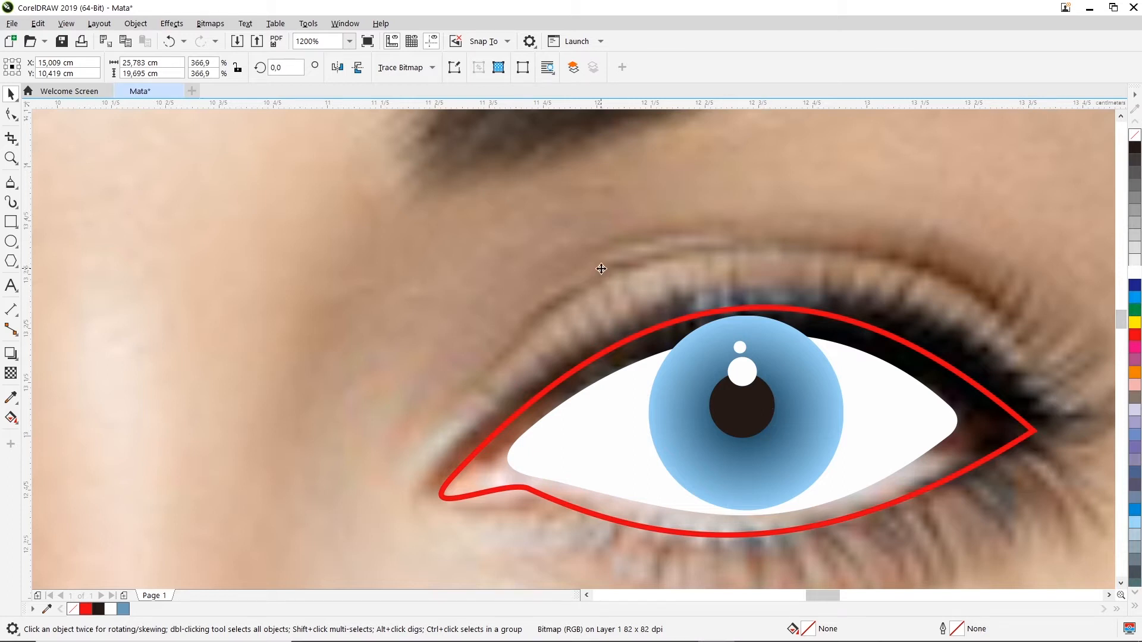
scroll(631, 301, "down", 2)
scroll(698, 353, "up", 2)
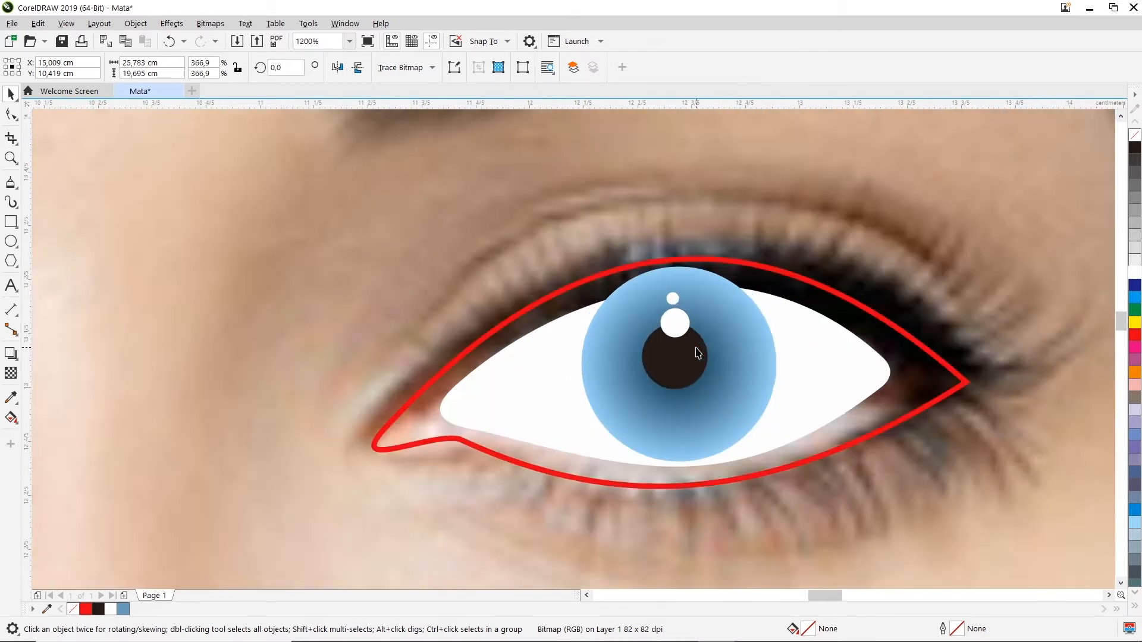
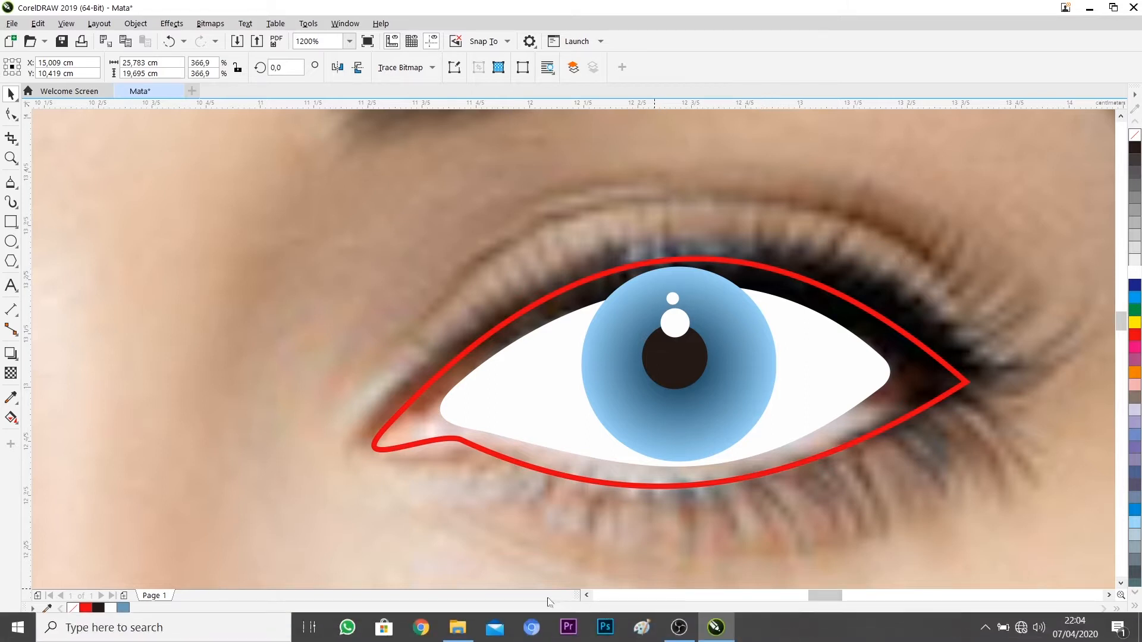
- Switch to File Explorer and try to bring "eyelash-extensions-cosmetics-clip-art-digital-flyers (1)" from the "desain mata bulu mata alis" folder into the CorelDRAW drawing
mouse_move(465, 631)
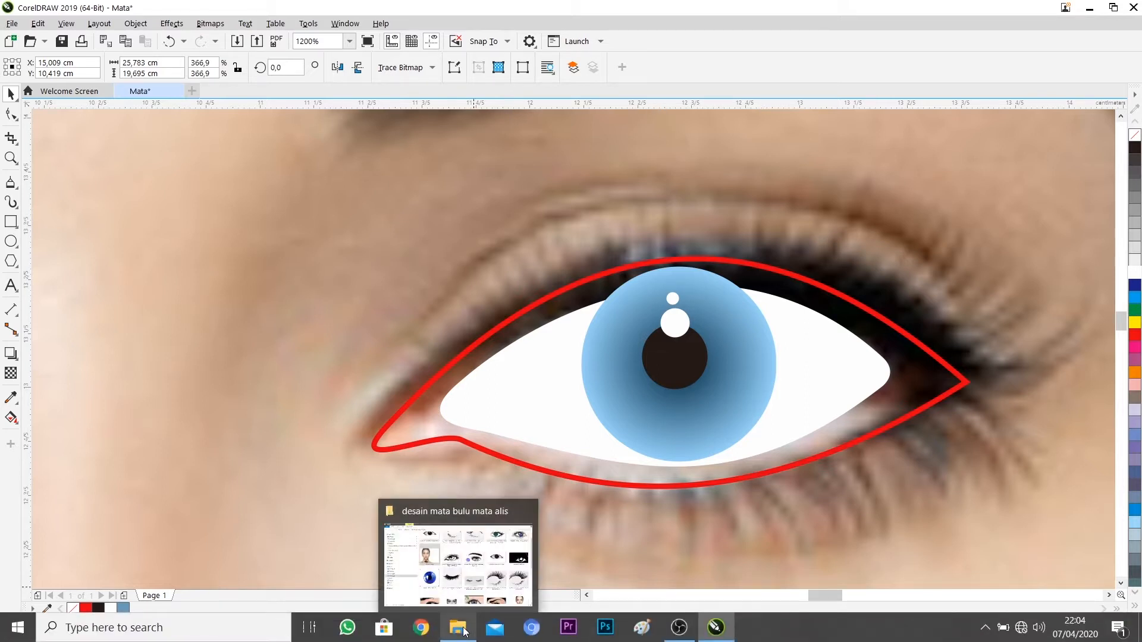
left_click(468, 593)
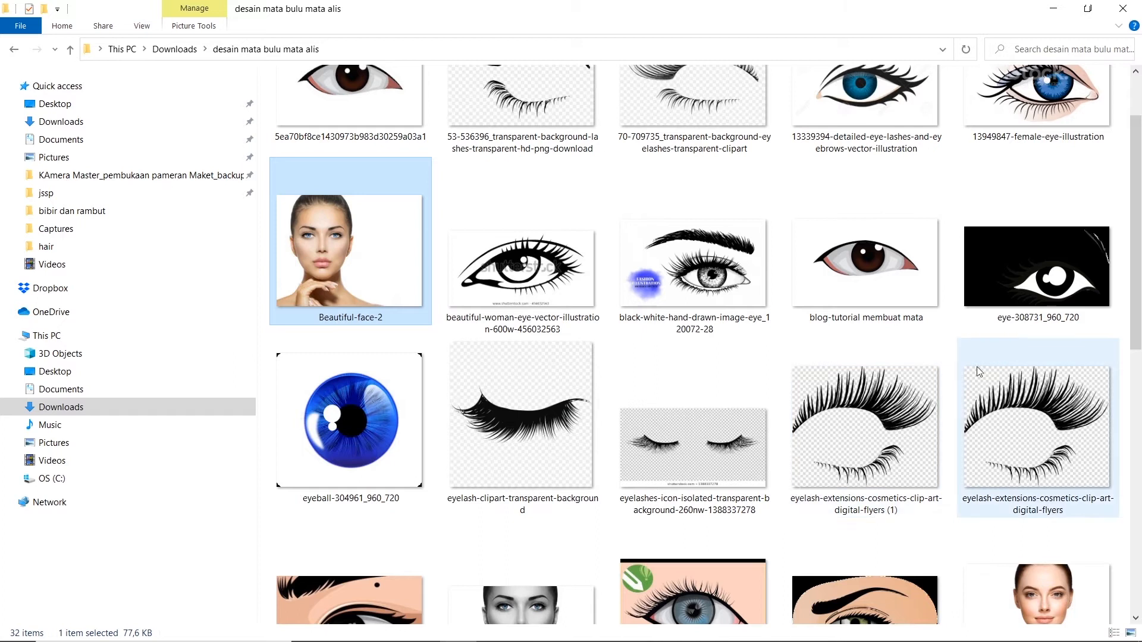
scroll(915, 262, "up", 2)
scroll(693, 357, "down", 5)
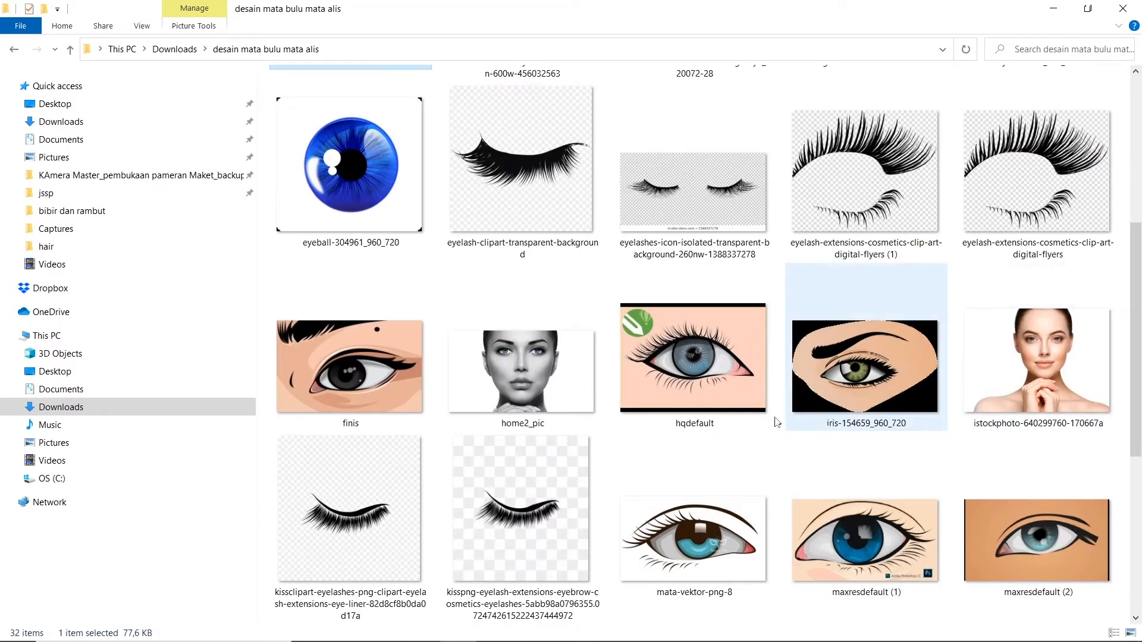
scroll(799, 230, "up", 5)
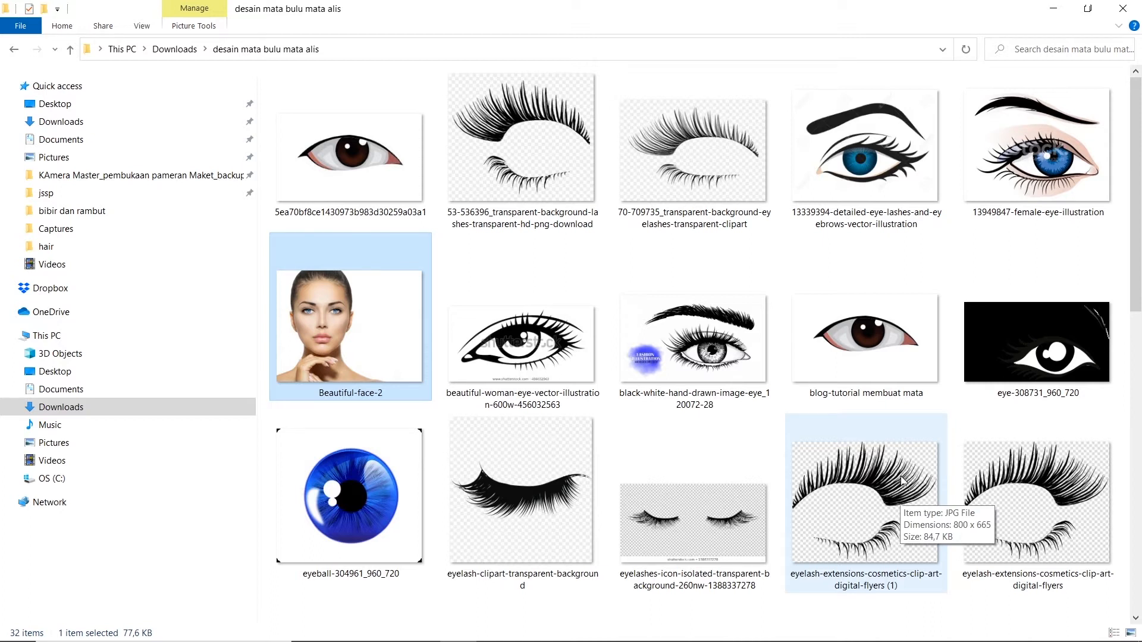
left_click(859, 471)
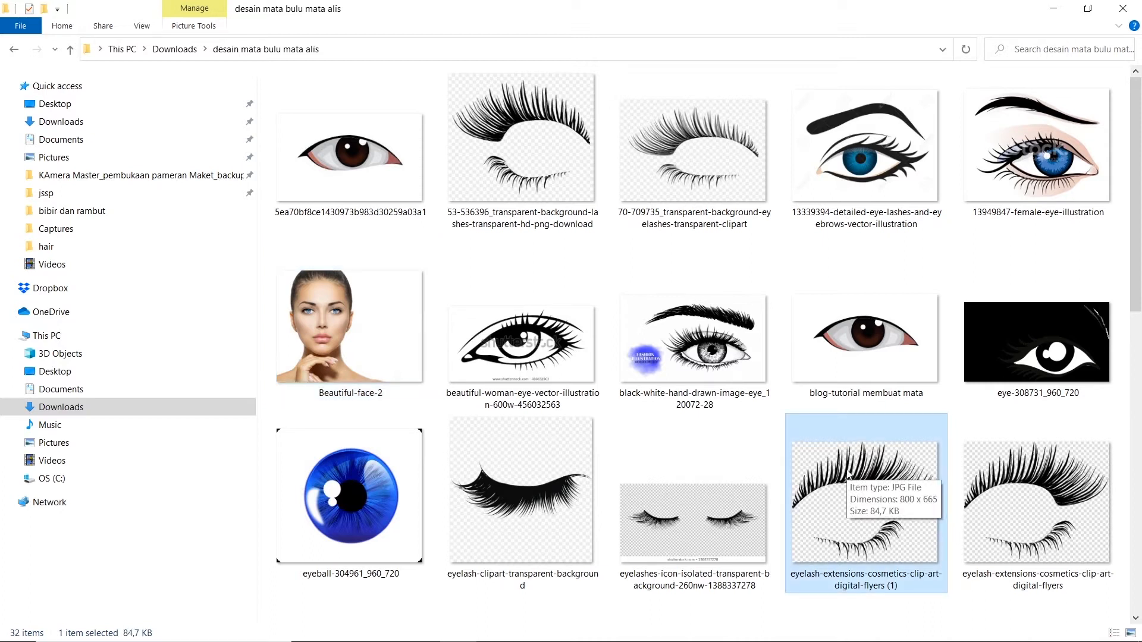
left_click_drag(850, 470, 919, 257)
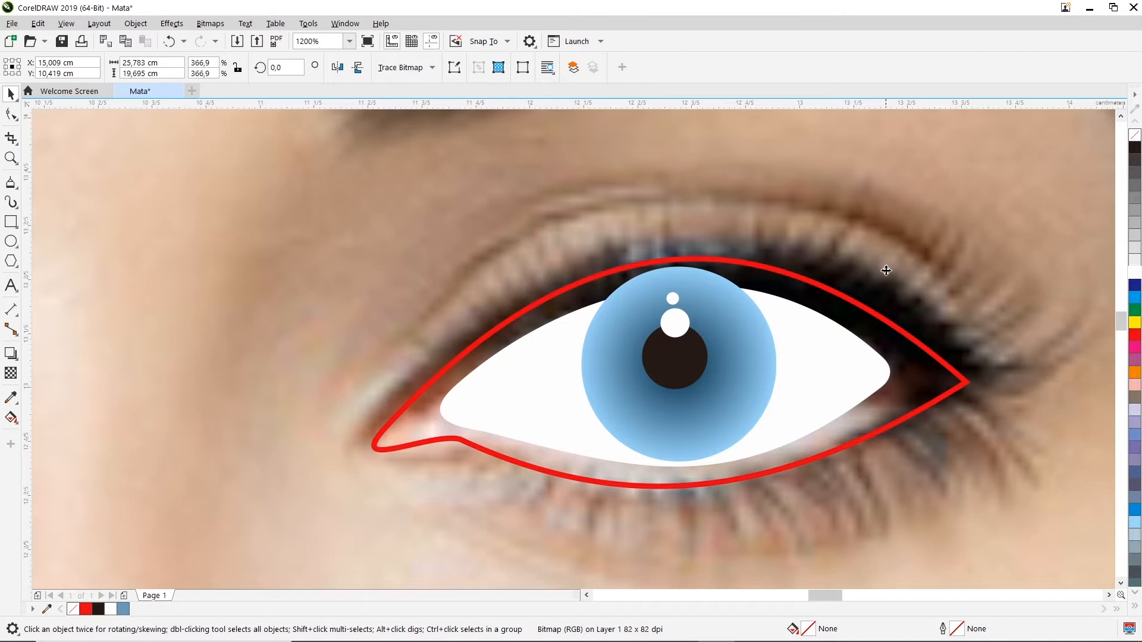
- Try moving the face photo off the page beside the traced eye, undo the move and deselect the photo
scroll(888, 271, "down", 4)
scroll(891, 274, "down", 3)
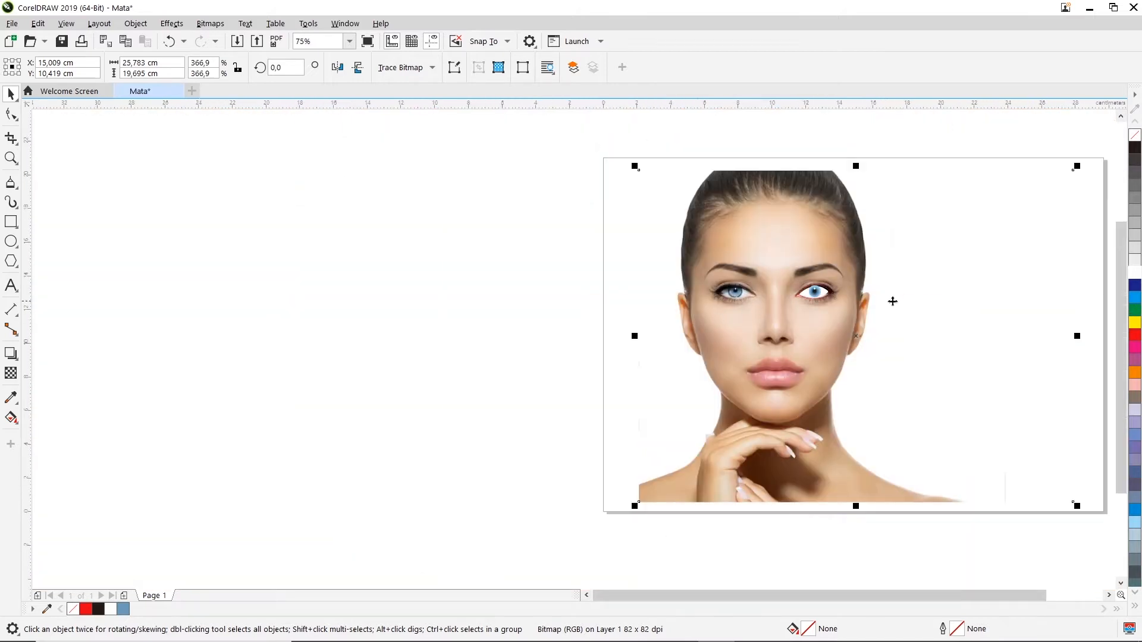
scroll(850, 294, "up", 5)
scroll(798, 294, "down", 4)
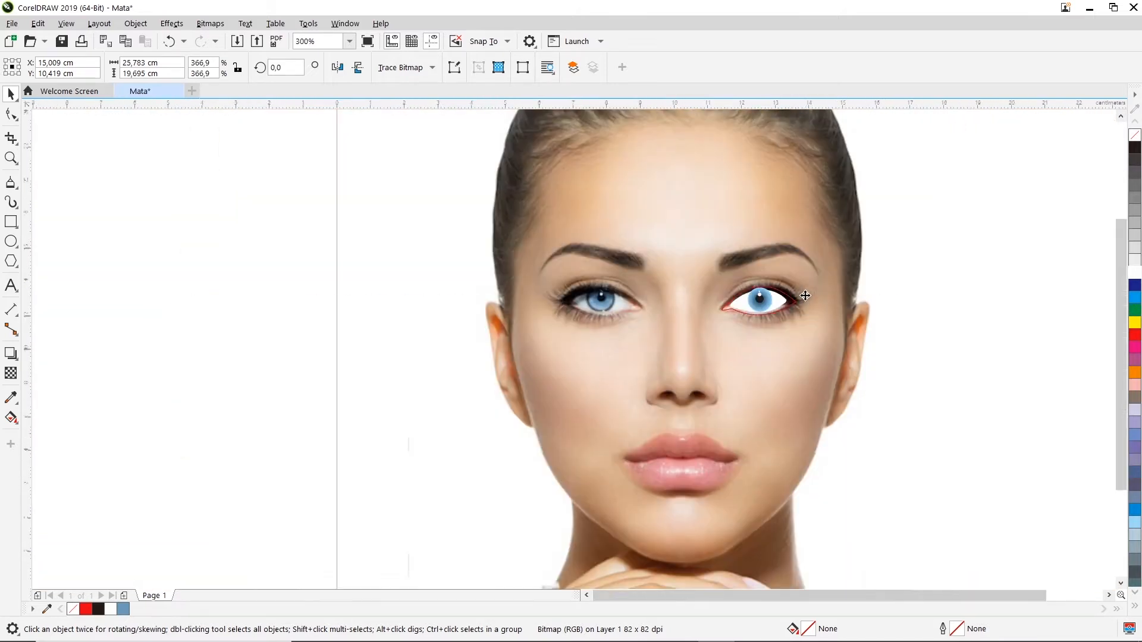
left_click_drag(825, 278, 401, 279)
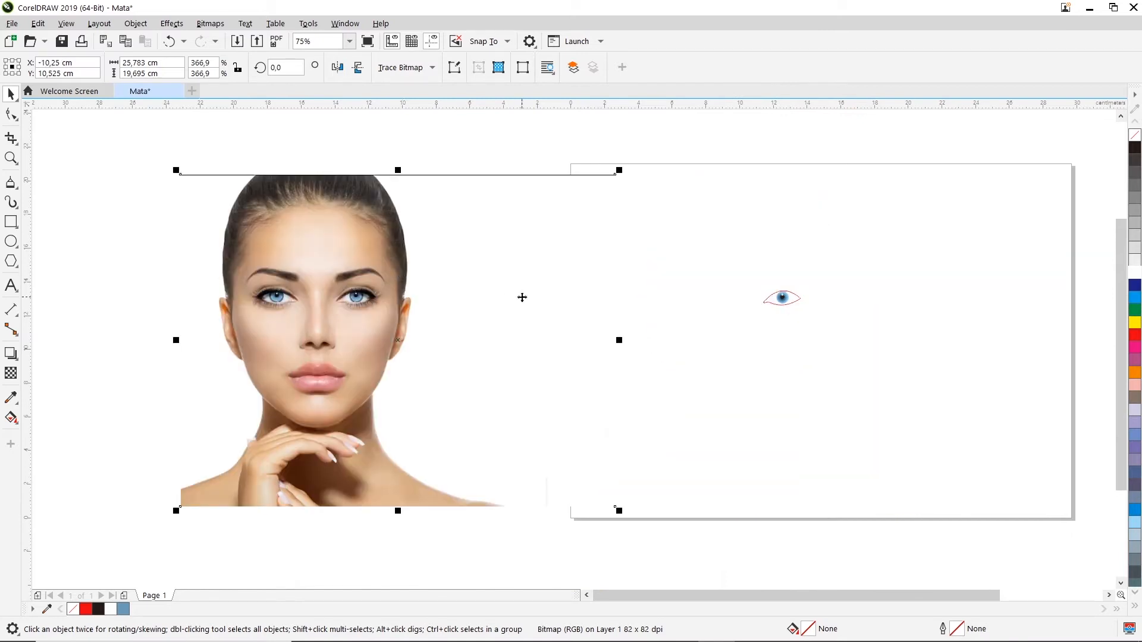
key("ctrl+z")
left_click(411, 257)
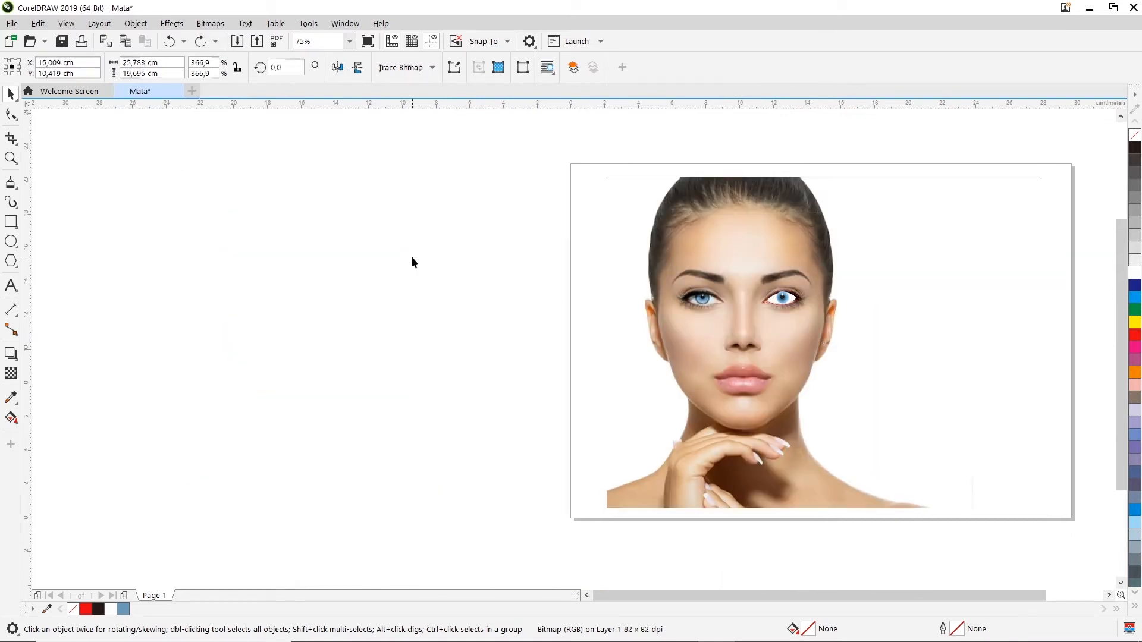
- Switch to File Explorer and bring the eyelash reference image into the drawing, placing it beside the page
scroll(814, 295, "up", 6)
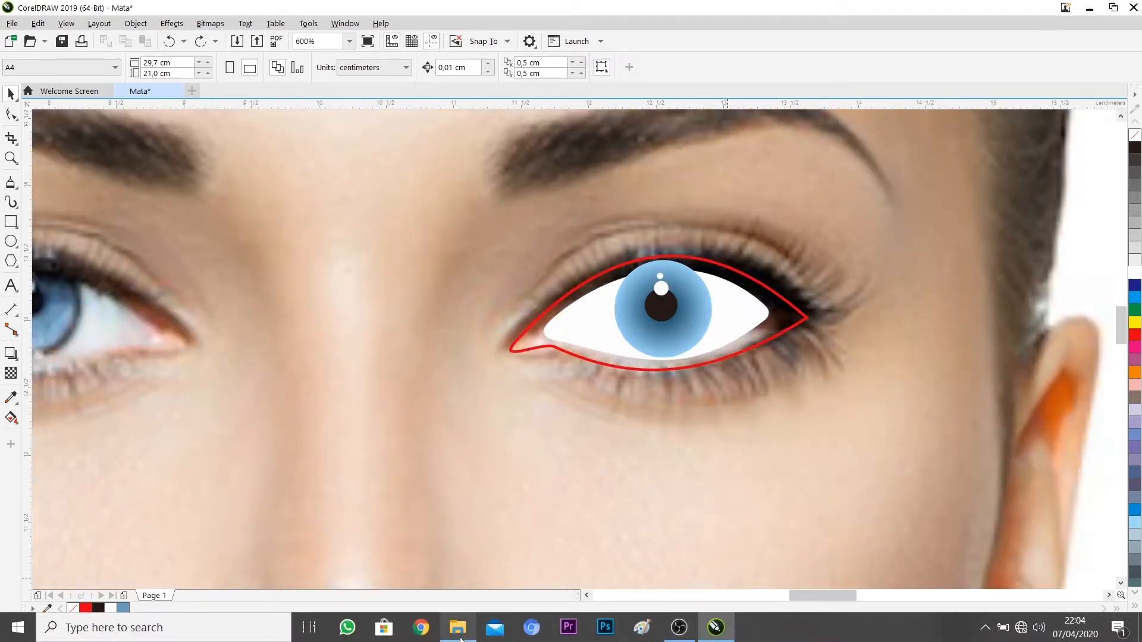
left_click(458, 627)
left_click_drag(865, 256, 304, 325)
scroll(898, 383, "down", 3)
left_click(446, 271)
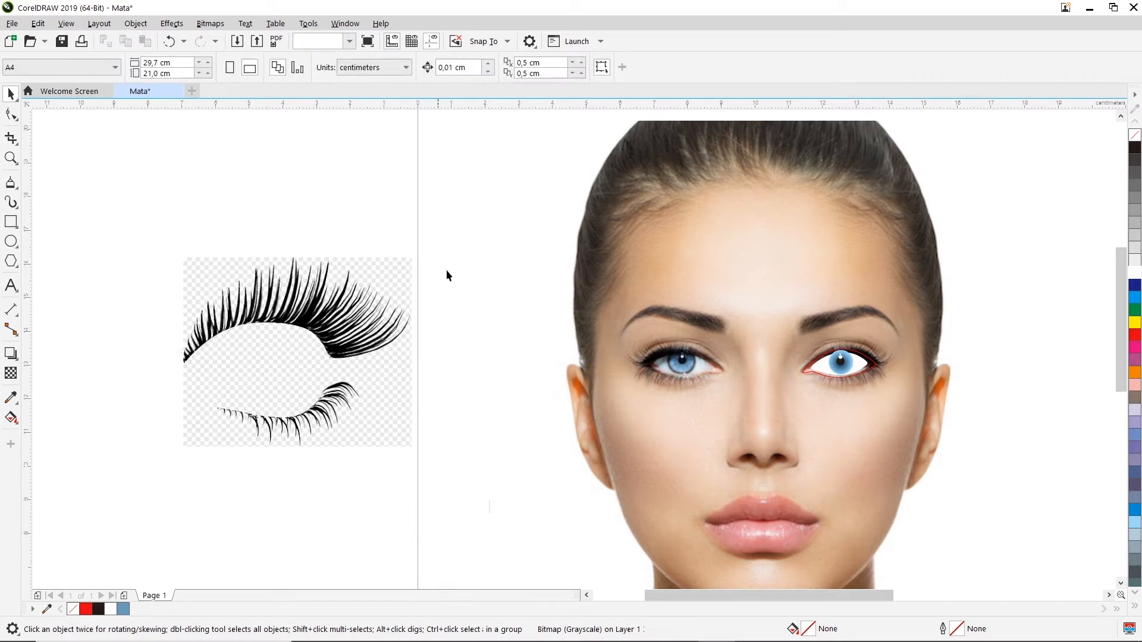
left_click(351, 318)
right_click(330, 274)
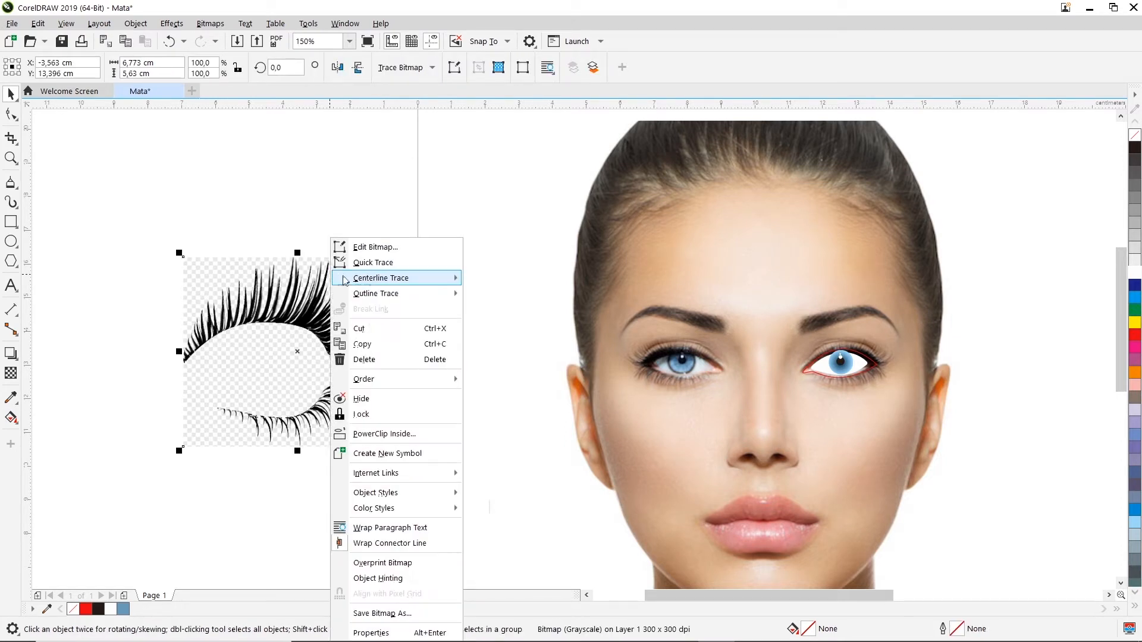
left_click(278, 187)
key("Escape")
left_click(214, 270)
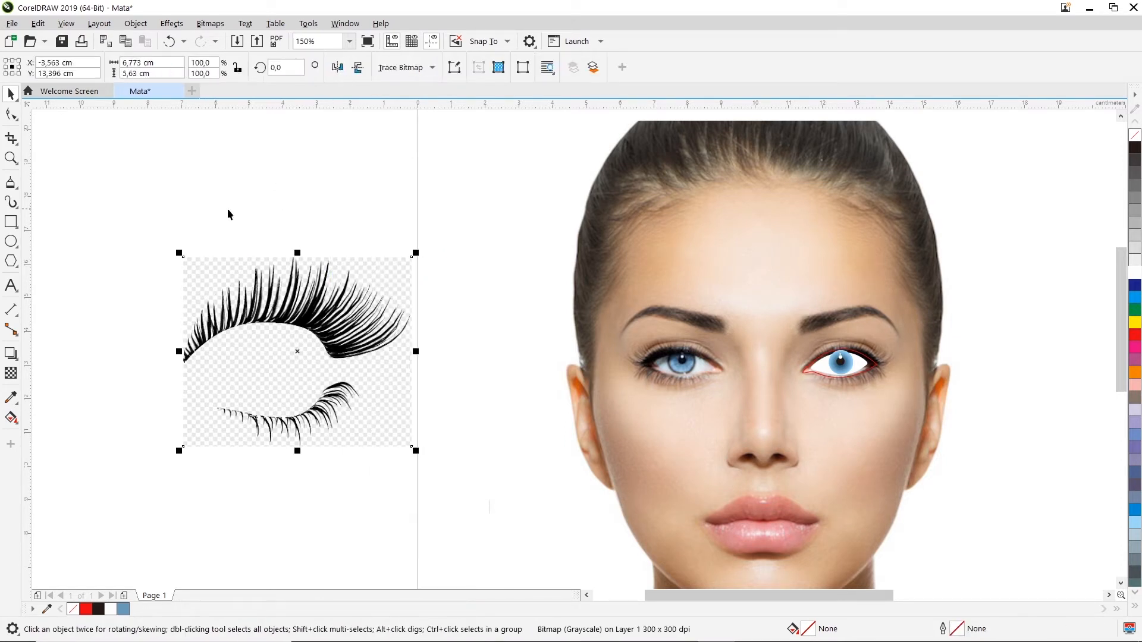
key("Escape")
left_click(325, 300)
right_click(351, 285)
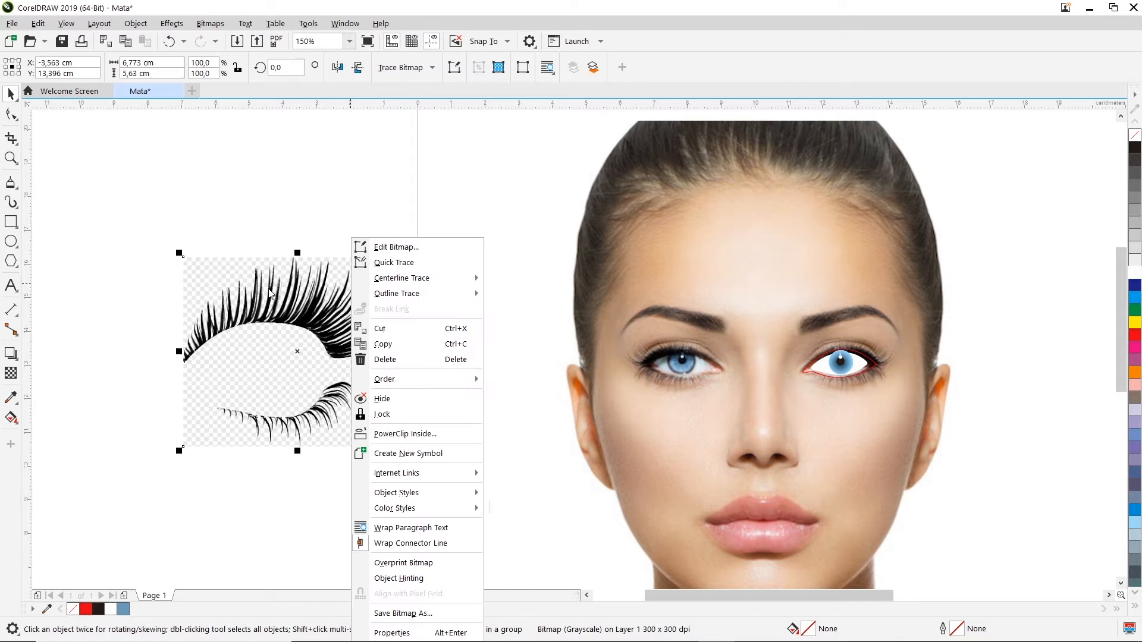
- Convert the eyelash bitmap to vector shapes with a Line Art Outline Trace, keeping the default settings
scroll(270, 293, "up", 2)
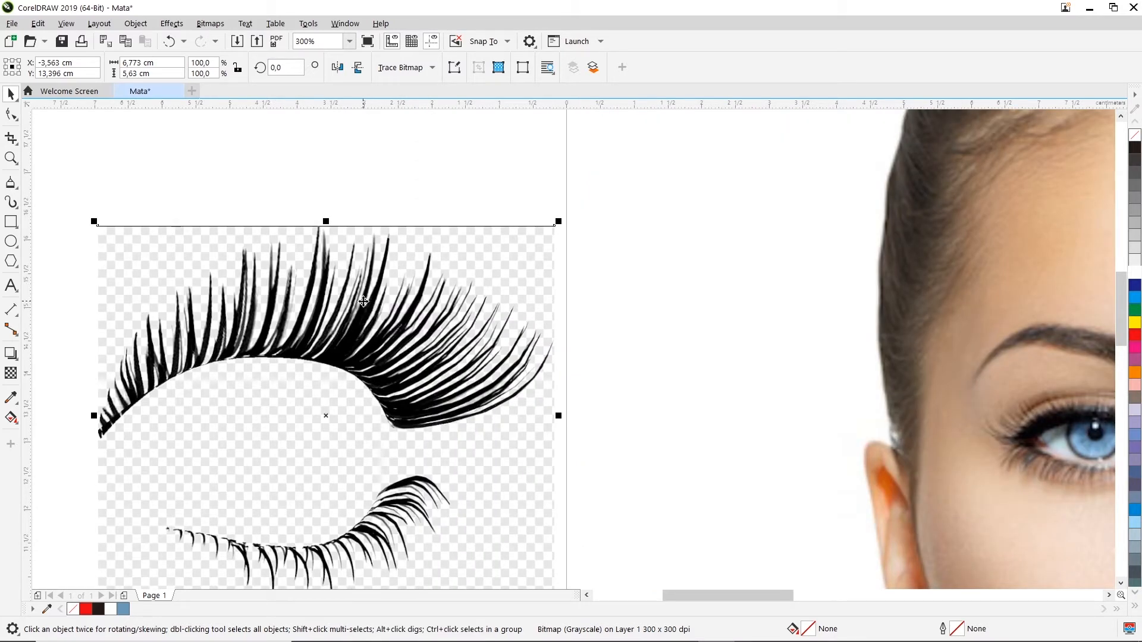
right_click(364, 302)
mouse_move(478, 292)
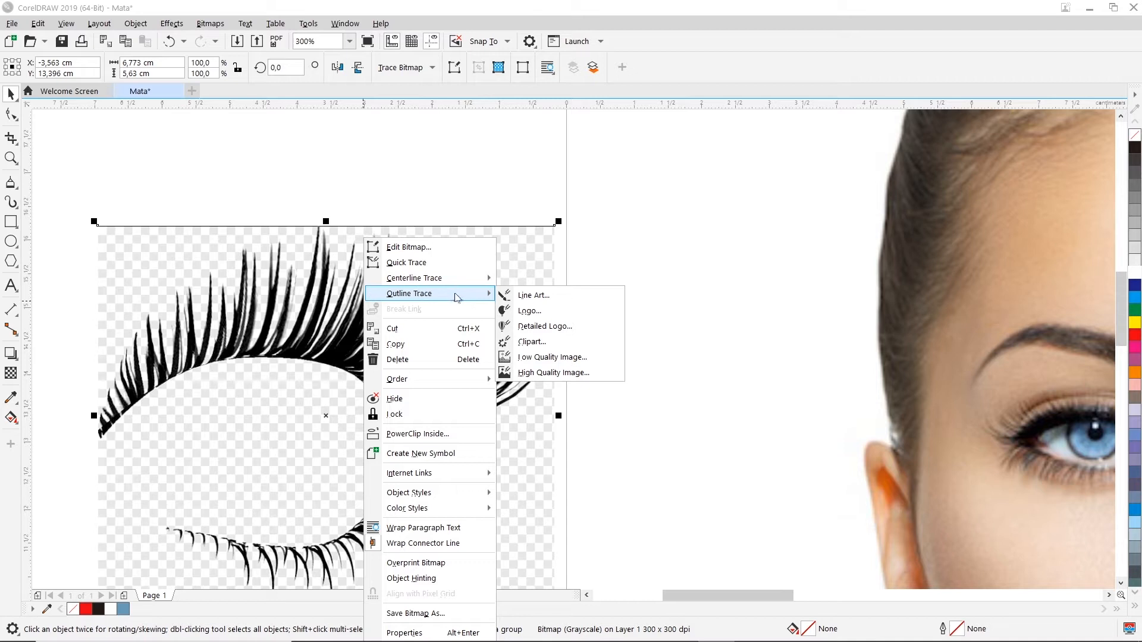
left_click(529, 297)
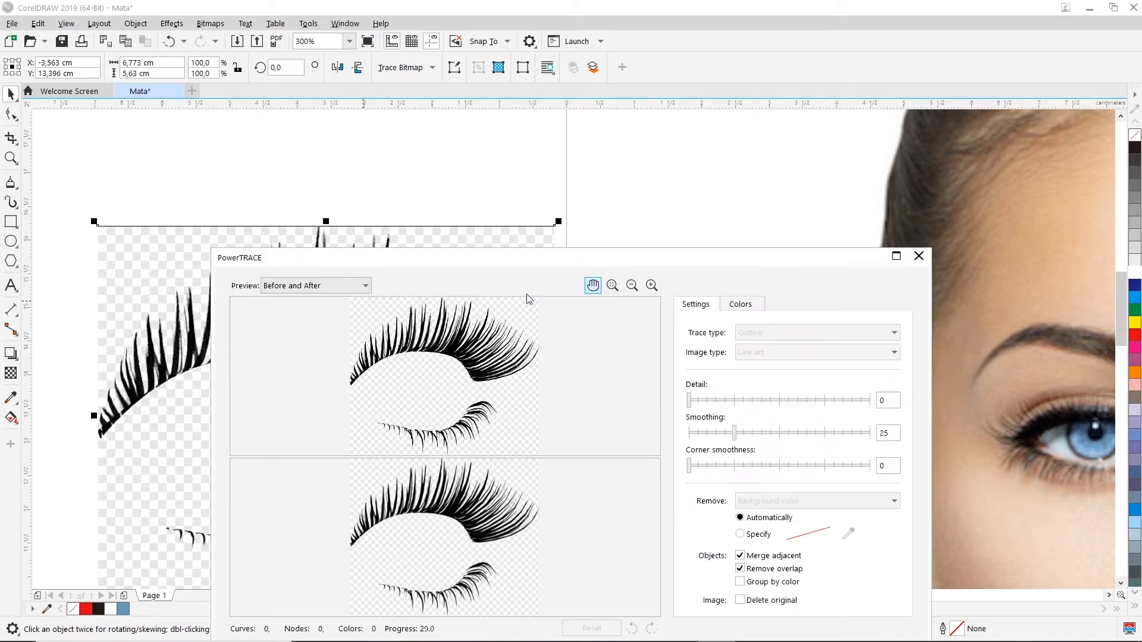
left_click_drag(661, 267, 638, 161)
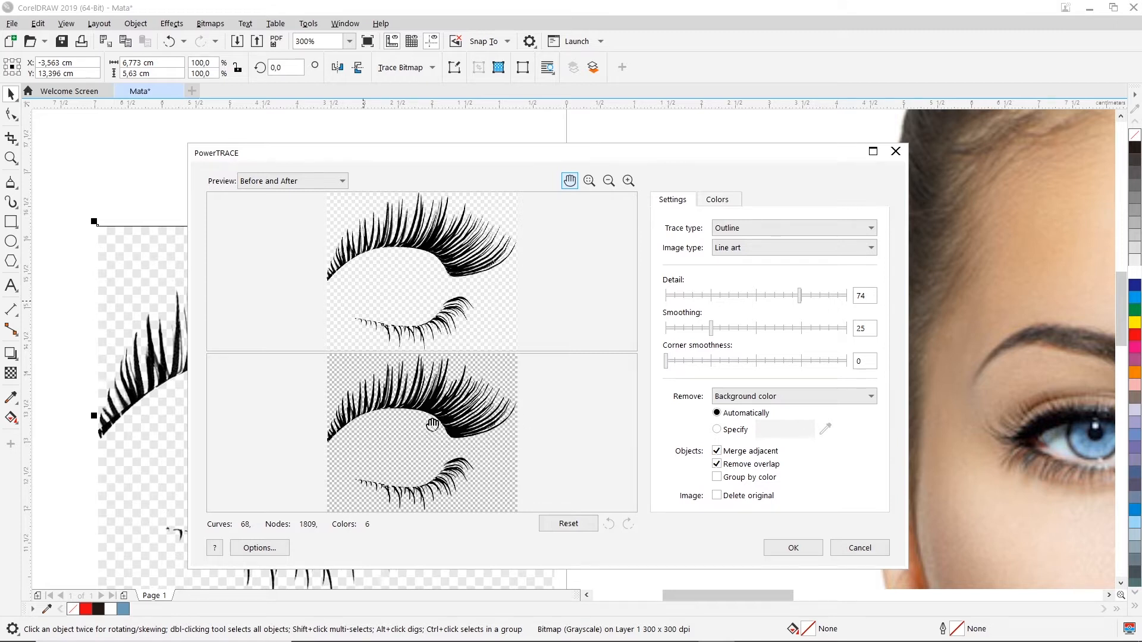
left_click(794, 548)
- Move the traced eyelashes off the original eyelash bitmap and delete the bitmap
scroll(449, 390, "down", 2)
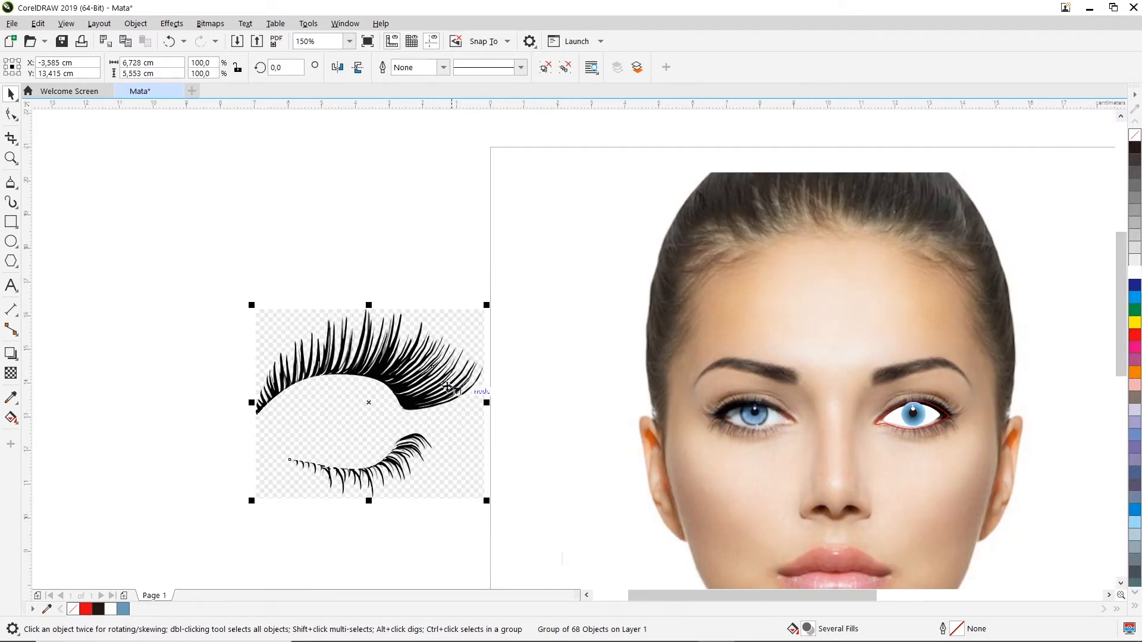
mouse_move(447, 387)
left_mouse_down()
mouse_move(675, 232)
mouse_move(646, 210)
left_mouse_up()
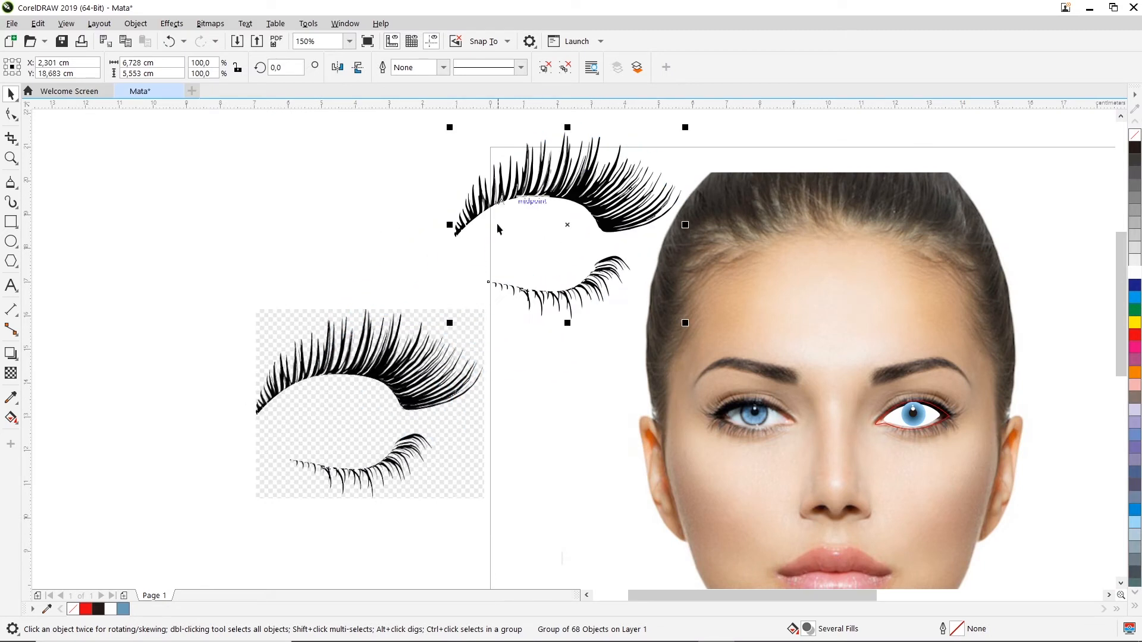
left_click(363, 365)
left_click_drag(364, 365, 303, 332)
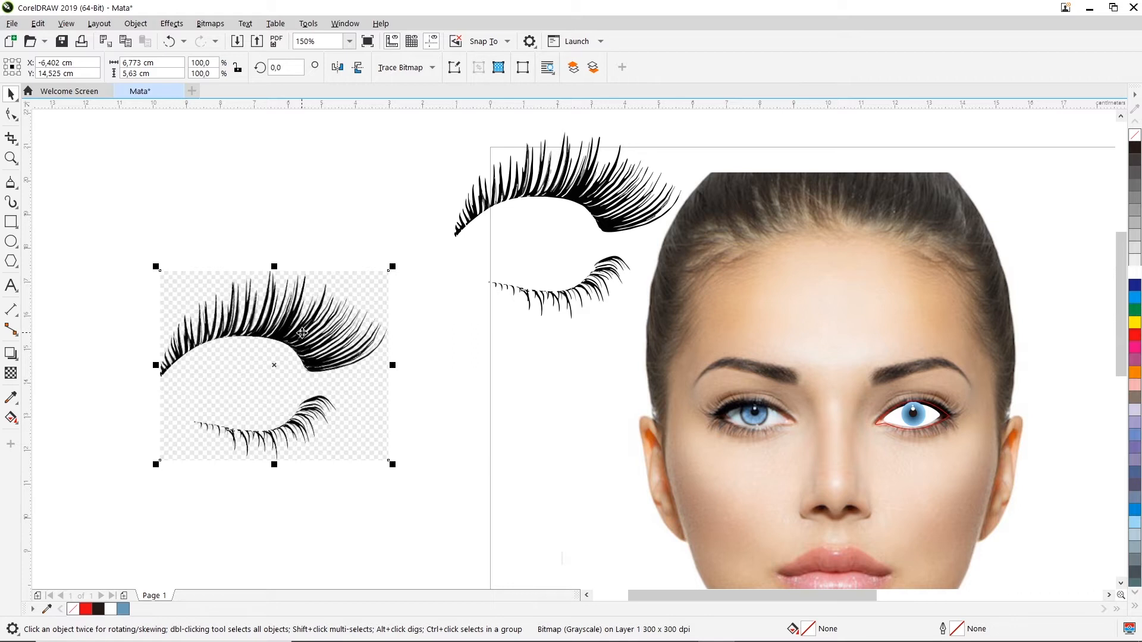
key("Delete")
- Move the traced eyelashes beside the face photo, to about X -1.933 cm, Y 15.456 cm, and ungroup them
left_click_drag(582, 205, 419, 352)
left_click_drag(376, 479, 390, 430)
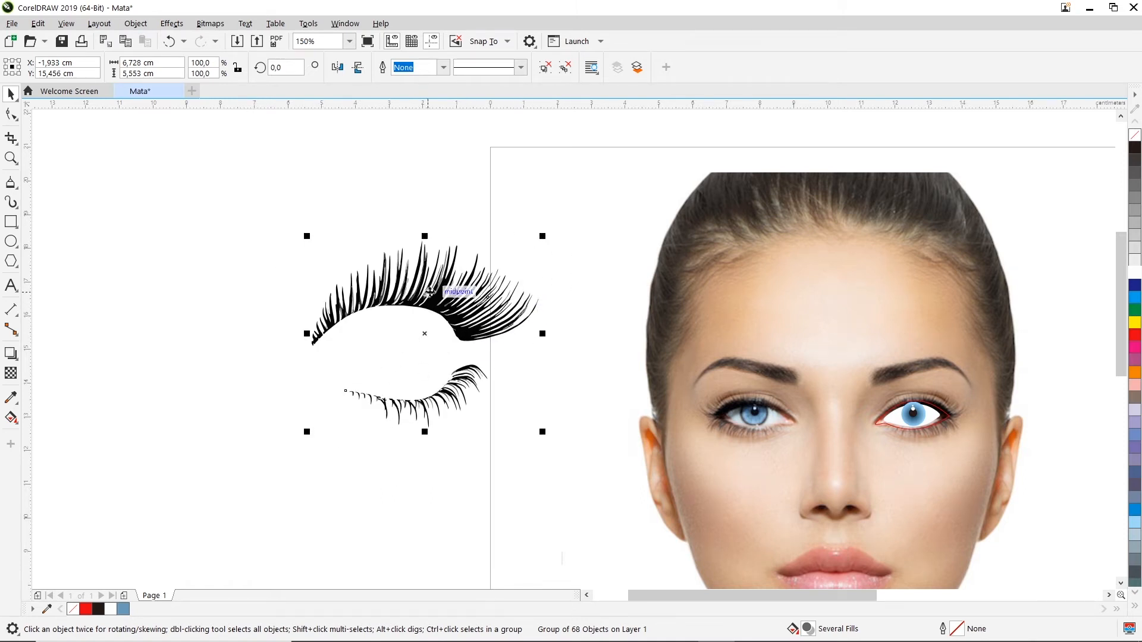
right_click(438, 303)
left_click(458, 278)
right_click(441, 294)
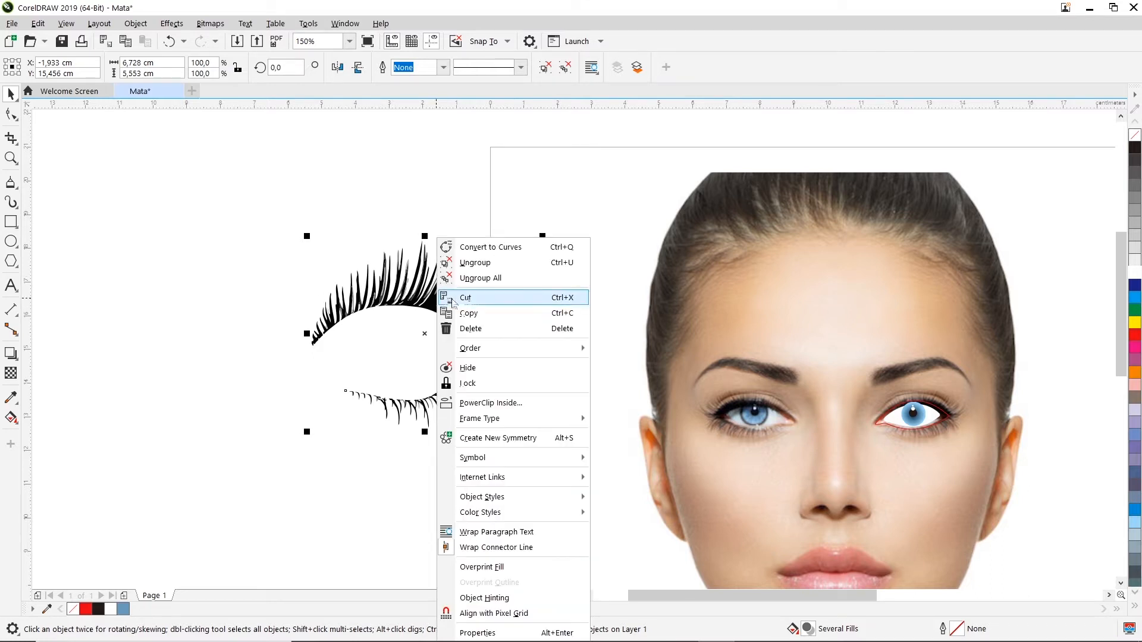
left_click(496, 264)
mouse_move(592, 182)
left_mouse_down()
mouse_move(561, 298)
mouse_move(581, 194)
left_mouse_up()
key("ctrl+z")
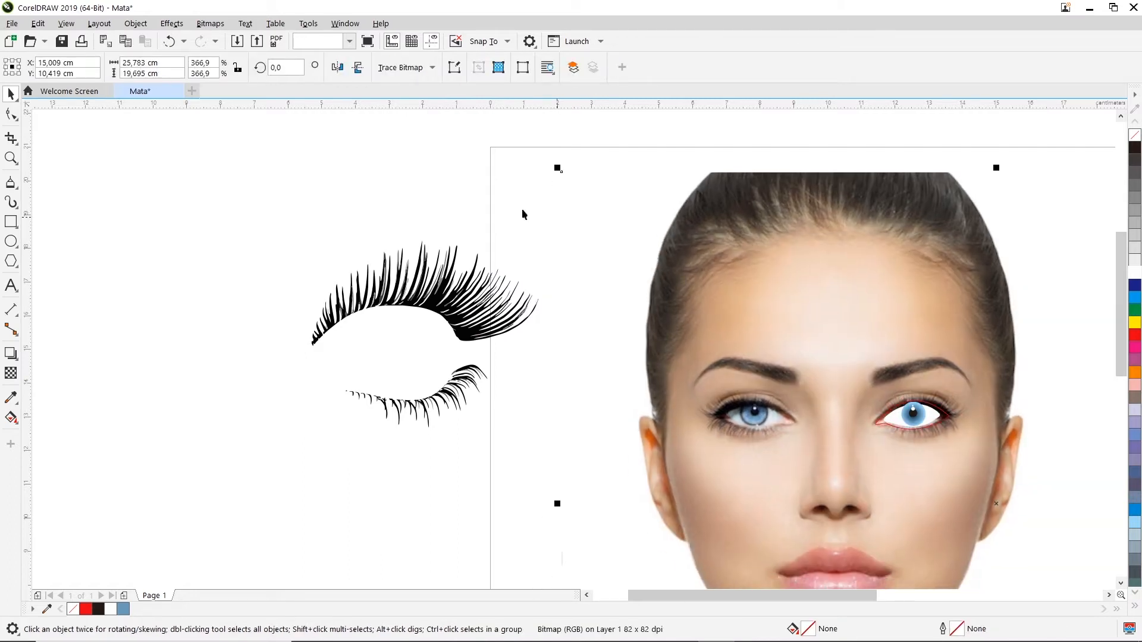
- Group all the upper lash pieces together and all the lower lash pieces together as two separate groups
left_click_drag(217, 174, 569, 352)
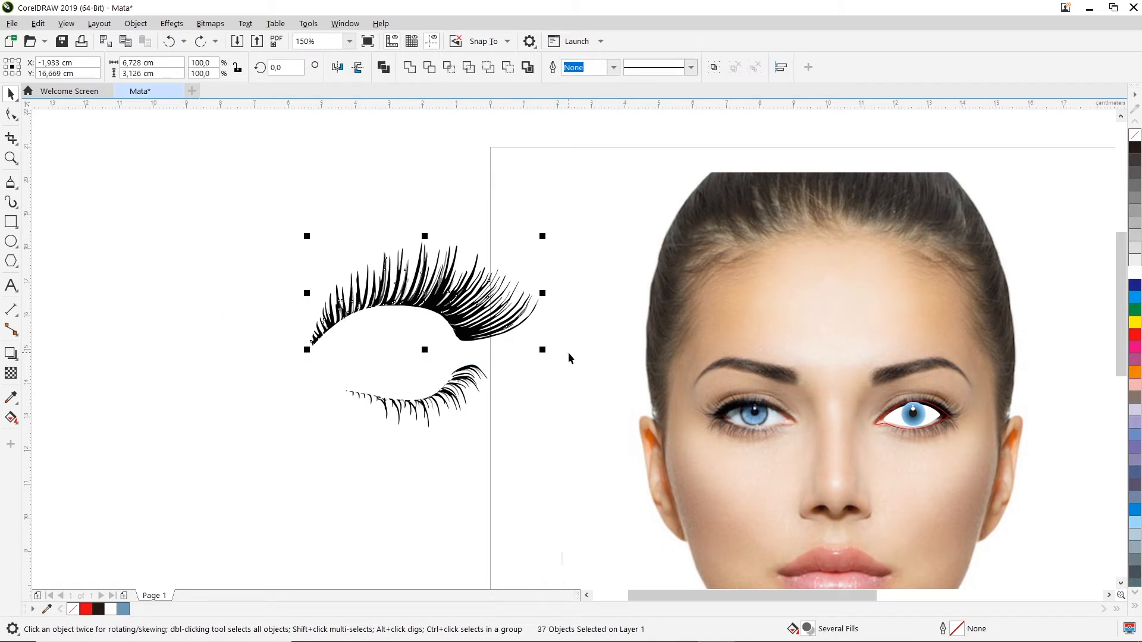
key("ctrl+g")
left_click(429, 226)
left_click(449, 299)
left_click(289, 366)
left_click_drag(557, 464, 558, 464)
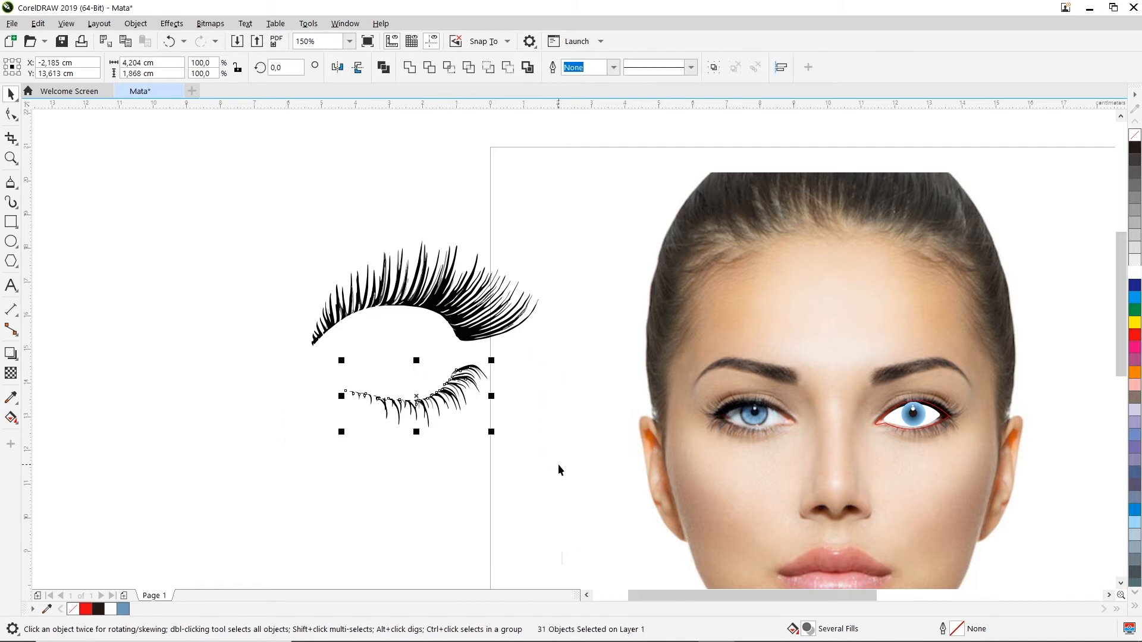
key("ctrl+g")
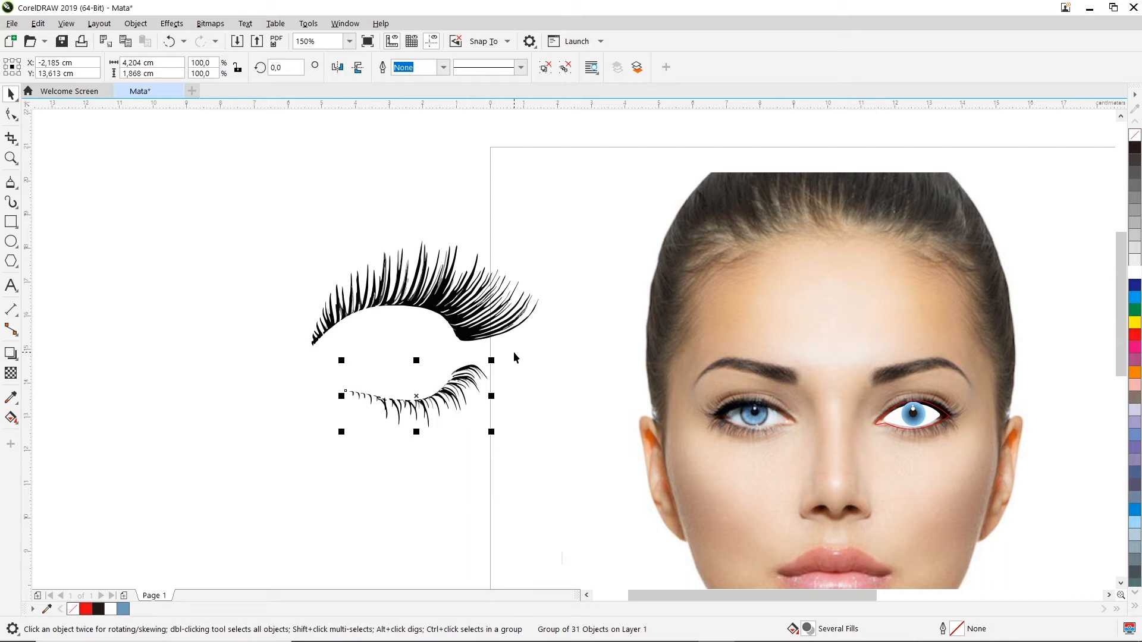
- Scale the upper lash group to about 65.8% and place it over the traced eye, at about X 13.5 cm, Y 13.962 cm
left_click(442, 303)
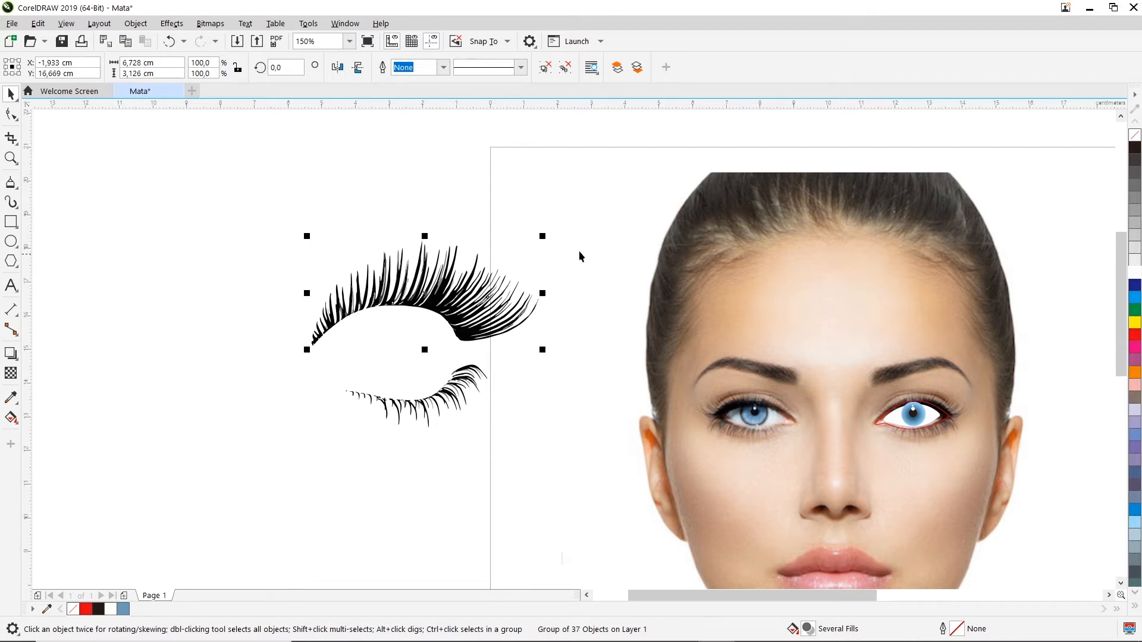
left_click_drag(544, 235, 465, 273)
left_click_drag(385, 312, 941, 387)
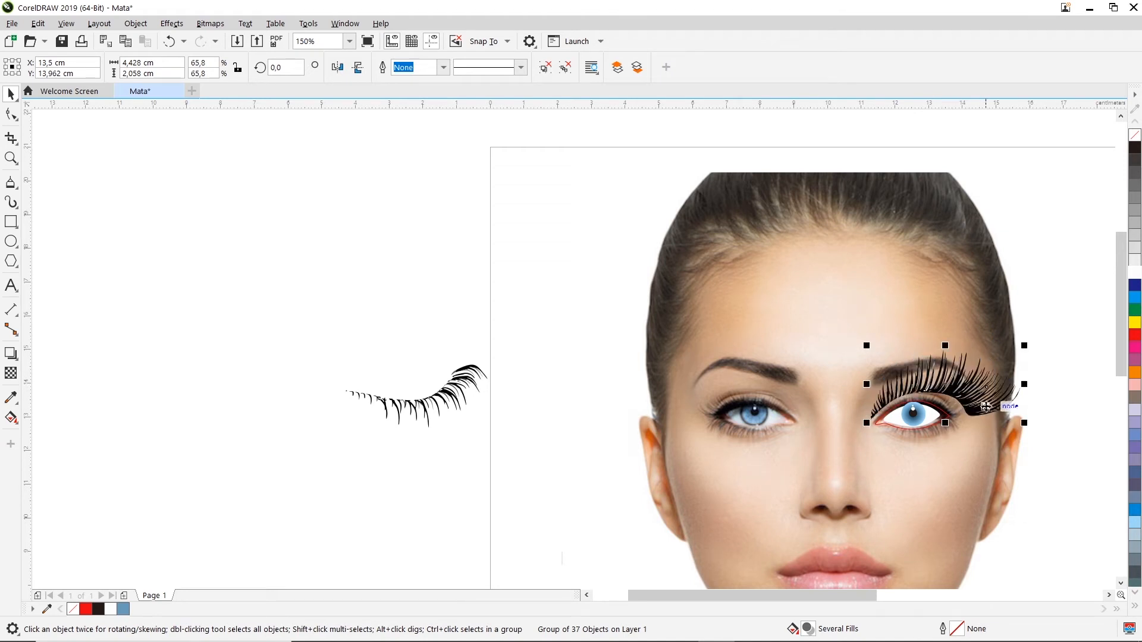
- Shrink the upper lash group to about 43.8% and fit it along the upper eyelid, at about X 13.041 cm, Y 13.55 cm
scroll(987, 408, "up", 1)
scroll(991, 414, "up", 1)
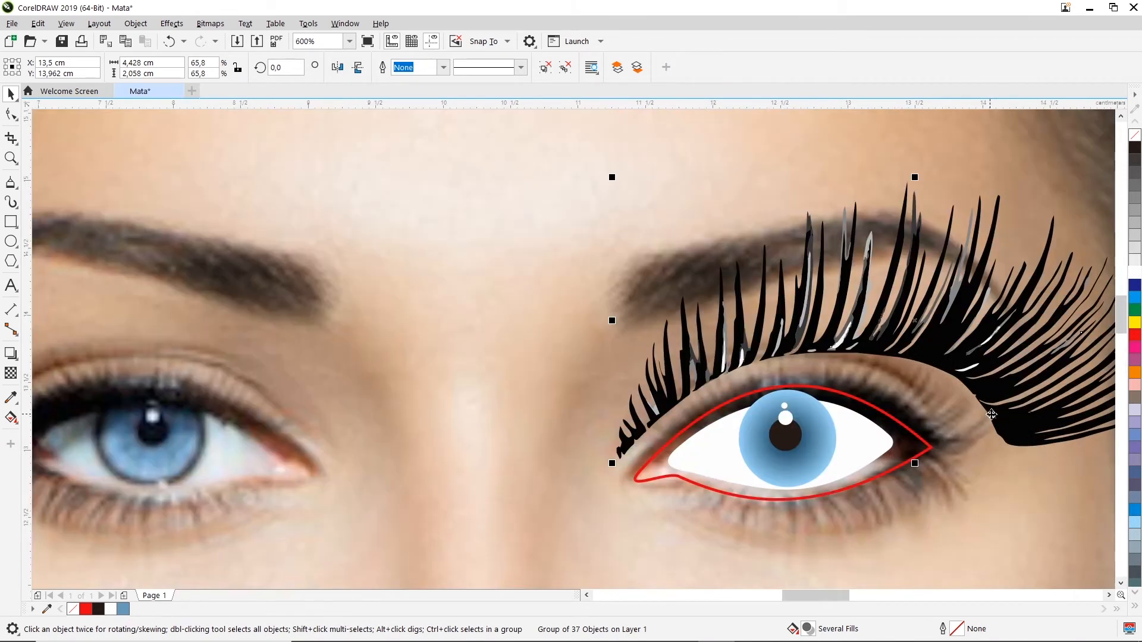
left_click(1108, 595)
left_click(1109, 595)
left_click(1109, 595)
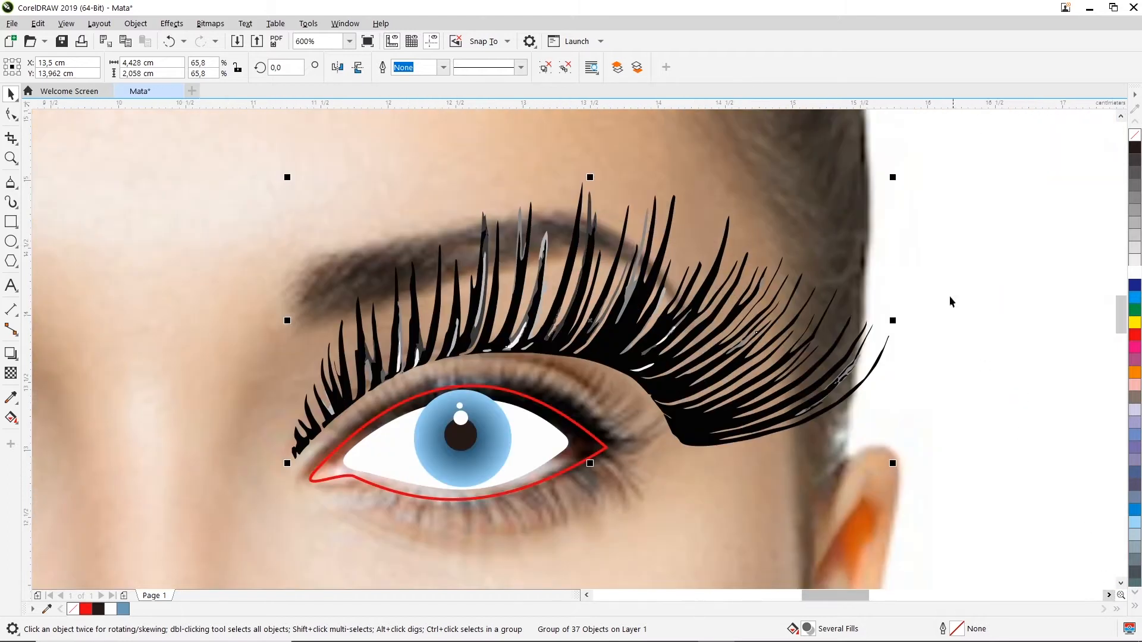
left_click_drag(892, 176, 773, 215)
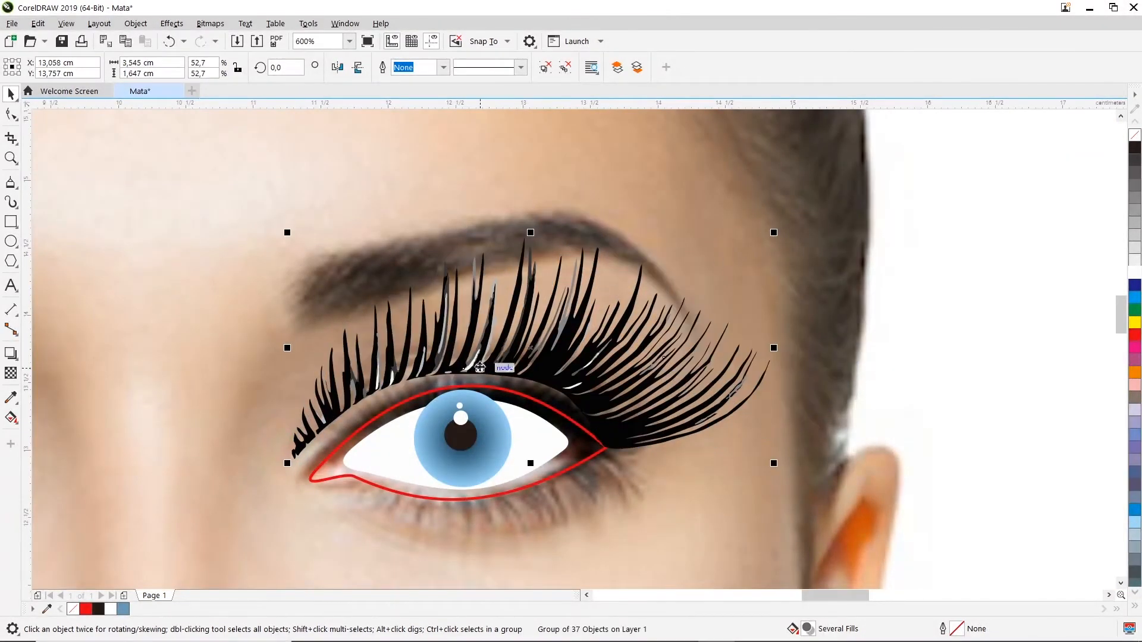
left_click_drag(494, 365, 509, 384)
left_click_drag(791, 483, 766, 470)
left_click_drag(765, 249, 731, 276)
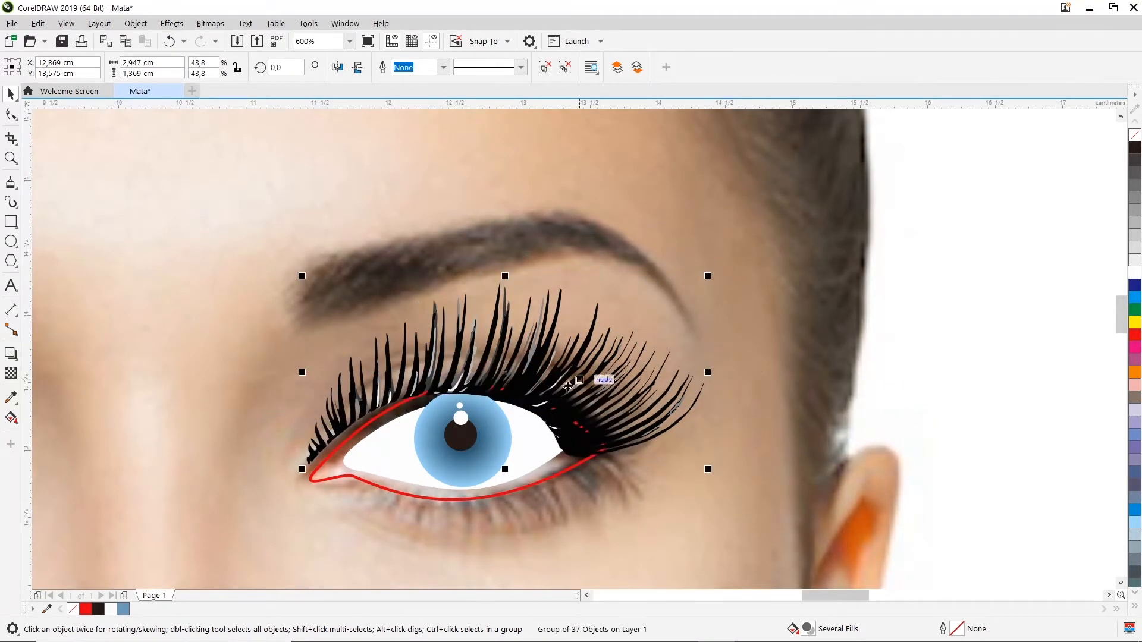
left_click_drag(529, 393, 552, 396)
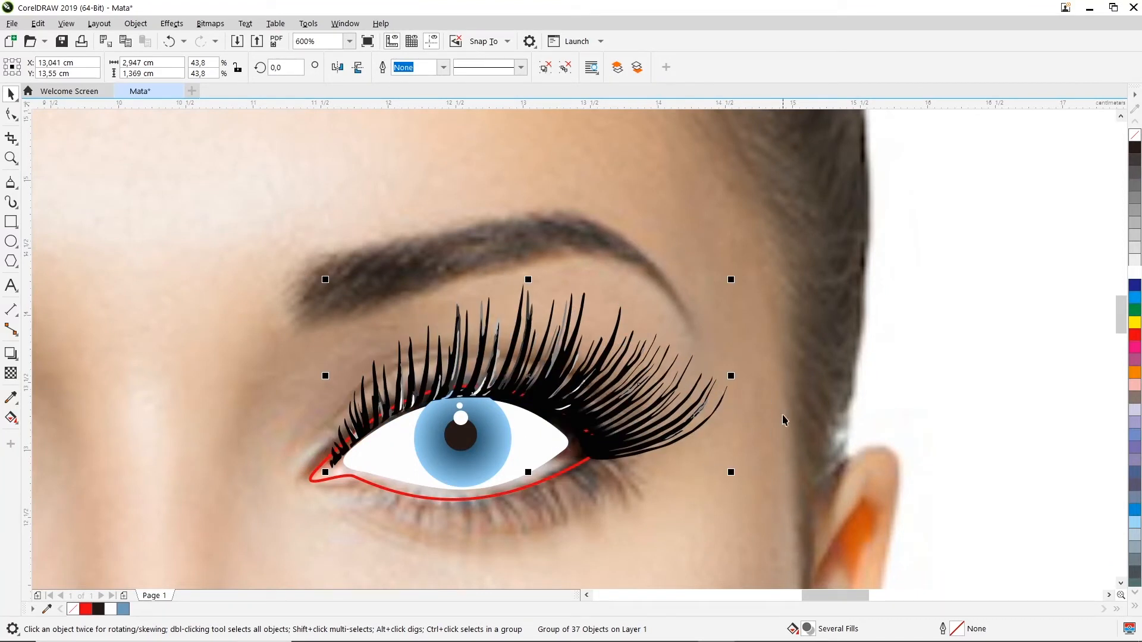
- Fine-tune the upper lash group to about 42.4% scale, at about X 12.976 cm, Y 13.524 cm, and deselect it
scroll(583, 375, "up", 1)
scroll(714, 363, "down", 1)
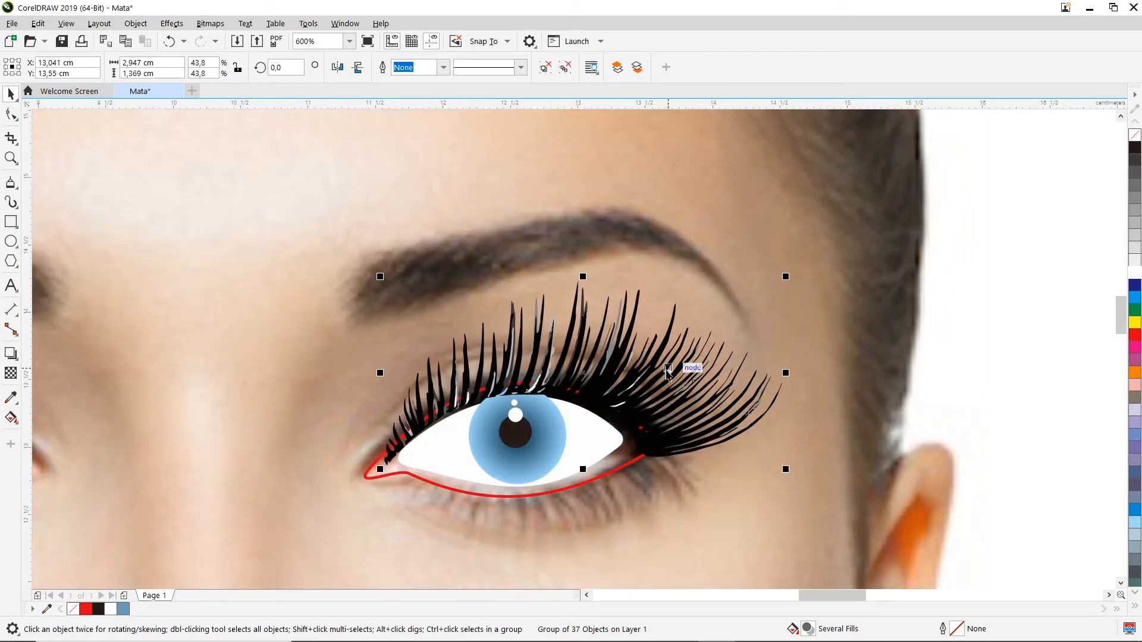
left_click_drag(786, 275, 775, 279)
mouse_move(581, 390)
left_mouse_down()
mouse_move(589, 327)
mouse_move(579, 326)
mouse_move(593, 321)
mouse_move(596, 383)
left_mouse_up()
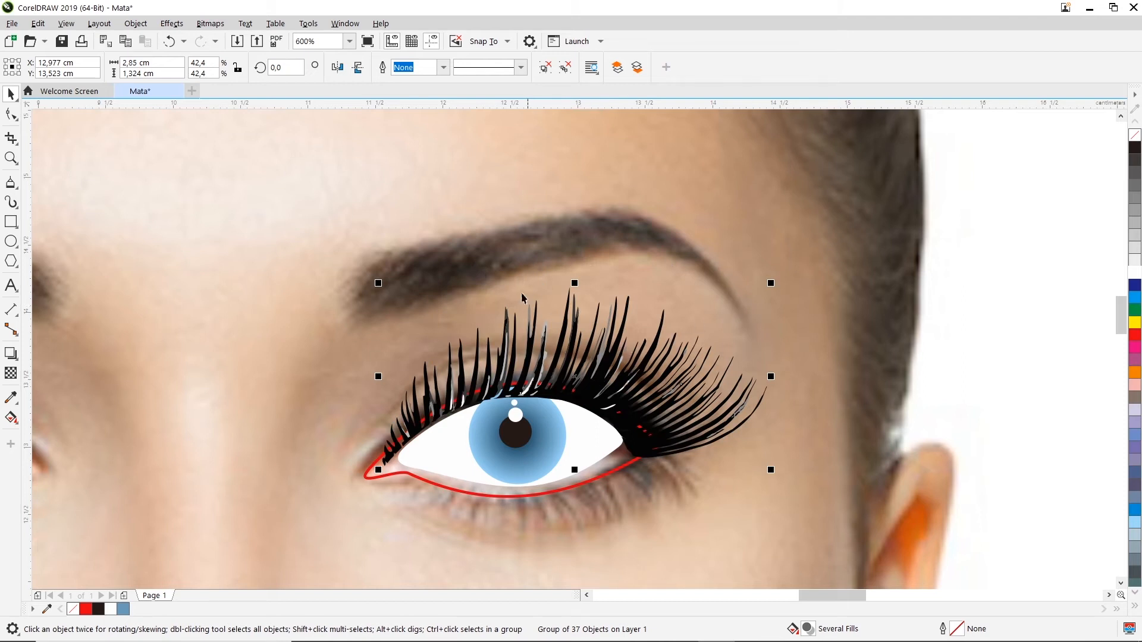
left_click_drag(379, 283, 378, 283)
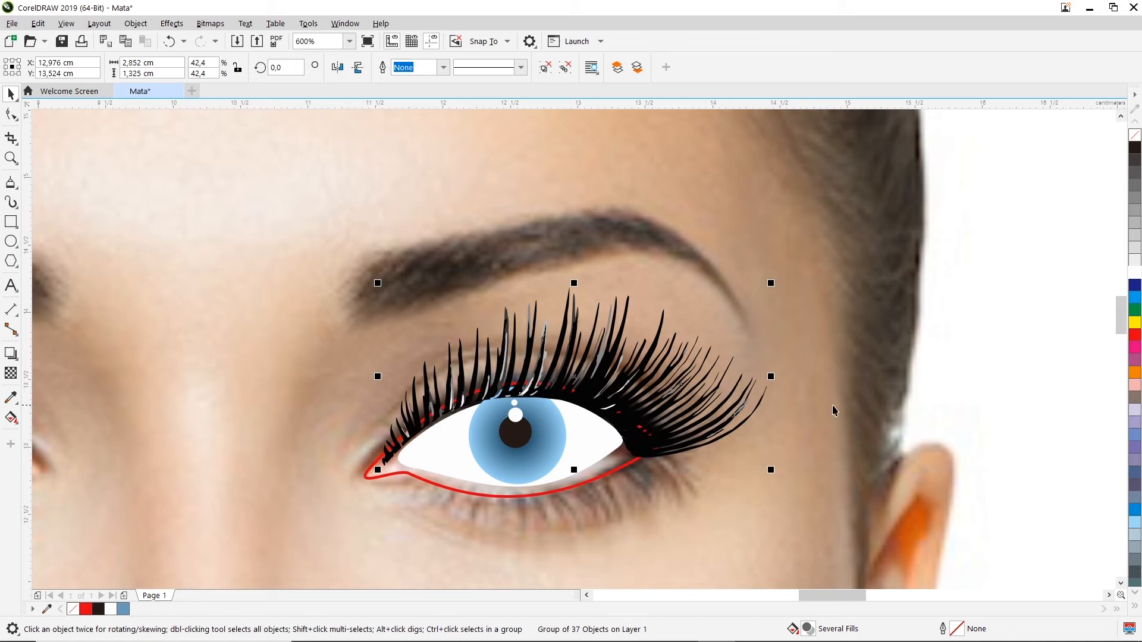
left_click(758, 462)
- Ungroup the upper lashes placed on the traced eye so their pieces can be edited individually
scroll(585, 458, "down", 2)
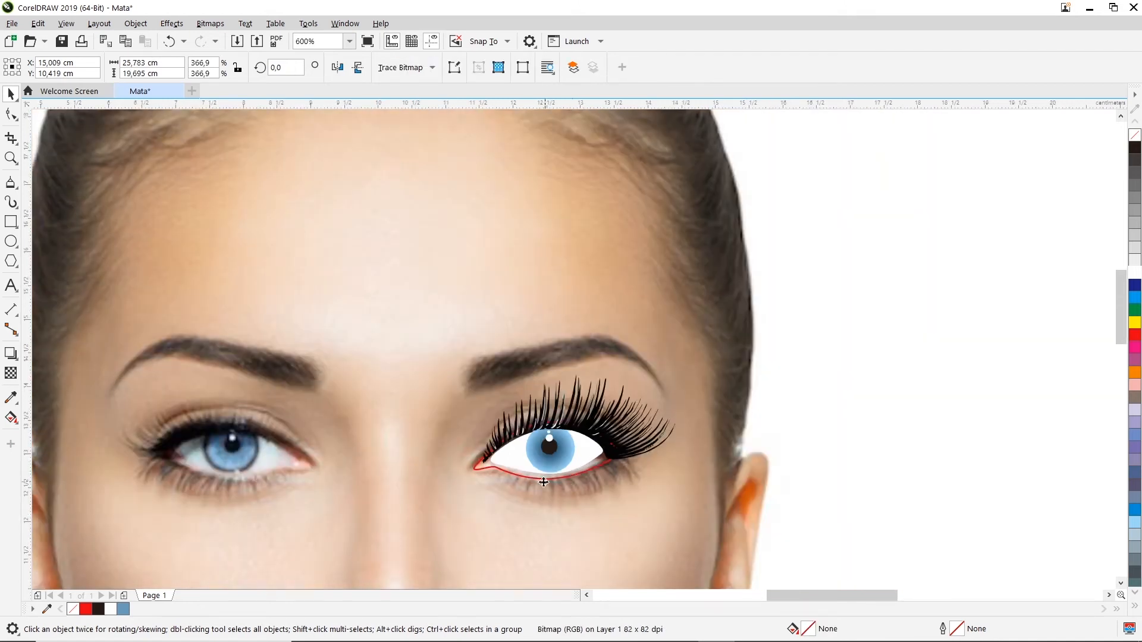
scroll(544, 482, "down", 3)
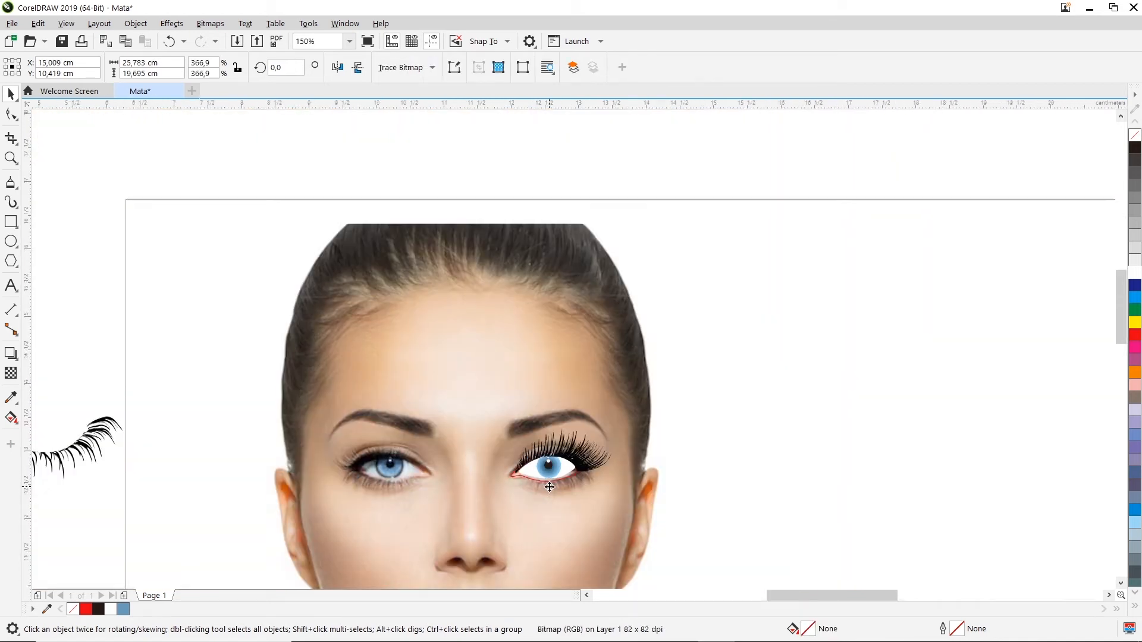
scroll(549, 486, "up", 3)
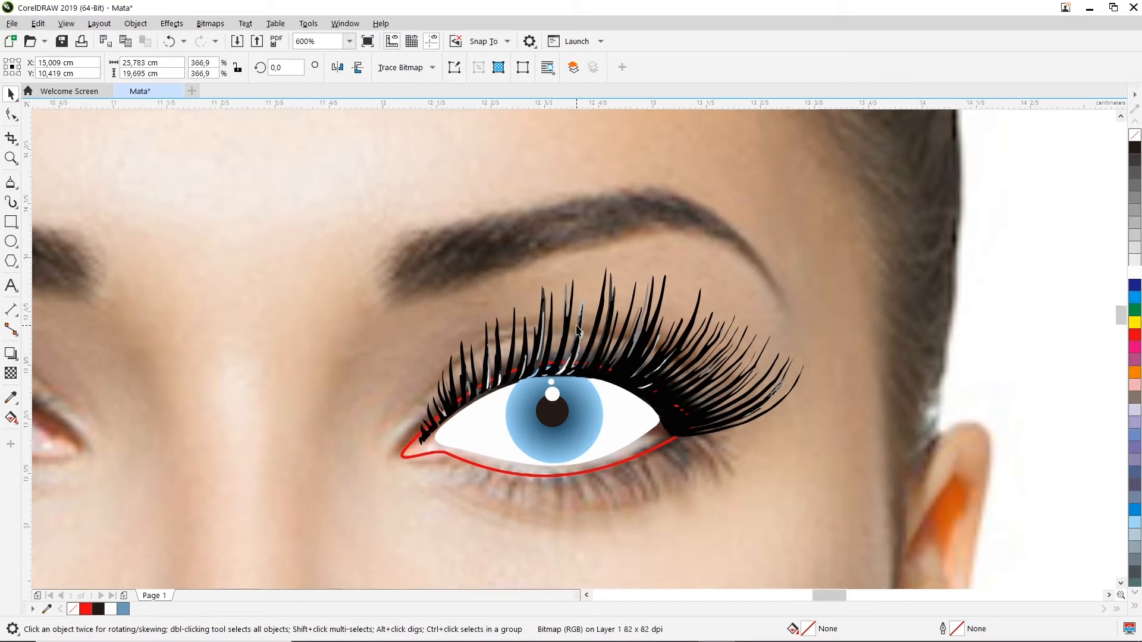
scroll(582, 320, "up", 1)
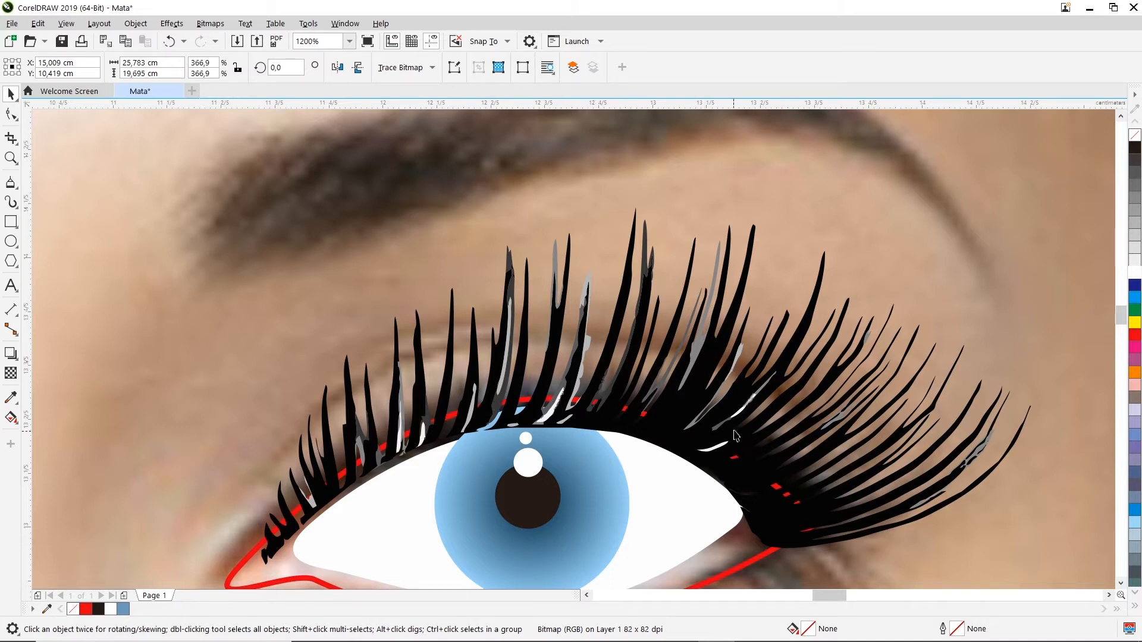
left_click(678, 407)
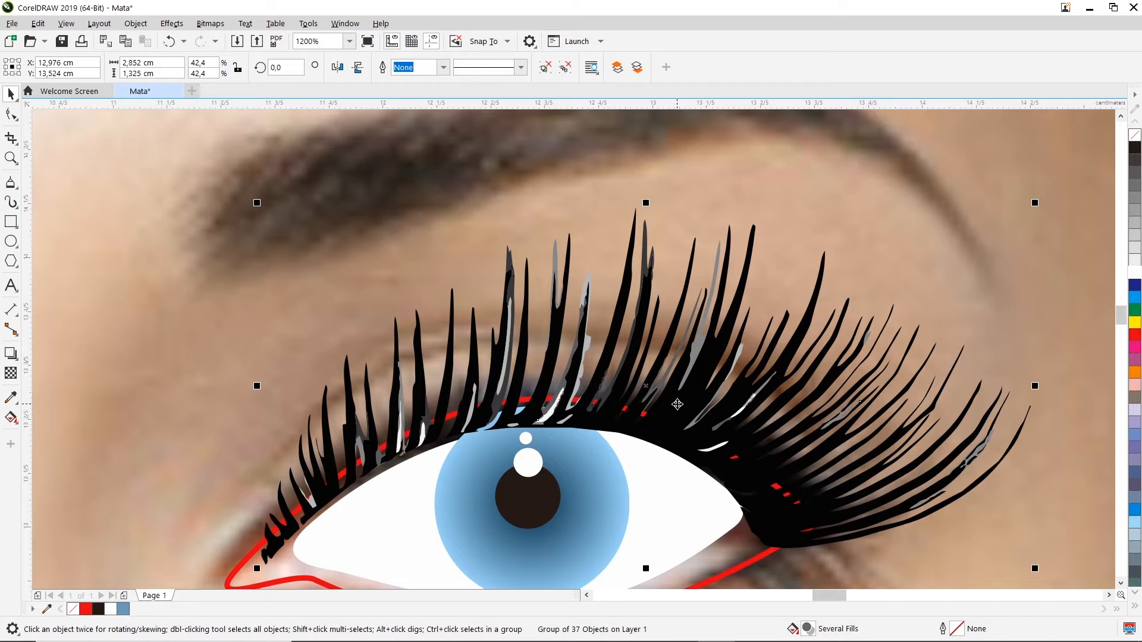
left_click(780, 256)
right_click(697, 239)
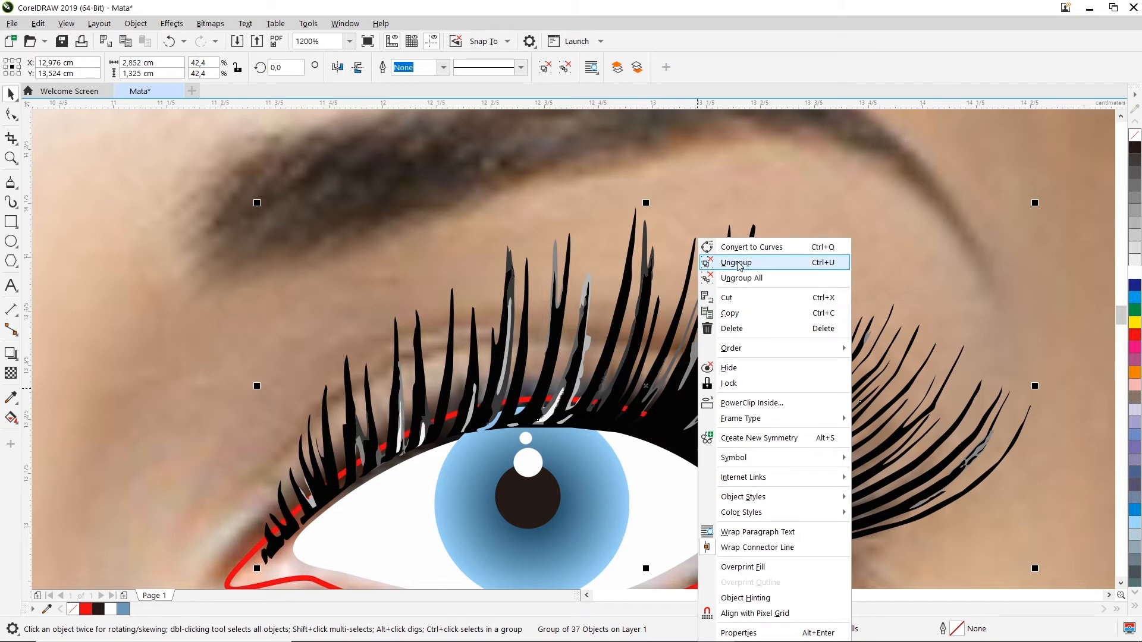
left_click(738, 263)
left_click(759, 188)
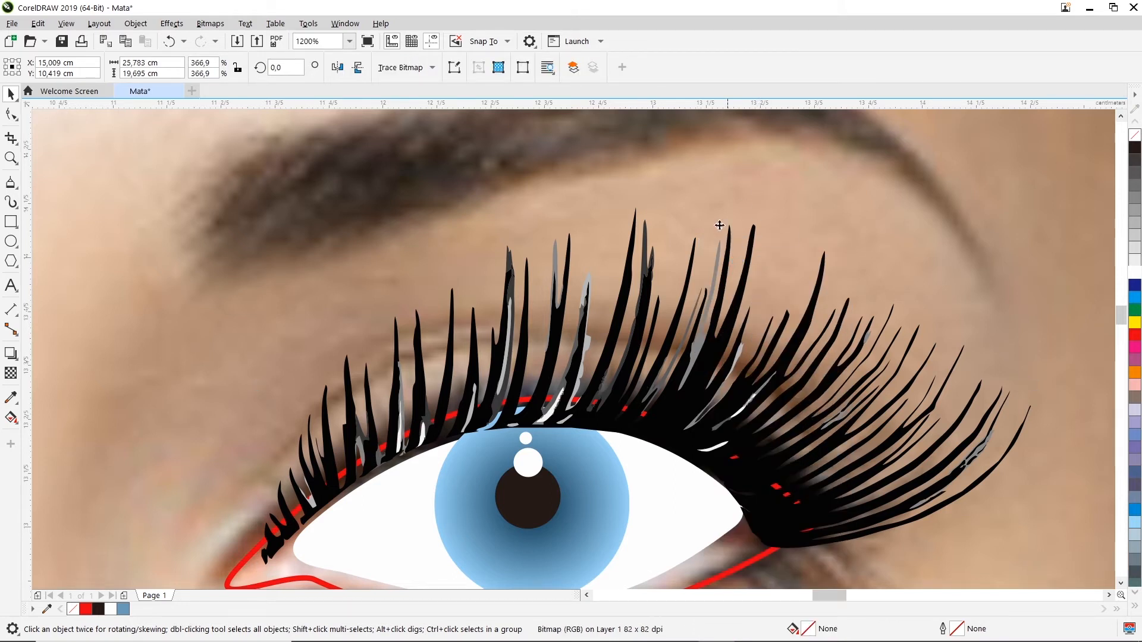
- Delete the three light grey highlight slivers from the long lashes above and to the outer side of the iris
left_click(584, 290)
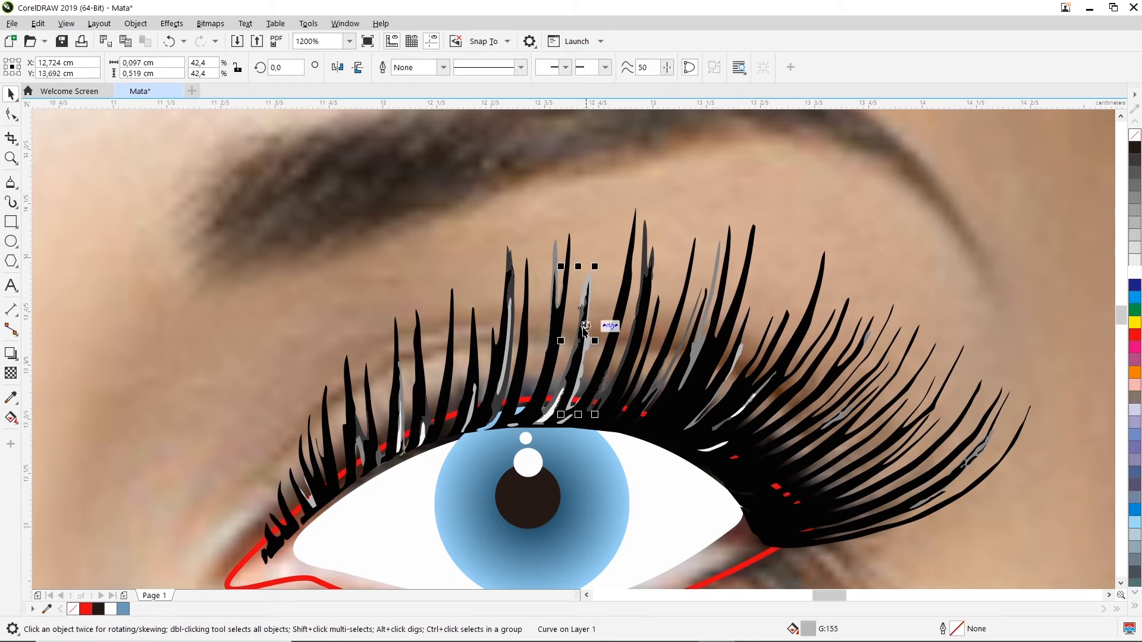
key("Delete")
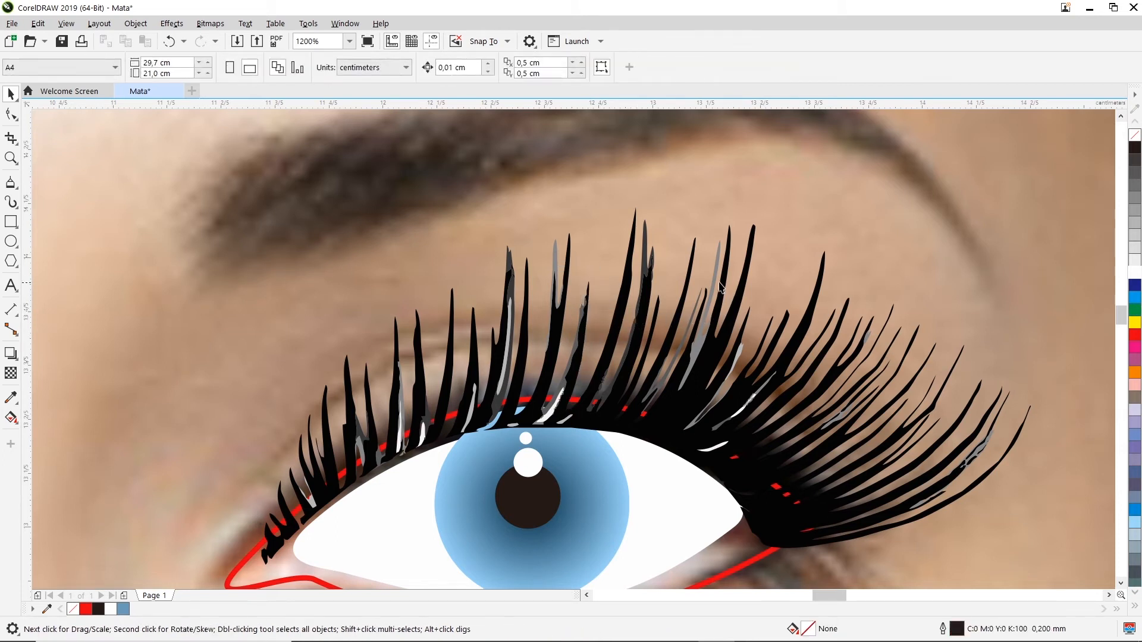
left_click(714, 281)
key("Delete")
left_click(735, 355)
key("Delete")
- Try deleting the large black lash shape that spans the outer half of the upper lid, and undo the deletion
left_click(694, 448)
left_click(1001, 378)
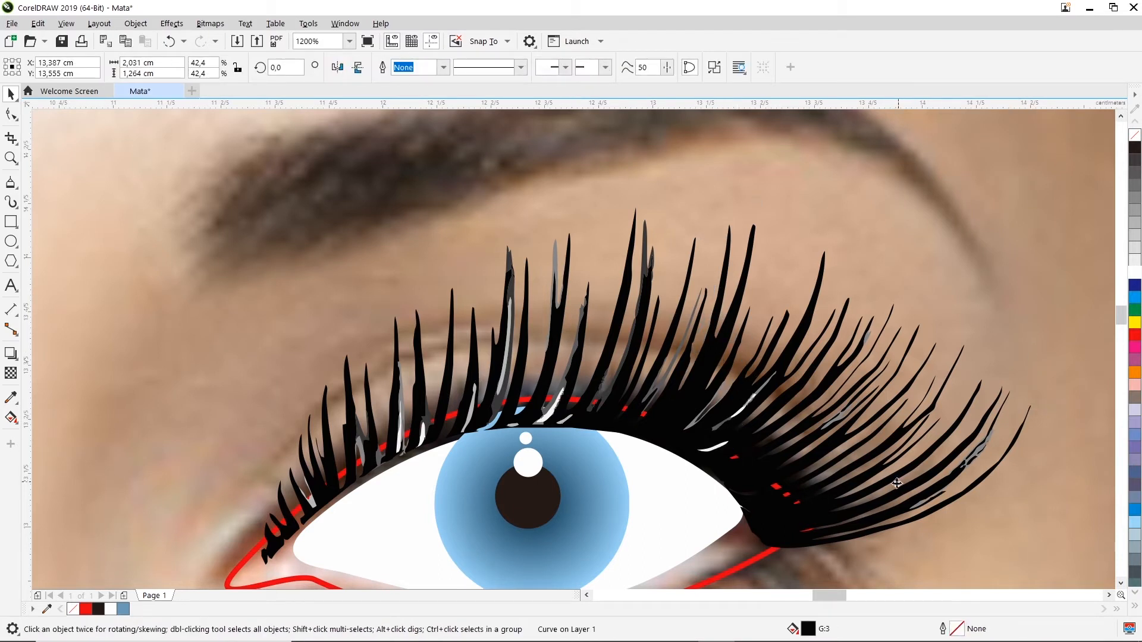
left_click(831, 517)
key("Delete")
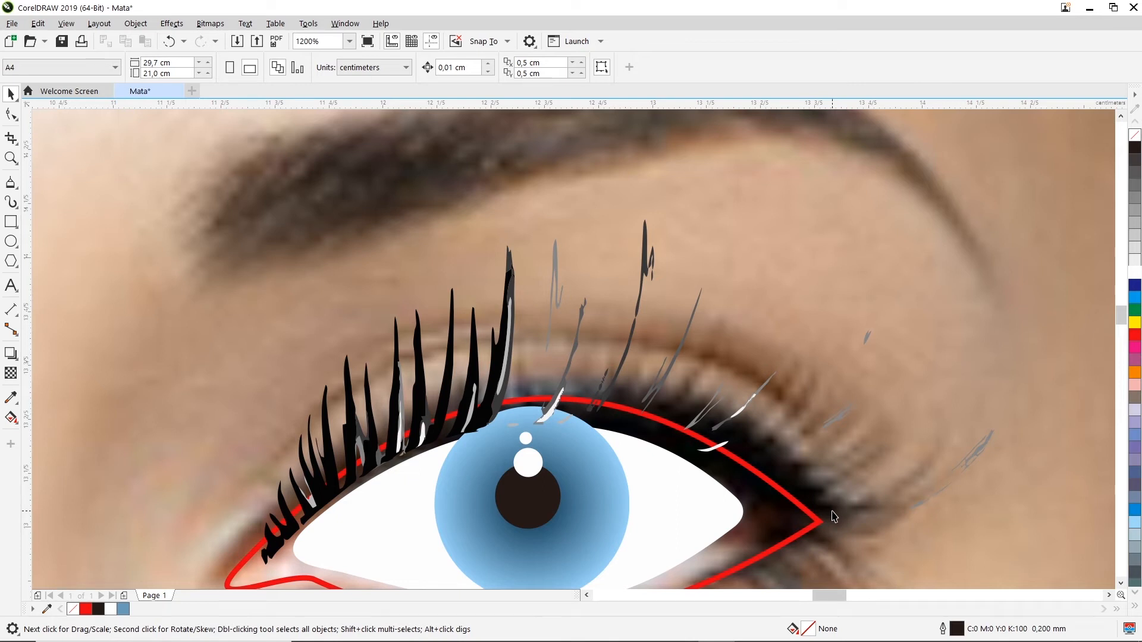
key("ctrl+z")
left_click(822, 217)
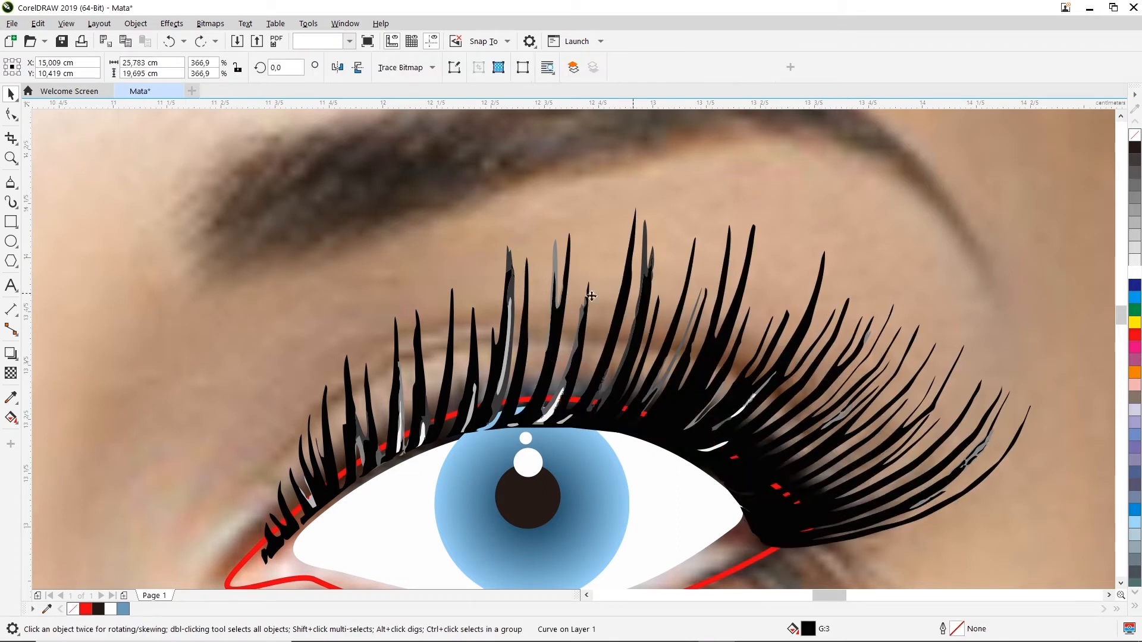
- Delete the grey and white slivers from the central lashes, from above the iris to just past its outer edge
left_click(555, 255)
key("Delete")
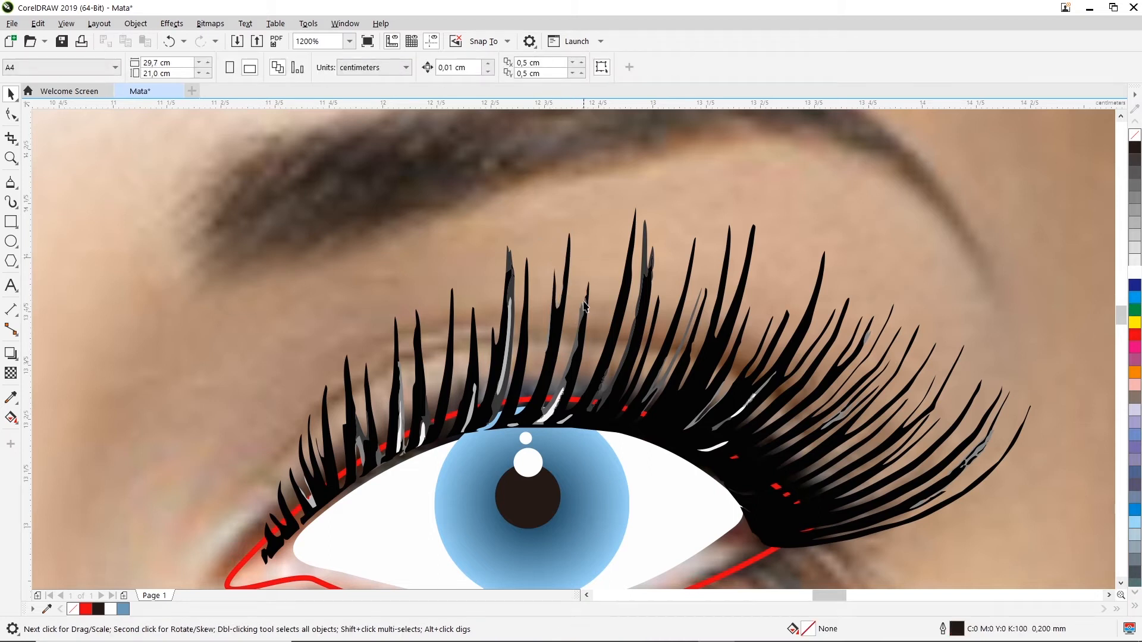
left_click(581, 314)
key("Delete")
left_click(545, 417)
key("Delete")
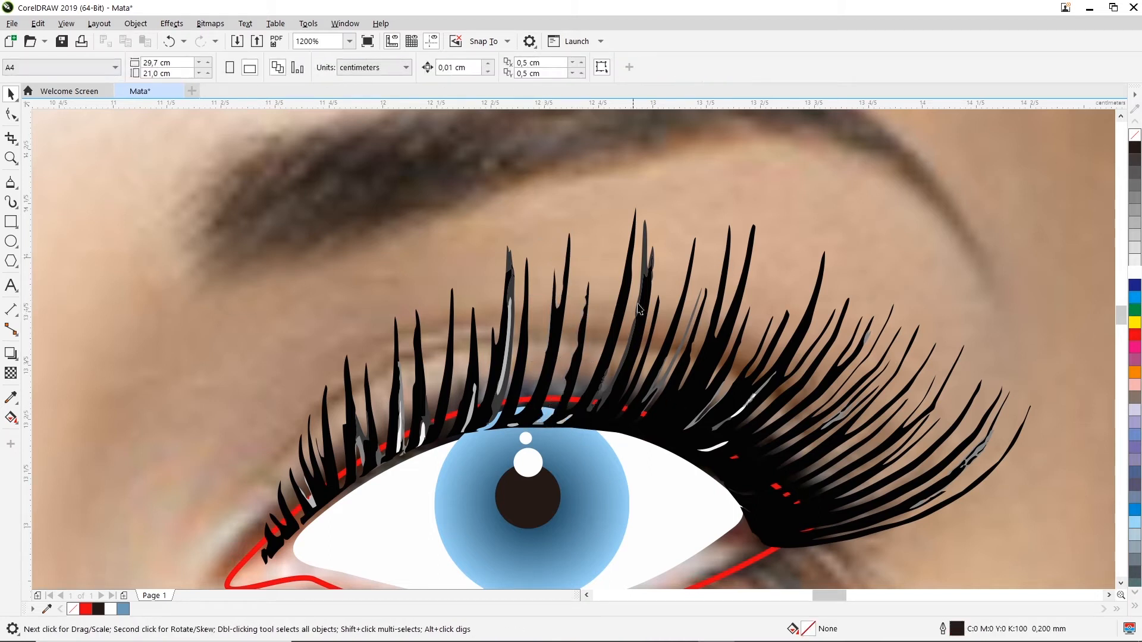
left_click(647, 265)
key("Delete")
left_click(677, 366)
key("Delete")
- Delete the grey and white slivers near the lash roots along the outer half of the upper lid
left_click(765, 386)
key("Delete")
left_click(734, 417)
key("Delete")
left_click(720, 425)
key("Delete")
left_click(718, 450)
key("Delete")
left_click(716, 416)
key("Delete")
- Delete the small grey fragments scattered among the fine lashes at the outer corner of the eye
left_click(842, 419)
key("Delete")
left_click(867, 340)
key("Delete")
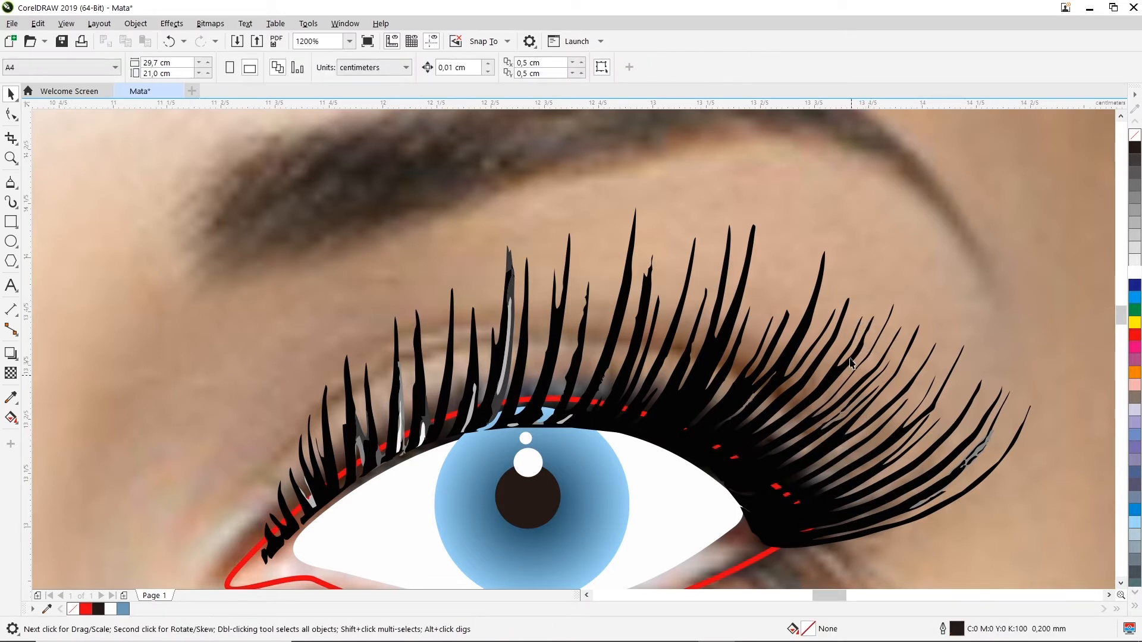
left_click(983, 455)
key("Delete")
- Delete the grey slivers from the tall lash above the iris and the small light fragments along the iris's upper edge
left_click(507, 366)
key("Delete")
left_click(500, 406)
key("Delete")
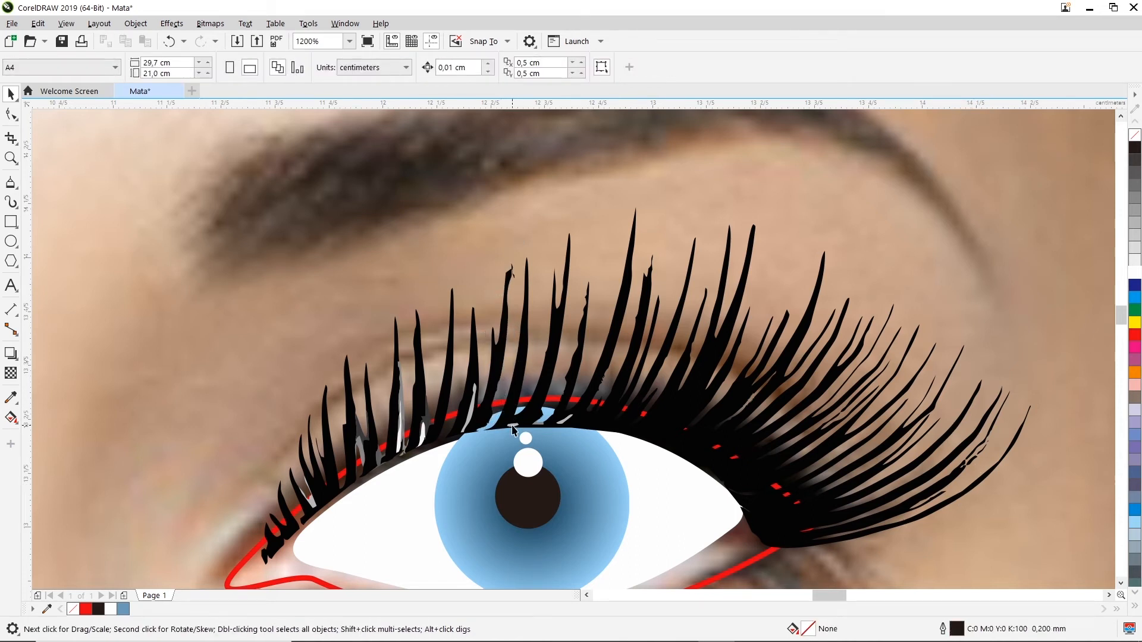
left_click(512, 424)
key("Delete")
left_click(539, 423)
key("Delete")
- Delete the remaining grey and white slivers from the inner half of the upper lashes down to the inner corner
left_click(421, 437)
key("Delete")
left_click(428, 417)
key("Delete")
left_click(473, 404)
key("Delete")
left_click(399, 438)
key("Delete")
left_click(400, 439)
key("Delete")
left_click(381, 463)
key("Delete")
left_click(353, 440)
key("Delete")
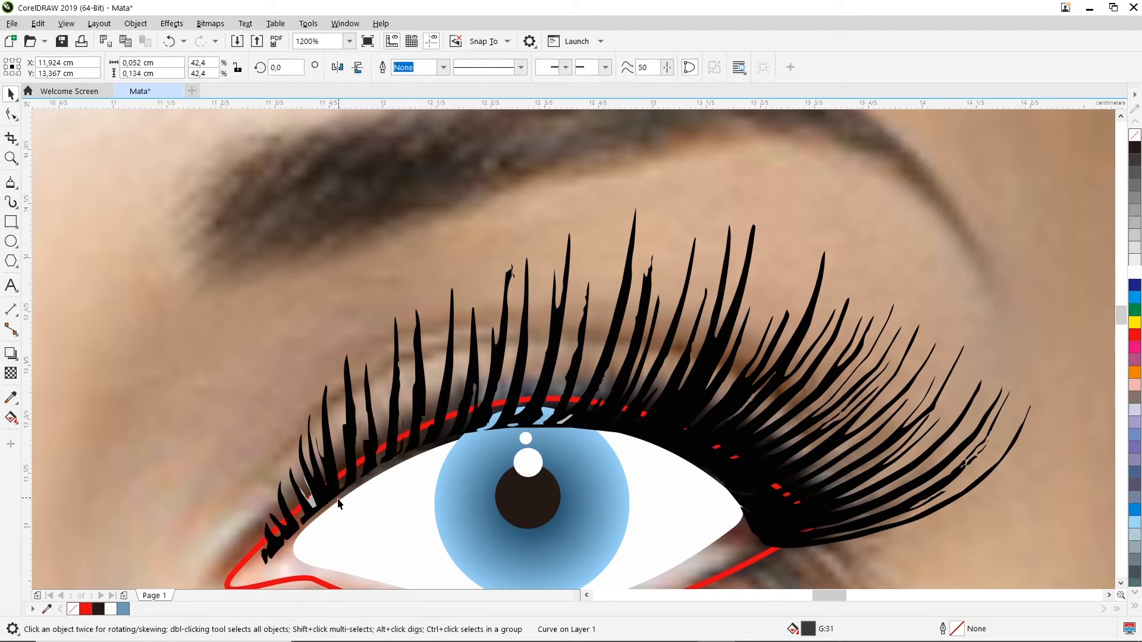
left_click(314, 513)
key("Delete")
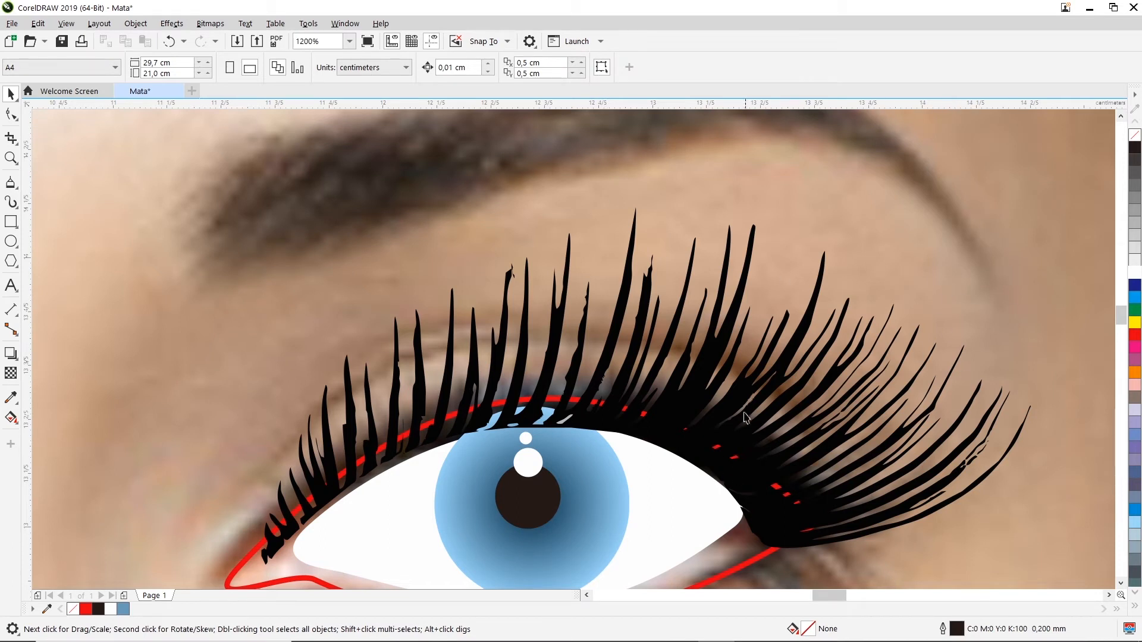
- Examine the cleaned upper lashes up close and against the whole face to judge the fit
scroll(746, 417, "down", 2)
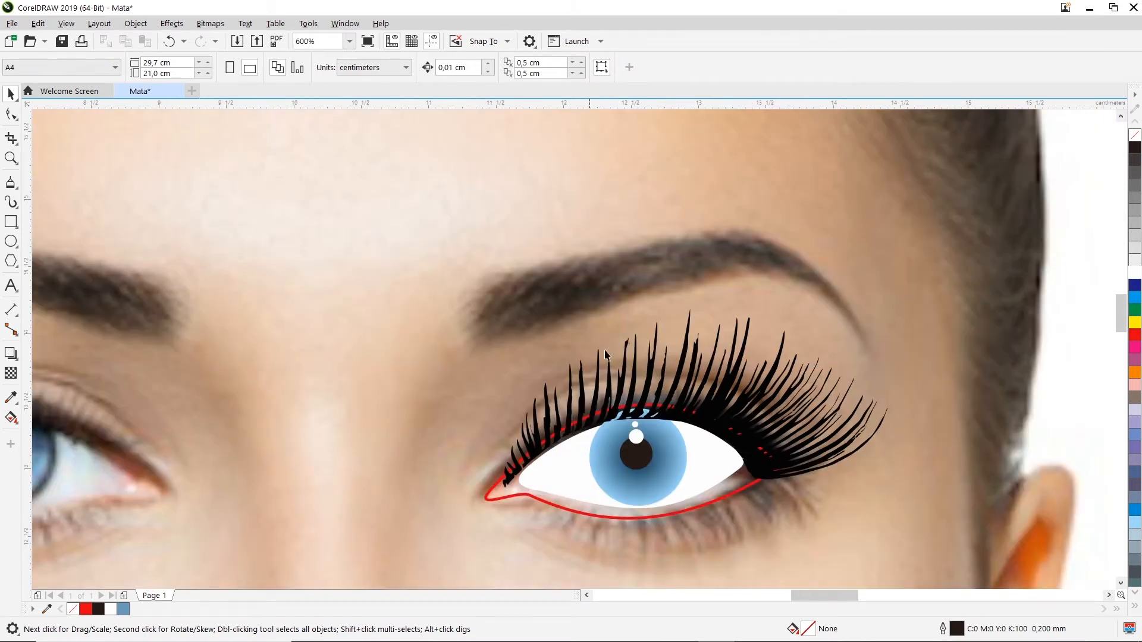
scroll(769, 429, "down", 1)
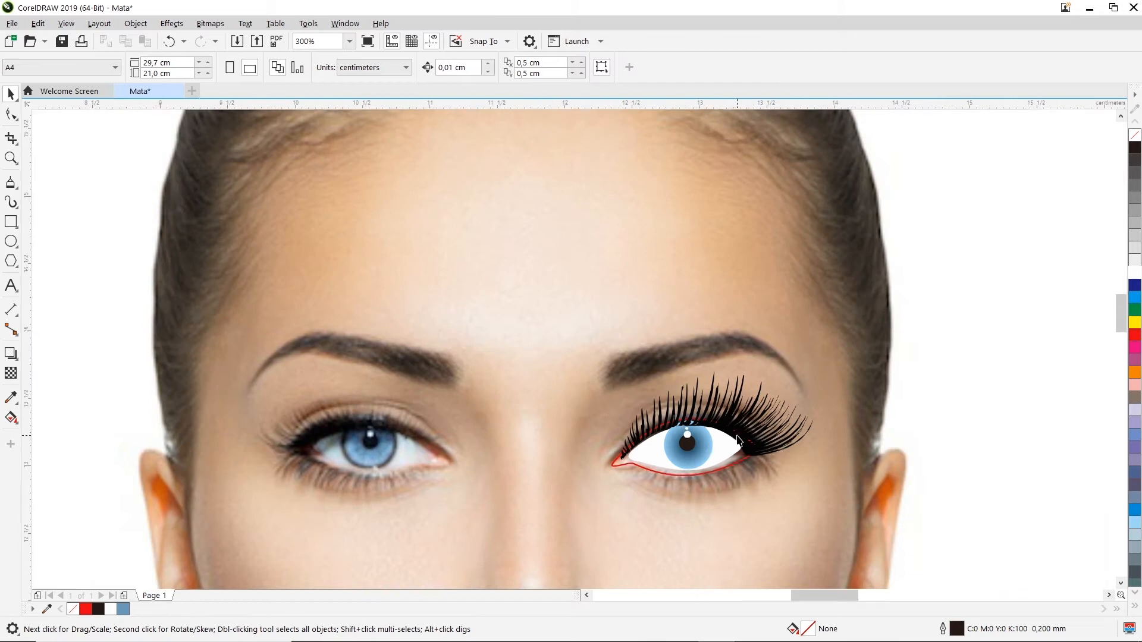
scroll(723, 441, "up", 3)
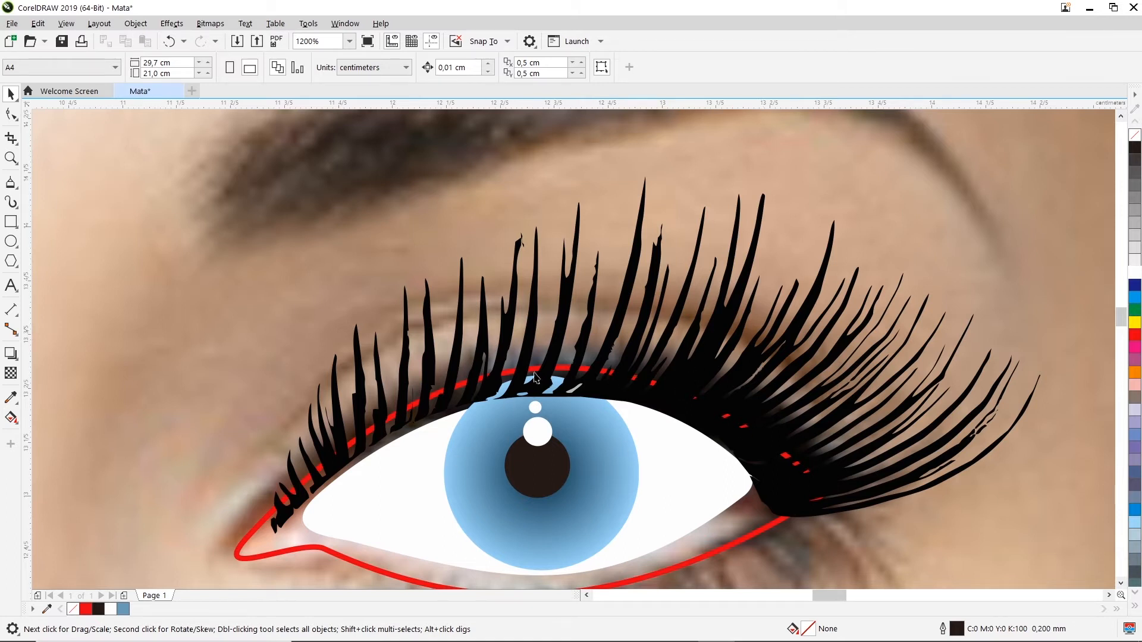
scroll(535, 376, "down", 2)
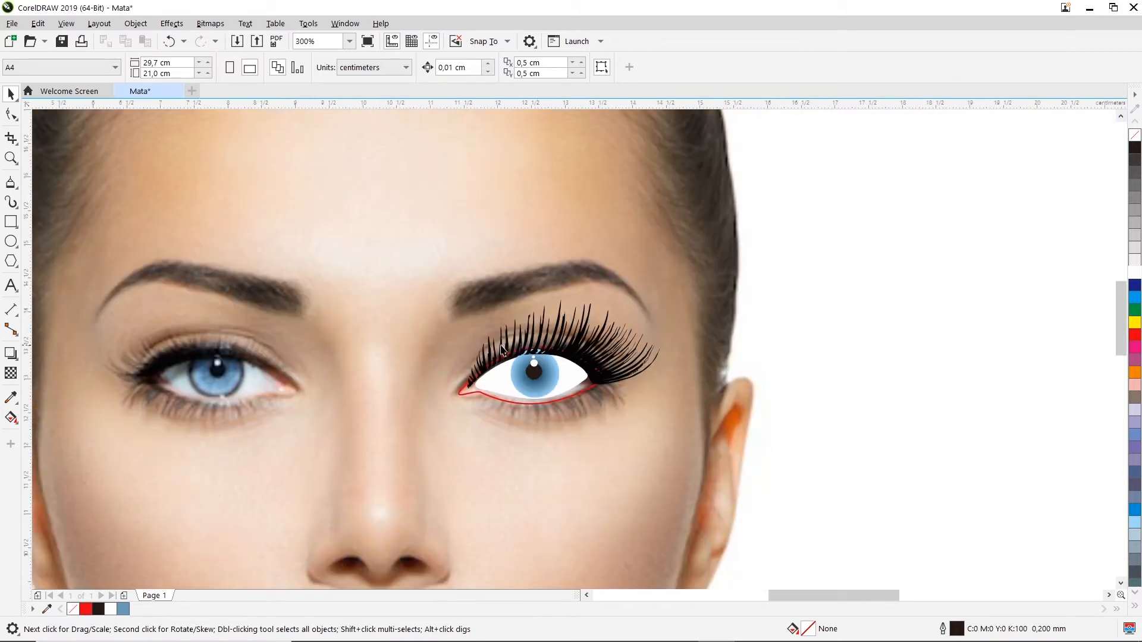
scroll(551, 359, "up", 1)
scroll(551, 360, "down", 1)
scroll(568, 345, "up", 1)
left_click(581, 362)
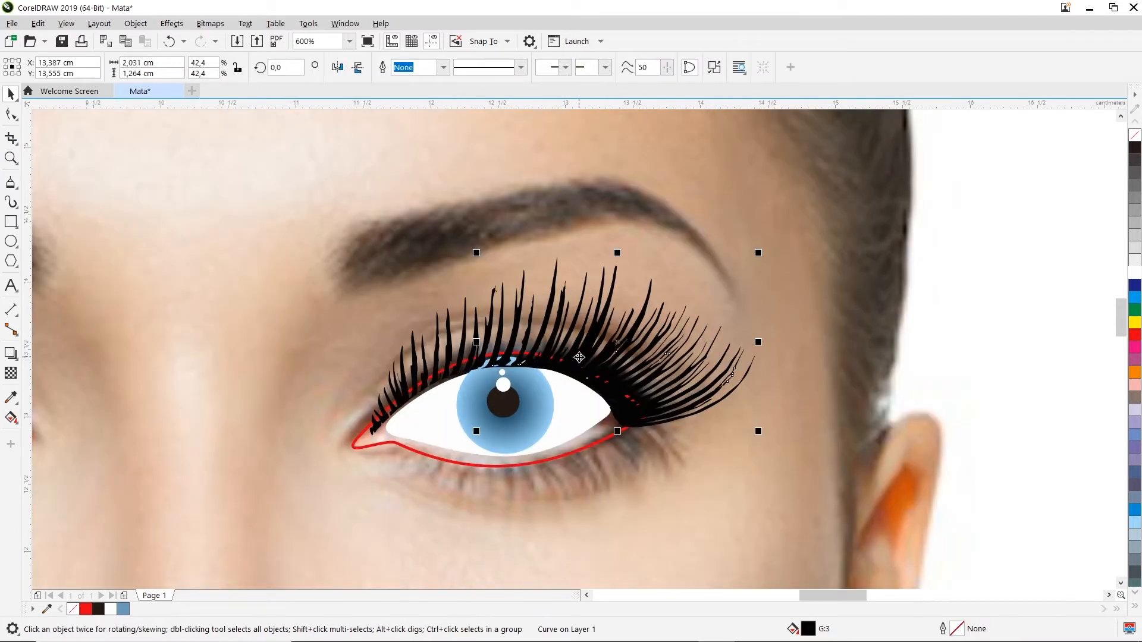
scroll(577, 360, "down", 3)
scroll(574, 358, "up", 1)
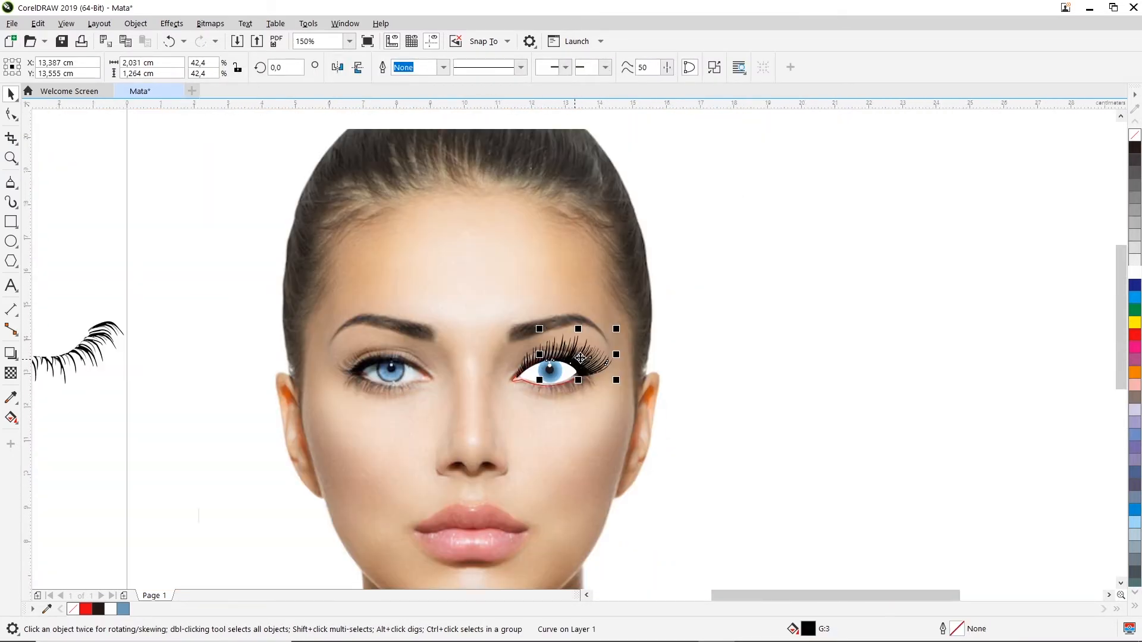
scroll(759, 221, "down", 1)
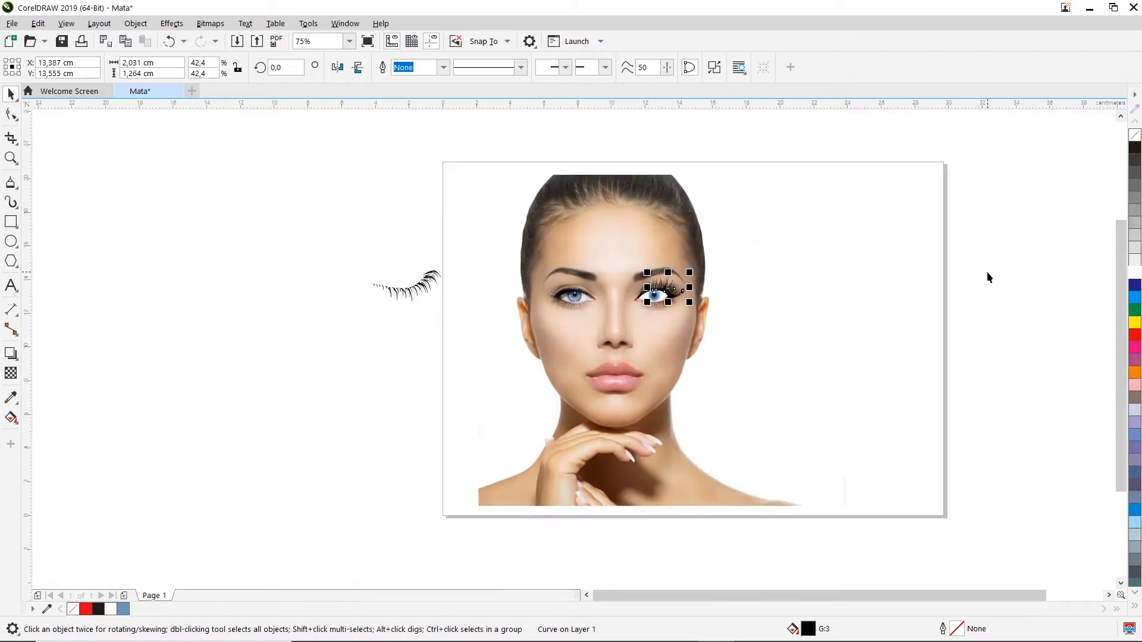
left_click(959, 276)
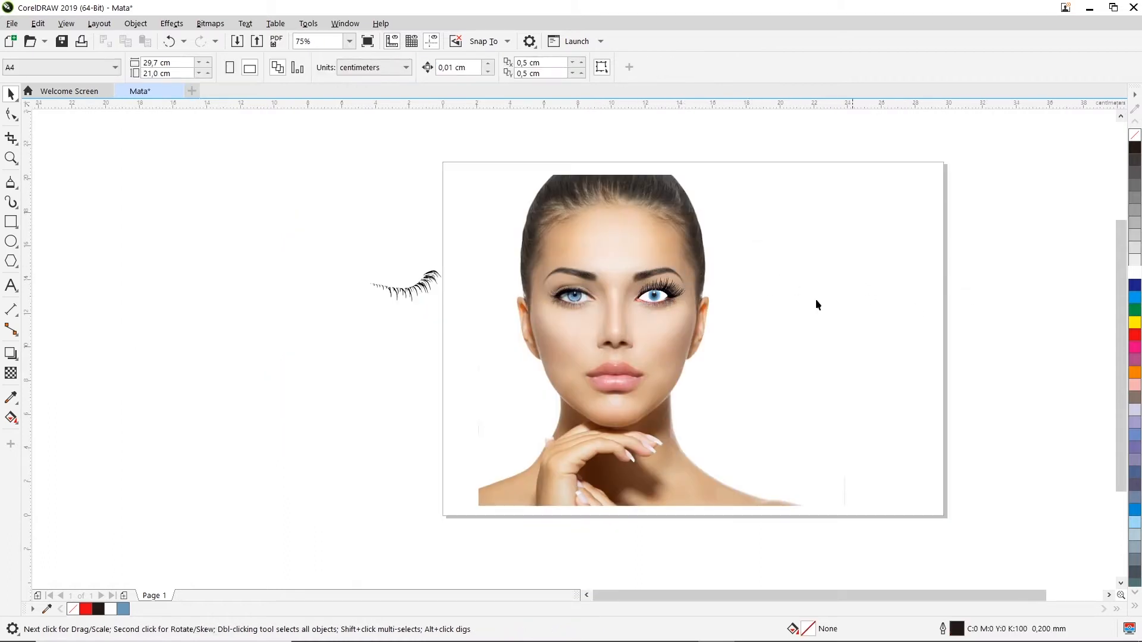
left_click(802, 297)
- Try dragging across the face photo to select the lashes, and undo the accidental move of the photo
left_click_drag(978, 248, 764, 291)
scroll(803, 255, "down", 2)
scroll(813, 255, "up", 2)
left_click(780, 266)
left_click(956, 259)
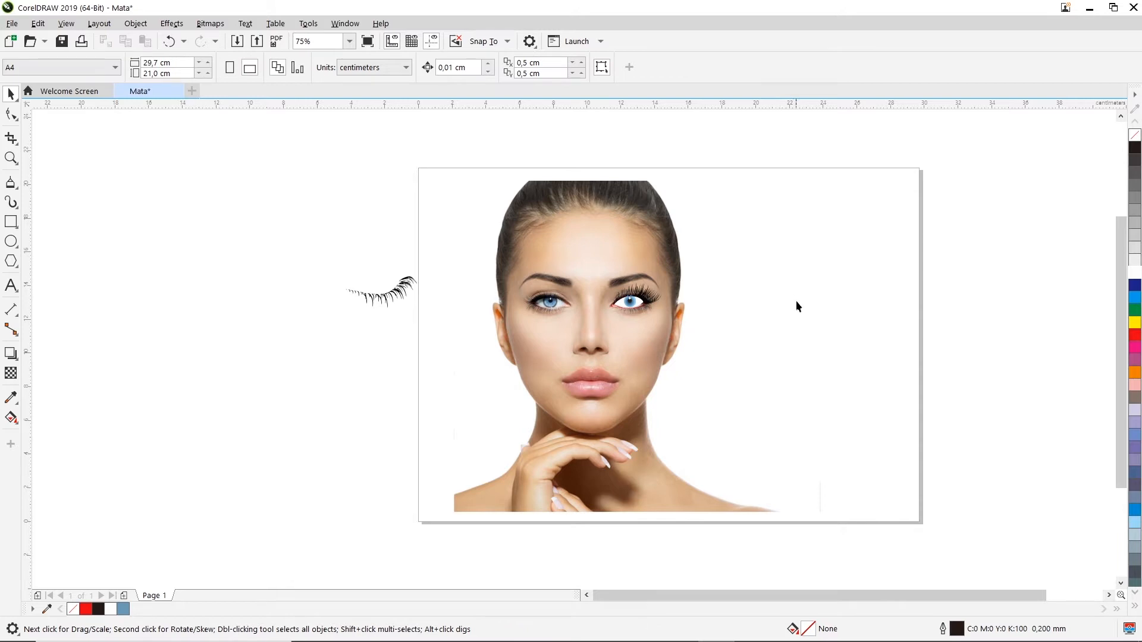
mouse_move(788, 289)
left_mouse_down()
mouse_move(671, 288)
mouse_move(797, 282)
left_mouse_up()
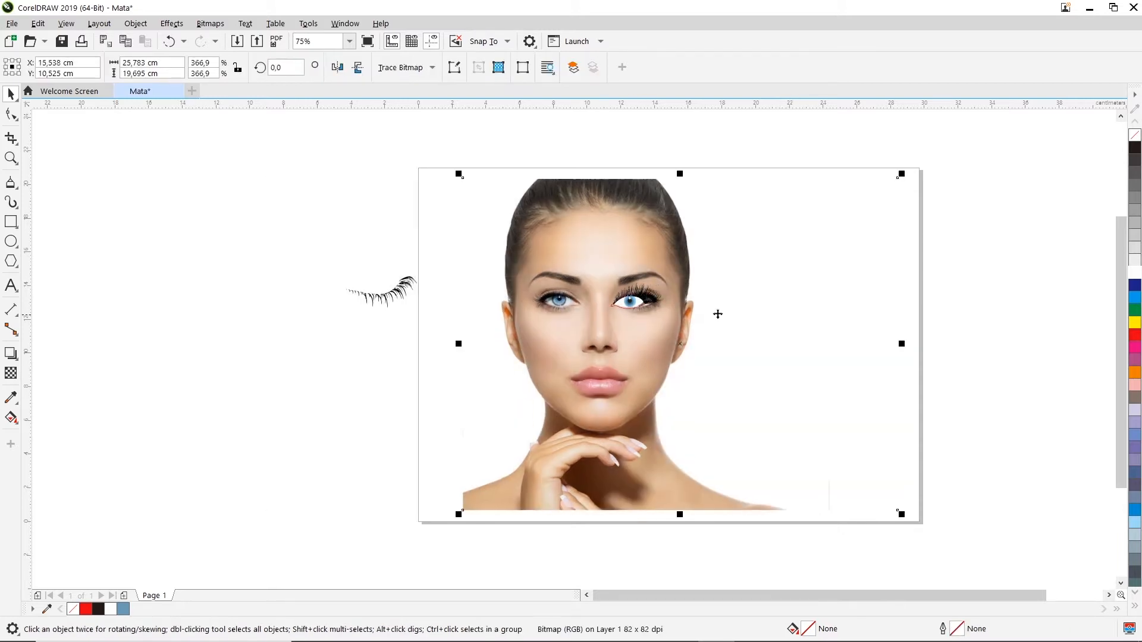
key("ctrl+z")
left_click(533, 217)
left_click(530, 158)
left_click(528, 212)
left_click(541, 158)
left_click_drag(602, 247, 594, 240)
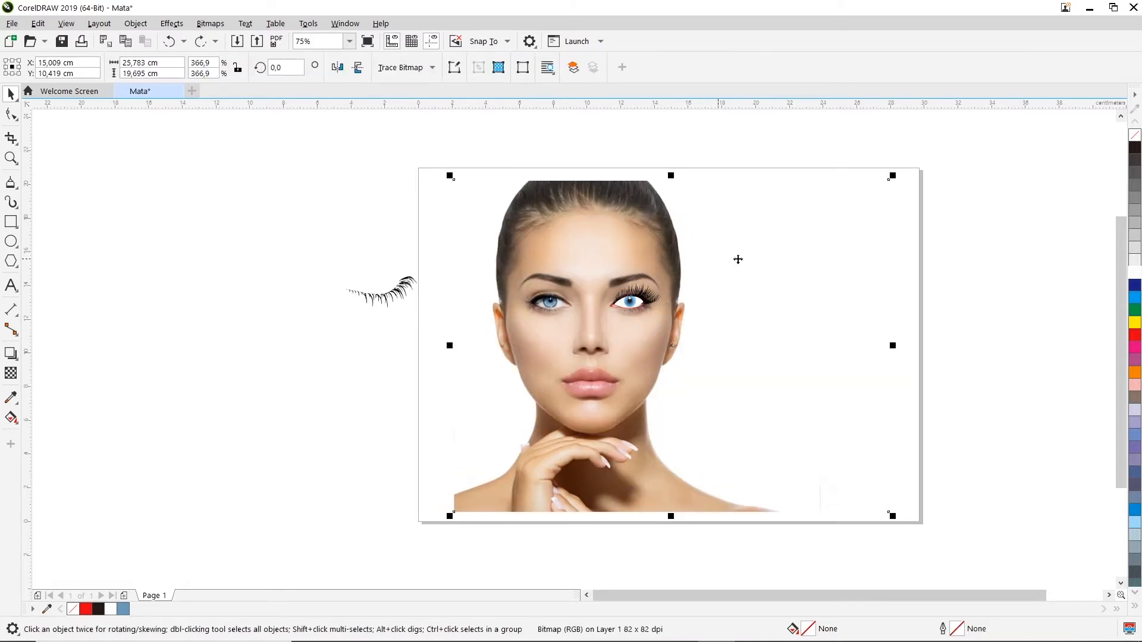
left_click(643, 295)
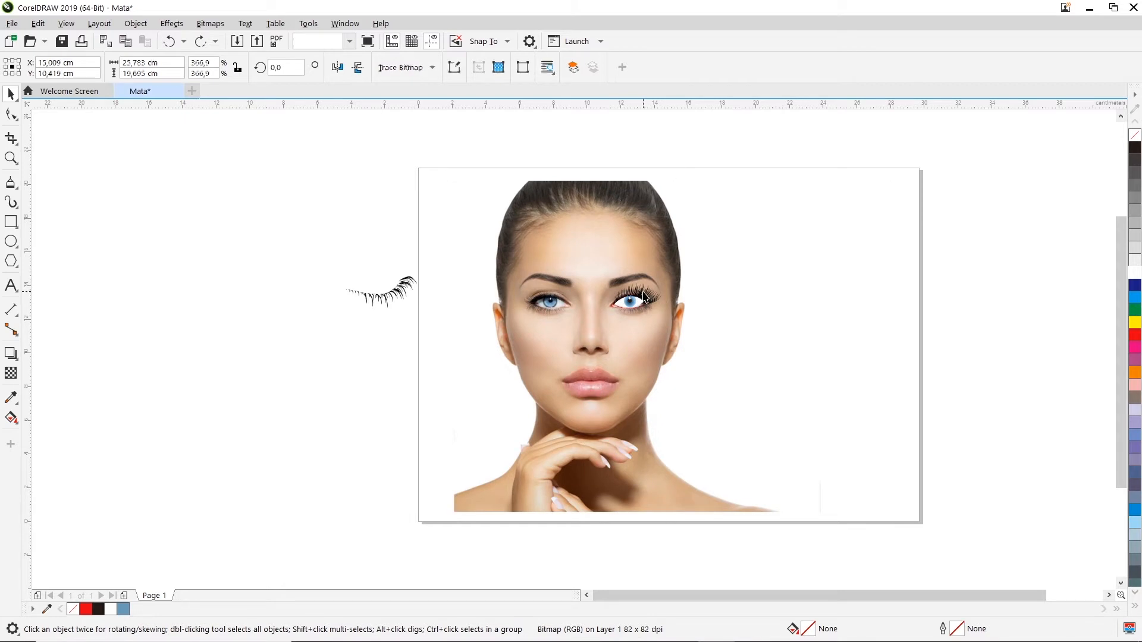
left_click(946, 289)
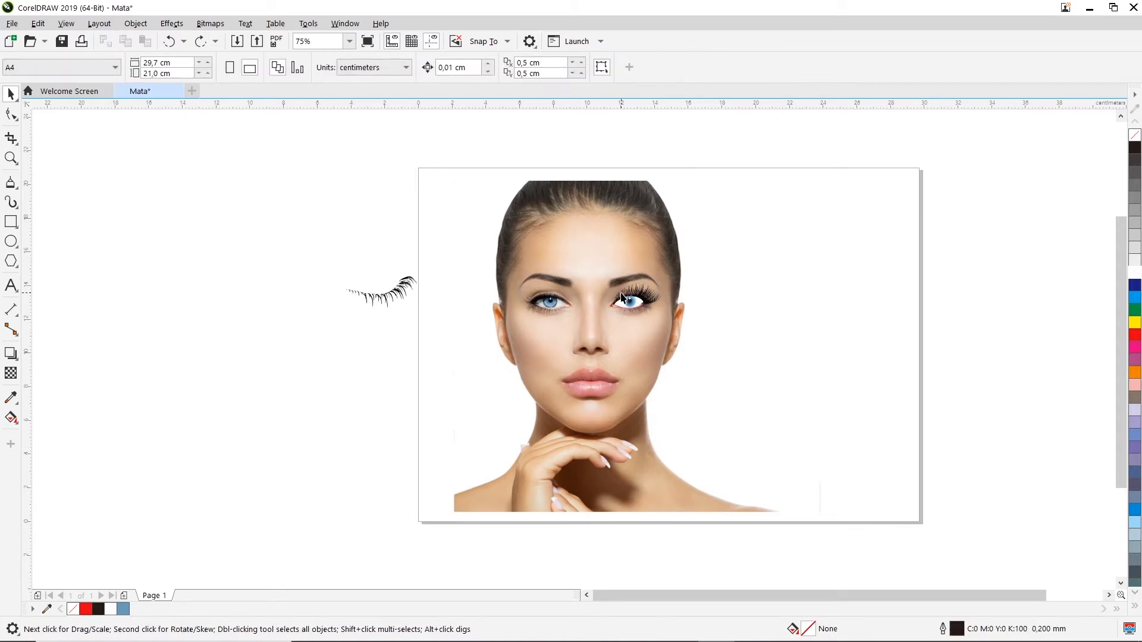
left_click(844, 239)
left_click(972, 255)
left_click(727, 276)
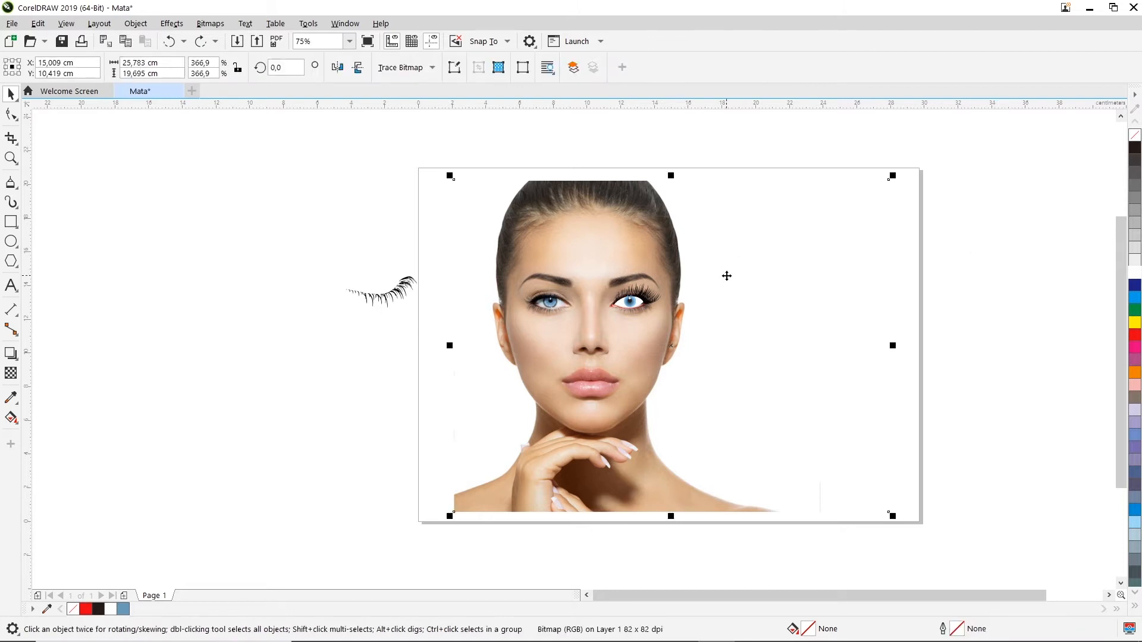
left_click(754, 143)
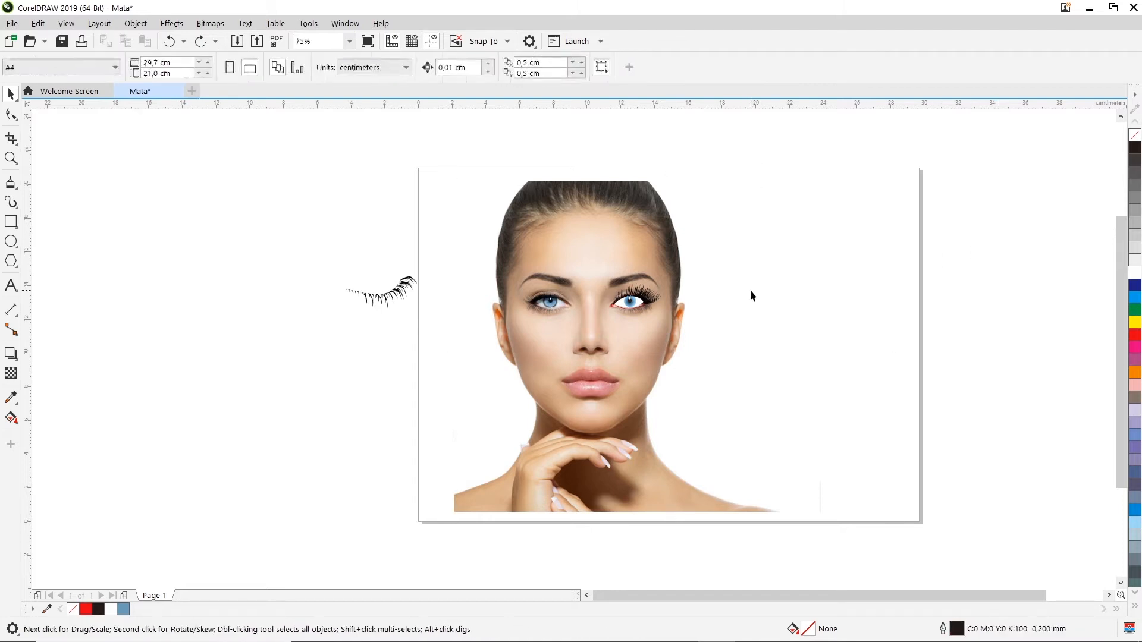
left_click(751, 290)
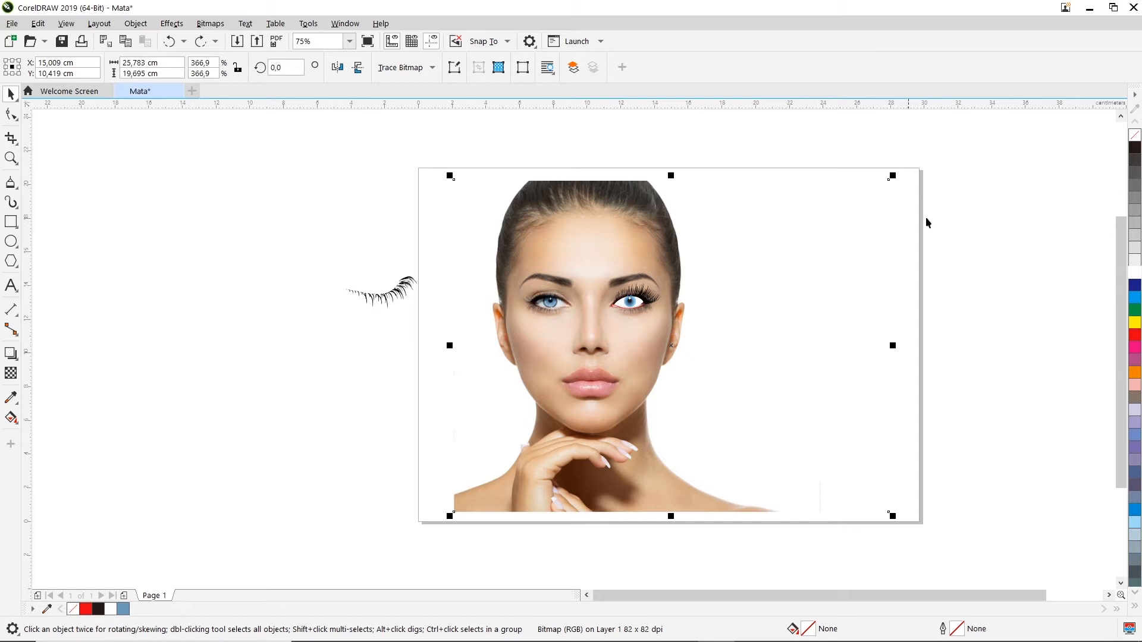
left_click(972, 277)
- Try moving seven upper lash pieces together up over the eyebrow, then undo the move and deselect them
left_click_drag(718, 306, 598, 302)
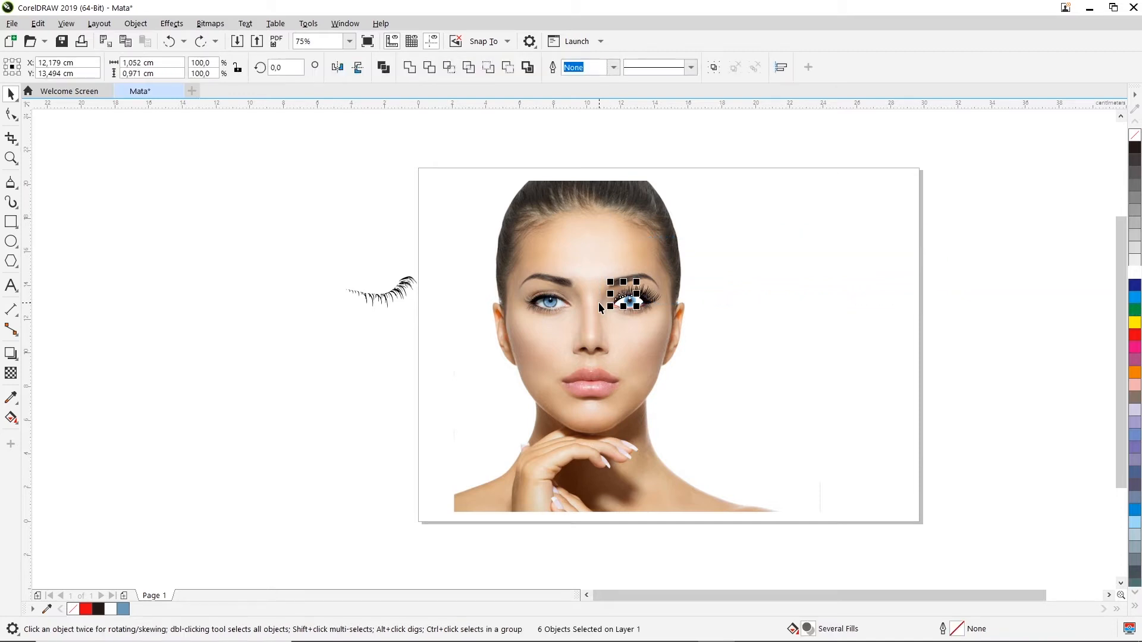
scroll(618, 293, "up", 1)
scroll(620, 291, "up", 1)
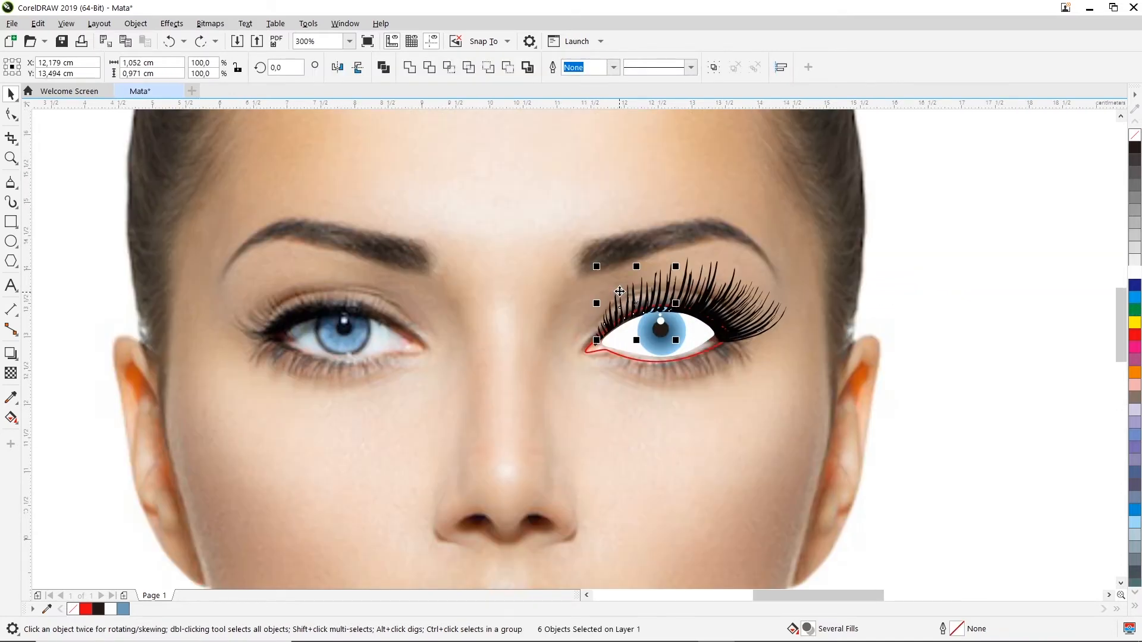
left_click(714, 315, "shift")
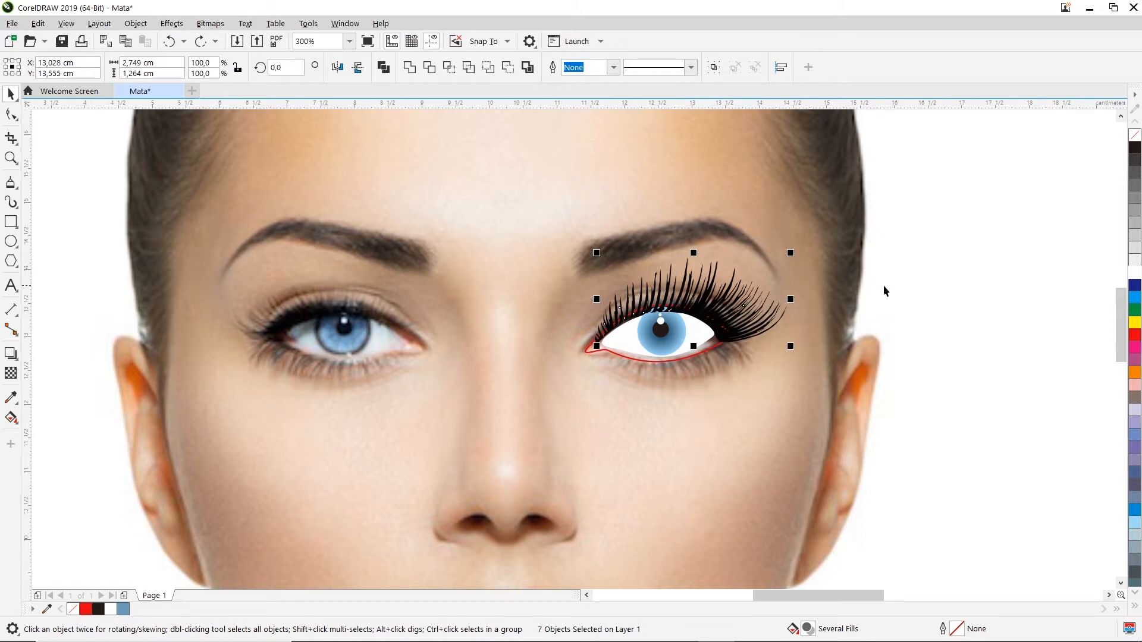
left_click_drag(744, 301, 773, 204)
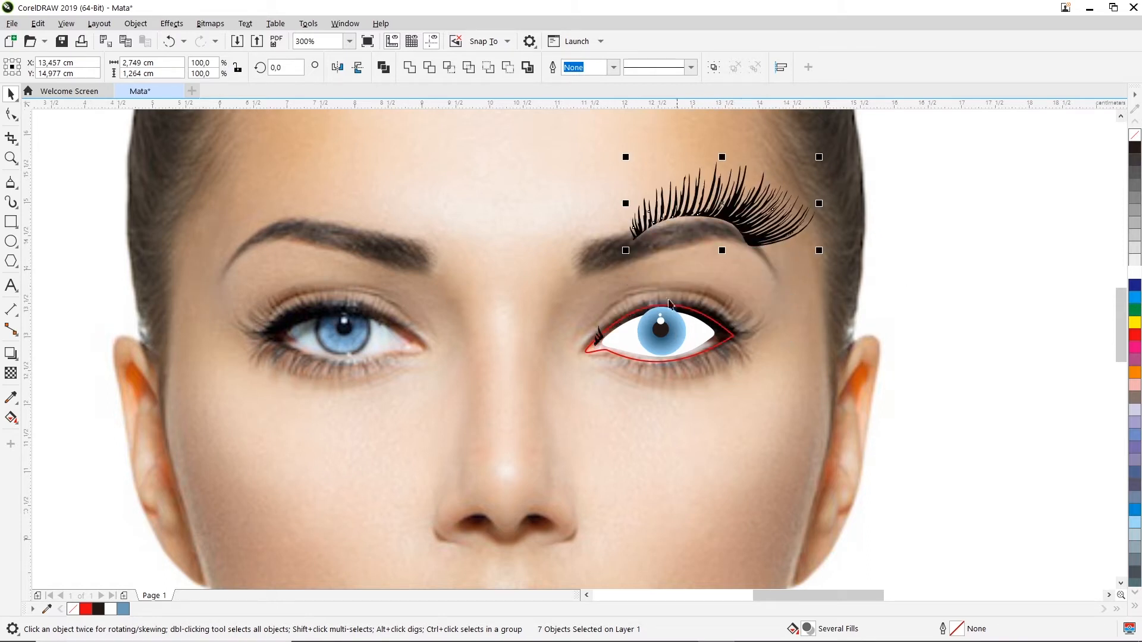
key("ctrl+z")
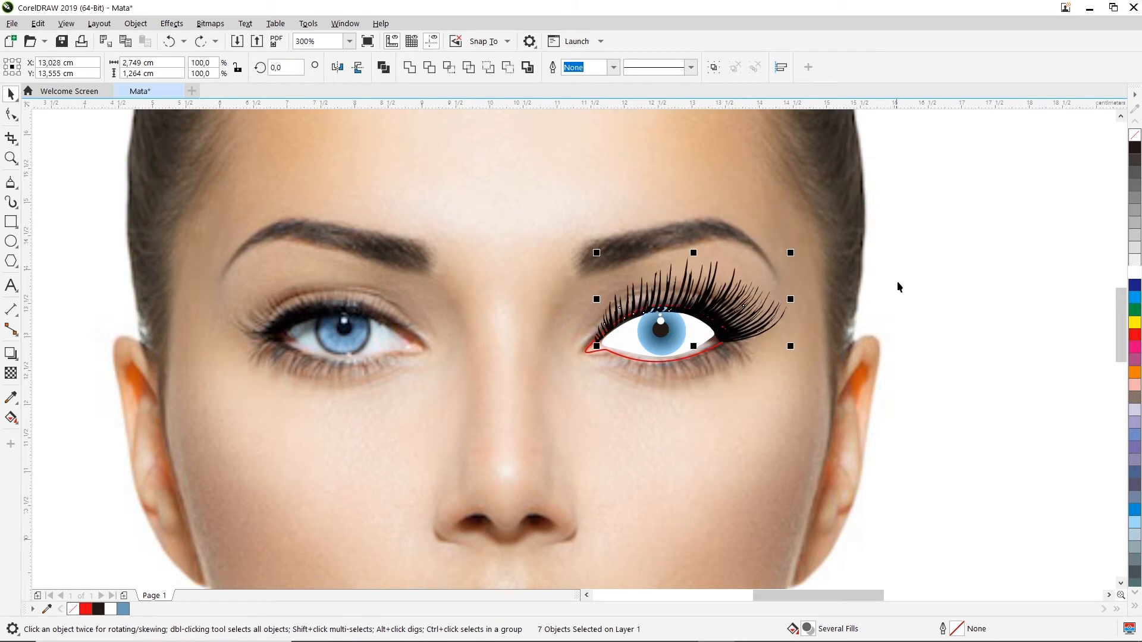
left_click(897, 286)
scroll(624, 322, "up", 1)
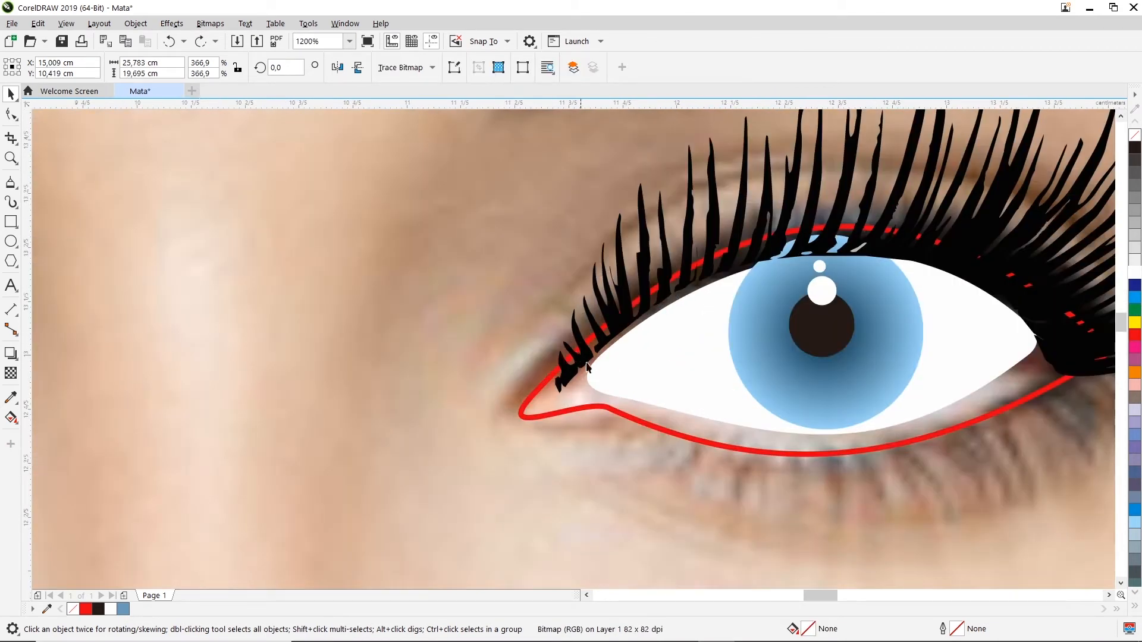
scroll(587, 359, "up", 1)
left_click(587, 358)
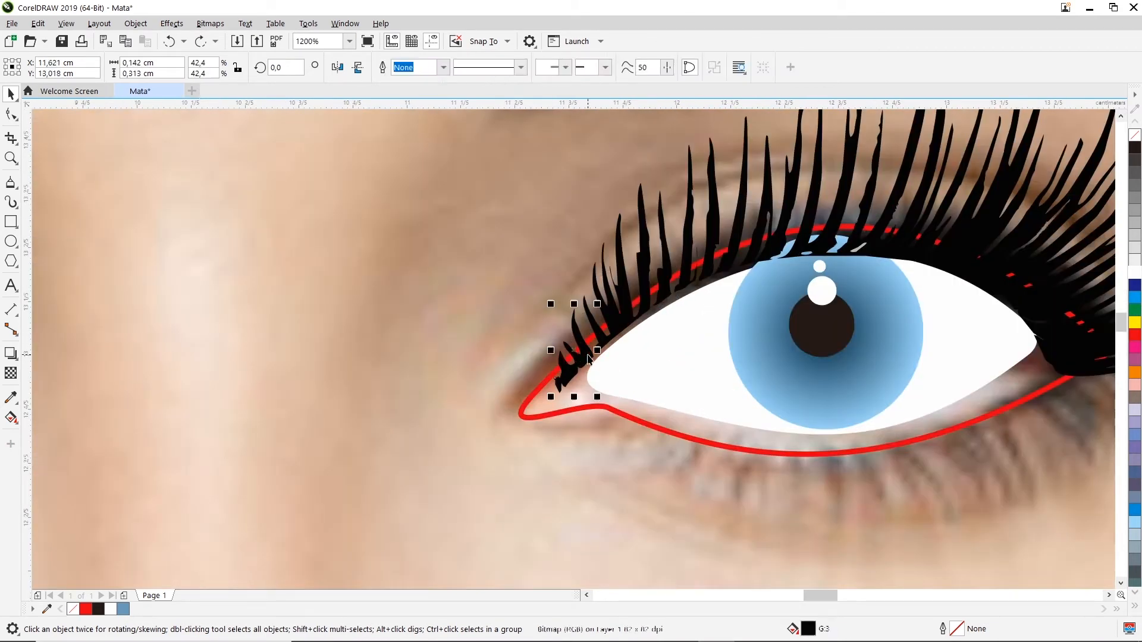
left_click(620, 329, "shift")
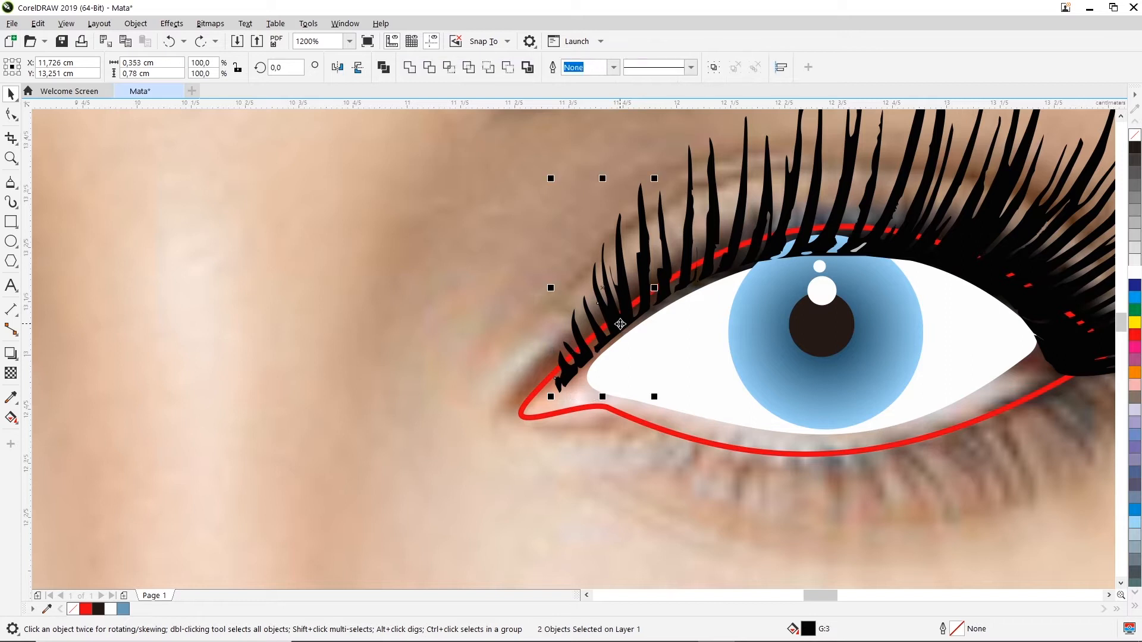
left_click(899, 241)
left_click(682, 281)
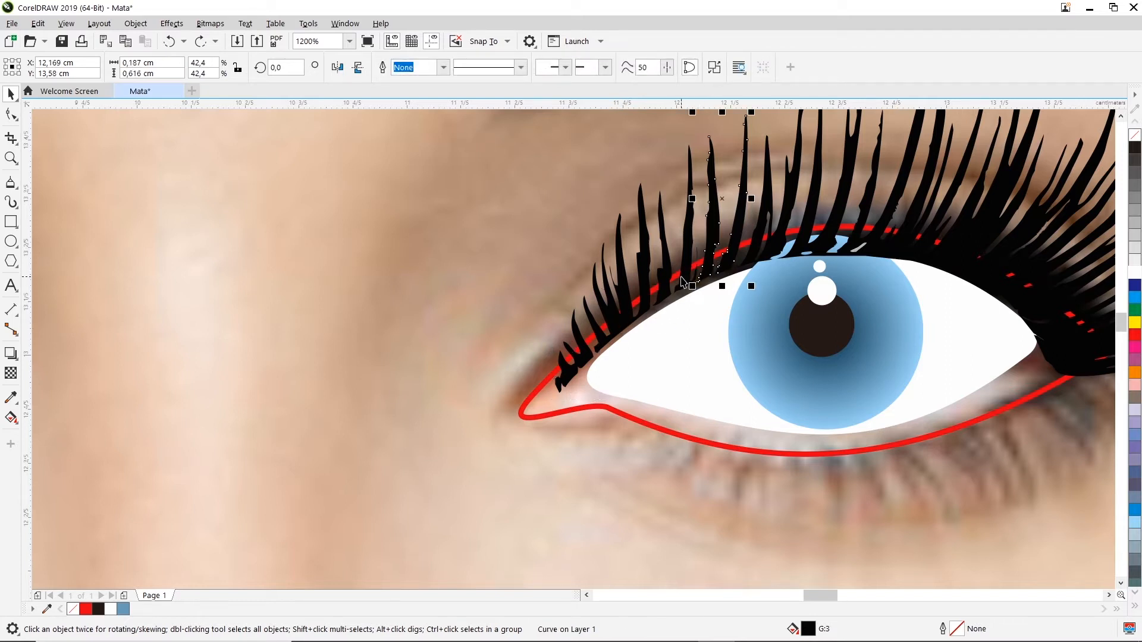
scroll(683, 281, "down", 6)
left_click(887, 261)
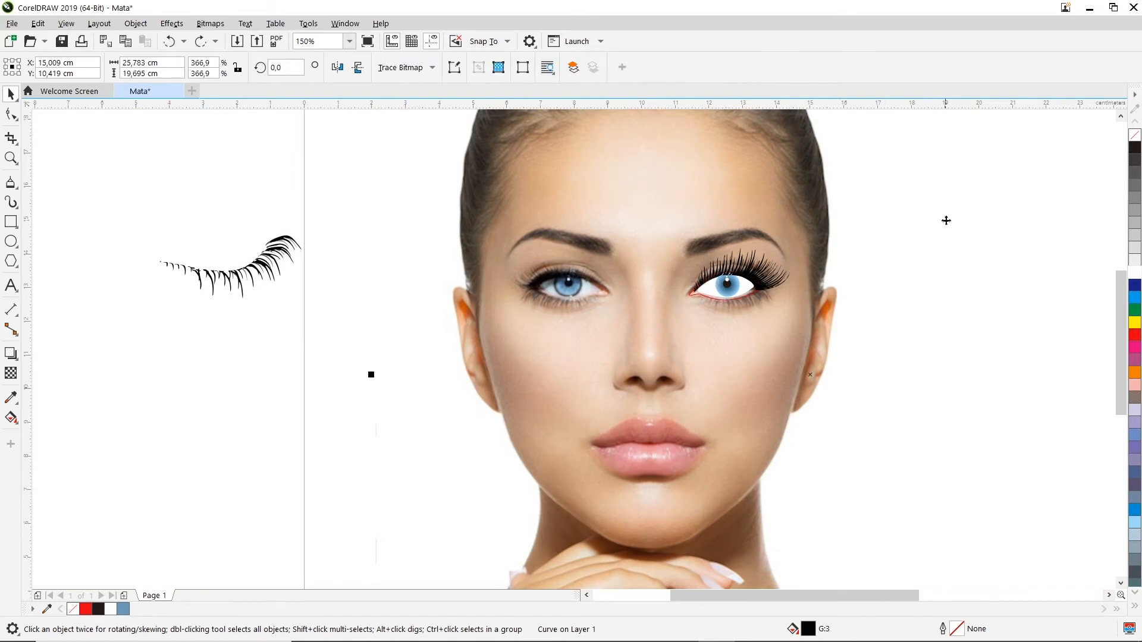
- Group the eight upper lash pieces and move the group off the eye onto the blank page beside the face
left_click_drag(286, 190, 812, 298)
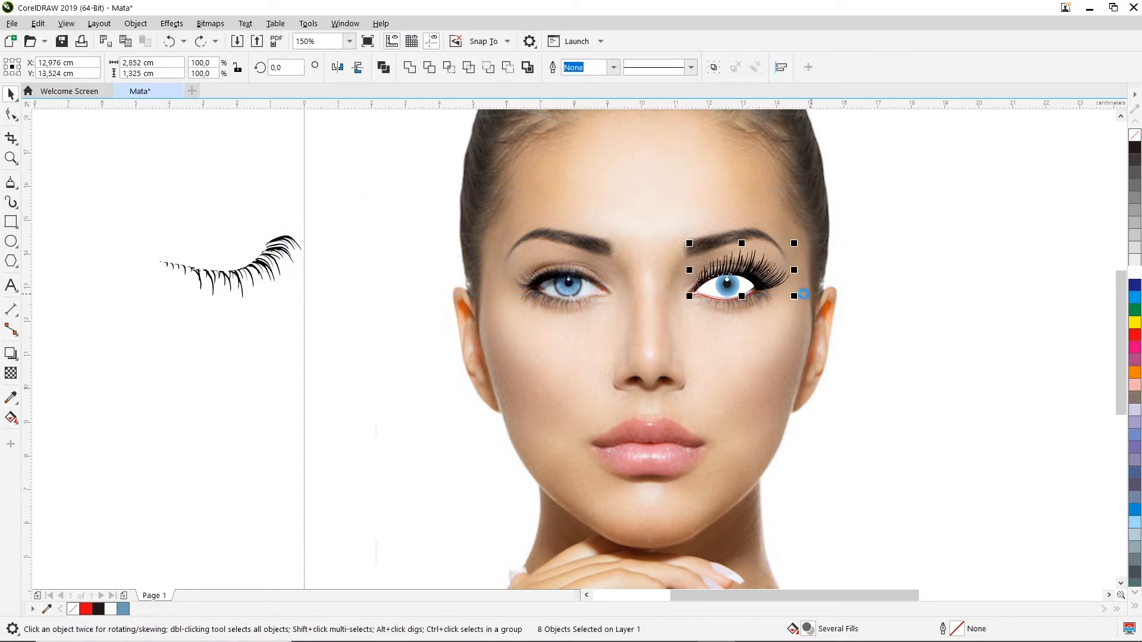
key("ctrl+g")
left_click(739, 271)
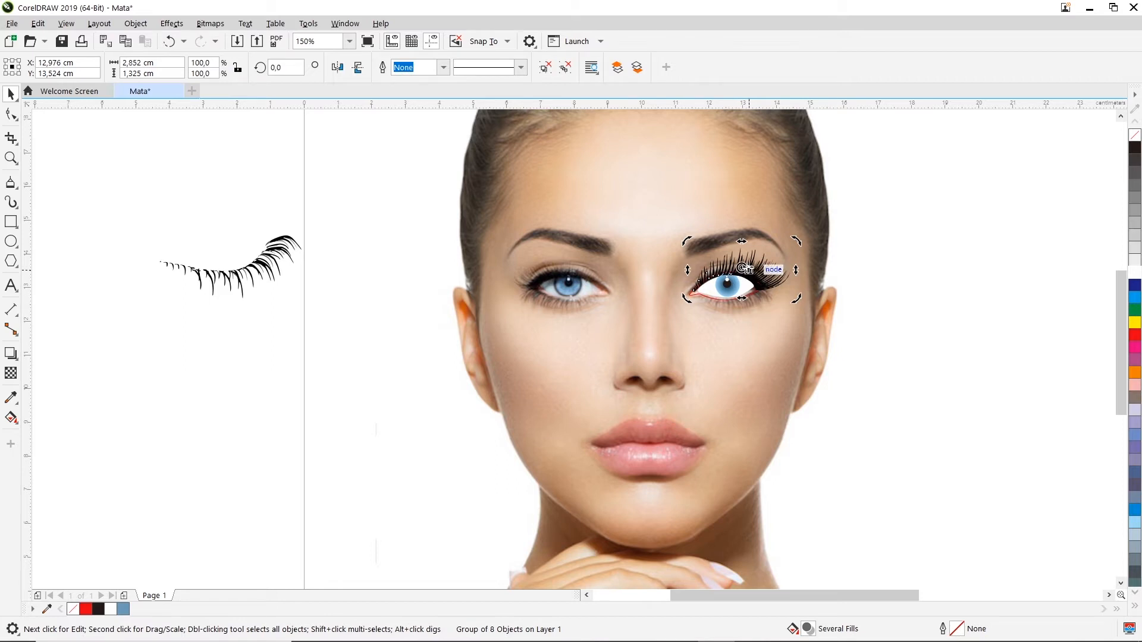
left_click_drag(739, 270, 896, 211)
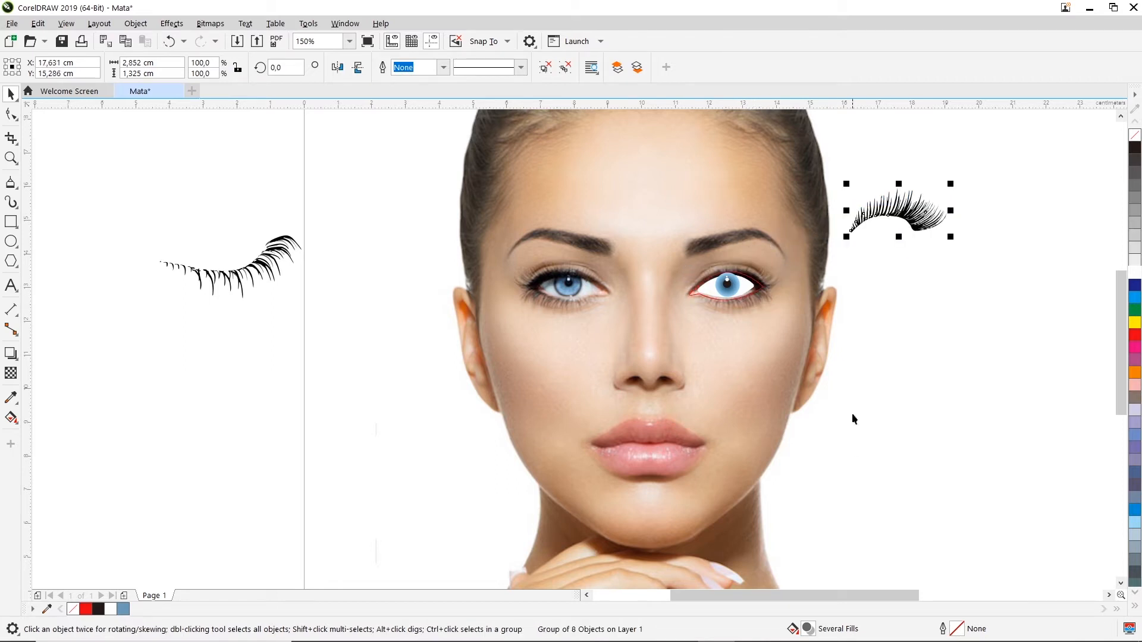
scroll(725, 278, "up", 4)
scroll(726, 277, "down", 4)
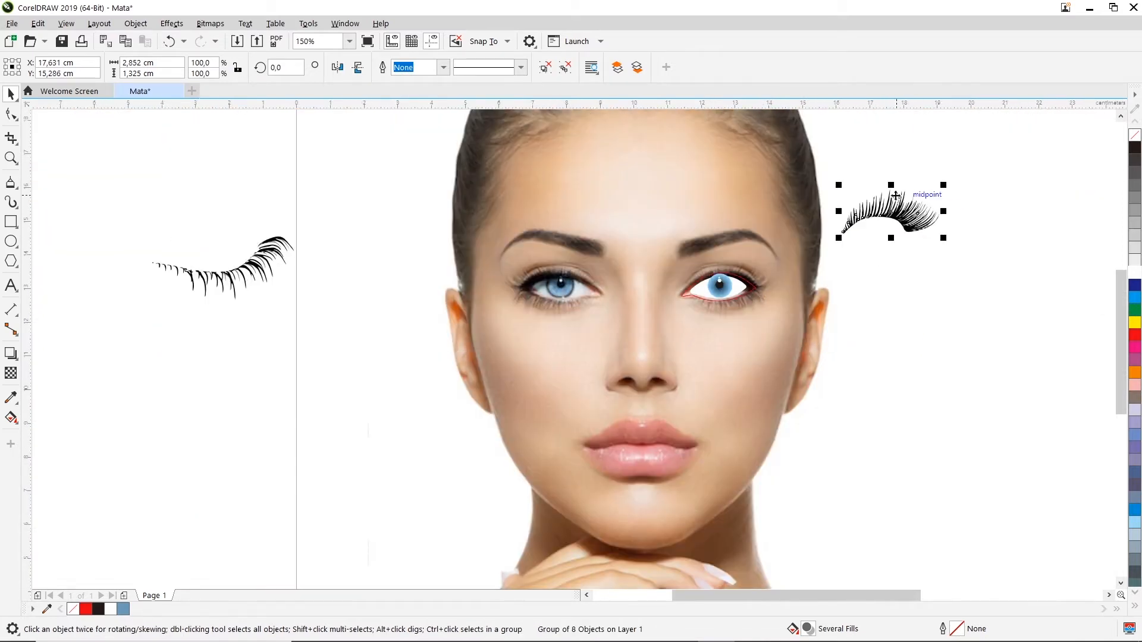
- Place the grouped lashes on the upper lid of the traced eye to check how they fit
scroll(896, 195, "up", 3)
left_click_drag(887, 241, 641, 403)
scroll(619, 351, "up", 4)
scroll(615, 349, "down", 4)
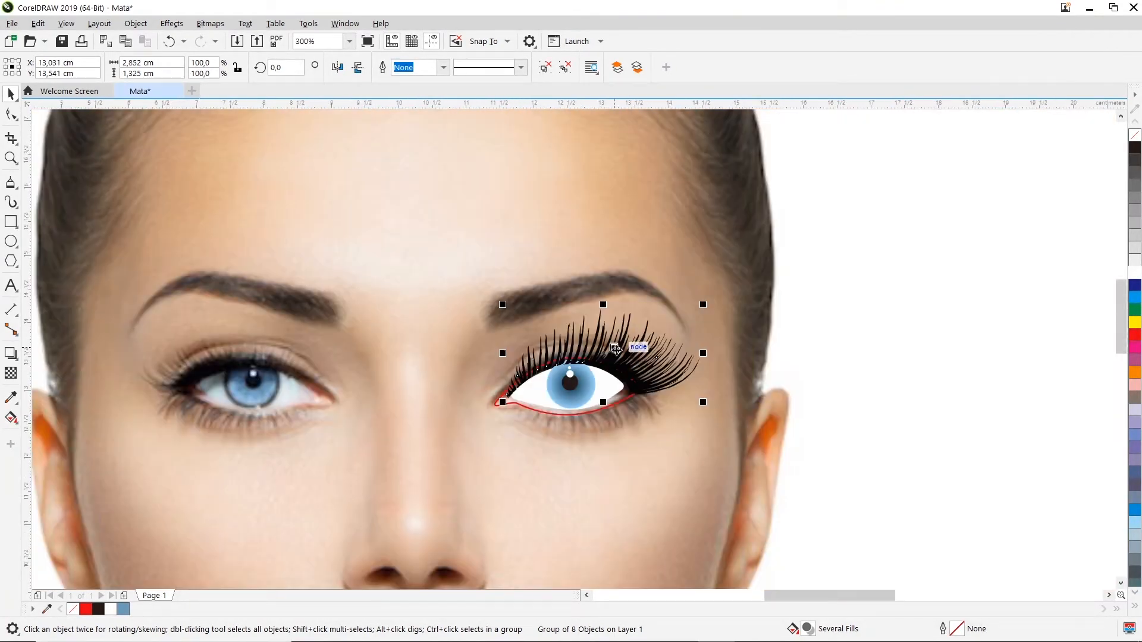
- Set the grouped lashes aside on the blank page area next to the face and deselect them
scroll(616, 349, "down", 4)
left_click_drag(617, 351, 743, 320)
left_click(725, 369)
left_click(745, 194)
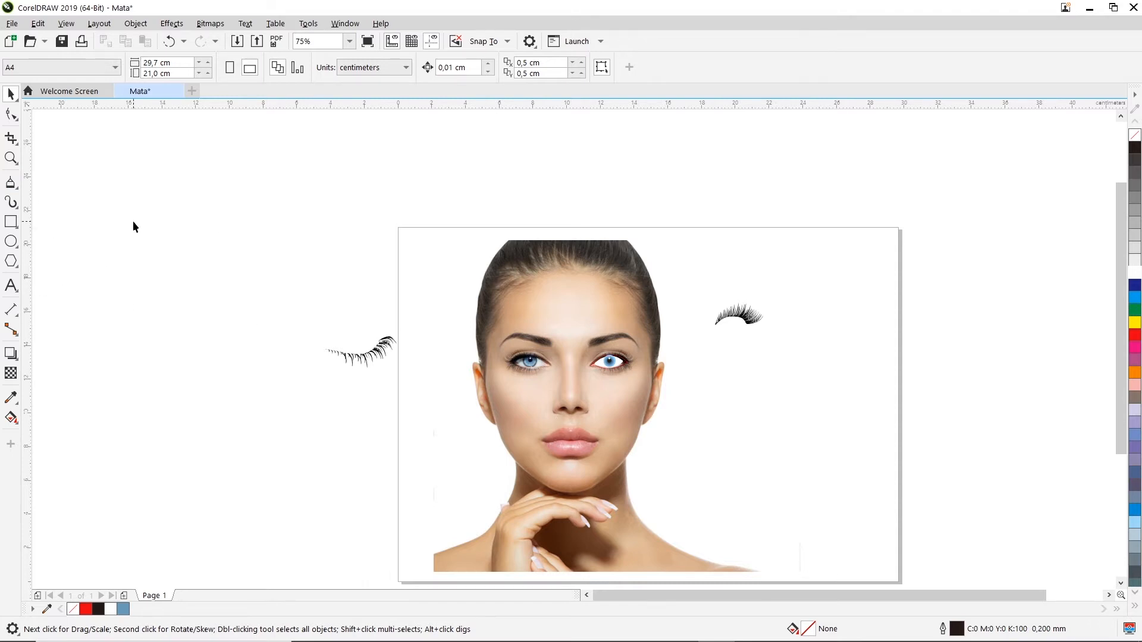
- Save the drawing as Mata in CDR format, version 21.0 (2019), in the Documents folder
key("ctrl+s")
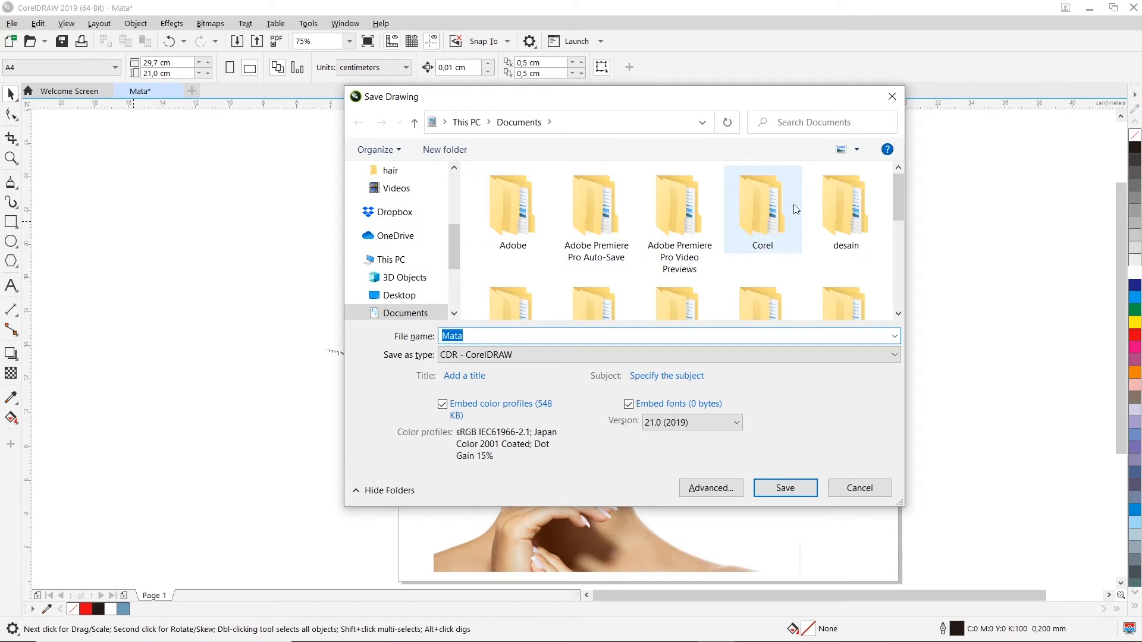
left_click(786, 487)
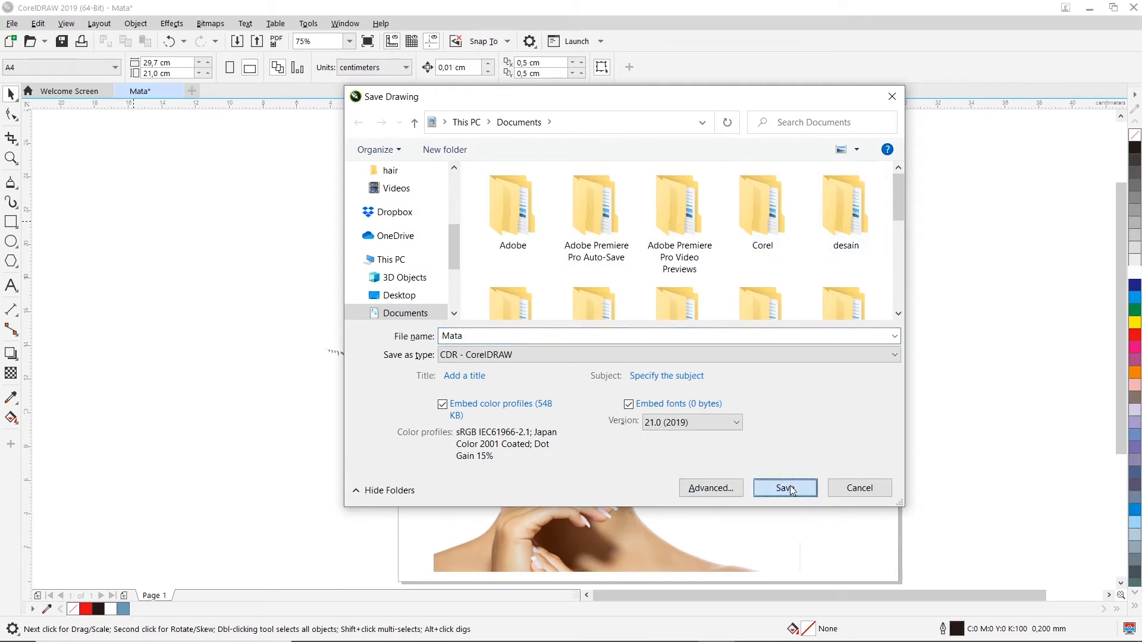
left_click(786, 488)
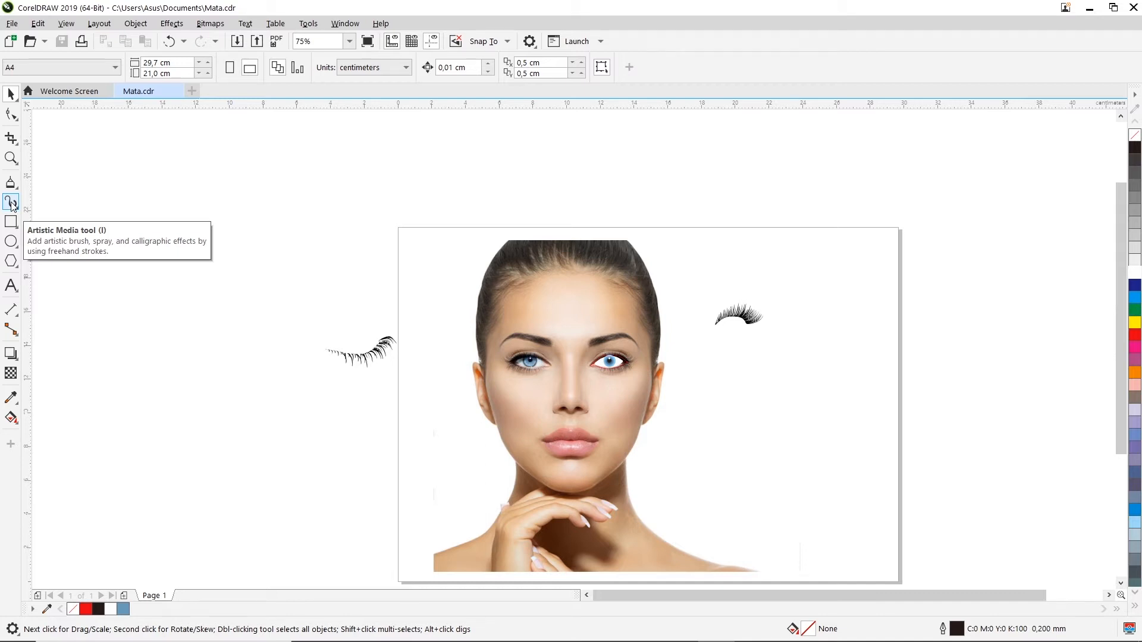
- Set up the Artistic Media tool with the first tapered preset stroke for drawing on the traced eye
left_click(17, 209)
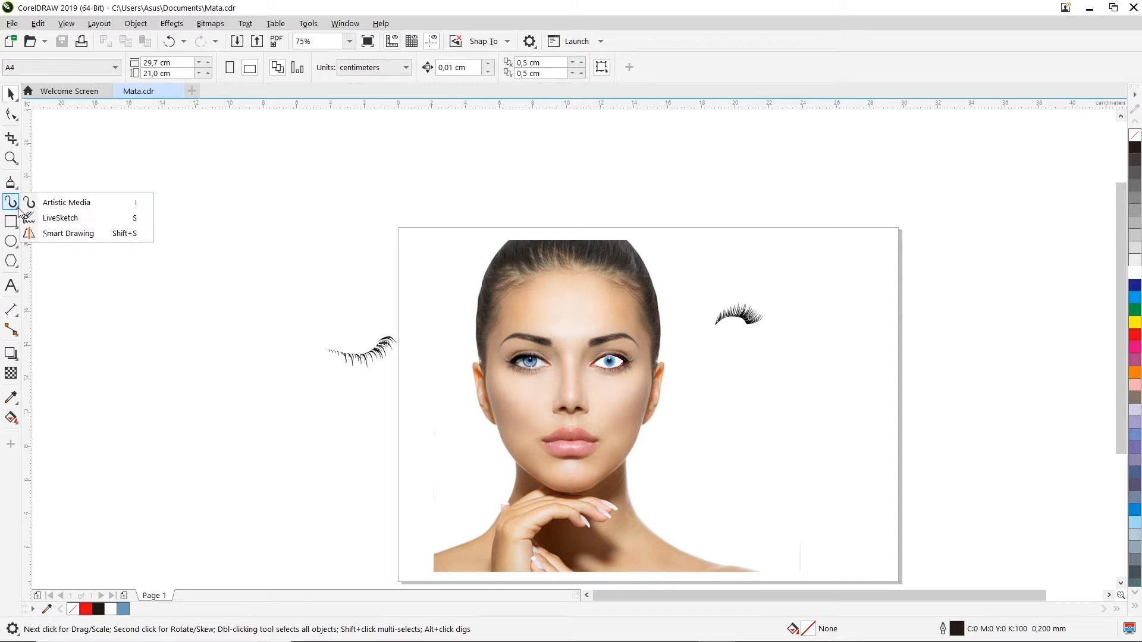
left_click(79, 203)
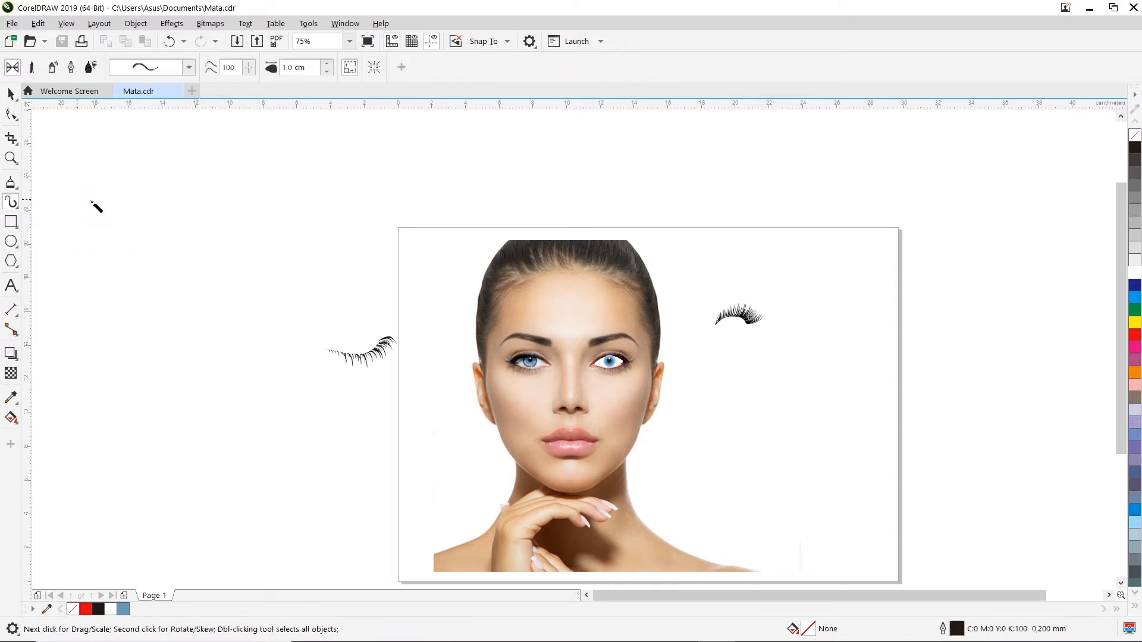
left_click(189, 68)
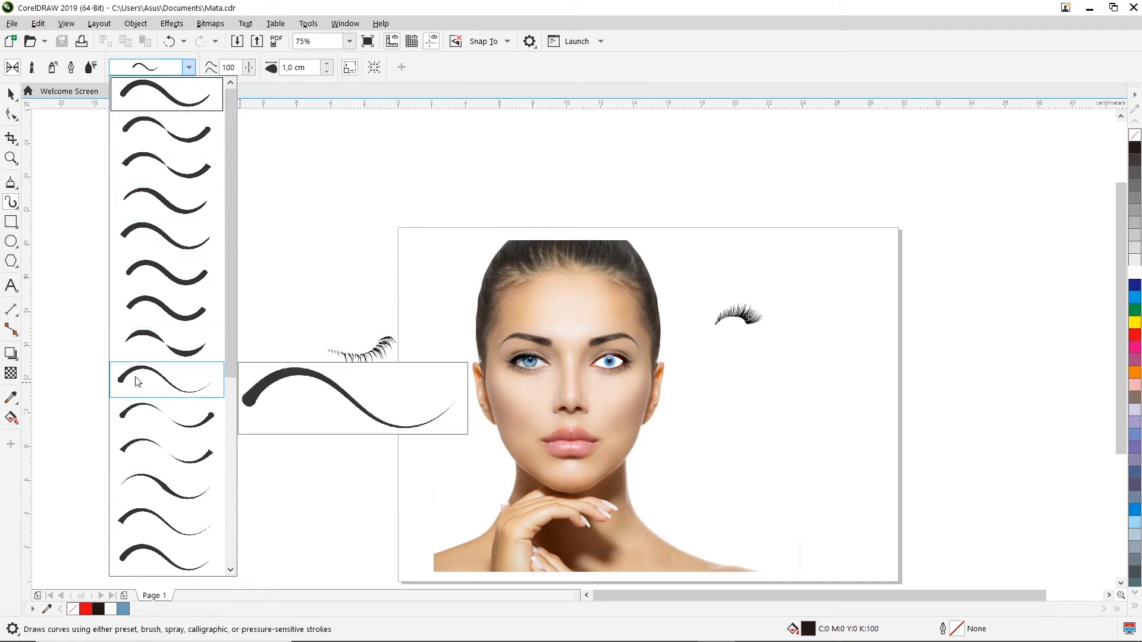
left_click(143, 87)
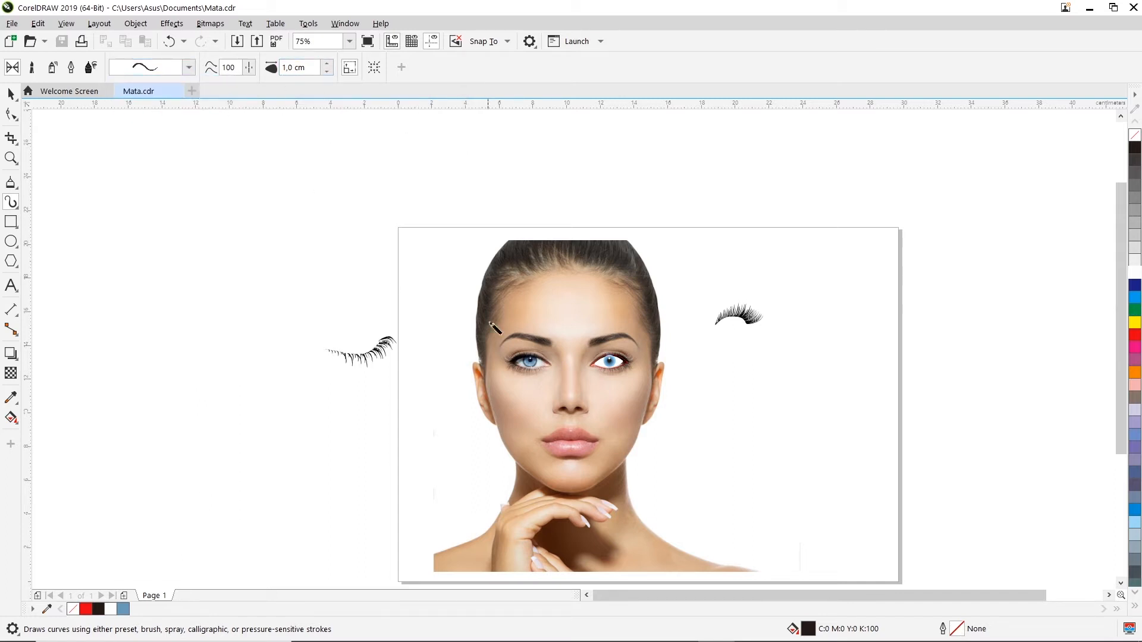
scroll(622, 364, "up", 2)
left_click(10, 157)
left_click_drag(497, 298, 744, 444)
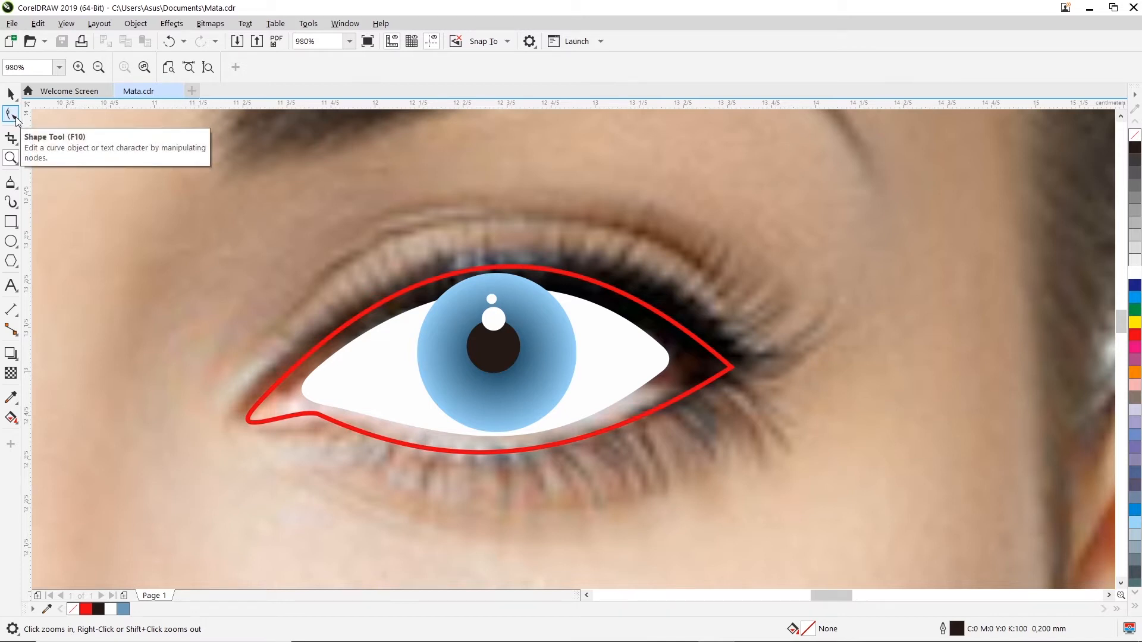
left_click(11, 202)
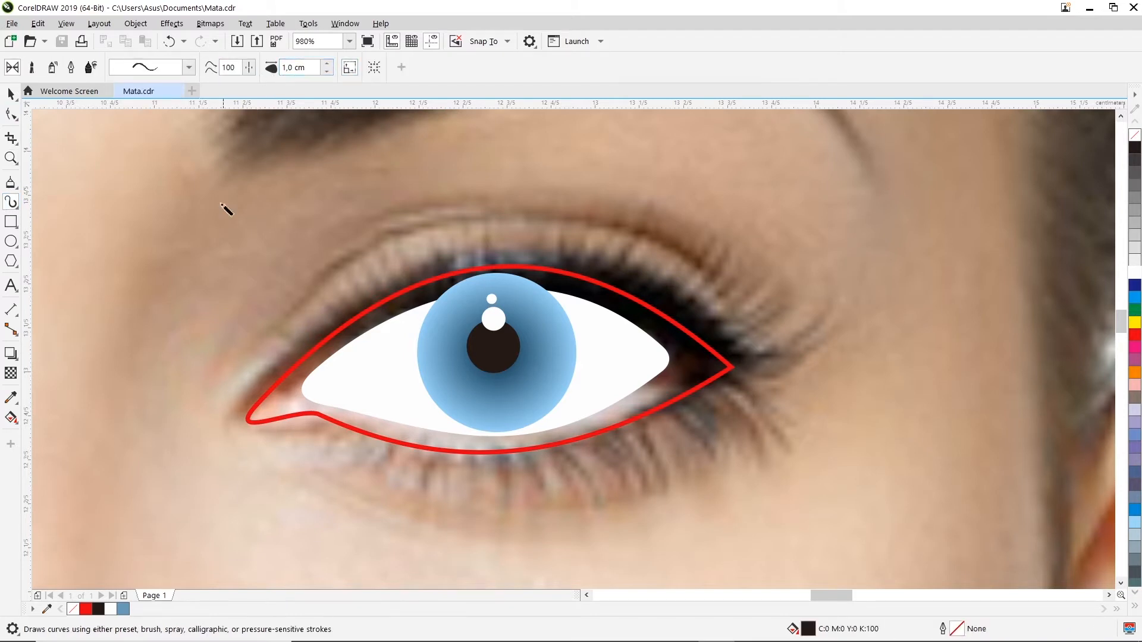
- Reduce the artistic stroke width to 0.0762 cm, drawing and undoing test strokes on the skin beside the eye
mouse_move(214, 250)
left_mouse_down()
mouse_move(362, 171)
mouse_move(338, 174)
left_mouse_up()
key("ctrl+z")
left_click(327, 71)
left_click(329, 72)
left_click(329, 71)
left_click_drag(174, 308, 276, 213)
key("ctrl+z")
left_click(325, 72)
left_click_drag(149, 285, 300, 180)
key("ctrl+z")
left_click_drag(97, 361, 258, 248)
key("ctrl+z")
key("ctrl+z")
- Draw three upward-curving lash strokes at the outer corner of the traced eye, each shorter than the last
mouse_move(721, 359)
left_mouse_down()
mouse_move(784, 363)
mouse_move(816, 340)
mouse_move(829, 296)
left_mouse_up()
mouse_move(704, 351)
left_mouse_down()
mouse_move(776, 339)
mouse_move(796, 318)
left_mouse_up()
mouse_move(693, 338)
left_mouse_down()
mouse_move(734, 327)
mouse_move(748, 307)
left_mouse_up()
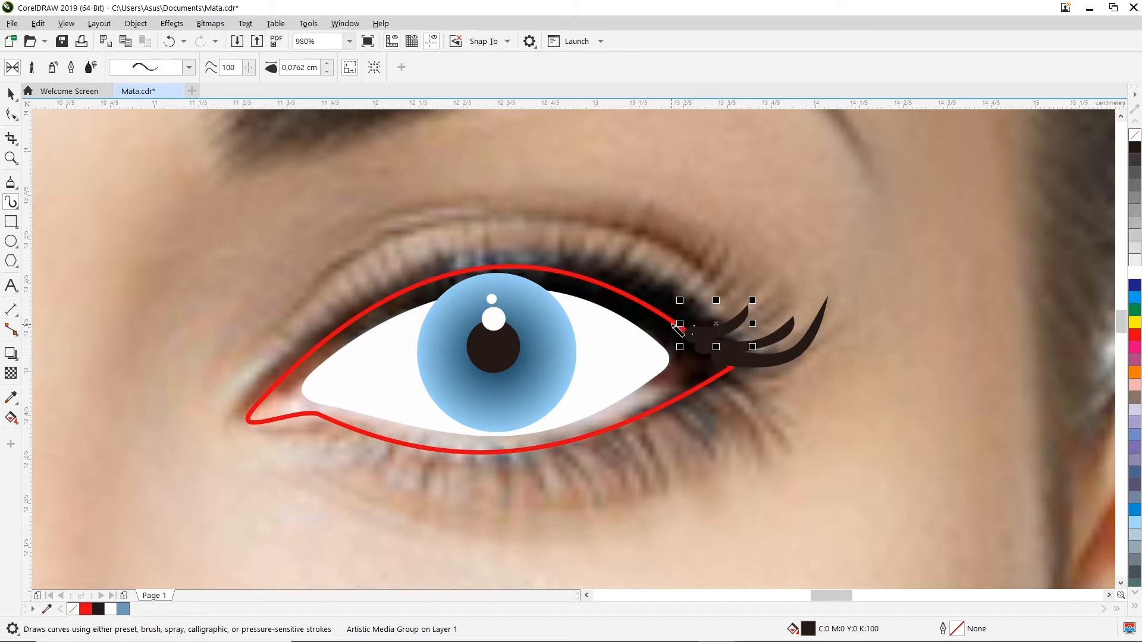
- Add four overlapping short lash strokes inward along the upper lid, and undo one further stroke tried beyond them
scroll(681, 322, "up", 3)
mouse_move(628, 346)
left_mouse_down()
mouse_move(731, 320)
mouse_move(773, 265)
left_mouse_up()
mouse_move(584, 313)
left_mouse_down()
mouse_move(608, 309)
mouse_move(711, 226)
left_mouse_up()
left_click_drag(535, 280, 669, 207)
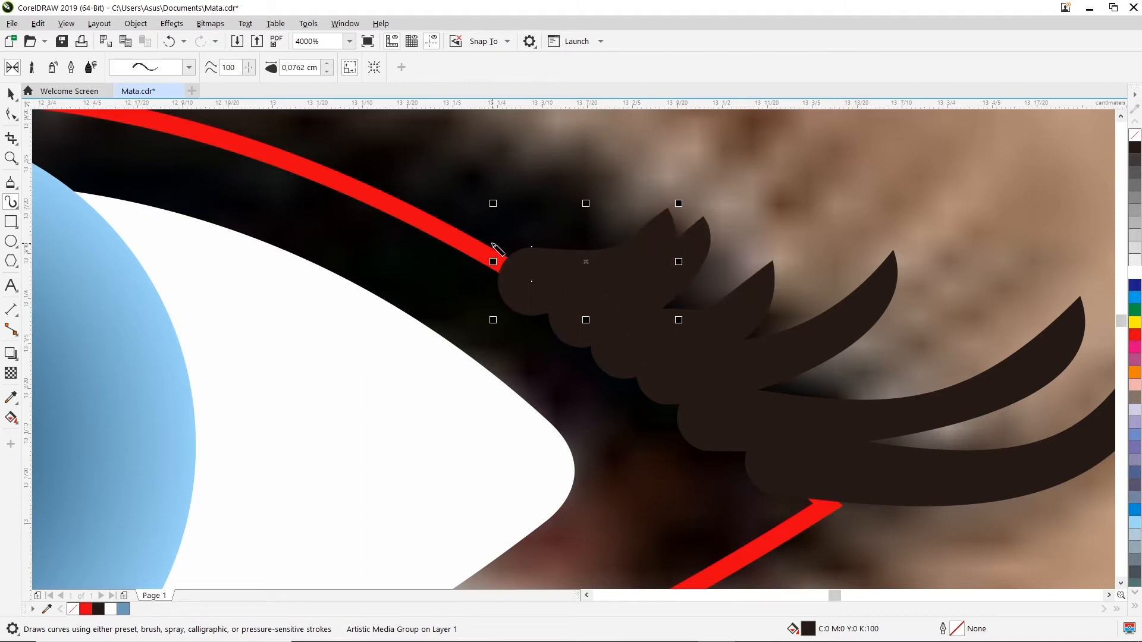
left_click_drag(533, 255, 633, 182)
scroll(538, 243, "down", 3)
scroll(539, 243, "down", 3)
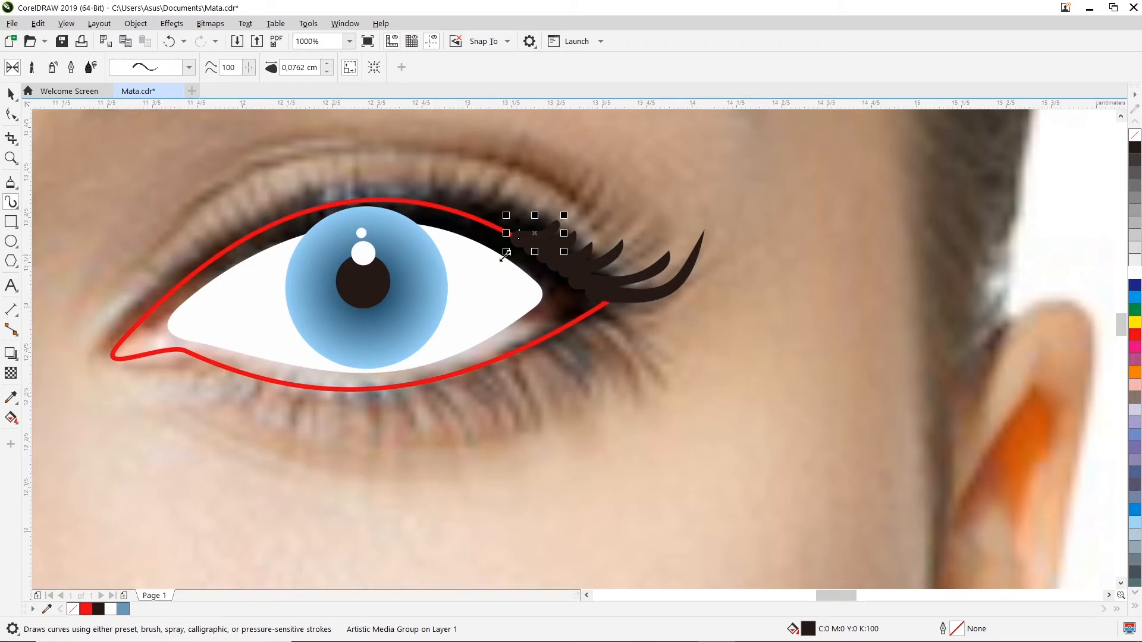
left_click_drag(505, 232, 565, 220)
key("ctrl+z")
- Continue the Artistic Media lashes with four more strokes along the red upper lid line toward the iris
left_click(10, 94)
scroll(262, 184, "down", 7)
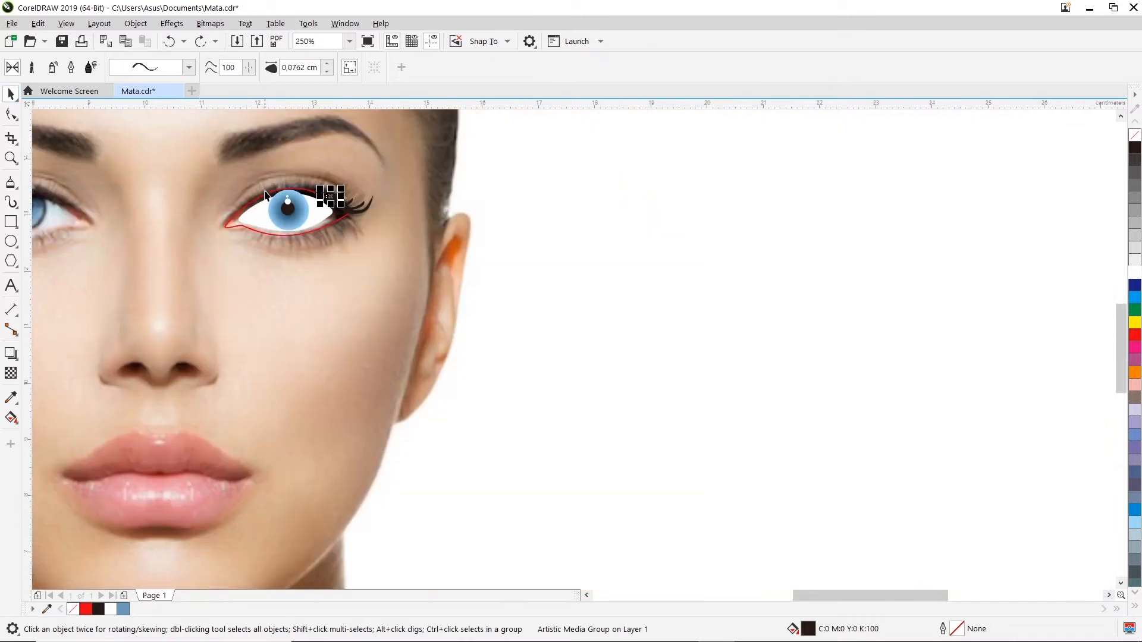
scroll(267, 199, "up", 6)
scroll(268, 205, "up", 2)
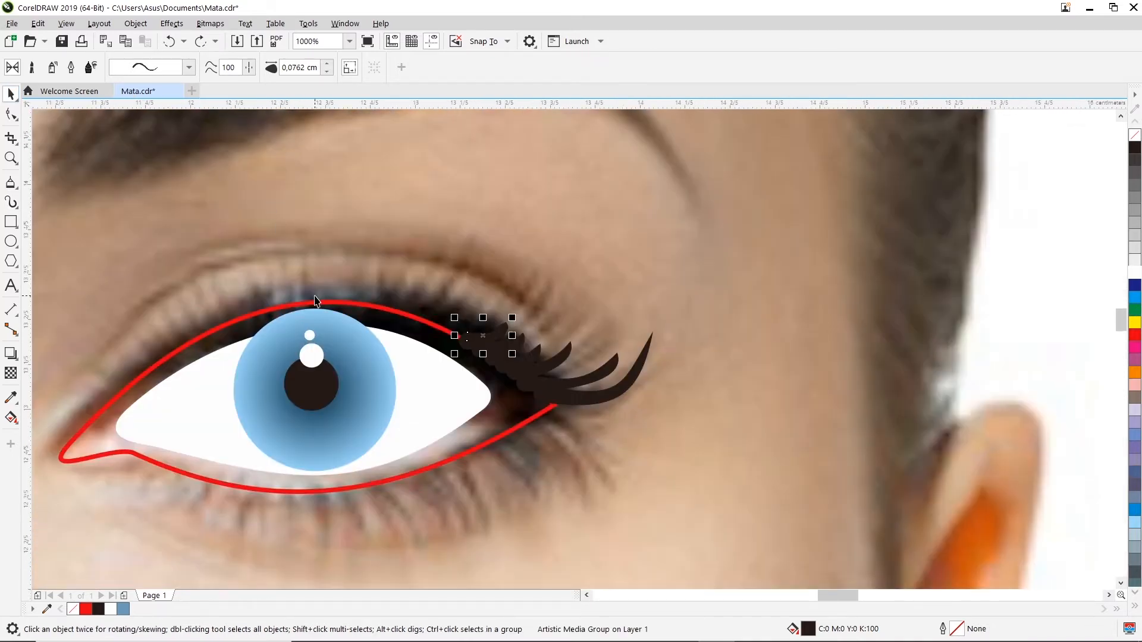
scroll(452, 330, "up", 1)
scroll(452, 330, "up", 1)
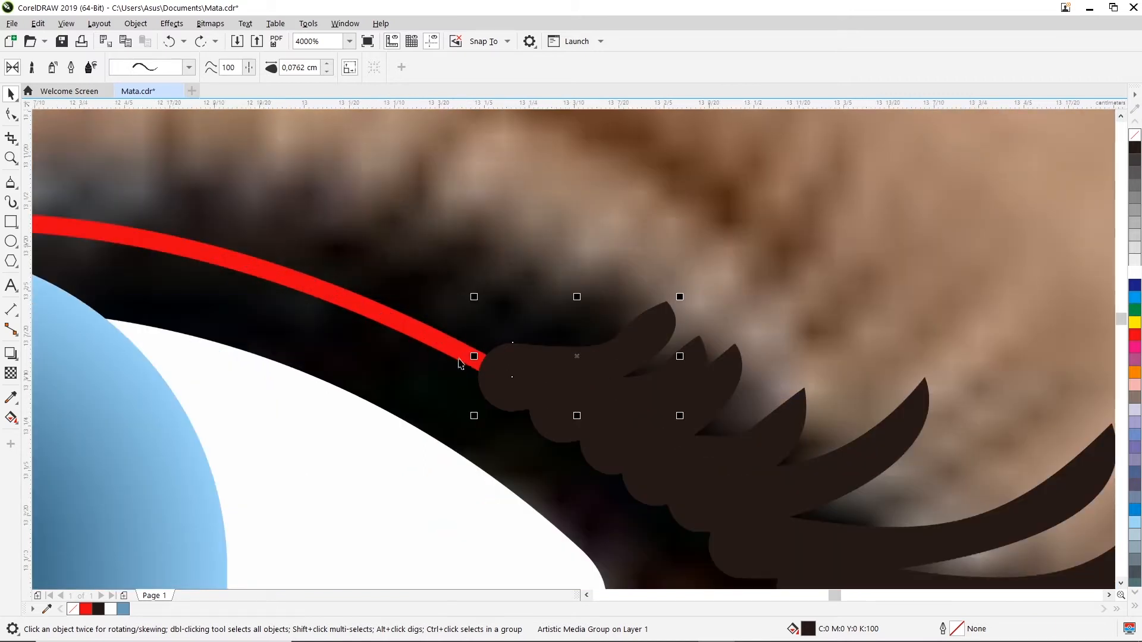
left_click(11, 202)
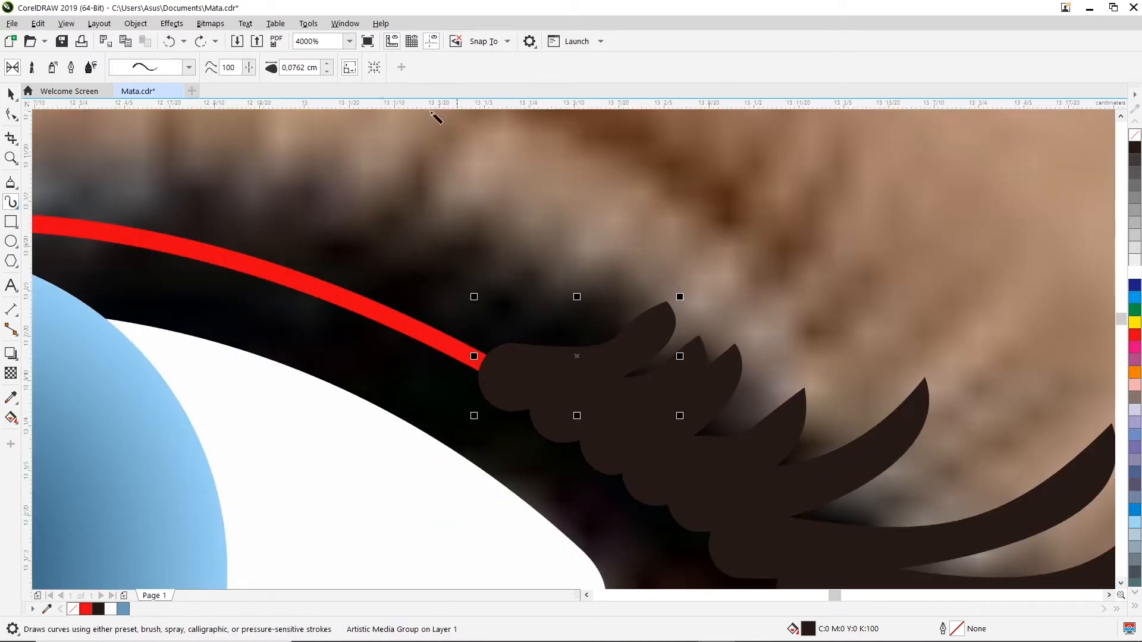
left_click_drag(463, 360, 585, 303)
left_click_drag(433, 339, 475, 274)
mouse_move(384, 323)
left_mouse_down()
mouse_move(414, 247)
mouse_move(368, 260)
mouse_move(416, 156)
left_mouse_up()
mouse_move(300, 273)
left_mouse_down()
mouse_move(352, 204)
mouse_move(367, 173)
left_mouse_up()
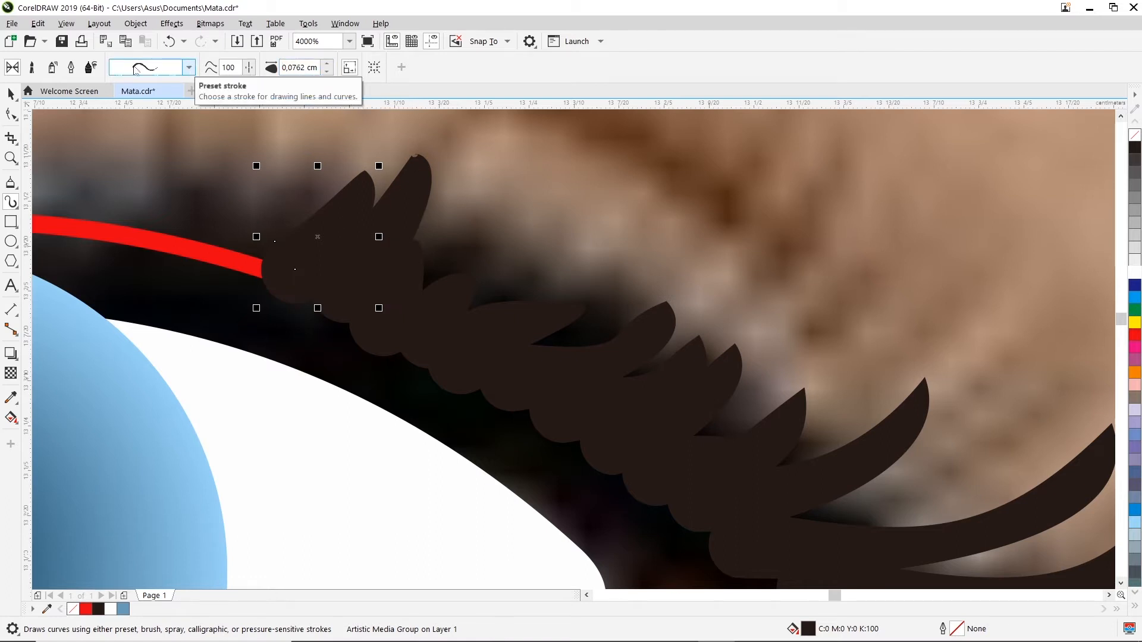
- Try other Artistic Media stroke settings with test lashes beyond the last drawn one, undoing each test stroke
left_click(34, 71)
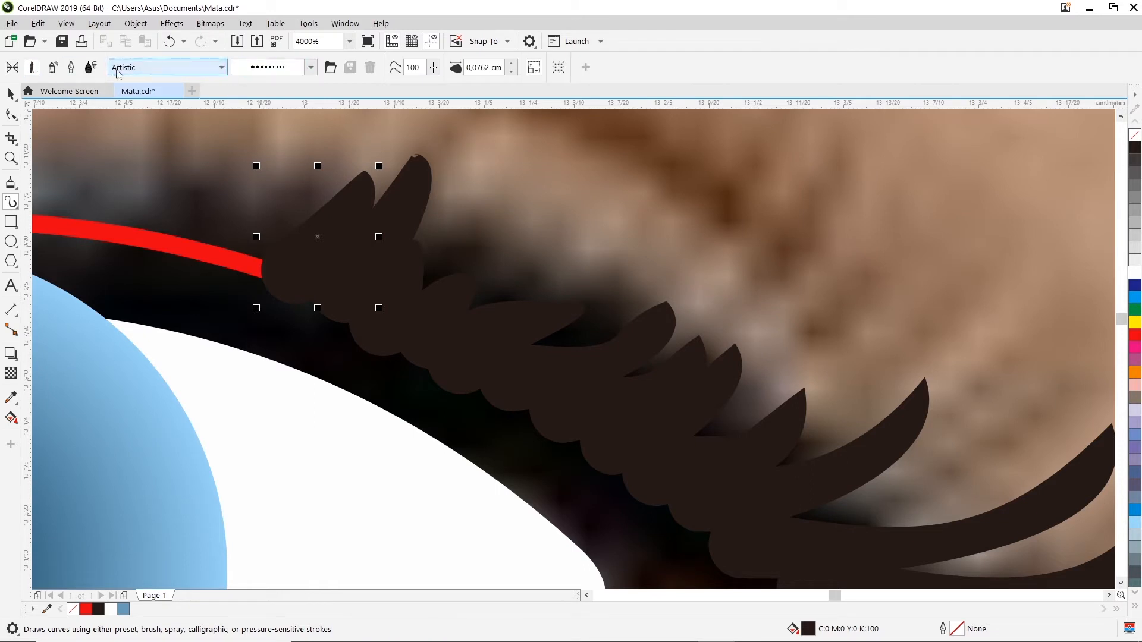
left_click(12, 67)
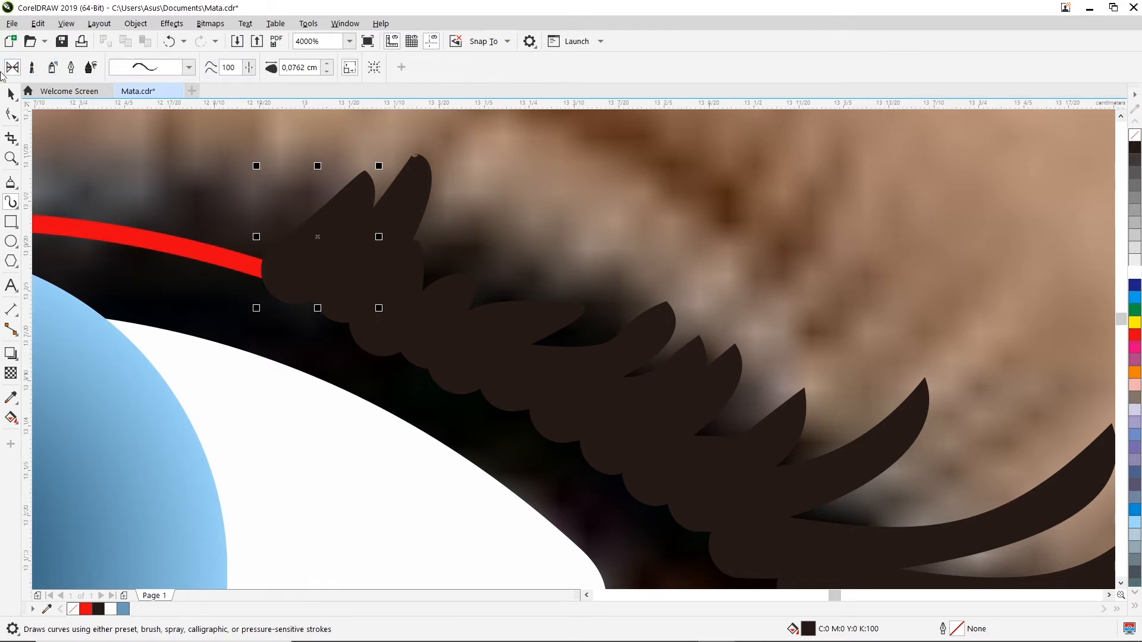
left_click_drag(247, 68, 203, 80)
left_click_drag(203, 224, 297, 150)
key("ctrl+z")
left_click_drag(251, 67, 332, 88)
left_click_drag(217, 248, 297, 147)
key("ctrl+z")
- Compare the hand-drawn lashes on the eye with the traced lash group set aside next to the face
scroll(451, 219, "down", 4)
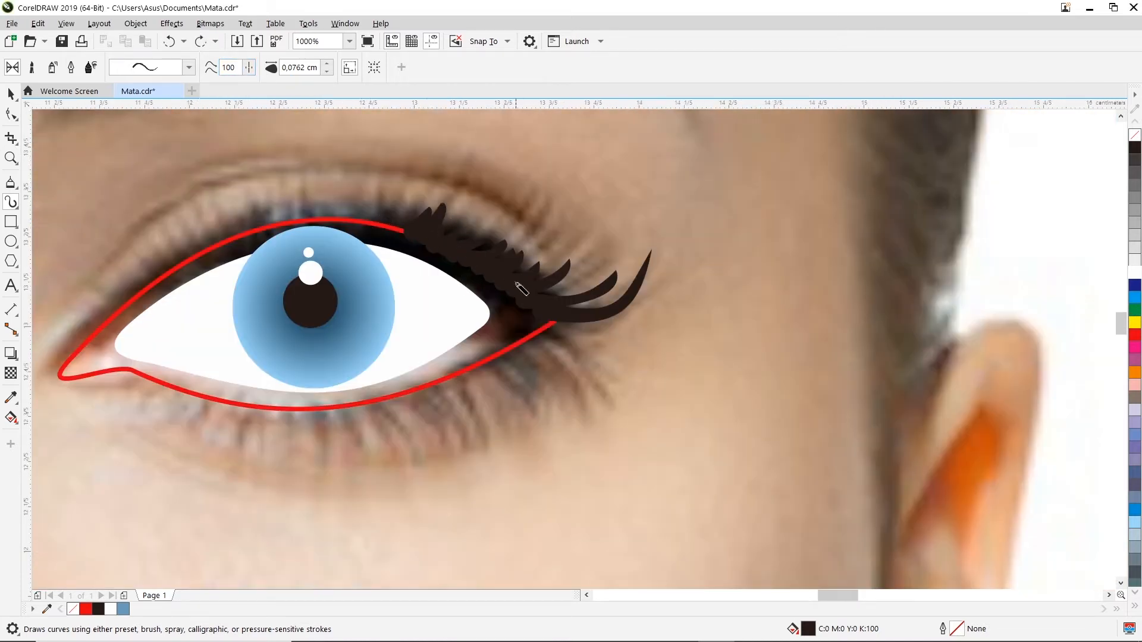
scroll(470, 259, "down", 2)
scroll(446, 262, "down", 2)
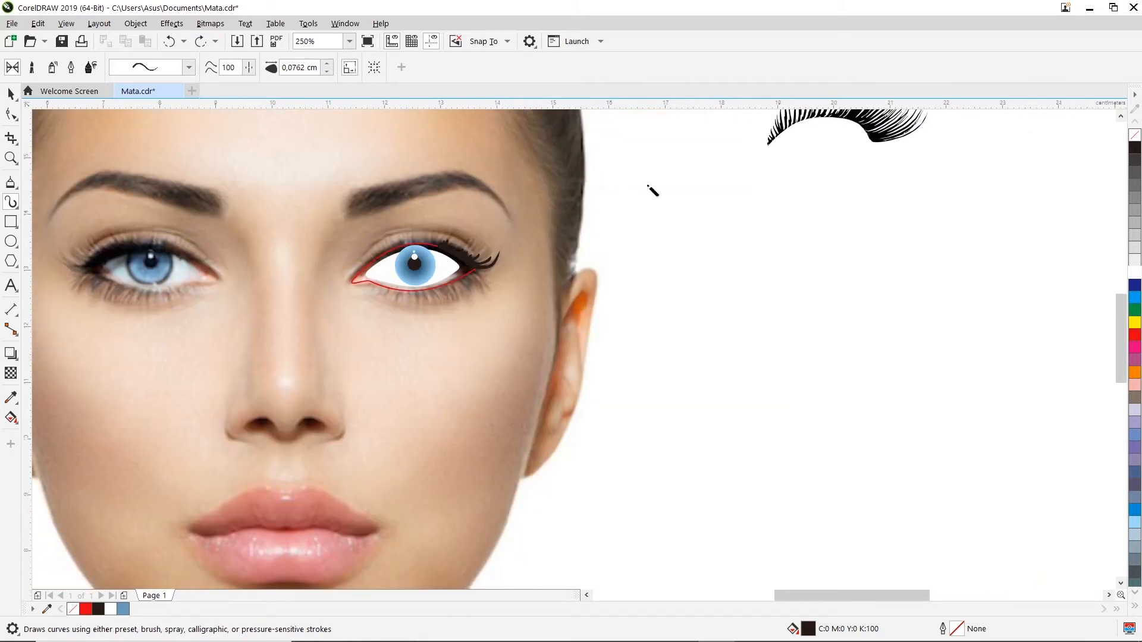
left_click(11, 94)
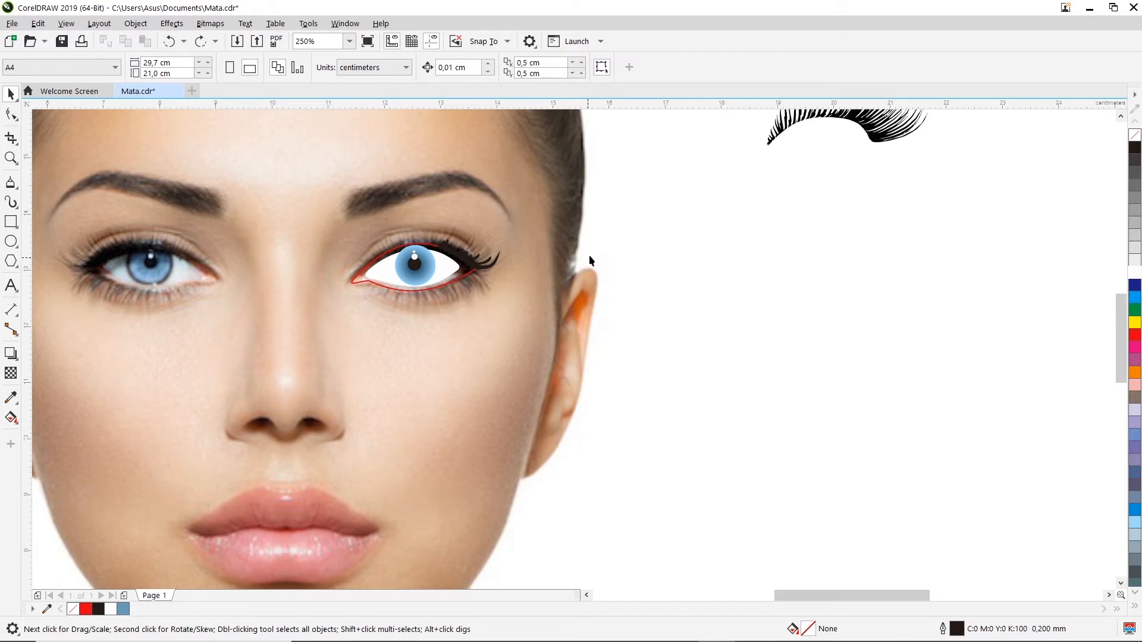
scroll(477, 262, "up", 2)
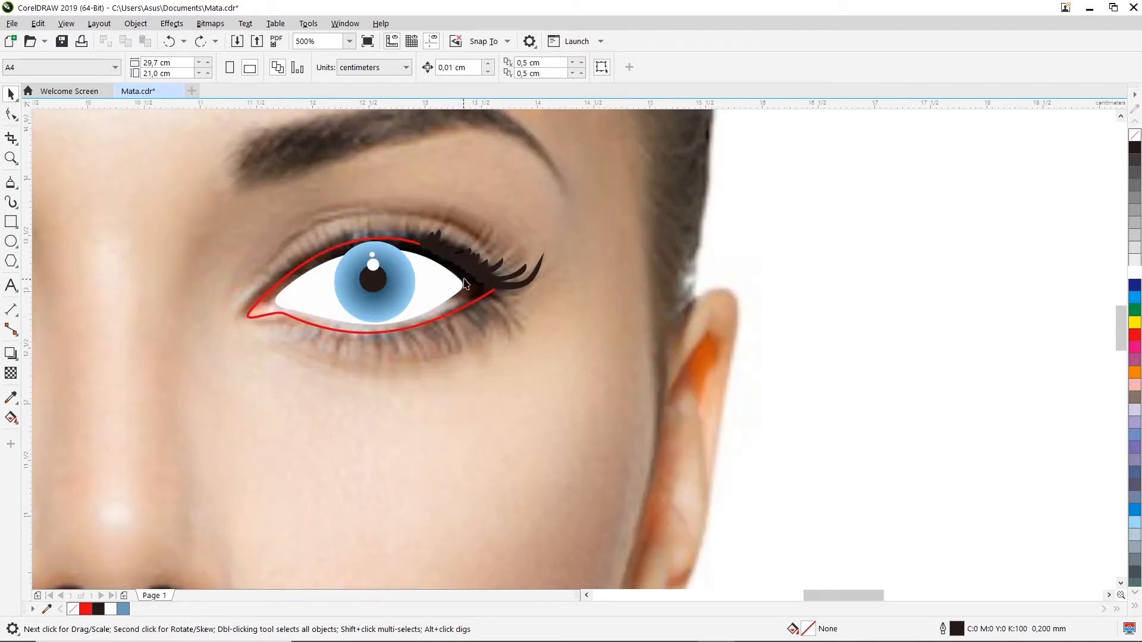
scroll(465, 284, "up", 1)
scroll(503, 262, "down", 5)
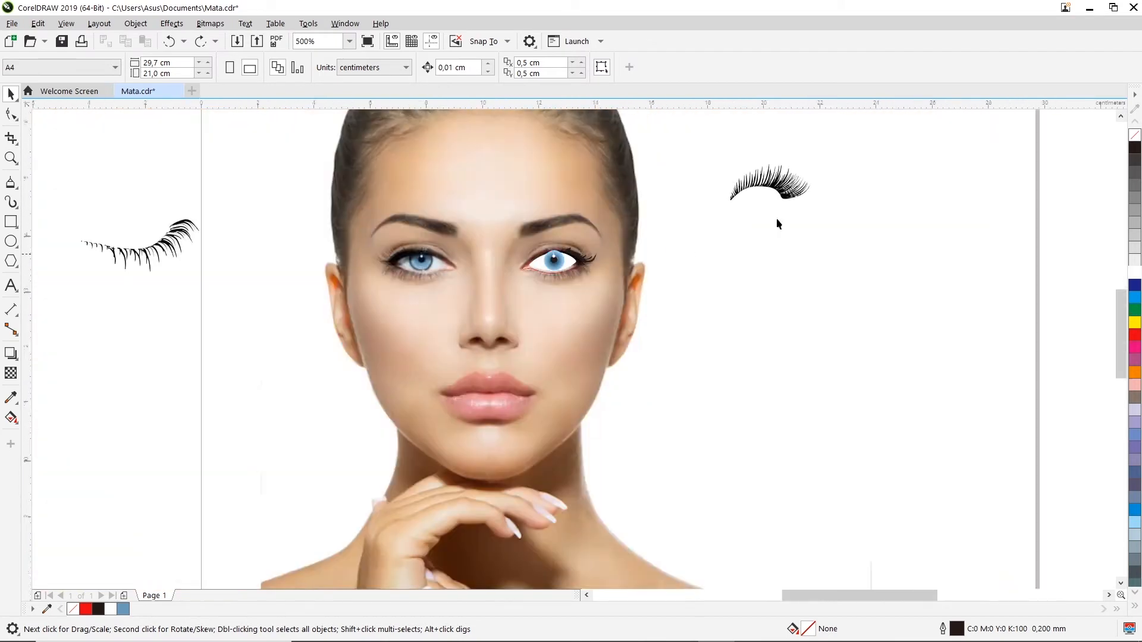
- Delete the artistic-media lash strokes at the outer corner of the traced eye
scroll(778, 224, "up", 2)
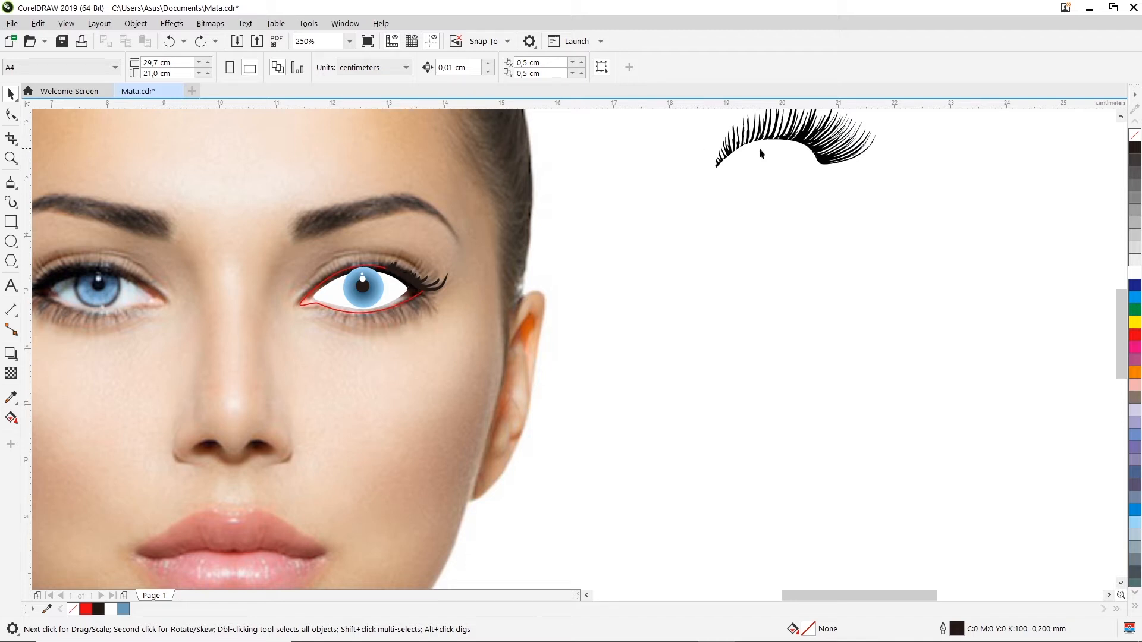
left_click(1121, 116)
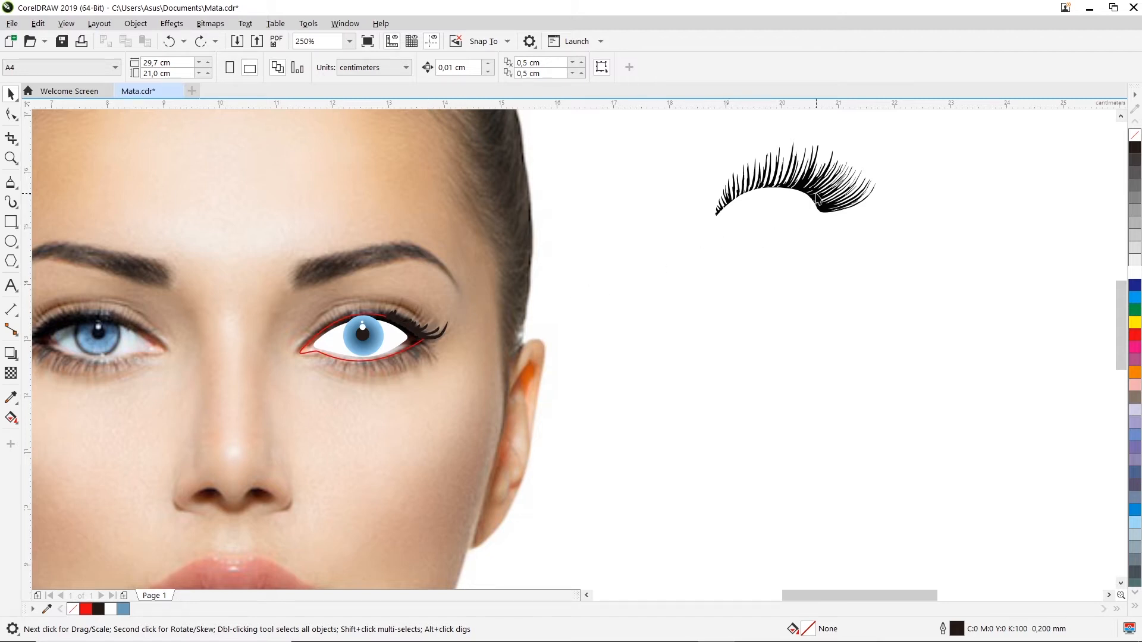
left_click(817, 202)
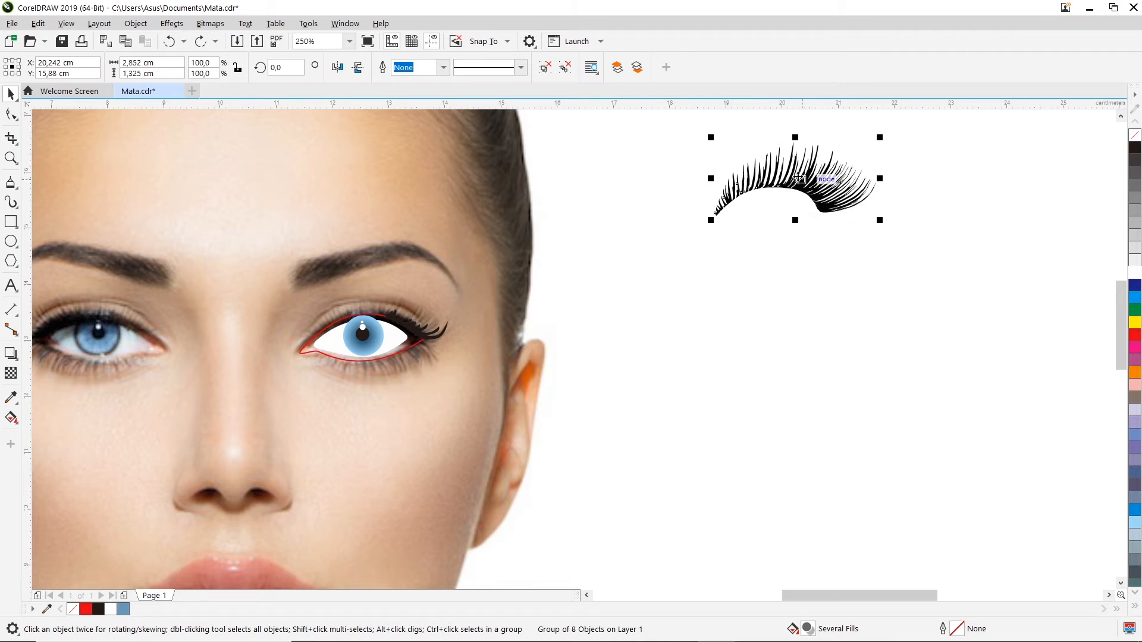
left_click(413, 336)
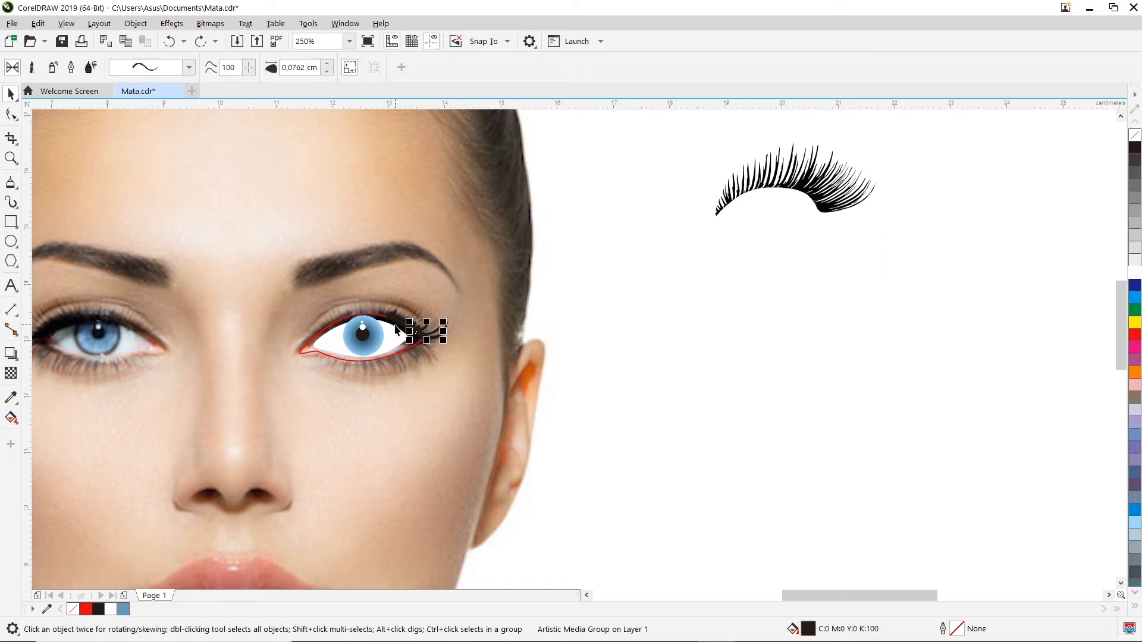
scroll(396, 326, "down", 1)
scroll(396, 325, "up", 2)
scroll(395, 325, "down", 1)
scroll(396, 325, "down", 1)
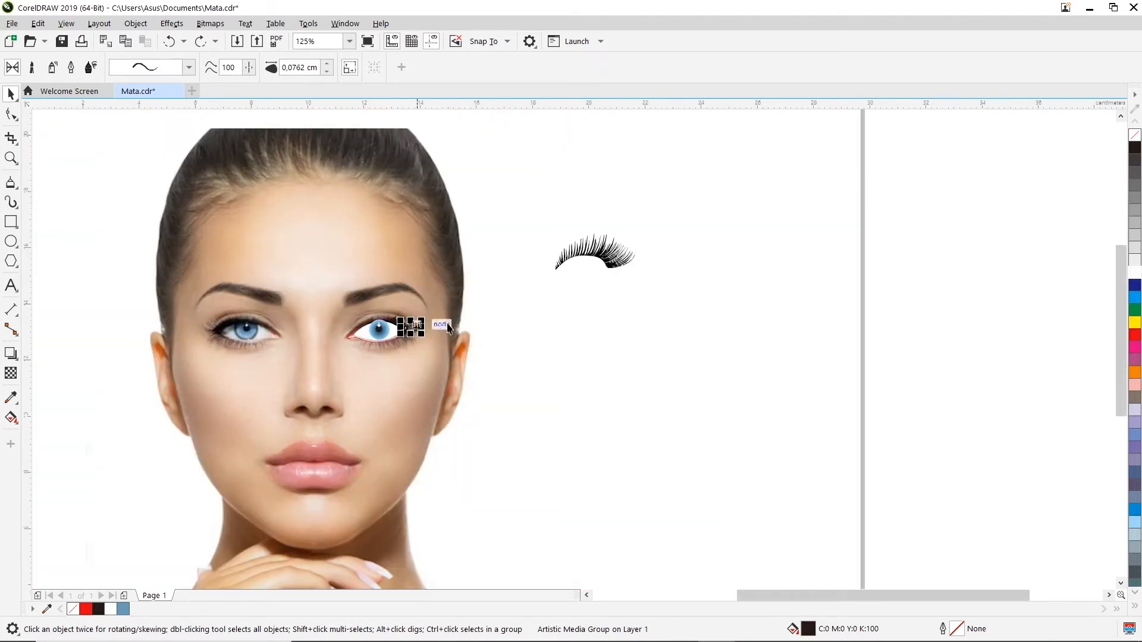
left_click_drag(391, 347, 383, 349)
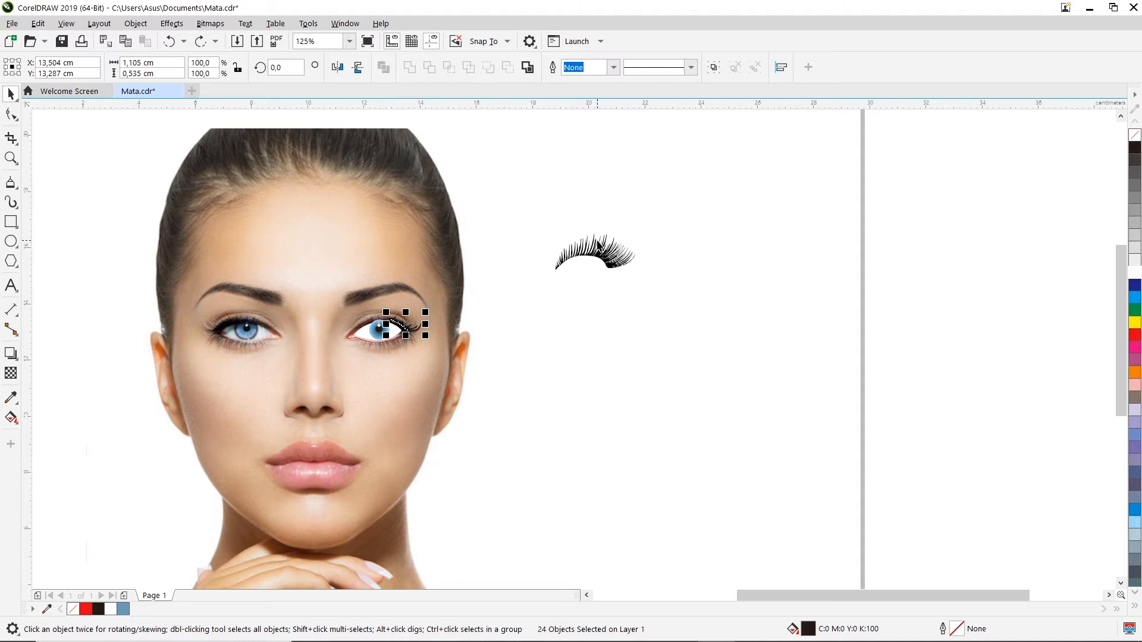
left_click(613, 266)
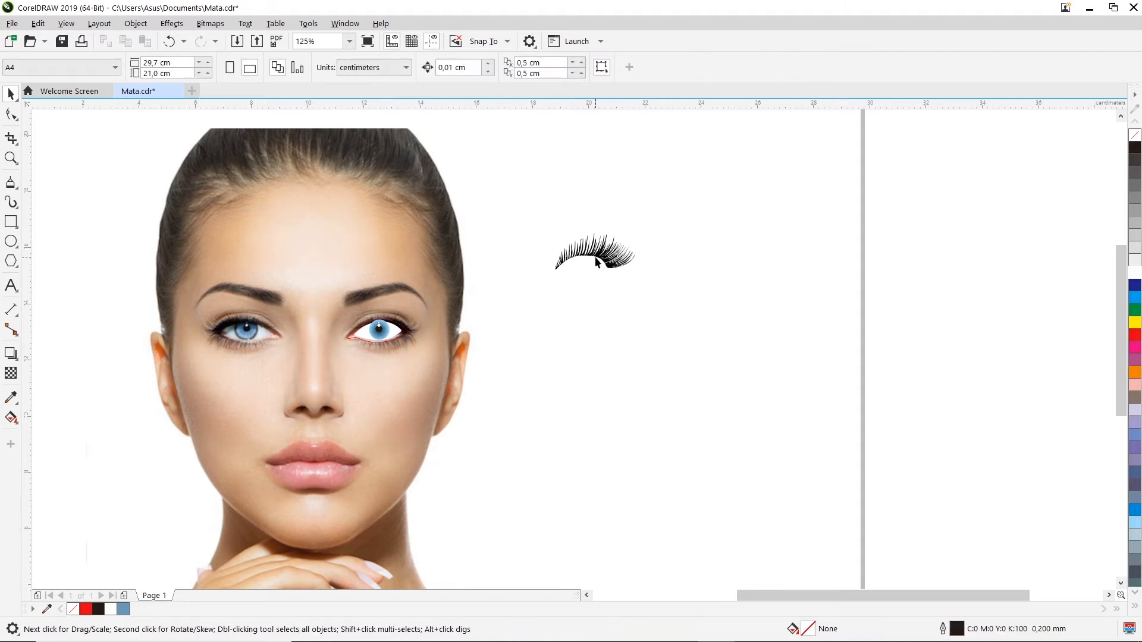
- Move the detailed black lash group beside the portrait onto the upper lid line of the traced eye
left_click(600, 256)
left_click_drag(601, 255, 419, 302)
scroll(392, 302, "up", 5)
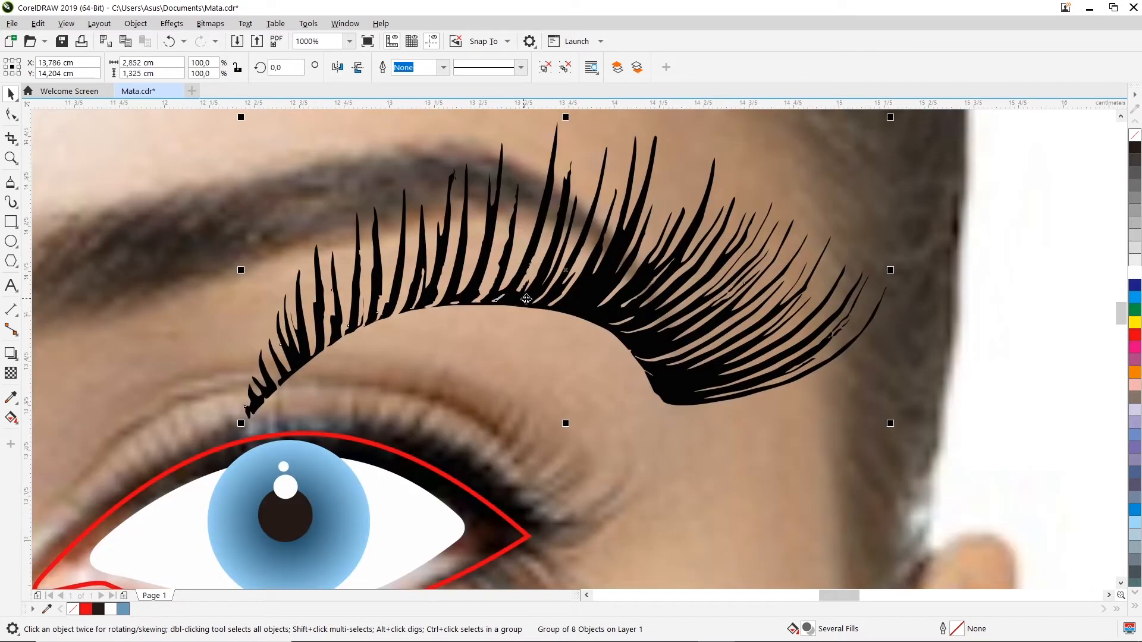
scroll(392, 303, "down", 3)
left_click_drag(548, 298, 461, 324)
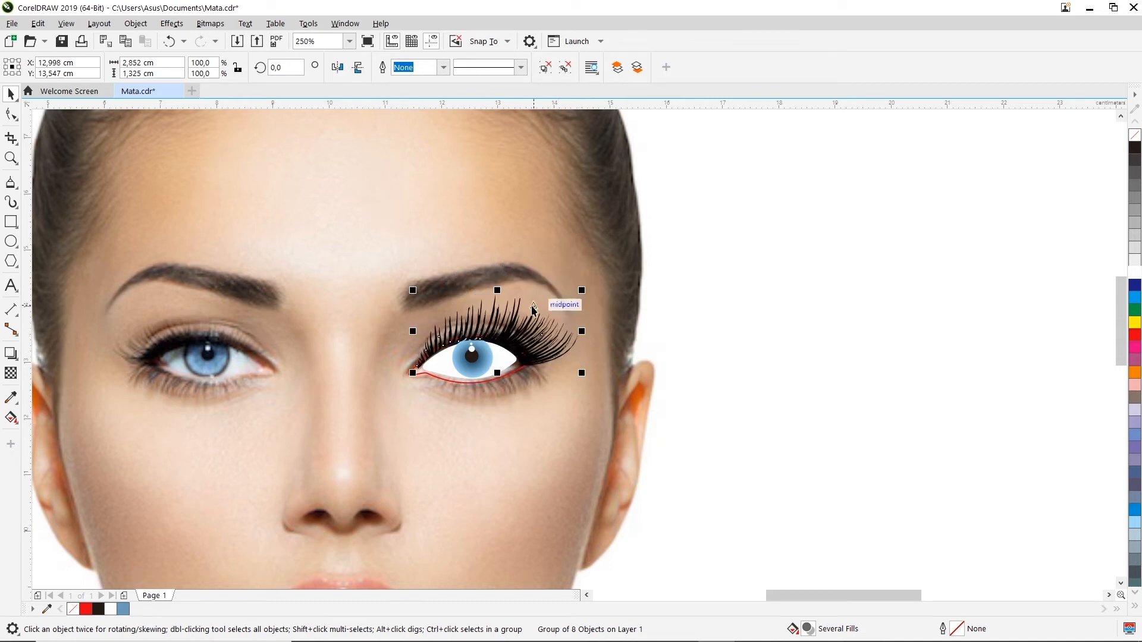
scroll(485, 345, "up", 4)
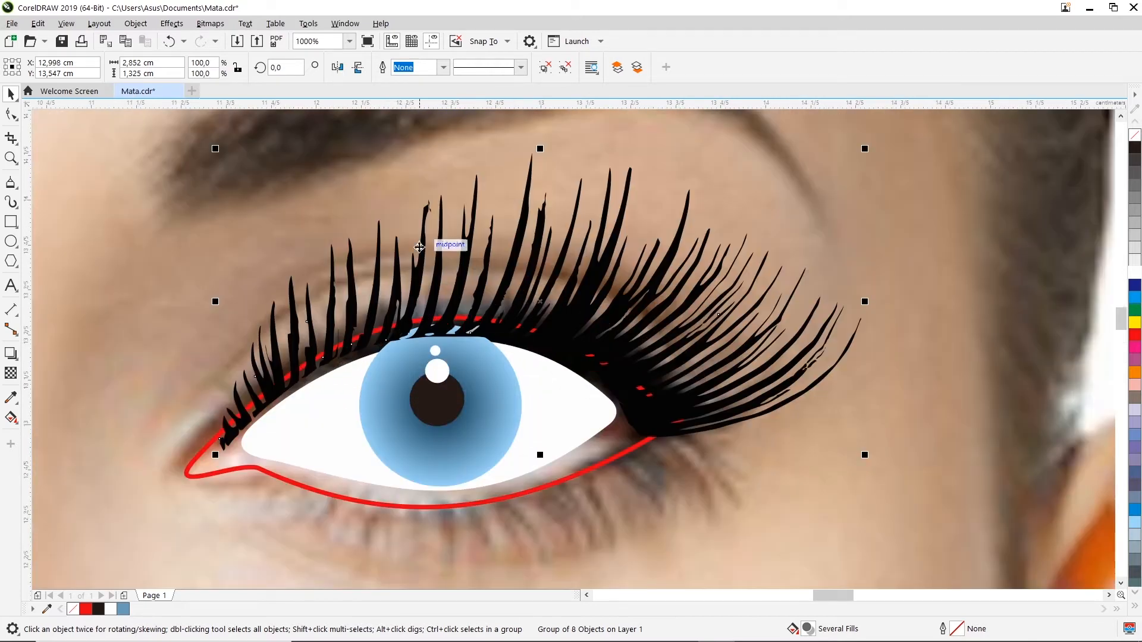
left_click_drag(554, 342, 599, 361)
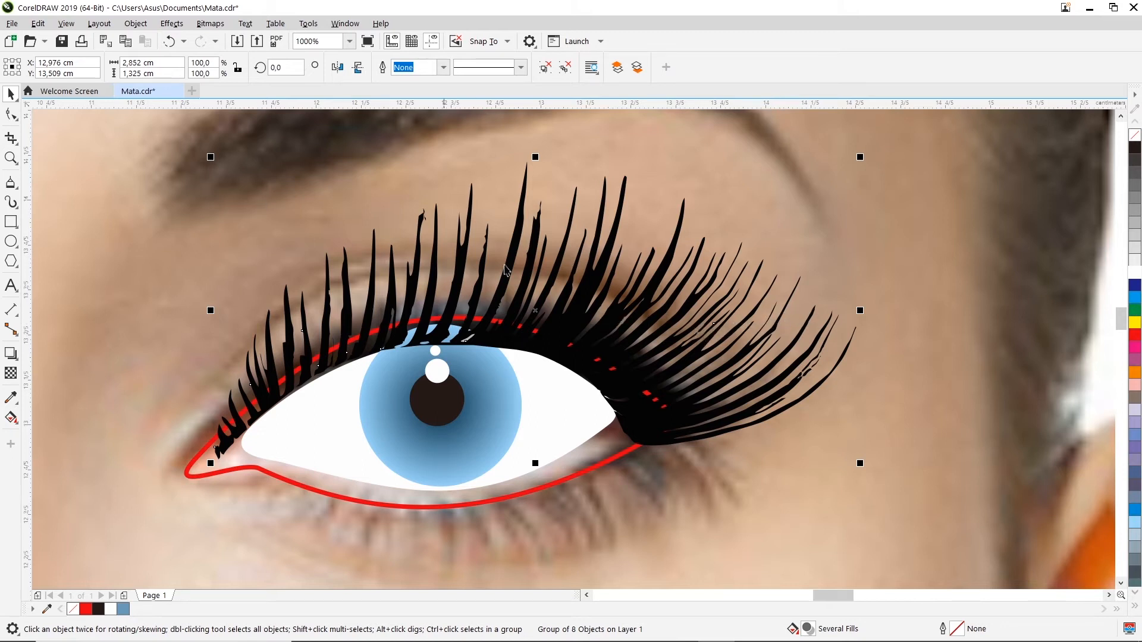
- Ungroup the lash group on the traced eye into separate curves
left_click(850, 300)
left_click(628, 335)
left_click(12, 113)
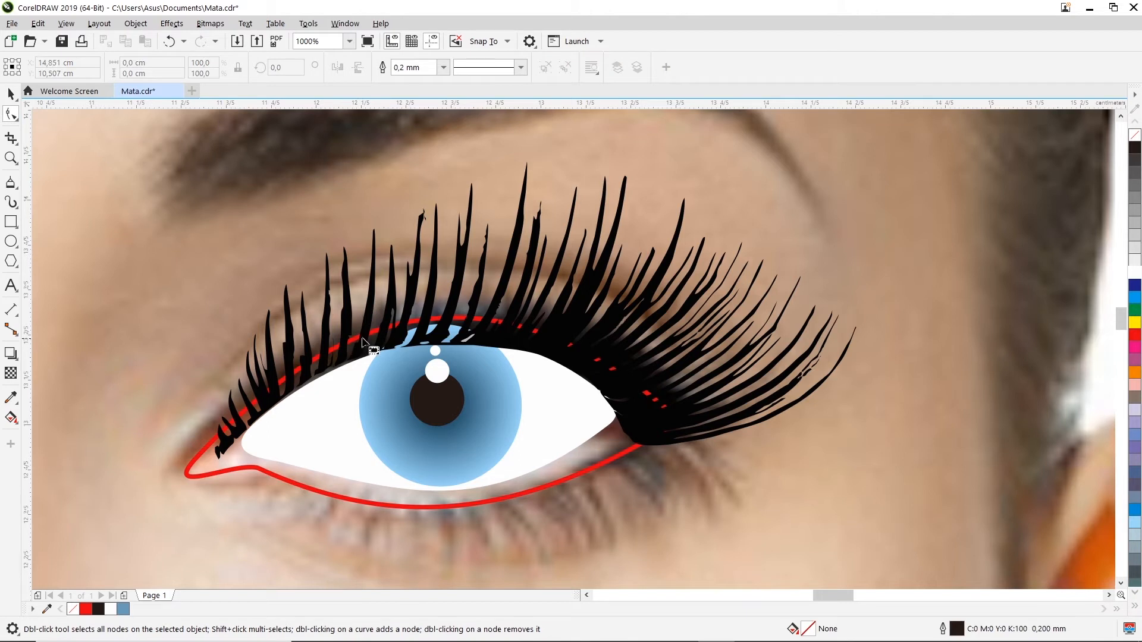
key("space")
right_click(577, 322)
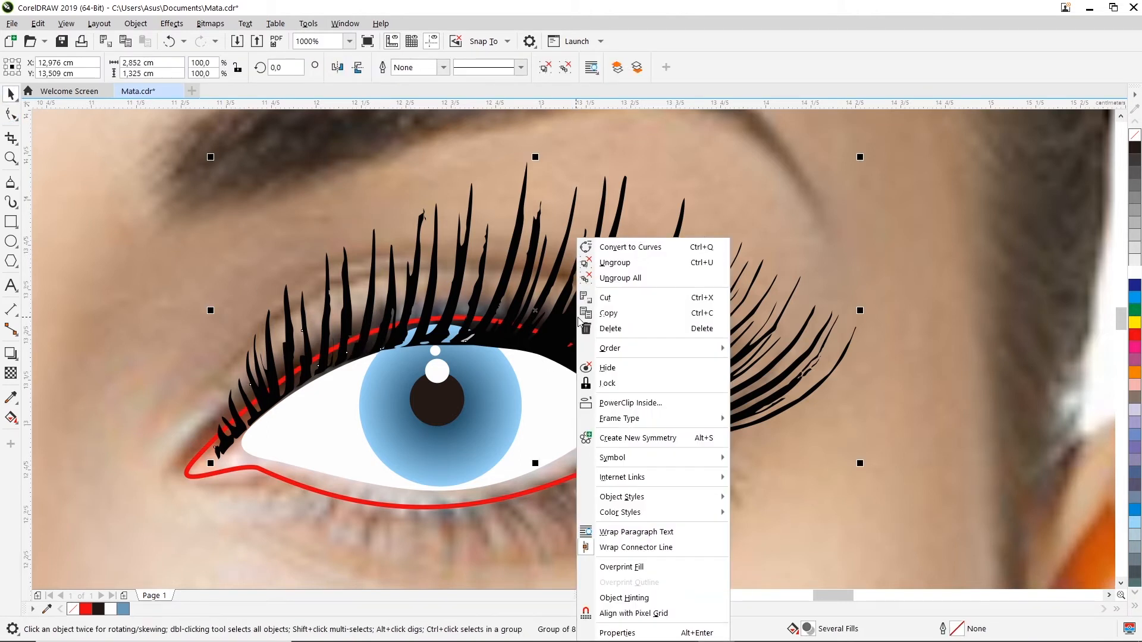
left_click(632, 259)
left_click(620, 245)
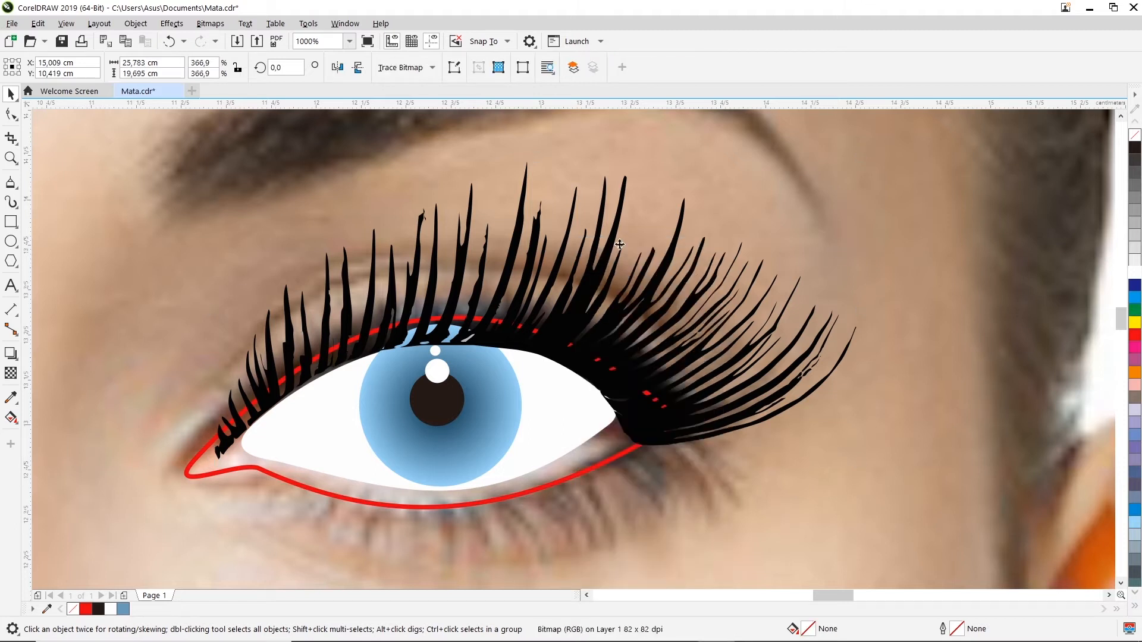
- With the Shape tool on the large lash curve, delete the extra side nodes of its innermost lash above the iris
left_click(11, 114)
left_click(660, 393)
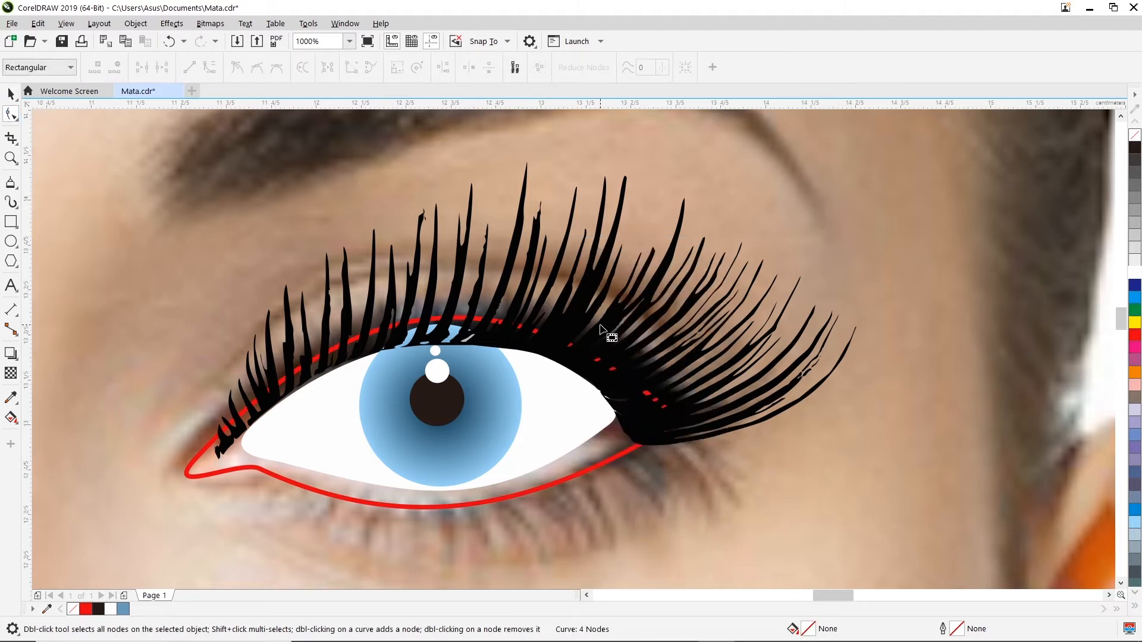
left_click(600, 326)
left_click(503, 181)
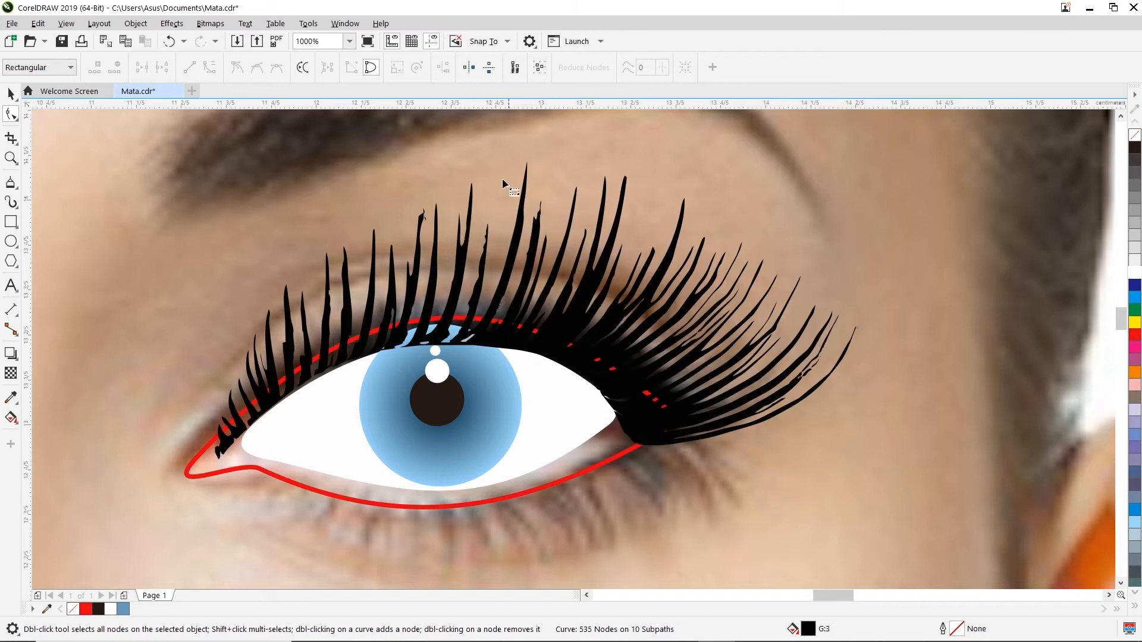
scroll(429, 277, "up", 2)
left_click(444, 298)
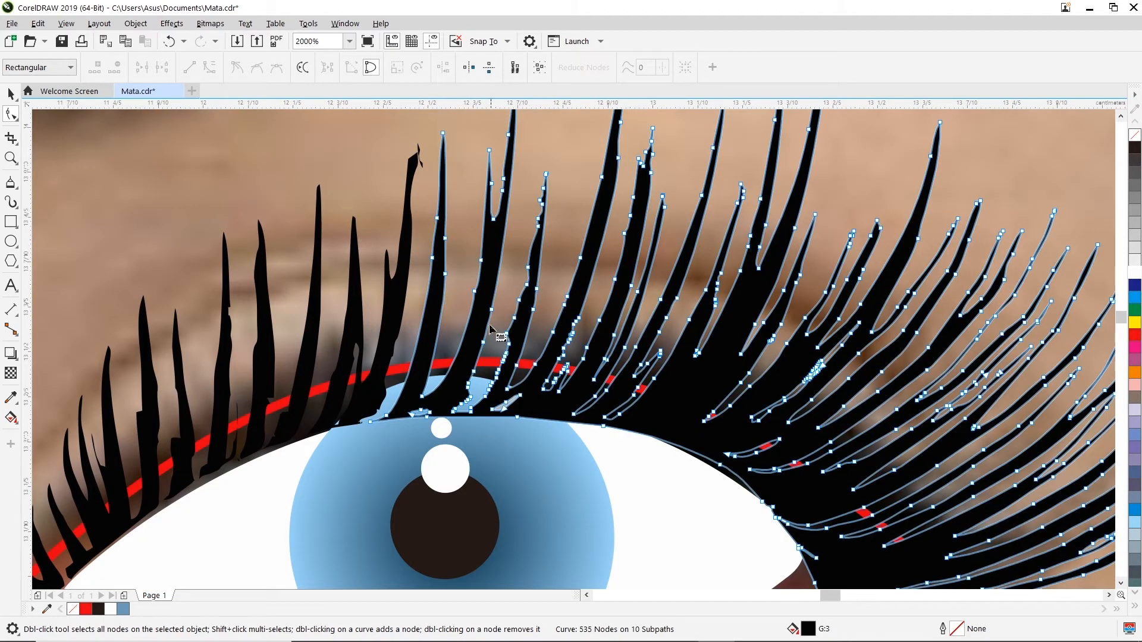
left_click(437, 219)
left_click(511, 238)
left_click(441, 224)
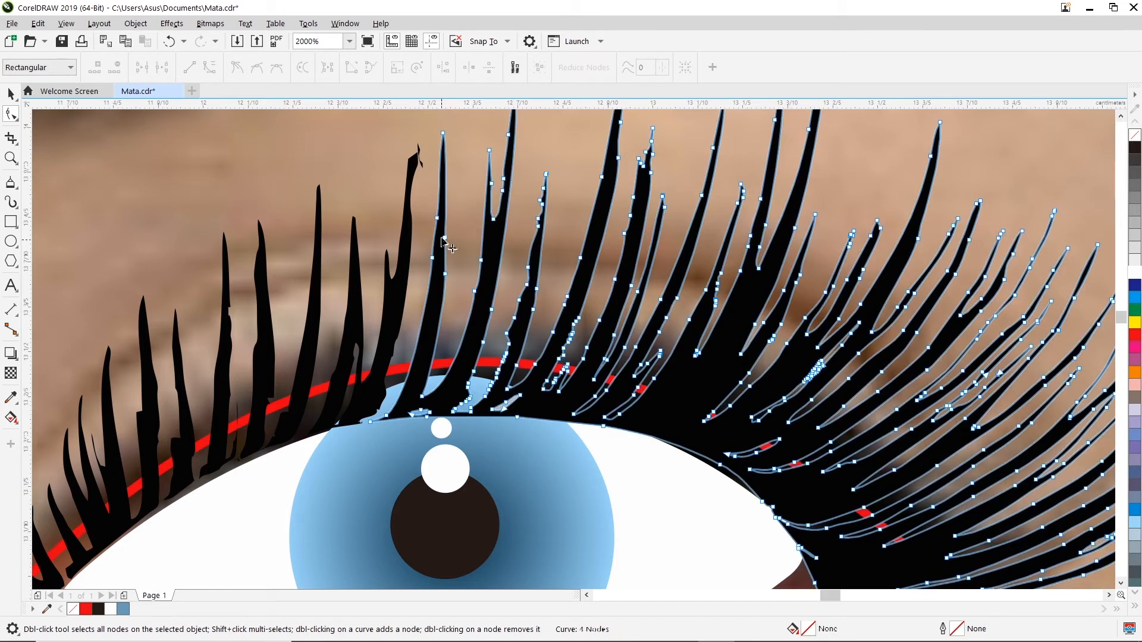
left_click(438, 219)
key("Delete")
double_click(433, 259)
double_click(444, 238)
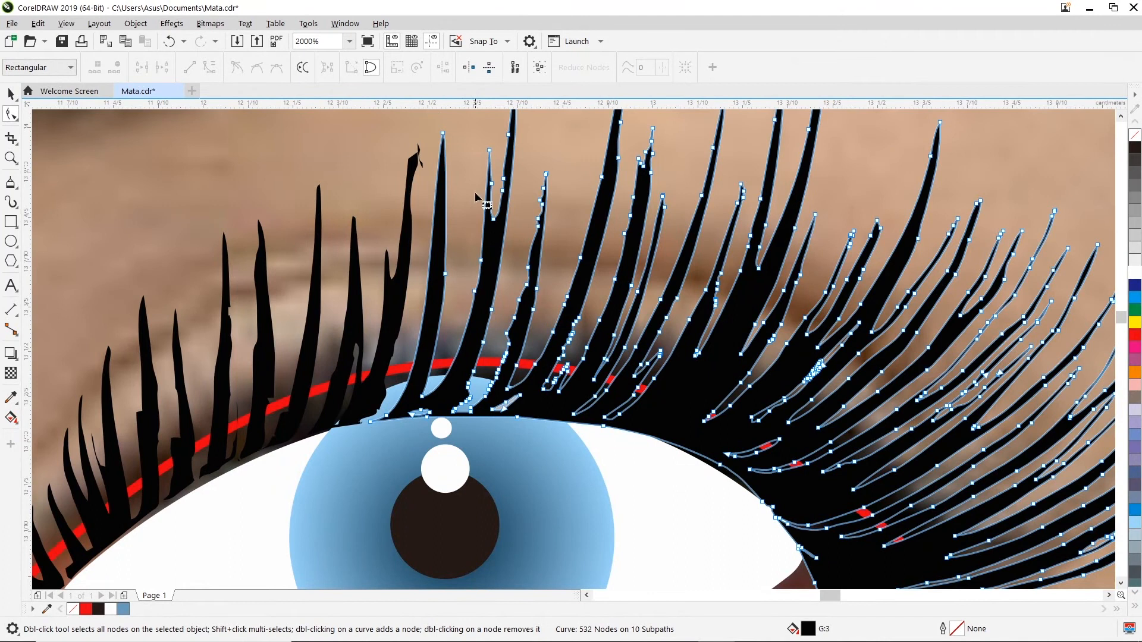
- Delete surplus nodes from the small spike and the inner edge of the forked lash above the iris
left_click(493, 180)
key("Delete")
left_click_drag(462, 241, 489, 305)
key("Delete")
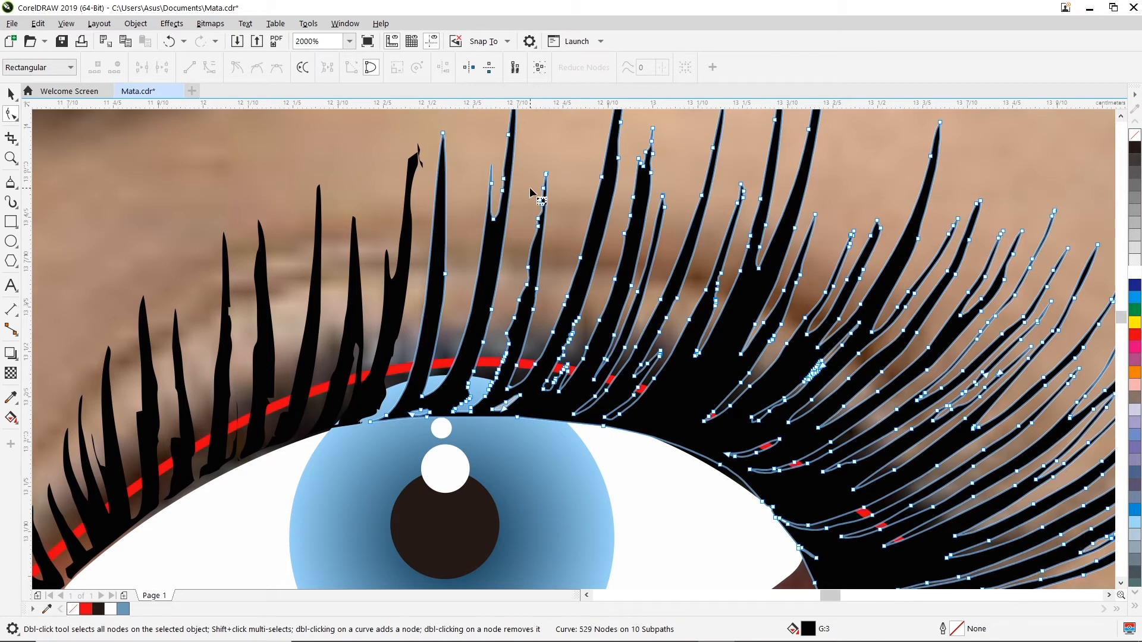
- Smooth the shorter lash beside the forked lash by deleting the rough nodes along its inner edge
left_click_drag(532, 184, 560, 260)
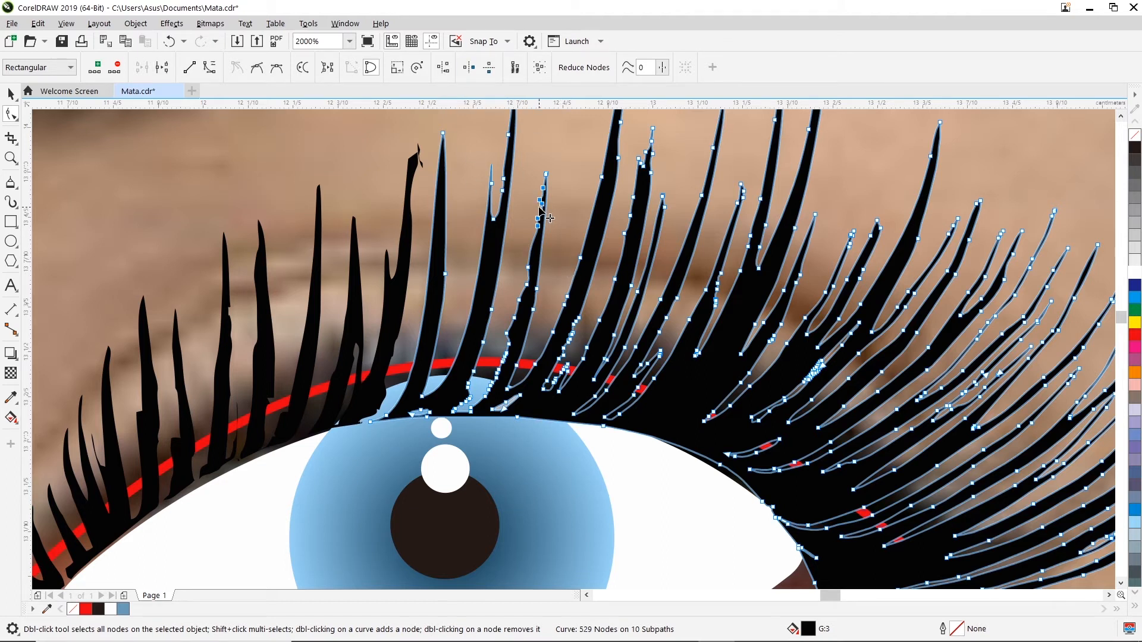
key("Delete")
left_click_drag(514, 250, 481, 398)
key("Delete")
key("Delete")
key("Delete")
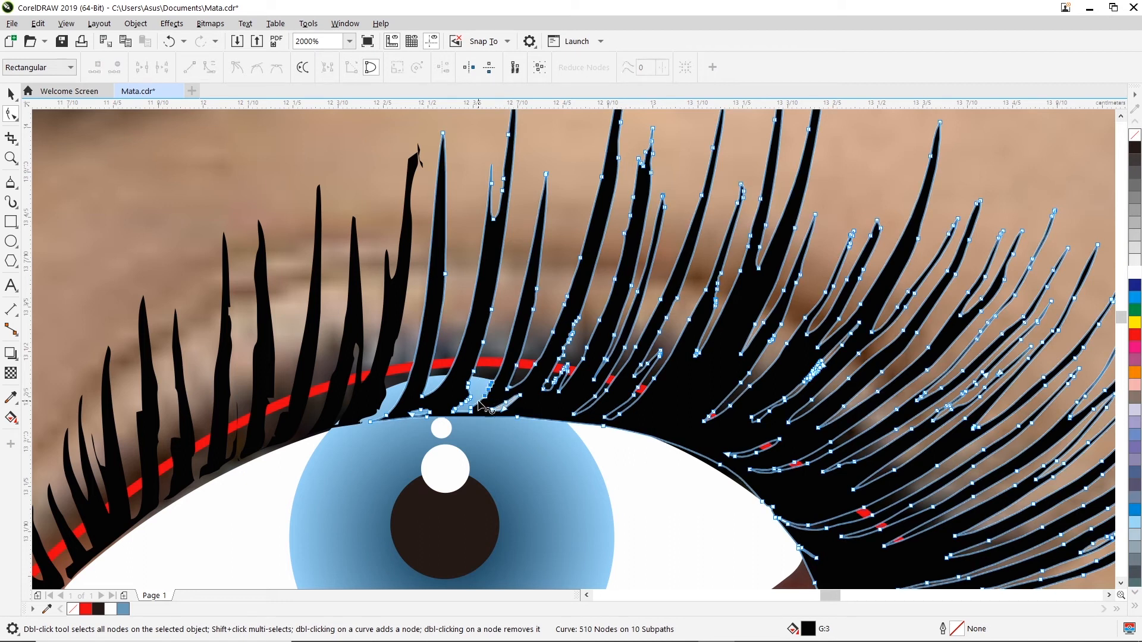
- Remove the forked lash's side spike and the rough nodes along its outer edge
left_click_drag(499, 291, 471, 374)
key("Delete")
left_click_drag(482, 155, 510, 258)
key("Delete")
left_click(510, 135)
key("Delete")
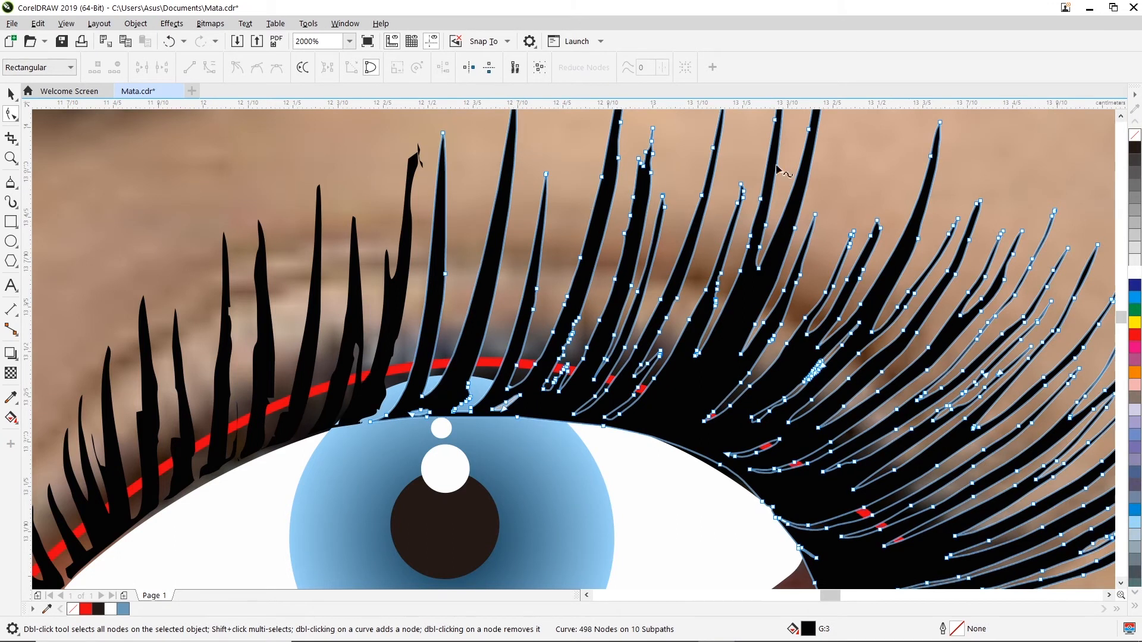
- Delete the extra side nodes near the tip of the formerly forked lash and along the tallest lash
left_click(1121, 118)
left_click(1120, 117)
left_click(514, 192)
key("Delete")
left_click(514, 189)
left_click_drag(501, 206, 506, 225)
left_click_drag(572, 239, 617, 463)
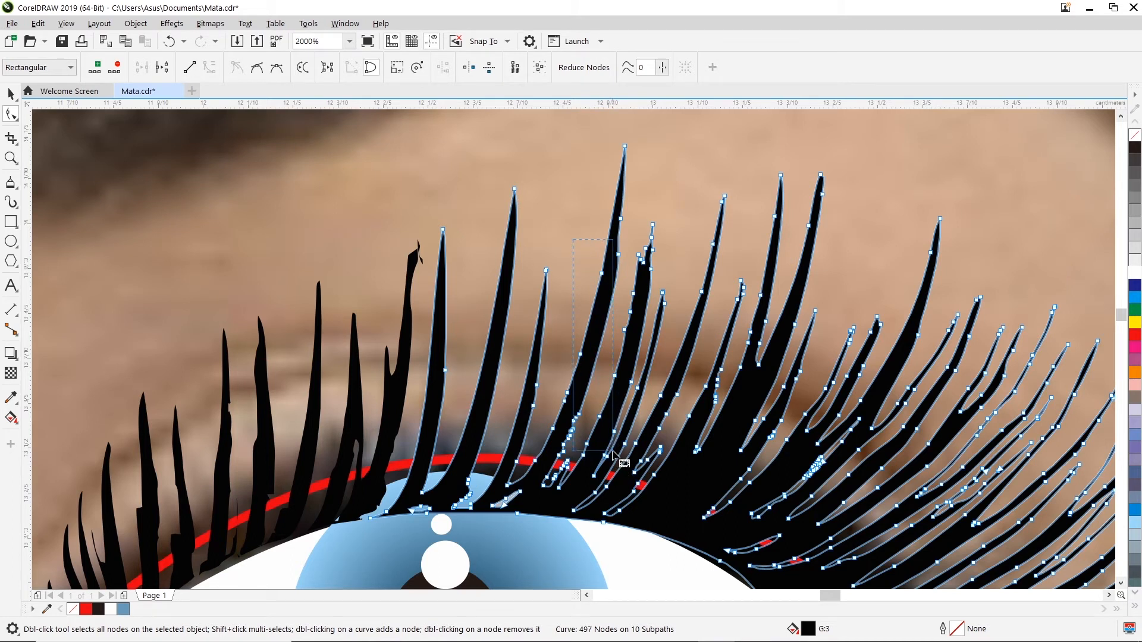
left_click_drag(596, 196, 628, 371)
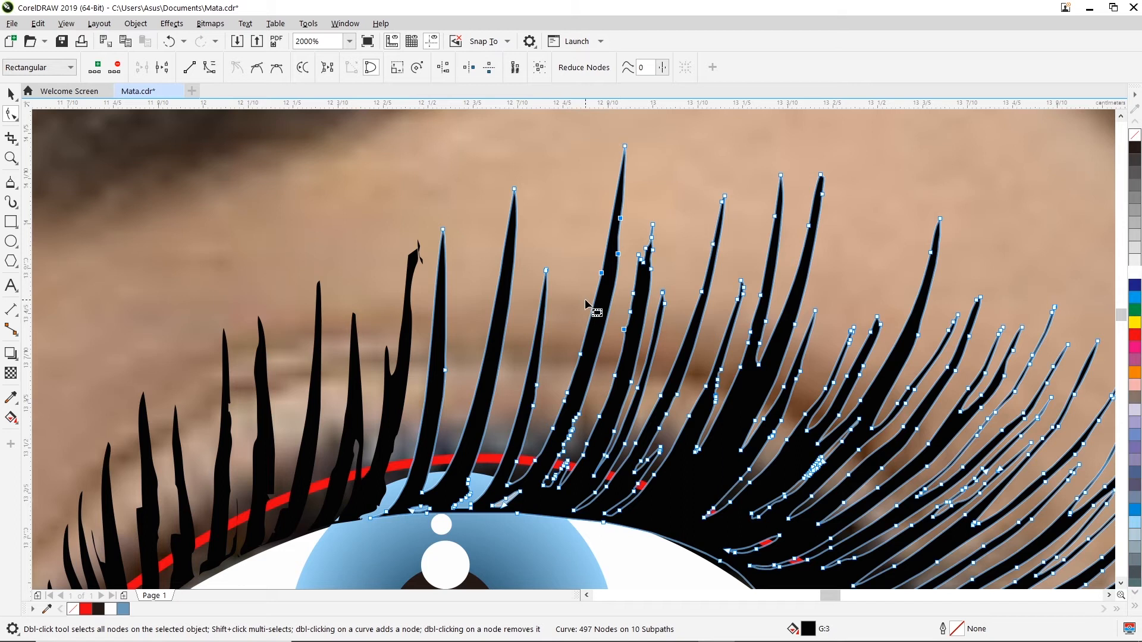
key("Delete")
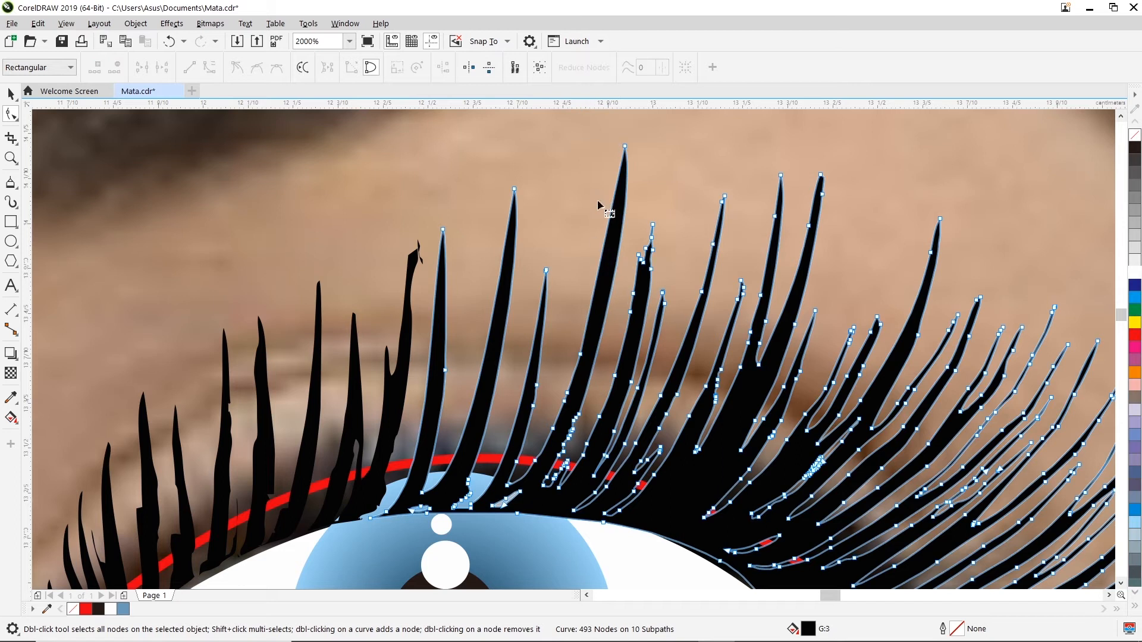
- Delete the cluttered nodes along the lower edges of the tallest lash and the lashes just outward of it
left_click(506, 488)
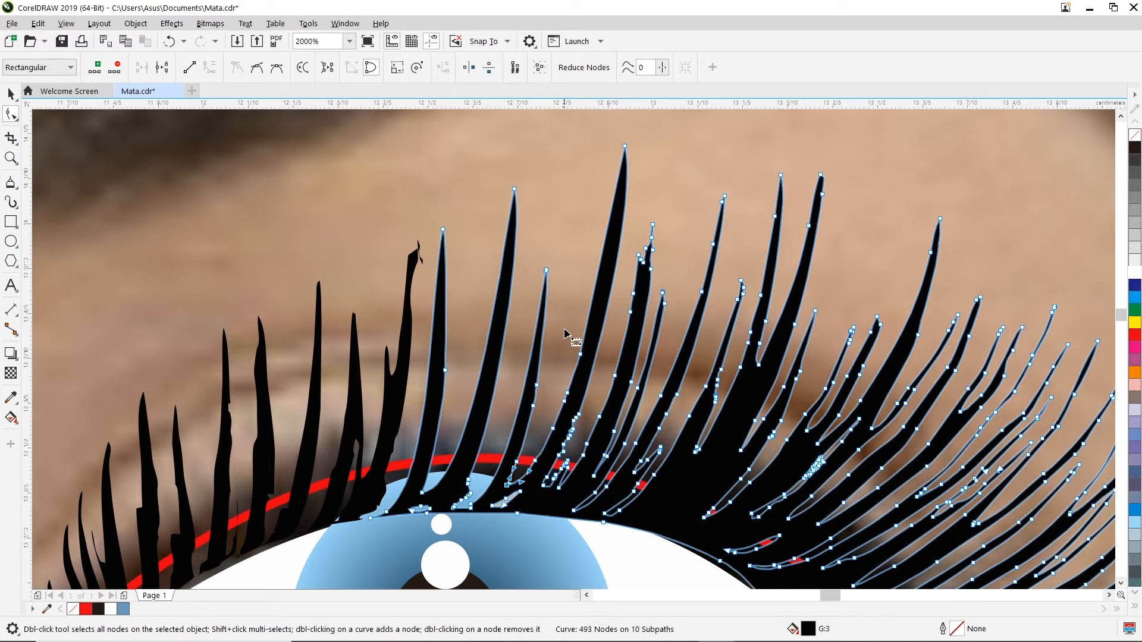
left_click(647, 442)
left_click_drag(570, 333, 759, 437)
key("Delete")
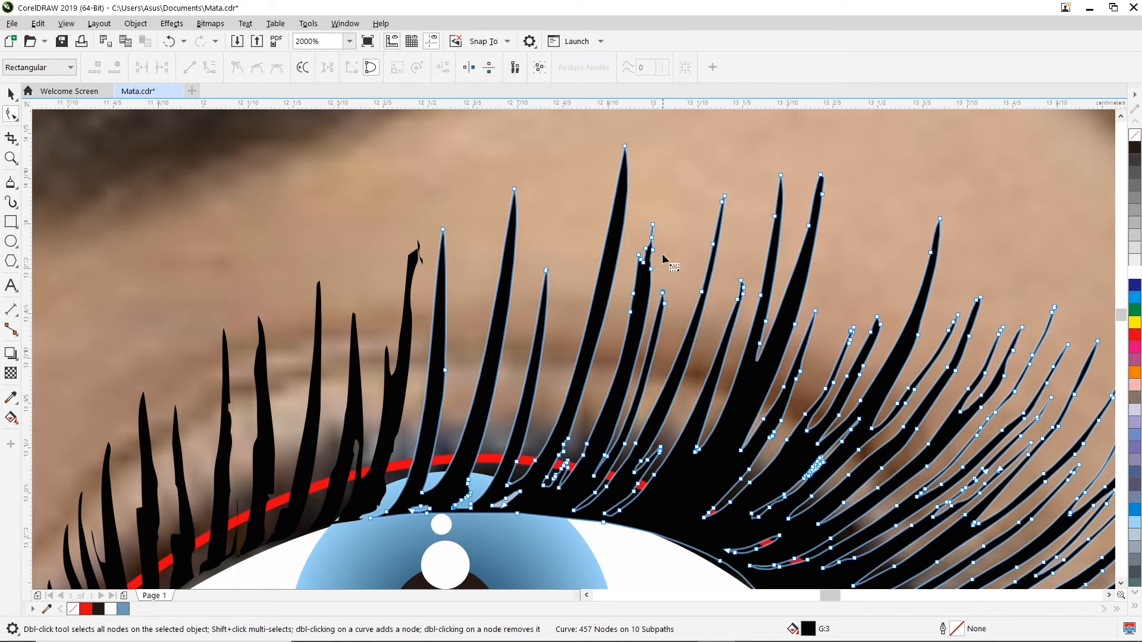
- Delete the jagged tip and side nodes from the two lashes just outward of the tallest lash
double_click(665, 303)
double_click(663, 292)
left_click_drag(624, 269, 637, 337)
key("Delete")
left_click_drag(635, 241, 655, 280)
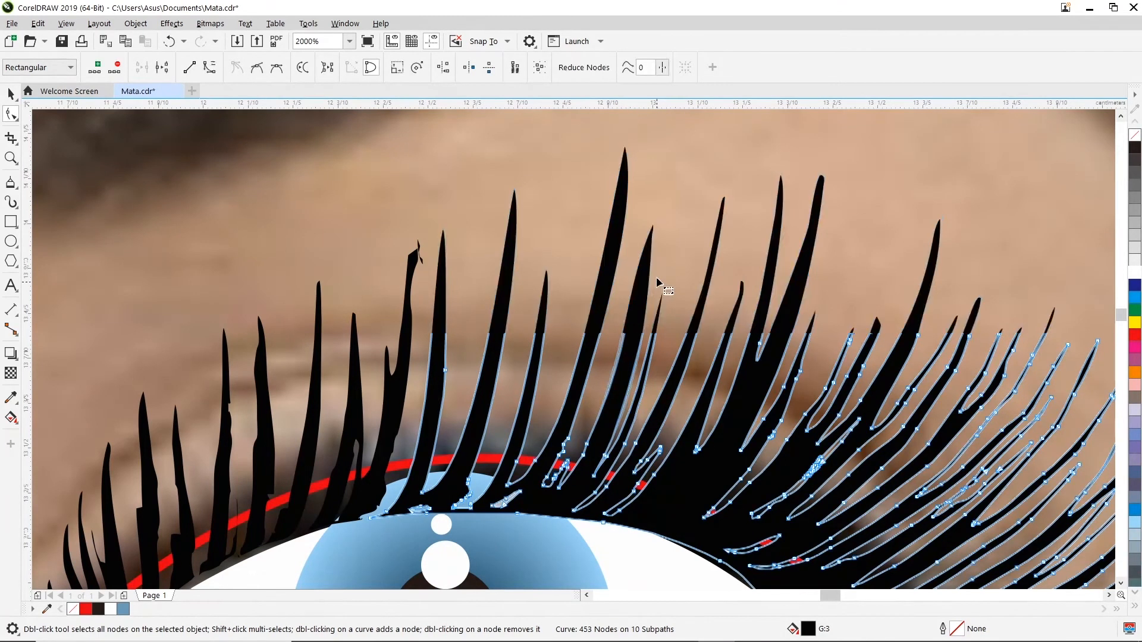
key("Delete")
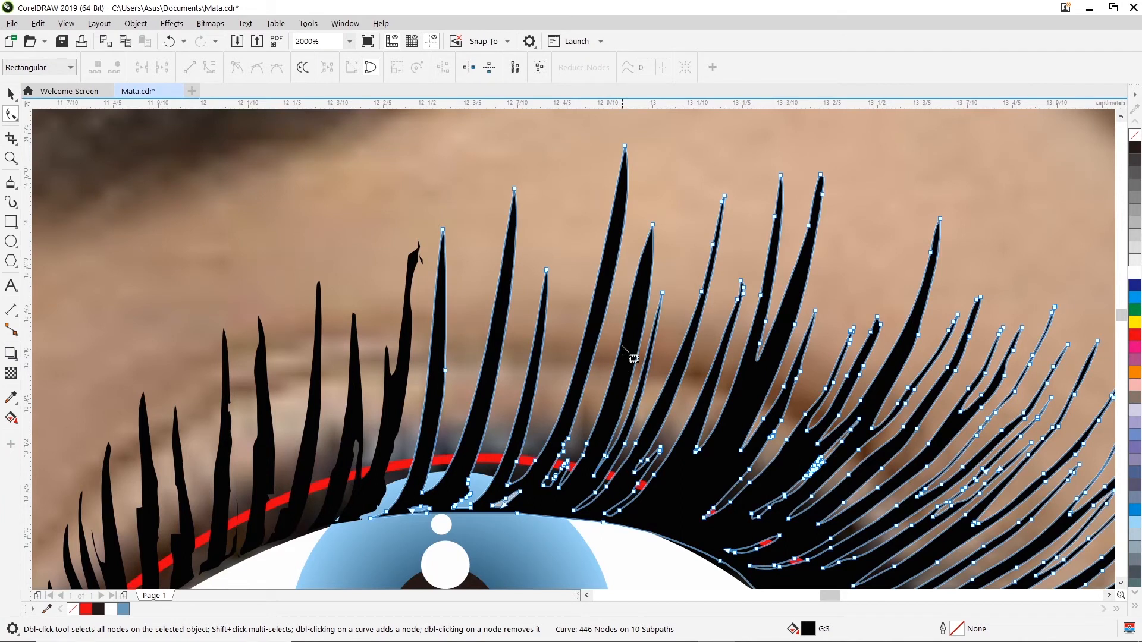
- Clean up the rough nodes in the gap at the inner base of the tallest lash
left_click_drag(597, 419, 577, 464)
left_click(737, 226)
left_click(711, 282)
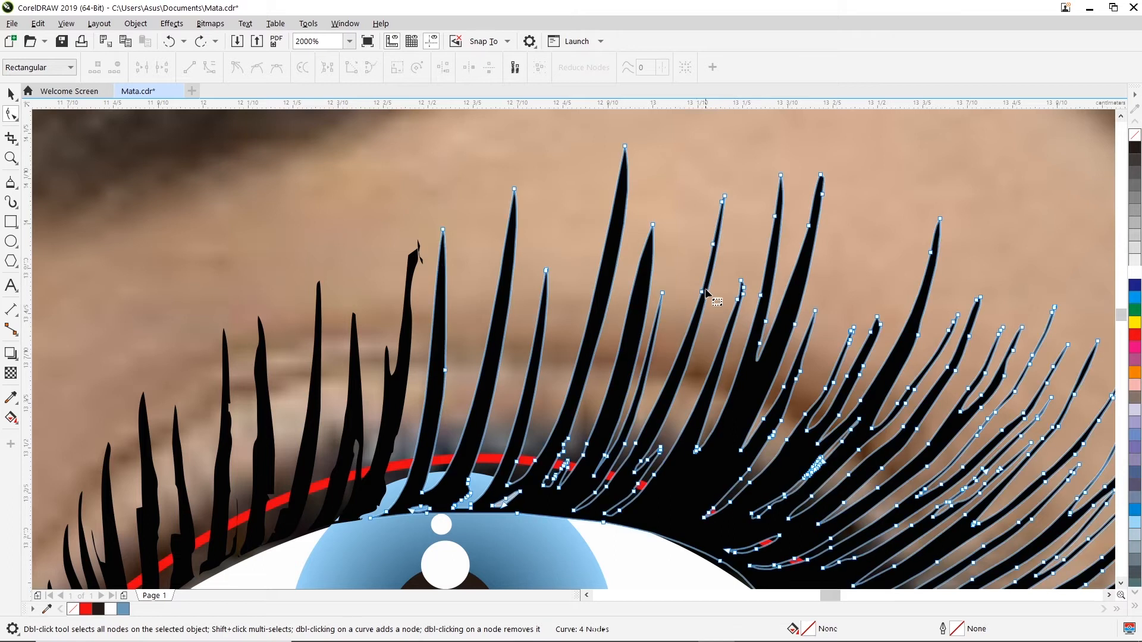
left_click_drag(549, 402, 563, 490)
key("Delete")
left_click_drag(546, 416, 577, 460)
key("Delete")
double_click(565, 469)
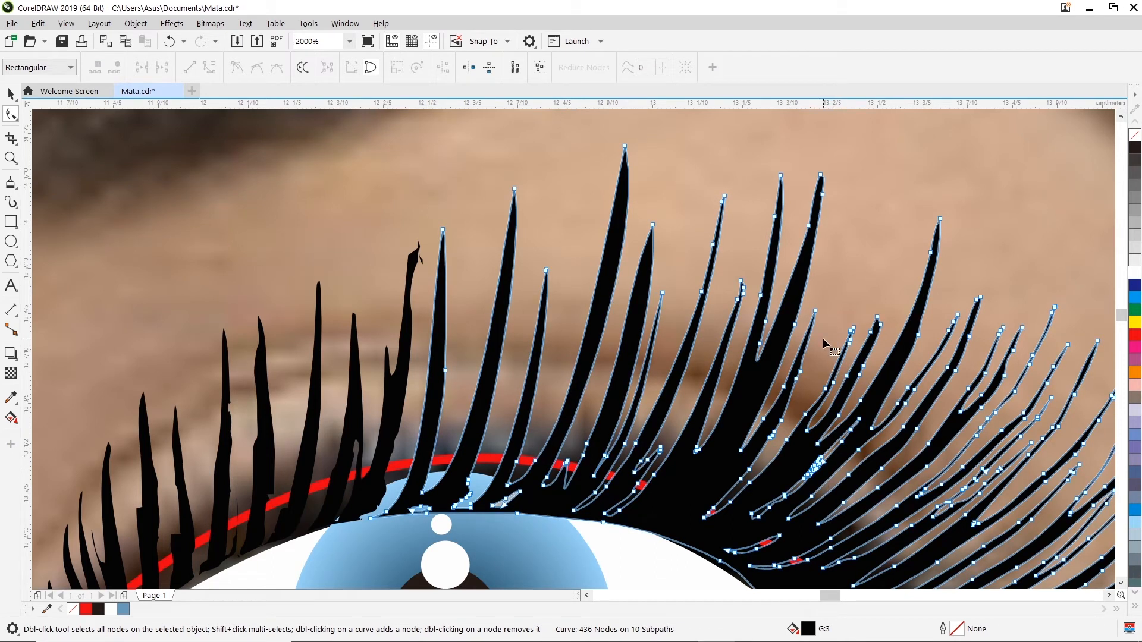
- Delete the rough nodes in the gaps between the short lashes toward the outer eye corner
left_click_drag(824, 356, 749, 459)
key("Delete")
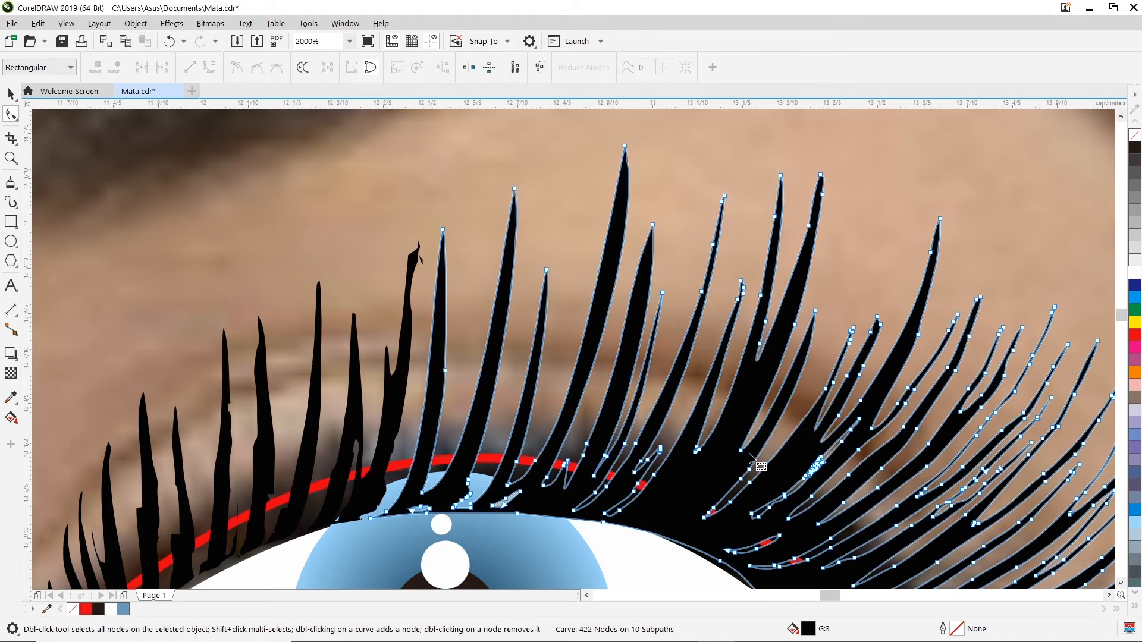
left_click_drag(821, 369, 878, 402)
key("Delete")
- Delete the jagged nodes near the tips of two shorter lashes on the outer half of the lash curve
left_click_drag(842, 328, 863, 357)
key("Delete")
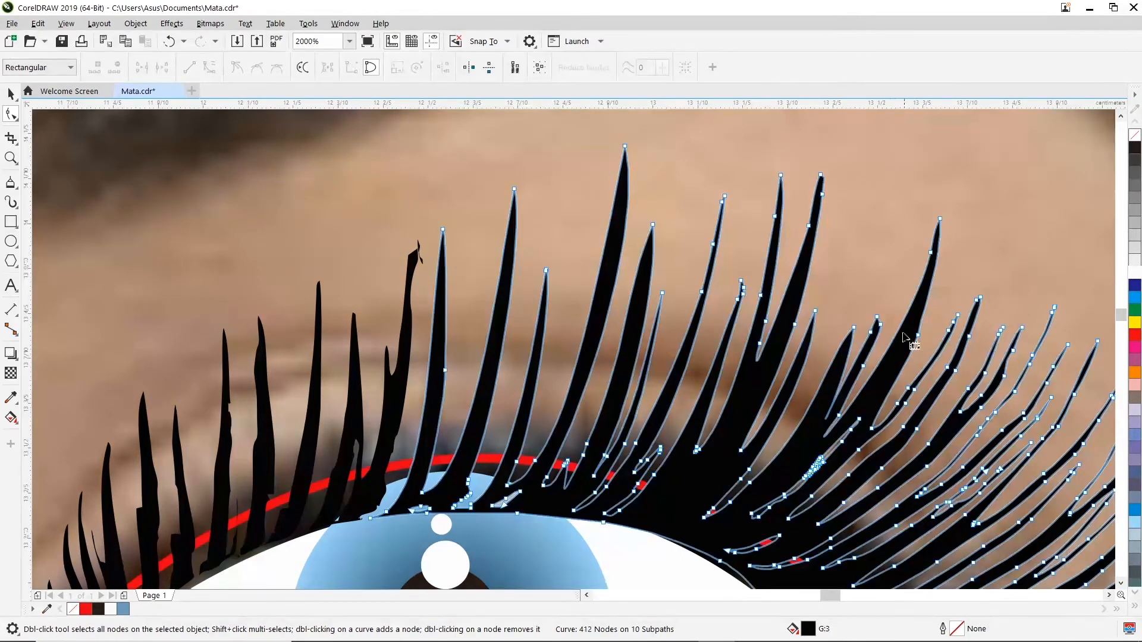
left_click_drag(754, 286, 722, 333)
key("Delete")
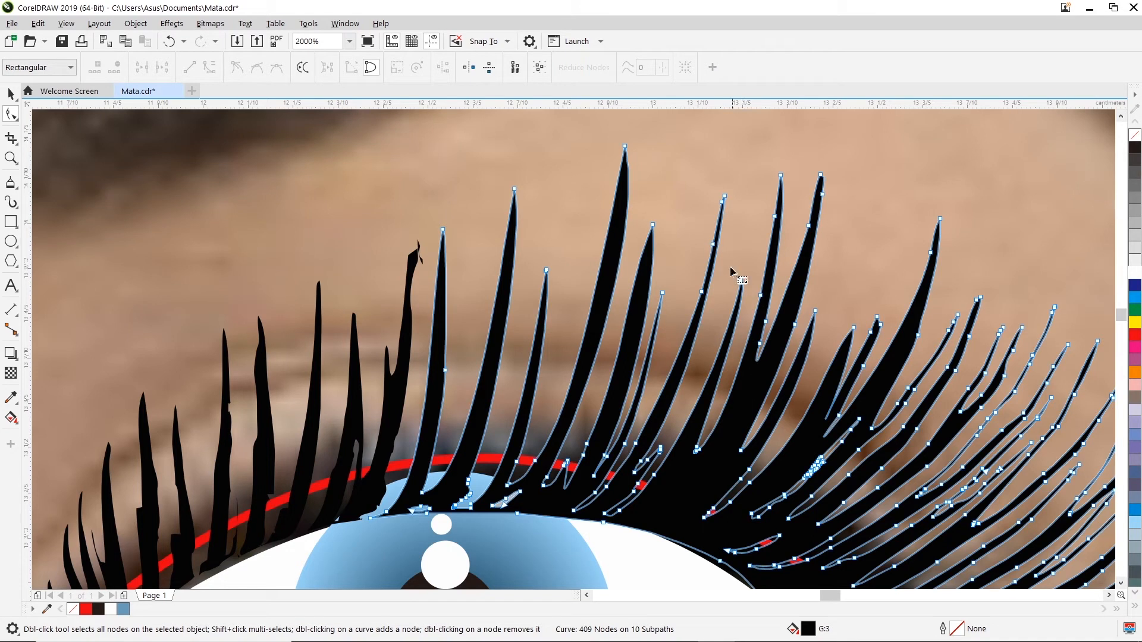
- Delete the surplus side and tip nodes on the group of tall lashes just outward of the tallest lash
left_click_drag(697, 249, 725, 304)
key("Delete")
left_click(722, 201)
key("Delete")
left_click_drag(760, 206, 839, 252)
key("Delete")
left_click_drag(839, 189, 785, 229)
key("Delete")
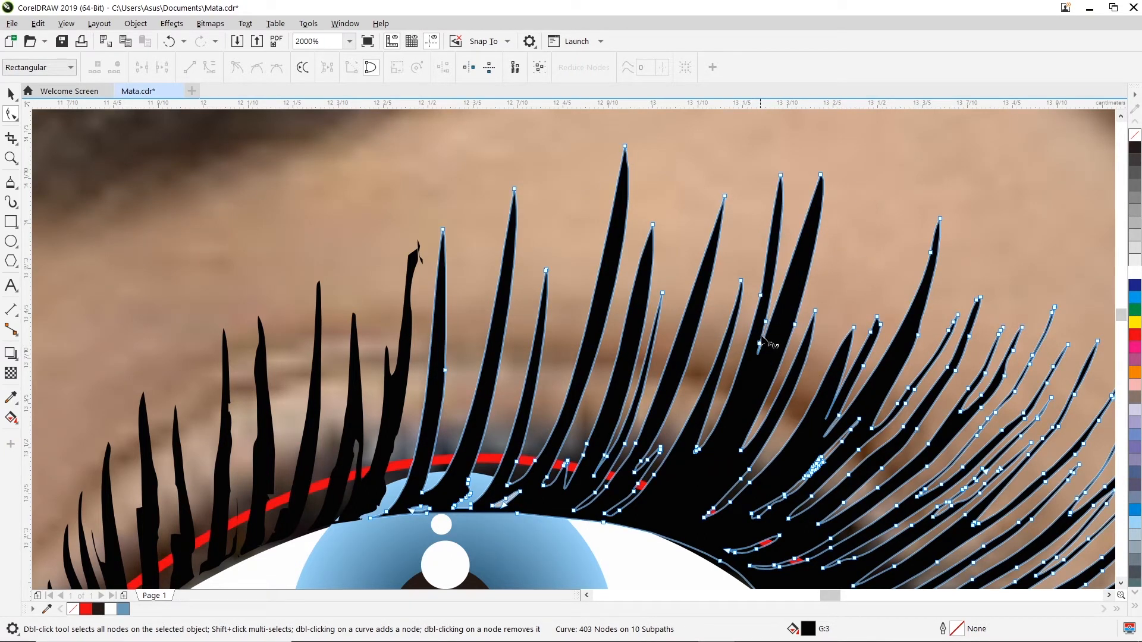
- Extend the gap between the two tall neighbouring lashes down toward the lash base and delete its surplus side nodes
left_click_drag(763, 339, 705, 492)
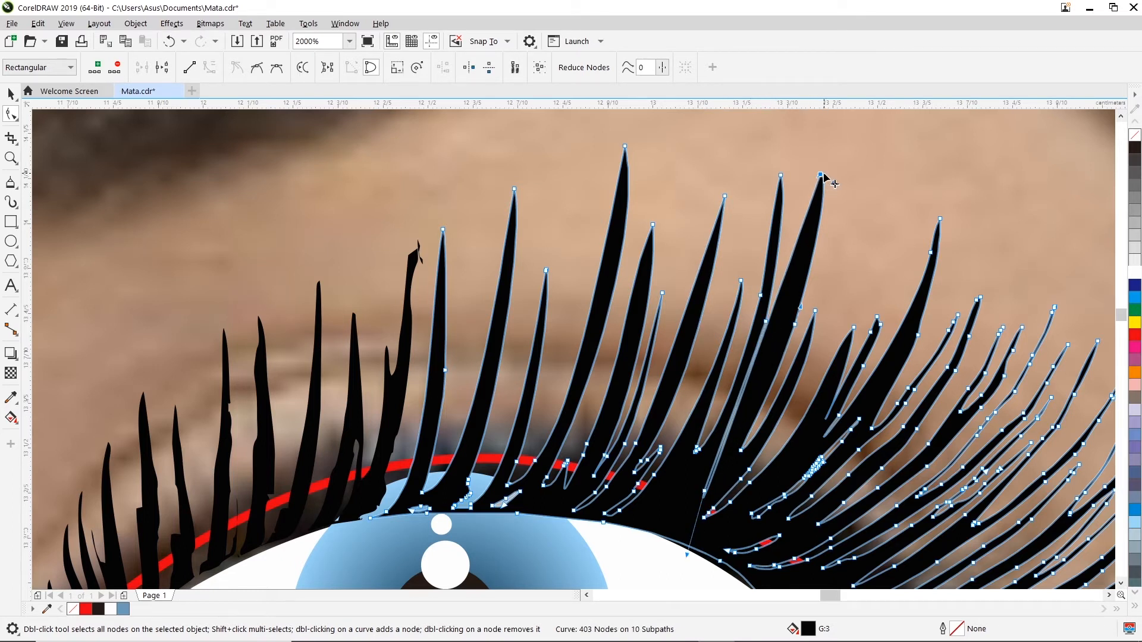
left_click_drag(821, 175, 803, 307)
left_click_drag(704, 492, 709, 469)
left_click_drag(716, 492, 755, 402)
double_click(765, 322)
double_click(761, 295)
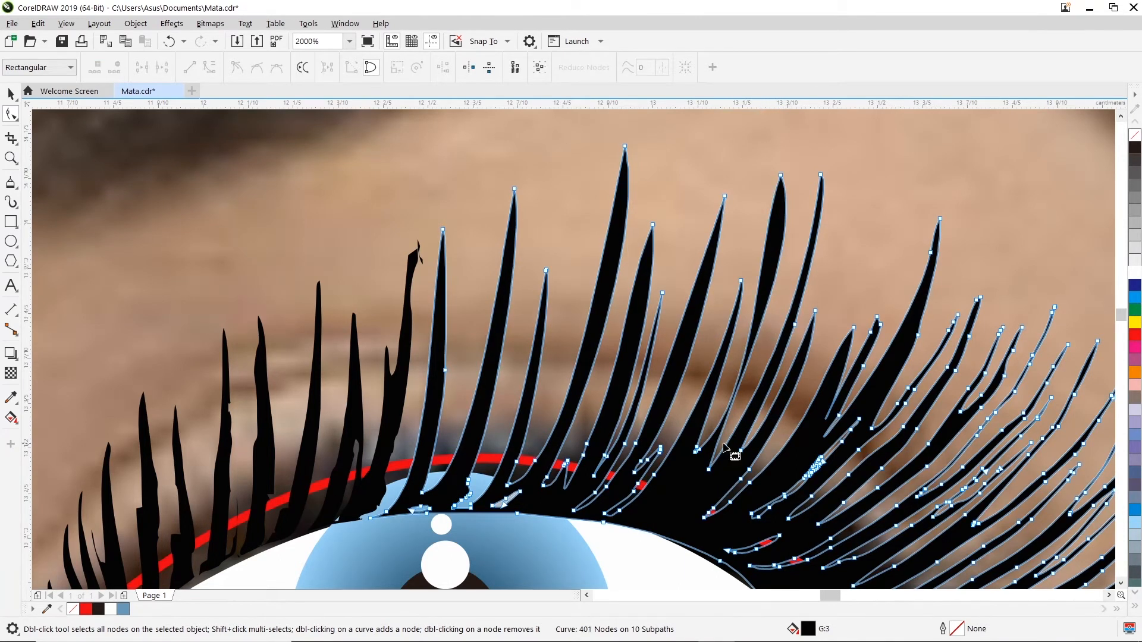
- Adjust the curve handles along the deepened gap to round the edges of the two adjacent tall lashes
left_click(699, 451)
left_click_drag(756, 399, 741, 400)
left_click_drag(759, 238, 782, 360)
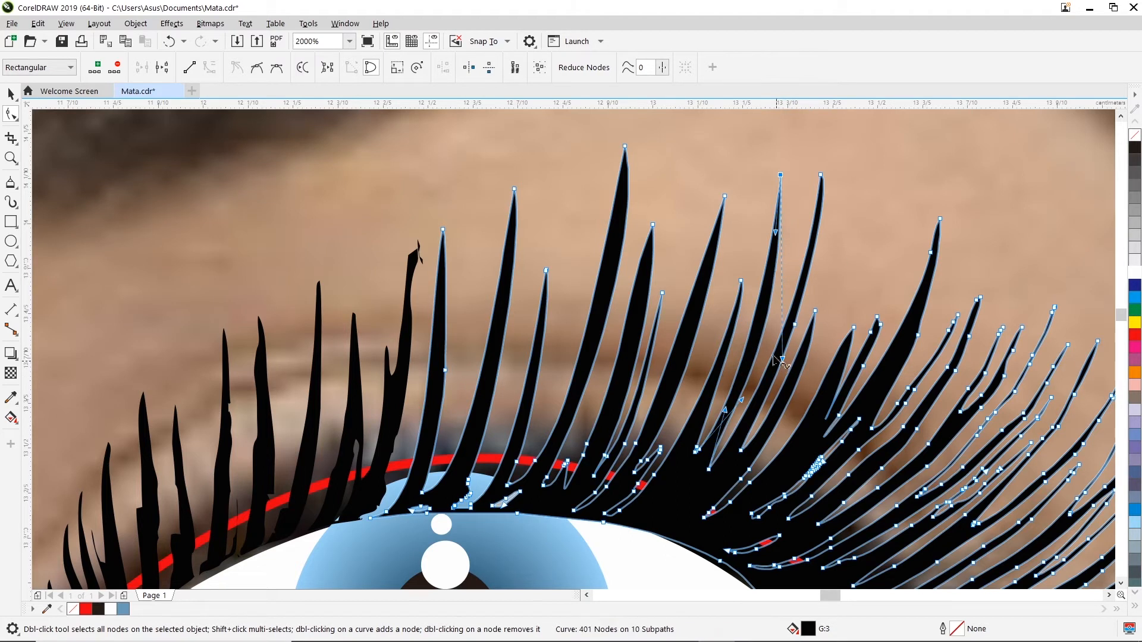
left_click(797, 233)
scroll(693, 459, "down", 2)
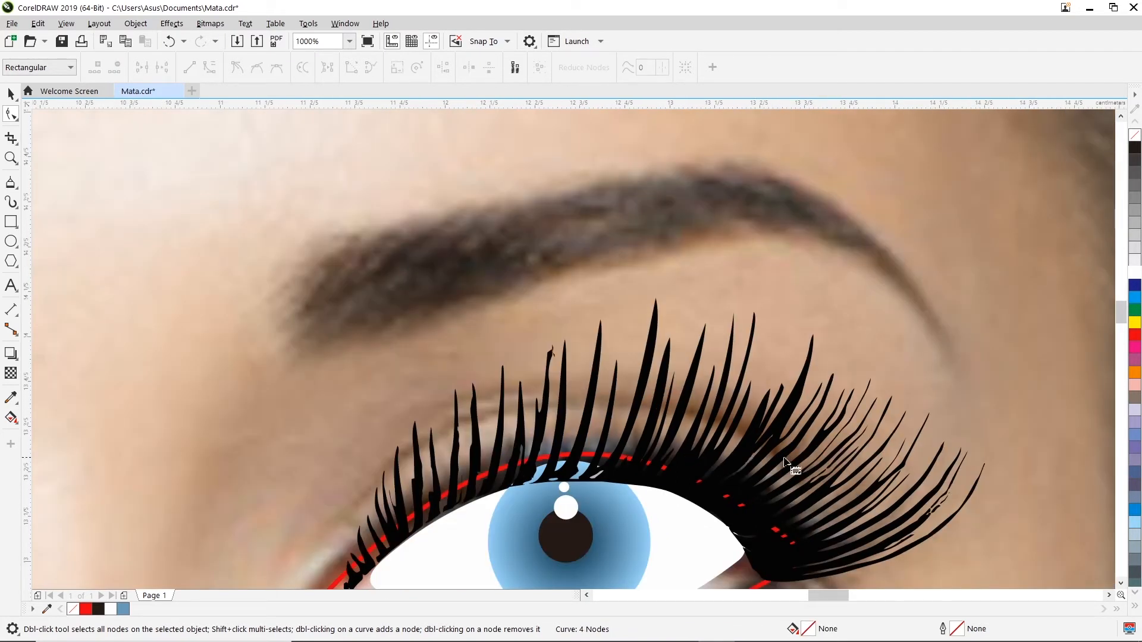
- Delete the rough side and gap nodes on the shorter lashes just beyond the long curved outer lash
scroll(785, 461, "up", 2)
left_click(865, 404)
left_click_drag(917, 344, 830, 446)
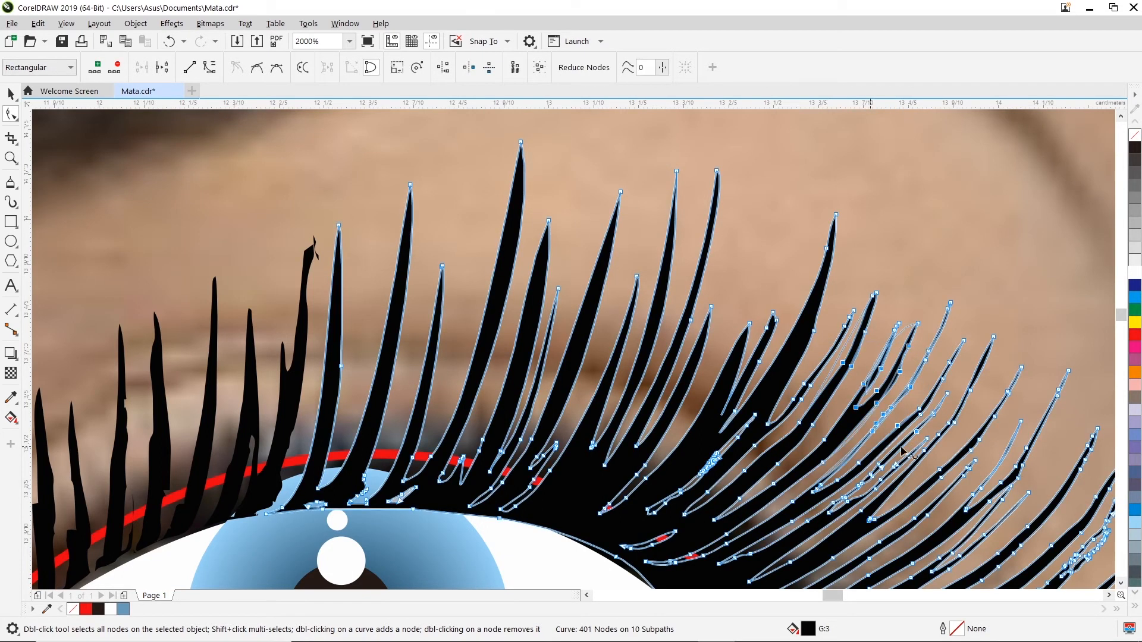
key("Delete")
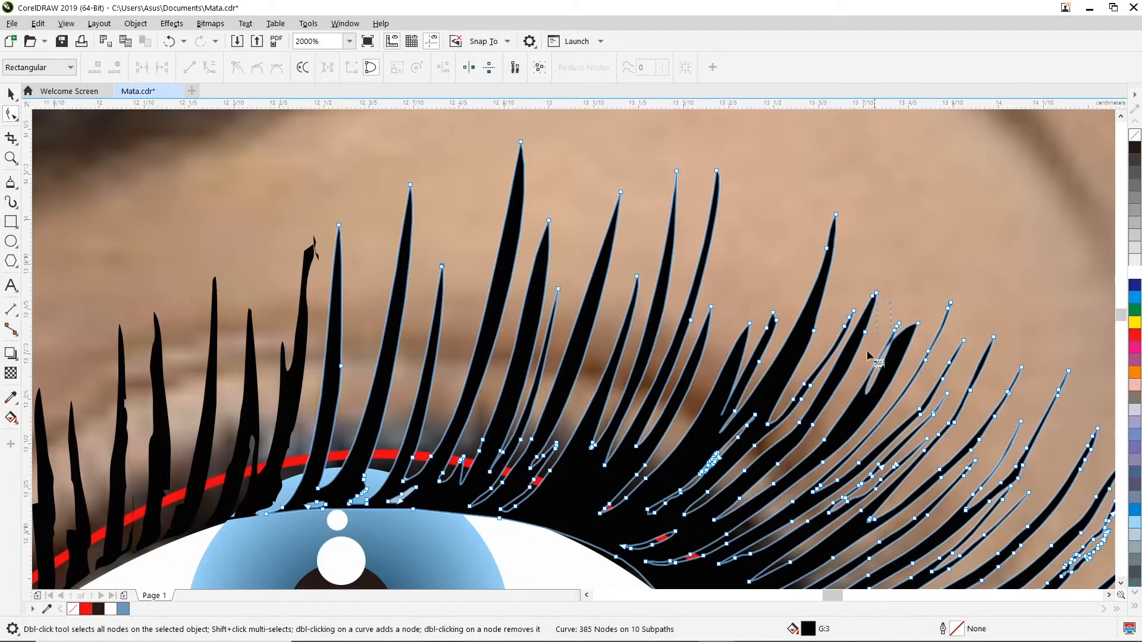
left_click(855, 412)
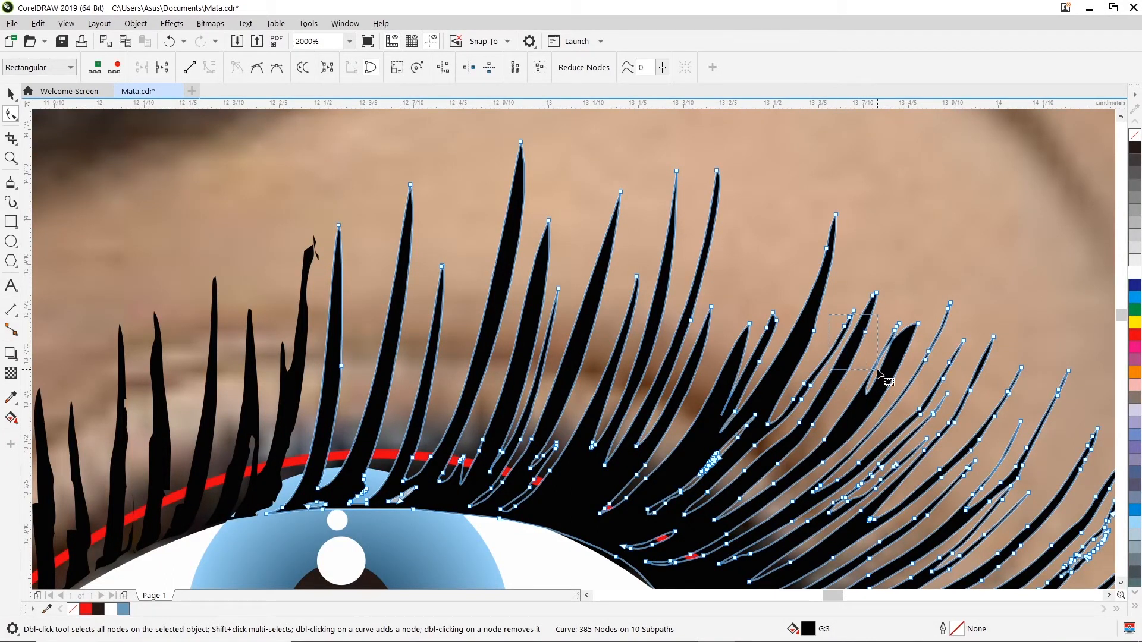
left_click(860, 375)
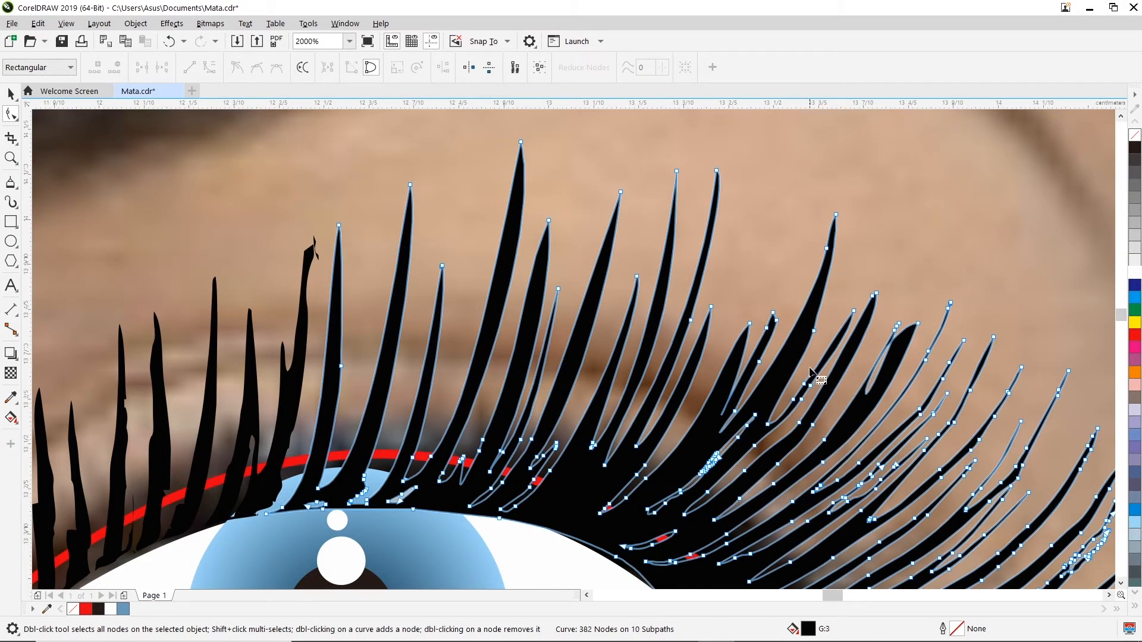
left_click_drag(815, 364, 781, 452)
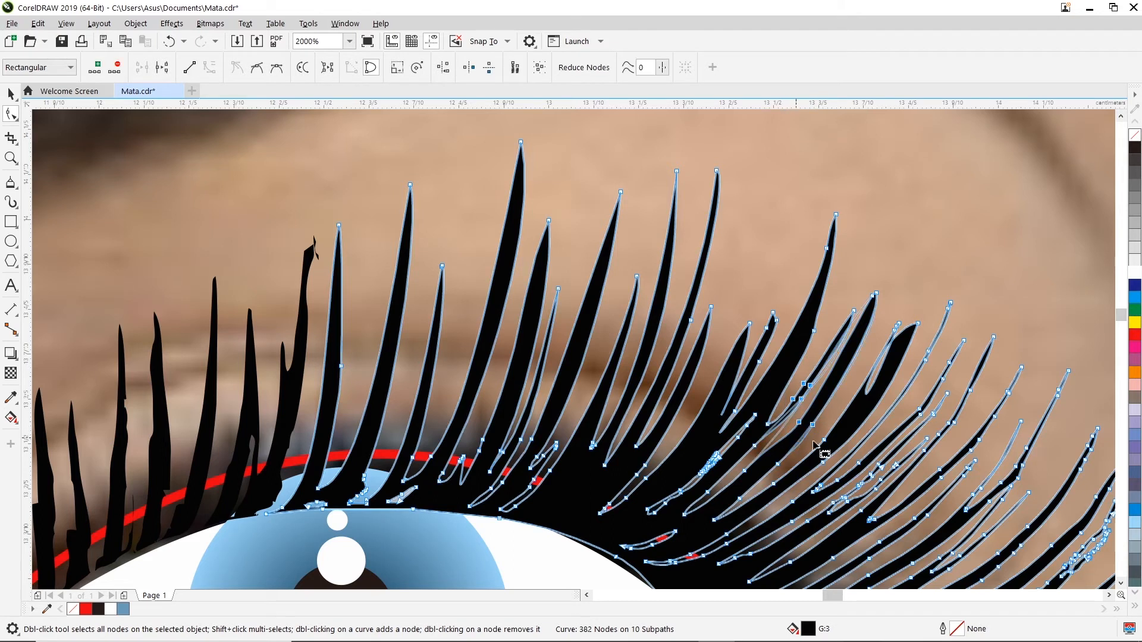
key("Delete")
- Shift the thin lash tip beside the long curved lash and its gap's base node inward, then remove surplus side nodes
left_click_drag(853, 312, 841, 312)
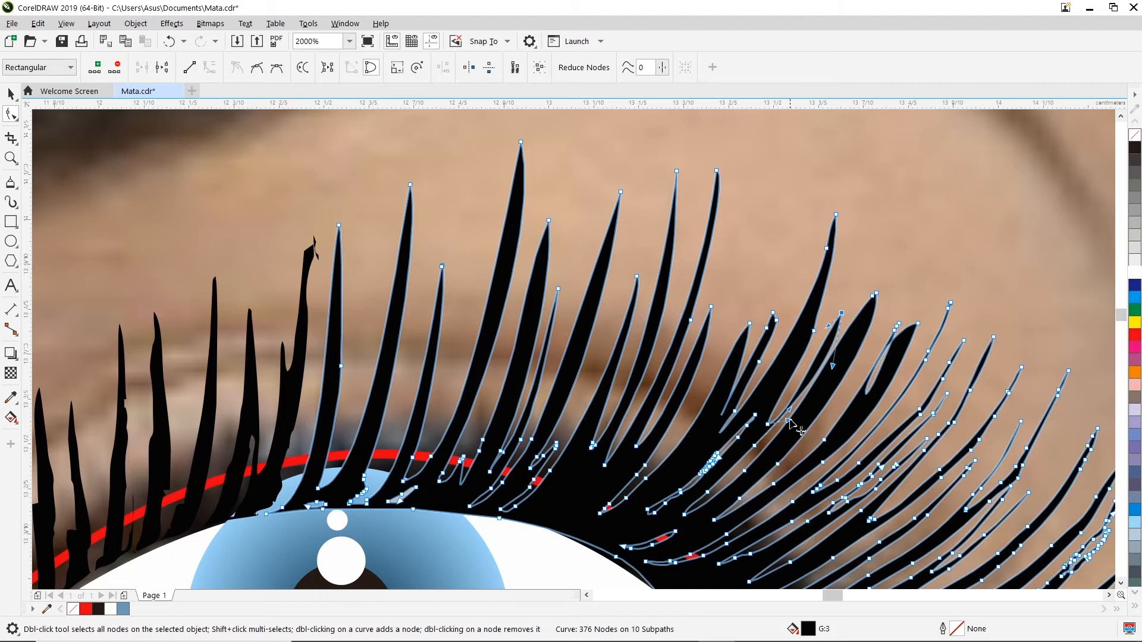
left_click_drag(789, 411, 760, 427)
double_click(754, 446)
double_click(813, 332)
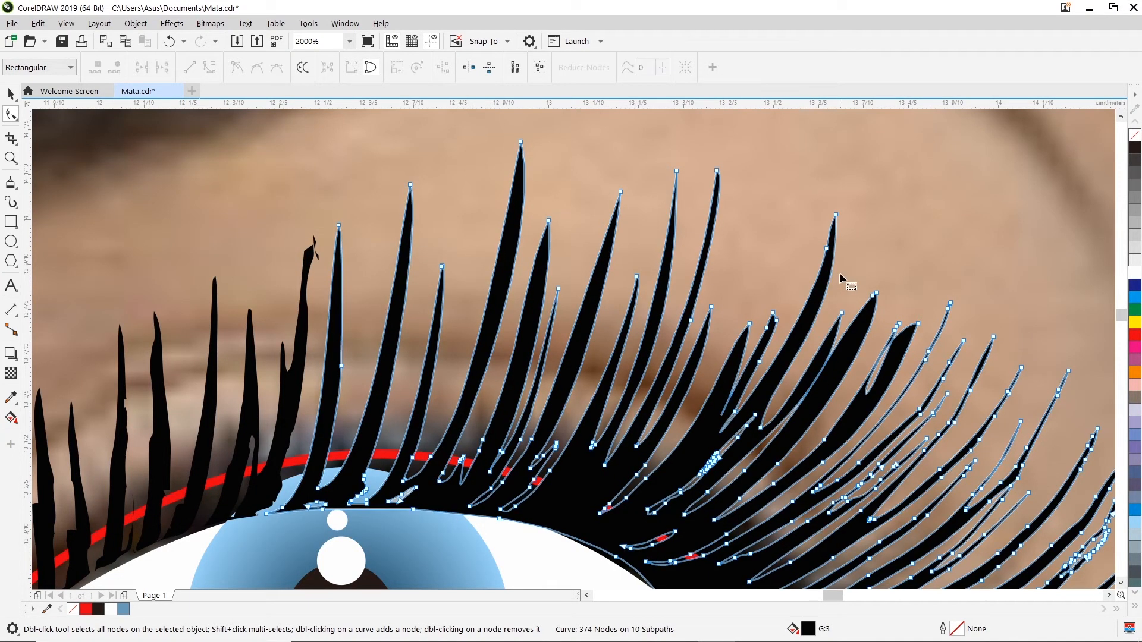
double_click(827, 249)
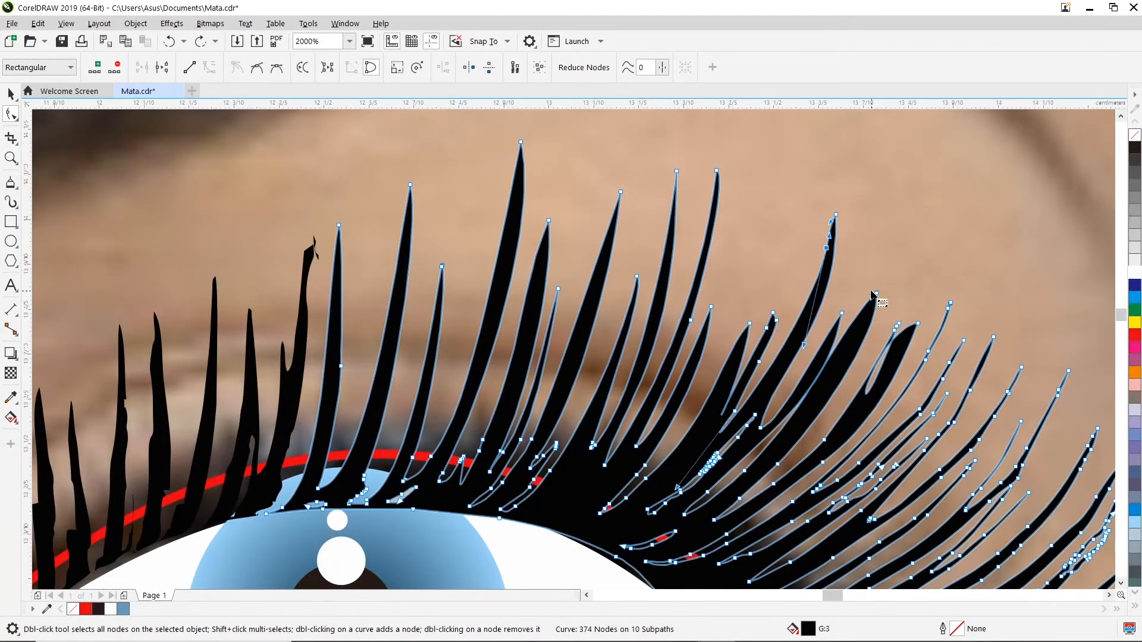
left_click(877, 248)
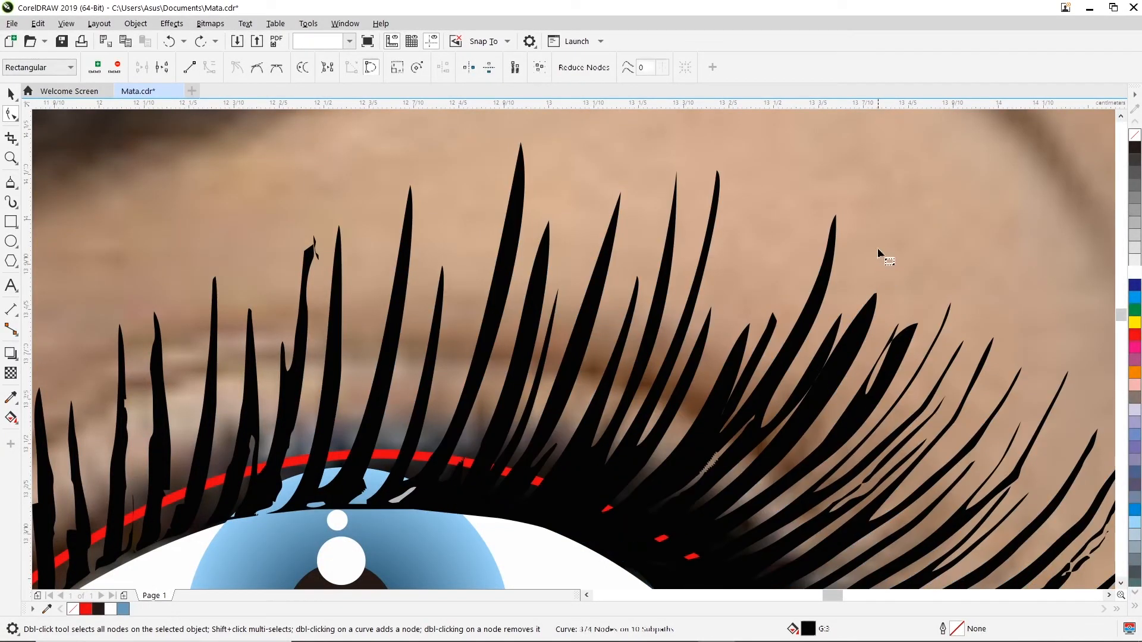
- Taper the blunt lash beyond the thick curved one with its curve handles, and delete the dense node cluster near the lash base
left_click(893, 362)
left_click_drag(893, 303, 901, 336)
key("Delete")
left_click(913, 328)
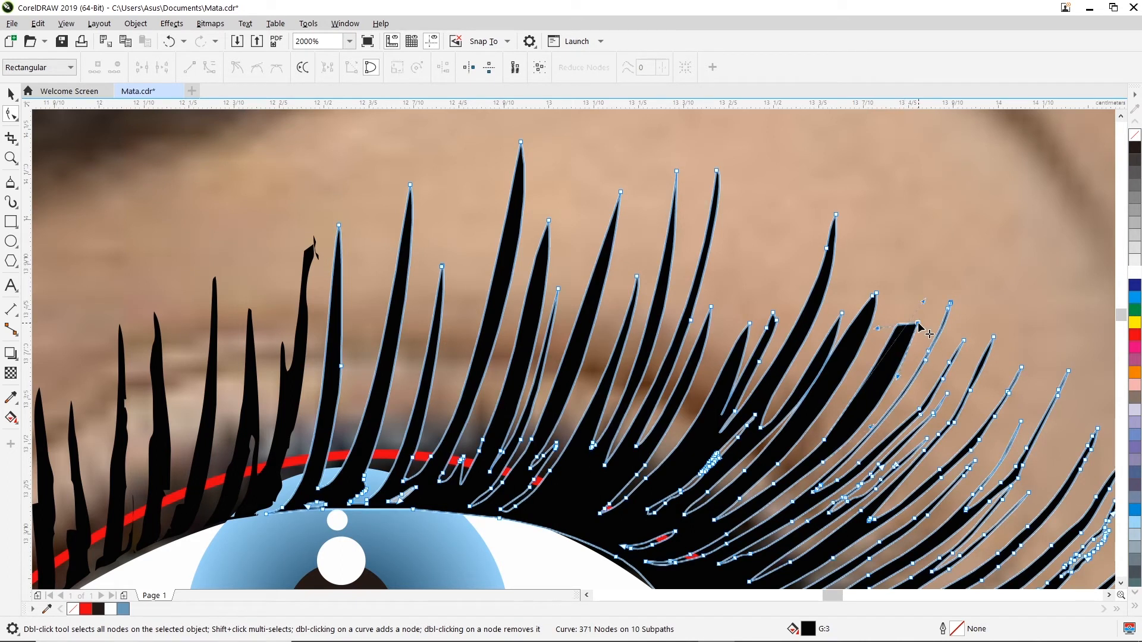
left_click_drag(924, 301, 854, 434)
left_click_drag(876, 331, 825, 445)
double_click(825, 440)
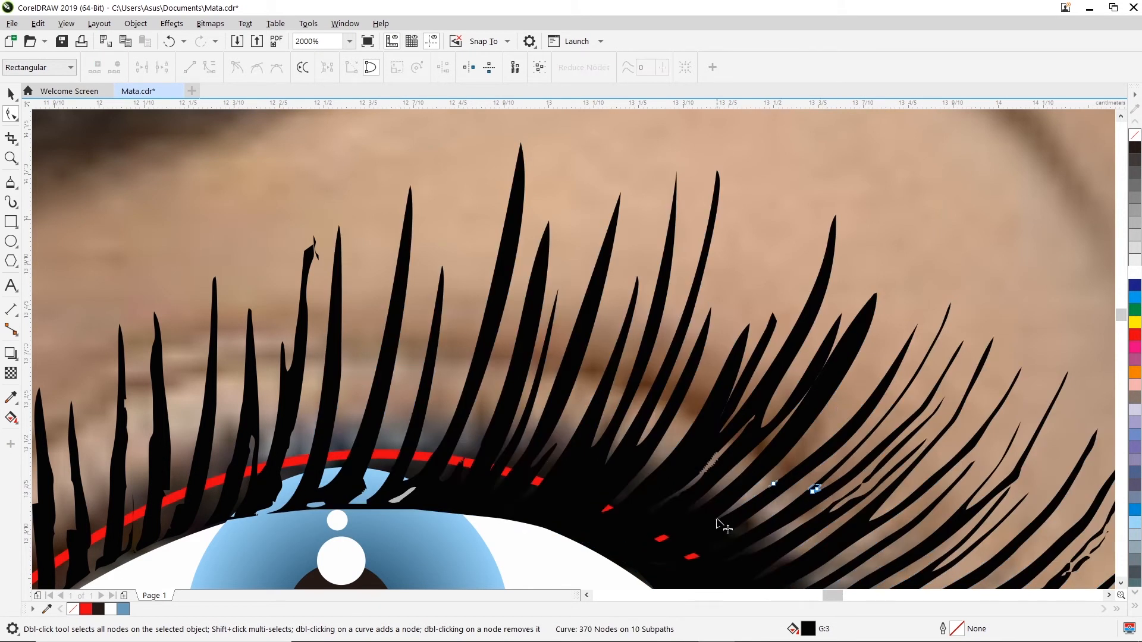
key("Delete")
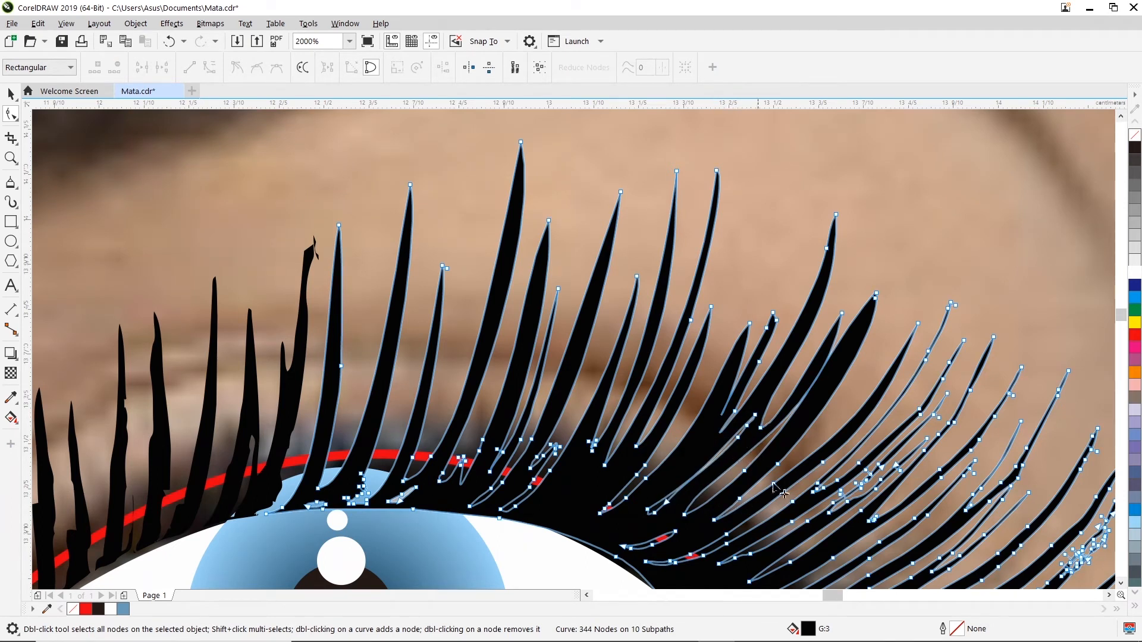
- Delete the dense cluster of jagged nodes and the stray lash tip between the outermost lashes at the eye's outer corner
scroll(1110, 596, "down", 2)
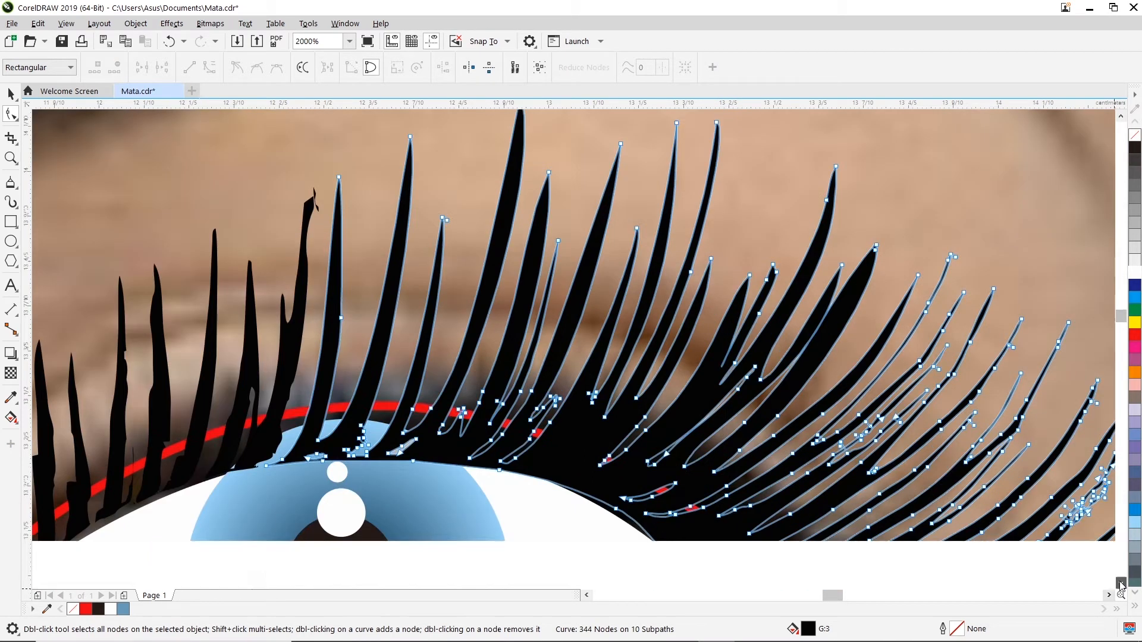
scroll(1111, 594, "down", 3)
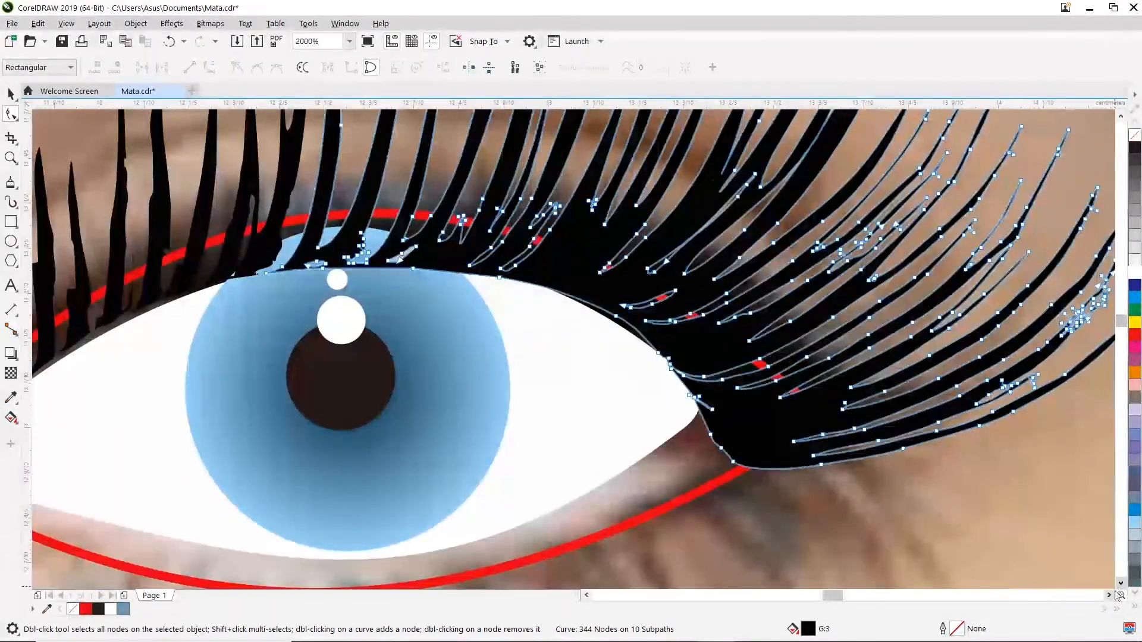
scroll(983, 474, "right", 6)
left_click_drag(825, 249, 729, 456)
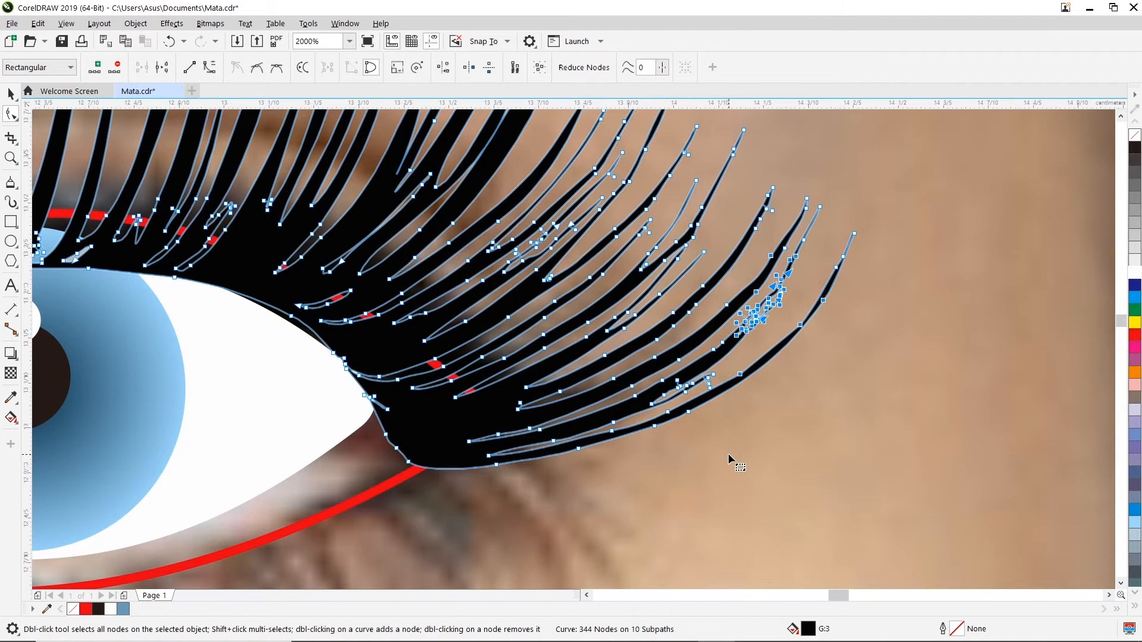
key("Delete")
double_click(820, 208)
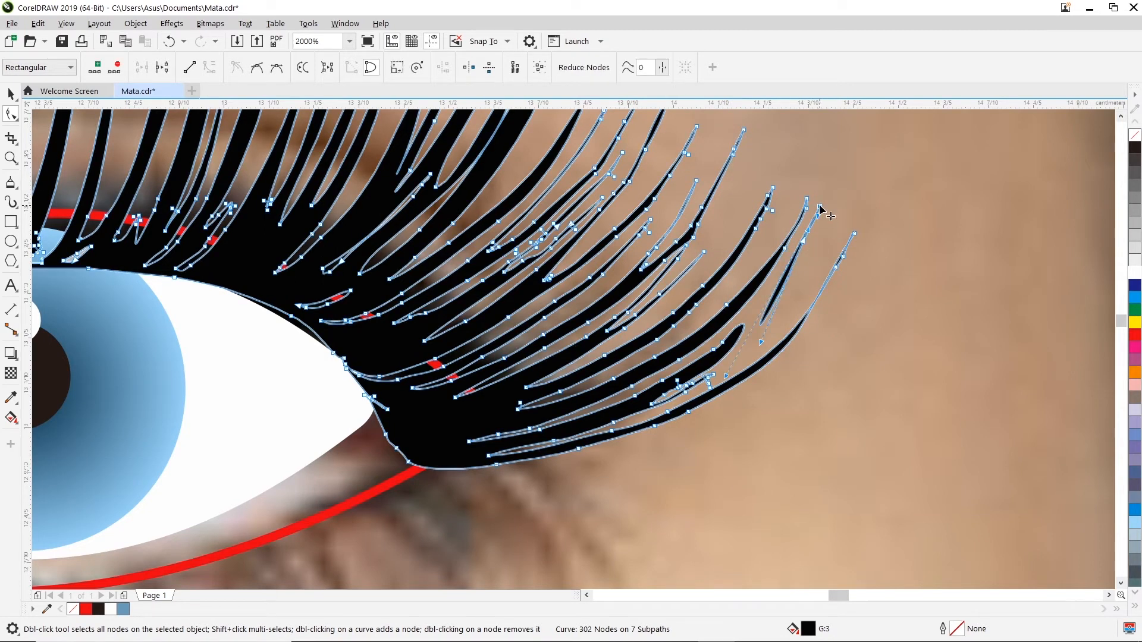
- Remove the surplus nodes near the outermost lash's tip and reshape its sides into a thicker tapered curve
double_click(837, 268)
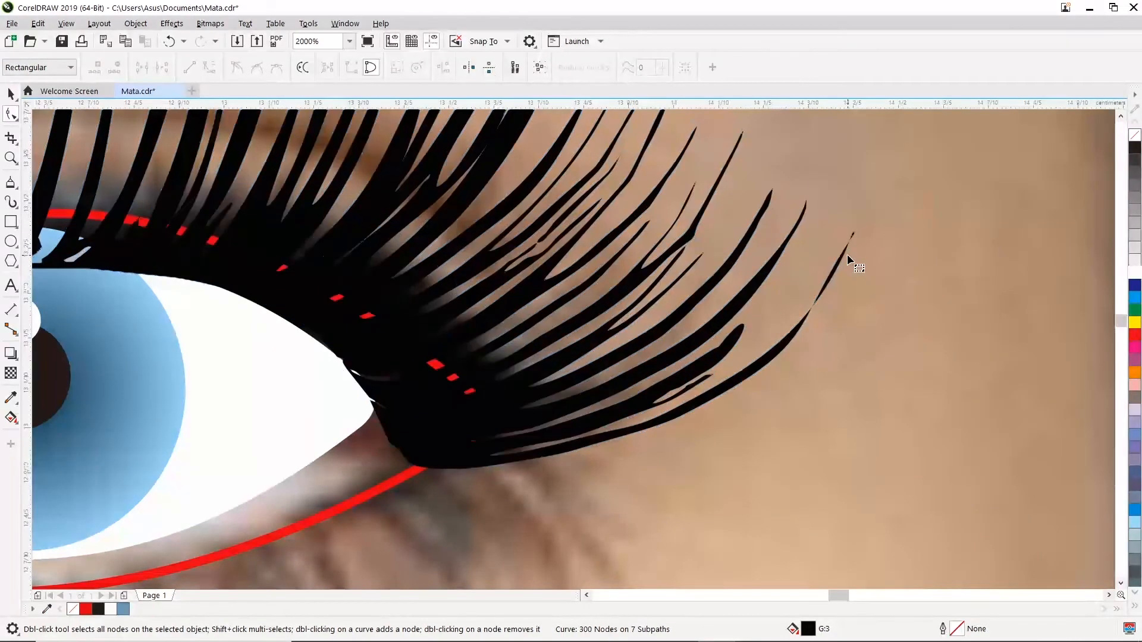
double_click(841, 258)
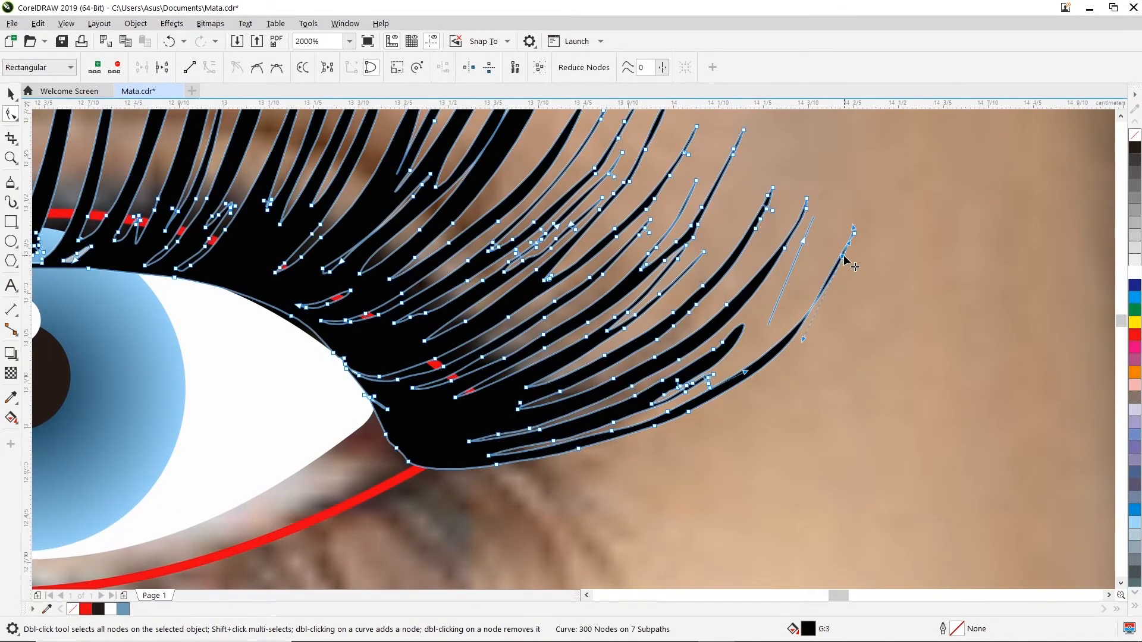
left_click_drag(820, 348, 765, 382)
left_click_drag(789, 330, 810, 319)
left_click(671, 421)
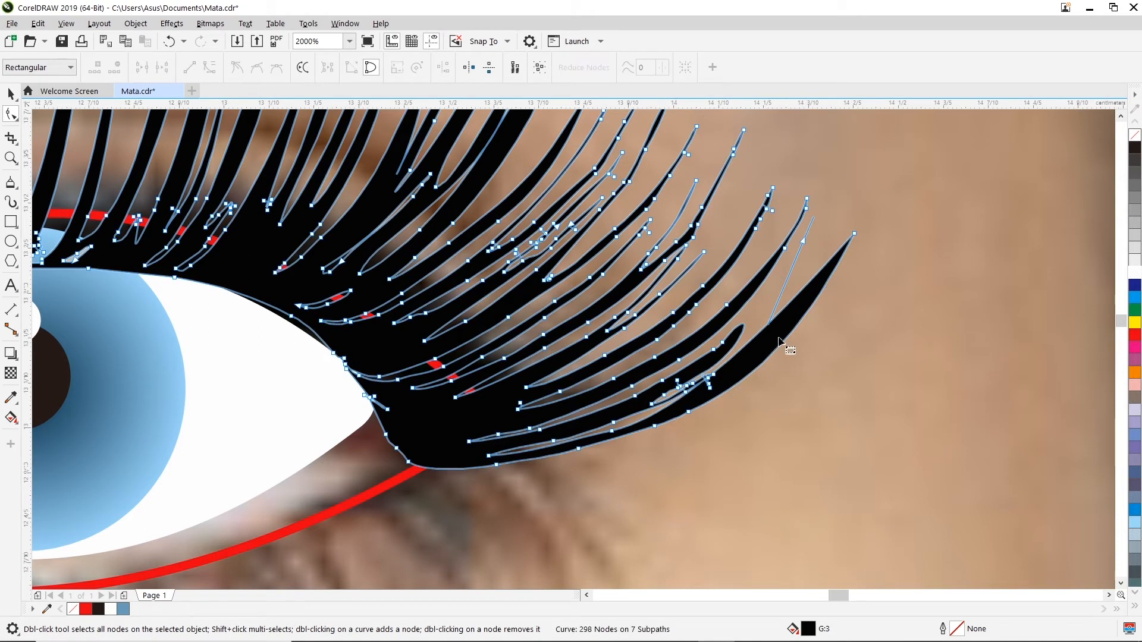
- Delete the leftover sliver beside the outermost lash and the jagged nodes around the hole below the short lash
left_click(802, 241)
key("Delete")
left_click_drag(732, 369, 636, 444)
key("Delete")
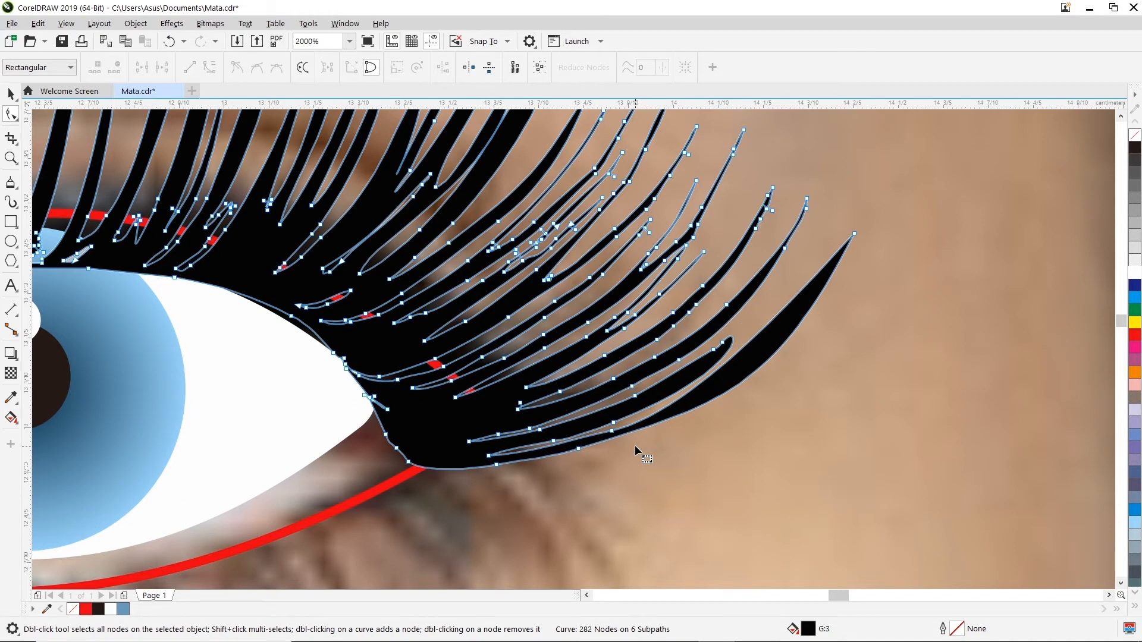
- Reshape the rounded end of the short lash above the outermost one into a sharp tip with smooth sides
left_click(723, 343)
key("Delete")
left_click(724, 352)
left_click_drag(797, 320, 679, 413)
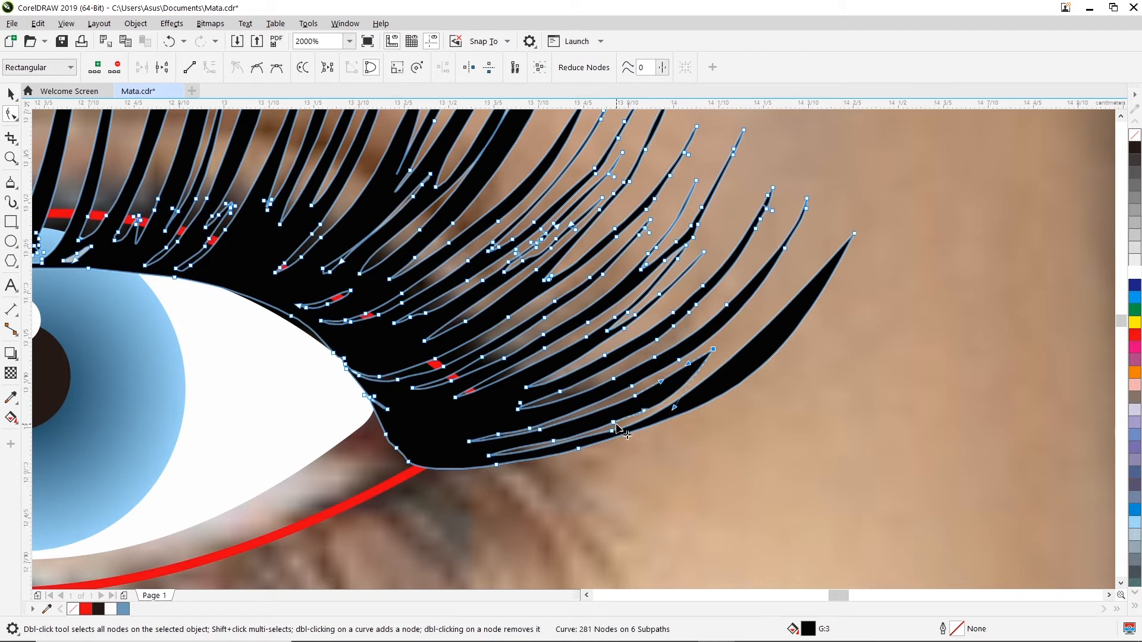
left_click(607, 460)
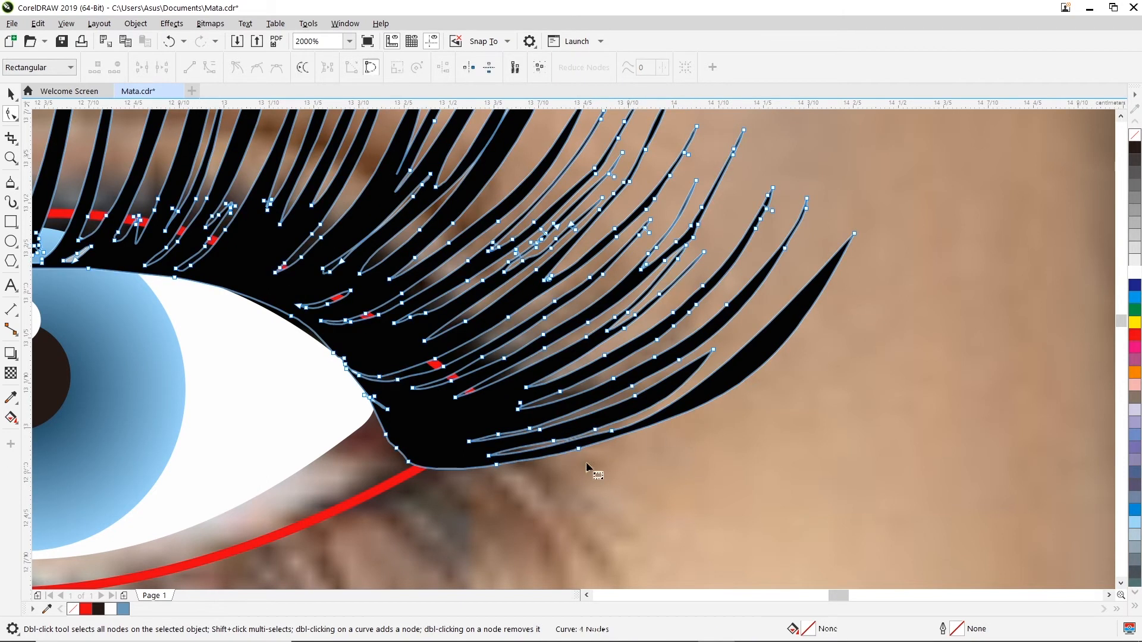
- Bow the outermost lash's lower edge outward, delete its extra nodes, and thicken the lash by curving its upper edge
left_click_drag(497, 464, 506, 479)
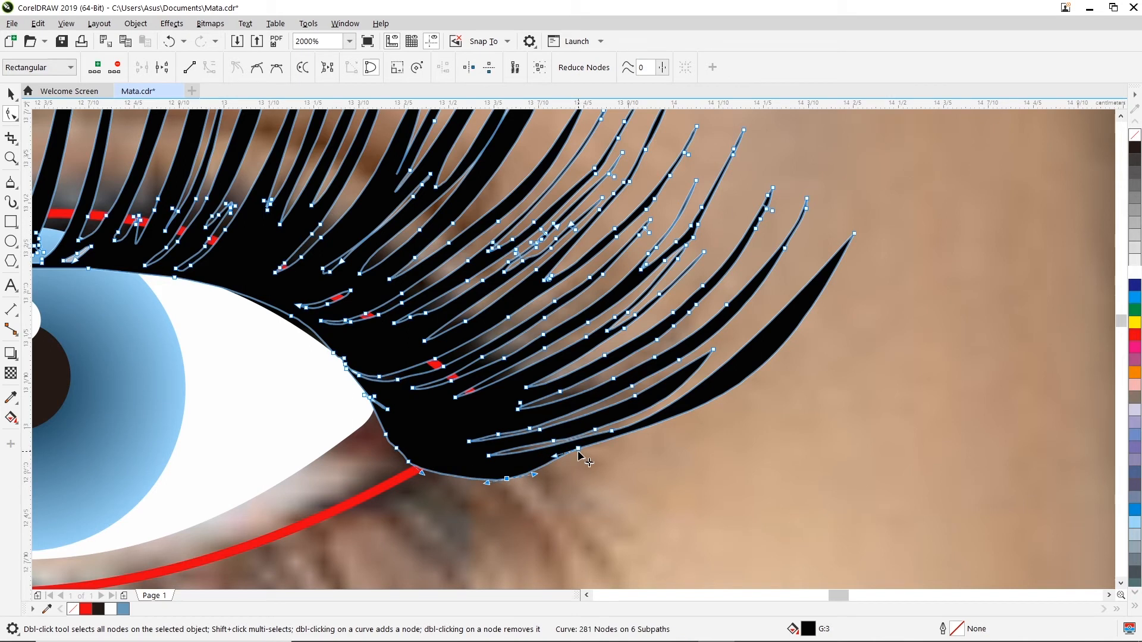
double_click(578, 450)
double_click(507, 479)
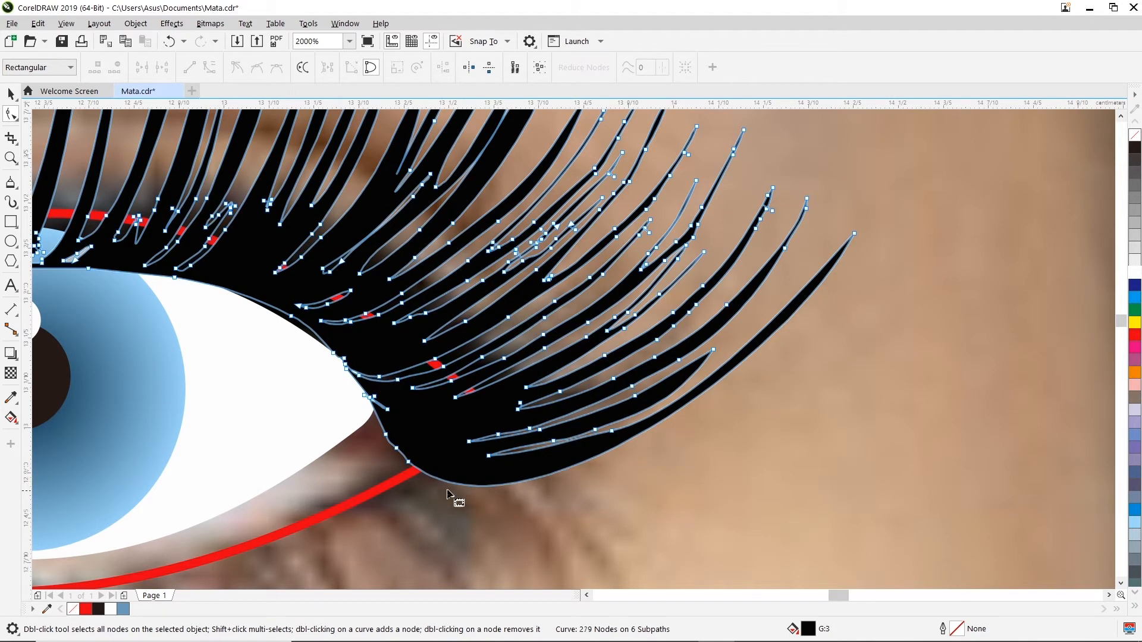
left_click_drag(610, 443, 741, 418)
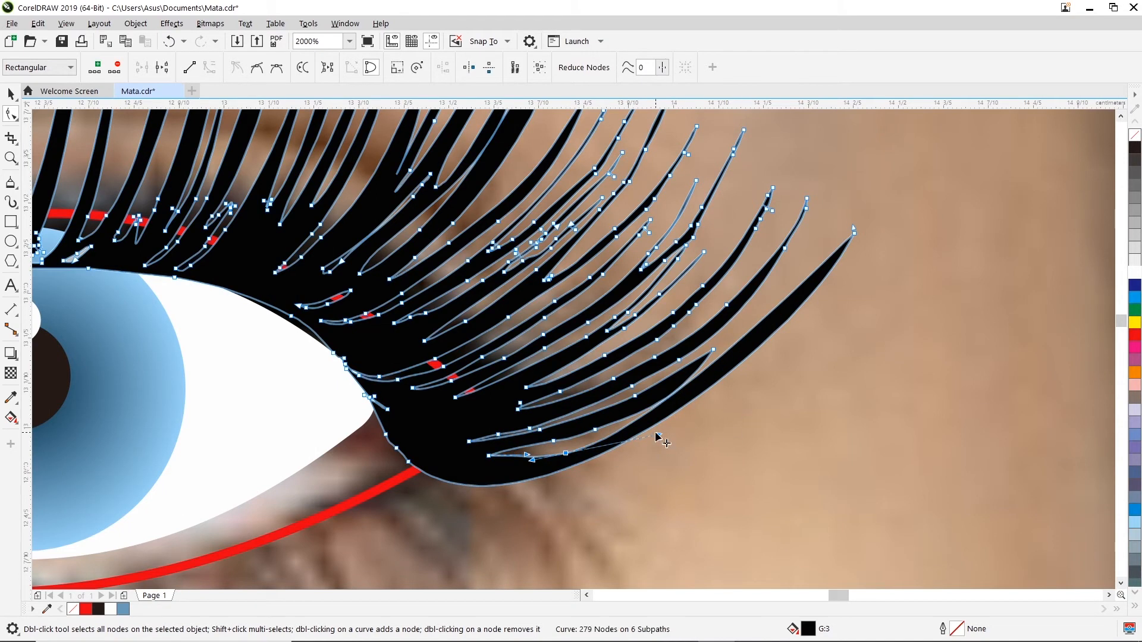
double_click(566, 455)
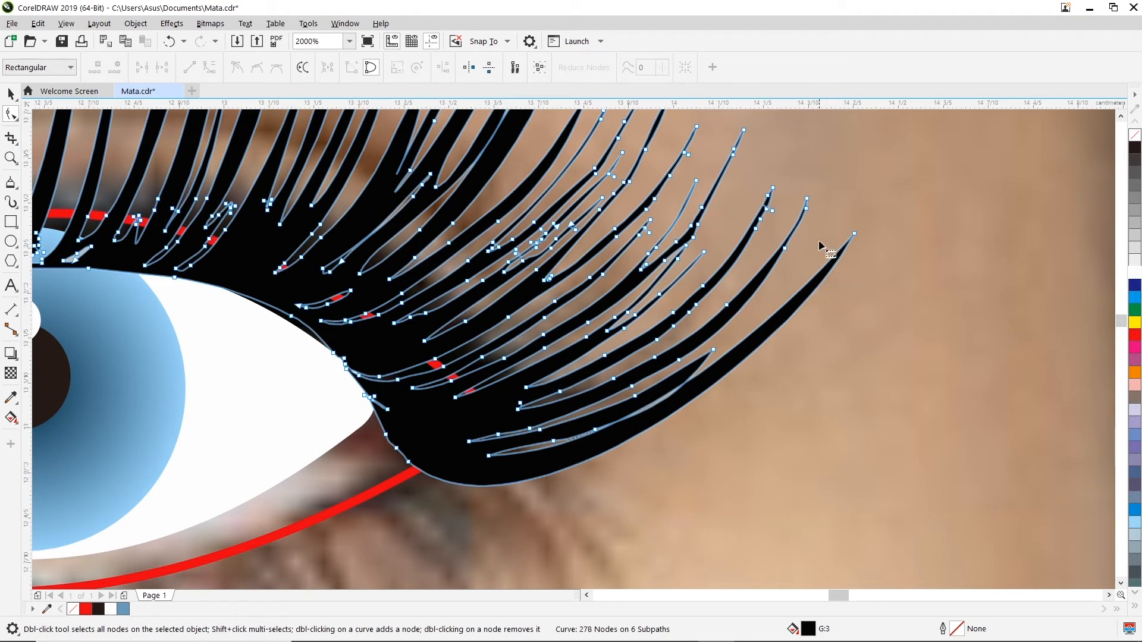
- Delete the surplus nodes near the tips and along the sides of the long lashes above the outermost one
left_click_drag(749, 271, 751, 273)
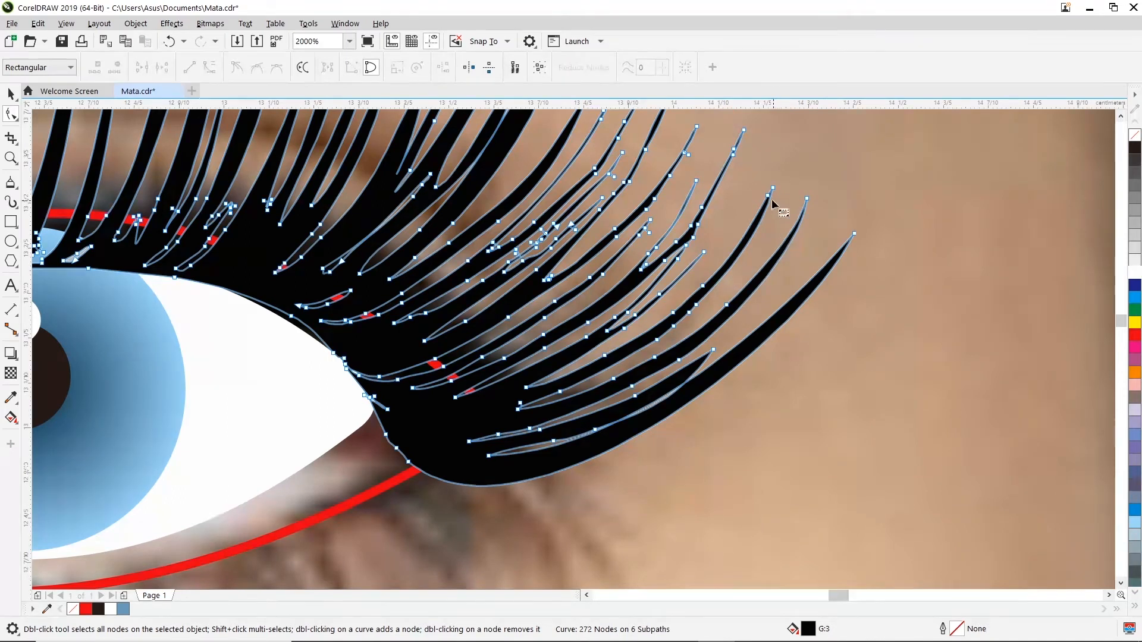
key("Delete")
left_click_drag(742, 160, 721, 144)
key("Delete")
left_click_drag(660, 168, 661, 169)
key("Delete")
left_click_drag(725, 198, 685, 249)
key("Delete")
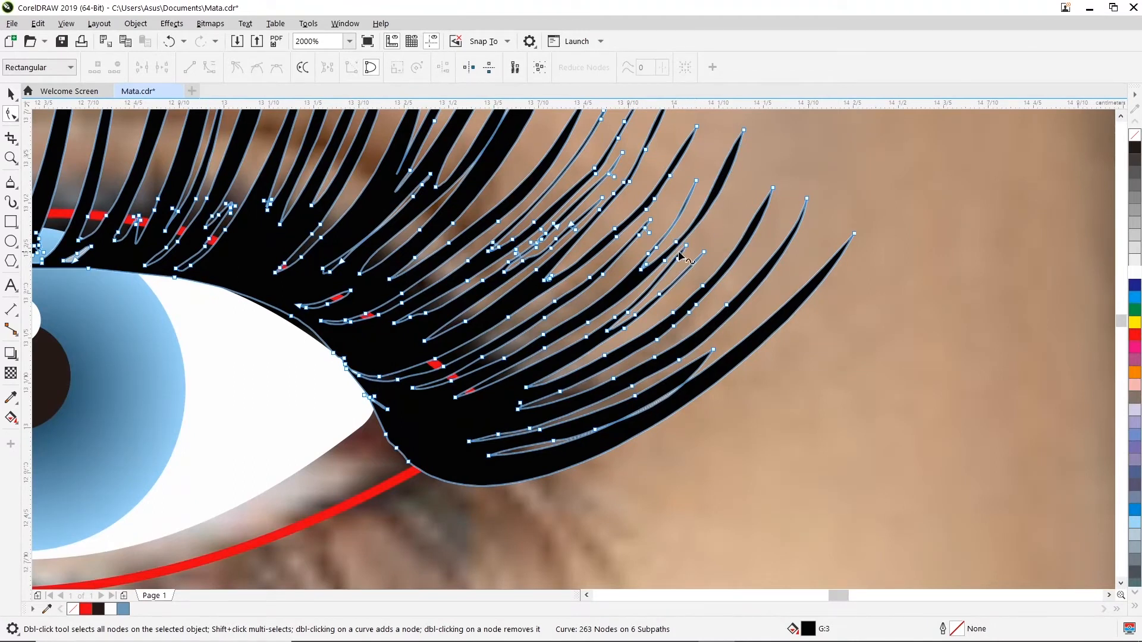
- Delete the dense cluster of rough nodes in the gaps between the middle lashes of the outer corner
left_click_drag(583, 169, 476, 324)
key("Delete")
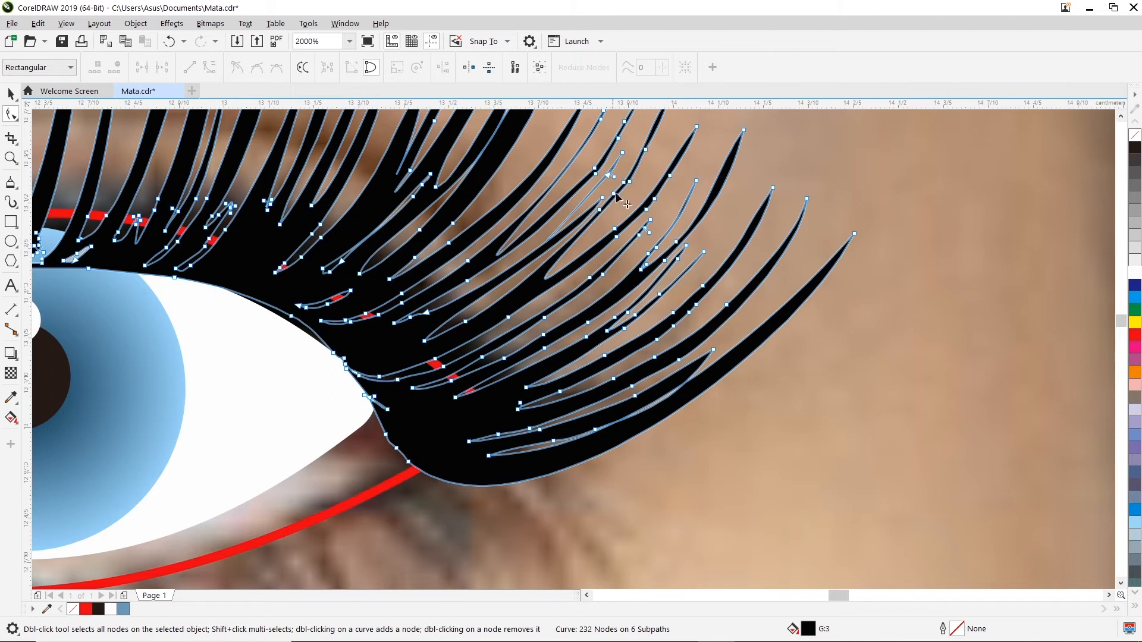
left_click_drag(555, 304, 643, 213)
key("Delete")
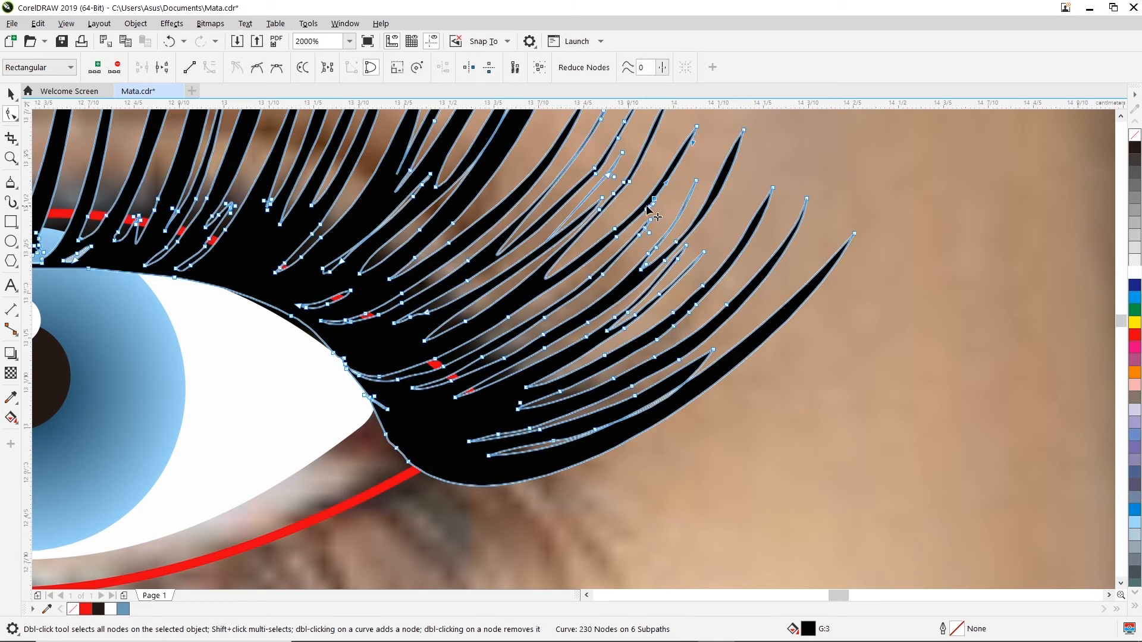
- Delete the surplus nodes along the middle lashes of the outer corner and shorten the thin lash between the thicker ones
key("Delete")
double_click(617, 236)
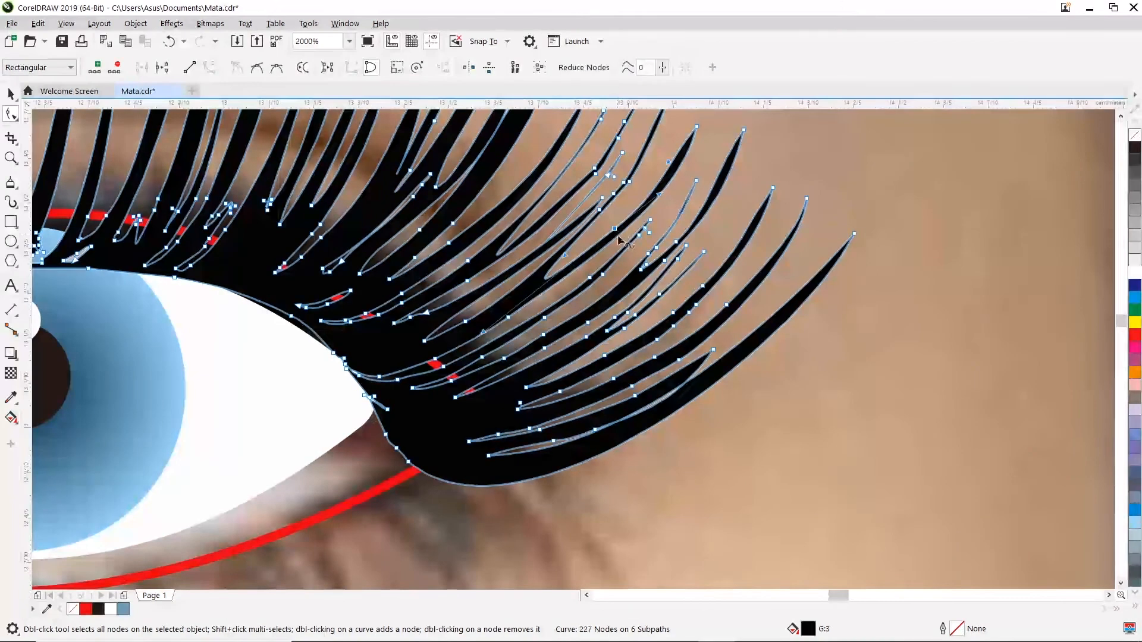
double_click(601, 274)
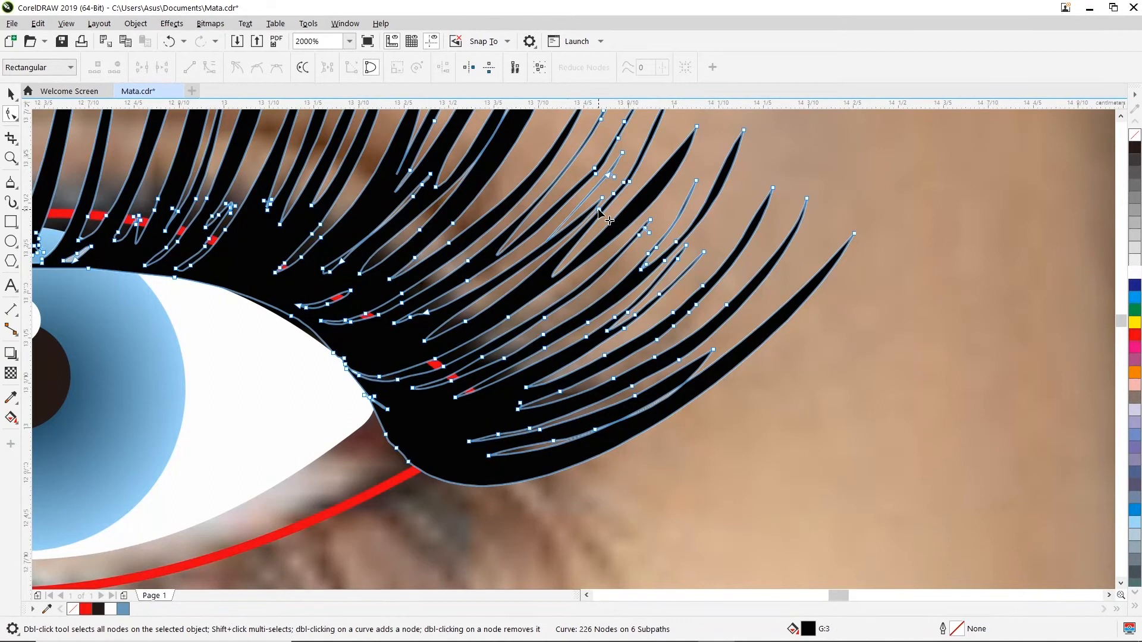
left_click(630, 181)
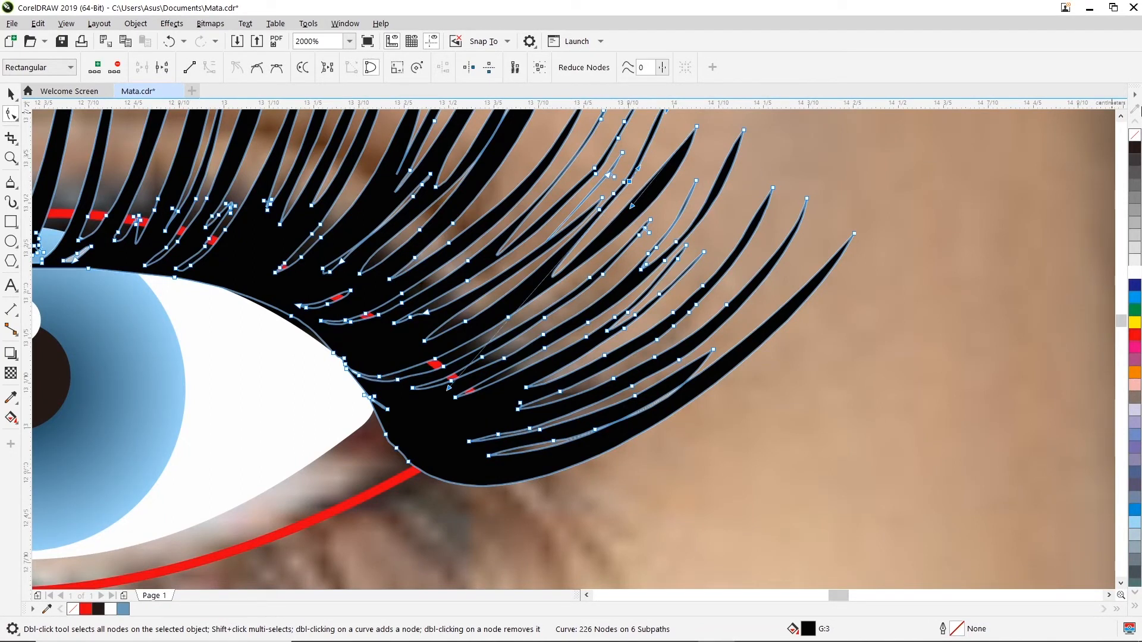
left_click(1120, 117)
left_click_drag(698, 163, 666, 198)
key("Delete")
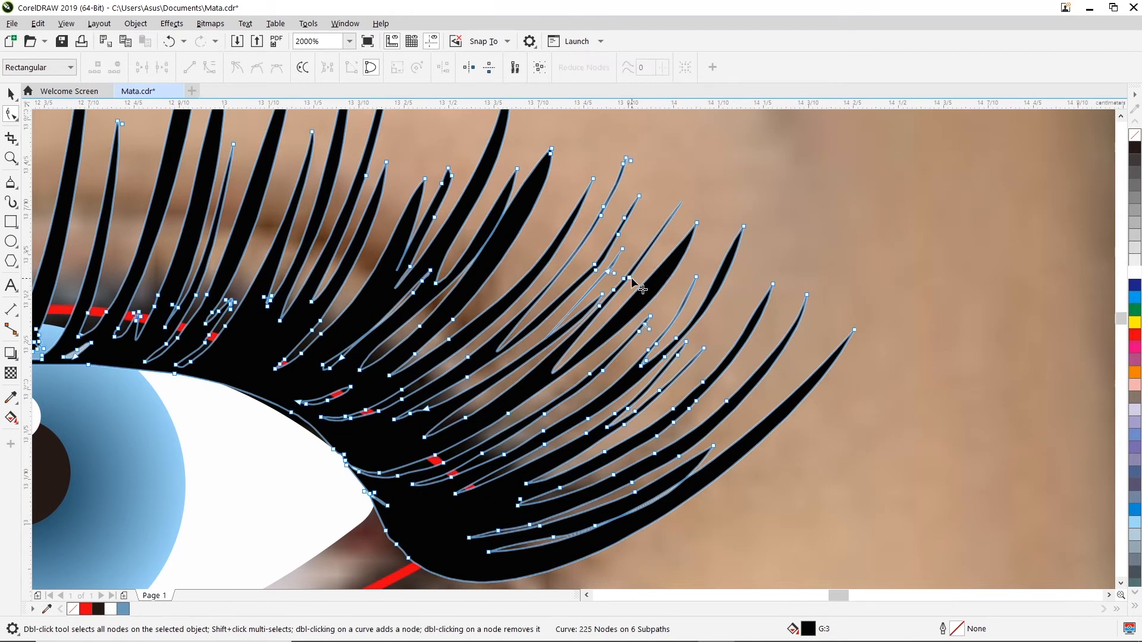
double_click(628, 277)
left_click_drag(640, 267, 582, 325)
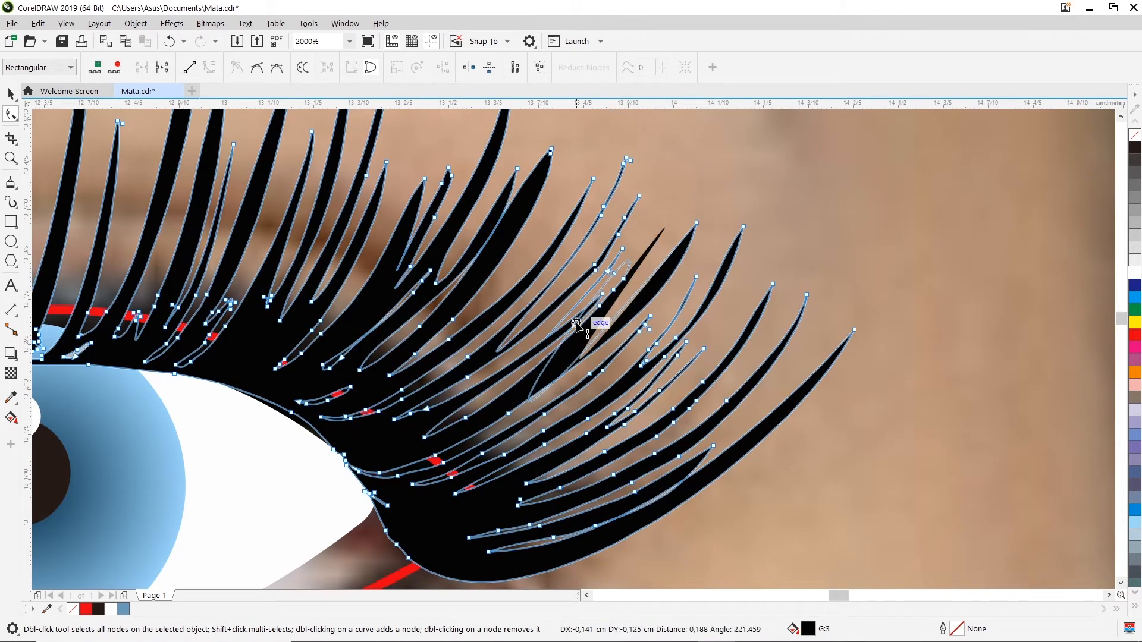
left_click_drag(636, 265, 551, 334)
key("Delete")
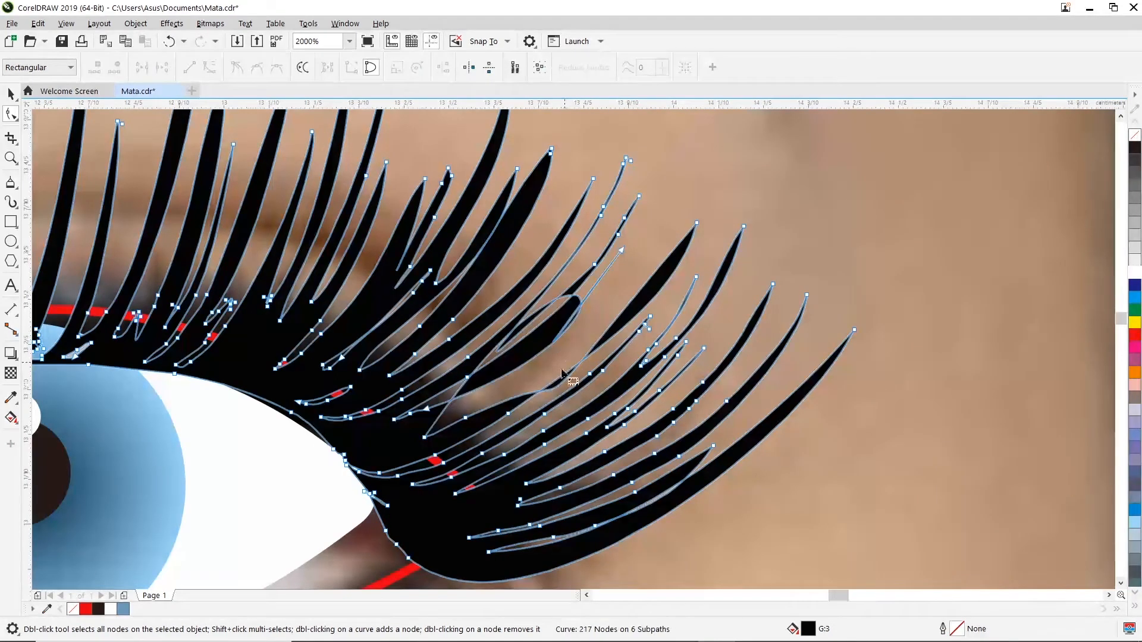
key("ctrl+z")
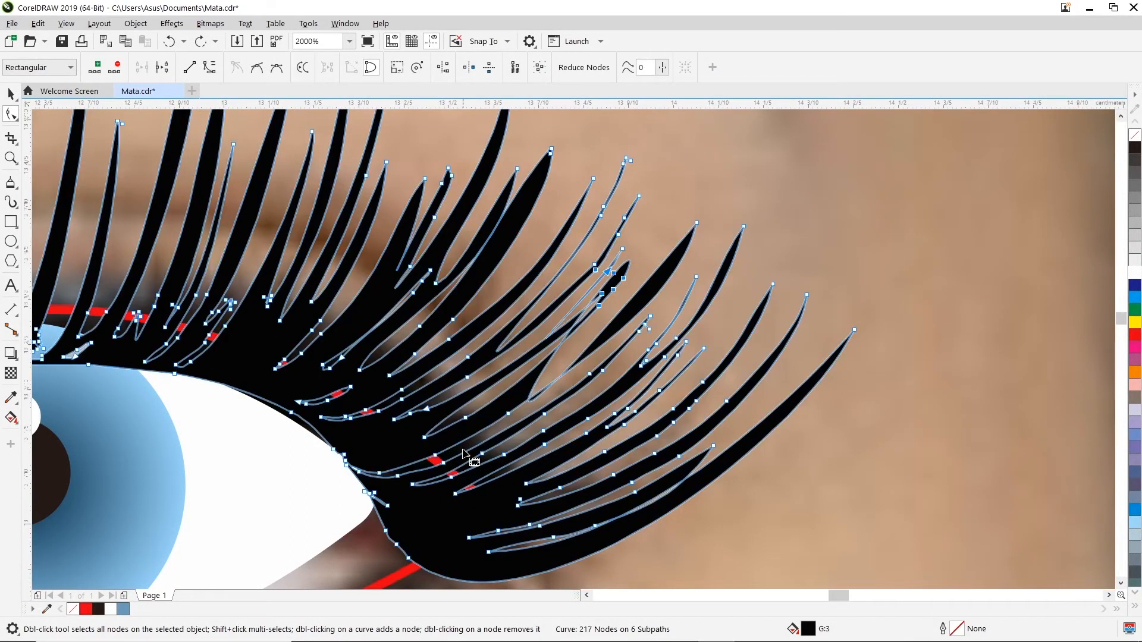
- Examine the upper lashes over the whole eye, comparing the outer lashes and their base with the inner ones
left_click(779, 201)
scroll(757, 345, "down", 4)
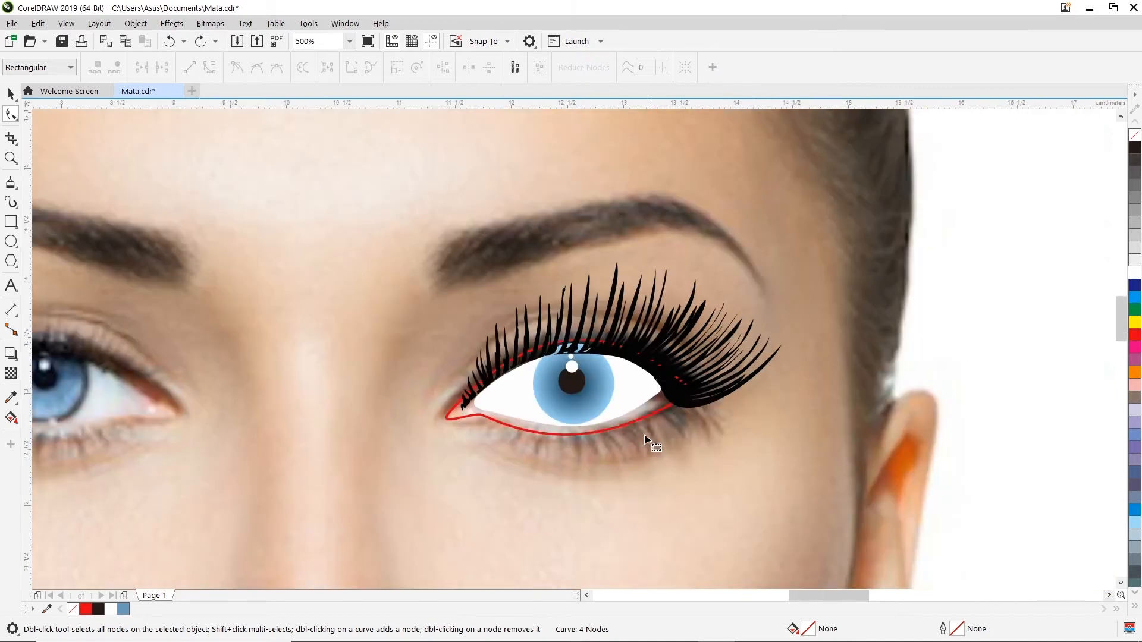
scroll(663, 421, "up", 2)
left_click(686, 386)
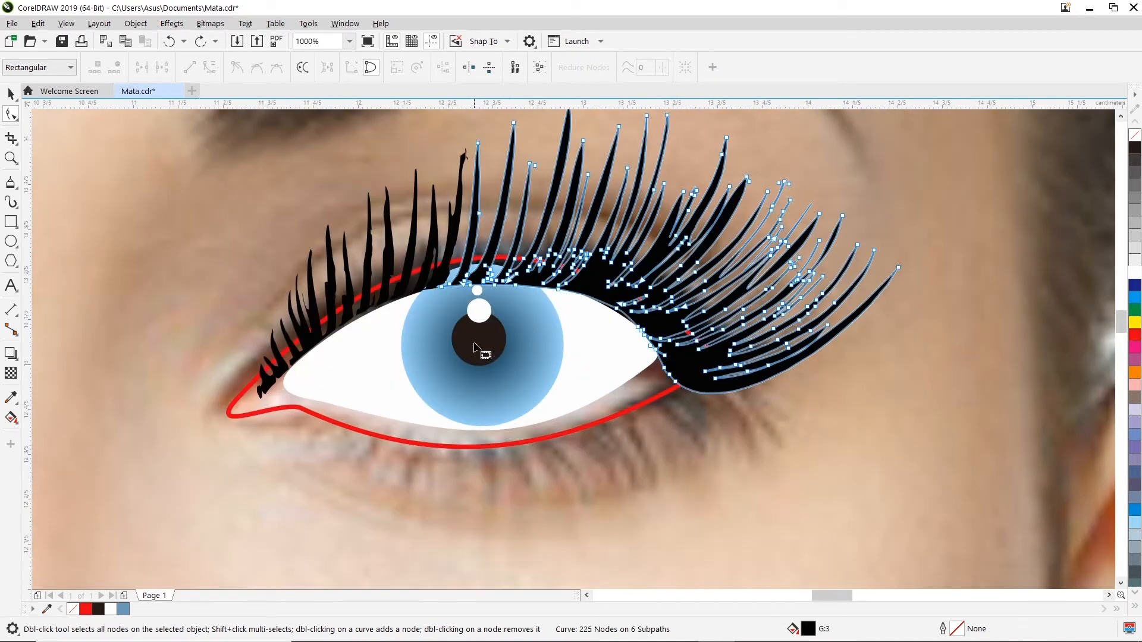
left_click(580, 351)
left_click(684, 383)
scroll(681, 387, "up", 2)
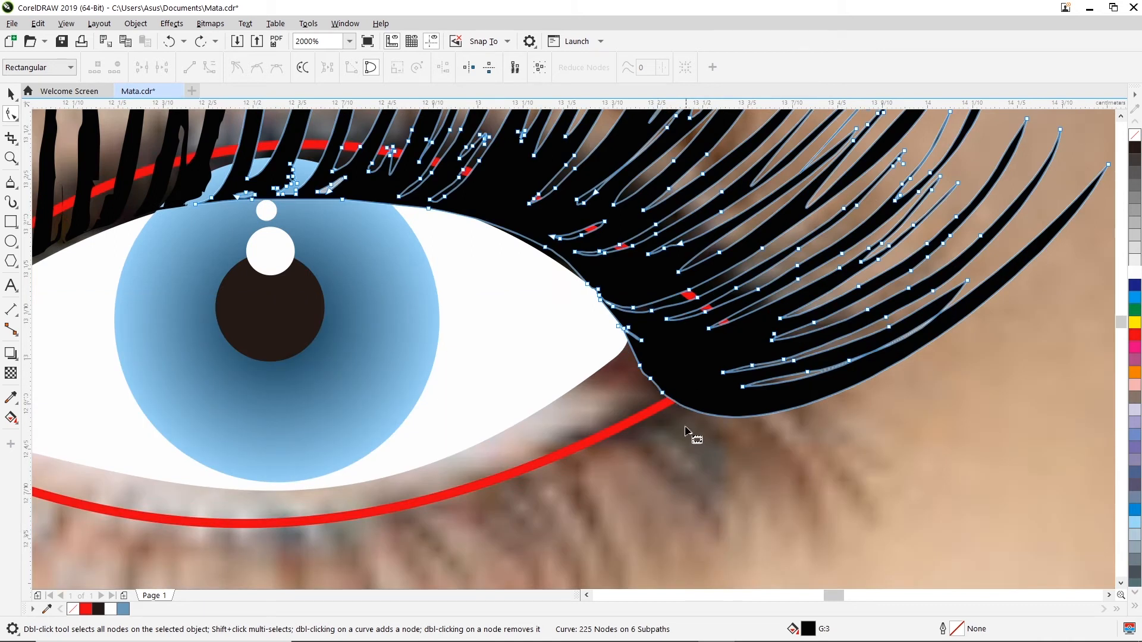
scroll(685, 427, "down", 2)
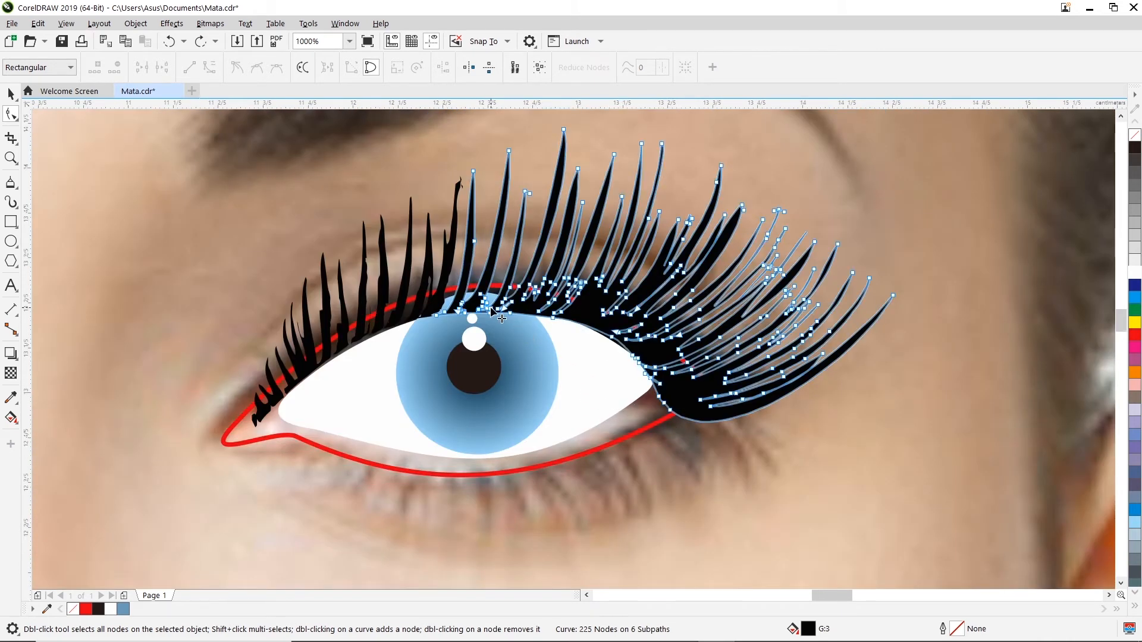
scroll(501, 319, "up", 2)
scroll(654, 330, "down", 2)
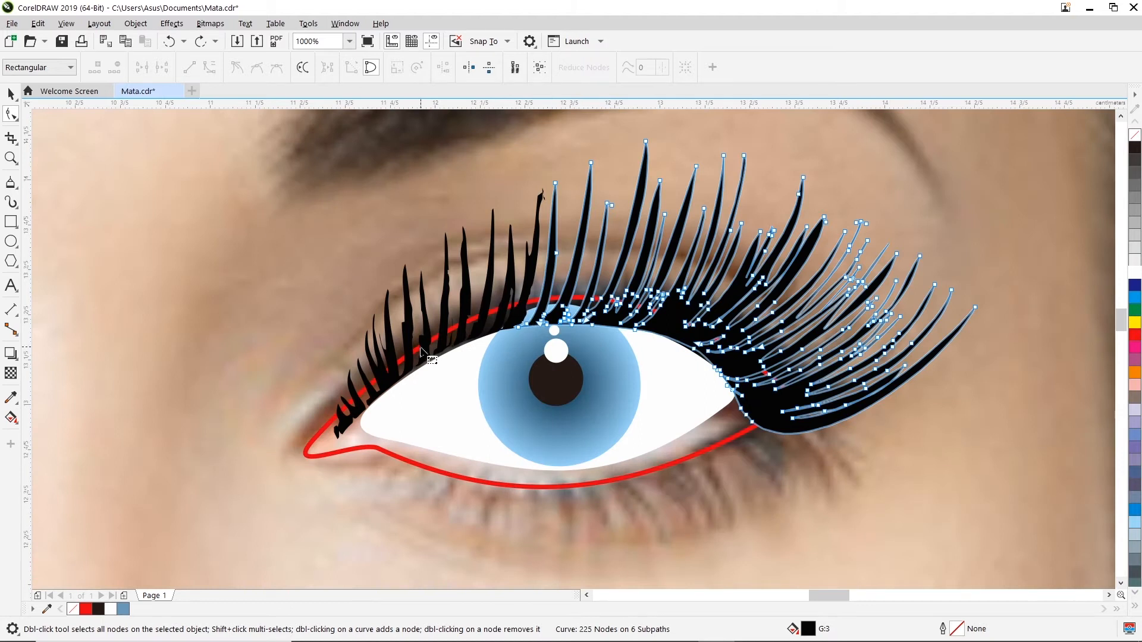
- Shift the outer lash shape slightly outward and skew it so its outer end rises at the corner of the eye
left_click(533, 268)
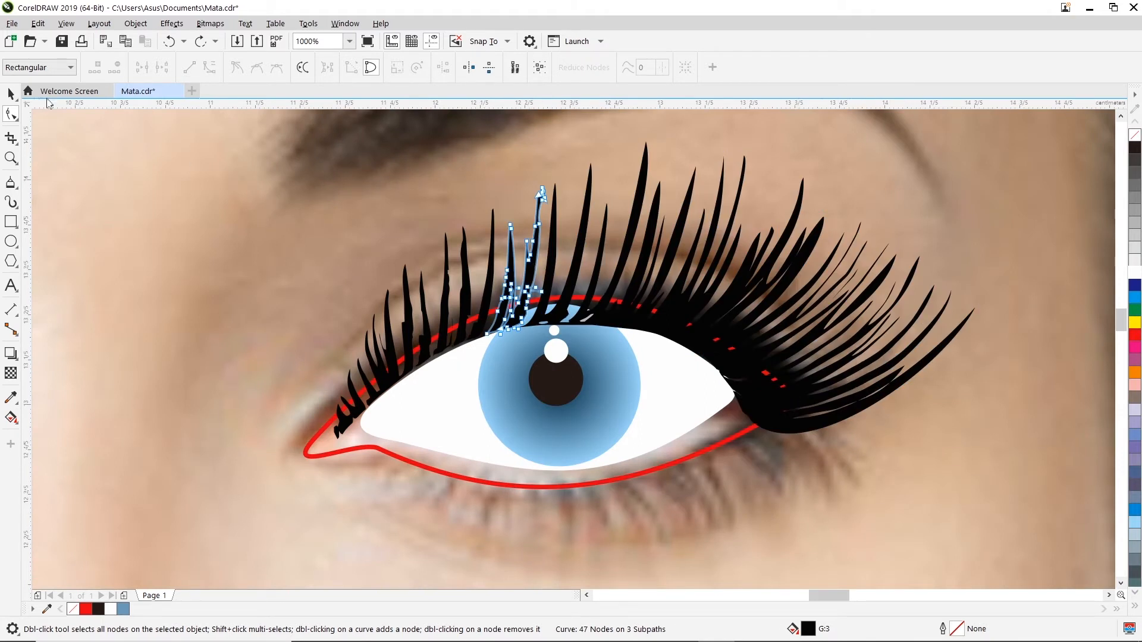
left_click(11, 95)
left_click(767, 364)
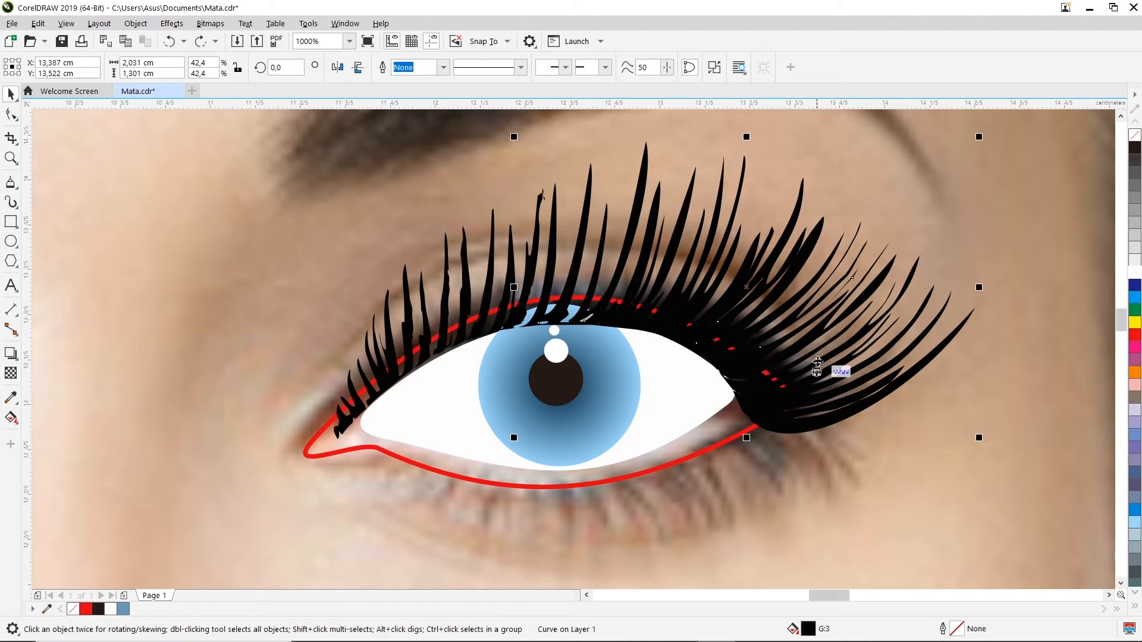
left_click(753, 288)
left_click_drag(750, 439, 759, 439)
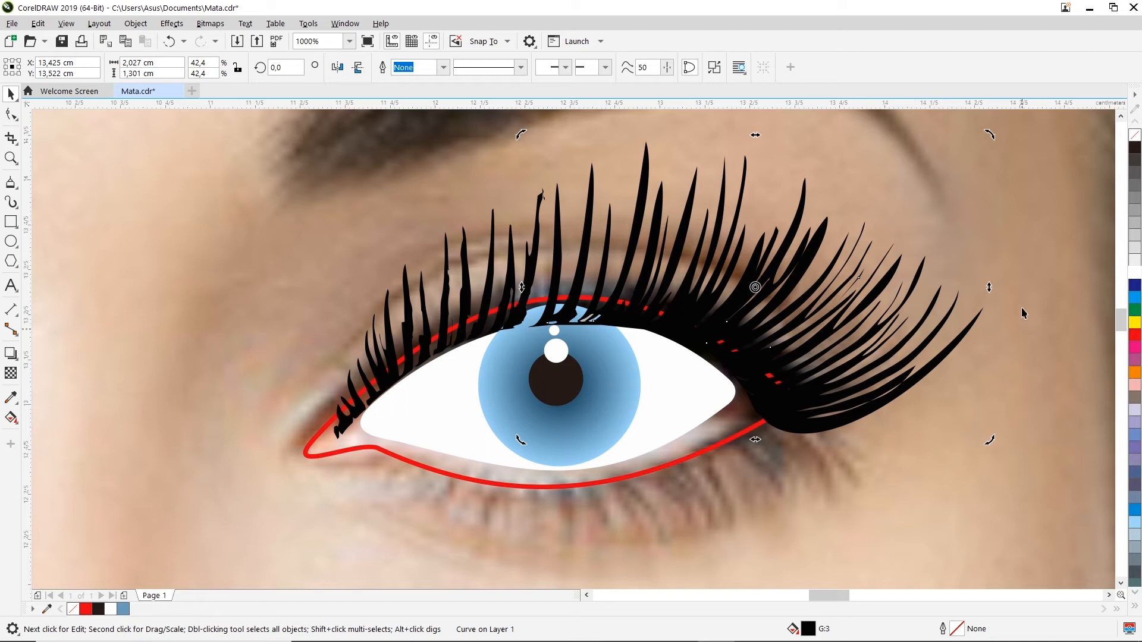
mouse_move(991, 288)
left_mouse_down()
mouse_move(982, 256)
mouse_move(988, 277)
left_mouse_up()
left_click(901, 430)
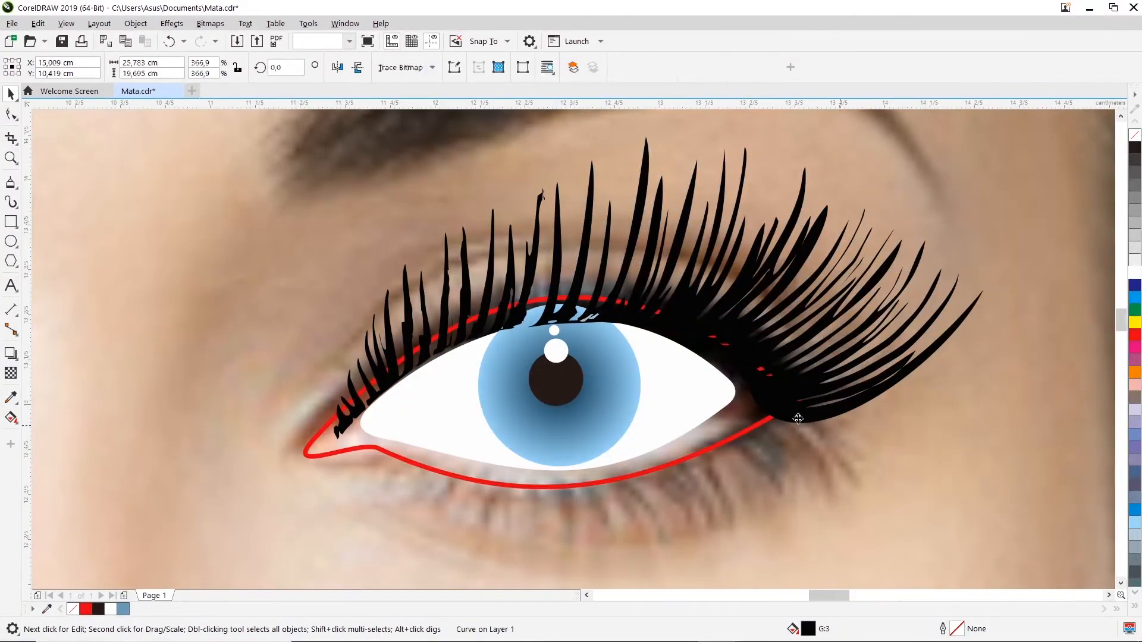
- Nudge the inner end of the outer lashes' base edge slightly up and inward over the iris for node editing
scroll(680, 353, "up", 1)
left_click(682, 322)
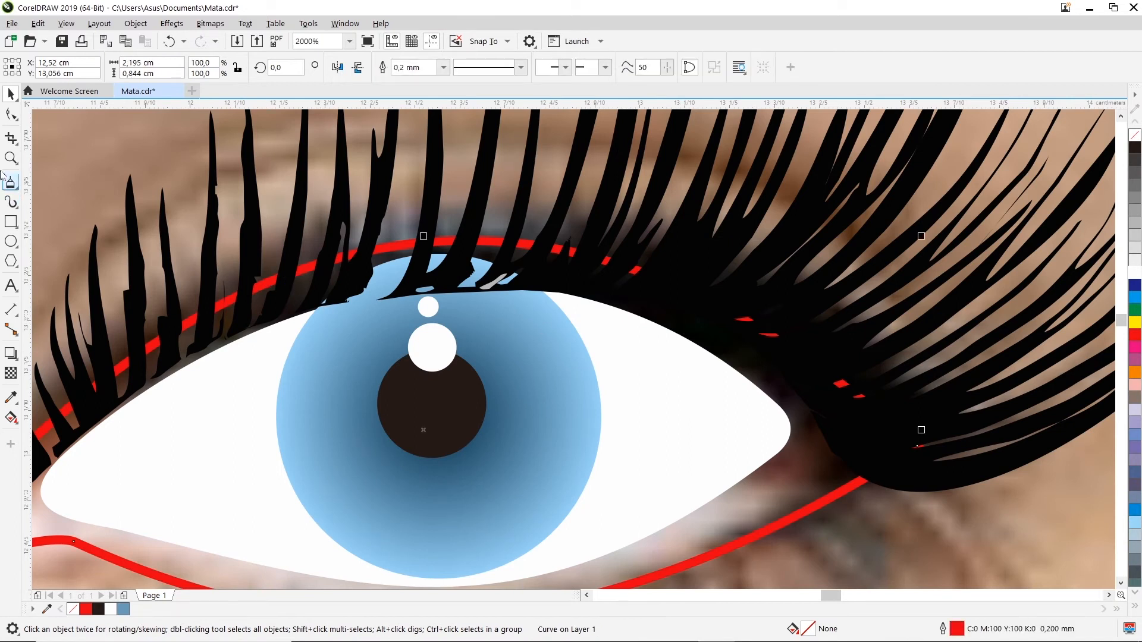
left_click(11, 114)
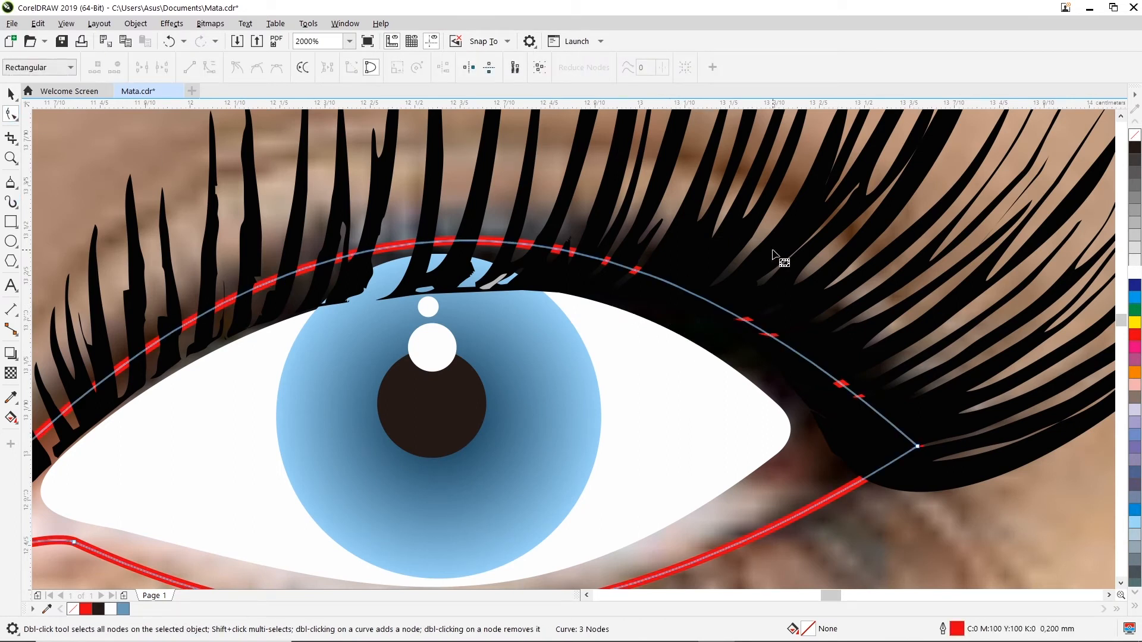
left_click(741, 352)
left_click_drag(377, 301, 370, 297)
left_click_drag(609, 296, 615, 307)
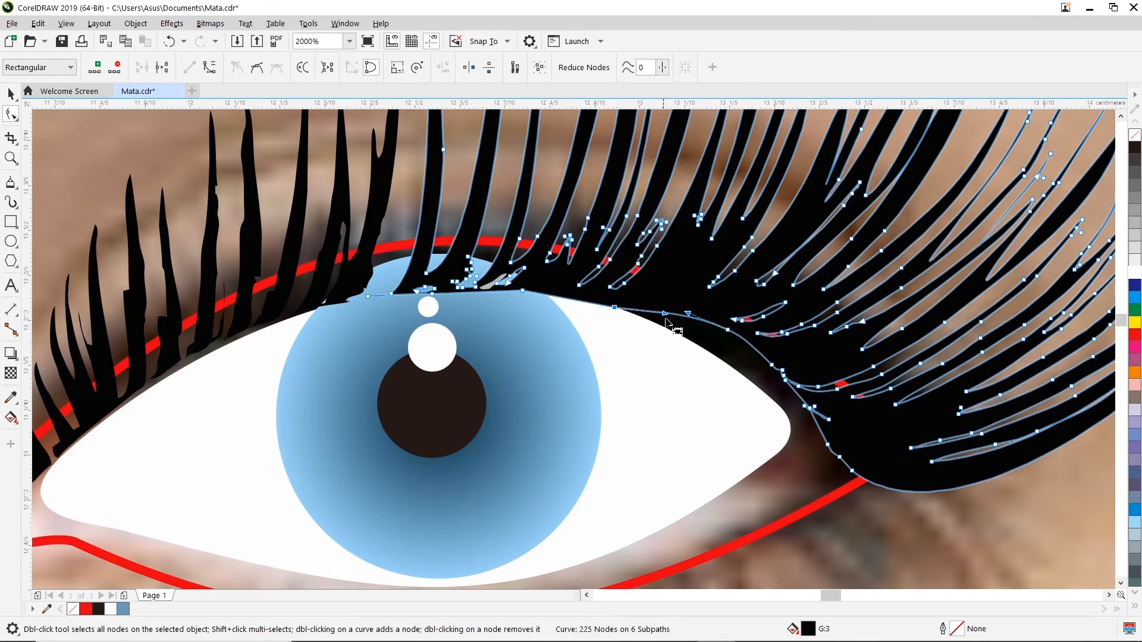
key("ctrl+z")
- Delete the rough nodes on the lash base's lower edge beside the outer corner of the eyeball
left_click_drag(803, 358, 767, 405)
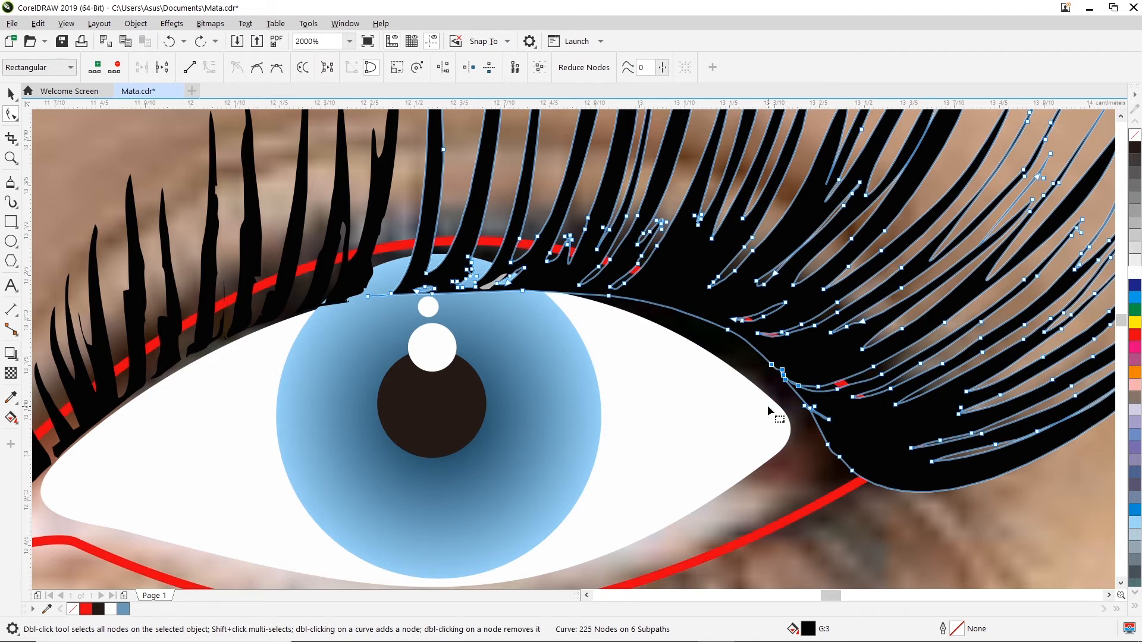
key("Delete")
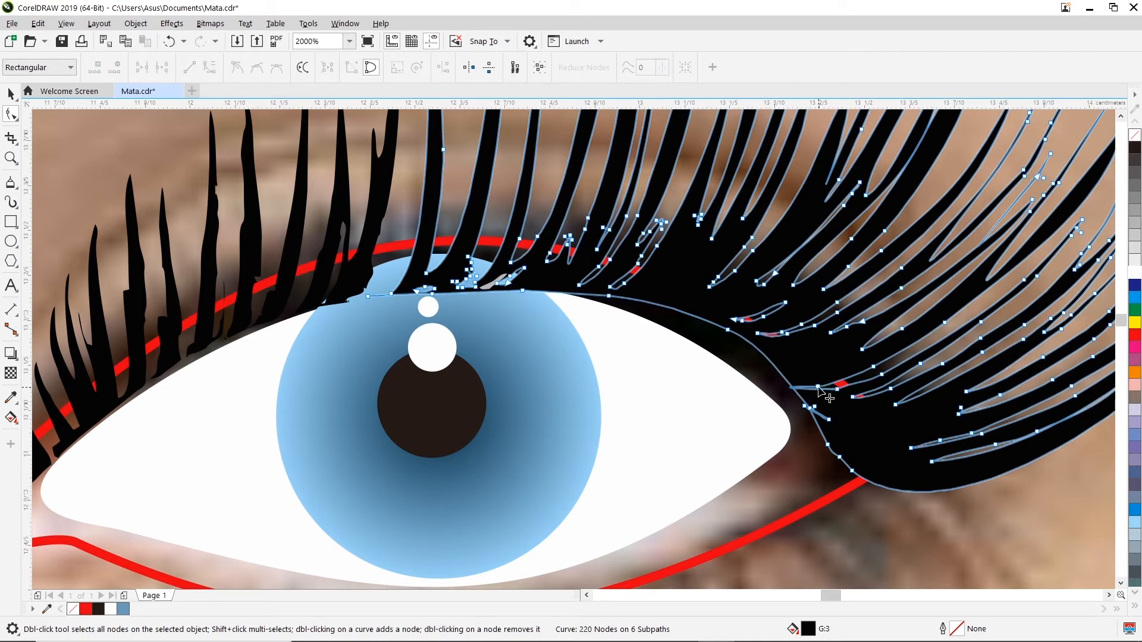
double_click(818, 388)
double_click(814, 407)
double_click(805, 406)
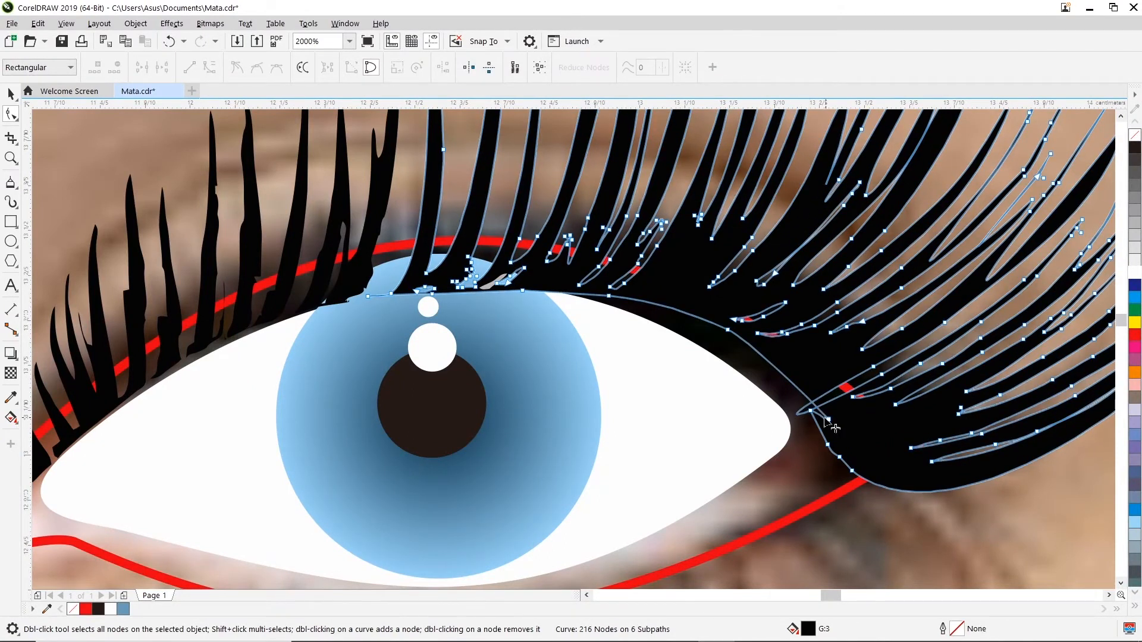
double_click(810, 410)
double_click(828, 420)
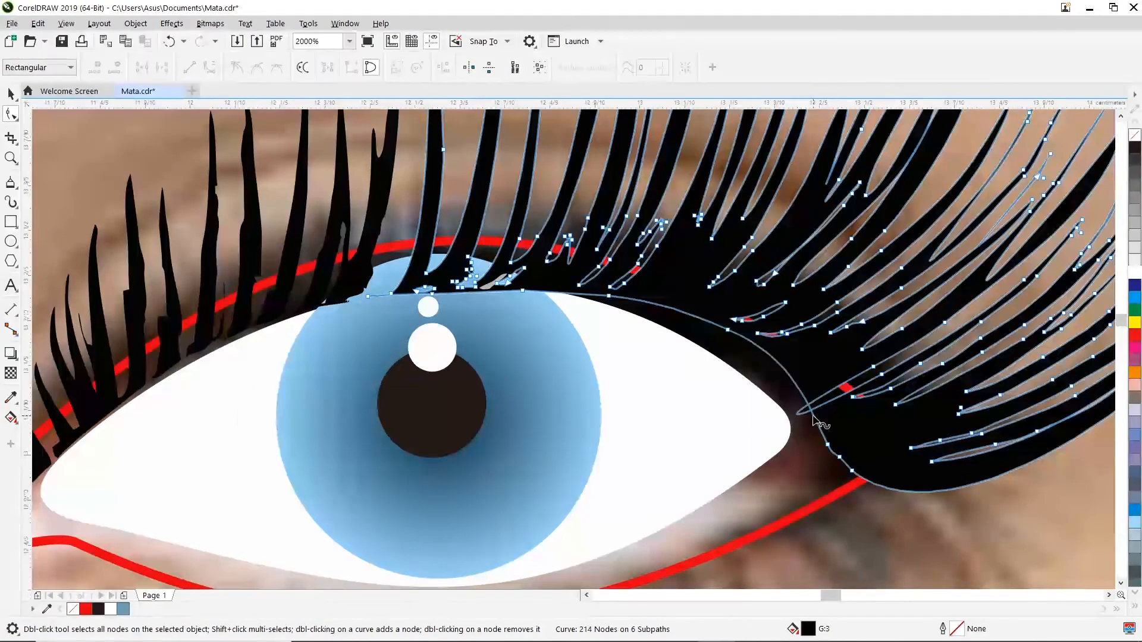
- Shorten the two narrow gaps between lashes near the outer corner that expose the red outline
left_click(873, 367)
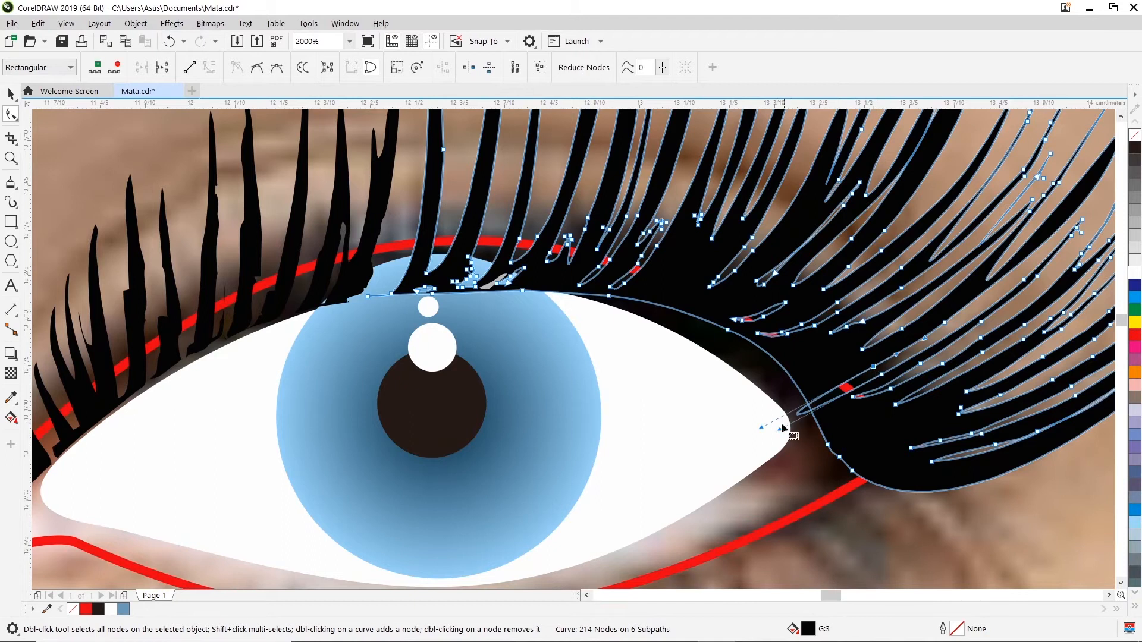
left_click_drag(761, 428, 866, 370)
left_click_drag(779, 430, 864, 390)
left_click(857, 423)
left_click(852, 398)
- Delete the small stray opening in the lash base and the surplus nodes at the end of the gap beside it
left_click(763, 336)
left_click(785, 302)
key("Delete")
double_click(764, 318)
double_click(741, 321)
double_click(731, 319)
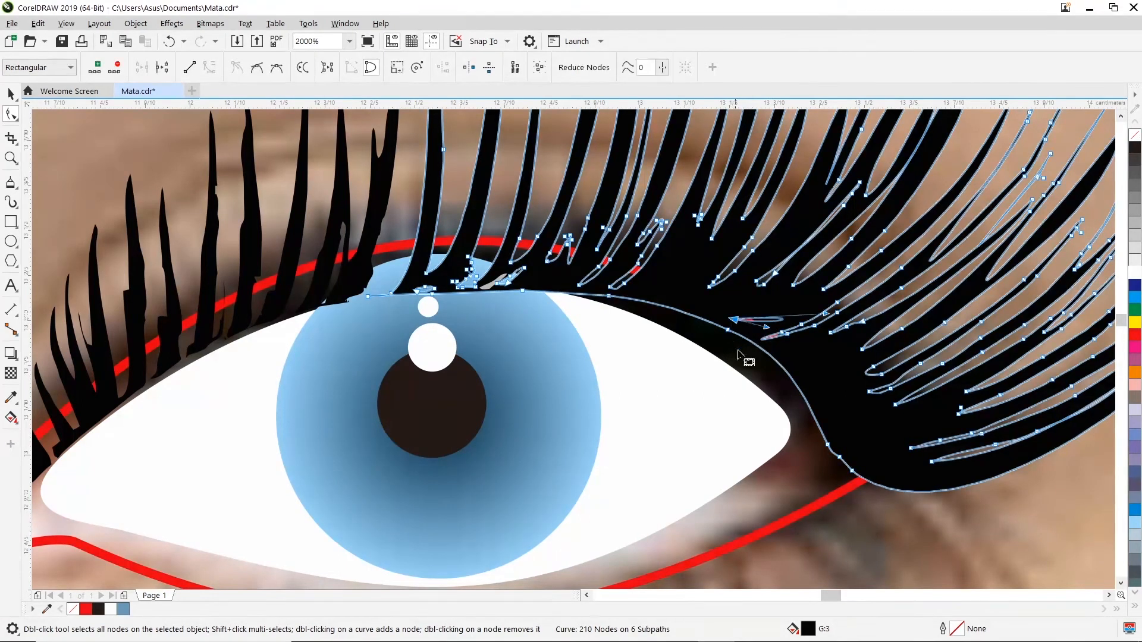
double_click(783, 333)
key("Delete")
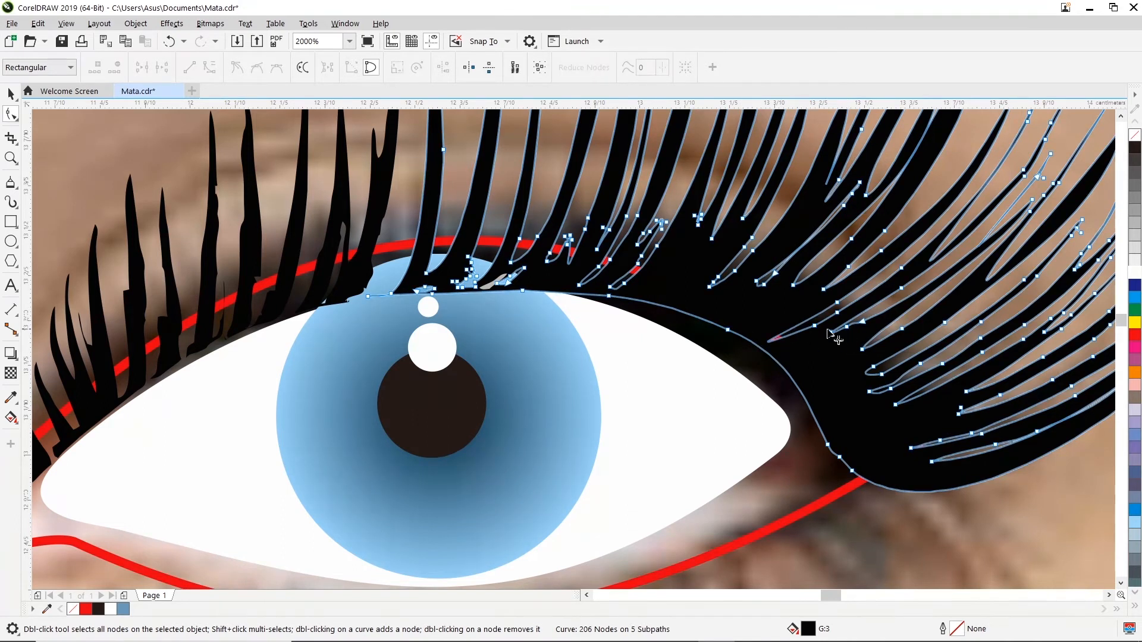
- Remove the extra node from the gap above the outer corner and pull its pointed end back to cover the red outline
double_click(815, 326)
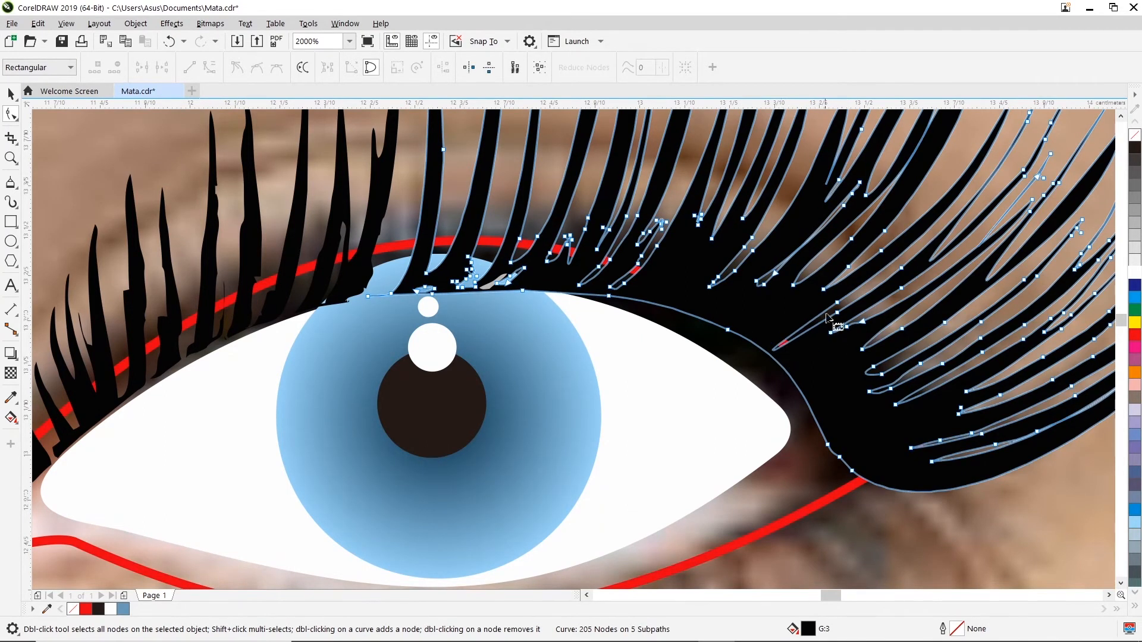
left_click(825, 331)
left_click_drag(744, 371, 833, 315)
left_click_drag(760, 357, 815, 344)
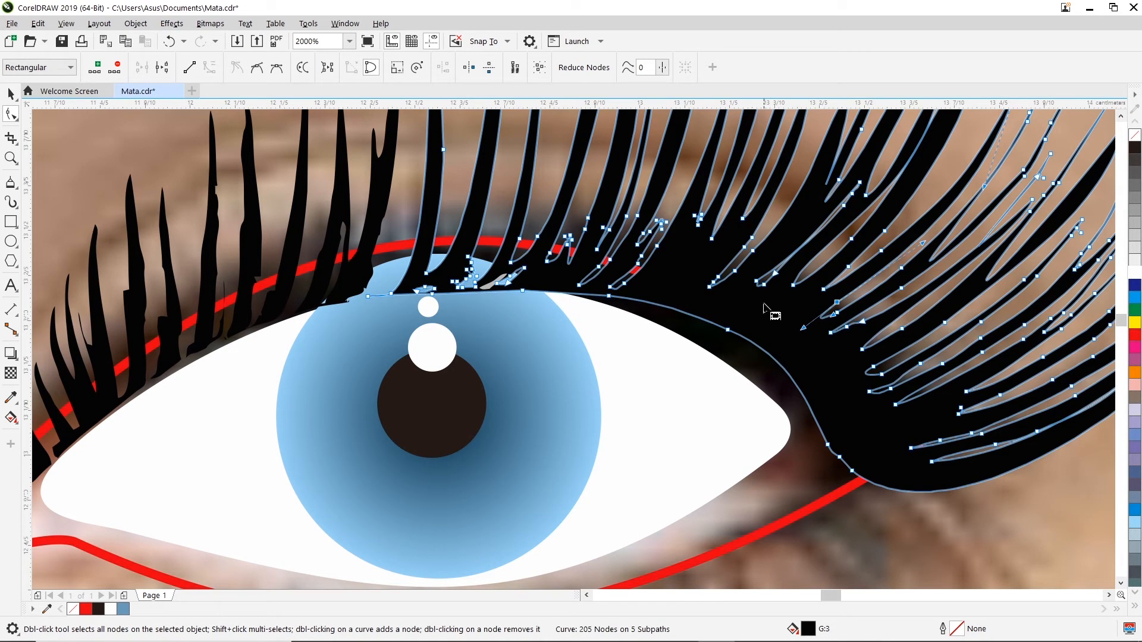
- Fit the lash base's lower edge to the upper contour of the eyeball by repositioning its nodes and deleting the surplus ones
scroll(734, 300, "down", 1)
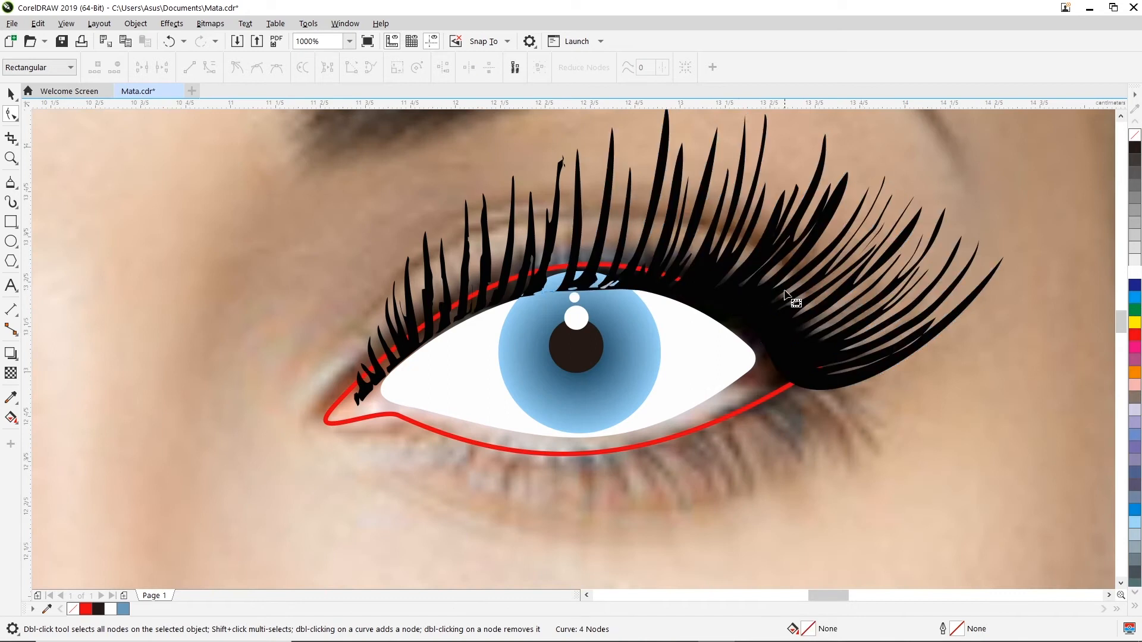
scroll(784, 291, "up", 1)
left_click(814, 474)
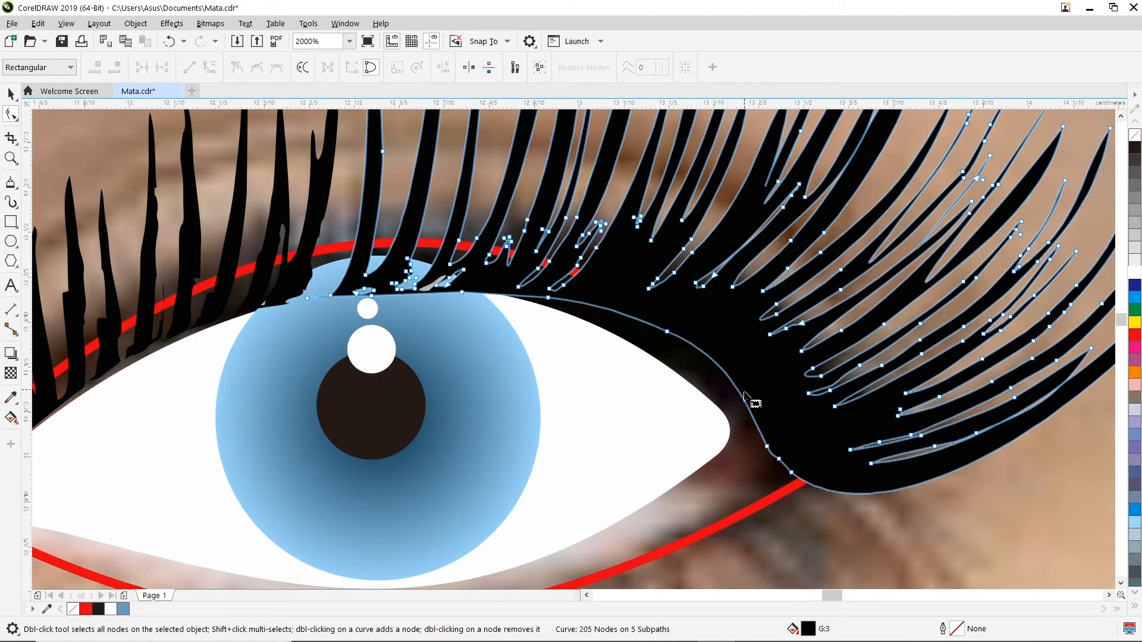
scroll(753, 406, "down", 1)
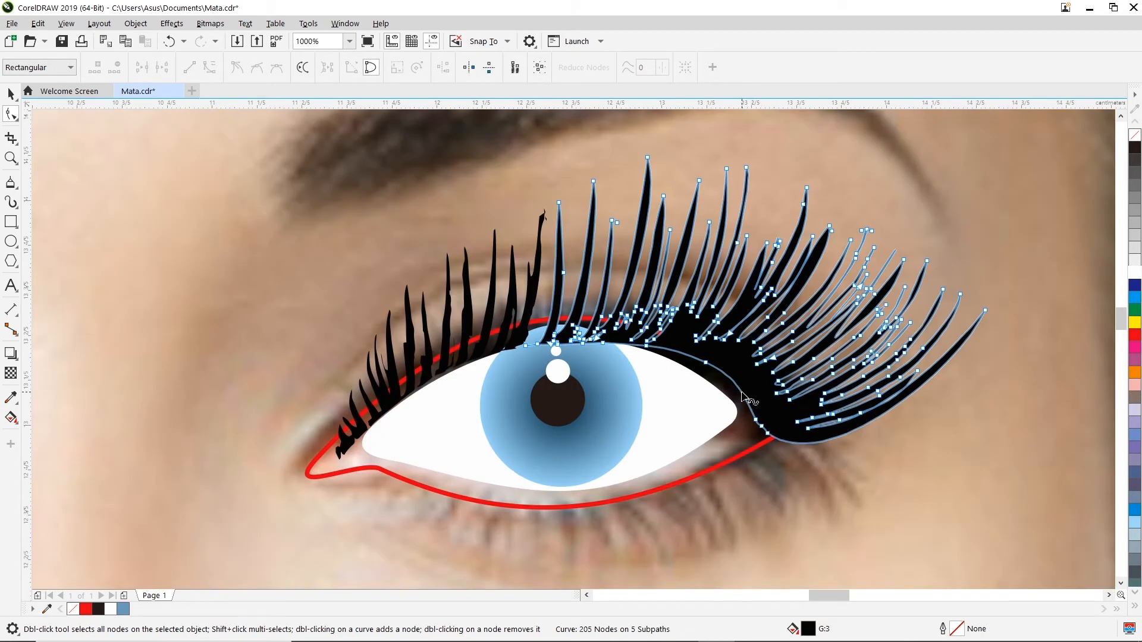
scroll(721, 381, "up", 1)
double_click(791, 464)
double_click(800, 478)
left_click_drag(690, 356, 642, 361)
left_click_drag(572, 319, 552, 327)
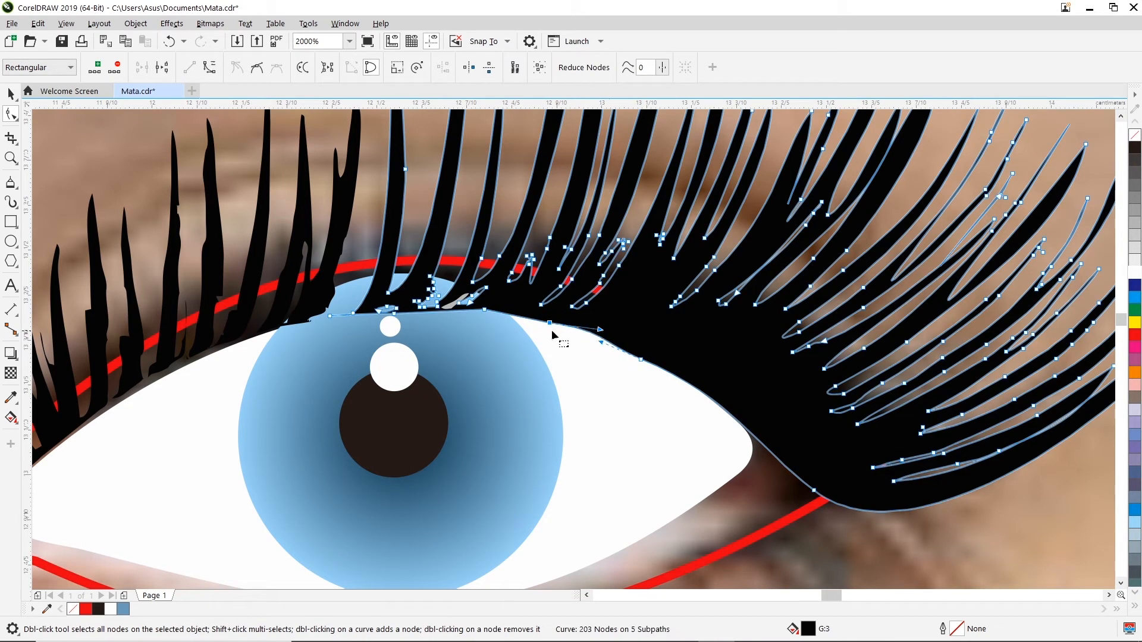
key("Delete")
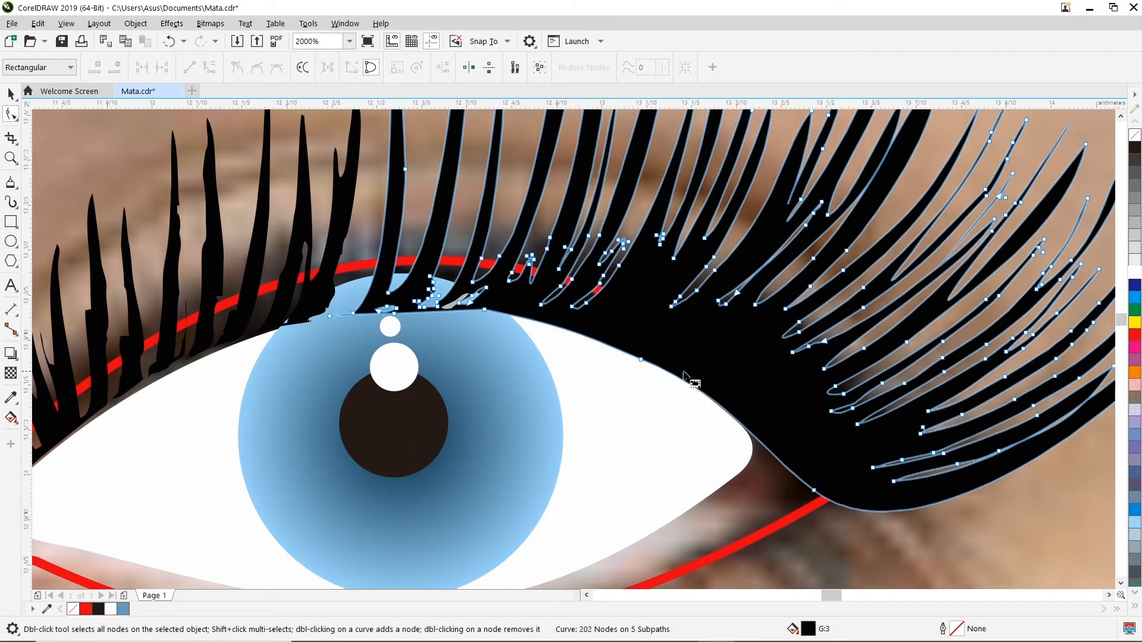
- Delete the pointed light-blue opening in the lash base above the iris by removing its nodes
left_click(486, 310)
scroll(495, 291, "up", 1)
double_click(491, 285)
left_click_drag(488, 284, 485, 288)
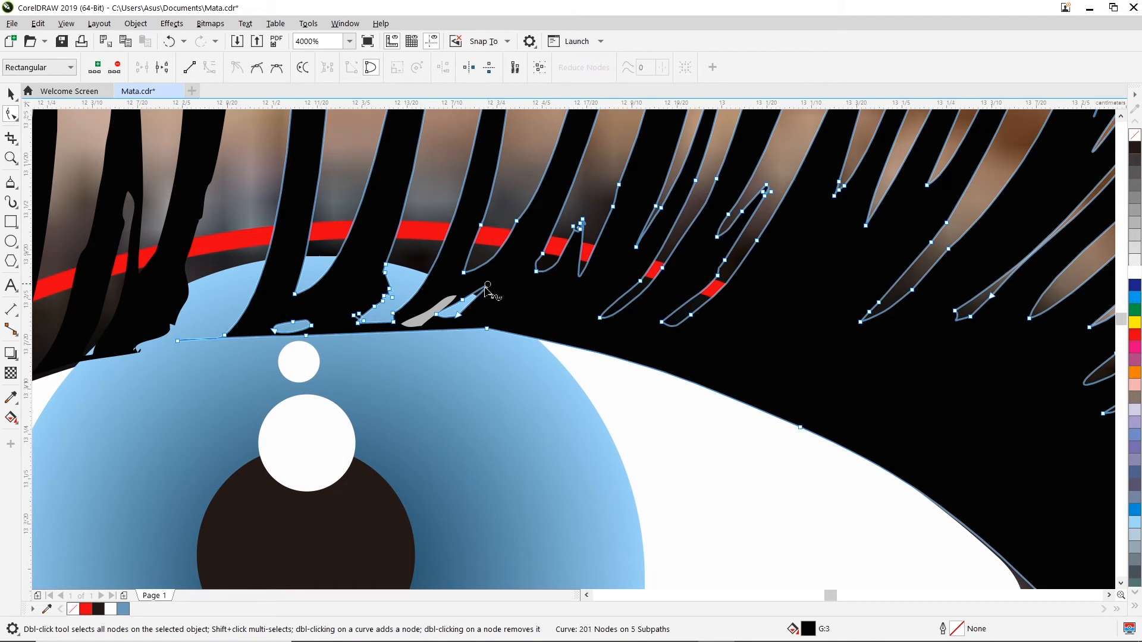
key("Delete")
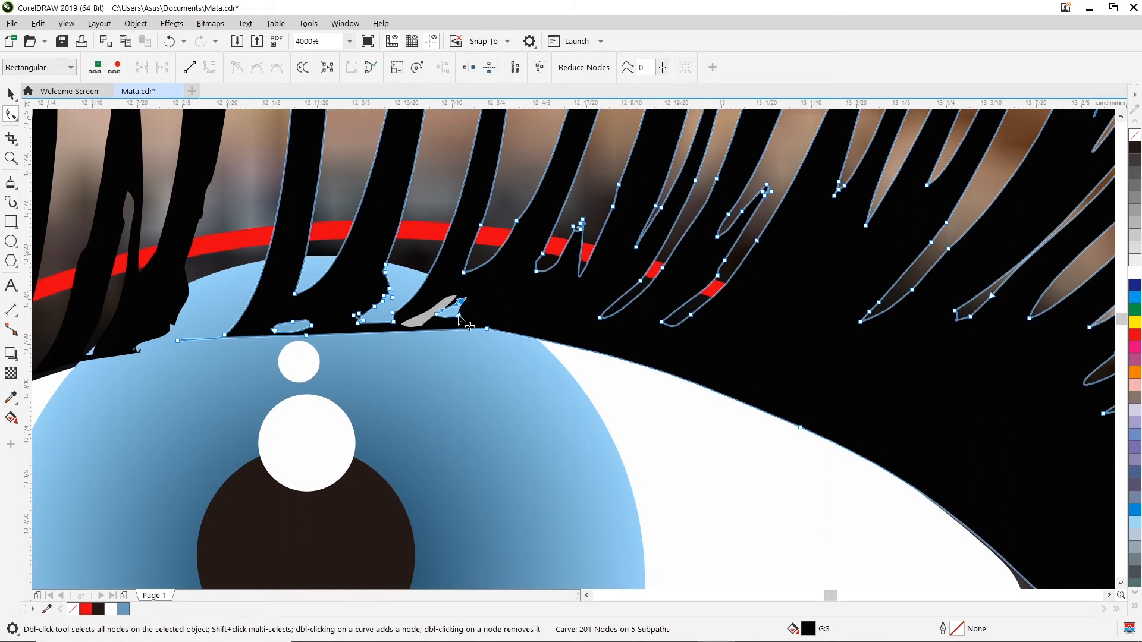
double_click(455, 317)
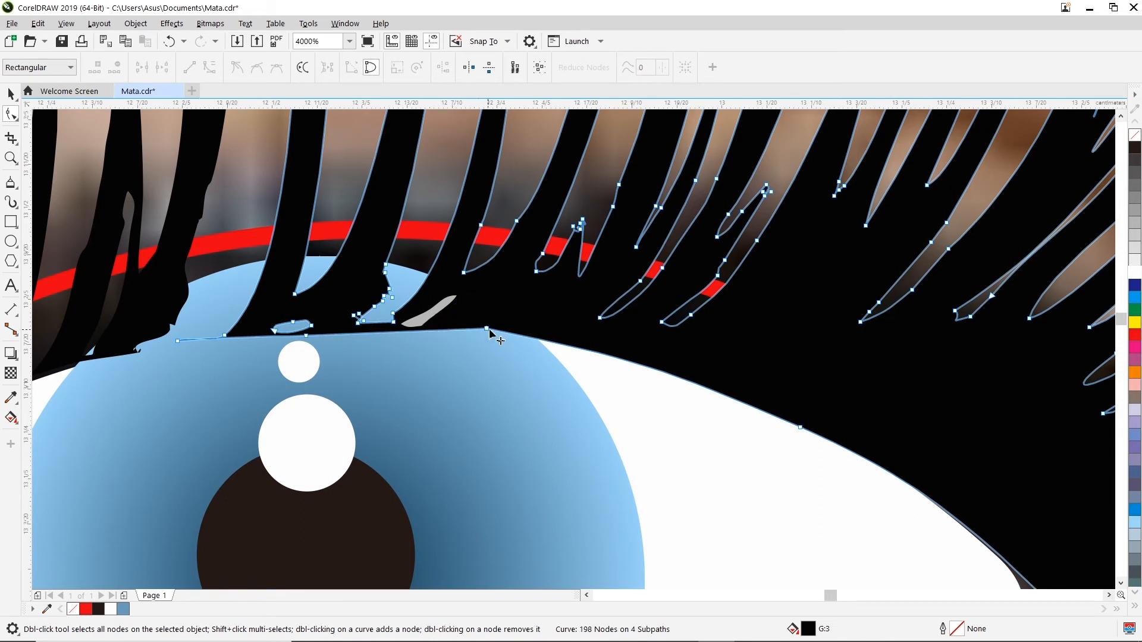
- Delete the grey shape and the ragged gap's surplus nodes above the iris, and pull the gap's end back up to the red outline
left_click(439, 315)
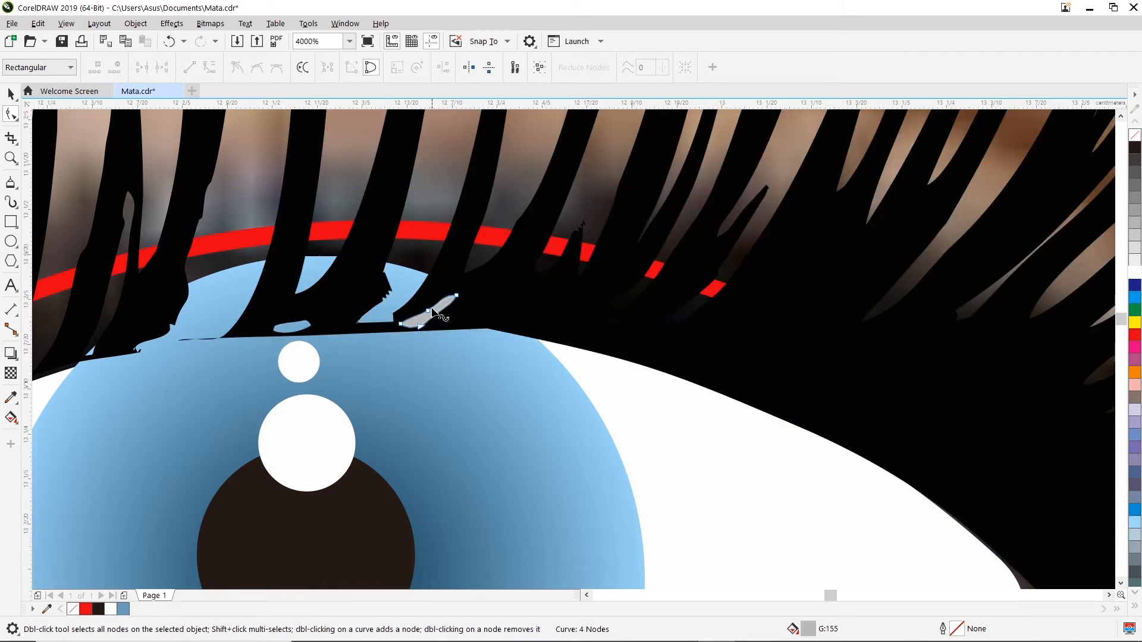
left_click_drag(476, 287, 357, 263)
key("Delete")
left_click(421, 310)
key("Delete")
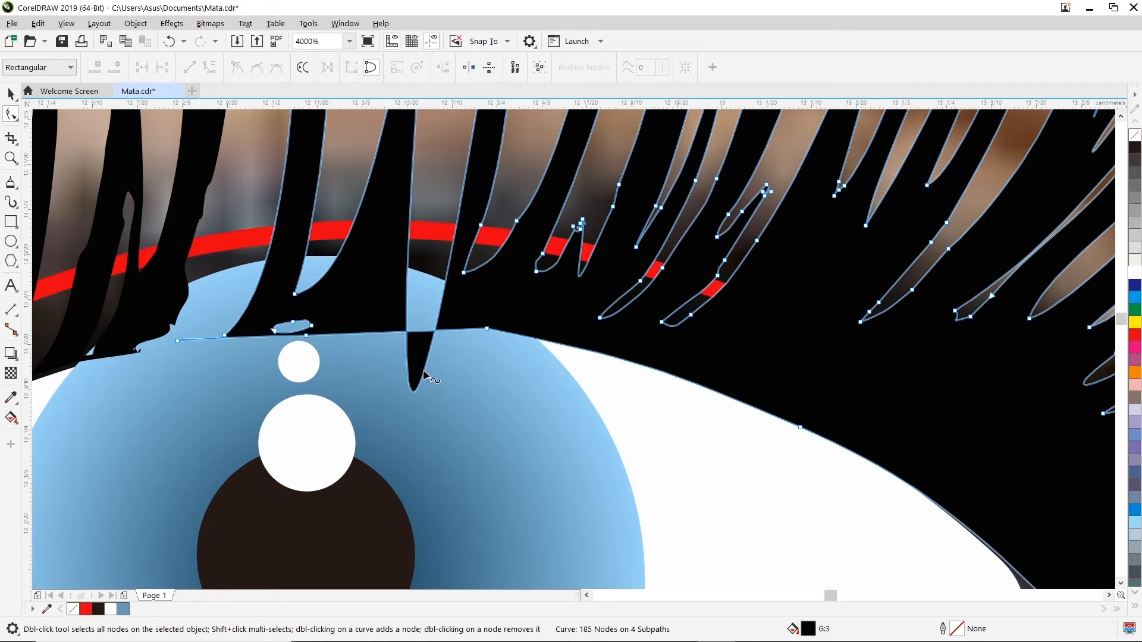
left_click(415, 392)
left_click_drag(416, 392, 430, 231)
scroll(457, 275, "down", 2)
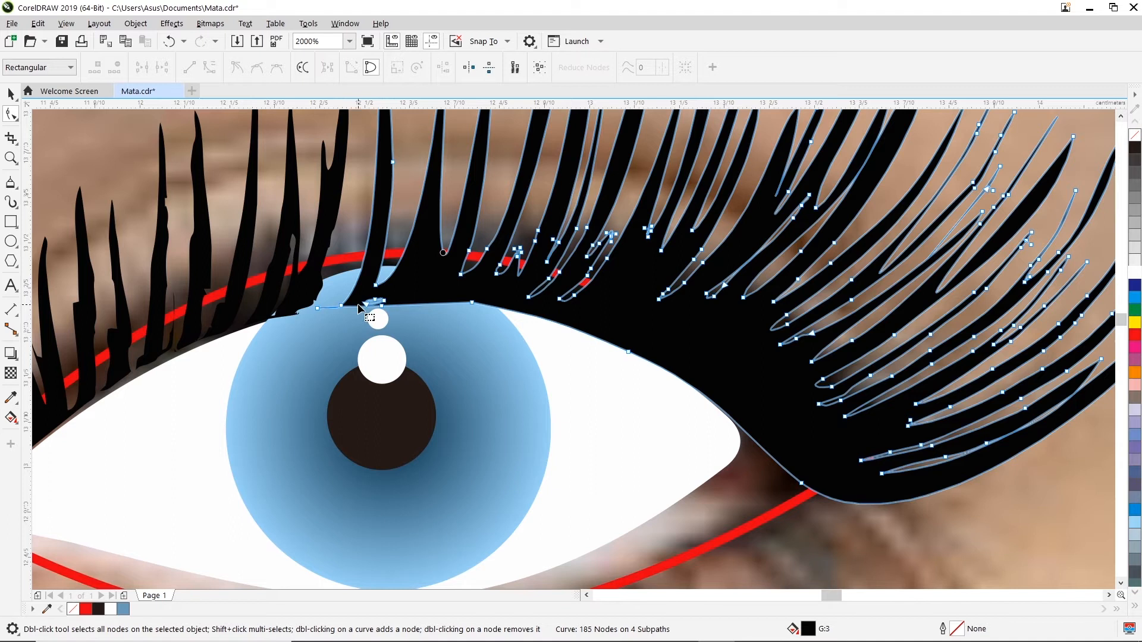
- Delete the small flat opening above the smaller eye highlight and shorten the gap over it to cover the exposed iris
scroll(358, 305, "up", 1)
left_click_drag(422, 278, 356, 328)
key("Delete")
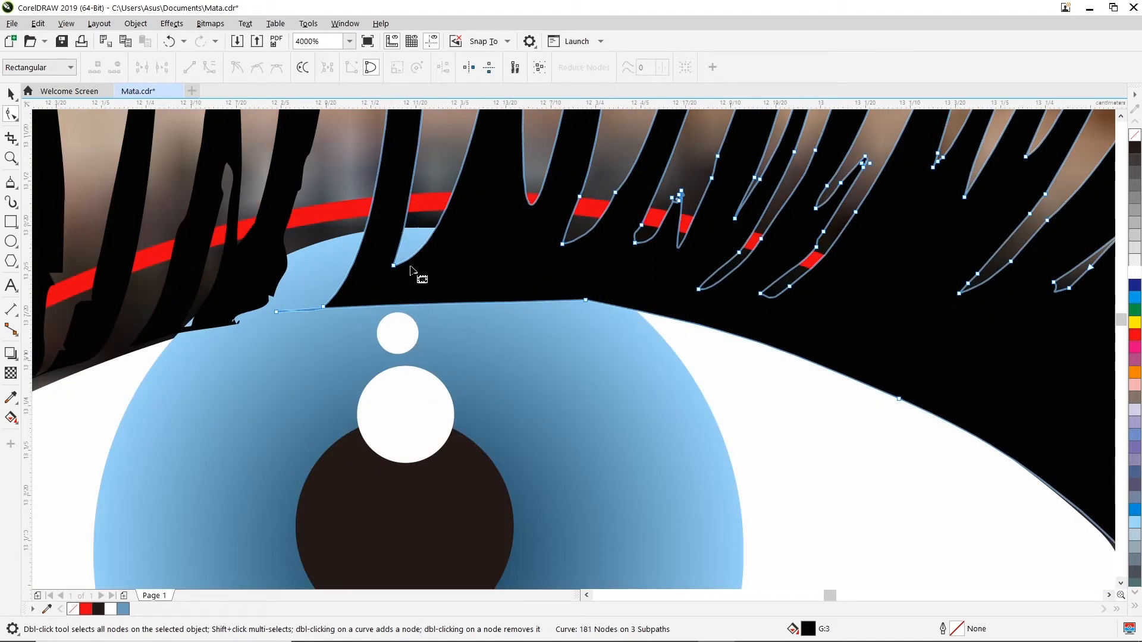
left_click_drag(393, 266, 411, 223)
- Delete the surplus node on the lash base's lower edge over the iris so it follows the eyeball in one smooth curve
left_click(586, 300)
key("Delete")
scroll(809, 316, "down", 3)
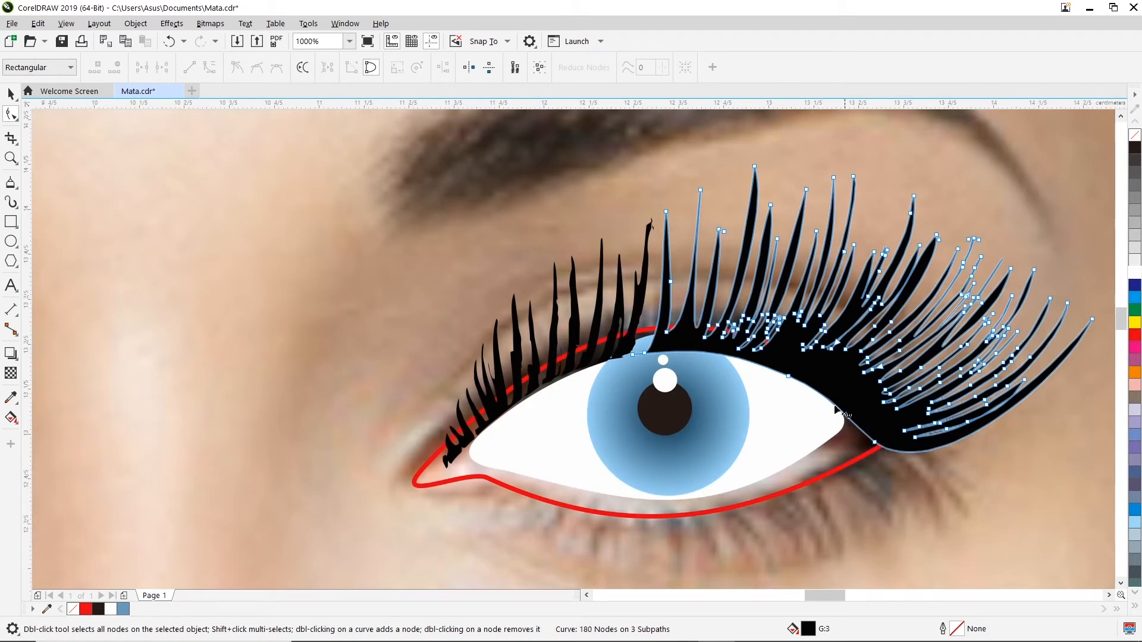
- Raise the ends of the gaps over the iris towards the red outline, and remove the surplus node from the third gap
scroll(759, 323, "up", 2)
scroll(773, 323, "down", 1)
left_click_drag(773, 315, 788, 318)
left_click_drag(693, 314, 698, 306)
left_click(766, 313)
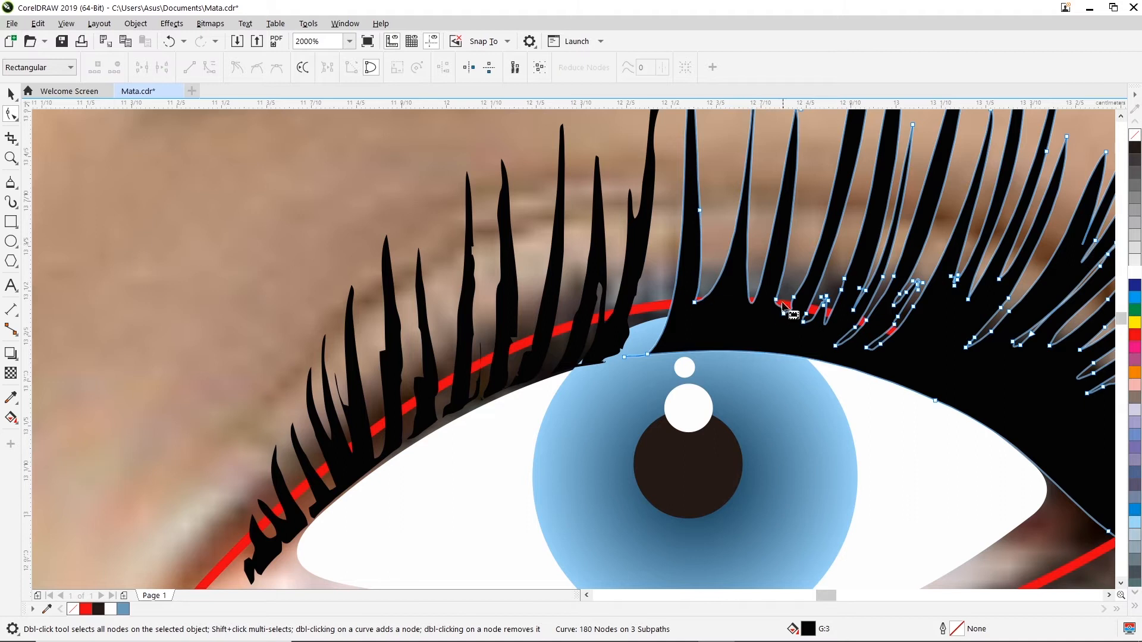
double_click(783, 314)
left_click_drag(776, 300, 802, 285)
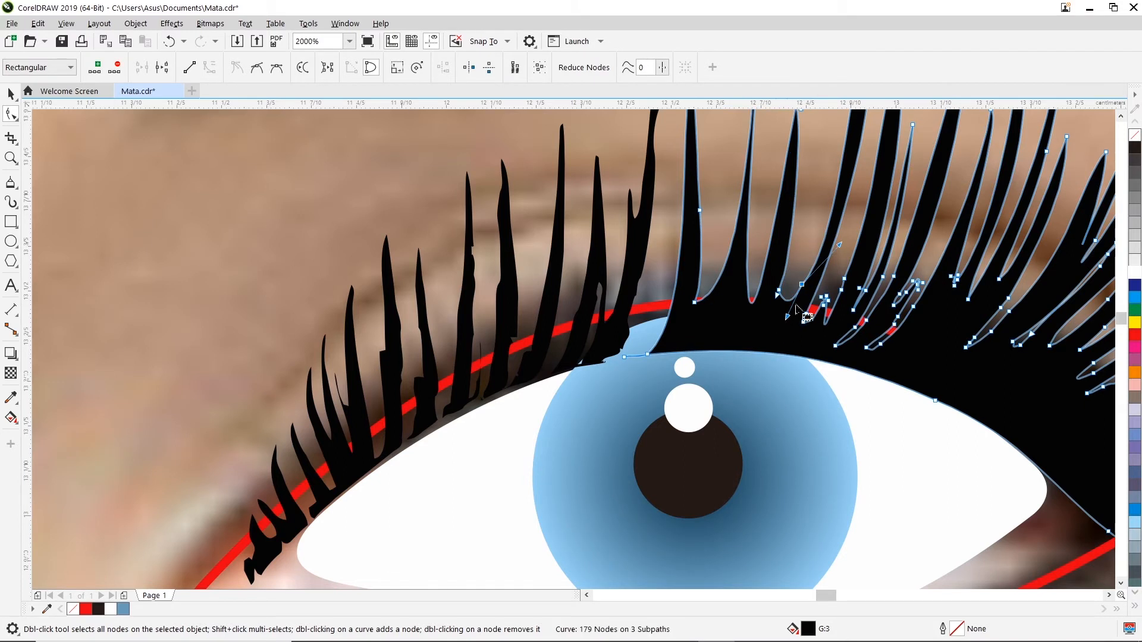
scroll(824, 351, "down", 4)
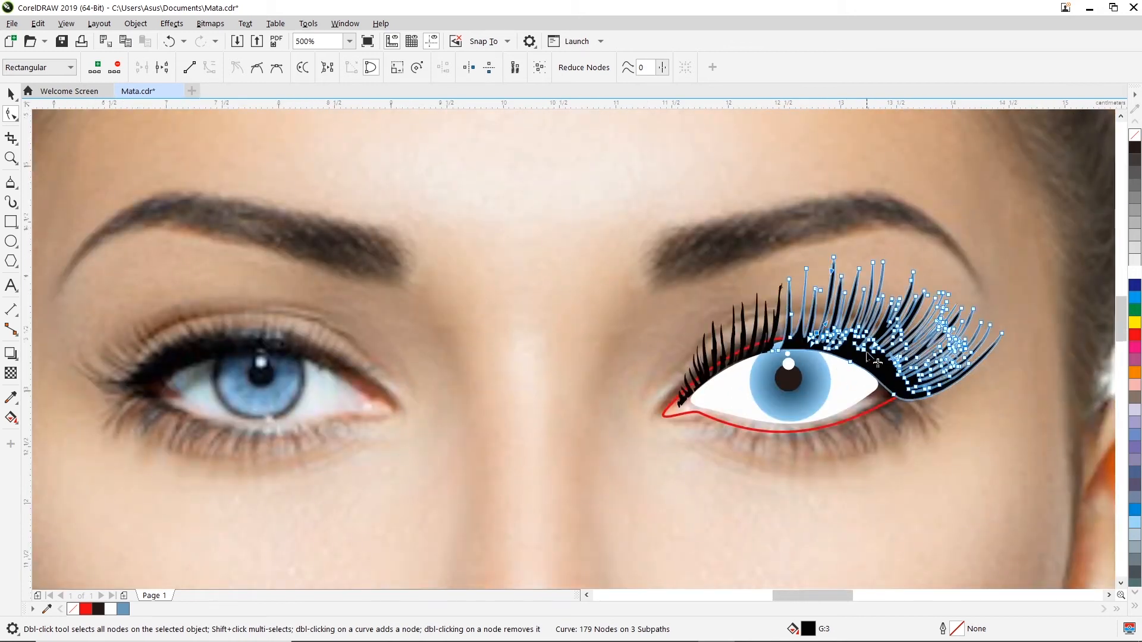
scroll(877, 363, "up", 2)
scroll(845, 405, "up", 2)
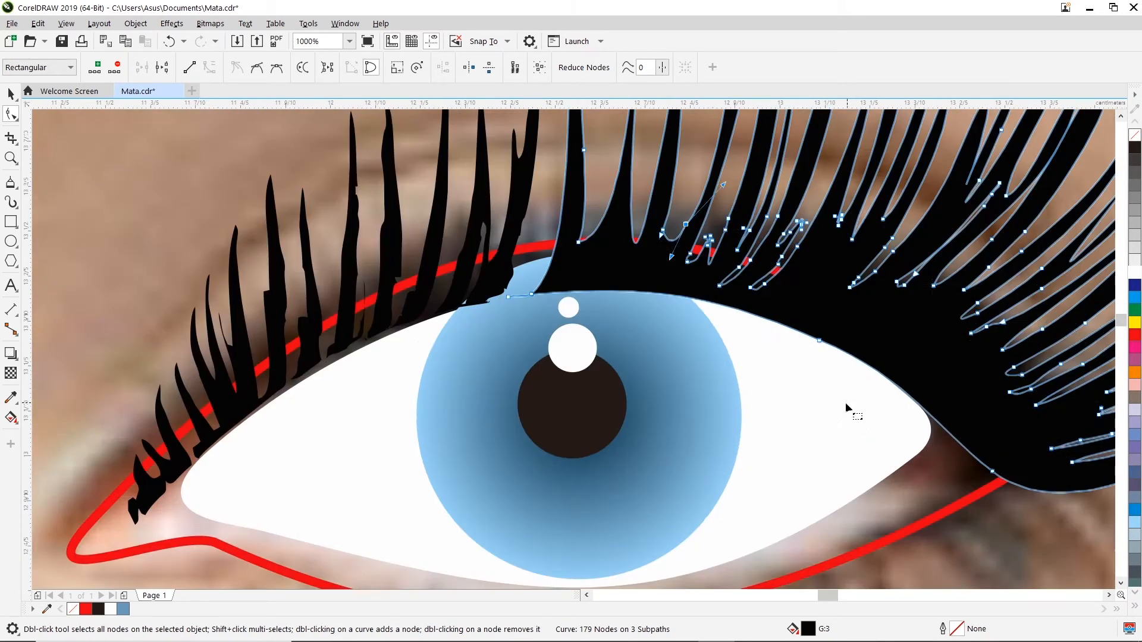
scroll(803, 416, "down", 2)
left_click(874, 387)
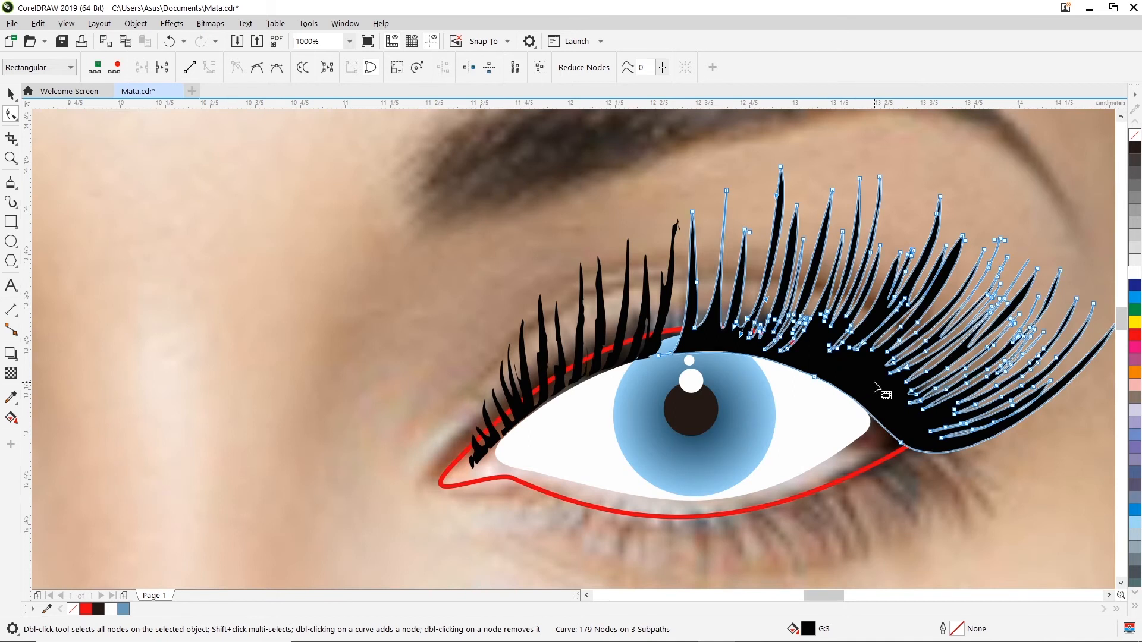
- Reshape the ends of the first two gaps over the iris so the lash base covers the red outline beneath them
scroll(745, 285, "up", 2)
left_click(664, 352)
scroll(685, 321, "down", 2)
scroll(678, 331, "up", 4)
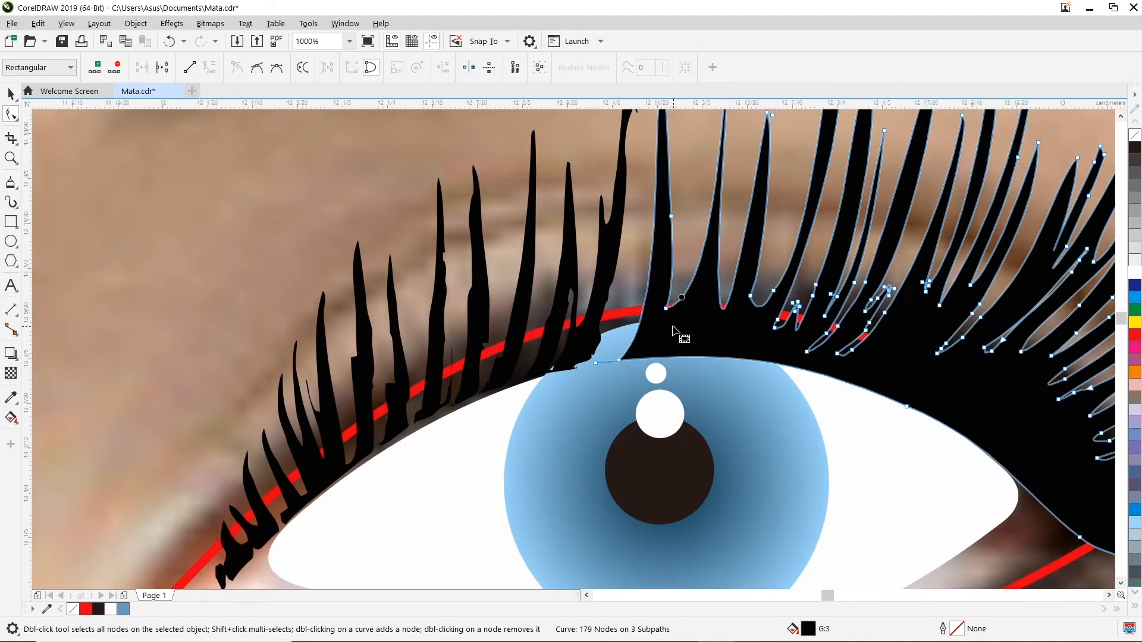
left_click_drag(662, 291, 697, 288)
left_click(780, 301)
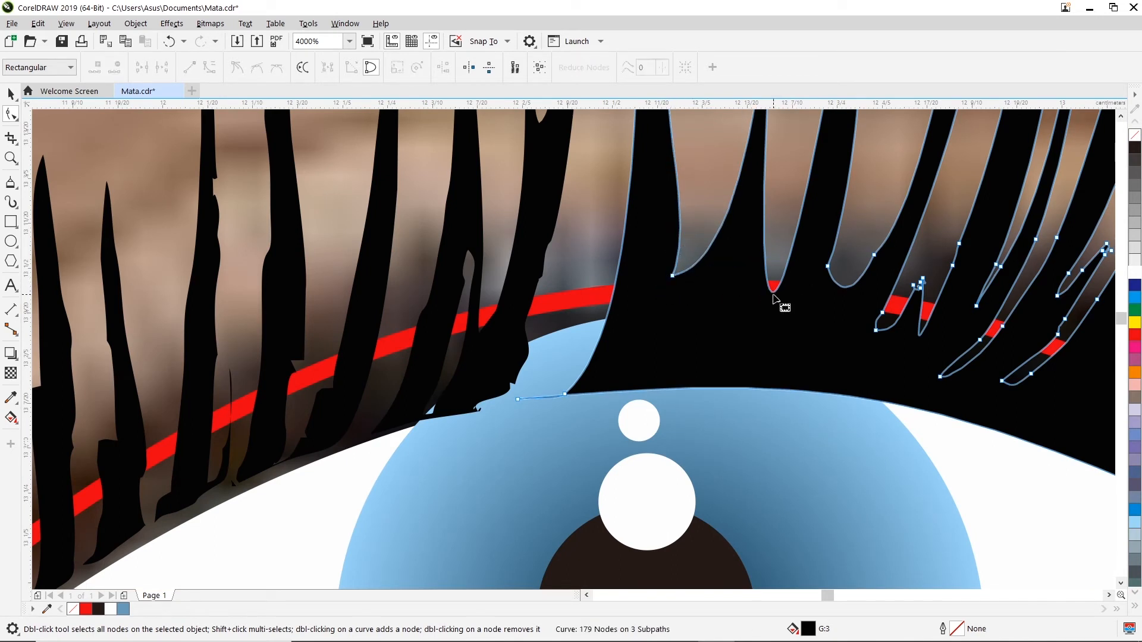
left_click_drag(773, 291, 776, 276)
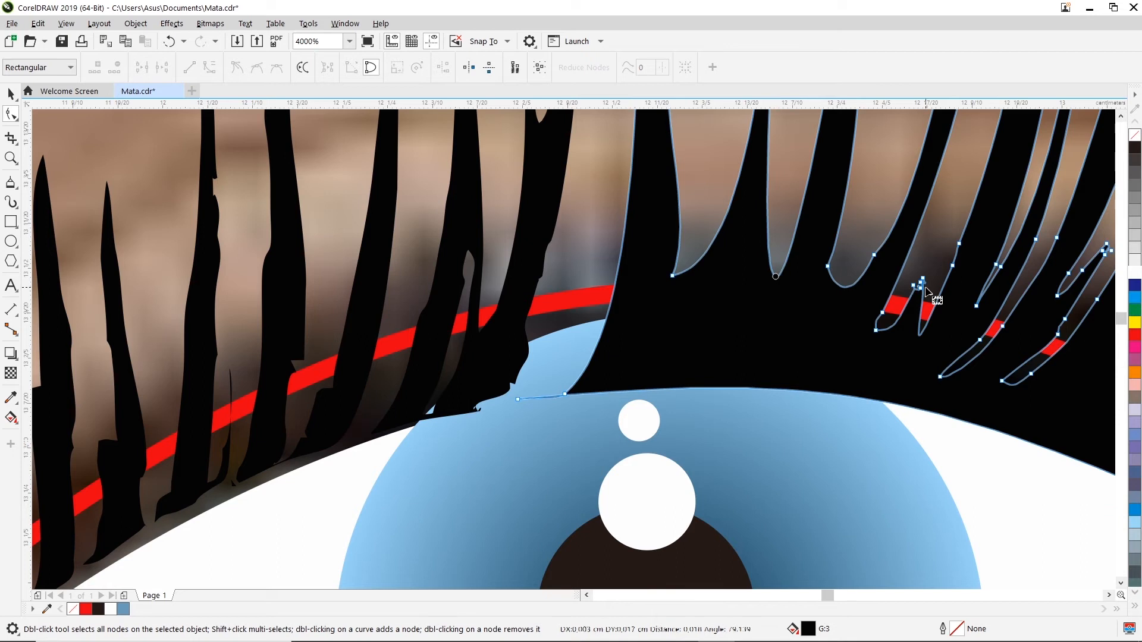
- Delete the surplus nodes of the forked gap above the iris so it becomes one gap ending above the red outline
left_click(875, 330)
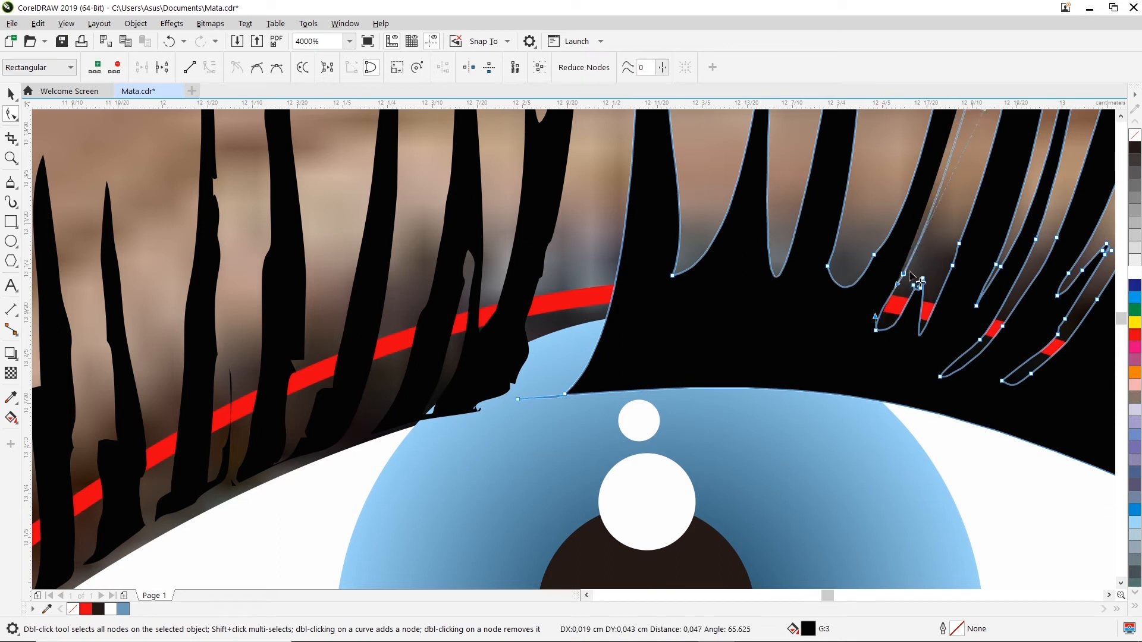
double_click(874, 330)
left_click_drag(934, 268, 931, 298)
key("Delete")
- Remove two surplus nodes from the neighbouring slanted gap and pull its pointed end back to cover the red outline
double_click(941, 376)
double_click(981, 340)
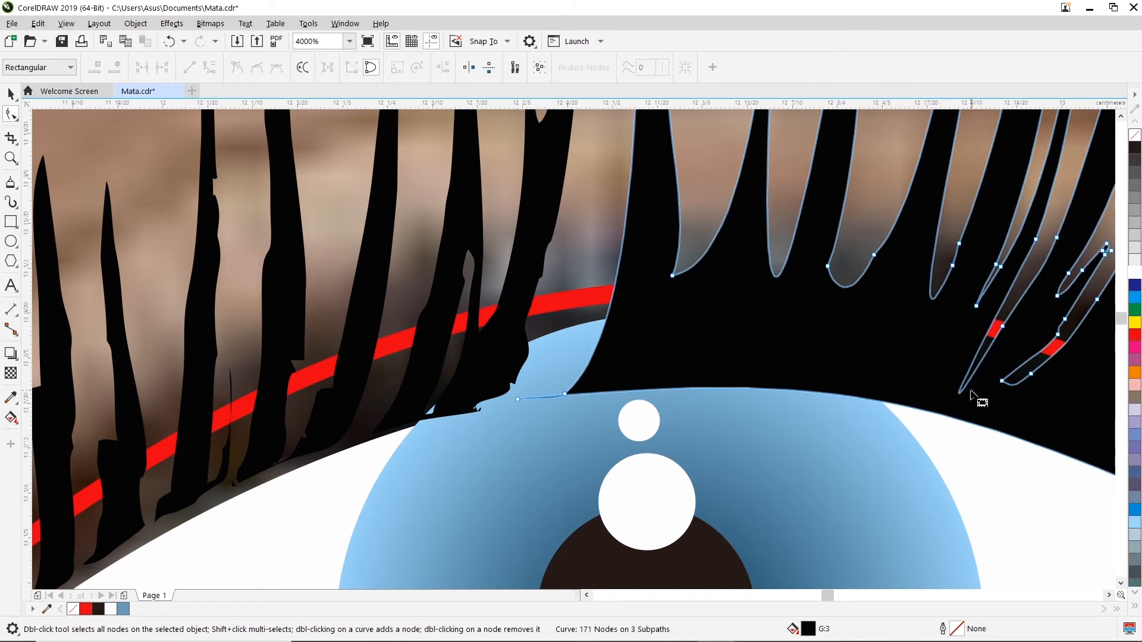
left_click_drag(961, 392, 1004, 324)
scroll(1008, 354, "down", 1)
left_click(1006, 335)
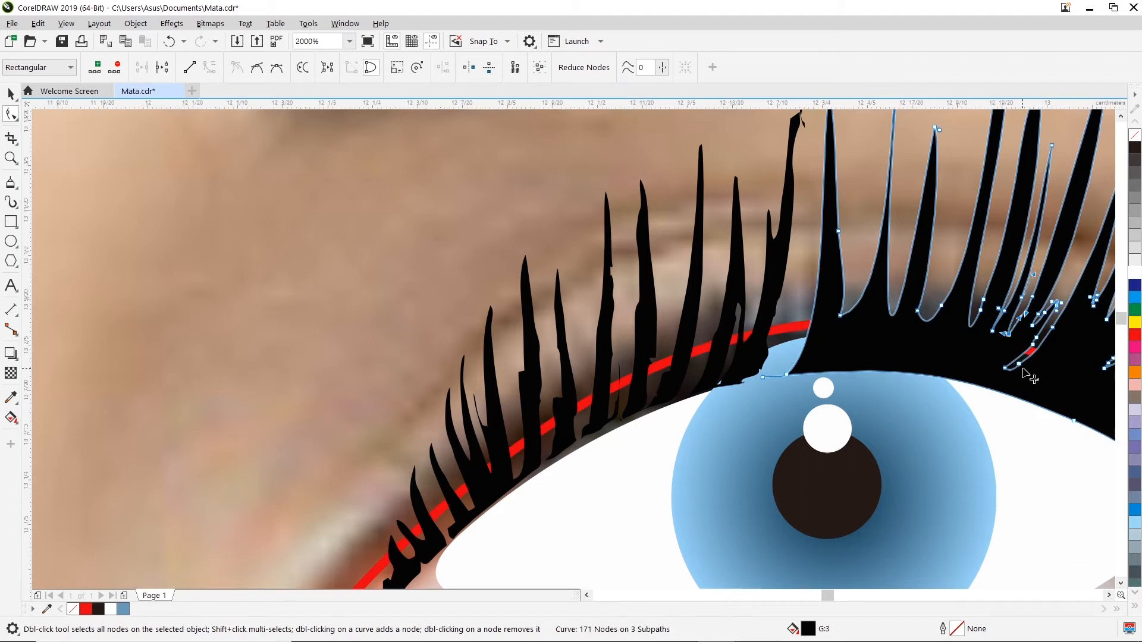
- Shorten the last slanted gap that exposes the red outline and delete the surplus nodes at its end
scroll(1030, 377, "up", 1)
left_click_drag(1017, 359, 1064, 331)
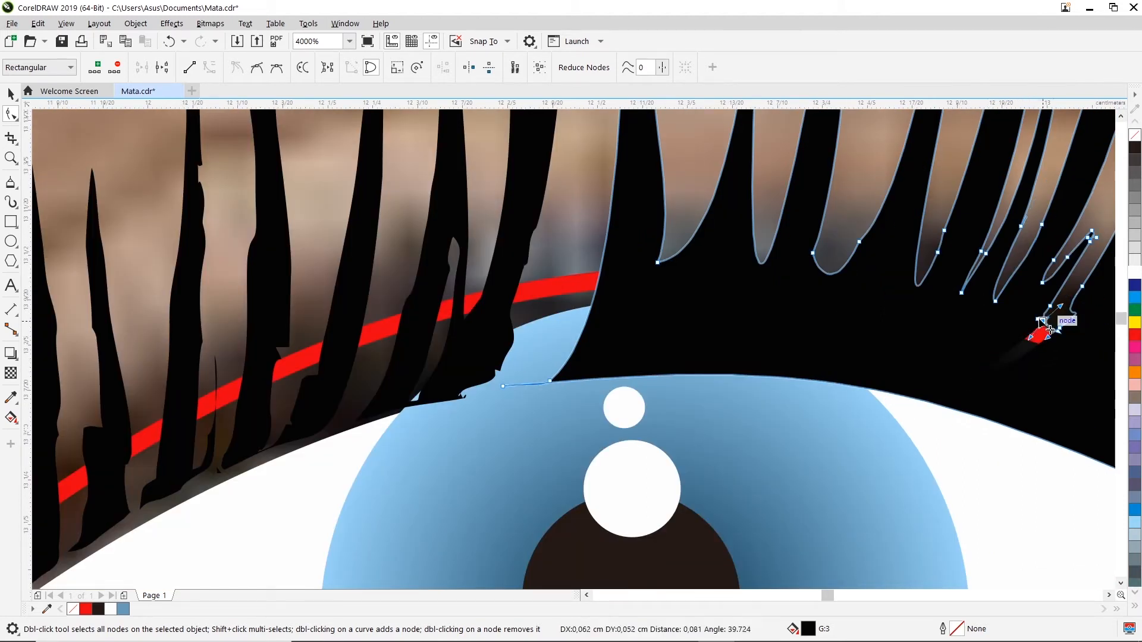
scroll(1061, 335, "down", 2)
scroll(1060, 335, "up", 2)
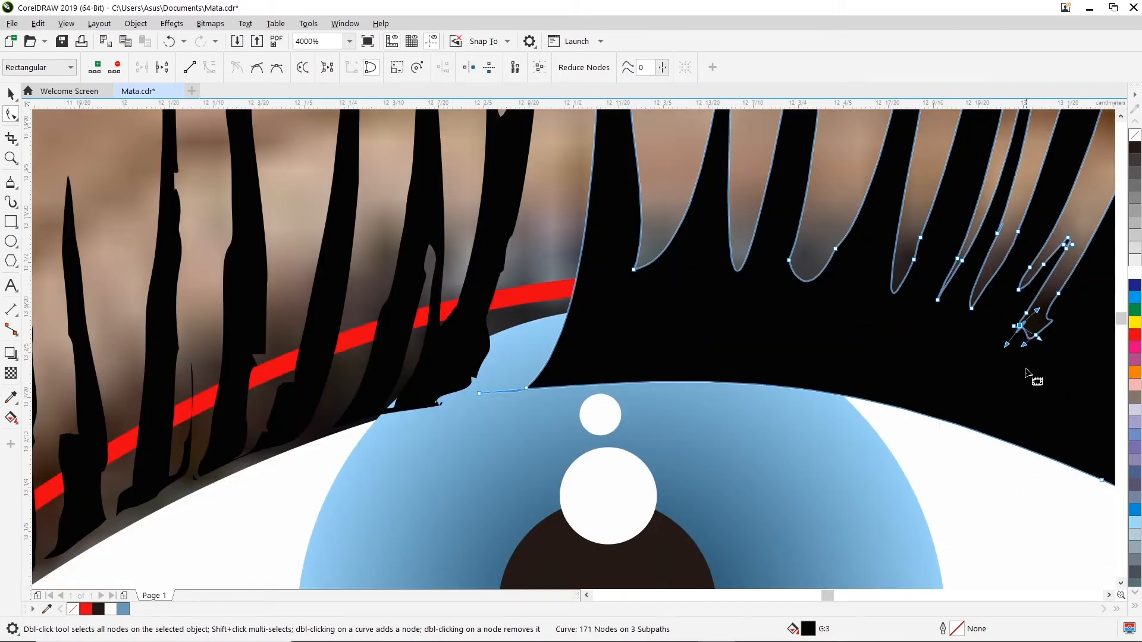
left_click(1109, 595)
left_click(1108, 595)
left_click(1108, 595)
left_click(735, 350)
left_click_drag(669, 356, 749, 271)
key("Delete")
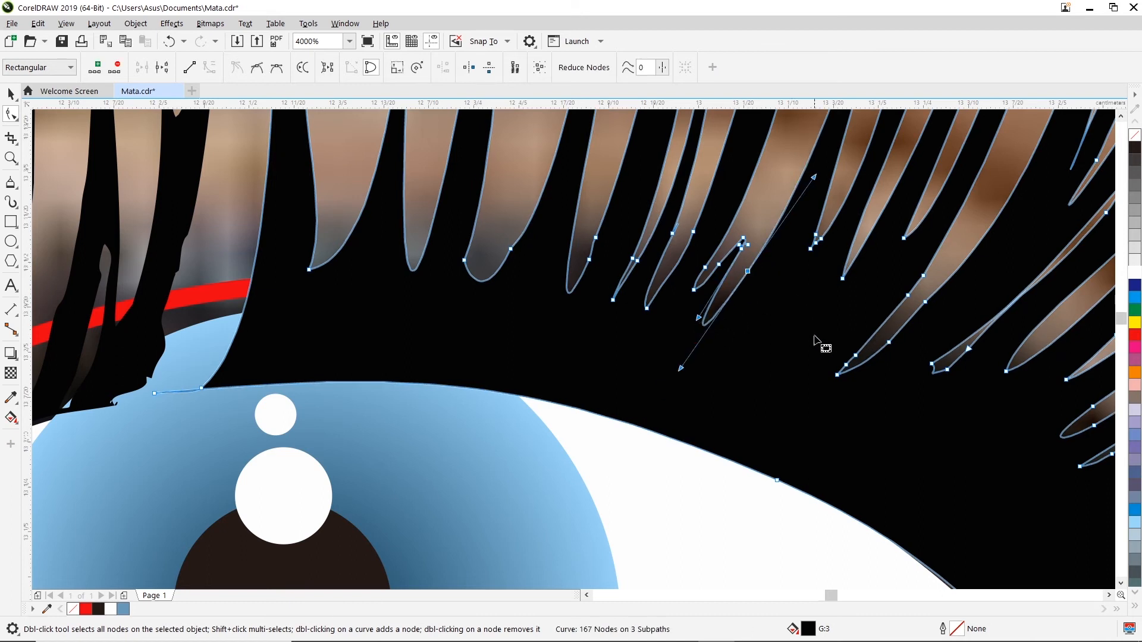
- Examine the lashes and their base from the iris to the outer corner for exposed outline and uneven shapes
scroll(814, 337, "down", 1)
scroll(817, 345, "down", 1)
left_click(769, 364)
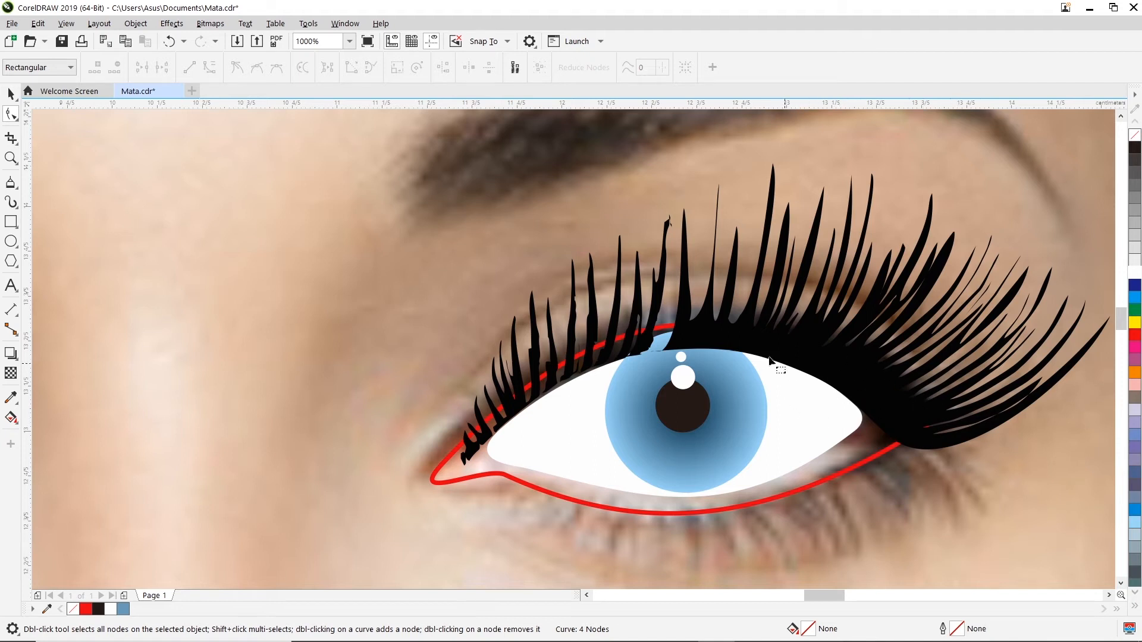
scroll(689, 349, "up", 1)
scroll(916, 389, "down", 1)
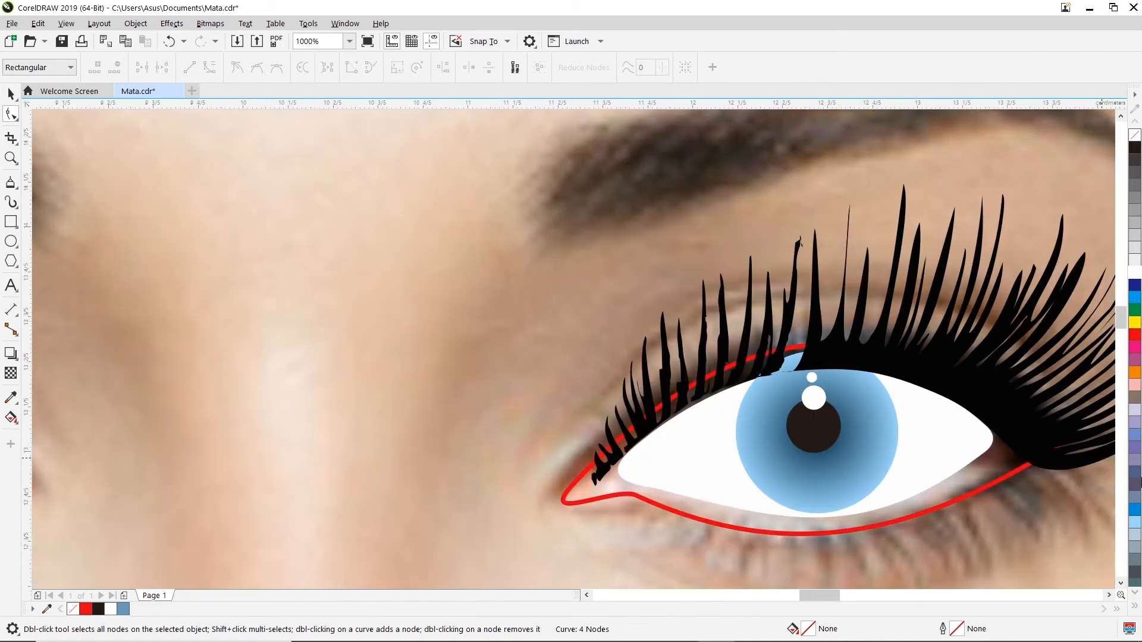
left_click(1047, 456)
scroll(952, 452, "right", 3)
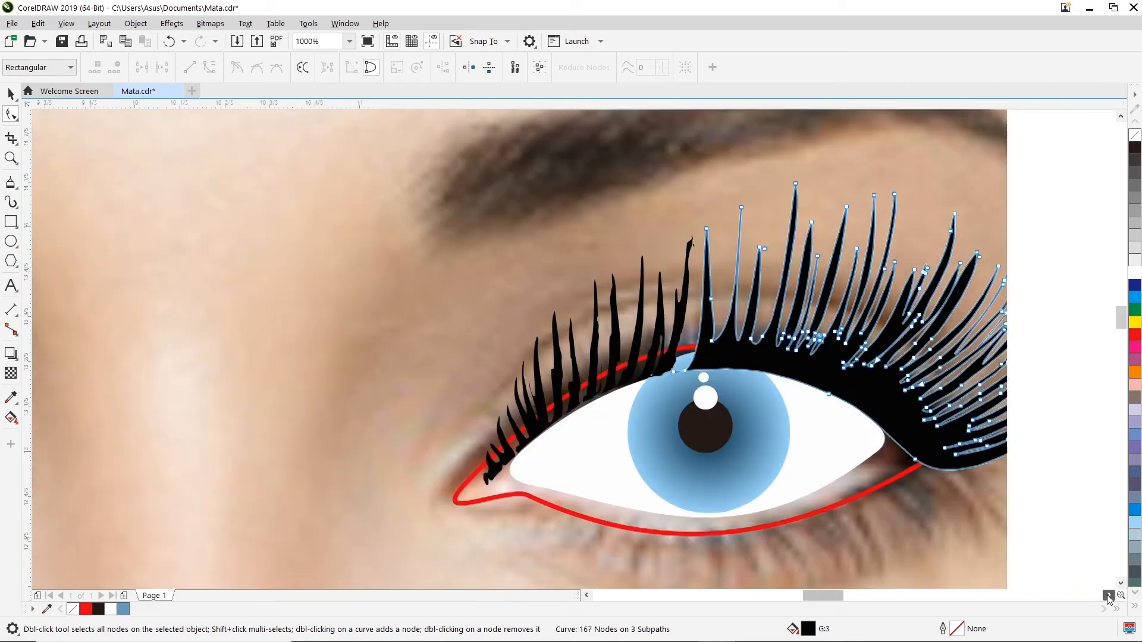
scroll(830, 447, "up", 1)
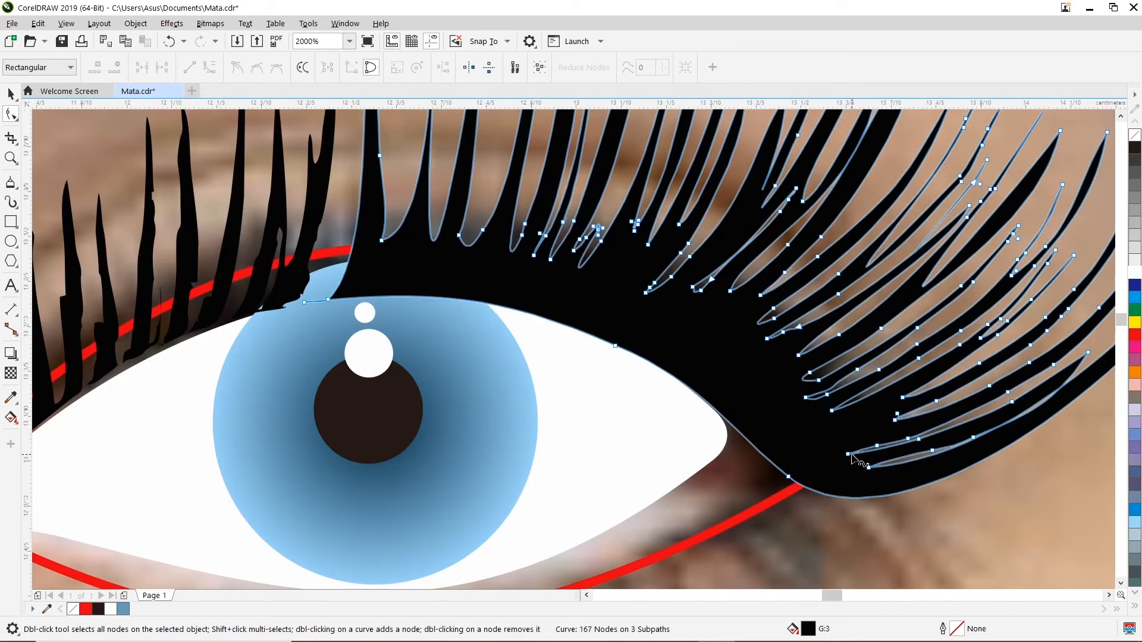
scroll(681, 470, "down", 1)
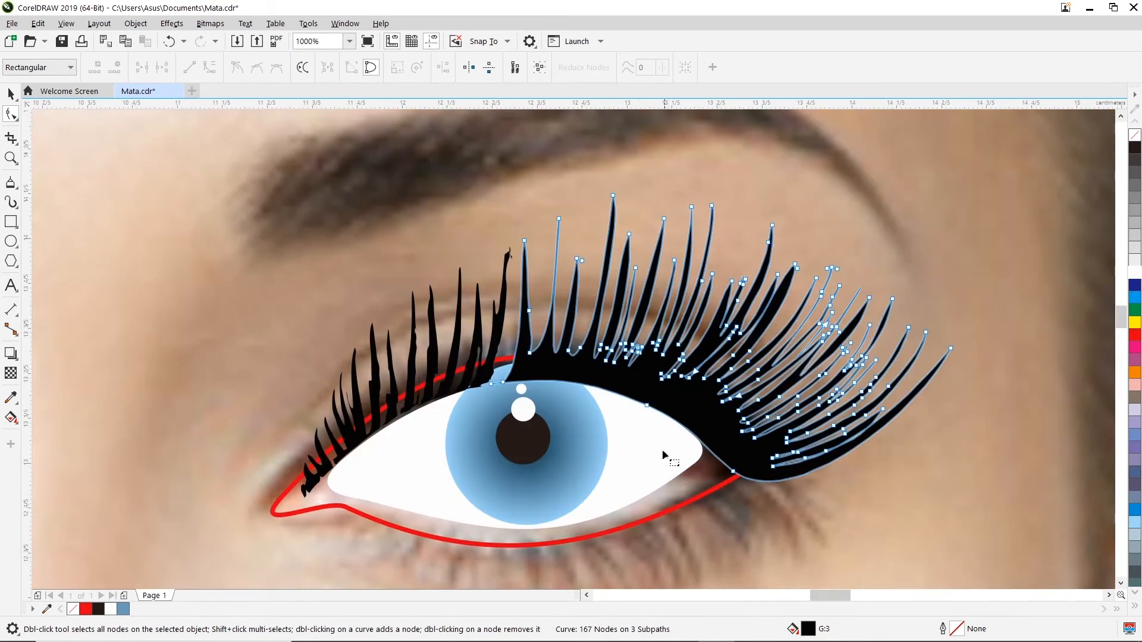
scroll(664, 456, "down", 2)
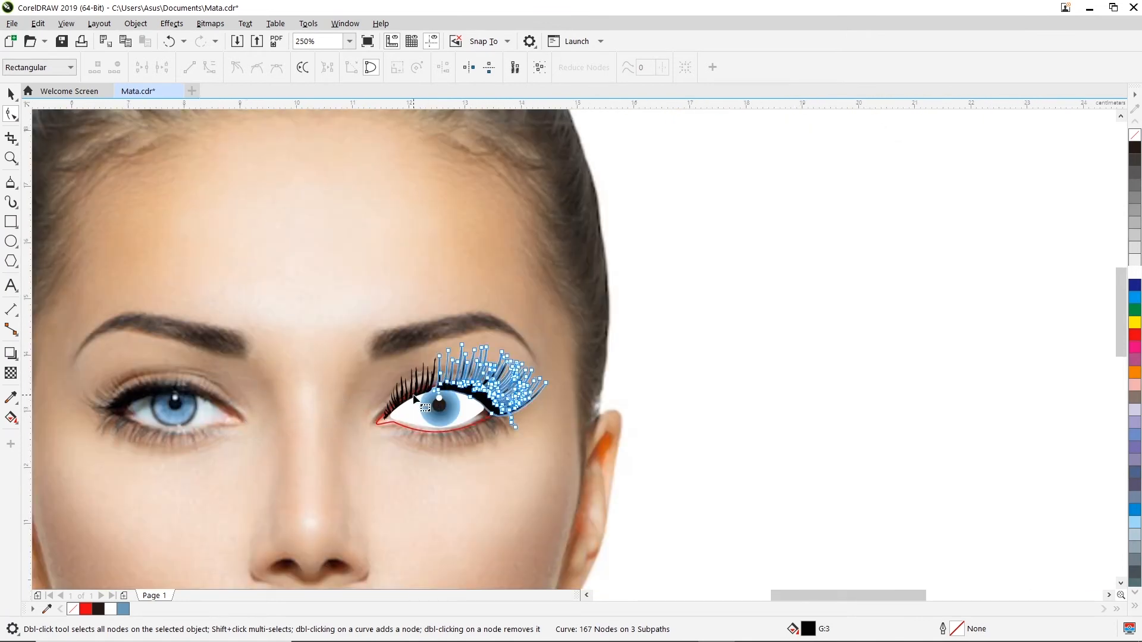
- Remove the stray fragment at the tip of the tallest inner lash and the surplus nodes along its outer side
scroll(414, 399, "up", 3)
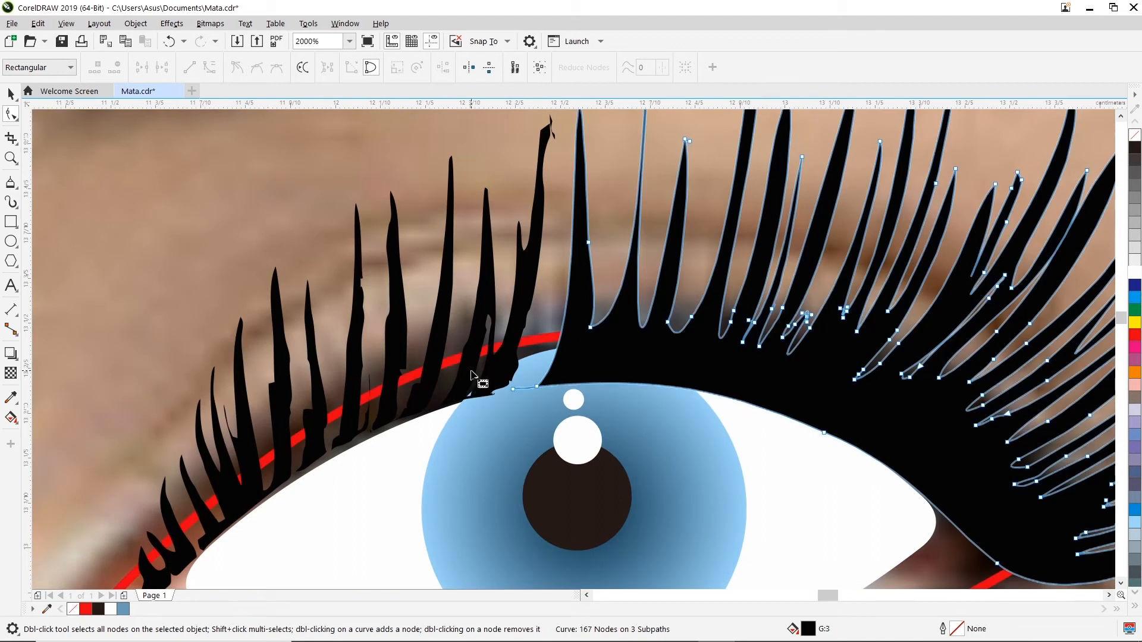
left_click(509, 365)
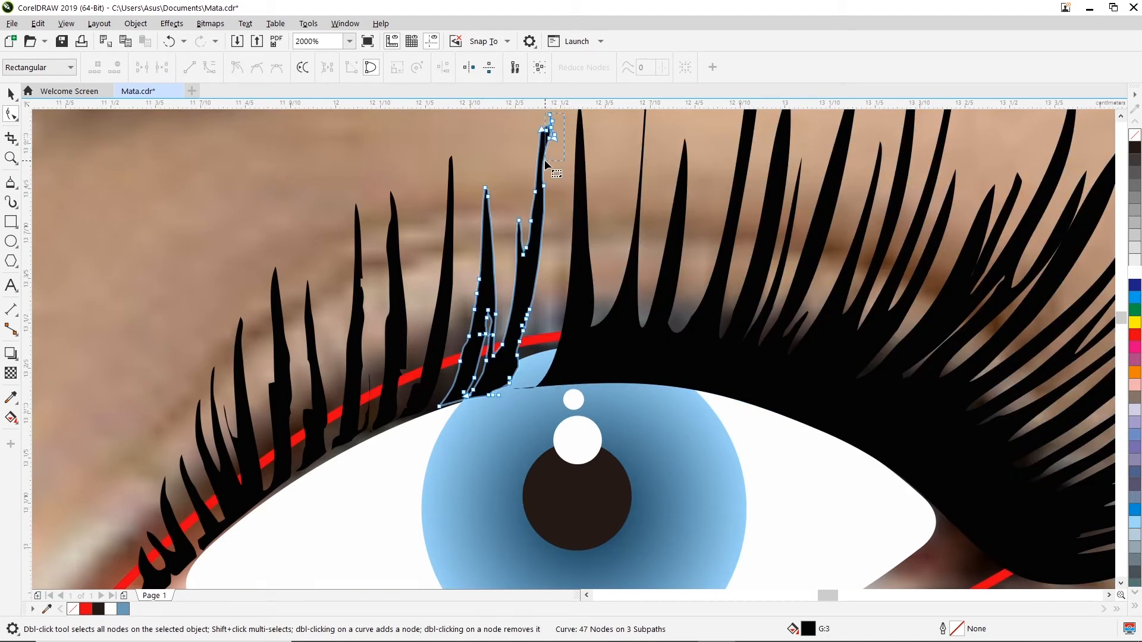
key("Delete")
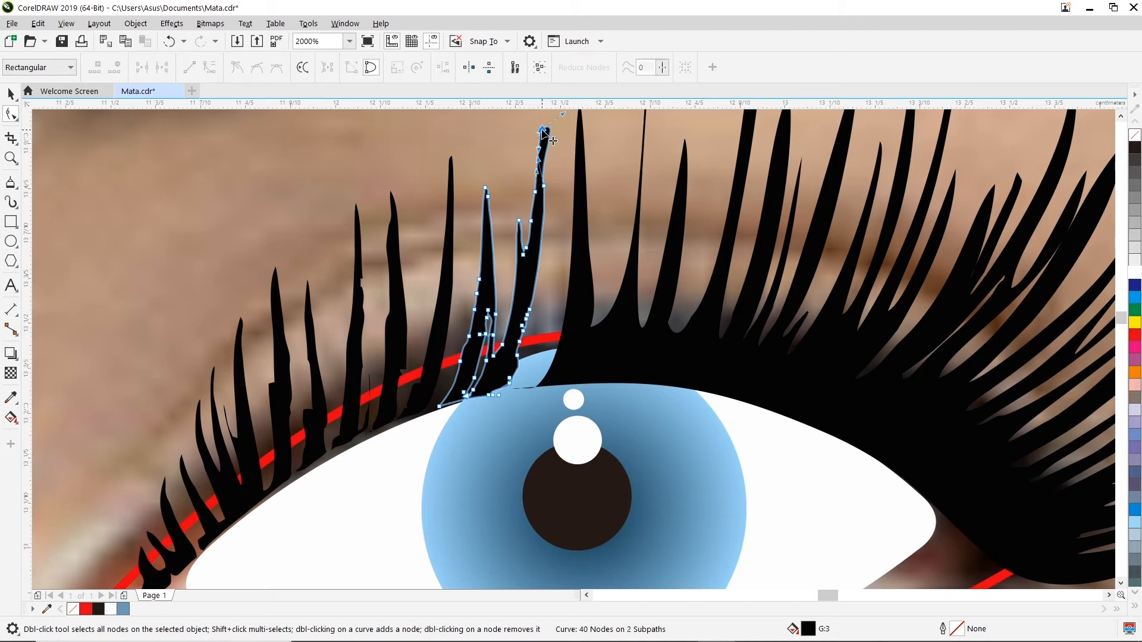
left_click_drag(554, 172, 527, 234)
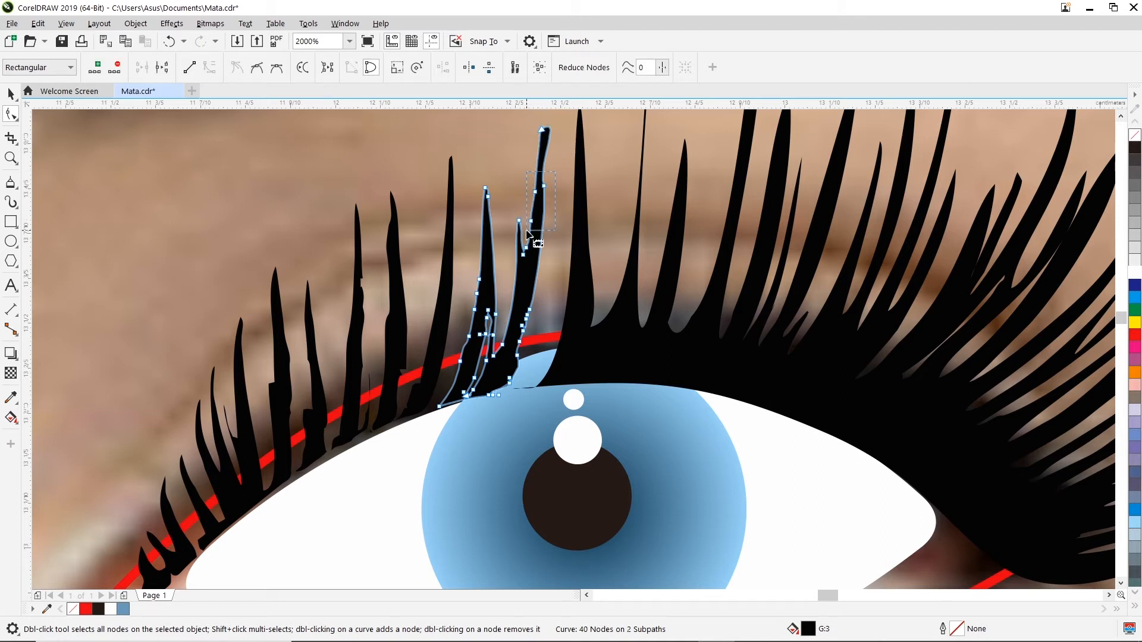
key("Delete")
left_click(543, 129)
left_click_drag(556, 273, 516, 349)
key("Delete")
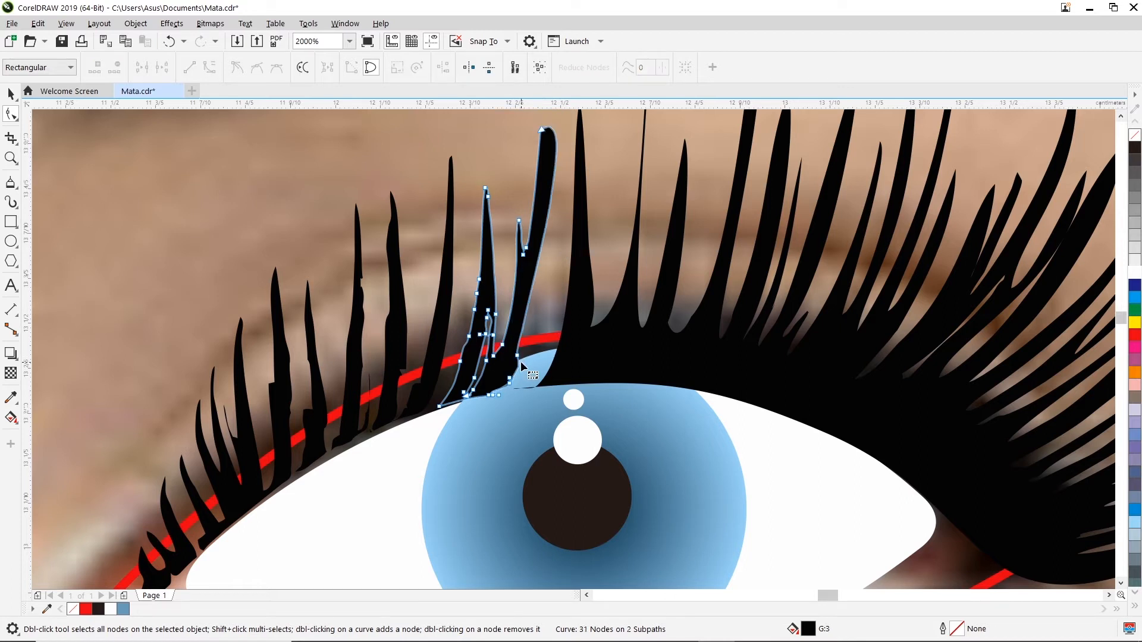
- Reshape the tip of the tallest inner lash into a sharp point by adjusting its curve handle
left_click(542, 131)
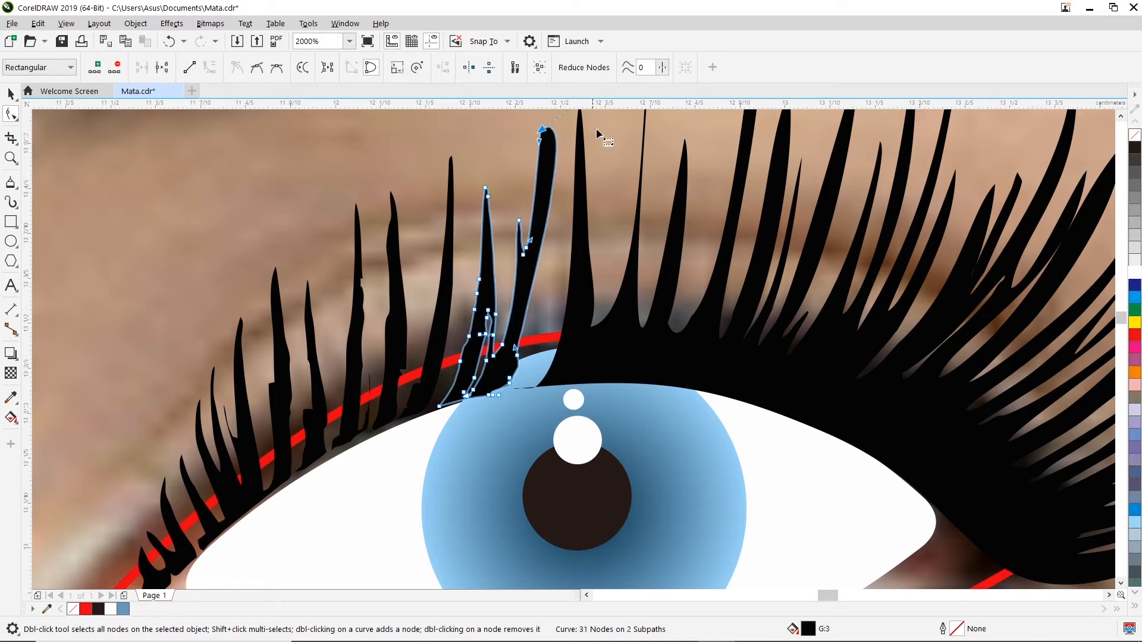
left_click(1121, 116)
left_click_drag(589, 196, 573, 300)
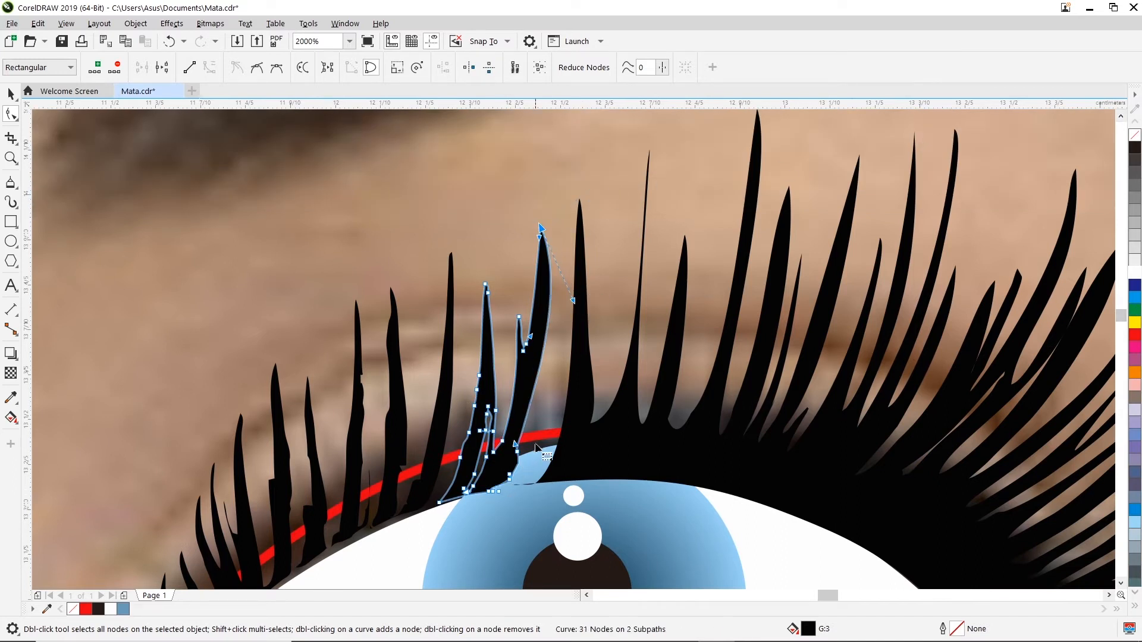
- Delete the surplus nodes at the base of the tall inner lash and extend its base over the red outline to the iris's upper edge
left_click_drag(520, 453, 483, 512)
key("Delete")
left_click_drag(564, 451, 511, 486)
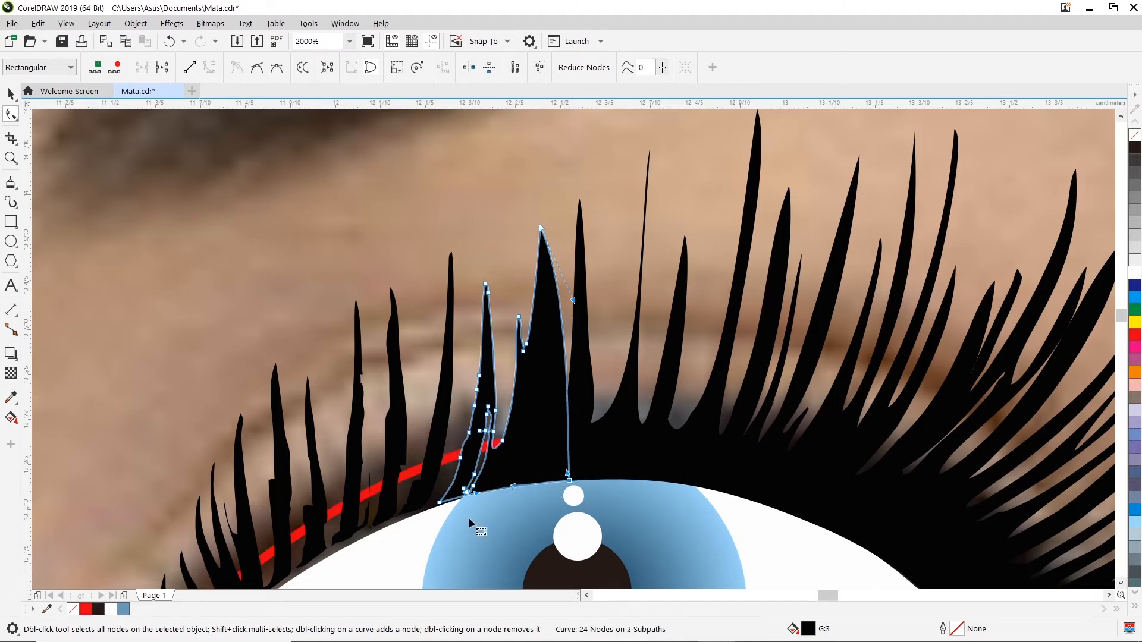
left_click(458, 513)
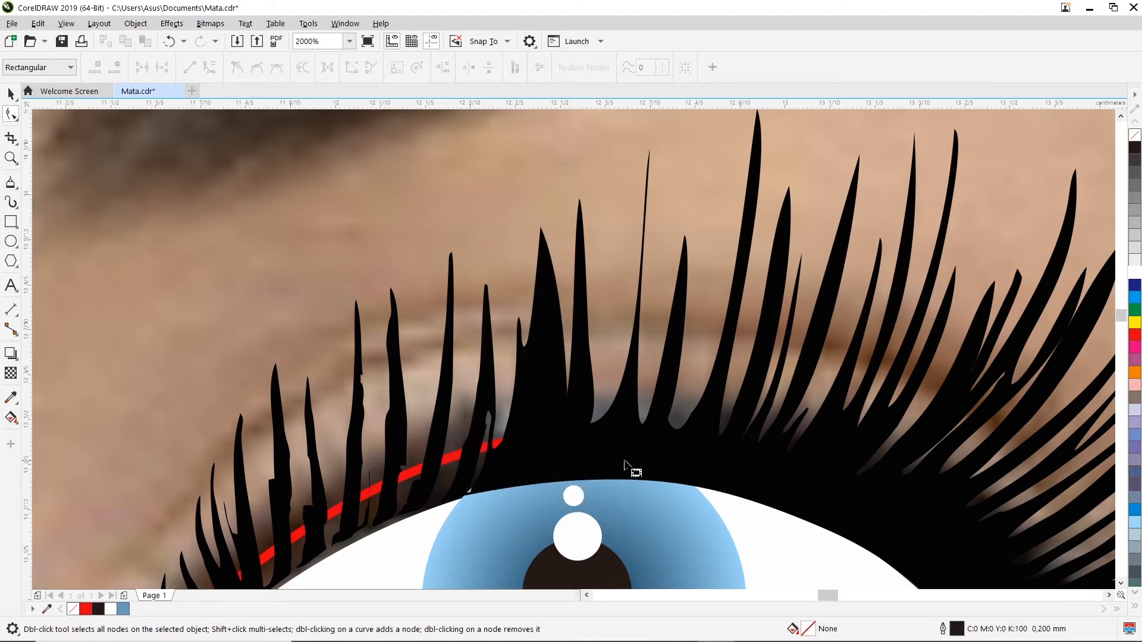
- Deepen the gap between the tall lash and the short lash beside it, and reshape the short lash into a curved, pointed tip
left_click(550, 357)
left_click_drag(526, 344, 539, 411)
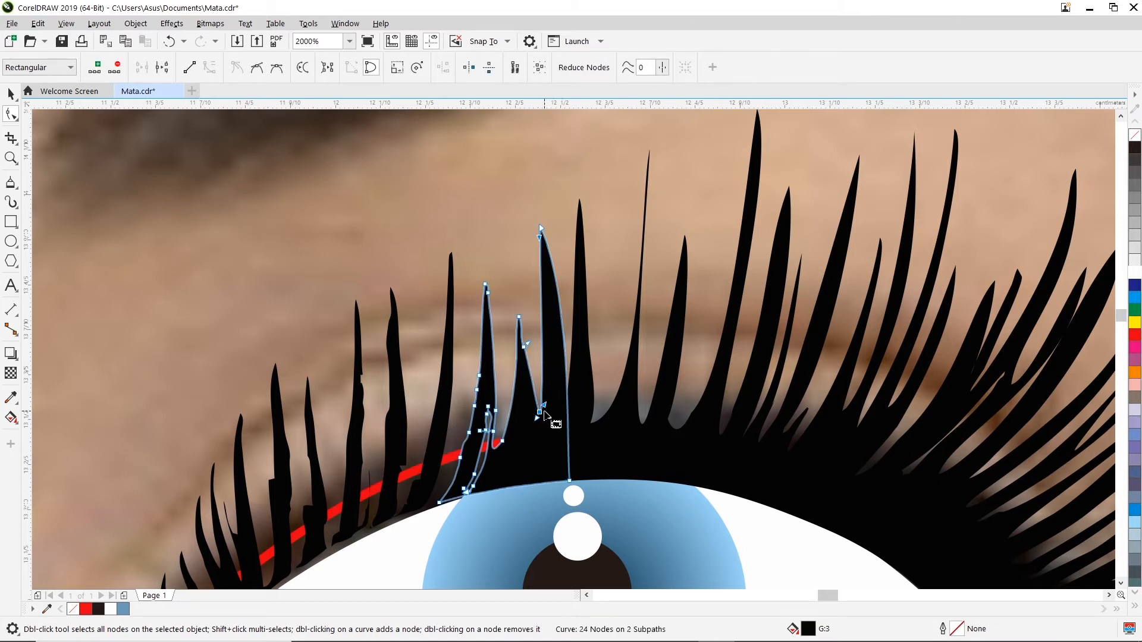
double_click(524, 346)
left_click_drag(520, 317, 527, 309)
left_click_drag(522, 377, 532, 406)
left_click_drag(528, 310, 524, 349)
left_click(549, 316)
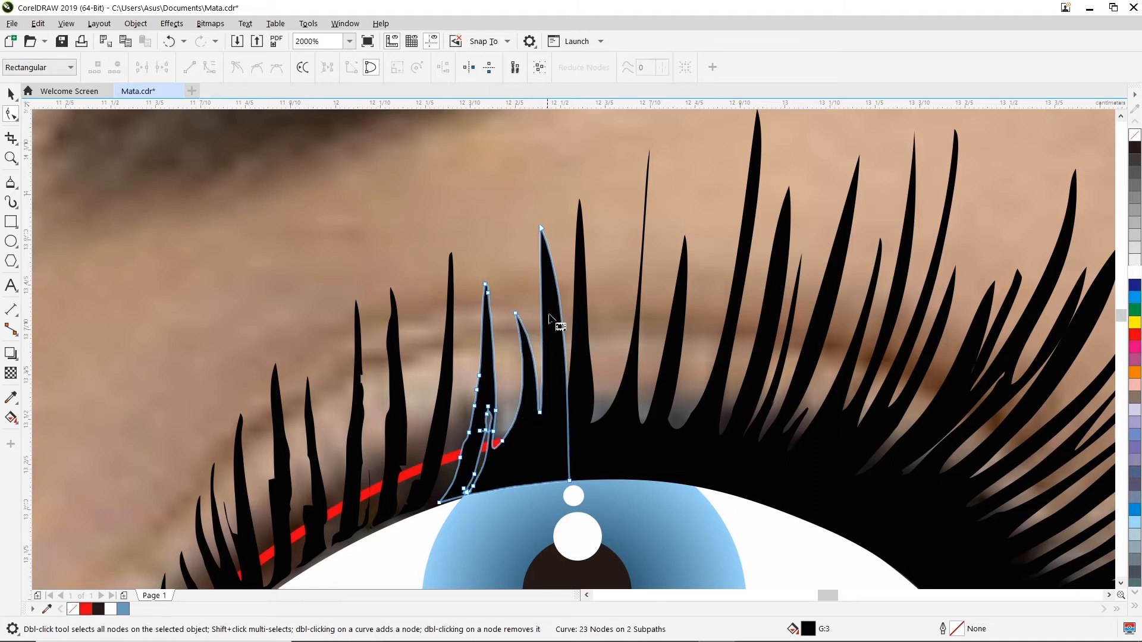
- Close the narrow slit in the slim lash's base by deleting its nodes, and smooth the base edge along the eye
left_click(569, 480)
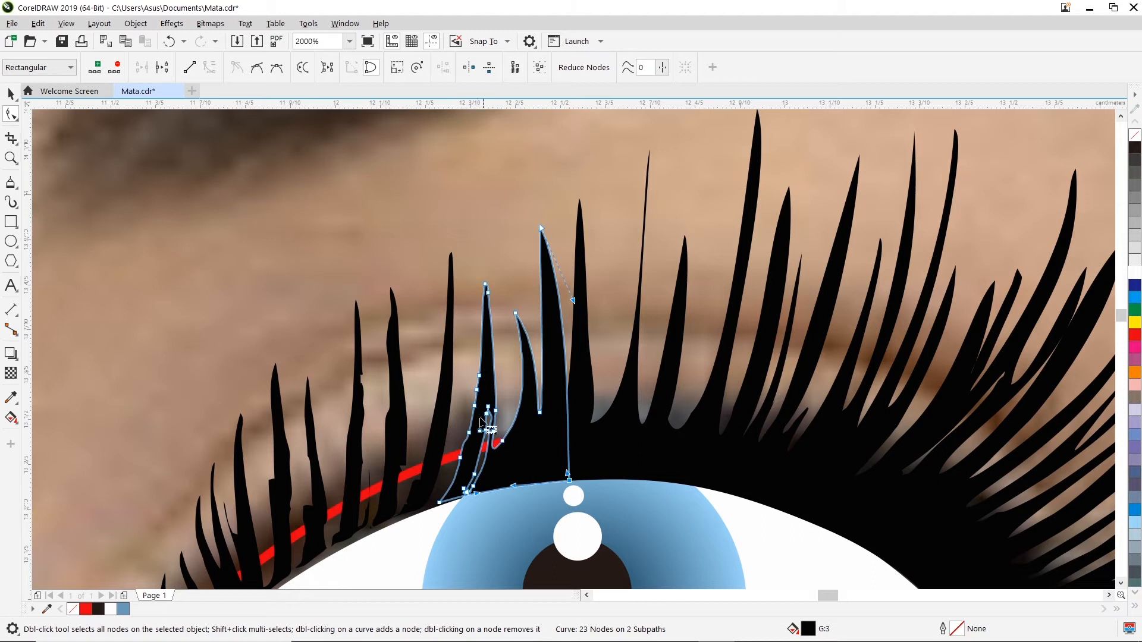
scroll(481, 421, "down", 3)
scroll(446, 475, "up", 3)
left_click_drag(532, 347, 507, 415)
key("Delete")
left_click(504, 426)
key("Delete")
left_click(504, 438)
key("Delete")
left_click(496, 443)
key("Delete")
left_click_drag(494, 446, 453, 459)
left_click(494, 447)
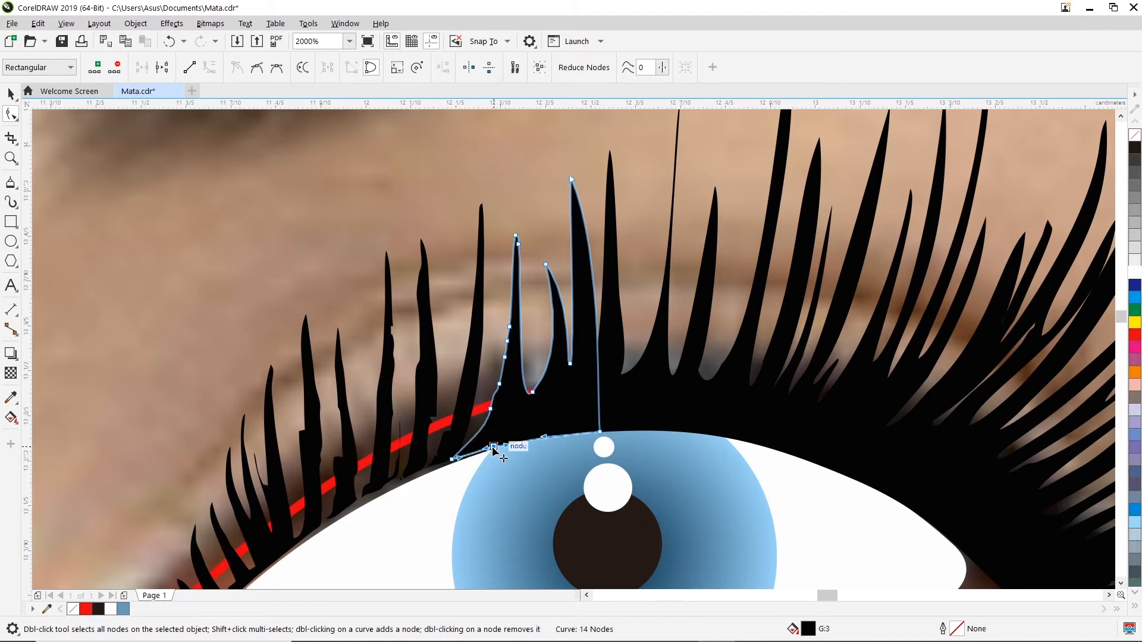
- Delete the surplus nodes along both sides of the next pair of lashes towards the inner corner
scroll(448, 465, "down", 5)
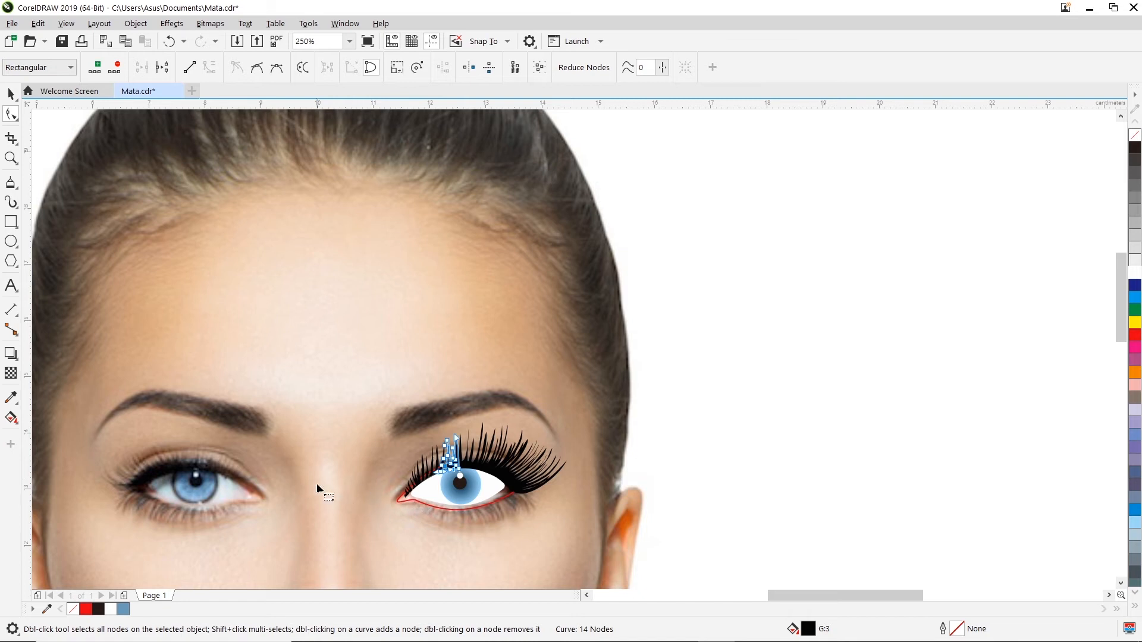
scroll(421, 488, "up", 3)
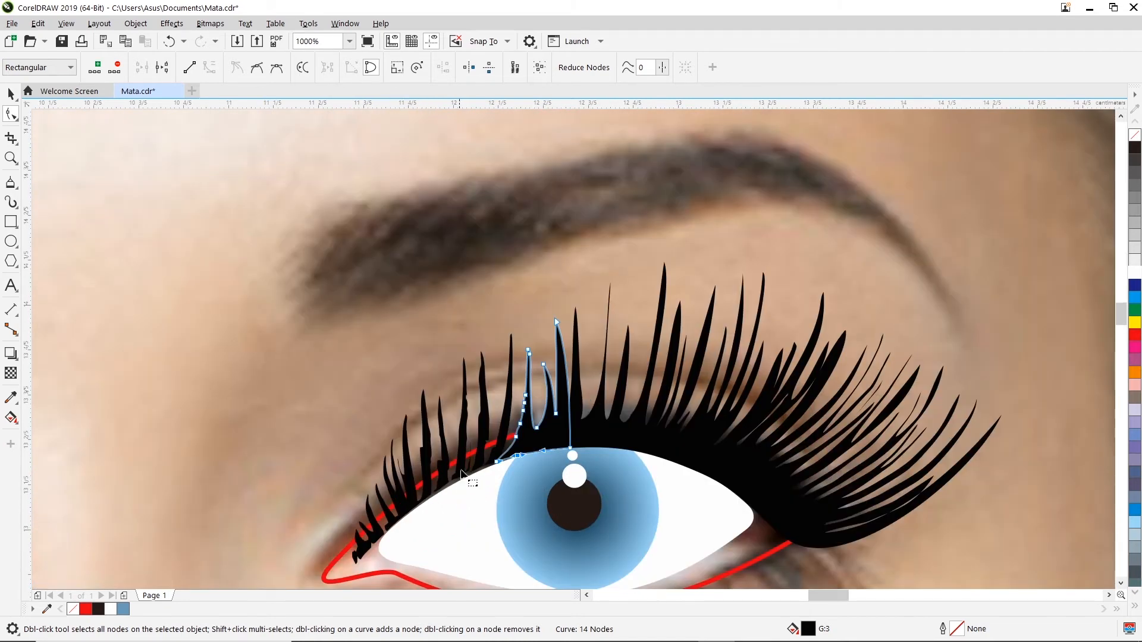
scroll(461, 474, "up", 2)
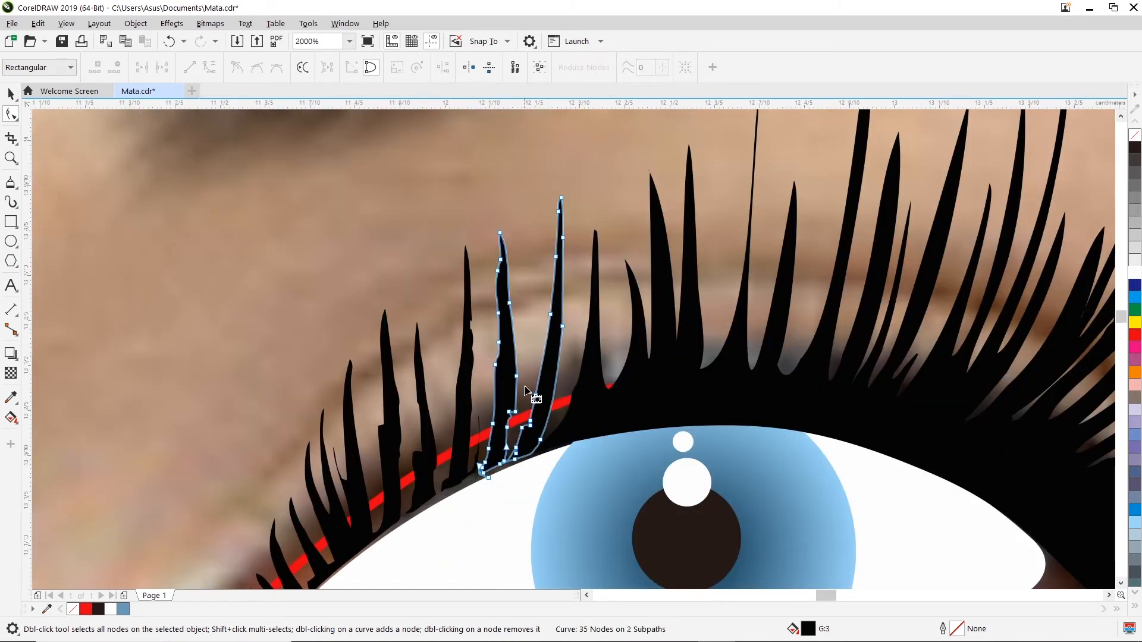
left_click_drag(525, 376, 503, 437)
key("Delete")
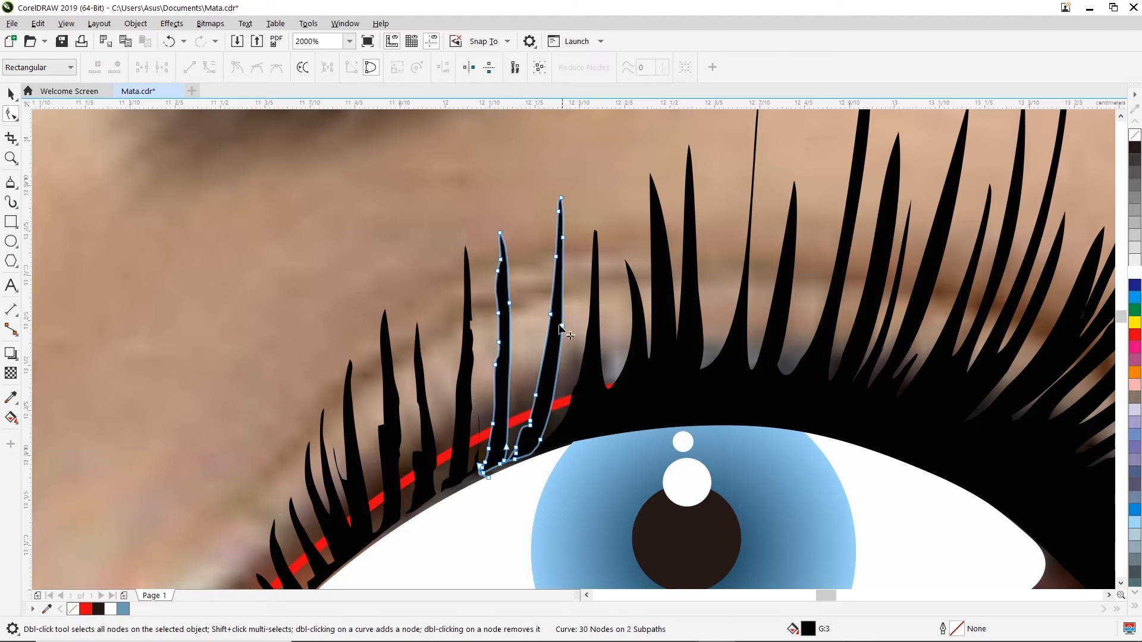
key("Delete")
left_click_drag(527, 351, 554, 439)
key("Delete")
left_click_drag(522, 241, 481, 400)
key("Delete")
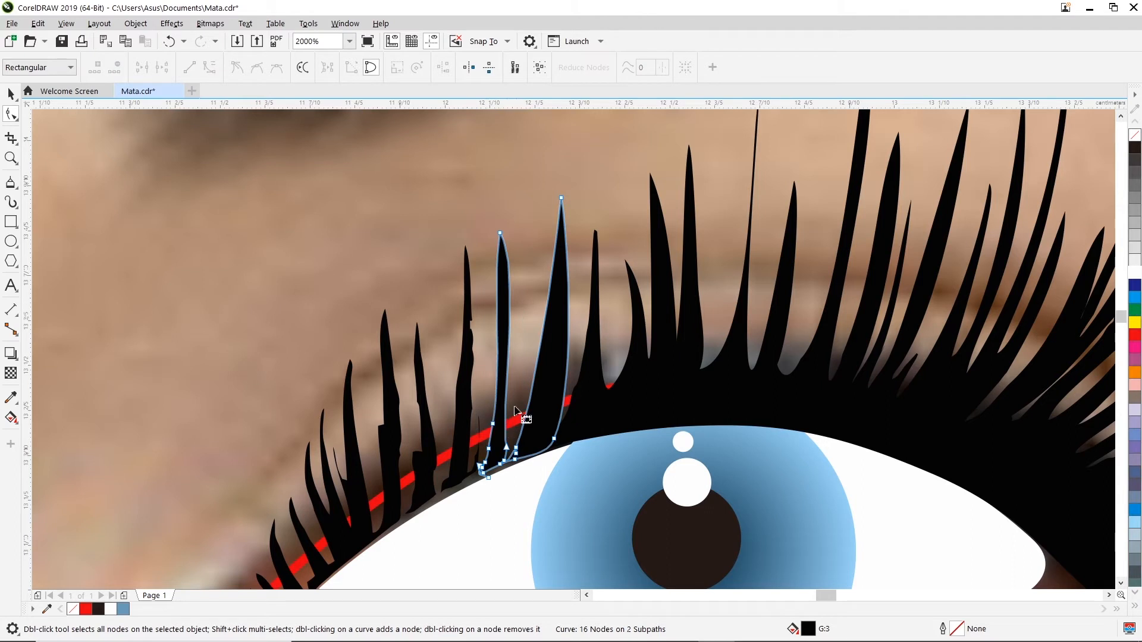
- Taper the inner lash of the pair by adjusting the curve handles on its side facing the gap
left_click(500, 233)
left_click_drag(523, 268, 522, 295)
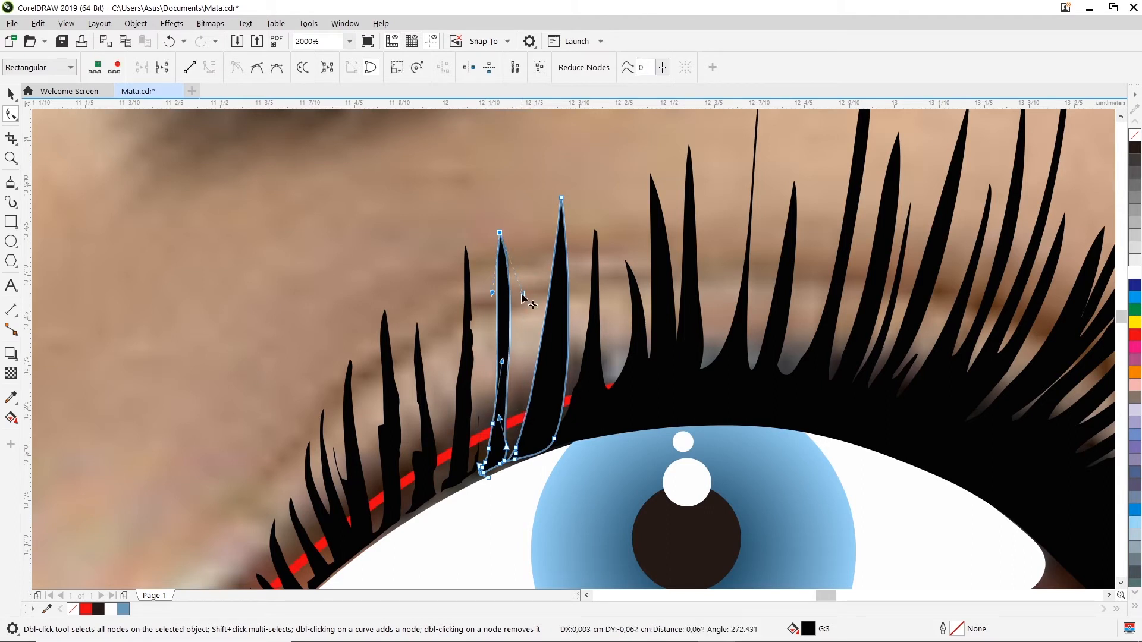
left_click_drag(503, 363, 530, 307)
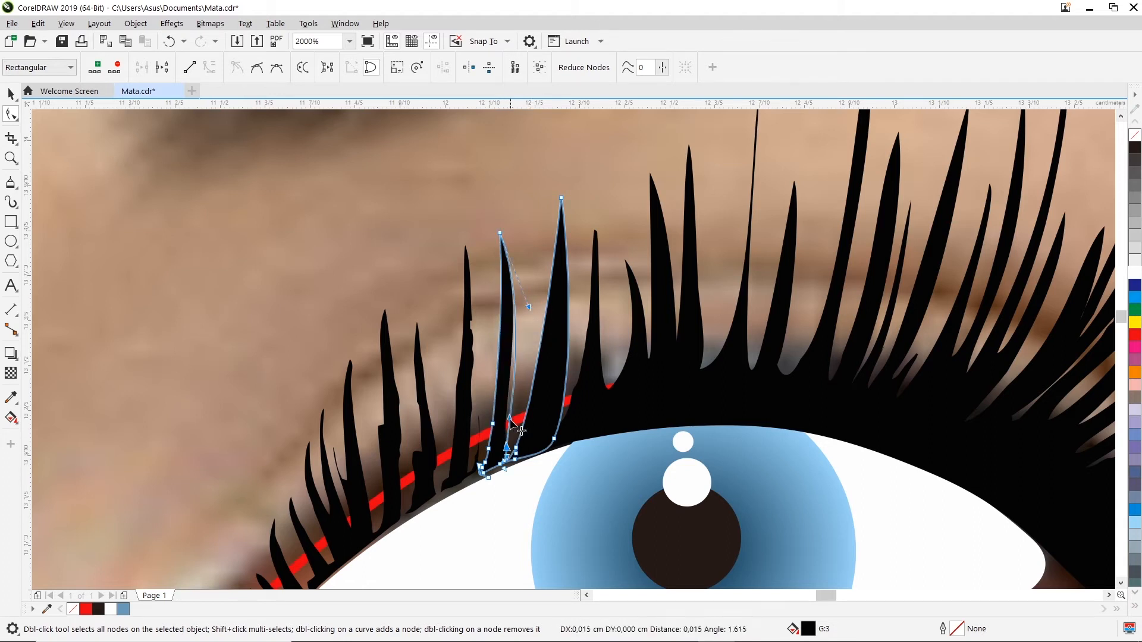
left_click(571, 440)
left_click(550, 420)
- Delete the tangled nodes at the base between the two lashes and raise the remaining gap node
left_click_drag(506, 446, 491, 480)
left_click(511, 470)
left_click(501, 453)
scroll(502, 456, "up", 1)
key("Delete")
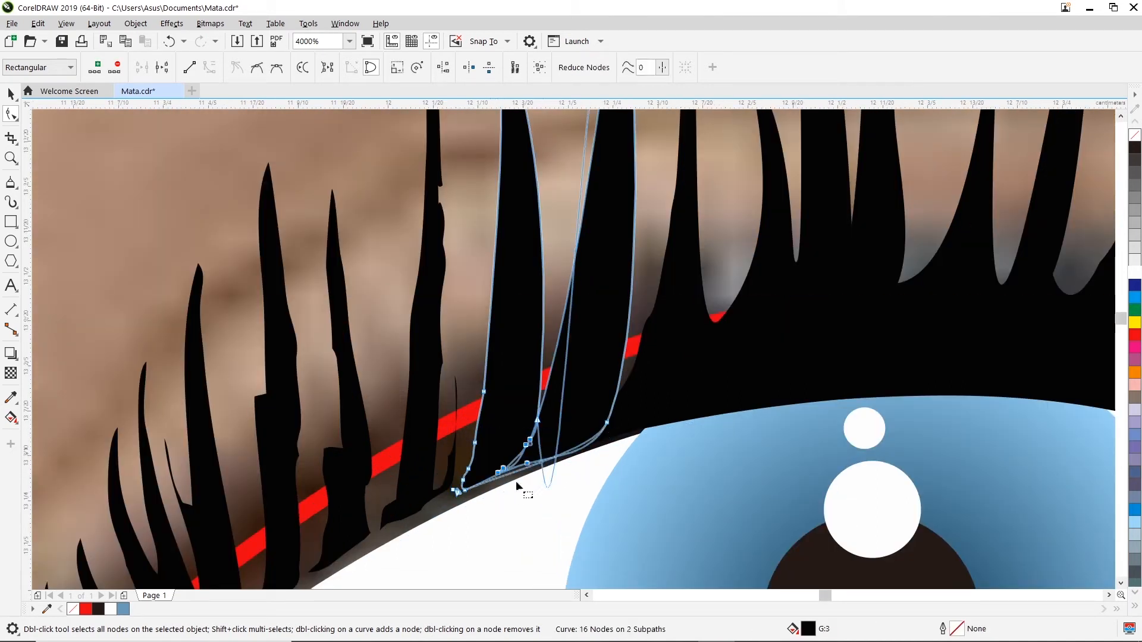
left_click_drag(537, 420, 553, 350)
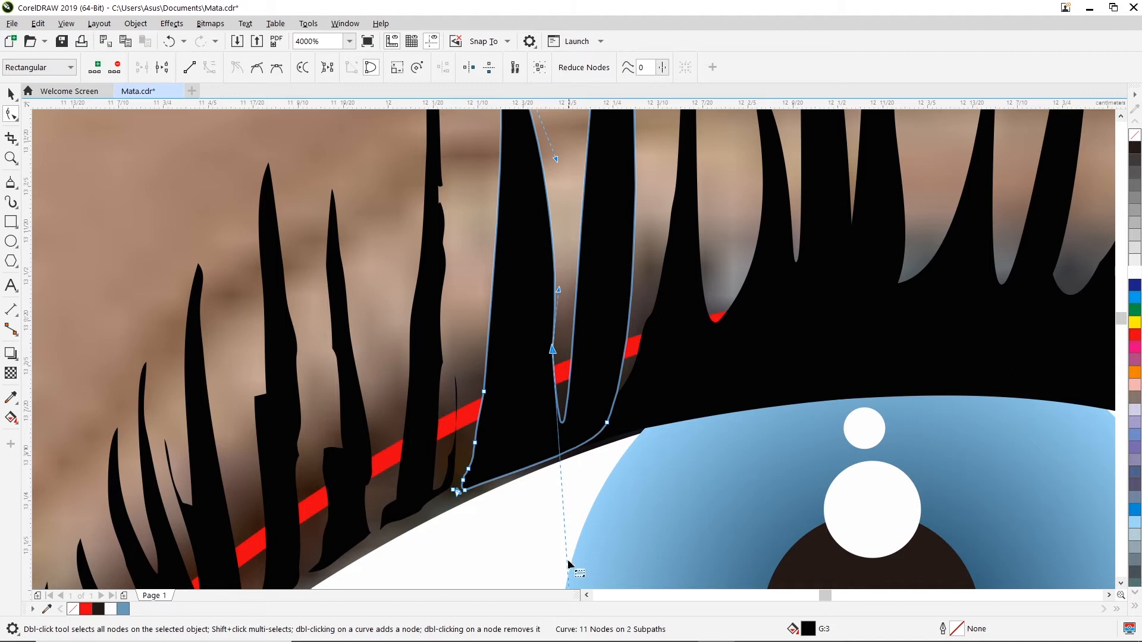
- Shape the gap between the two lashes into a sharp point and extend the pair's base to the iris's upper edge
scroll(555, 388, "down", 1)
left_click_drag(556, 267, 543, 275)
left_click(555, 397)
left_click(565, 383)
left_click_drag(561, 507, 579, 312)
left_click_drag(552, 363, 599, 392)
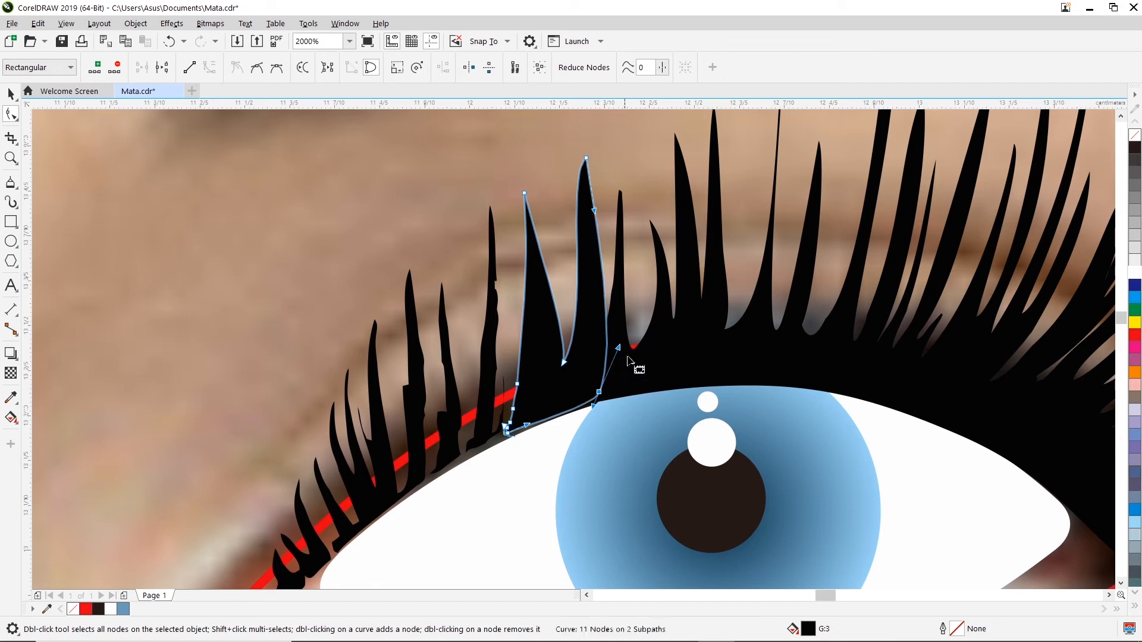
- Widen the neighbouring slim lash above the iris edge and delete the surplus nodes along its inner side
left_click(629, 333)
left_click_drag(628, 322, 641, 321)
left_click_drag(625, 271, 584, 388)
key("Delete")
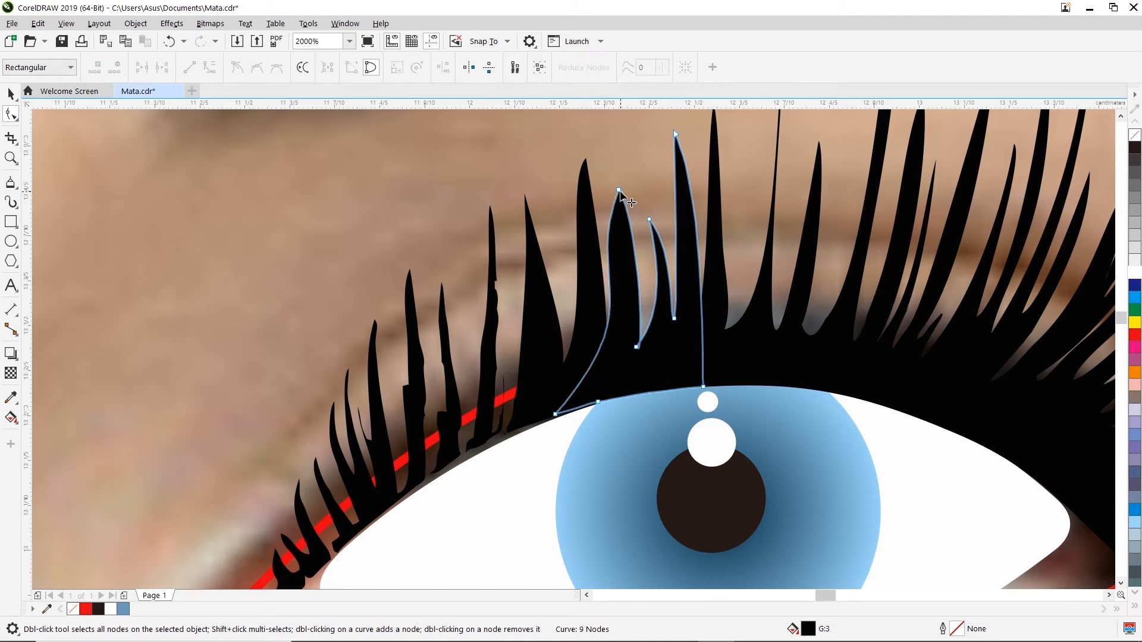
- Reshape the slim lash into a curved, pointed lash by moving its tip and adjusting its curve handles
left_click(619, 191)
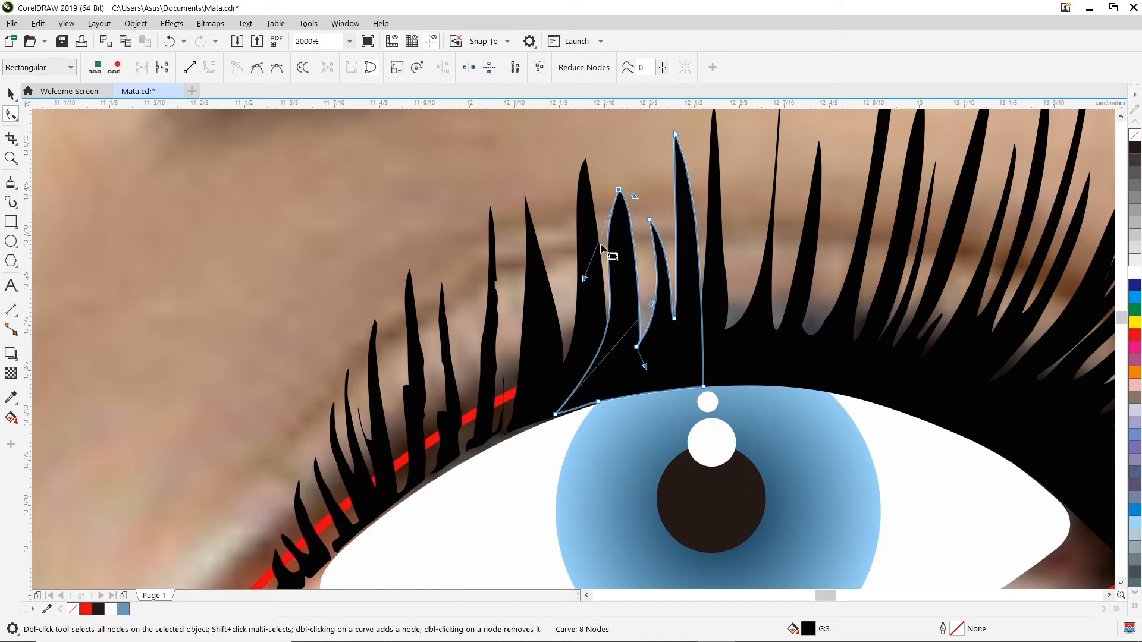
left_click_drag(585, 277, 617, 192)
left_click_drag(653, 307, 656, 297)
left_click(614, 193)
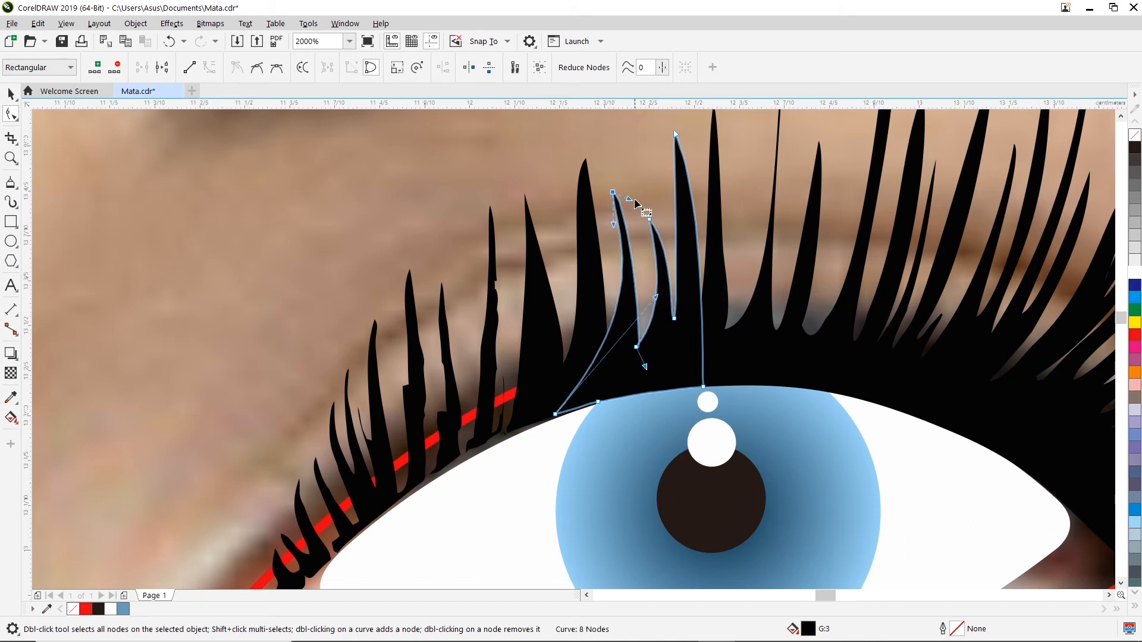
left_click_drag(629, 200, 652, 224)
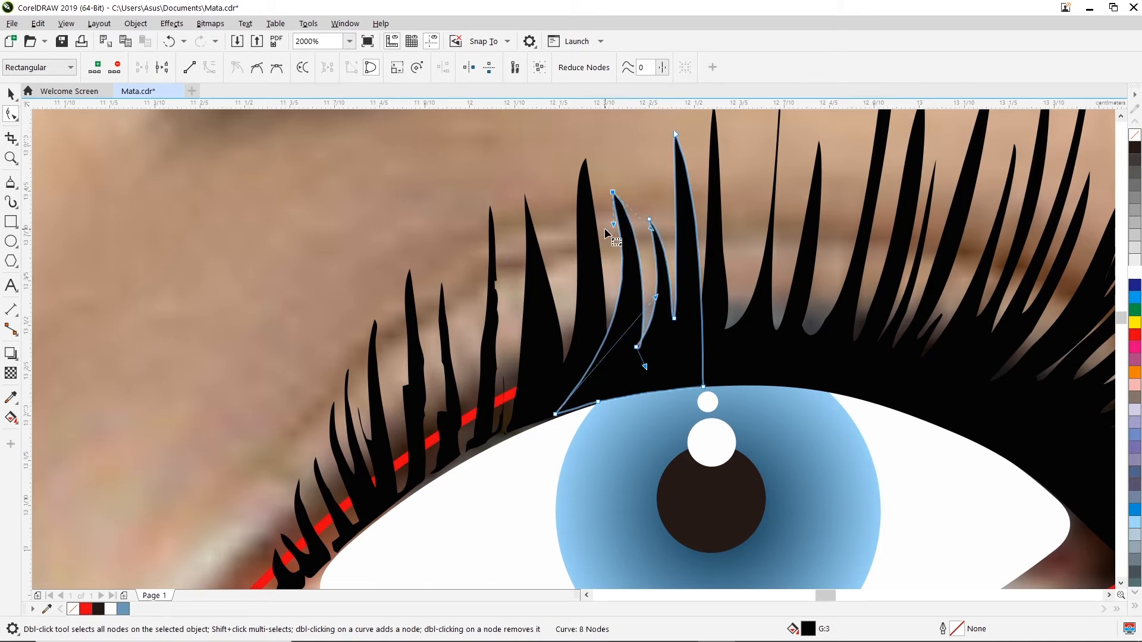
left_click(605, 232)
- Adjust the bottom of the gap between the slim lash and the short lash so it covers the red outline
left_click(636, 355)
left_click(636, 347)
mouse_move(667, 313)
left_mouse_down()
mouse_move(655, 311)
mouse_move(657, 345)
mouse_move(680, 315)
left_mouse_up()
left_click(607, 263)
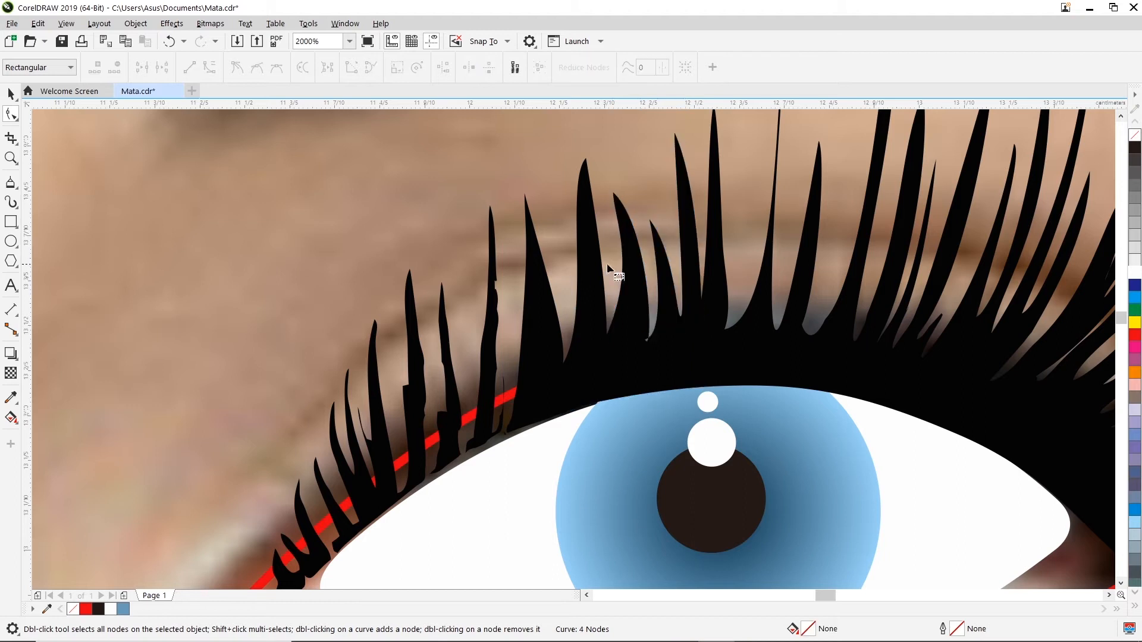
- Delete the surplus nodes along the next single lash towards the inner corner and at its outer base
left_click(546, 415)
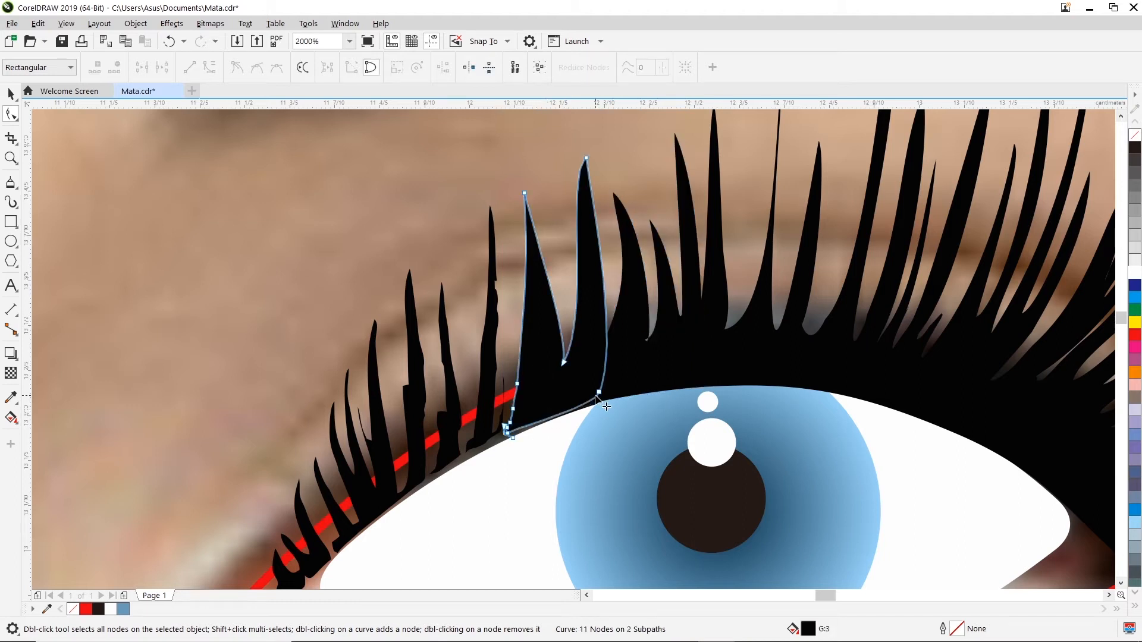
left_click(499, 425)
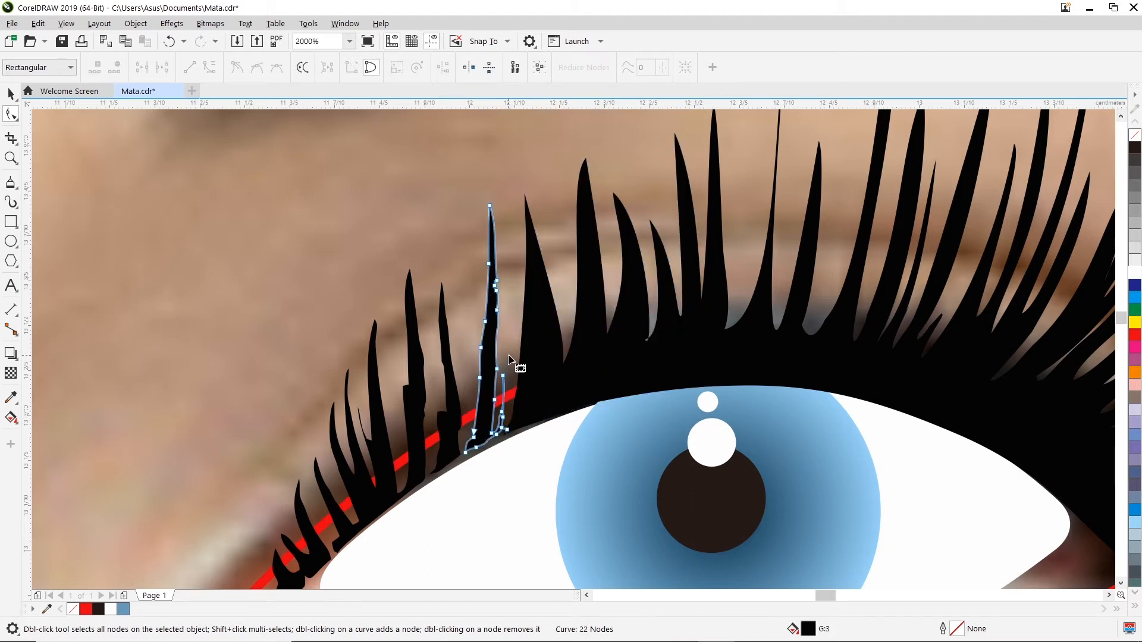
scroll(474, 423, "down", 3)
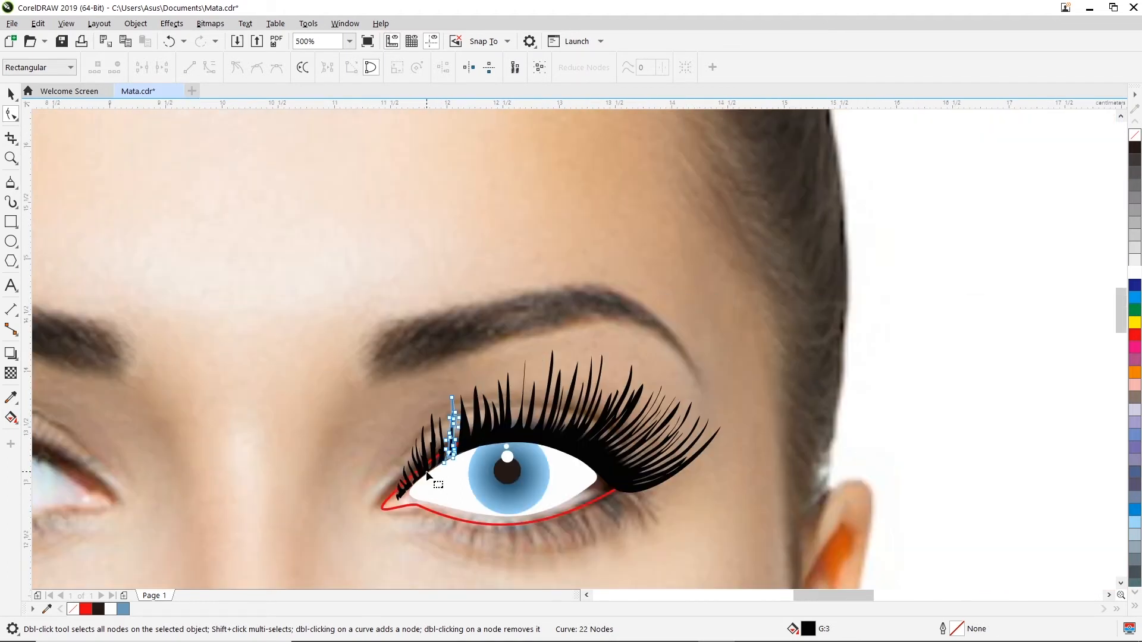
scroll(424, 481, "down", 2)
scroll(389, 511, "up", 3)
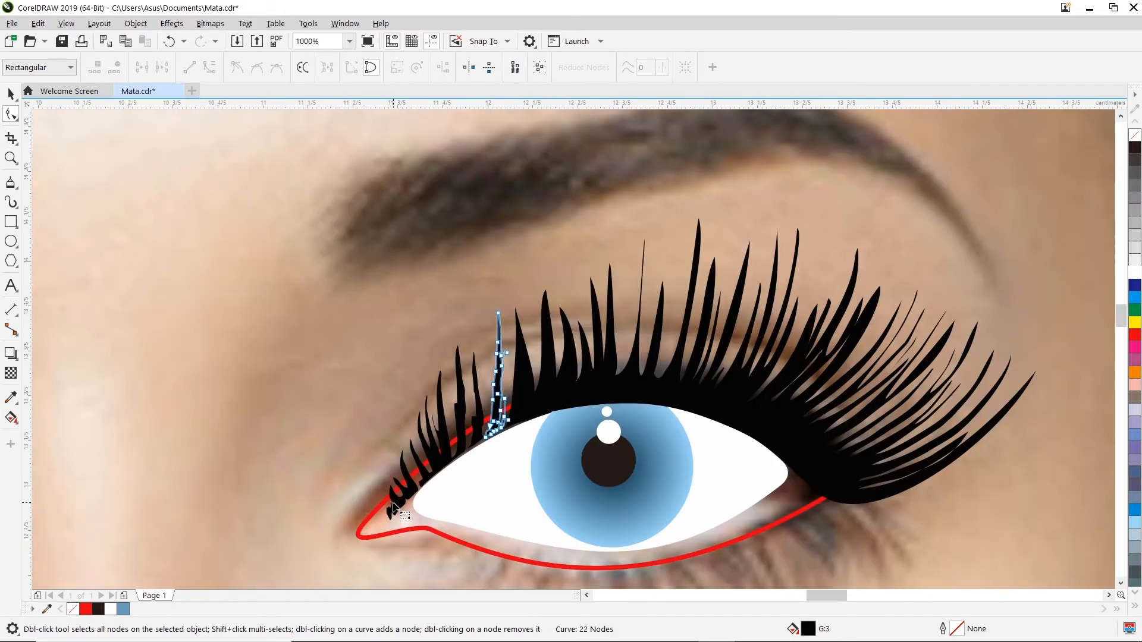
left_click(11, 94)
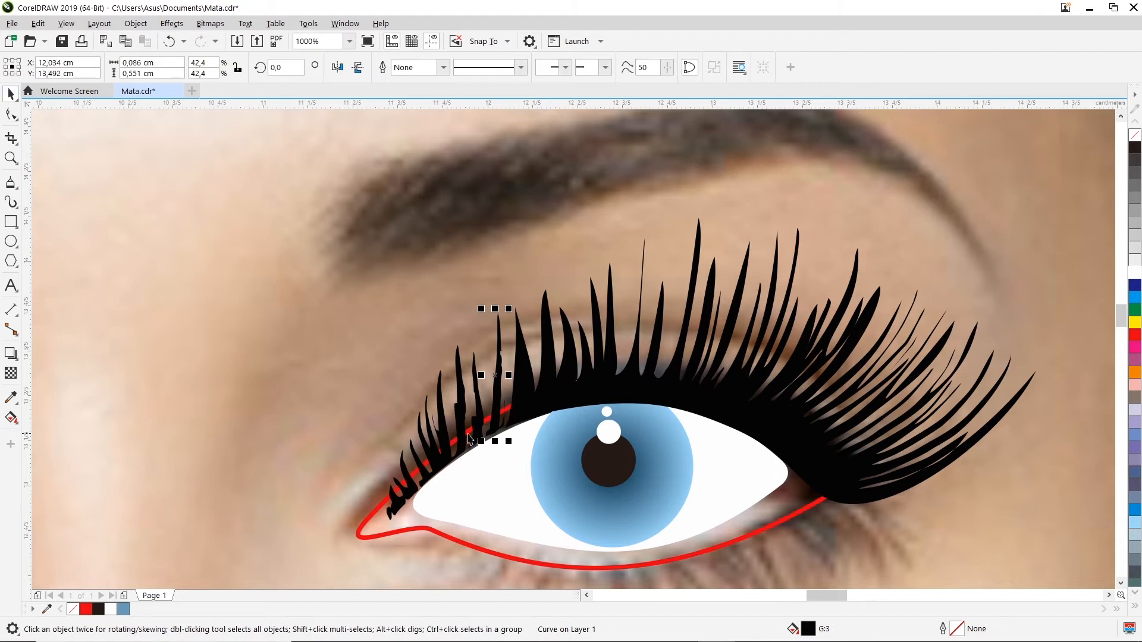
scroll(481, 422, "up", 2)
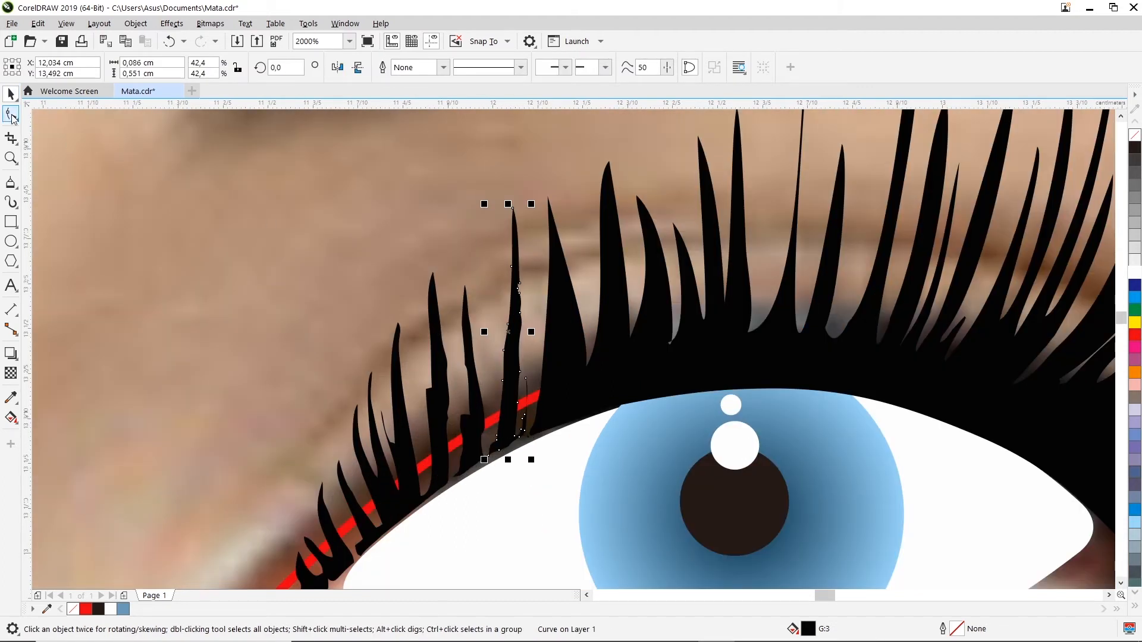
left_click(12, 114)
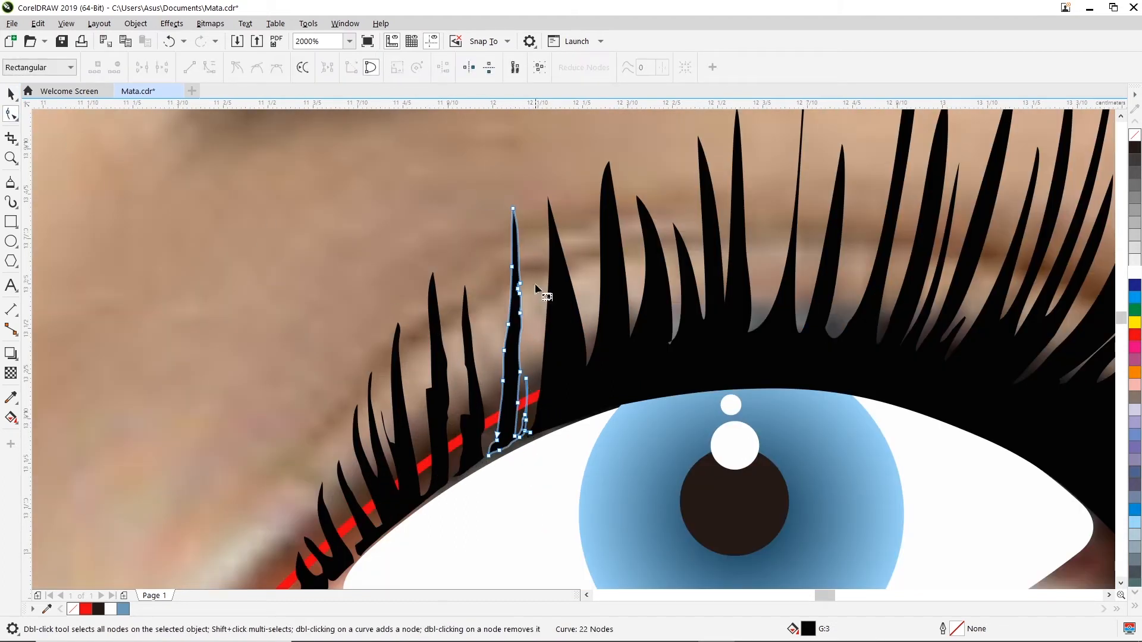
left_click_drag(528, 242, 491, 415)
key("Delete")
double_click(530, 433)
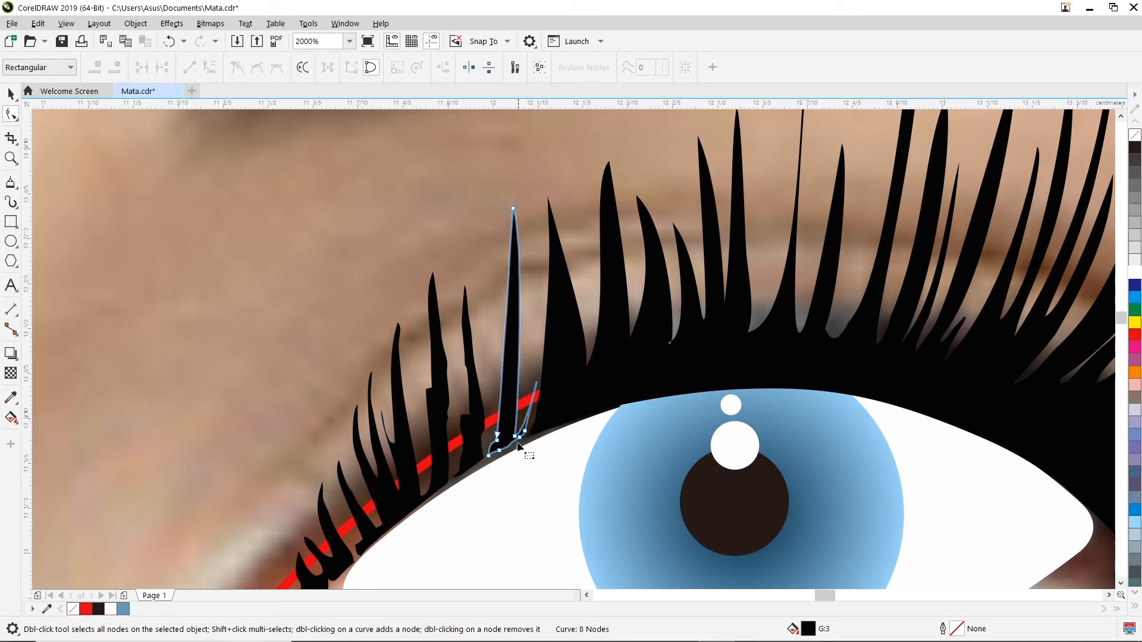
- Raise the node beside the single lash and extend its base into the neighbouring pair, tapering the lash and covering the red outline
left_click_drag(515, 442, 542, 359)
left_click_drag(526, 431, 597, 413)
left_click(549, 353)
left_click_drag(586, 348, 536, 375)
left_click(536, 463)
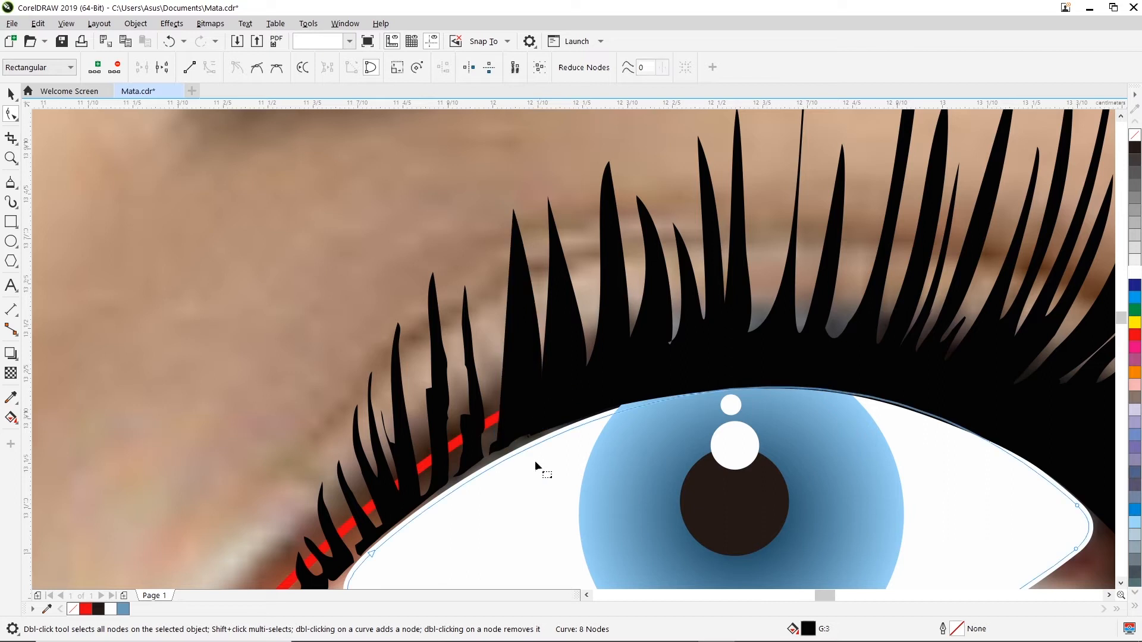
- Delete the surplus nodes along both sides of the next shorter lash towards the inner corner
left_click(469, 461)
left_click_drag(491, 304, 446, 448)
key("Delete")
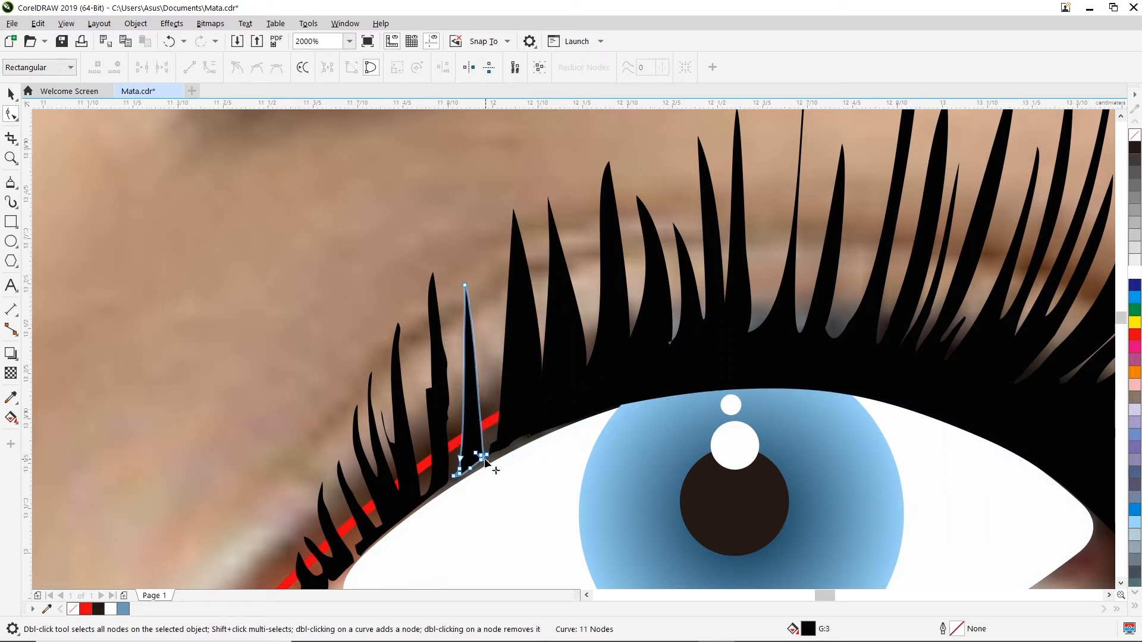
- Move the smoothed shorter lash closer to the reshaped single lash beside it
key("space")
left_click_drag(472, 412, 487, 403)
left_click(527, 474)
left_click(522, 430)
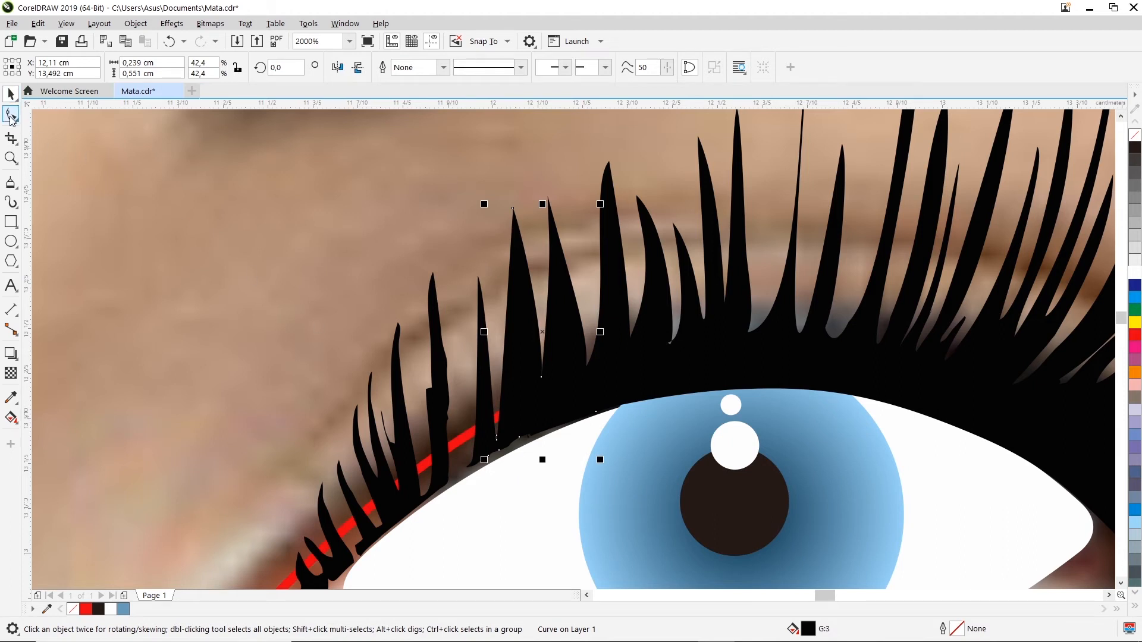
- Delete the surplus nodes along both sides of the tallest lash in the inner-corner lash cluster
left_click(425, 398)
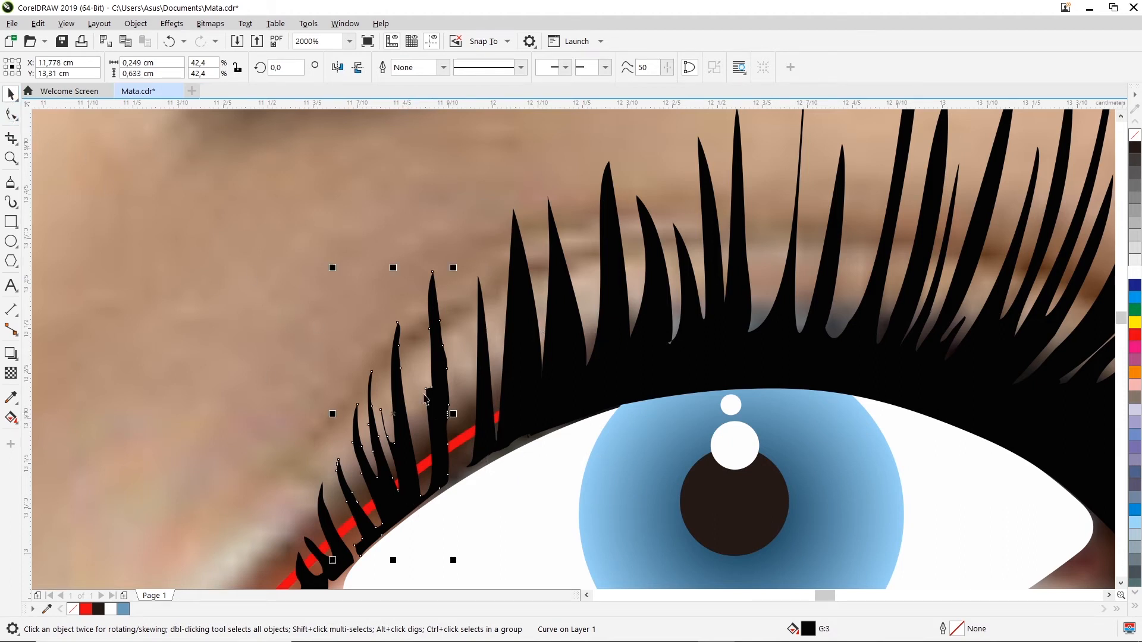
left_click(15, 121)
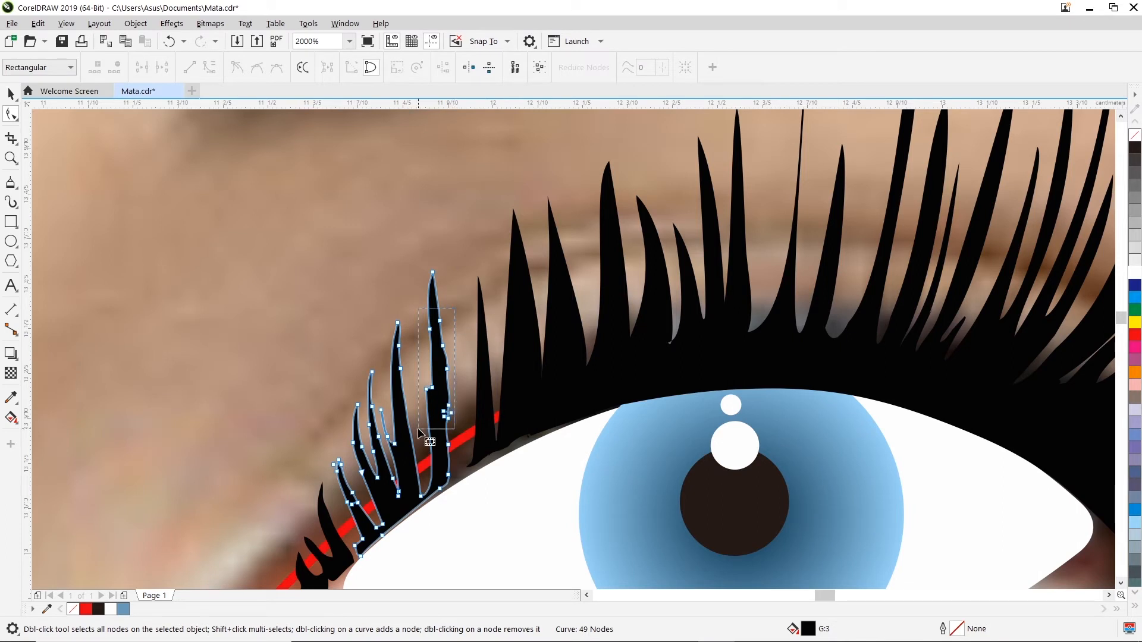
key("Delete")
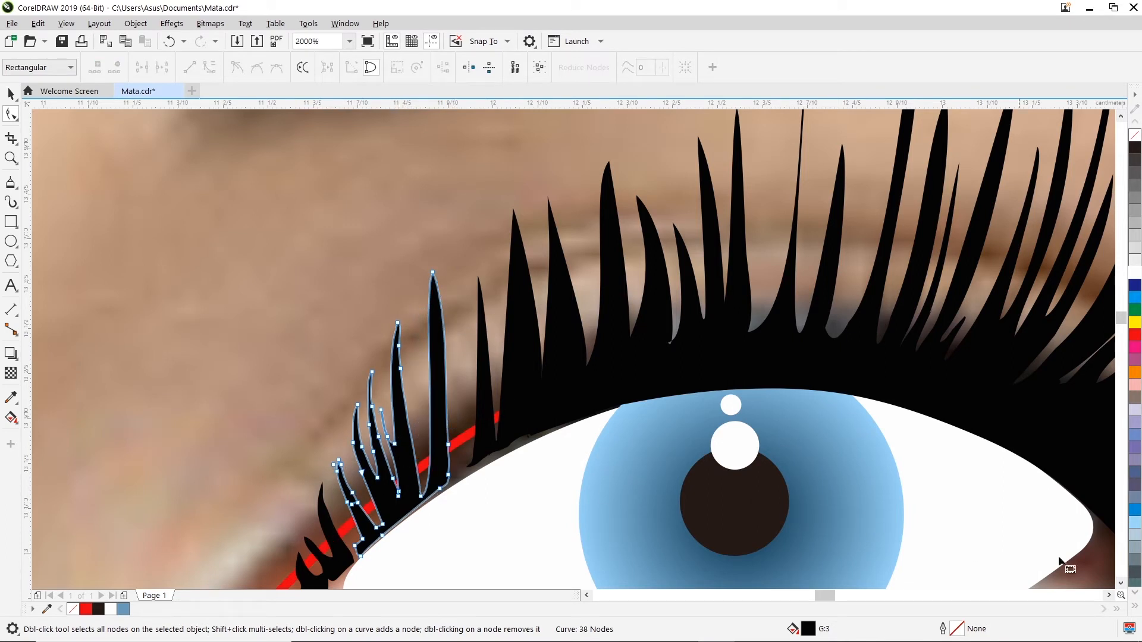
- Delete the surplus nodes from the cluster's two tallest lashes and remove the small spur lash beside the second tallest
scroll(1124, 587, "down", 3)
left_click(350, 423)
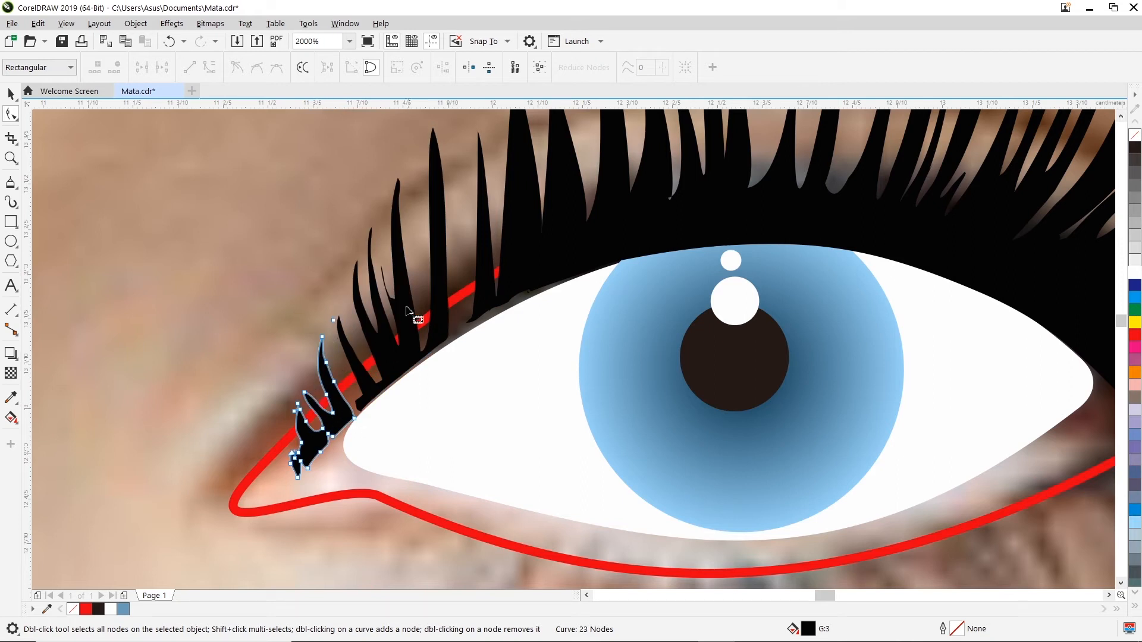
left_click(381, 291)
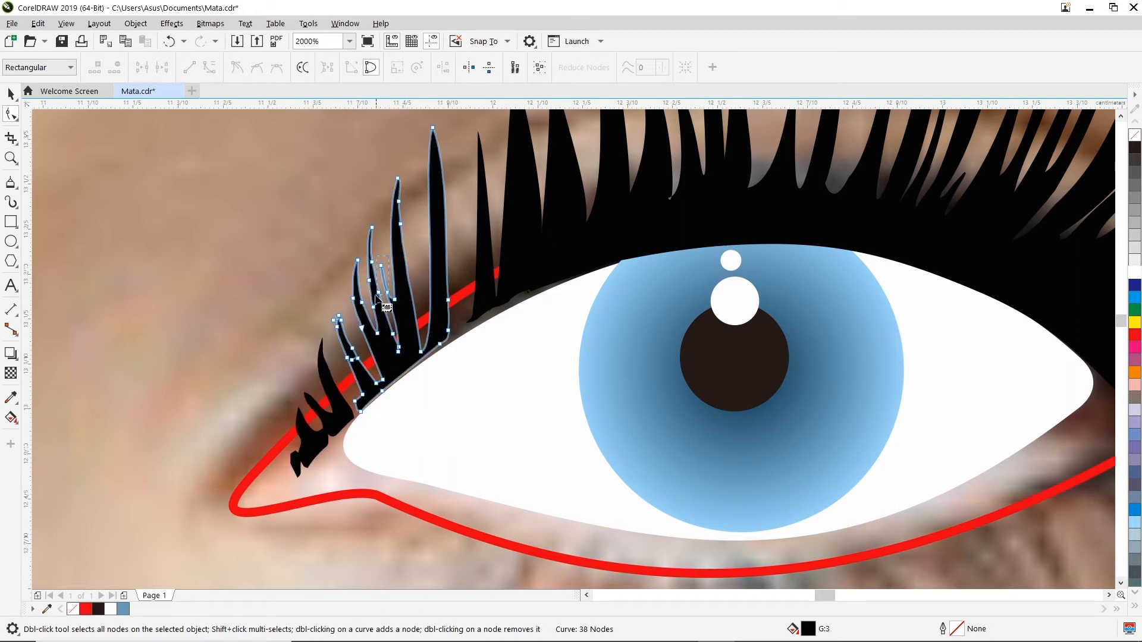
left_click_drag(371, 301, 370, 302)
key("Delete")
left_click_drag(407, 197, 380, 253)
key("Delete")
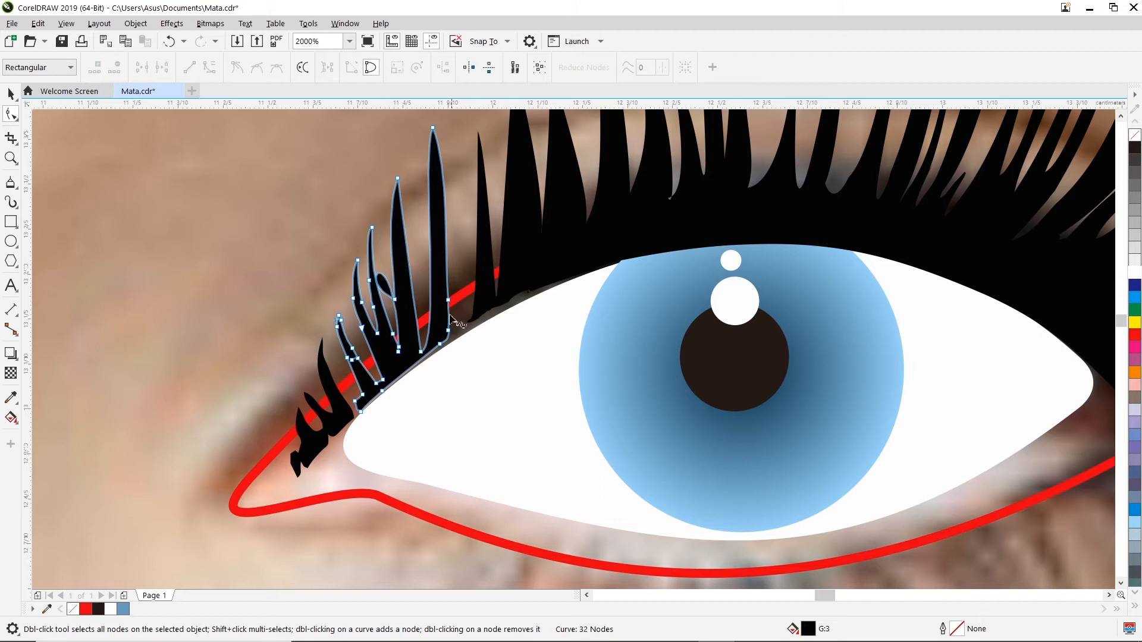
left_click_drag(457, 286, 440, 315)
key("Delete")
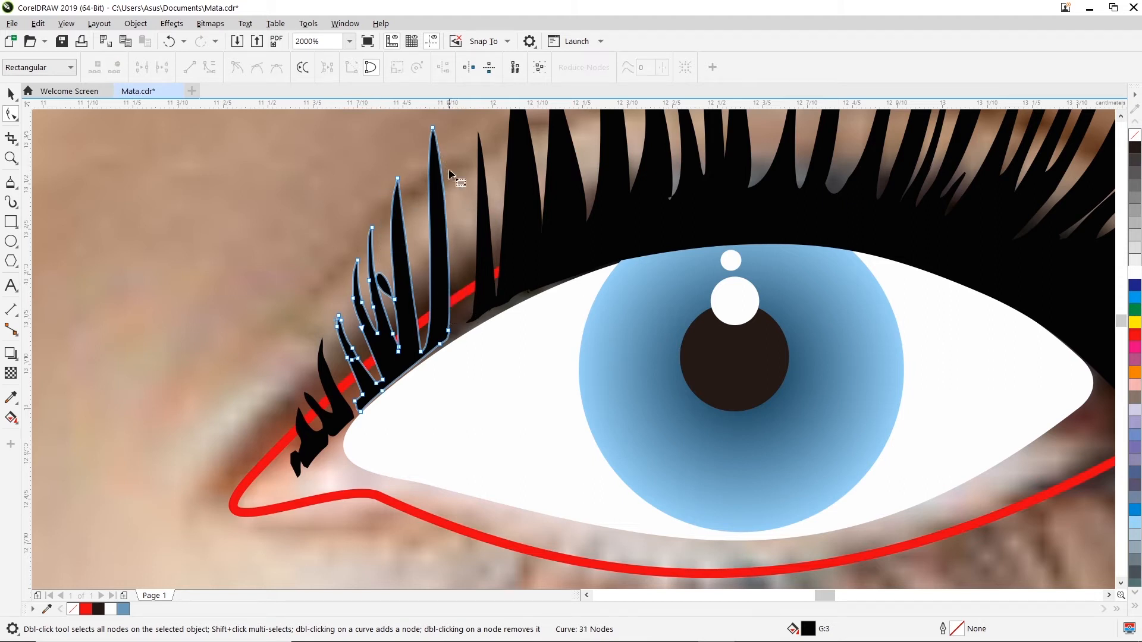
left_click(396, 300)
key("Delete")
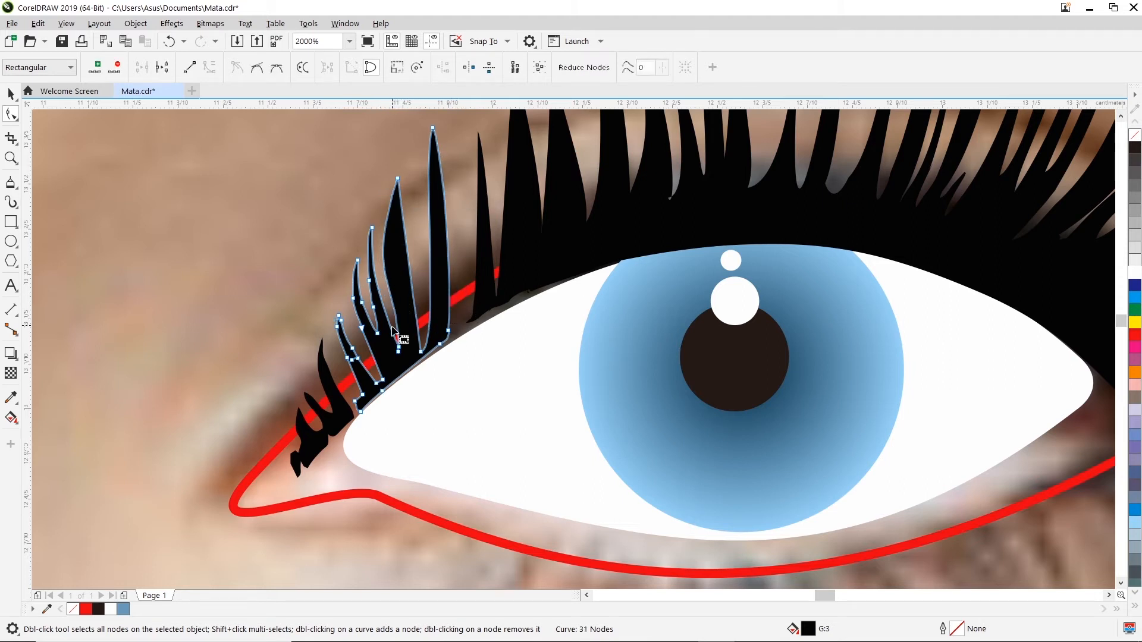
- Slim the cluster's second-tallest lash by reshaping its side and delete the surplus nodes on the next shorter lash
left_click(398, 180)
left_click(368, 280)
left_click(398, 178)
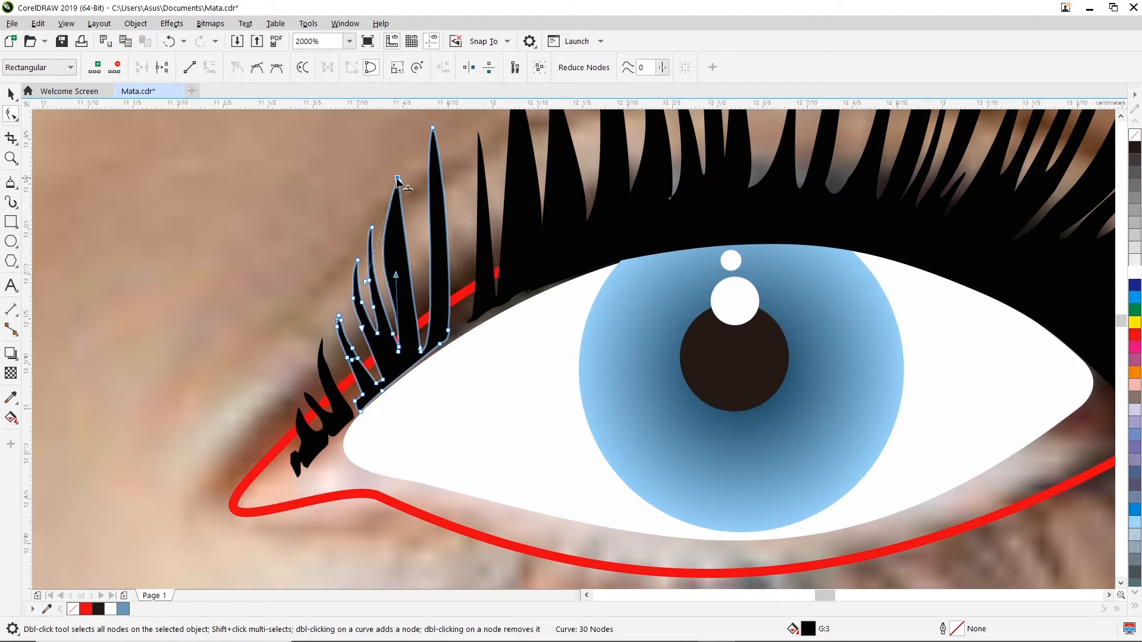
left_click_drag(367, 285, 407, 264)
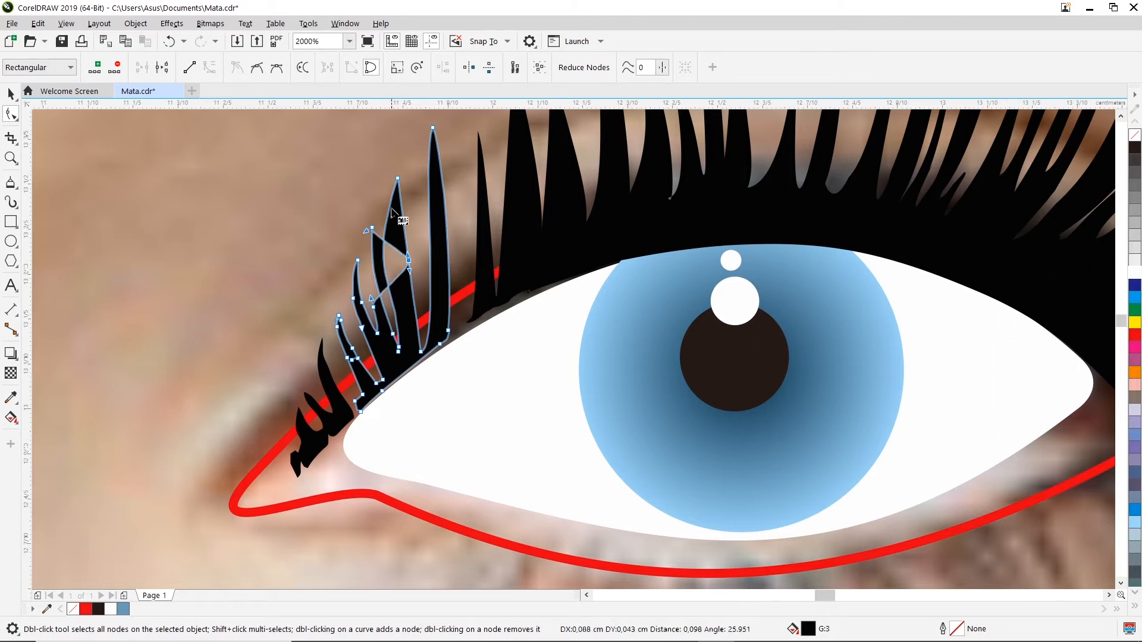
key("ctrl+z")
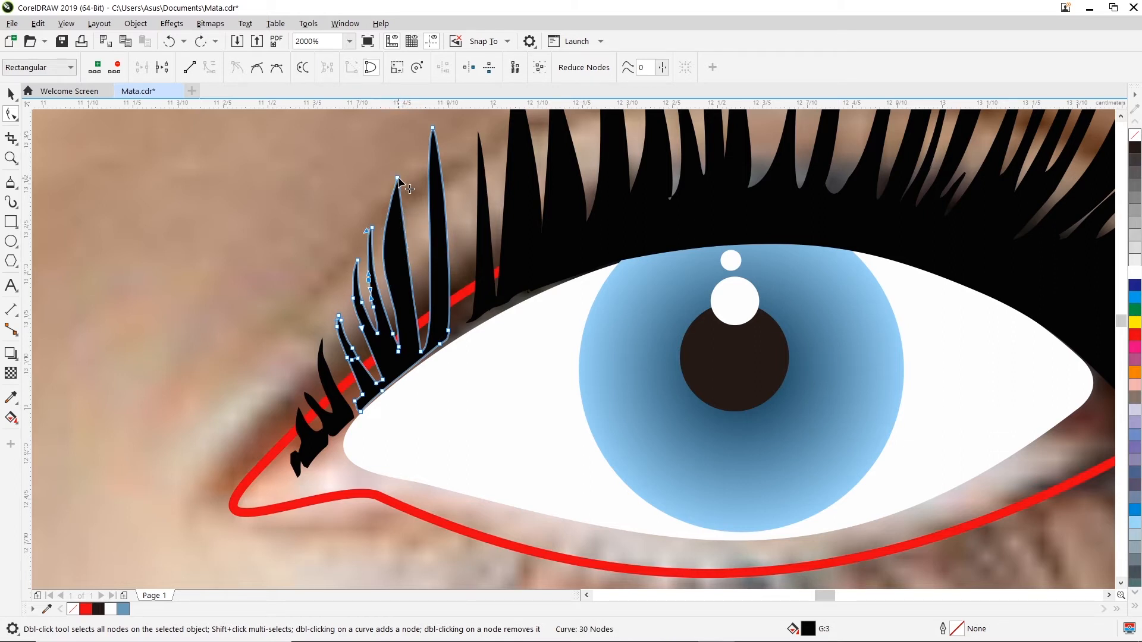
left_click_drag(369, 285, 397, 321)
key("Delete")
- Delete the surplus nodes along the two shortest lashes of the cluster
left_click(358, 262)
left_click_drag(364, 270, 360, 298)
left_click(363, 356)
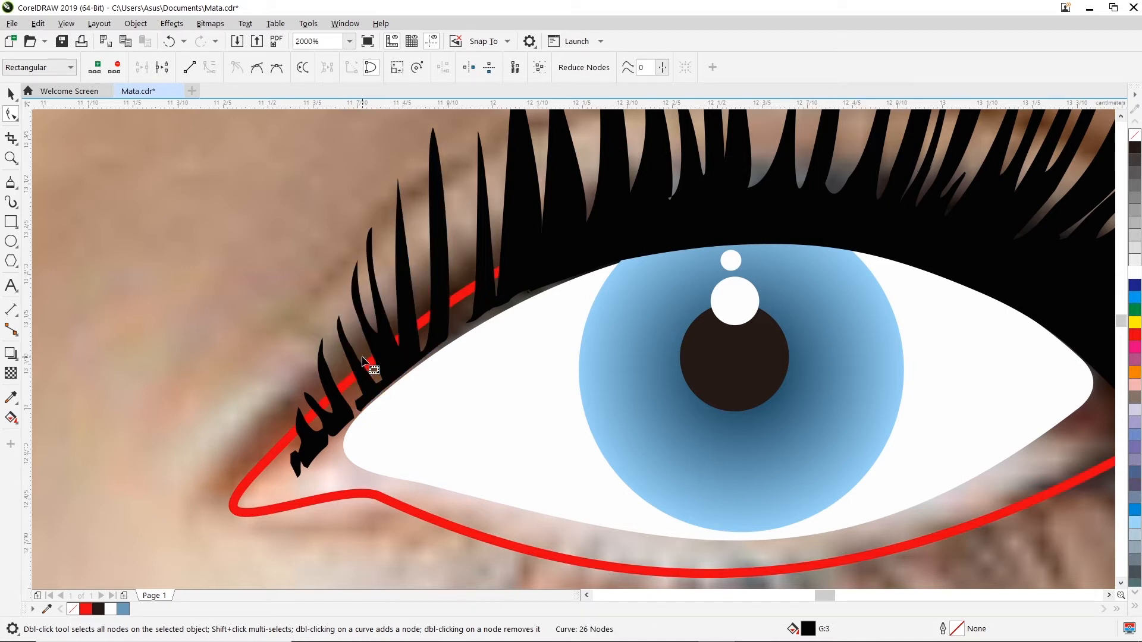
left_click(354, 367)
left_click_drag(359, 338, 347, 373)
key("Delete")
left_click_drag(343, 333, 354, 335)
key("Delete")
left_click(362, 328)
key("Delete")
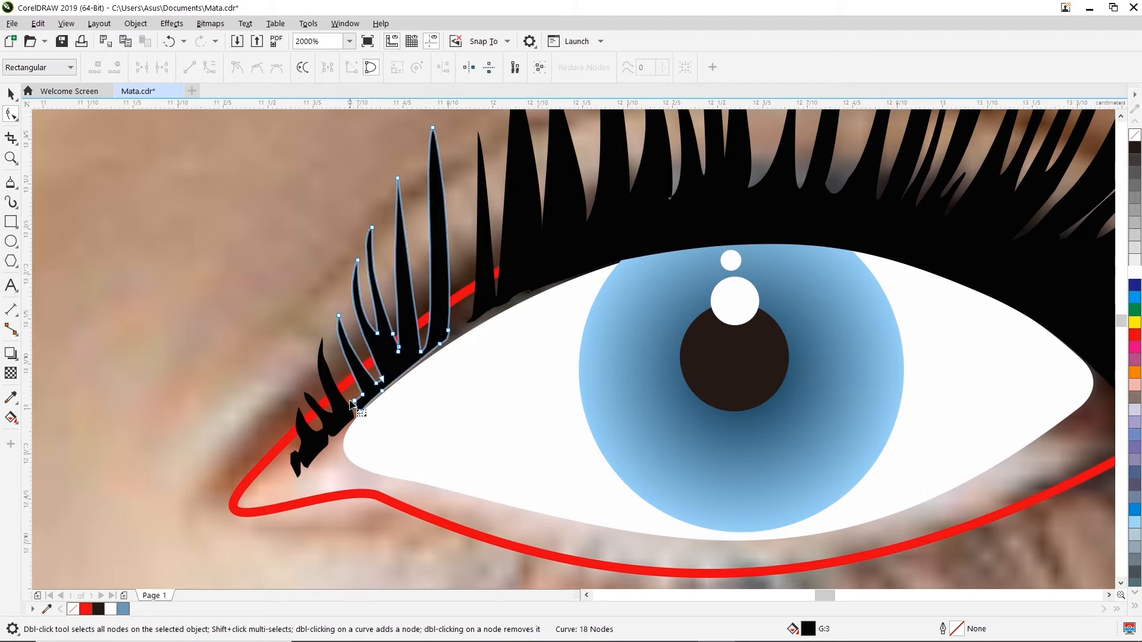
left_click(332, 428)
key("space")
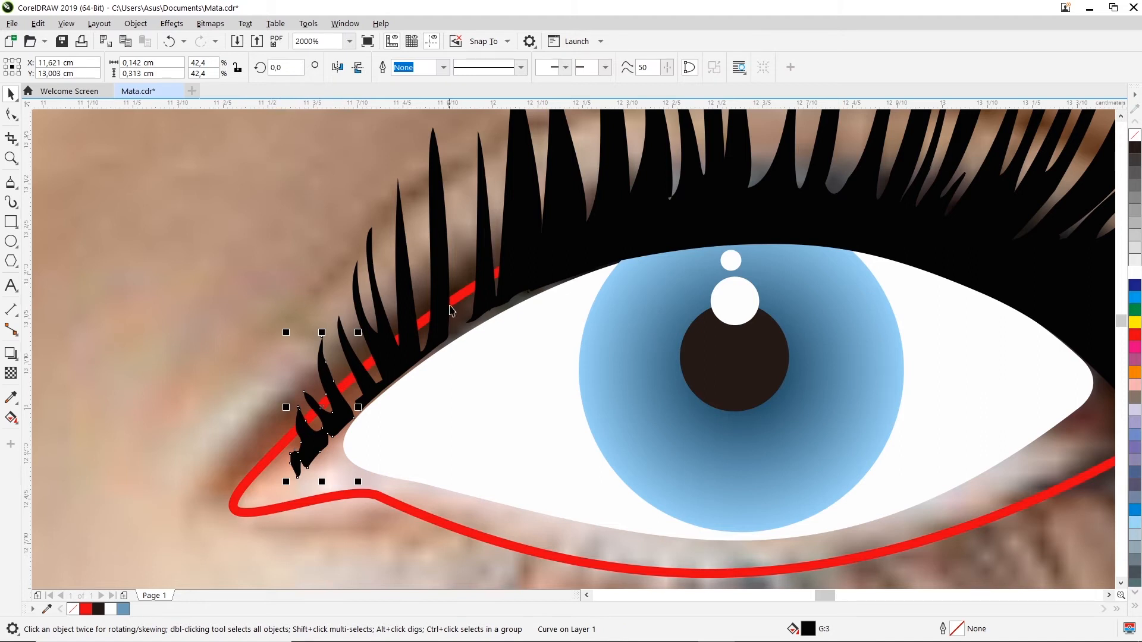
key("space")
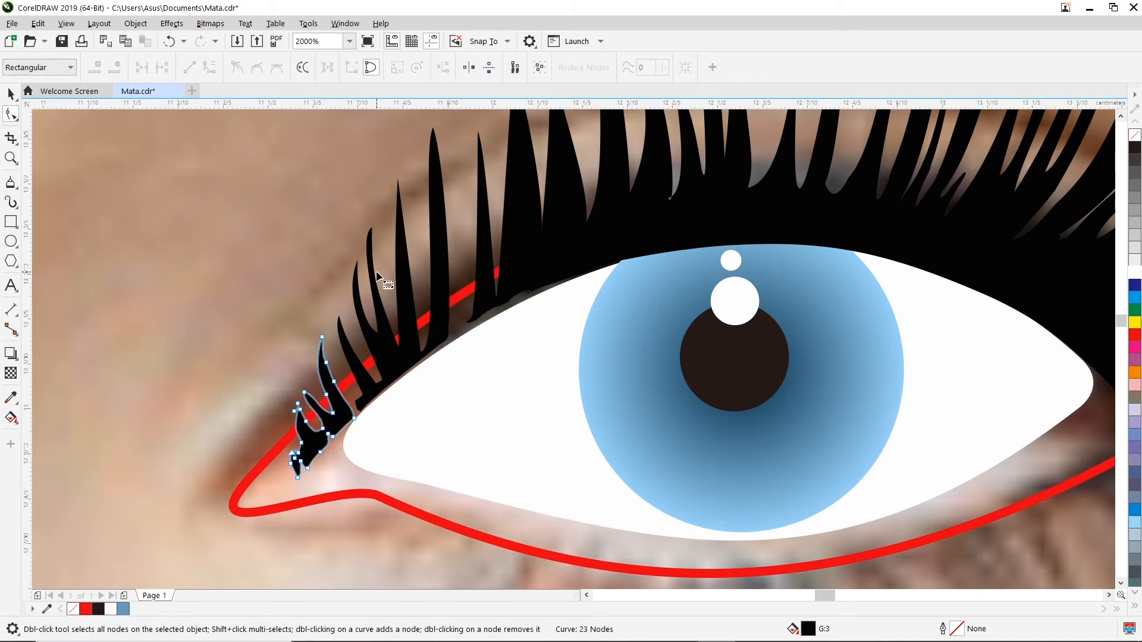
- Add a node low on the single lash's side and pull it outward over the red outline into the neighbouring lash pair
left_click(496, 279)
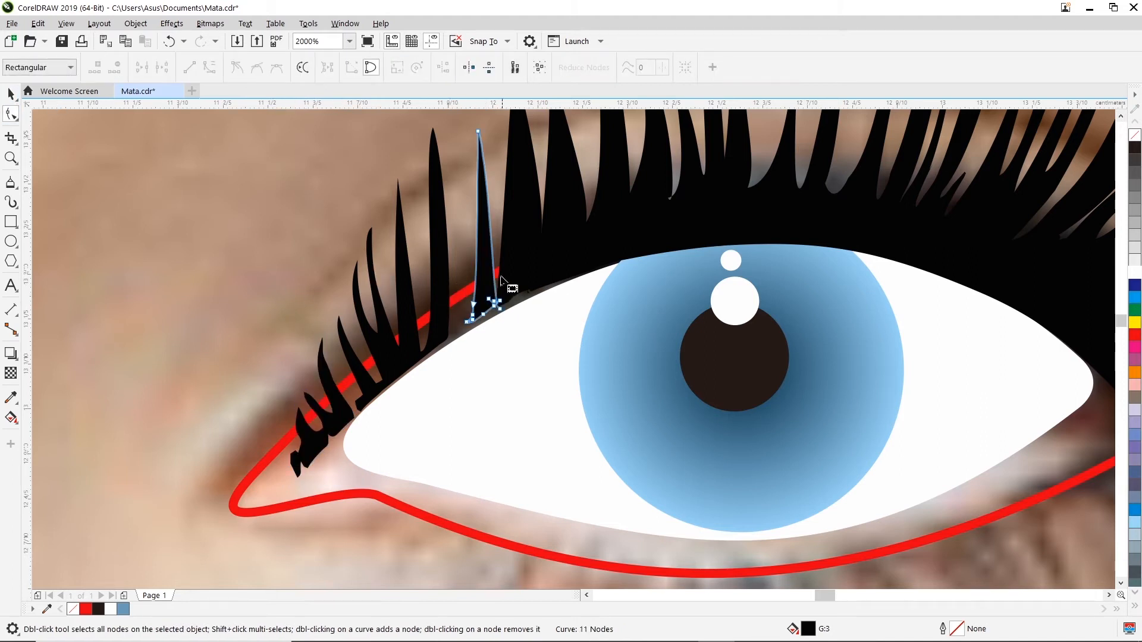
double_click(493, 268)
mouse_move(495, 288)
left_mouse_down()
mouse_move(526, 257)
mouse_move(504, 276)
left_mouse_up()
key("ctrl+z")
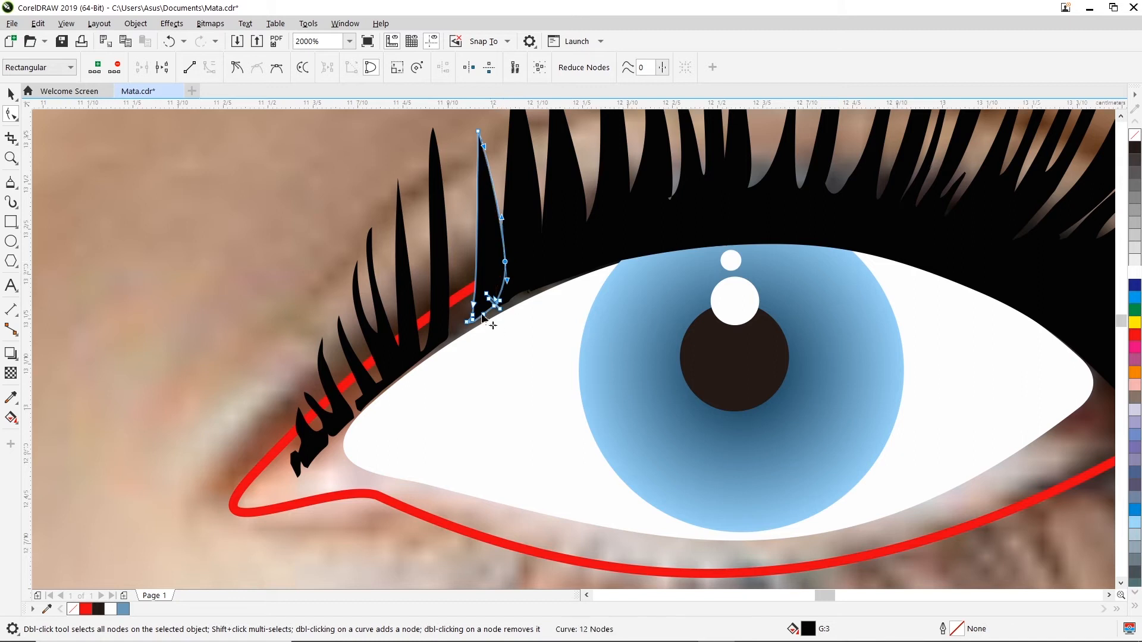
- Stretch the base of the cluster's tallest lash under the single lash and add a node to bow its side outward
left_click(453, 314)
left_click(440, 295)
left_click_drag(447, 333, 489, 301)
double_click(486, 260)
mouse_move(486, 261)
left_mouse_down()
mouse_move(473, 287)
mouse_move(462, 281)
mouse_move(483, 273)
left_mouse_up()
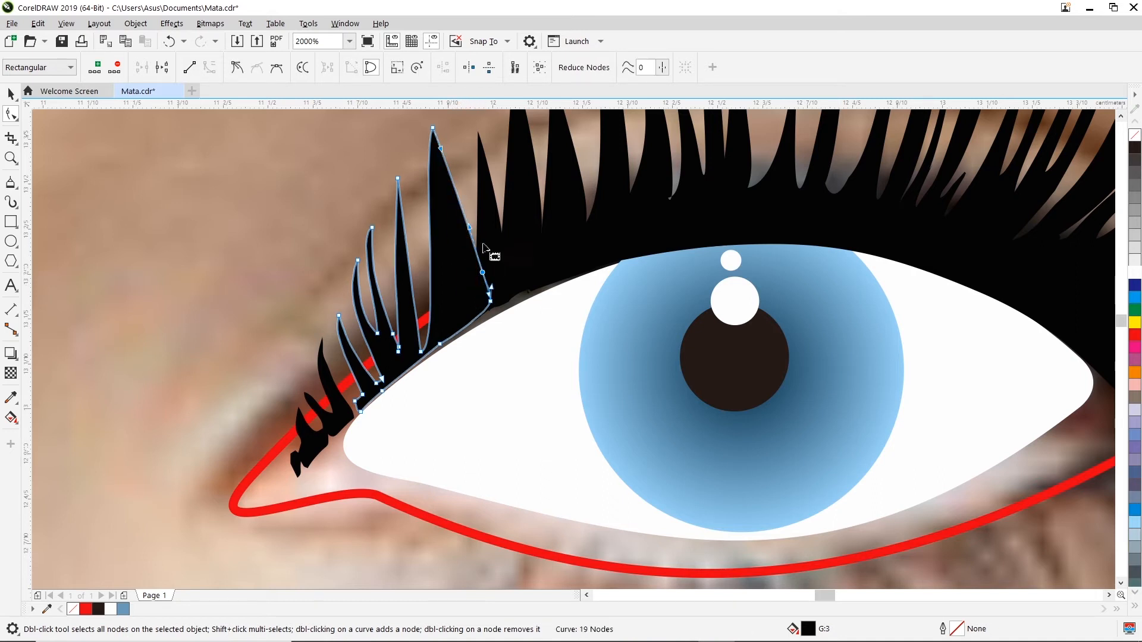
- Curve both sides of the cluster's tallest lash and raise its base nodes so the lash flares into the single lash
left_click(433, 129)
left_click_drag(469, 227, 476, 223)
left_click_drag(422, 156, 475, 263)
left_click_drag(425, 352, 493, 309)
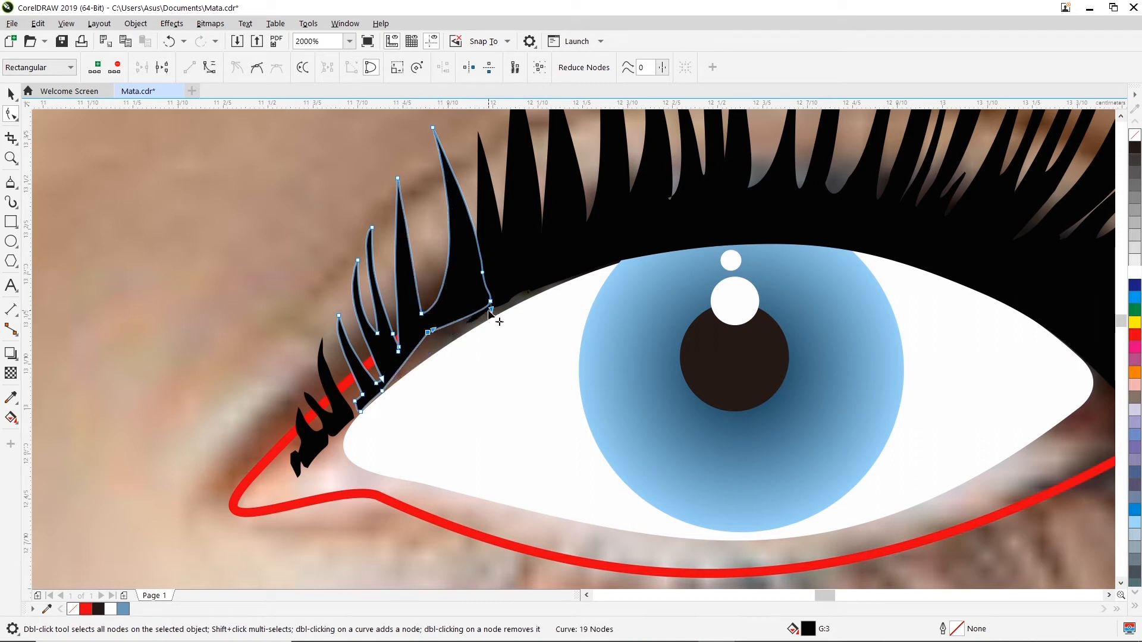
- Try to delete the ragged nodes at the base of the single lash
left_click(507, 285)
left_click(475, 320)
left_click(471, 321)
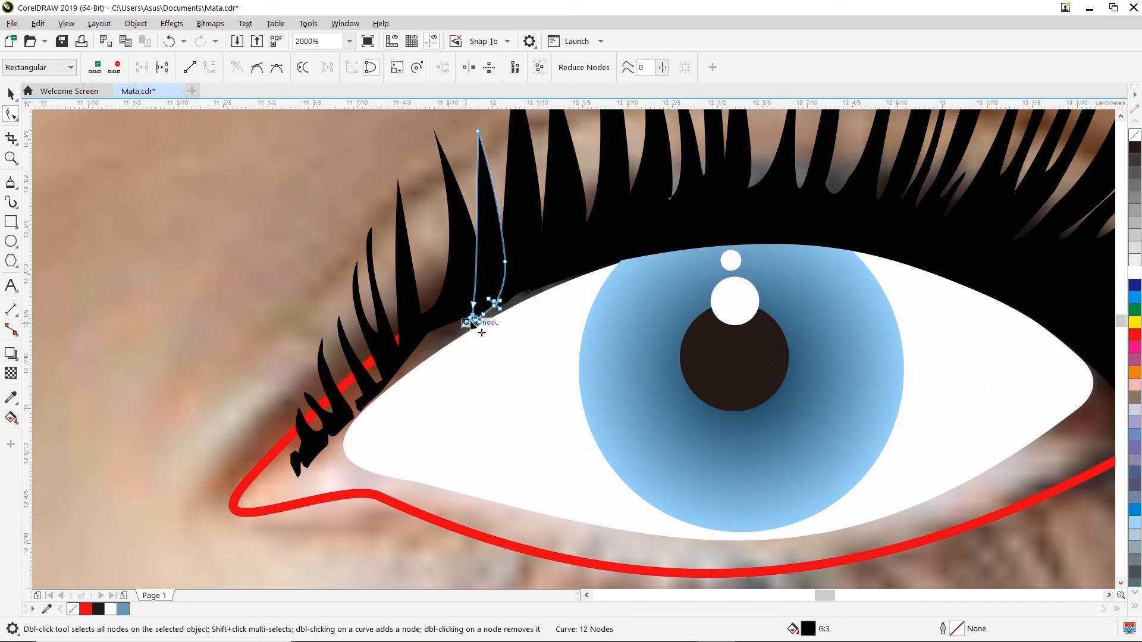
left_click_drag(458, 338, 533, 301)
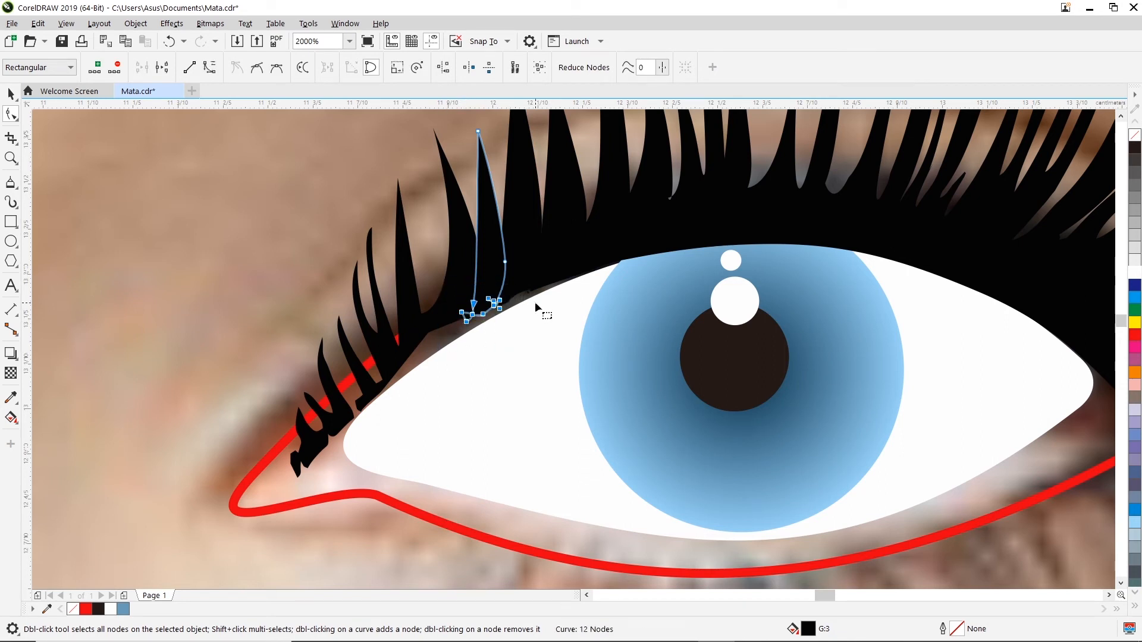
key("Delete")
left_click(543, 296)
scroll(485, 316, "up", 1)
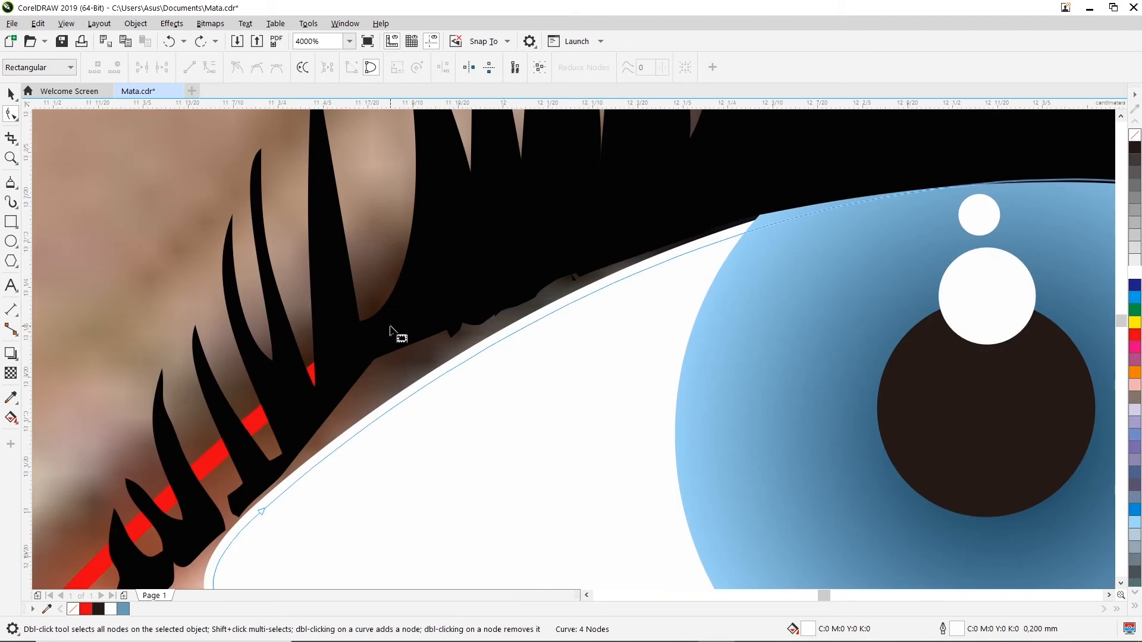
- Delete the ragged corner nodes at the base of the lash shape meeting the iris and curve its lower edge along the eye
left_click(583, 267)
left_click(576, 284)
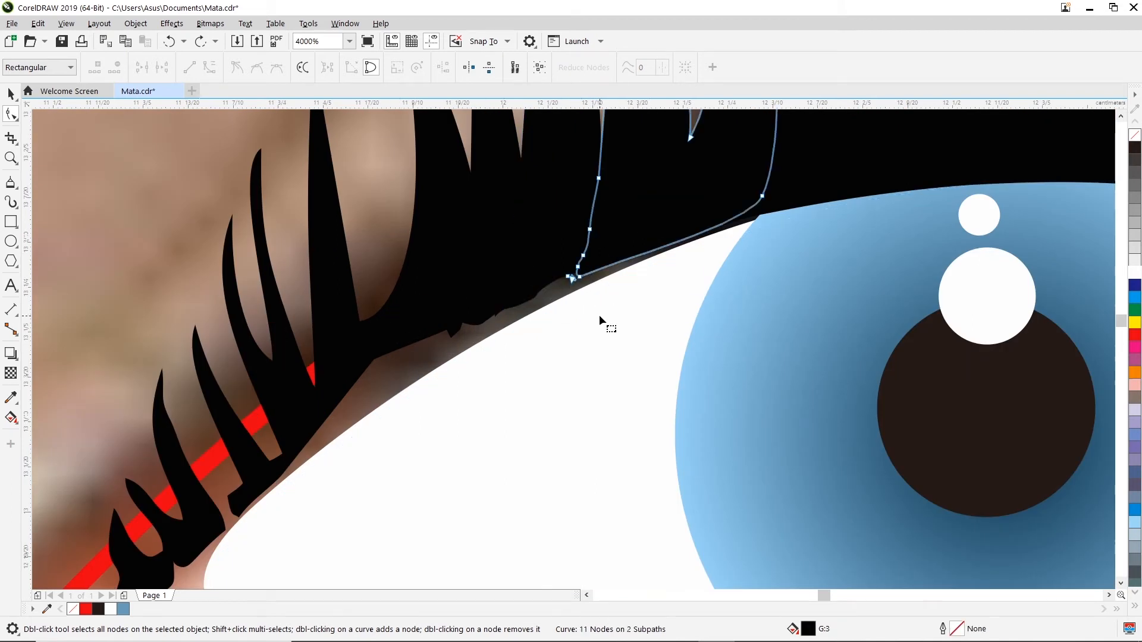
left_click_drag(601, 247, 551, 356)
key("Delete")
left_click_drag(551, 395, 677, 225)
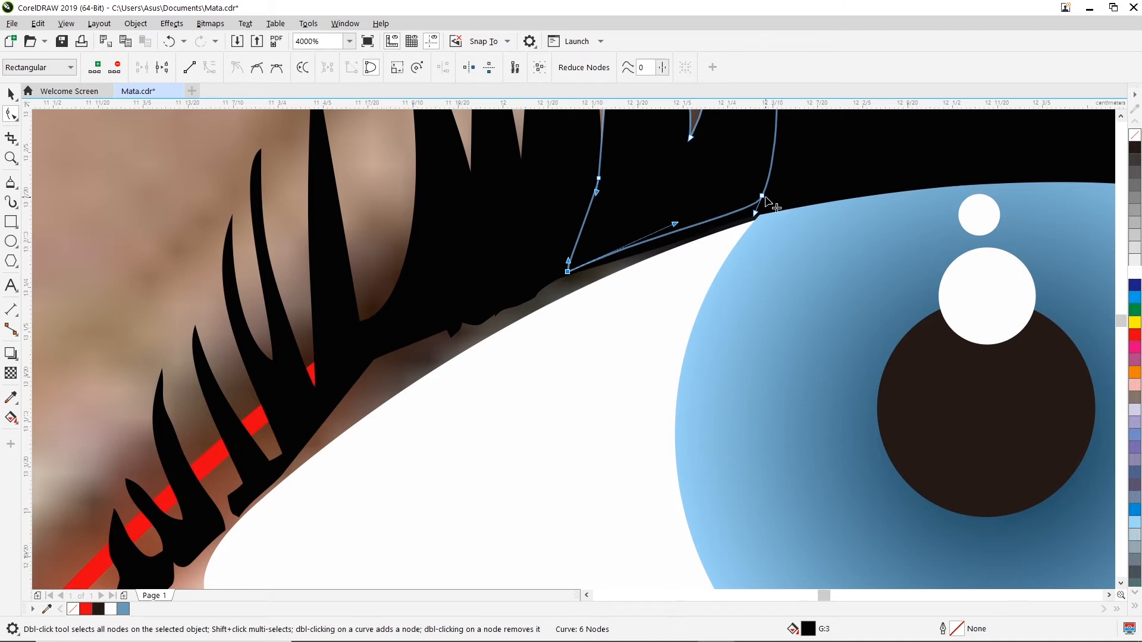
left_click_drag(765, 197, 765, 208)
left_click(617, 212)
- Delete the surplus nodes around the base of the single lash
left_click(500, 283)
double_click(441, 319)
double_click(461, 324)
left_click_drag(452, 339, 531, 289)
key("Delete")
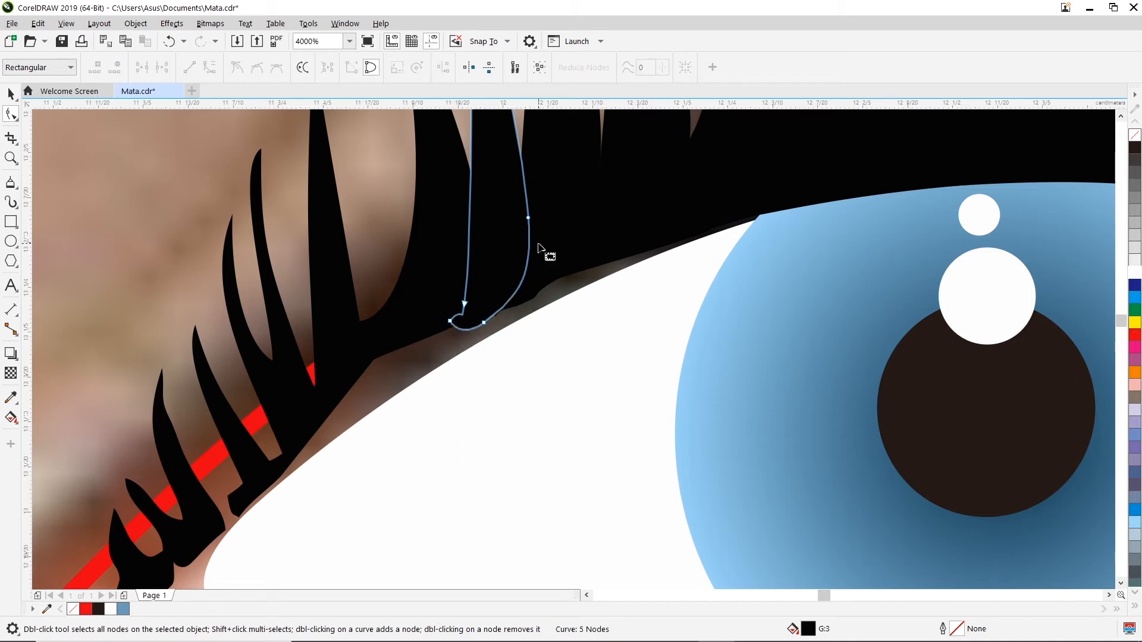
- Widen the single lash's base with a new side node, remove its leftover bottom nodes and flatten its lower edge
left_click(520, 282)
left_click(481, 285)
double_click(524, 274)
left_click_drag(524, 274, 544, 276)
double_click(484, 323)
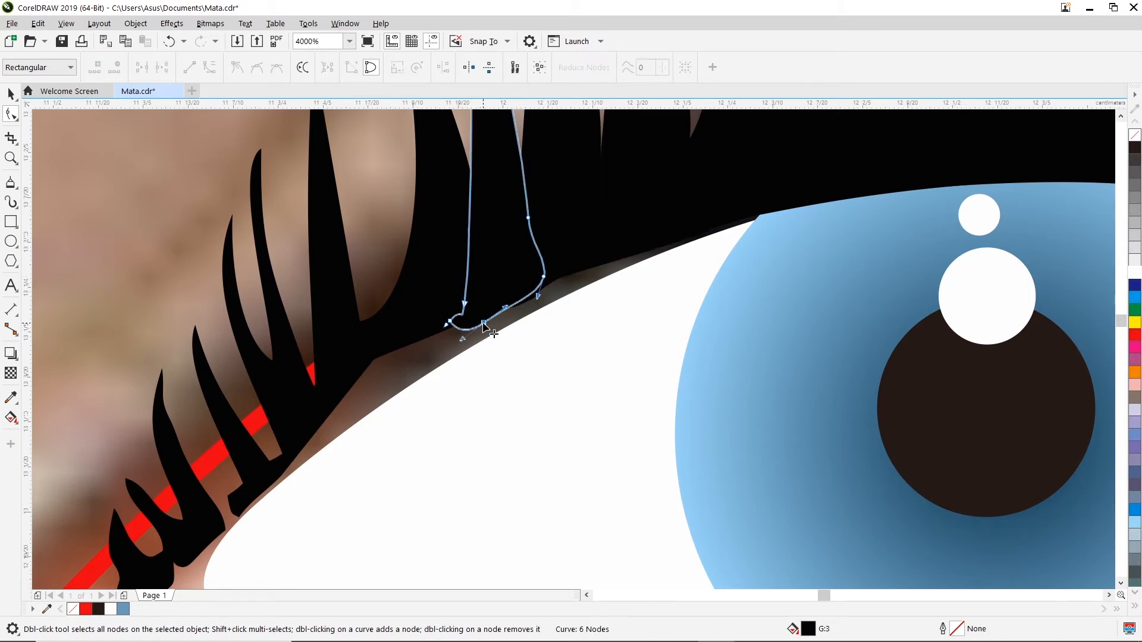
double_click(449, 322)
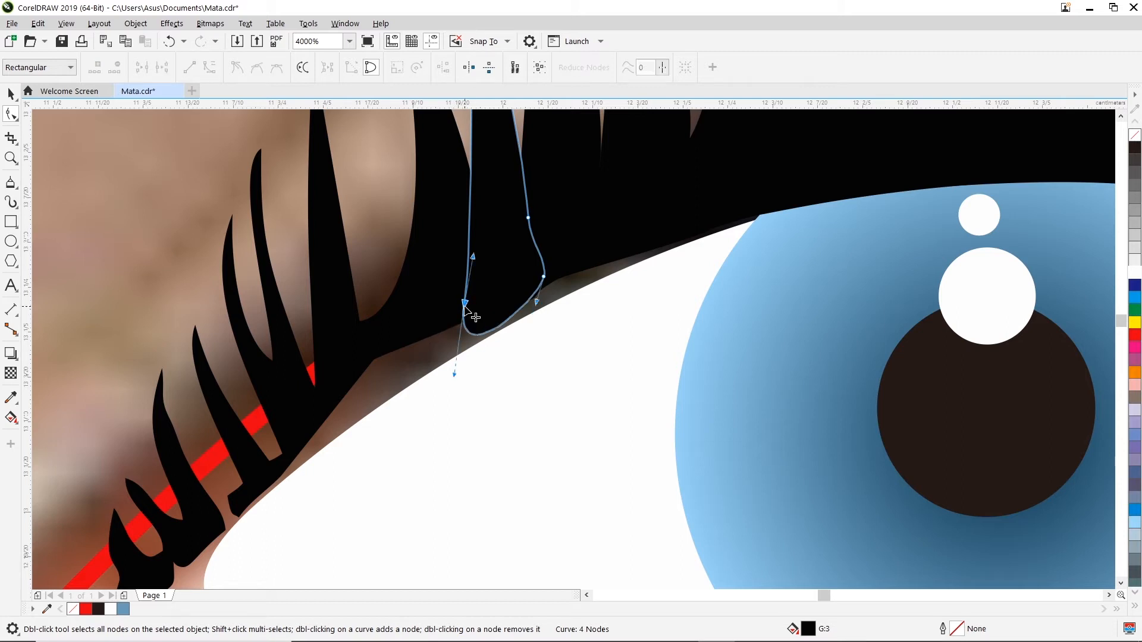
left_click_drag(453, 376, 505, 301)
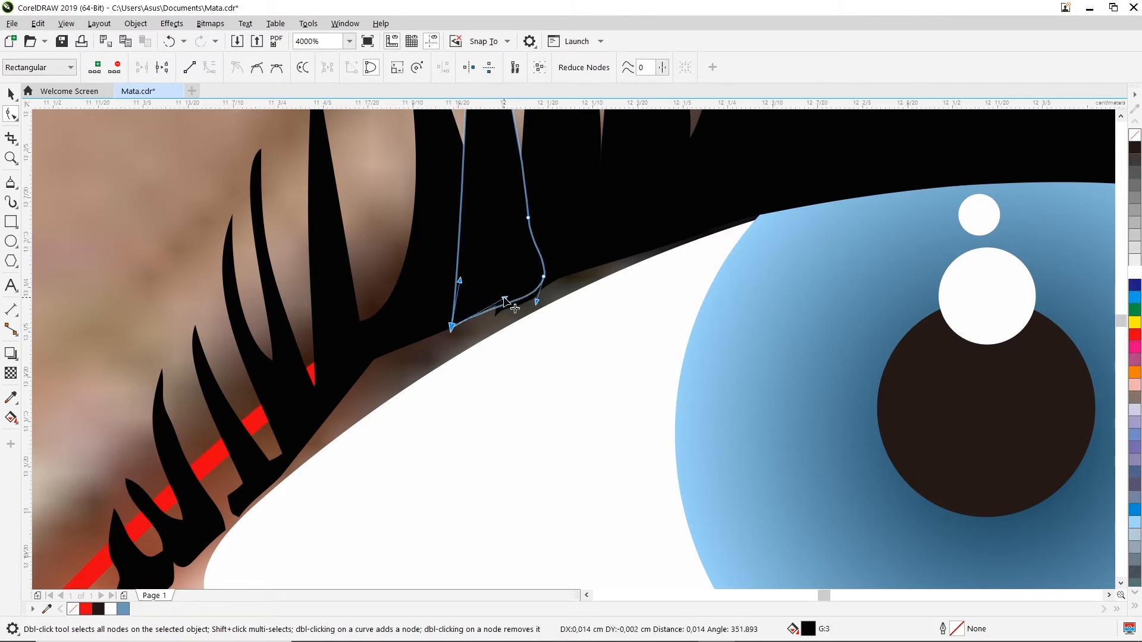
- Delete the surplus base nodes of the lash pair beside the single lash and smooth its lower edge above the eye white
left_click(527, 313)
left_click(523, 297)
left_click(544, 300)
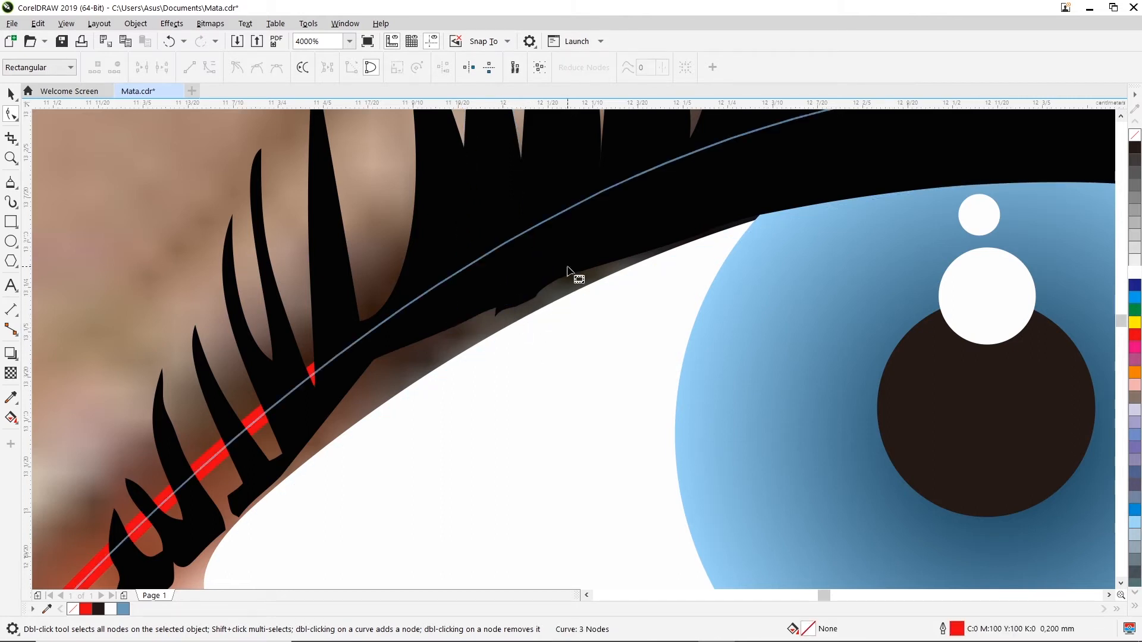
left_click(556, 272)
left_click_drag(511, 325, 590, 288)
key("Delete")
left_click_drag(512, 276, 518, 246)
left_click_drag(557, 280, 558, 267)
left_click(533, 335)
scroll(325, 424, "down", 1)
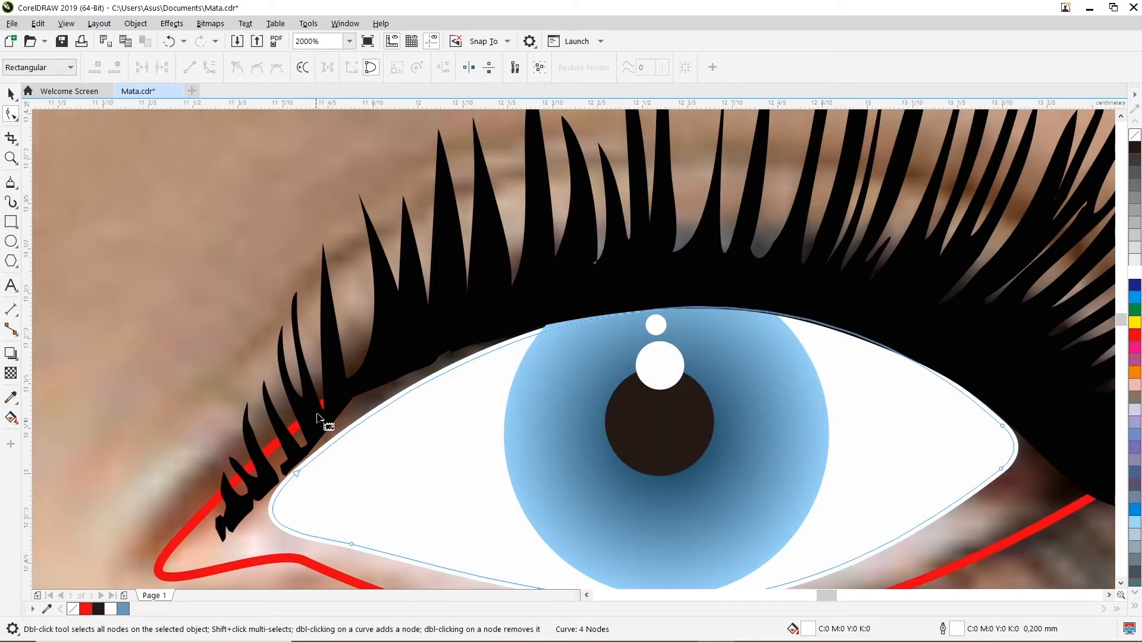
- Raise the gap between the cluster's two shortest lashes above the red outline and remove the extra node in it
scroll(292, 479, "up", 1)
left_click(9, 94)
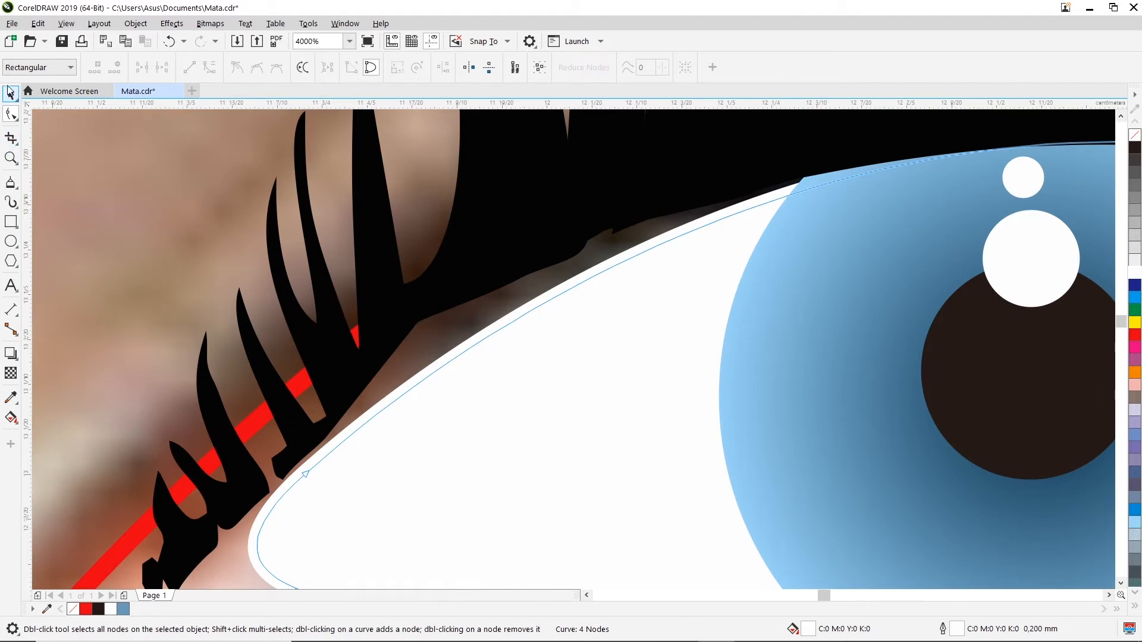
left_click(331, 366)
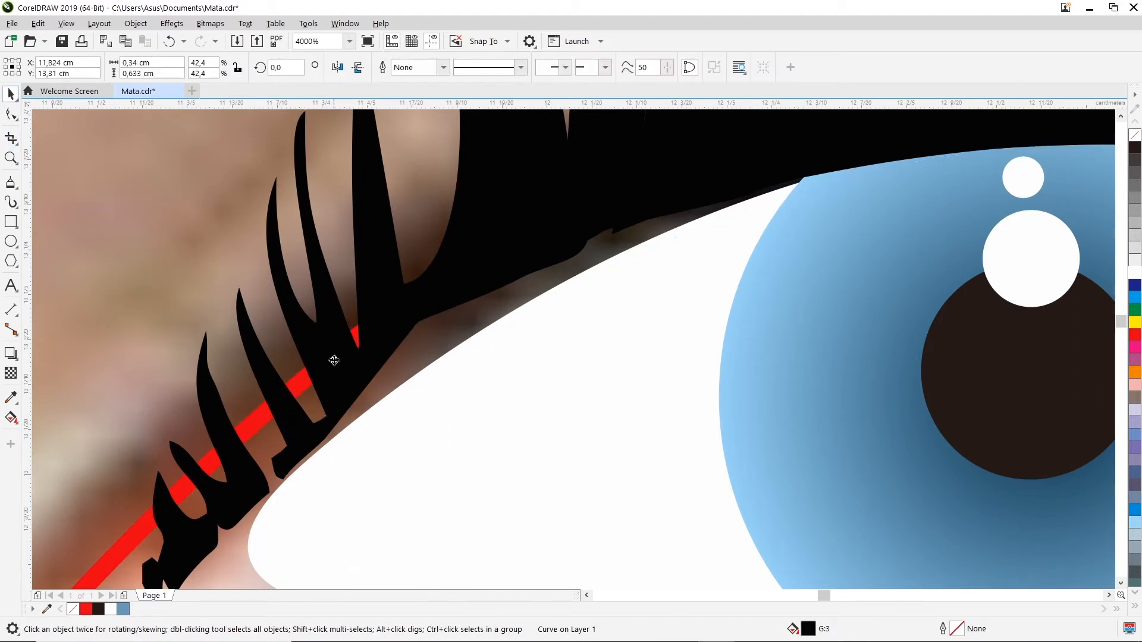
left_click_drag(321, 336, 358, 393)
left_click(15, 114)
left_click_drag(315, 424, 285, 379)
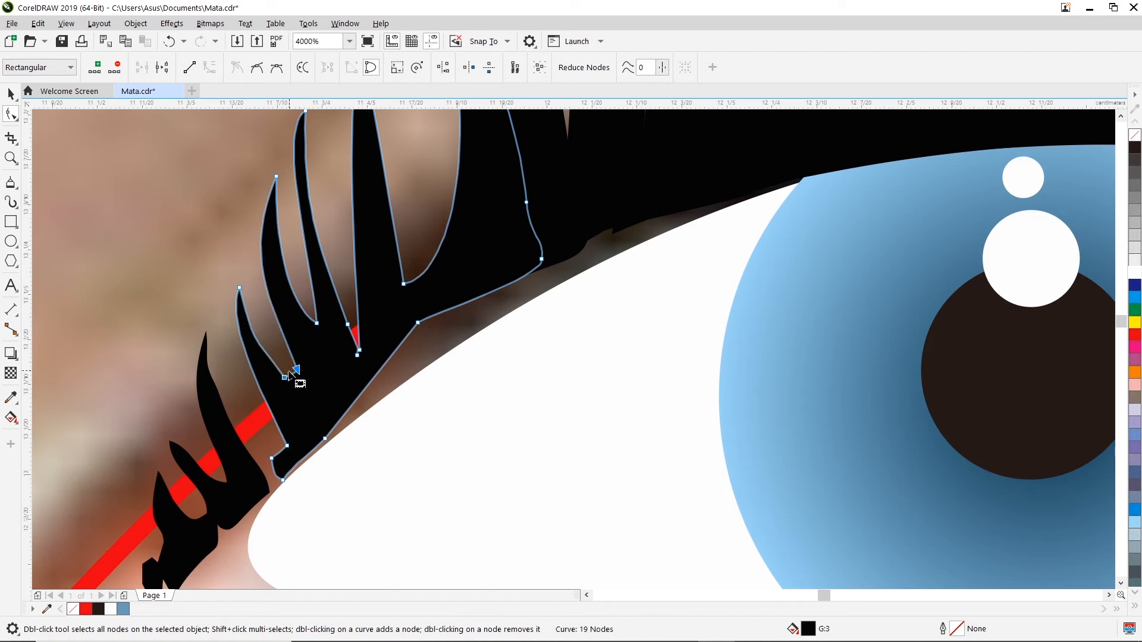
key("ctrl+z")
left_click(307, 359)
double_click(296, 369)
left_click_drag(286, 377, 284, 369)
- Raise the gap before the cluster's second-tallest lash above the red outline and delete its extra bottom nodes to round it
left_click_drag(348, 326, 343, 309)
left_click_drag(360, 350, 361, 282)
double_click(358, 349)
double_click(361, 281)
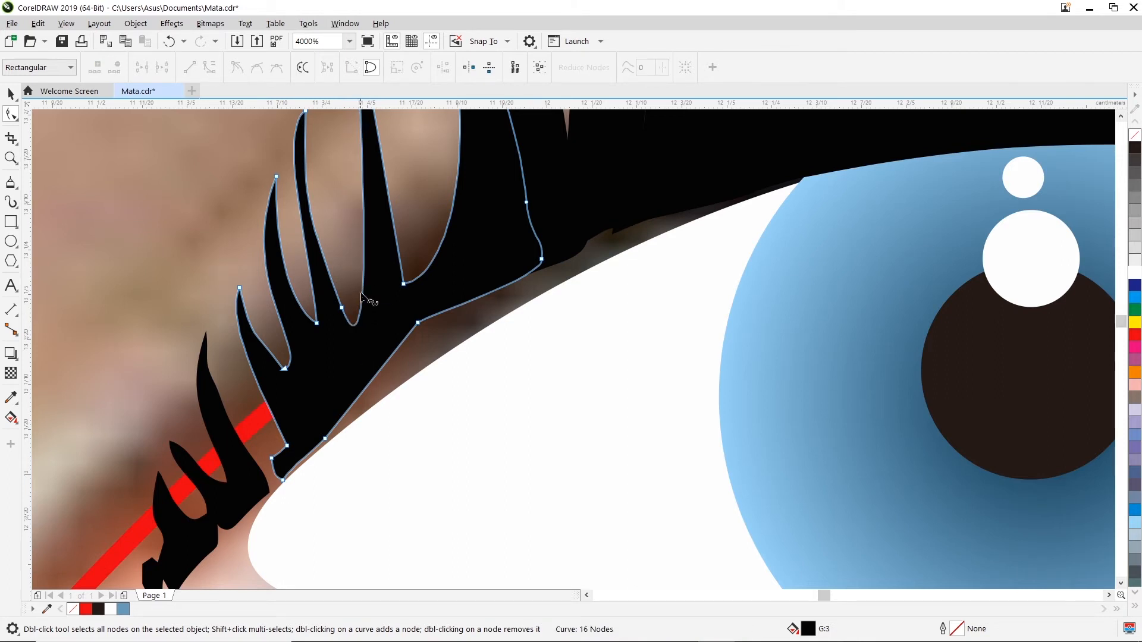
- Reshape the bulging side of the cluster's middle lash into a slender curve ending in a sharp tip
scroll(361, 283, "down", 4)
scroll(351, 208, "up", 4)
left_click(369, 216)
left_click_drag(336, 237, 344, 330)
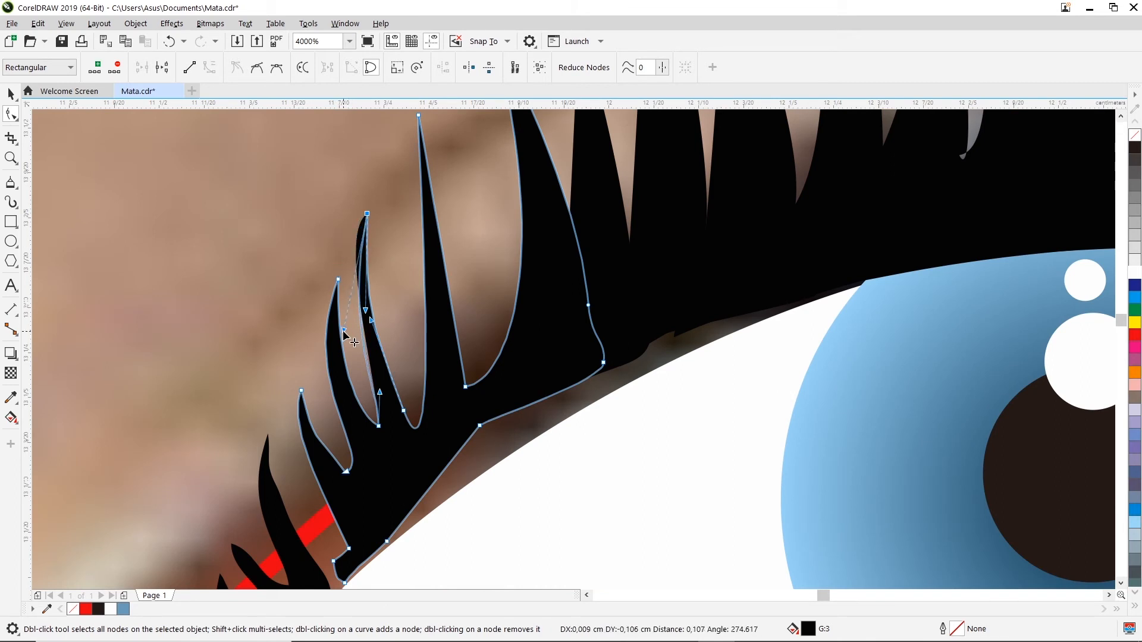
left_click(406, 222)
- Add a node to the second-tallest lash's side, pull it outward to thicken the lash and make the gap beside it shallower
left_click(419, 122)
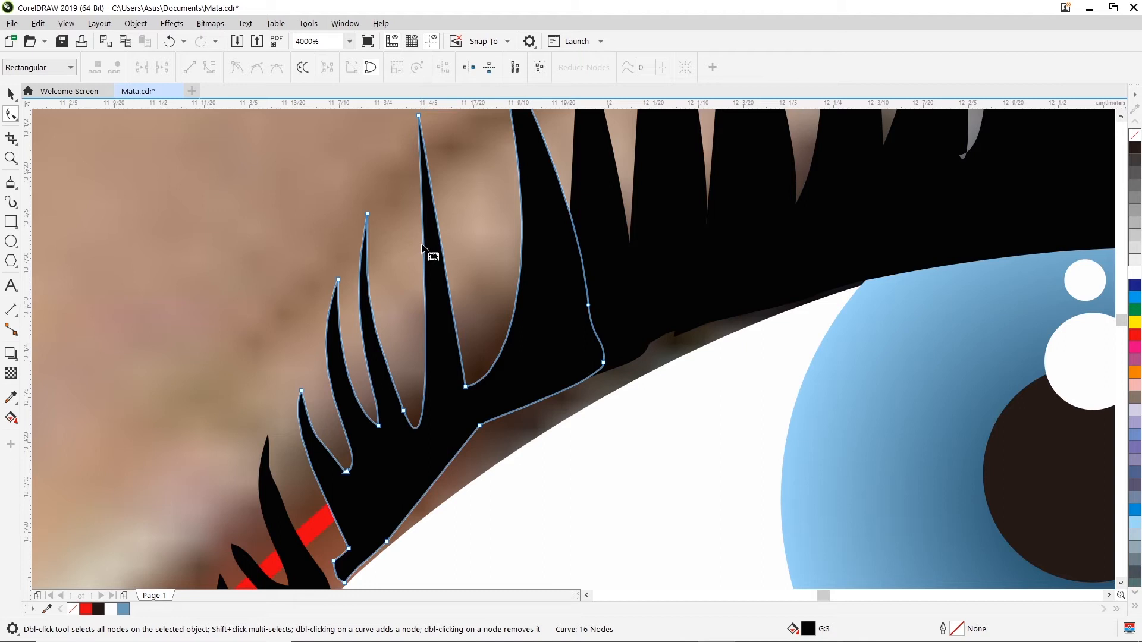
double_click(423, 262)
left_click_drag(423, 263, 412, 268)
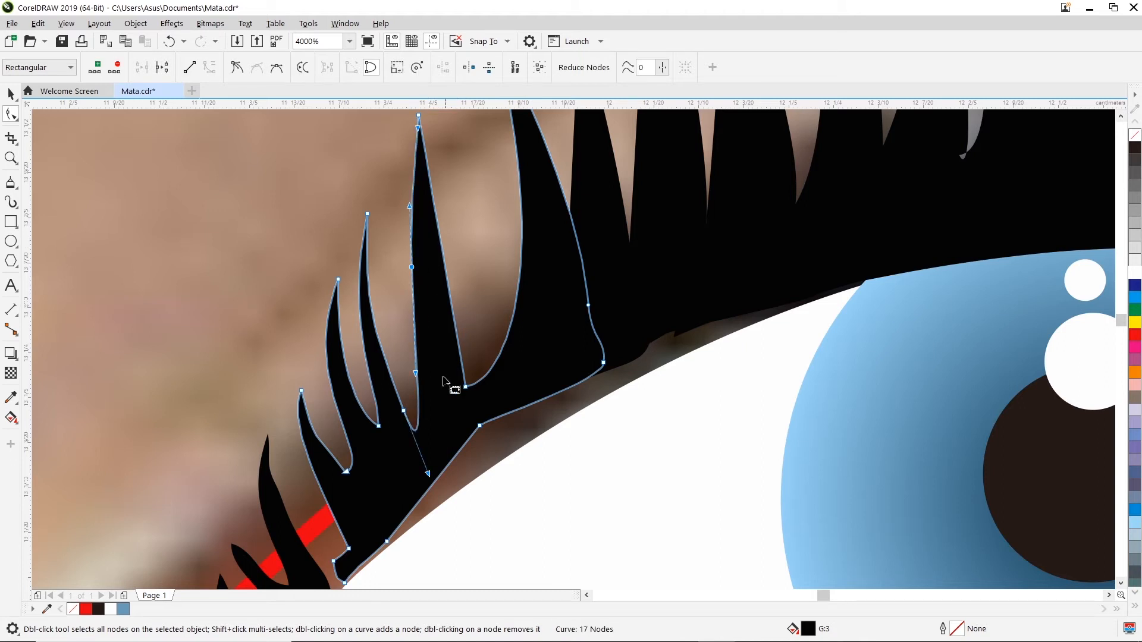
left_click_drag(428, 474, 428, 439)
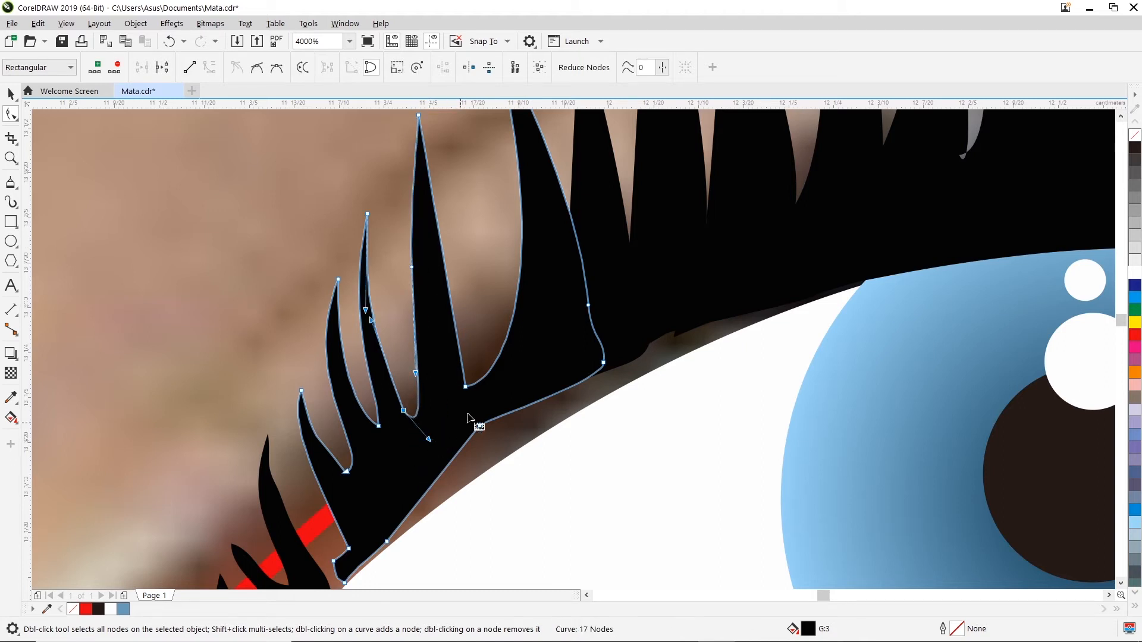
- Round the gap between the cluster's two tallest lashes by adding a node higher on its side, deleting its bottom node and adjusting the curve
left_click(461, 359)
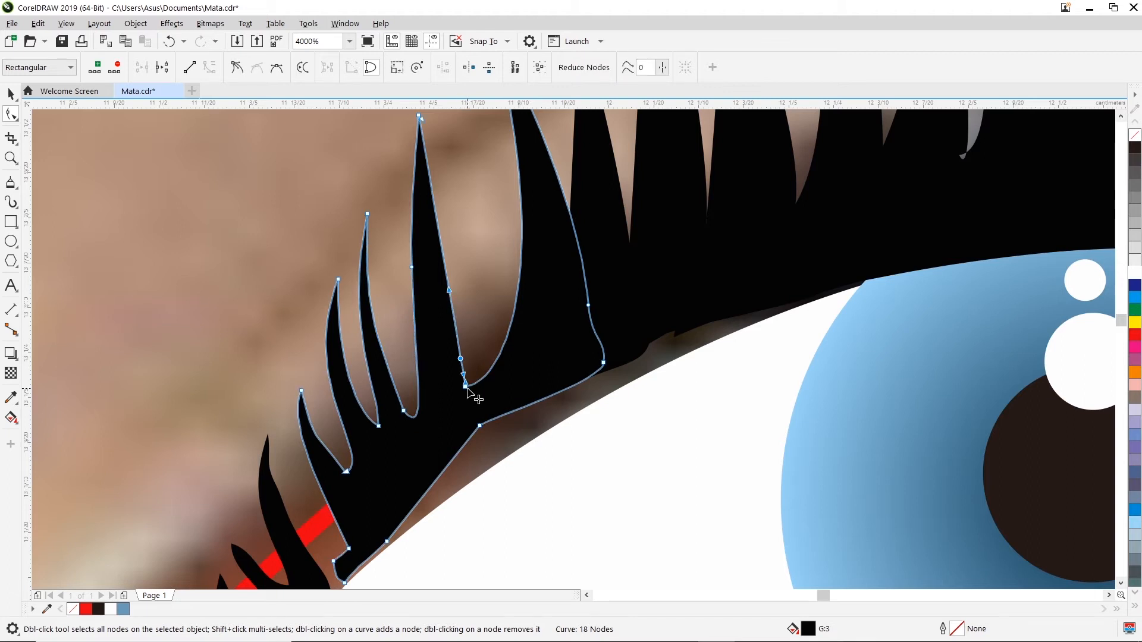
double_click(466, 387)
left_click_drag(460, 359, 456, 343)
scroll(467, 396, "down", 1)
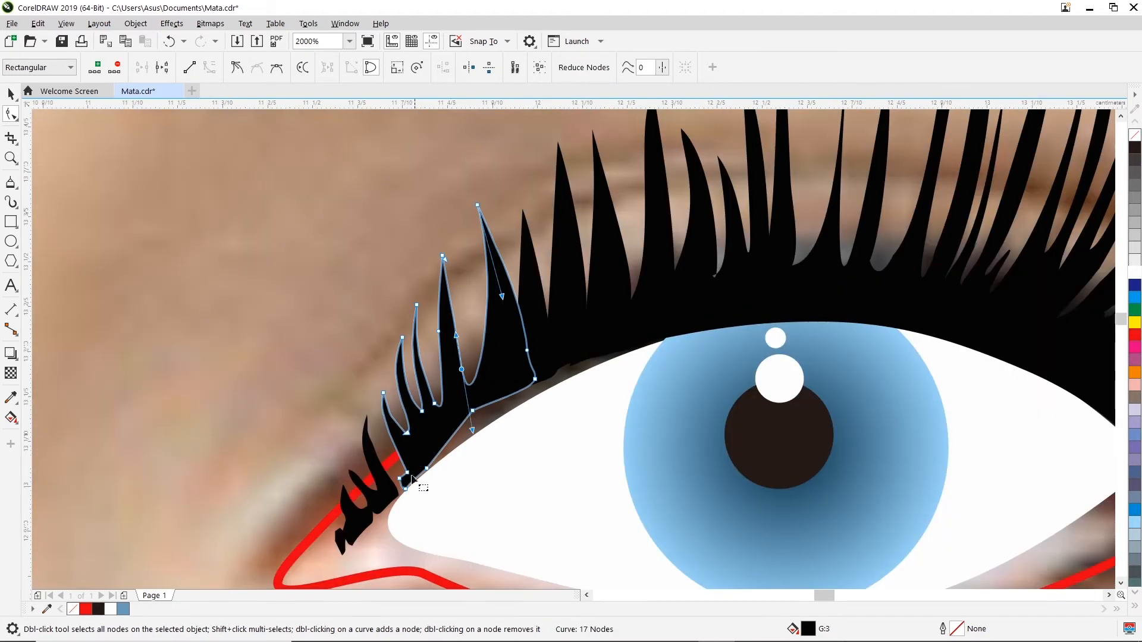
- Add a node on the tallest lash's side and pull it inward to slim the lash, and curve the facing-away side of the second-tallest lash
double_click(487, 319)
left_click_drag(486, 319, 503, 324)
left_click_drag(467, 373, 468, 346)
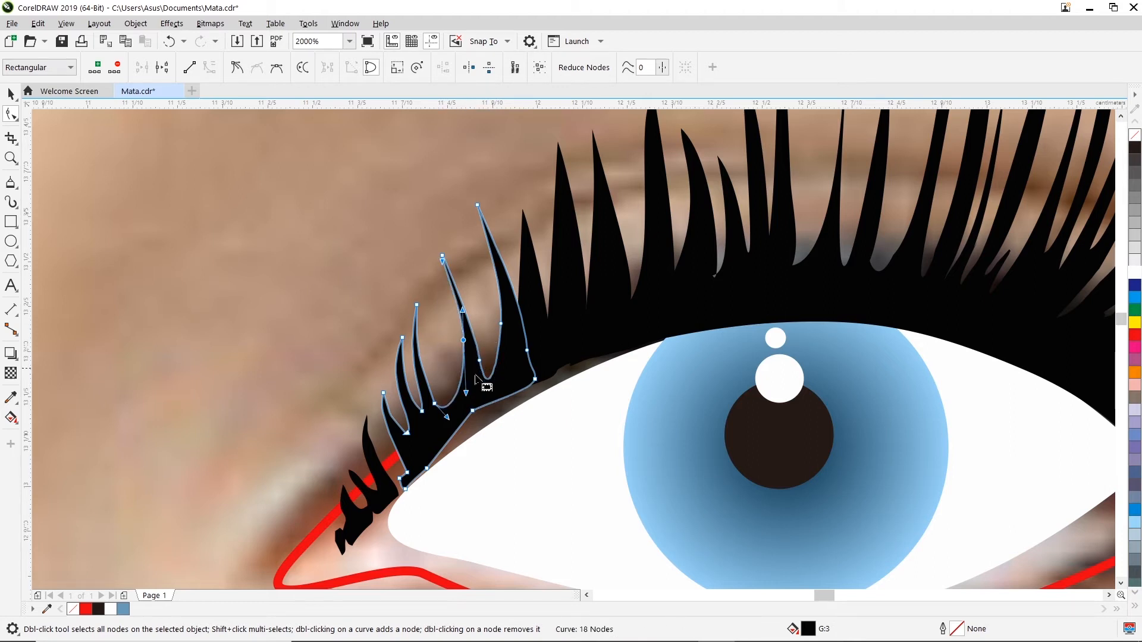
left_click(490, 421)
- Move the innermost small lash cluster straight up so that it lies over the red outline
scroll(522, 409, "down", 4)
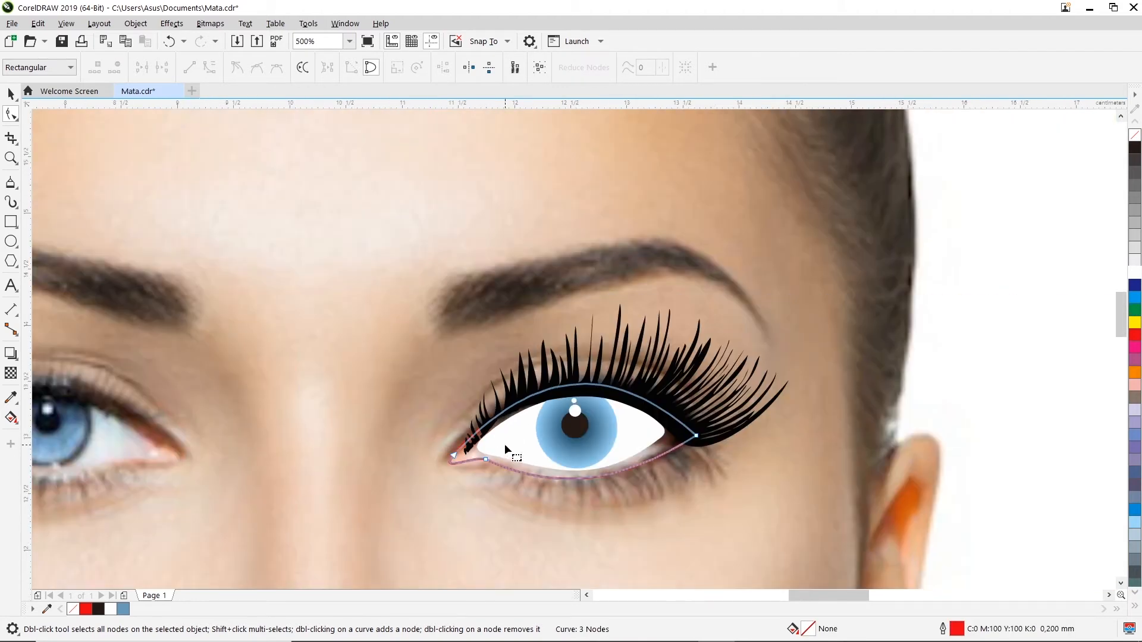
scroll(504, 444, "up", 2)
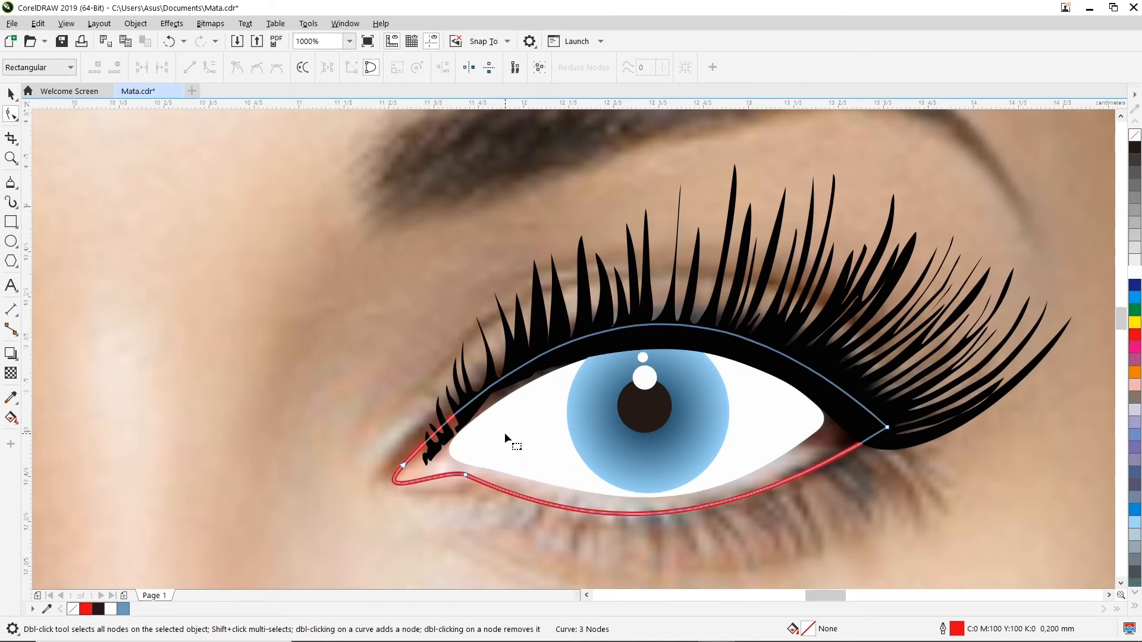
scroll(505, 434, "up", 2)
left_click(397, 431)
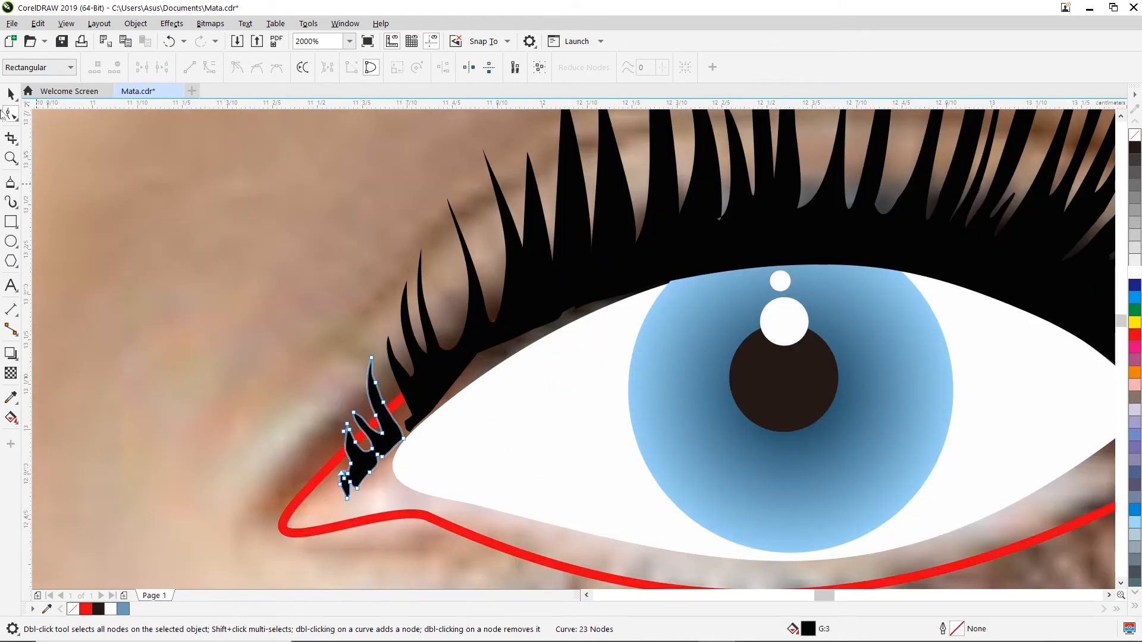
left_click(9, 95)
scroll(361, 394, "up", 2)
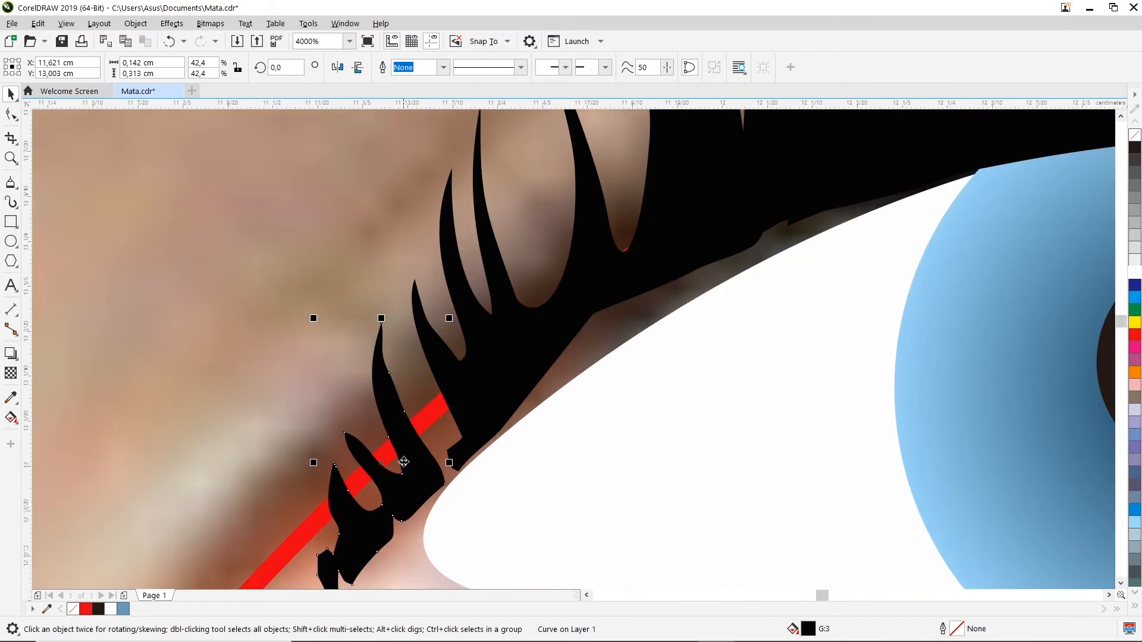
left_click_drag(416, 456, 414, 398)
- Move the larger cluster's lower end nodes up and inward so its base tapers into the small innermost cluster
left_click(477, 396)
left_click(11, 114)
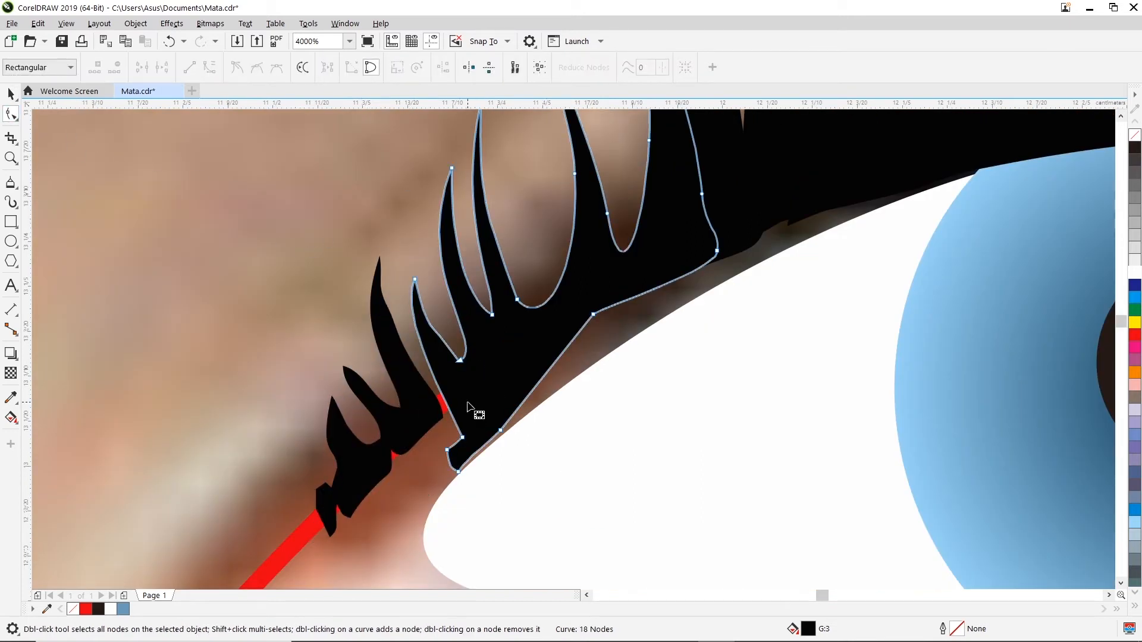
left_click_drag(462, 437, 423, 404)
left_click_drag(458, 471, 417, 438)
left_click_drag(501, 431, 490, 394)
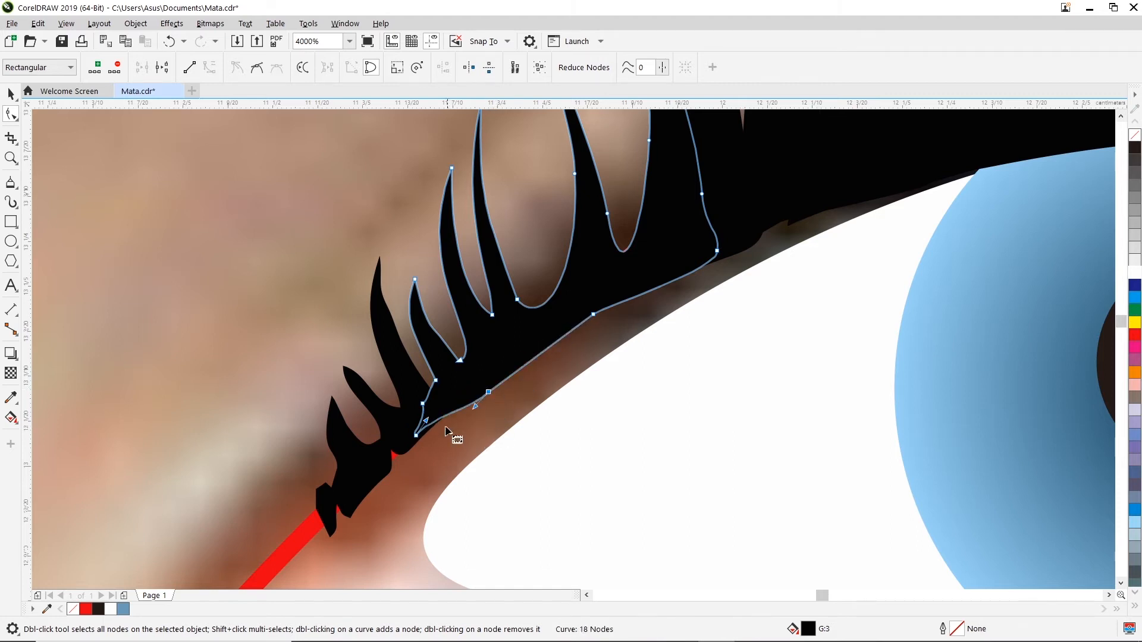
- Delete the extra nodes at the notch in the small innermost cluster's lower edge to smooth it
left_click(394, 455)
left_click(398, 456)
key("Delete")
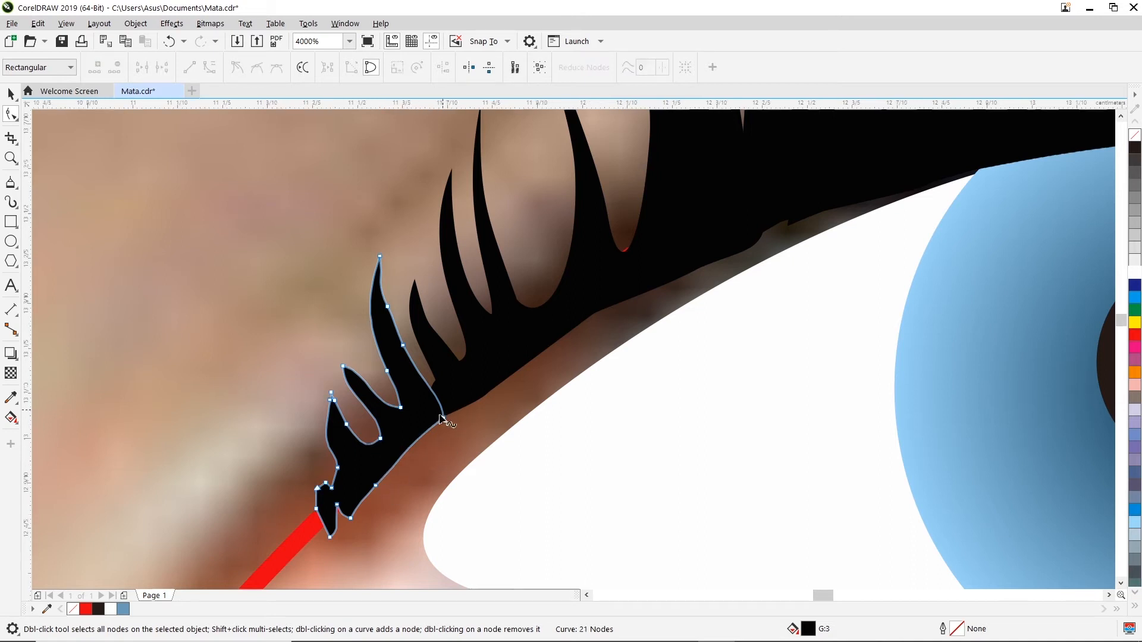
scroll(440, 449, "down", 2)
scroll(867, 479, "down", 2)
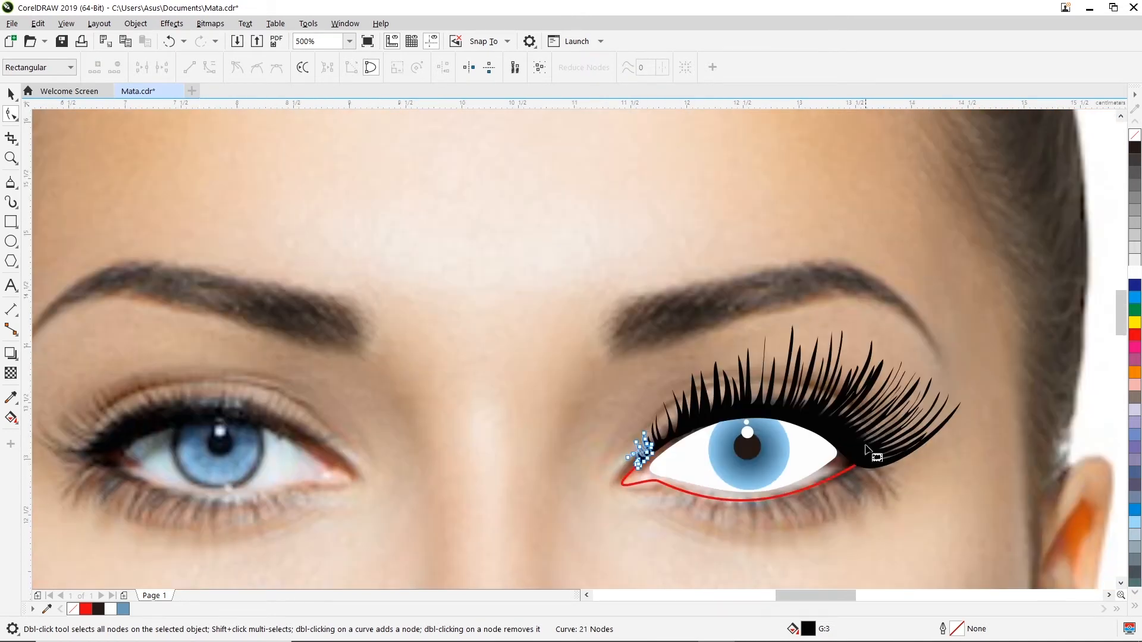
scroll(874, 458, "up", 2)
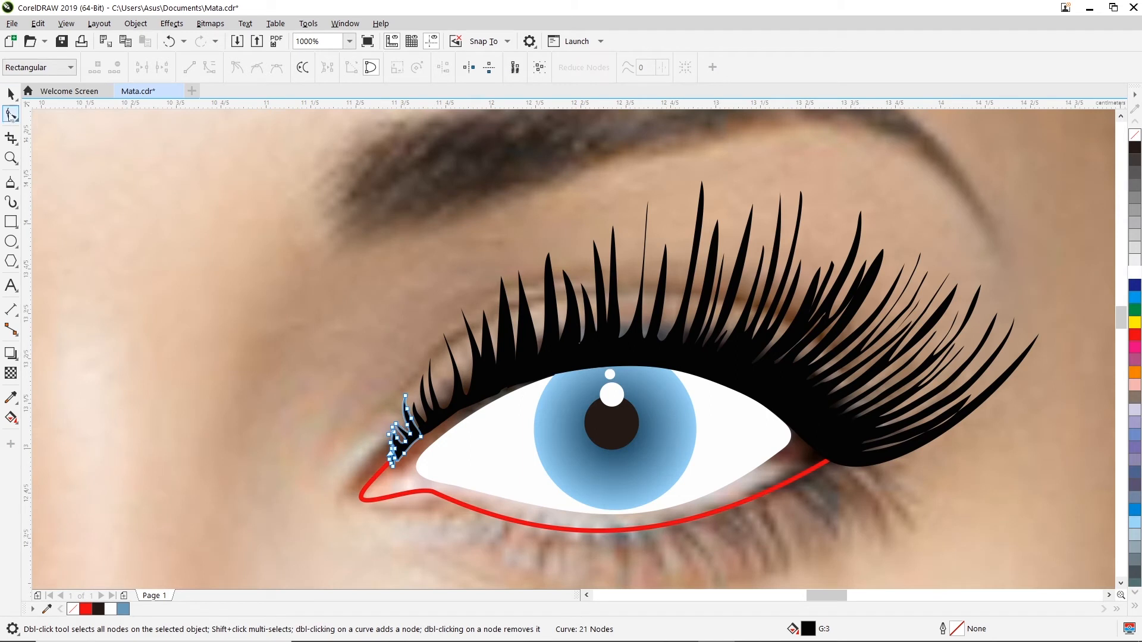
- Select all seven eyelash pieces over the traced eye and group them
left_click(11, 94)
left_click(486, 402)
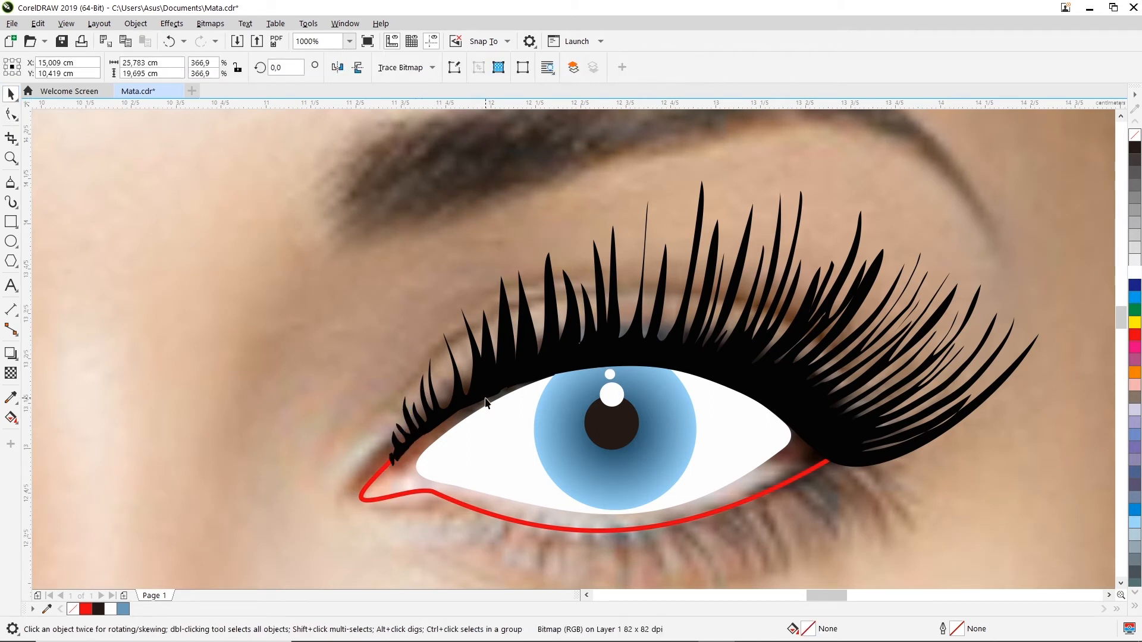
scroll(666, 290, "down", 4)
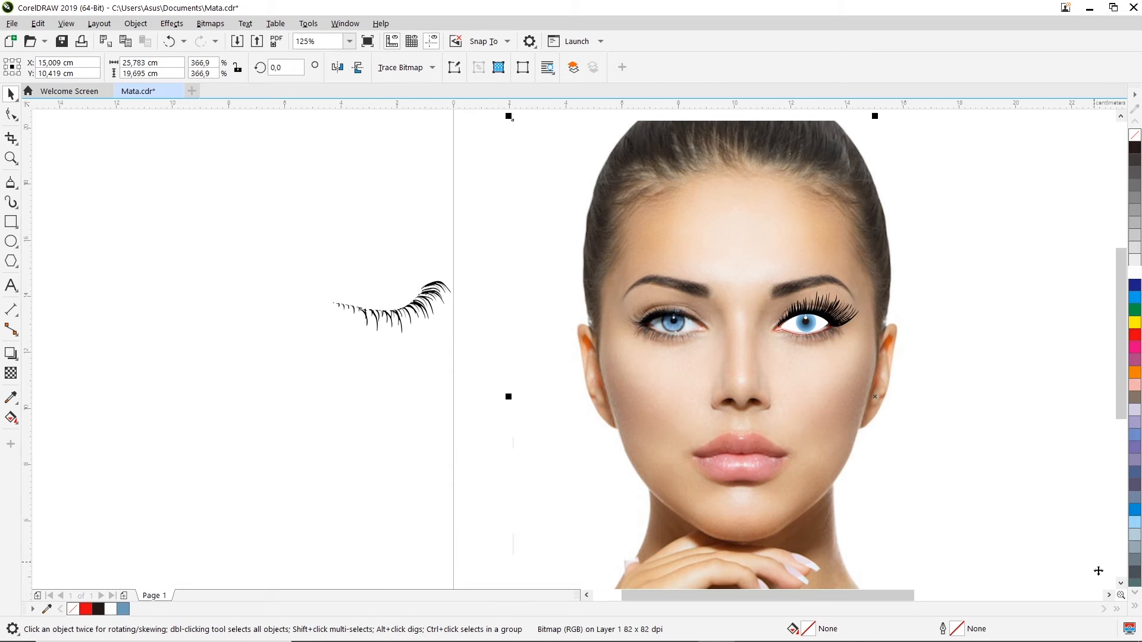
left_click(1109, 595)
left_click(1108, 595)
left_click(1109, 595)
left_click(1109, 595)
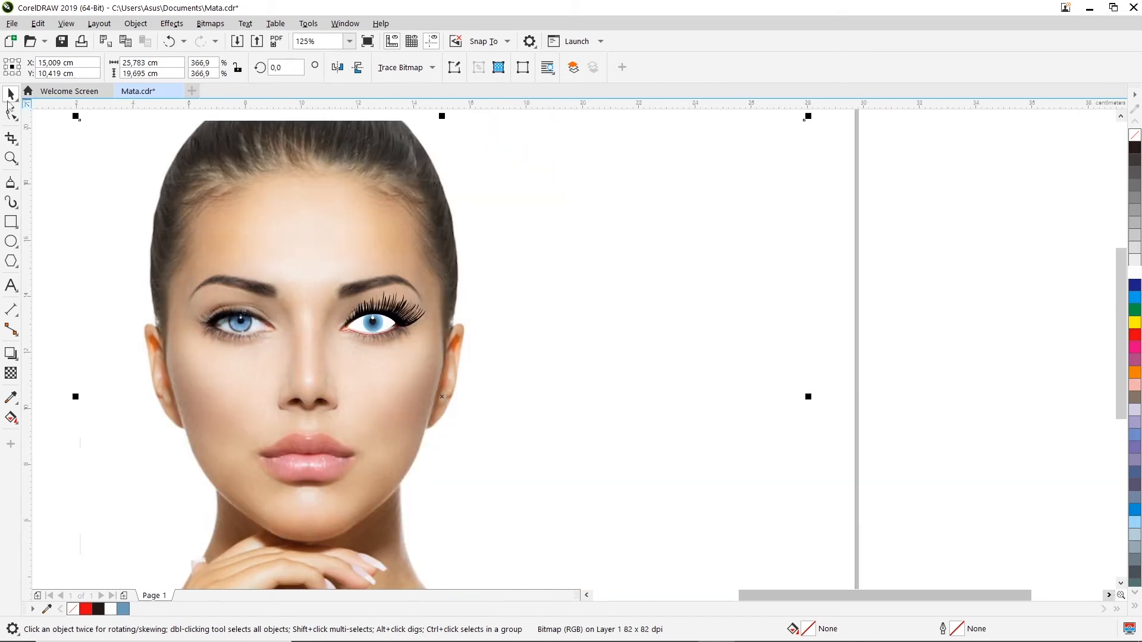
left_click(916, 245)
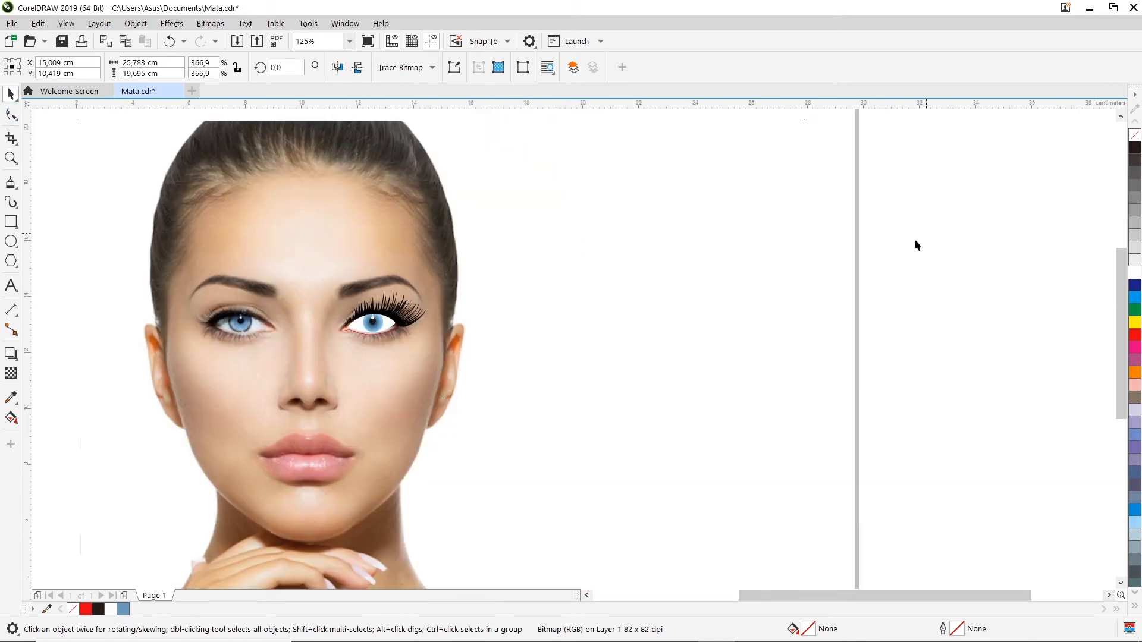
left_click_drag(341, 331, 319, 326)
left_click_drag(931, 229, 410, 308)
left_click_drag(337, 329, 330, 330)
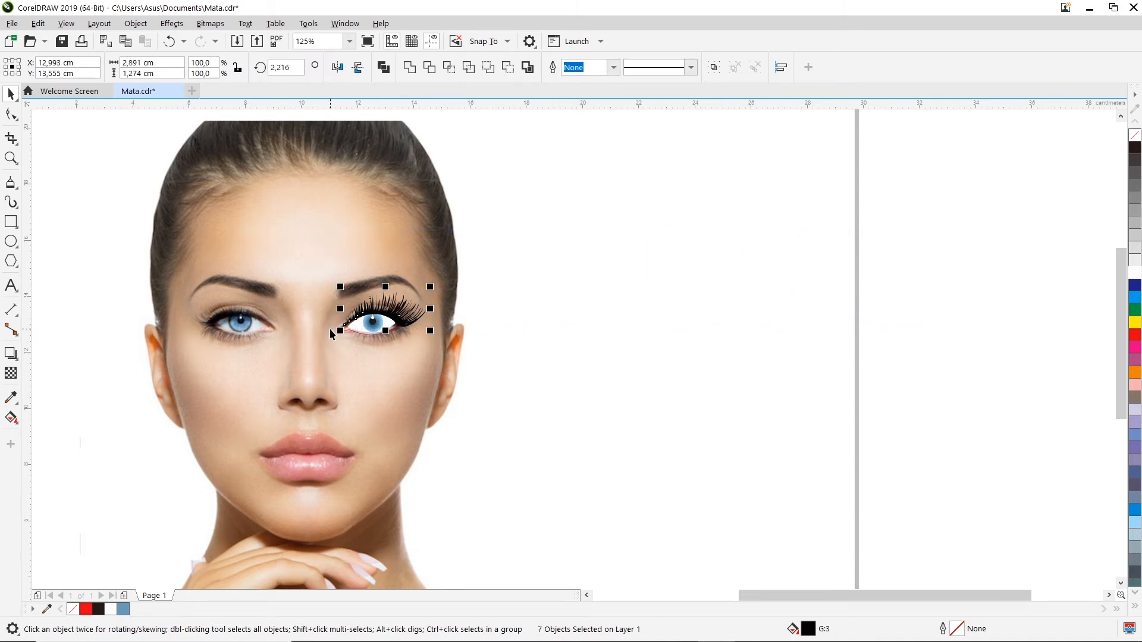
scroll(434, 318, "up", 5)
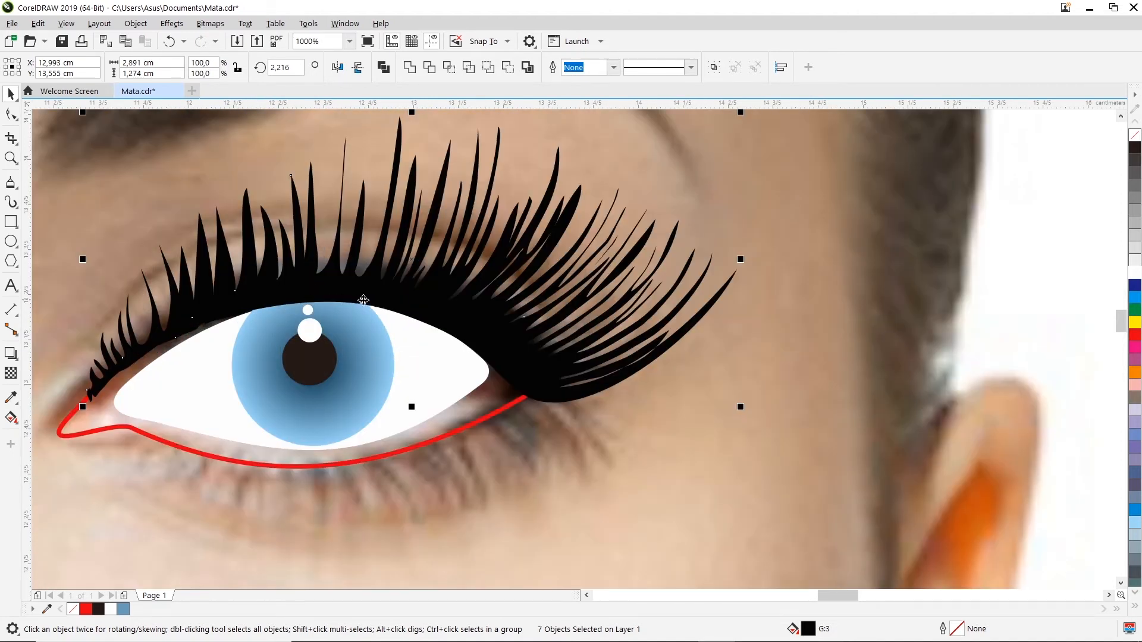
right_click(402, 275)
left_click(463, 314)
- Move the eyelash group to the blank area to the right of the portrait's head
left_click_drag(412, 296, 839, 287)
scroll(775, 424, "down", 2)
scroll(939, 319, "up", 4)
left_click(697, 331)
left_click(690, 301)
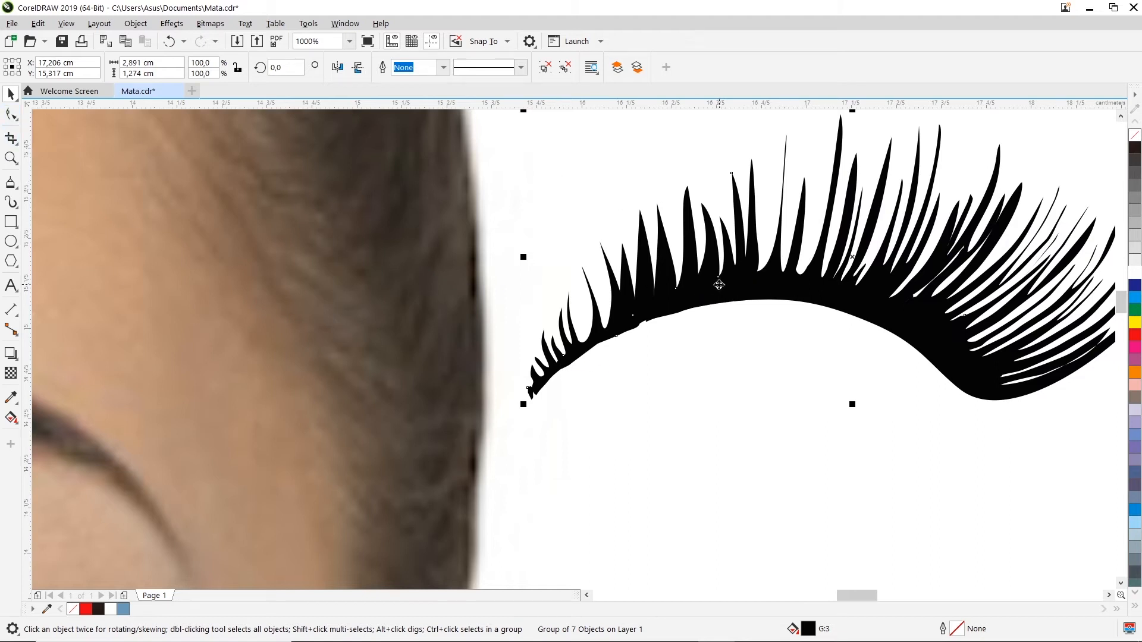
right_click(693, 284)
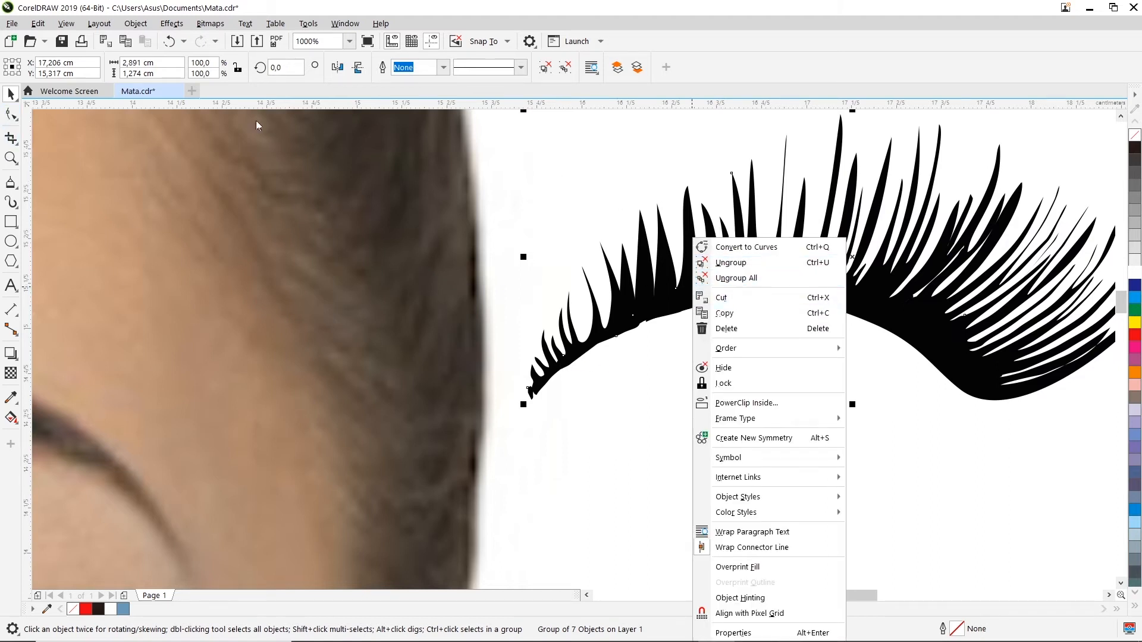
left_click(511, 132)
left_click(13, 116)
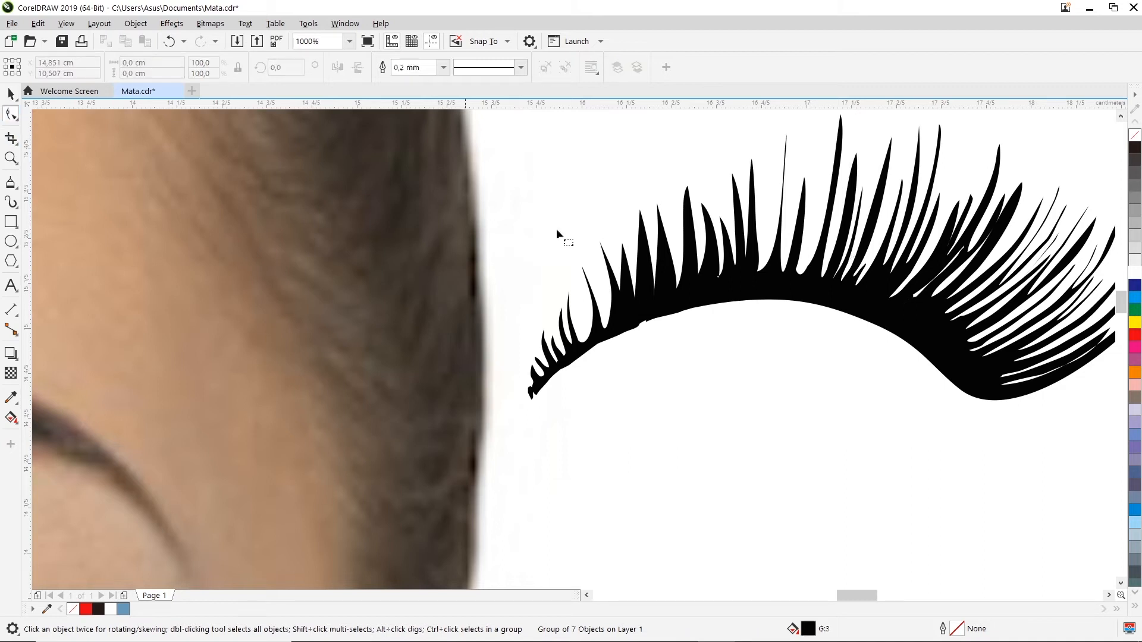
left_click(10, 94)
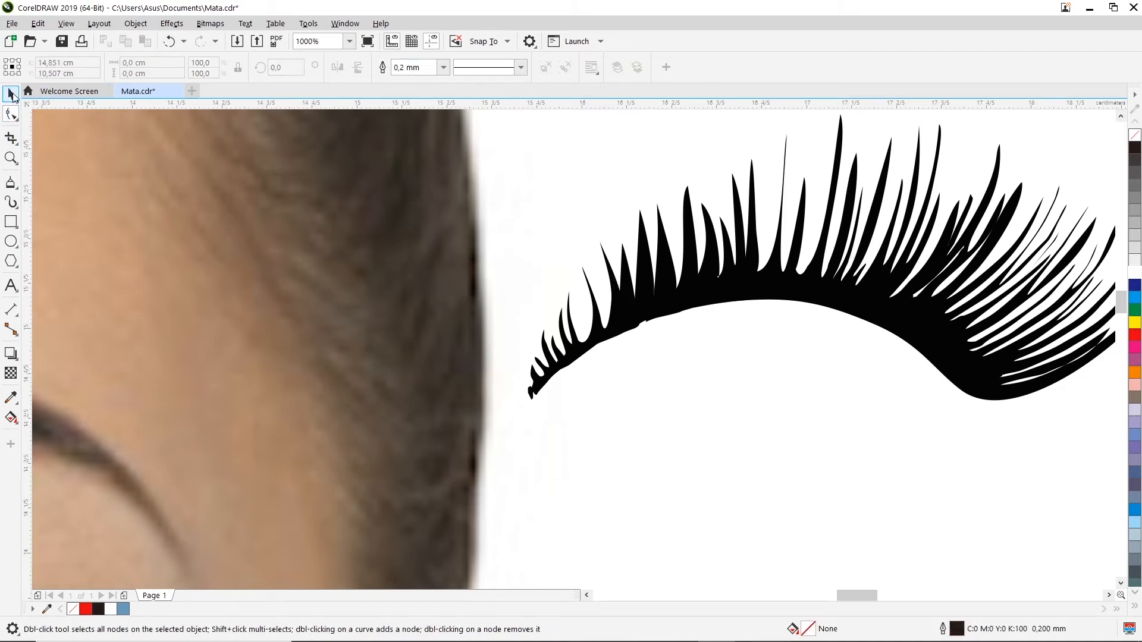
- Shift the eyelash group slightly left and down, closer to the portrait's hair
left_click(659, 340)
left_click(808, 295)
left_click_drag(898, 292, 865, 299)
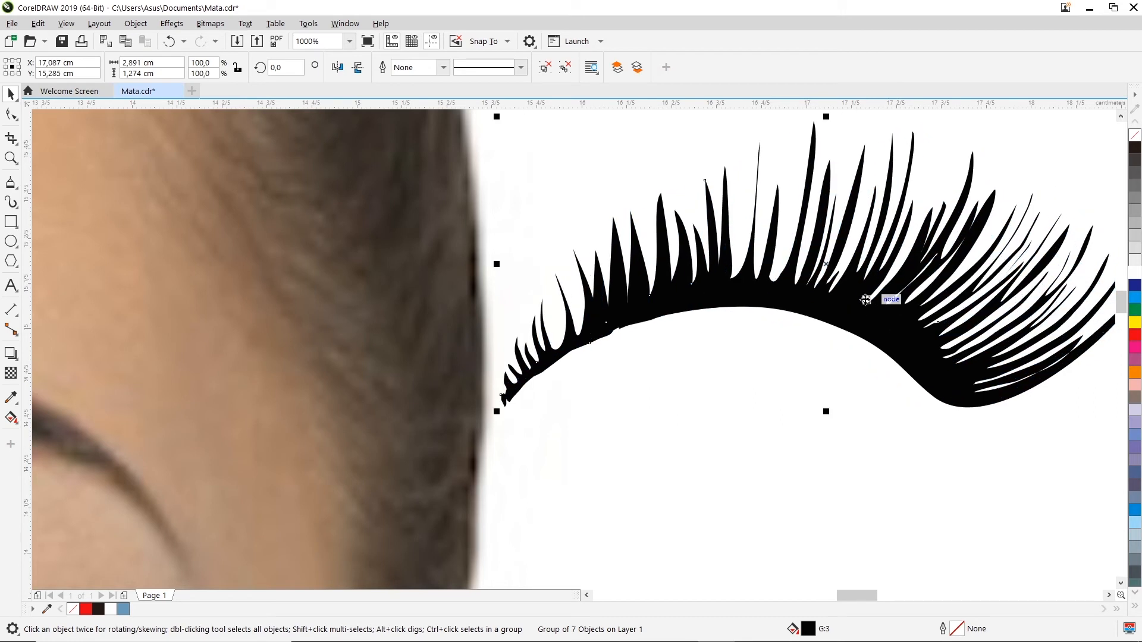
right_click(796, 300)
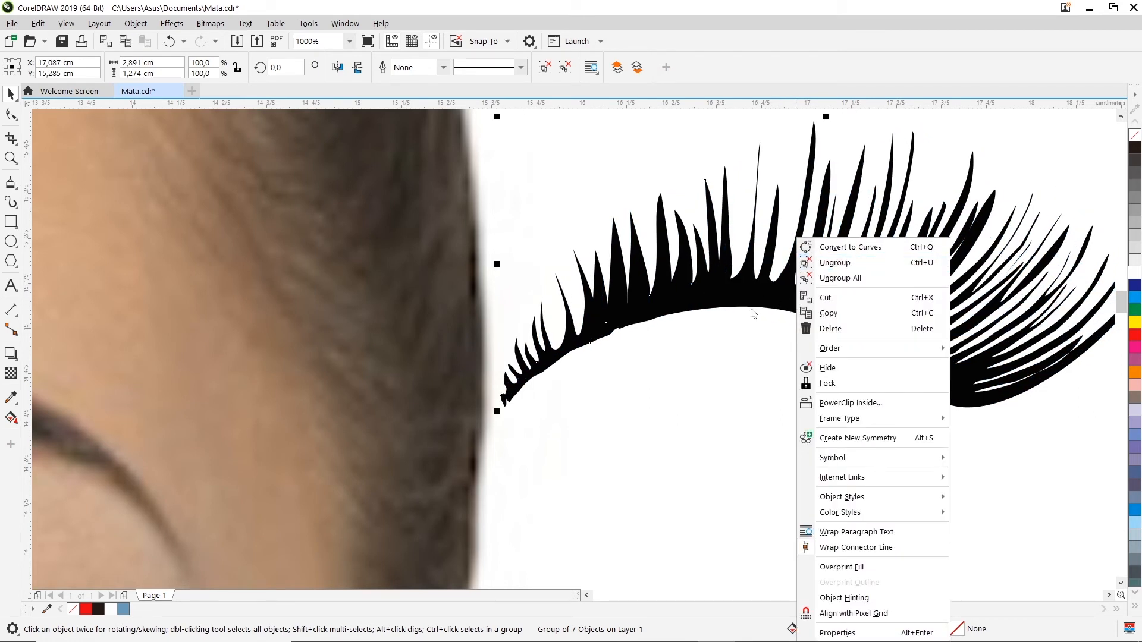
left_click(726, 320)
left_click(726, 284)
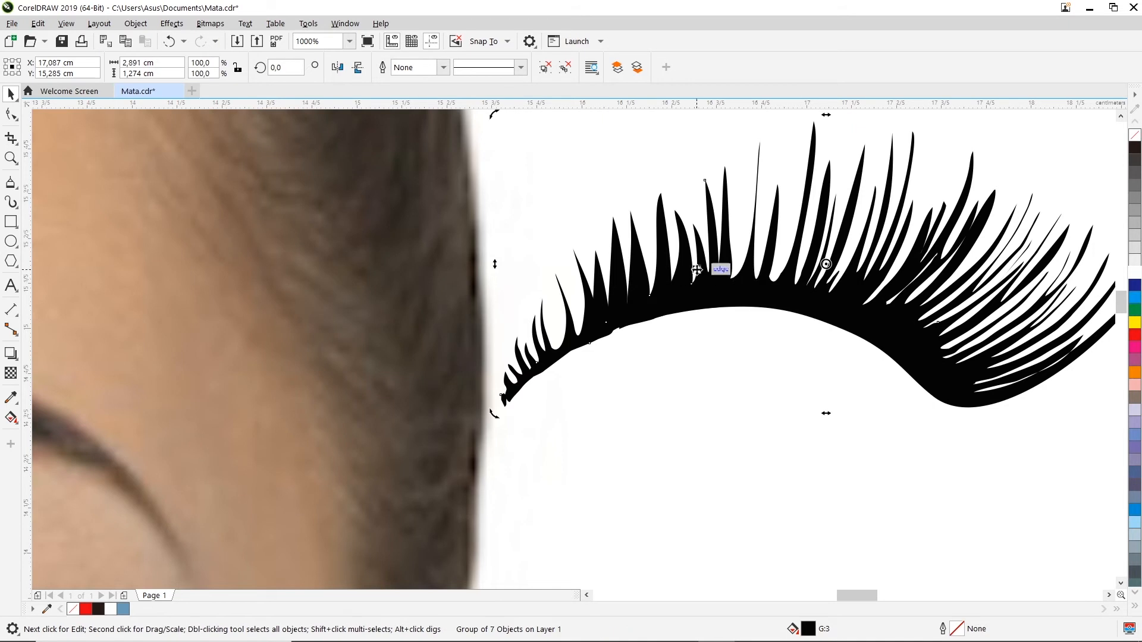
left_click(695, 292)
left_click(654, 177)
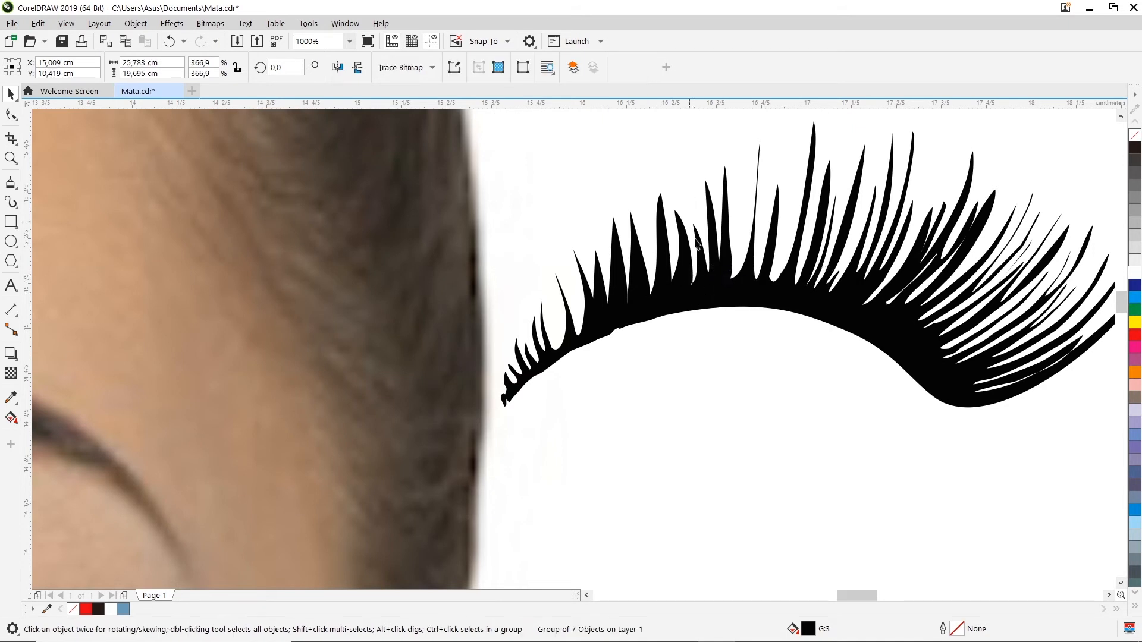
- Try to order the eyelash group behind the portrait bitmap, and undo it
left_click(727, 296)
right_click(727, 295)
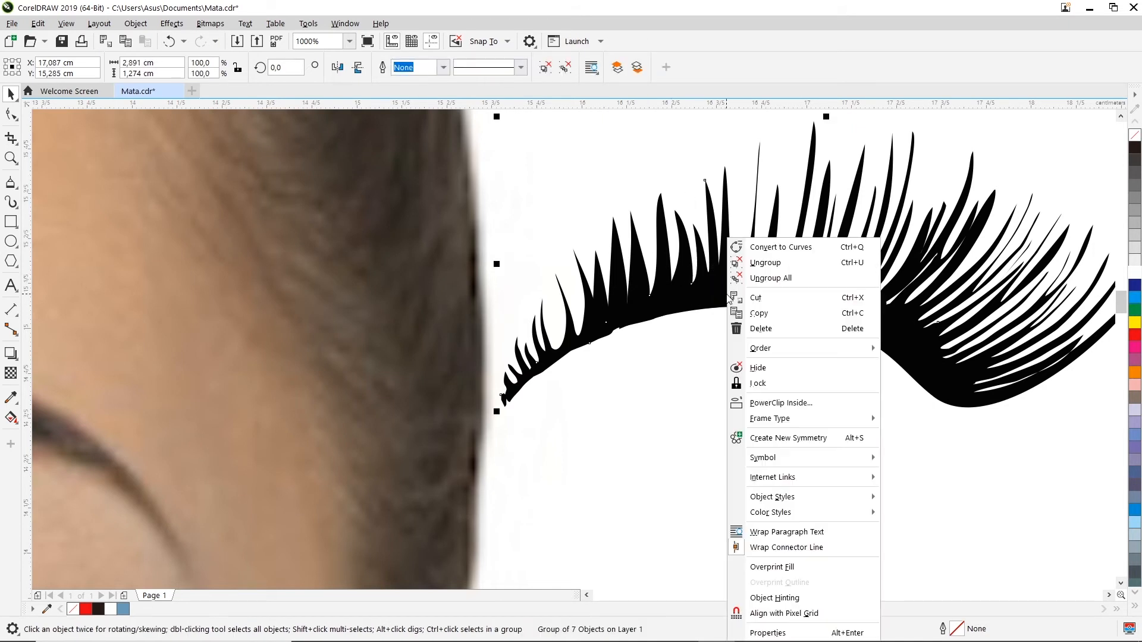
mouse_move(834, 348)
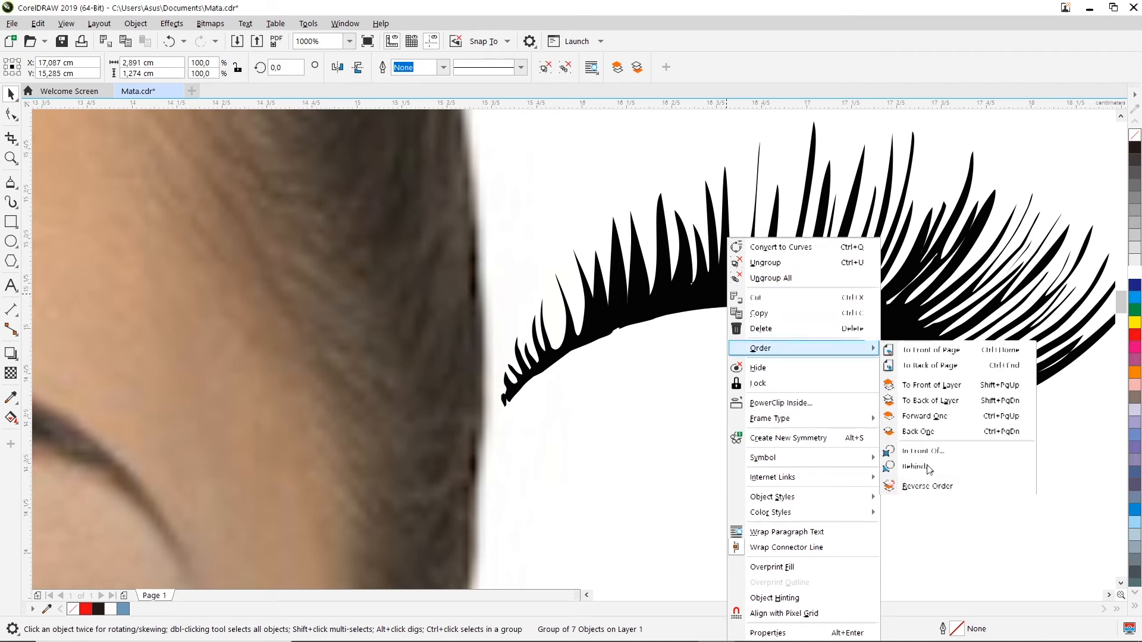
left_click(925, 467)
left_click(697, 348)
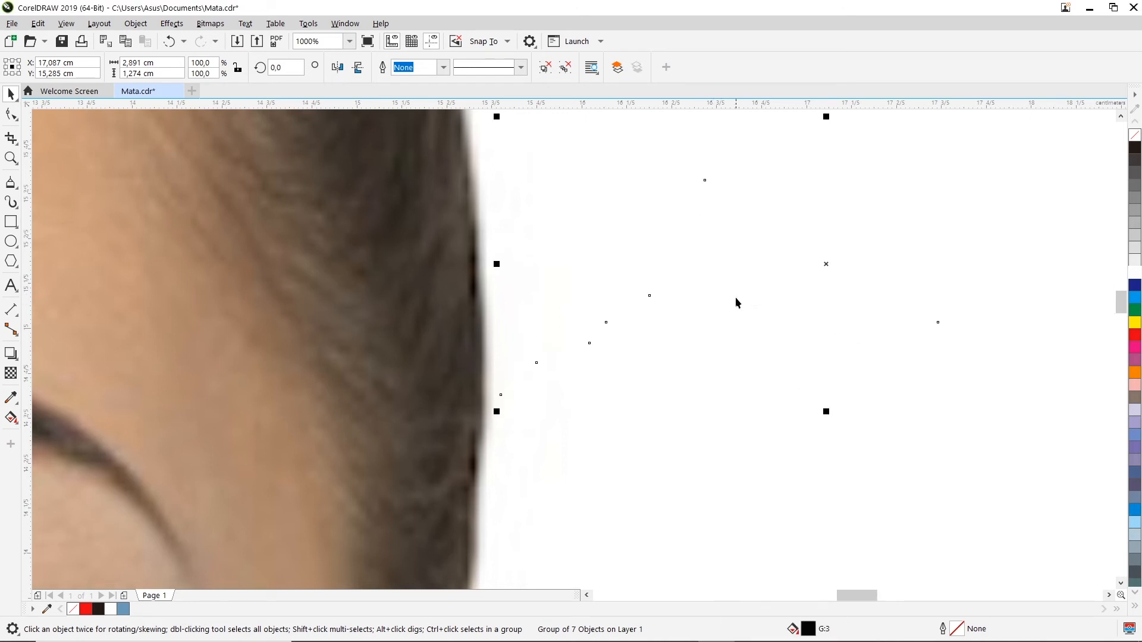
key("ctrl+z")
left_click(759, 300)
left_click_drag(773, 273, 769, 285)
key("ctrl+z")
left_click(748, 293)
right_click(768, 297)
left_click(1019, 454)
left_click(956, 402)
scroll(943, 391, "down", 2)
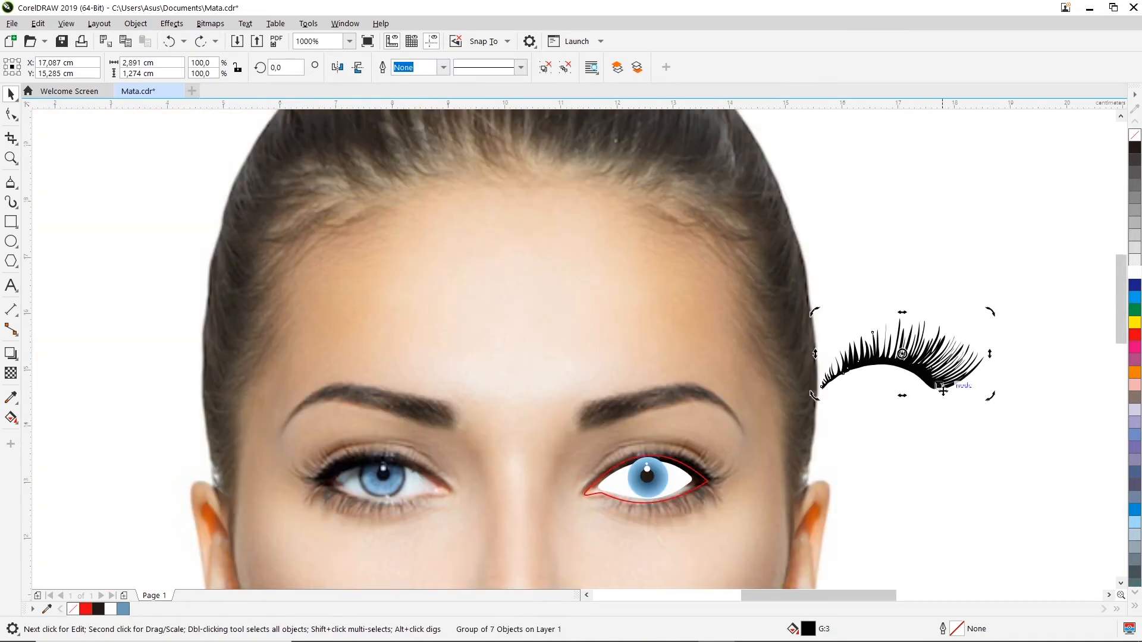
scroll(943, 391, "down", 2)
scroll(892, 383, "up", 6)
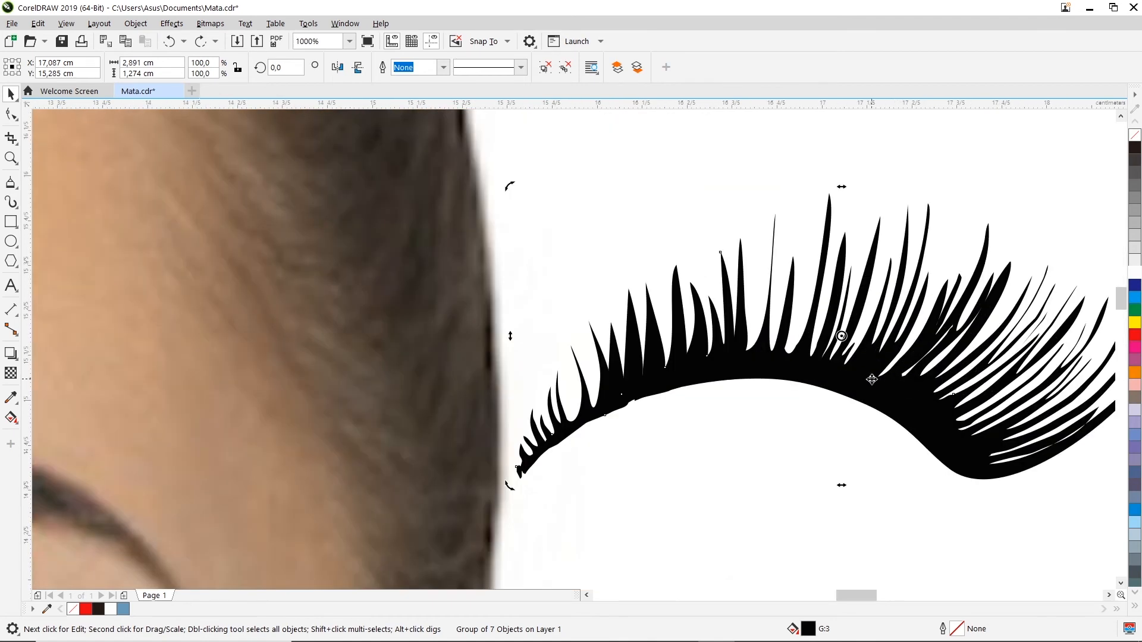
- Ungroup the eyelashes into separate pieces and test that the large outer piece moves on its own, undoing the move
right_click(871, 380)
left_click(910, 263)
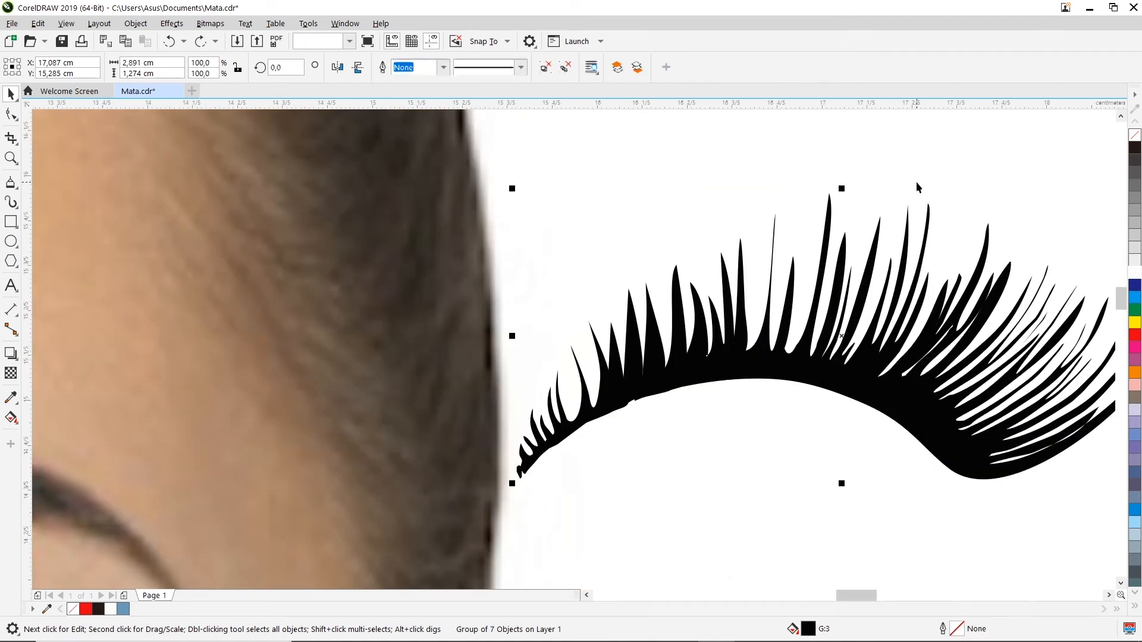
left_click(948, 421)
left_click(829, 412)
left_click_drag(833, 374, 885, 273)
key("ctrl+z")
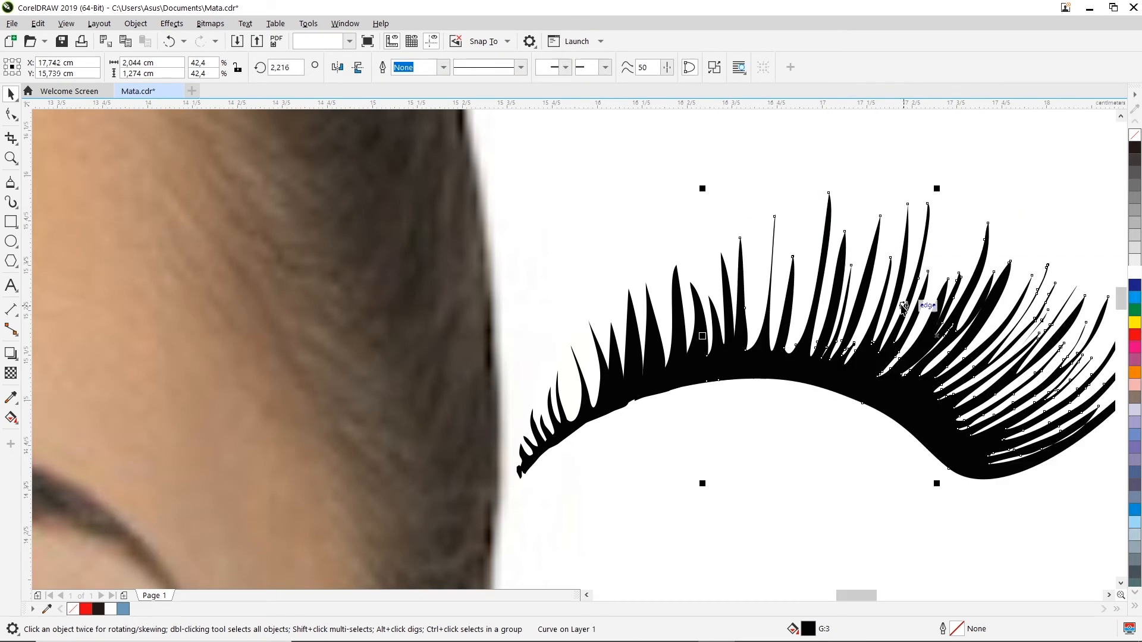
- Weld the large outer lash piece and the neighbouring piece on its inner side into one curve
left_click(693, 374)
left_click(678, 377, "shift")
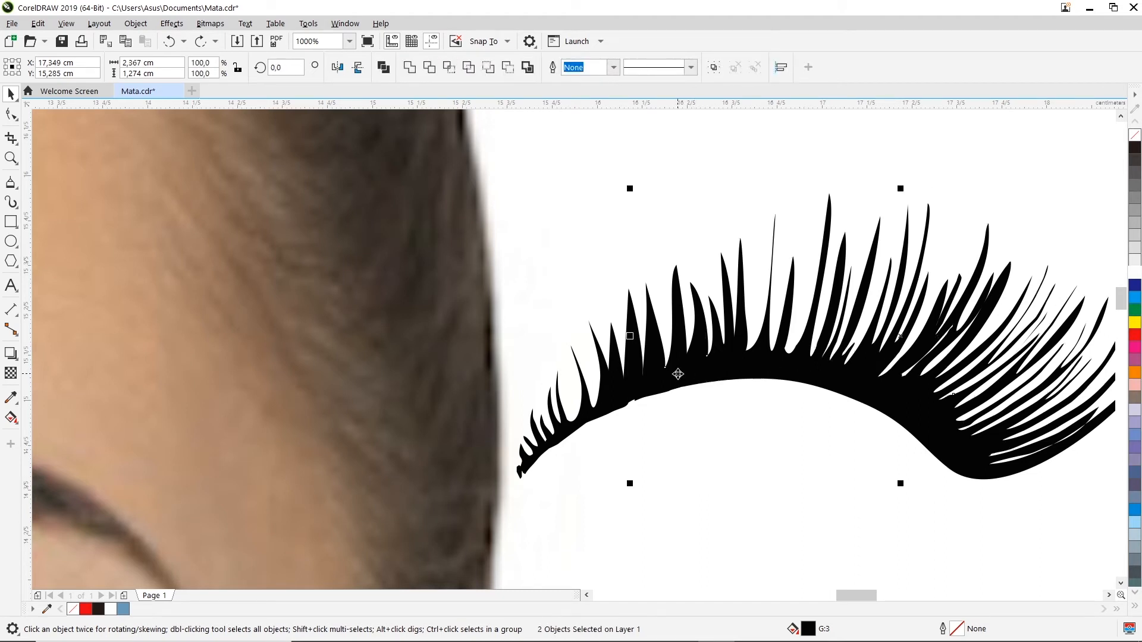
left_click(413, 69)
left_click(694, 437)
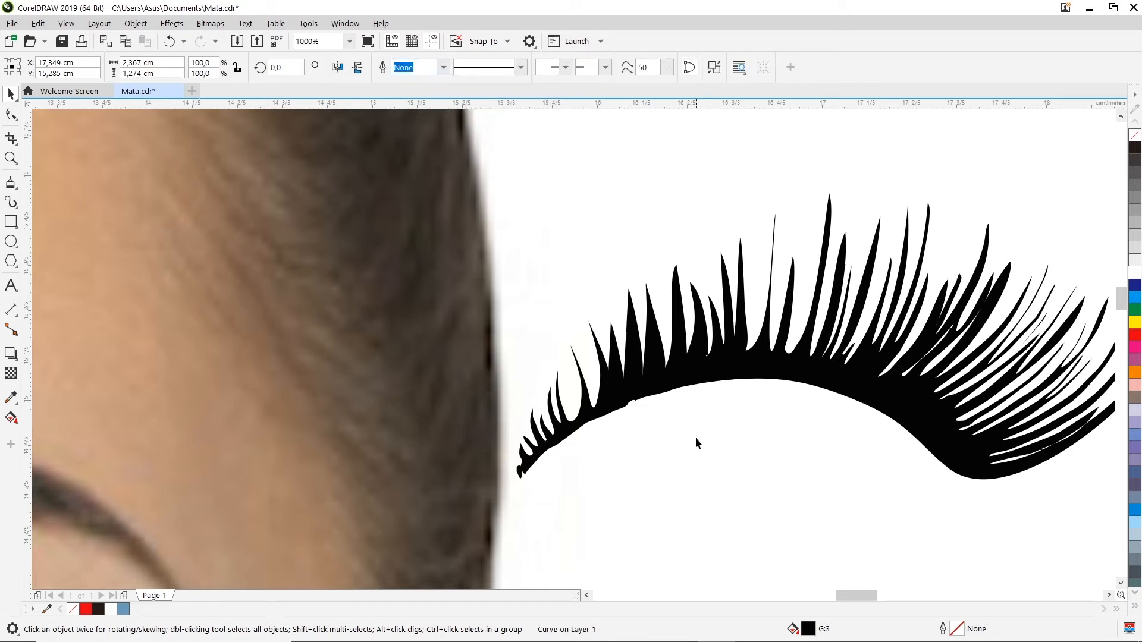
- Test the welded outer lash curve and its neighbouring pieces by moving them away from the lash line, undoing each move
left_click_drag(786, 375, 803, 278)
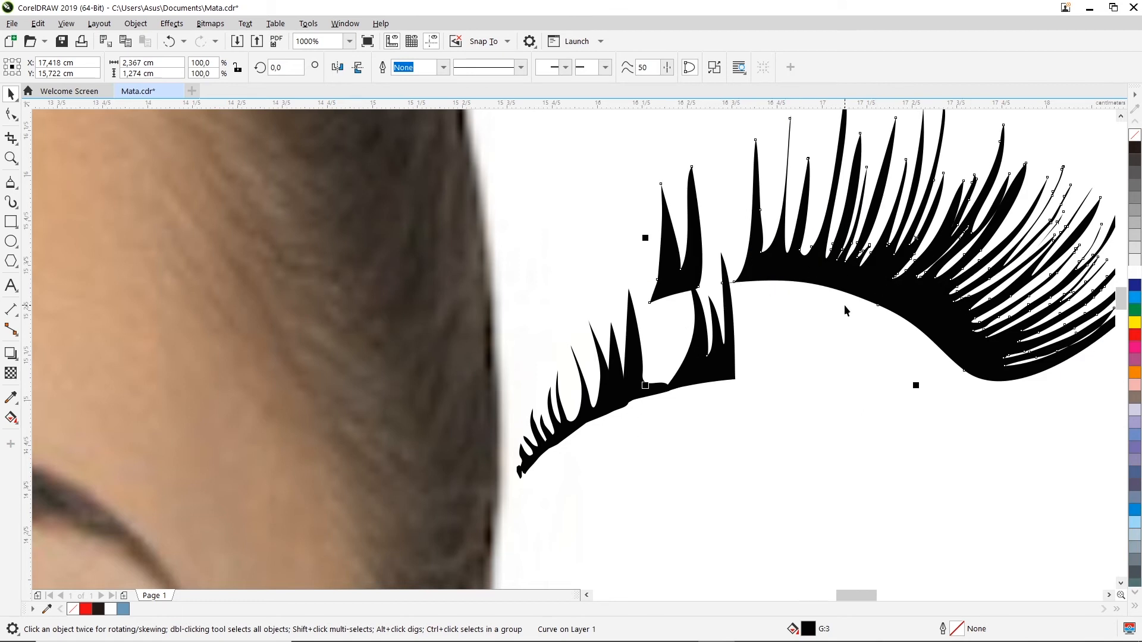
key("ctrl+z")
left_click(767, 396)
left_click_drag(748, 359, 806, 265)
key("ctrl+z")
- Restore the eyelash group of separate pieces and ungroup it
left_click(807, 378, "shift")
key("ctrl+g")
left_click(814, 386)
left_click(813, 387)
right_click(824, 370)
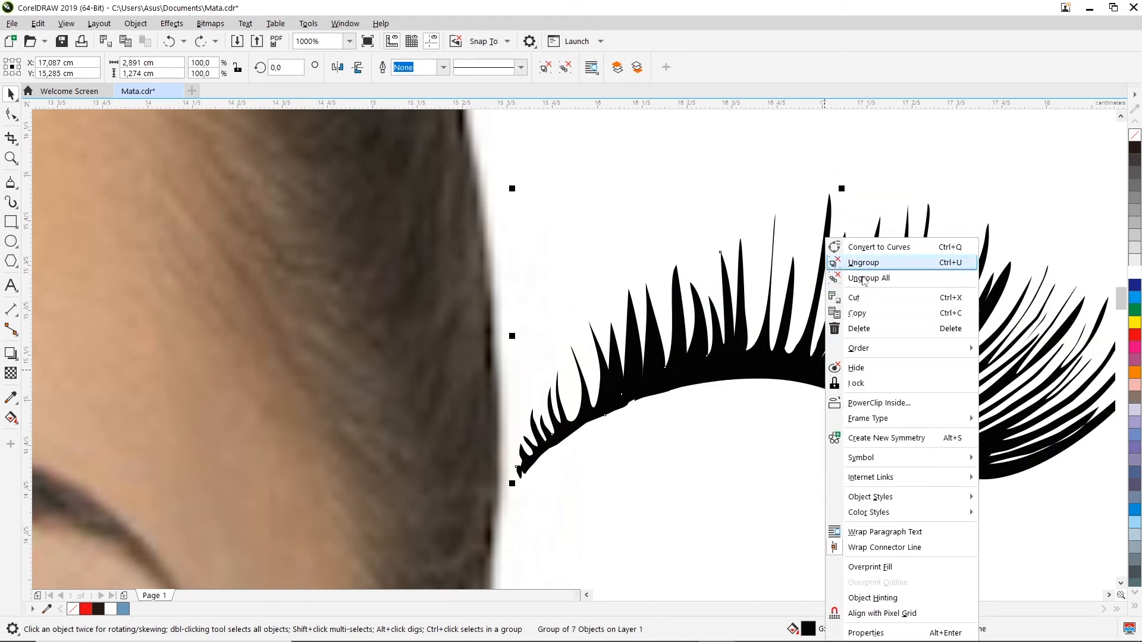
left_click(867, 263)
- Test that the large outer lash piece moves on its own, and undo the moves
left_click(775, 428)
left_click(884, 407)
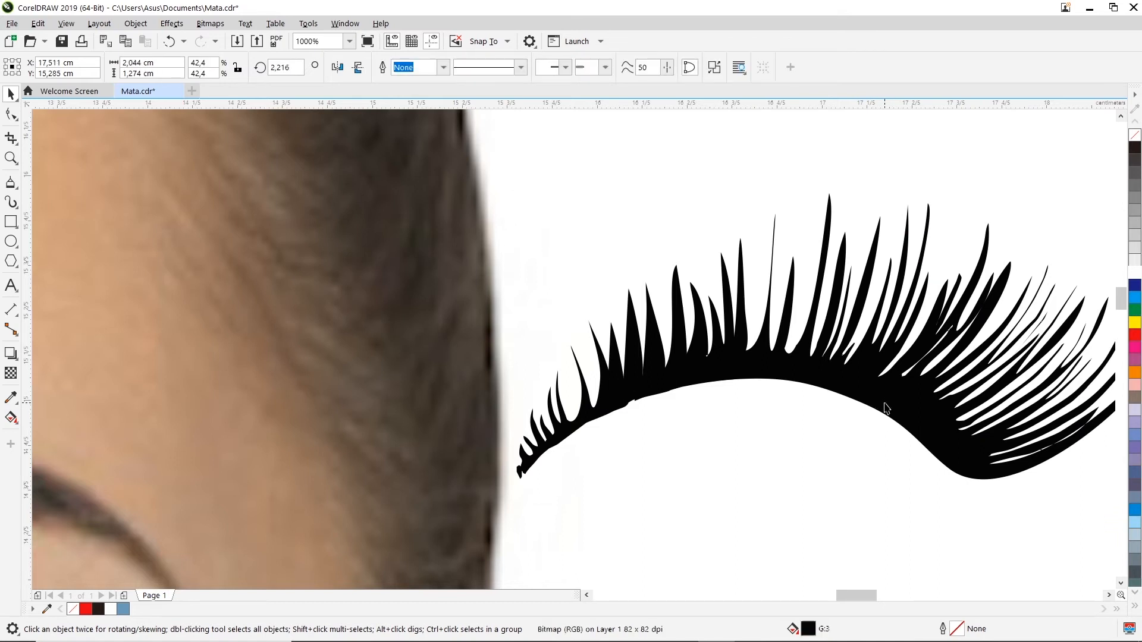
left_click_drag(872, 382, 945, 296)
left_click_drag(706, 377, 759, 383)
key("ctrl+z")
key("ctrl+z")
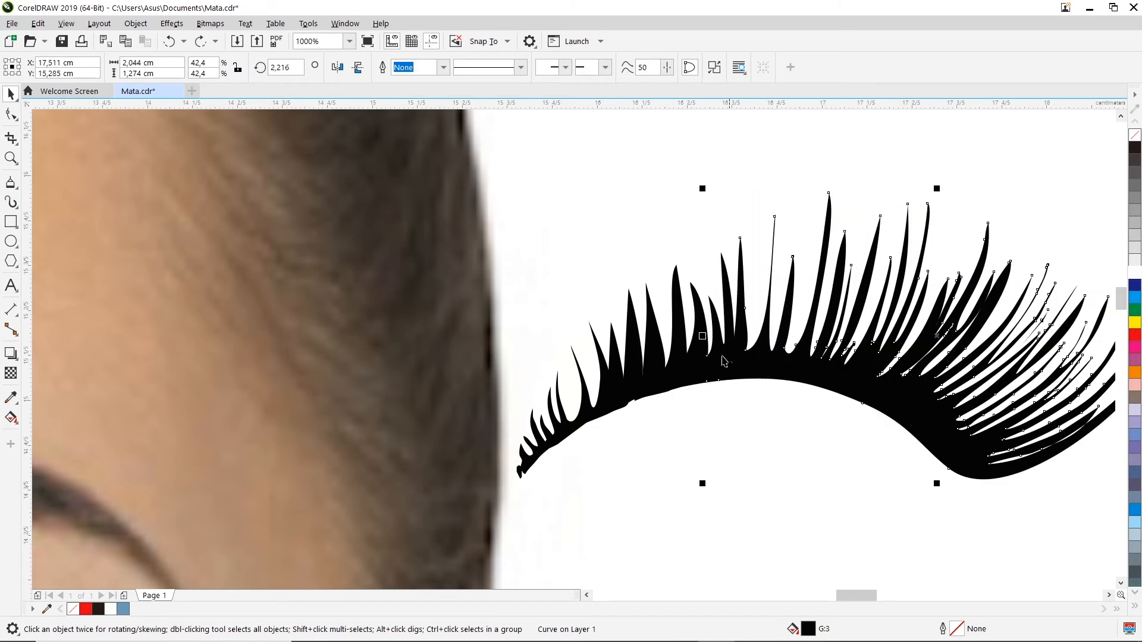
- Try to weld the large outer piece with the two-lash piece beyond the three-lash cluster, undoing the test move
left_click(760, 397)
left_click(783, 373)
left_click(688, 358, "shift")
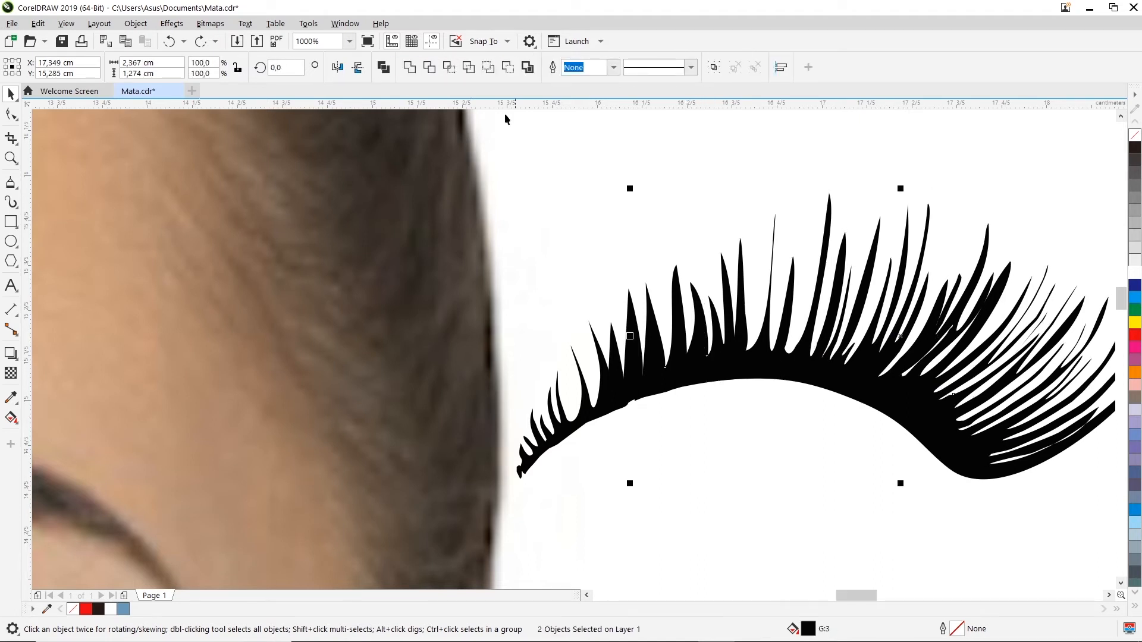
left_click(391, 69)
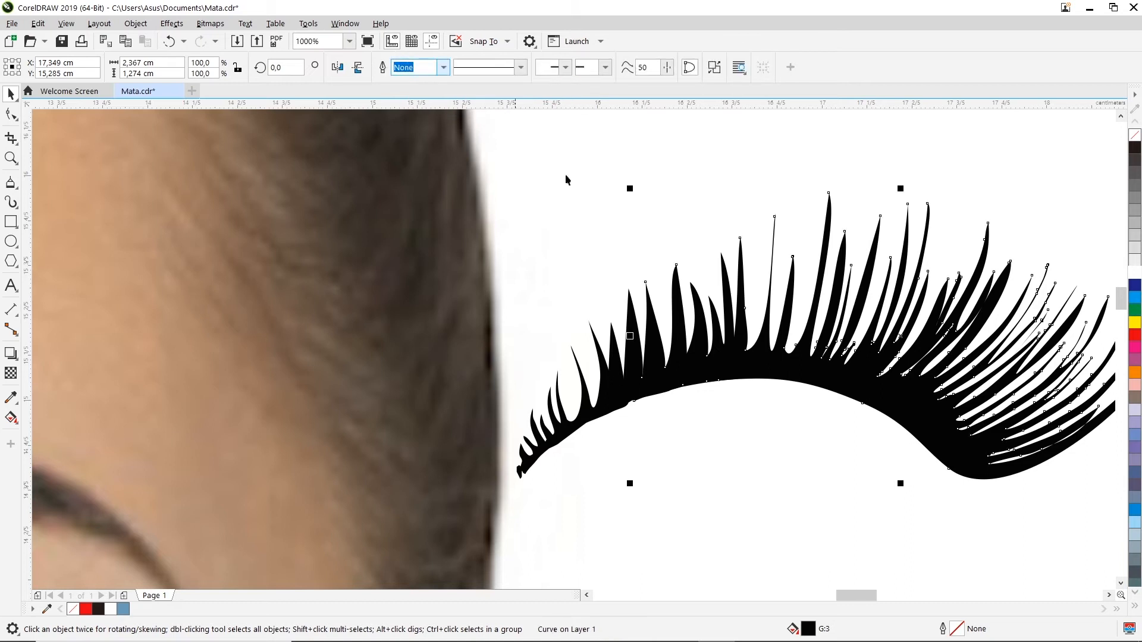
left_click_drag(776, 362, 818, 363)
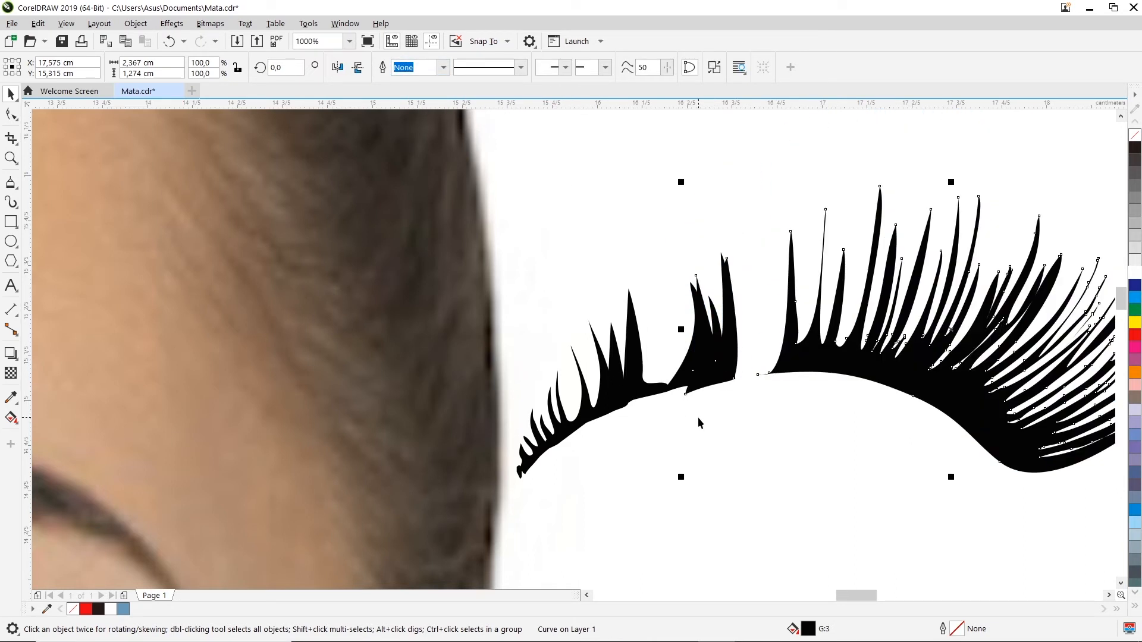
key("ctrl+z")
left_click(769, 427)
key("ctrl+z")
left_click(762, 452)
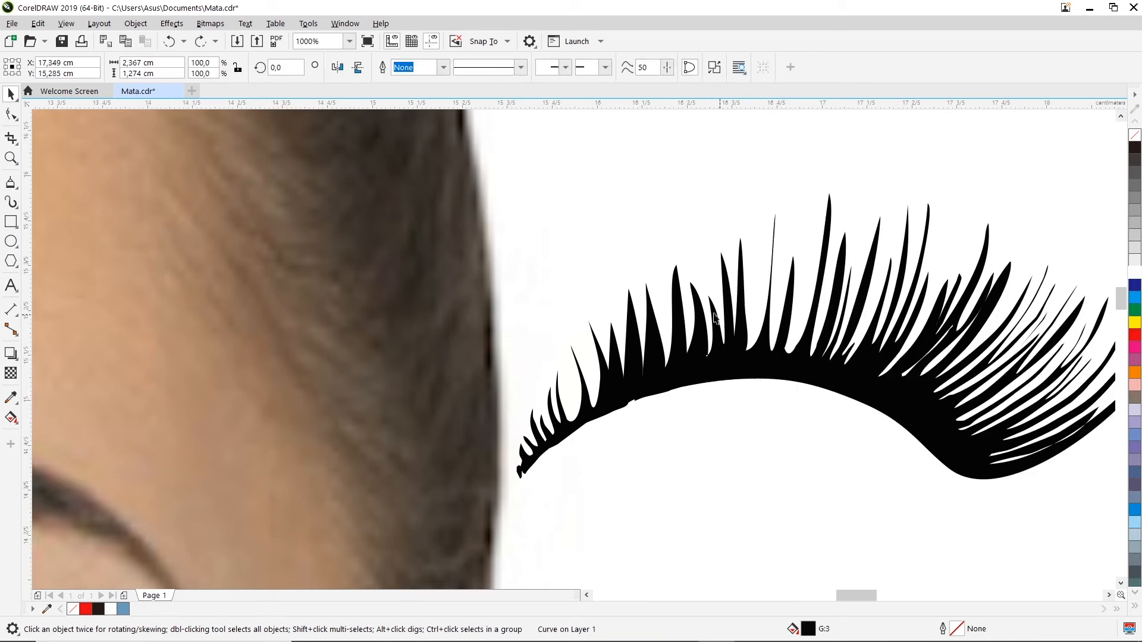
- Try to join the three-lash cluster to the outer lash curve, and undo the changes
left_click_drag(705, 304, 624, 195)
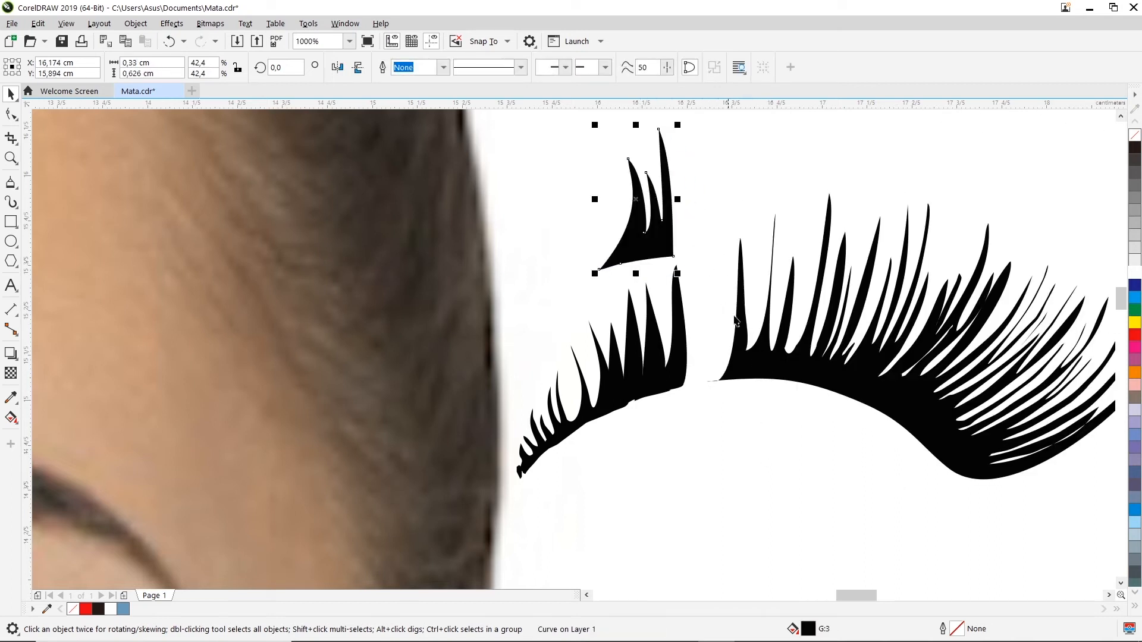
key("ctrl+z")
left_click(801, 404)
left_click(727, 282, "shift")
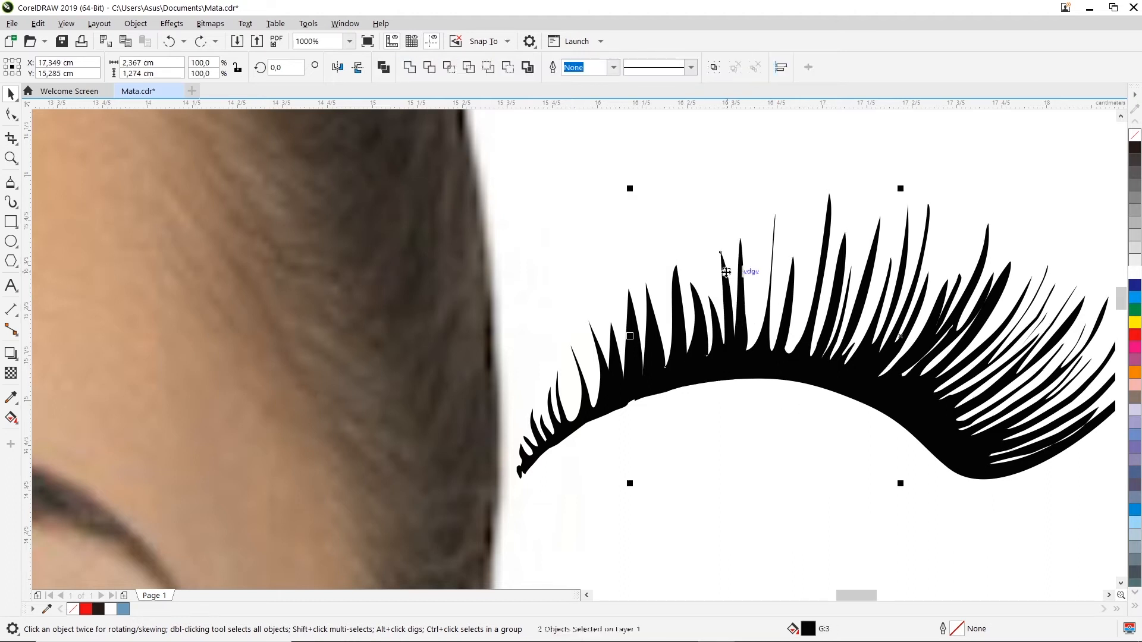
left_click(793, 374)
left_click(814, 398)
left_click(748, 315)
key("ctrl+z")
key("ctrl+z")
- Ungroup the restored eyelash group into separate pieces, undoing the test moves
left_click(810, 427)
left_click_drag(859, 380, 897, 278)
key("ctrl+z")
right_click(867, 377)
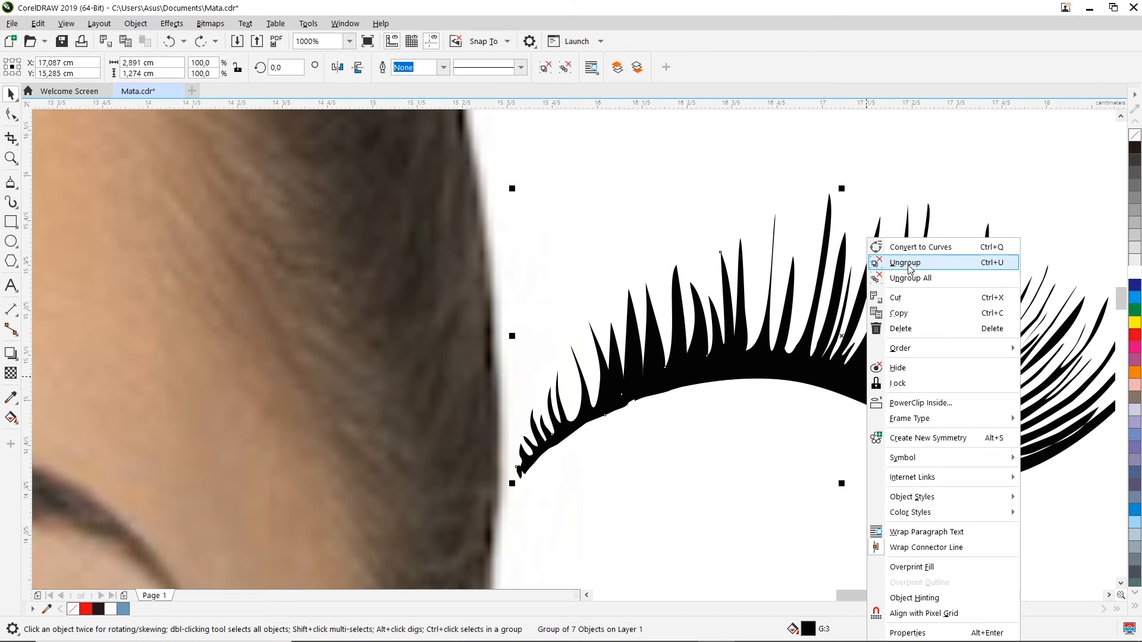
left_click(905, 263)
left_click_drag(846, 387, 829, 558)
key("ctrl+z")
- Weld the three-lash cluster and the large outer lash piece into one curve, undoing the test move
left_click(726, 268)
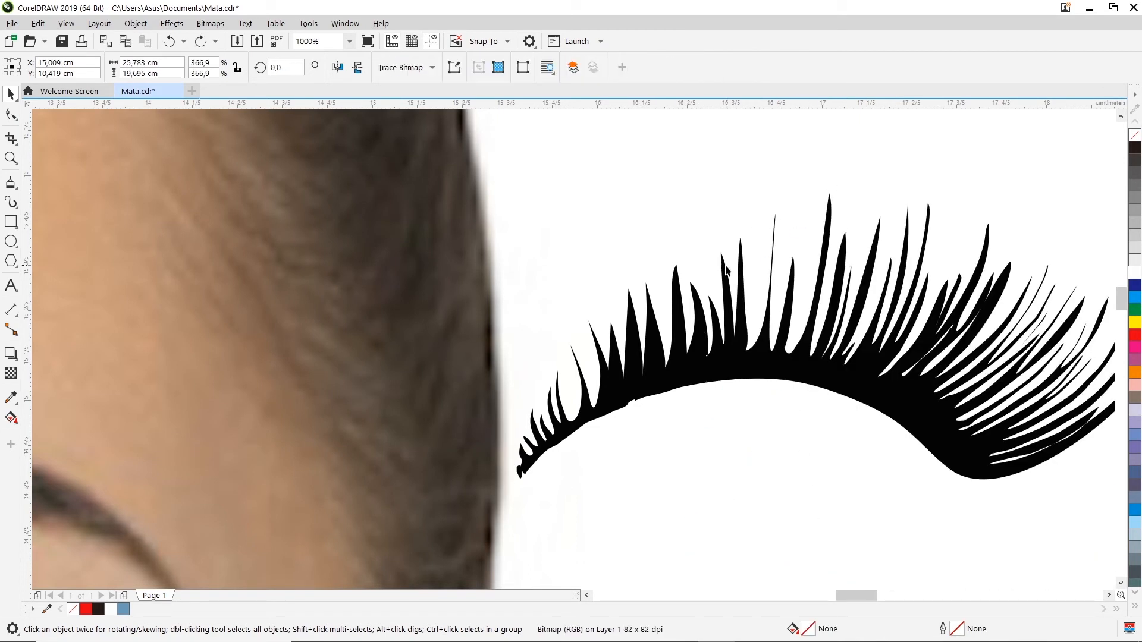
left_click(827, 376, "shift")
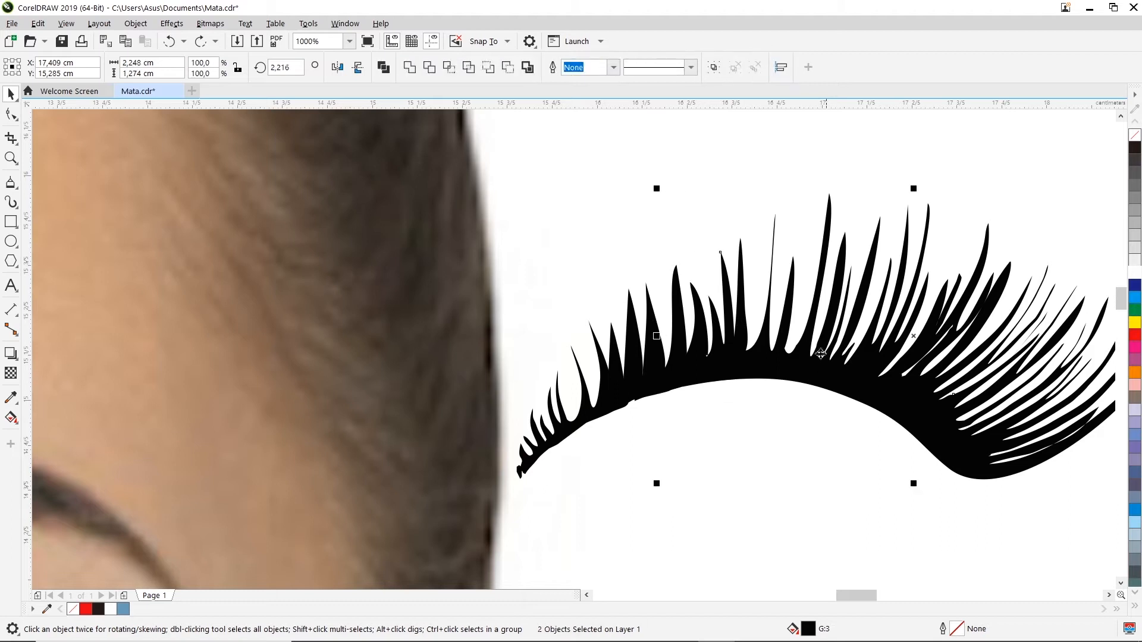
left_click_drag(831, 377, 871, 248)
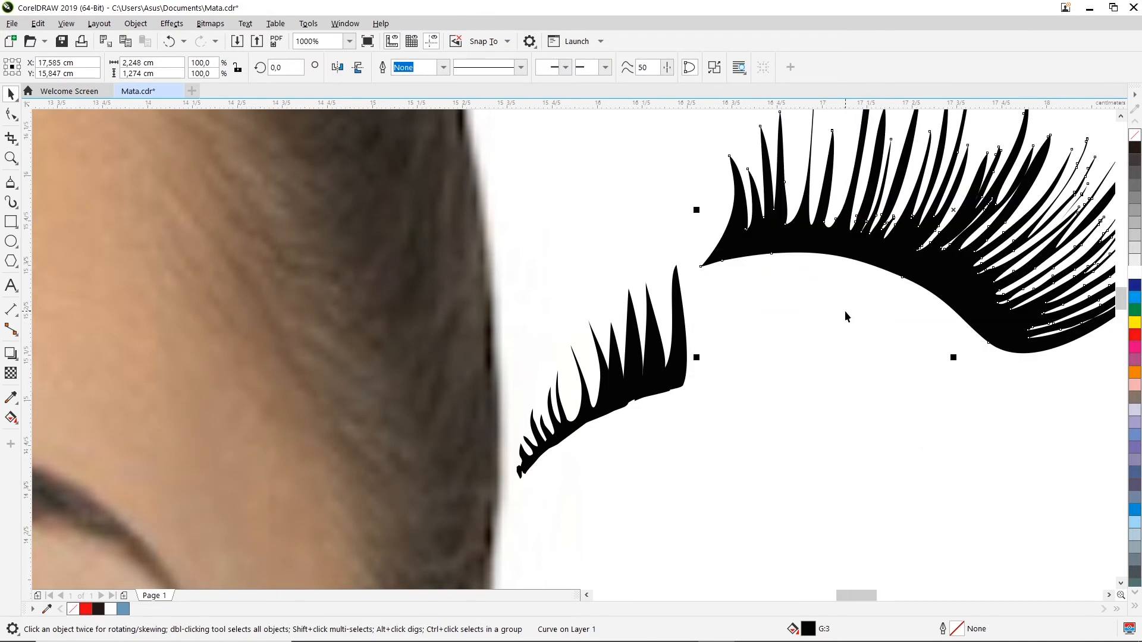
key("ctrl+z")
- Try to weld a single-lash piece farther along the lash line to the outer curve, and undo the weld and test moves
left_click(697, 214)
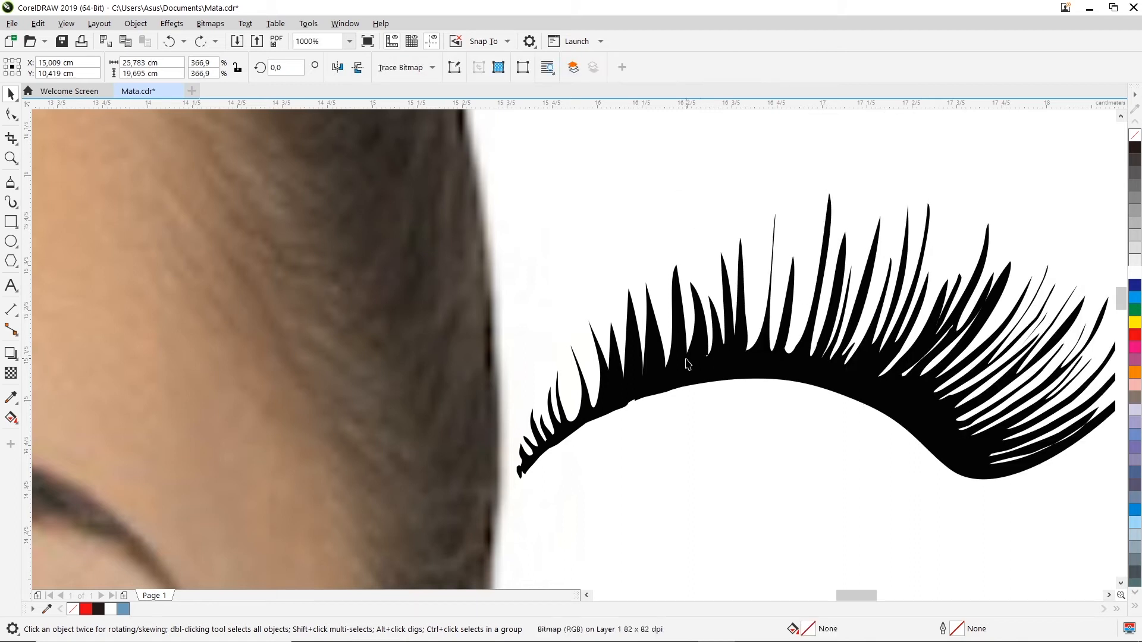
left_click(634, 365)
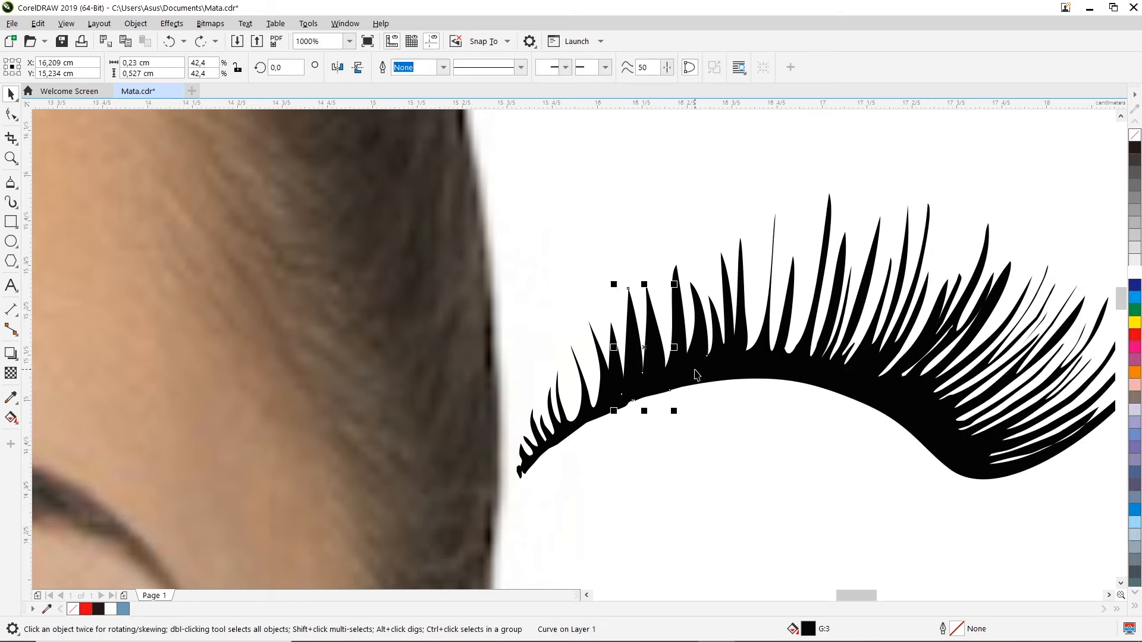
left_click(746, 367, "shift")
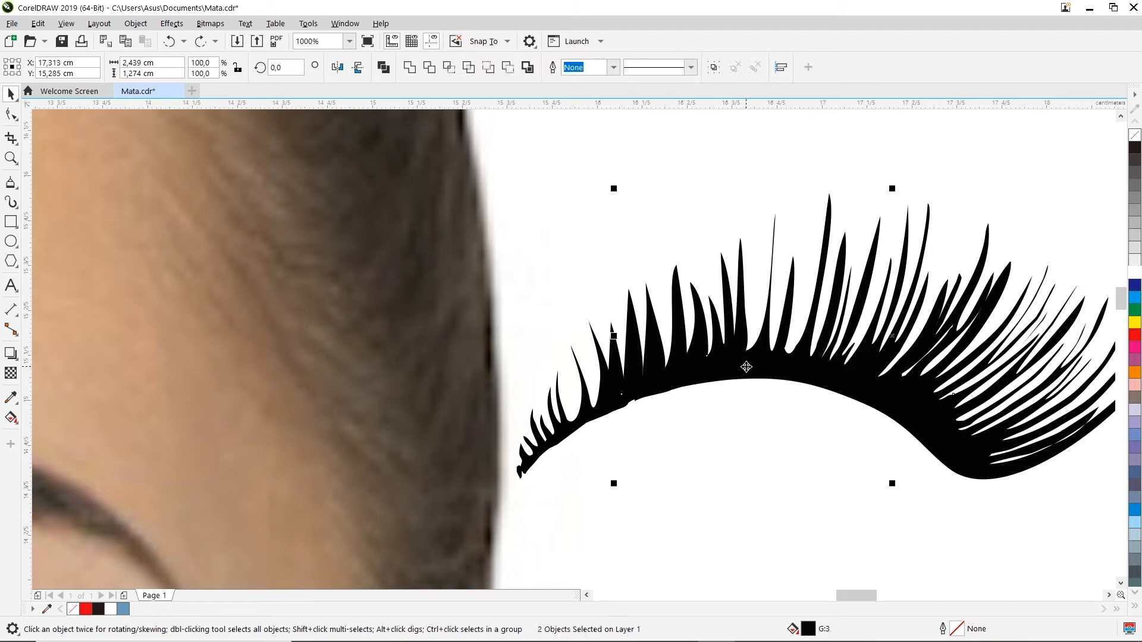
left_click(410, 68)
left_click_drag(687, 355, 709, 254)
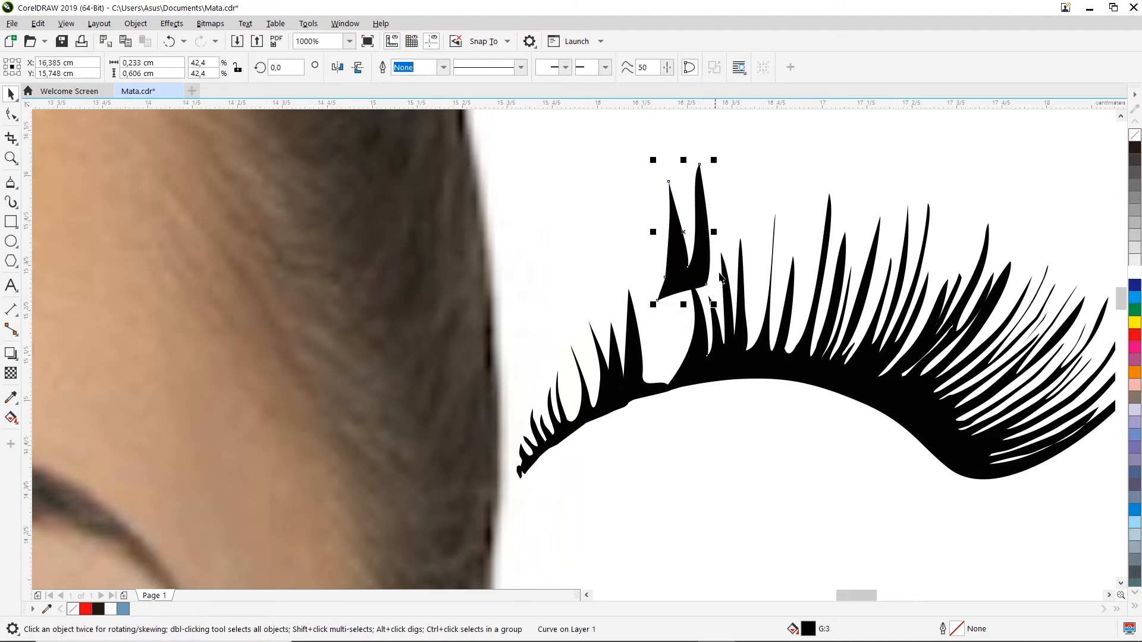
key("ctrl+z")
left_click(772, 395)
left_click_drag(772, 370, 826, 282)
key("ctrl+z")
key("ctrl+z")
left_click(794, 404)
left_click_drag(791, 362, 881, 281)
key("ctrl+z")
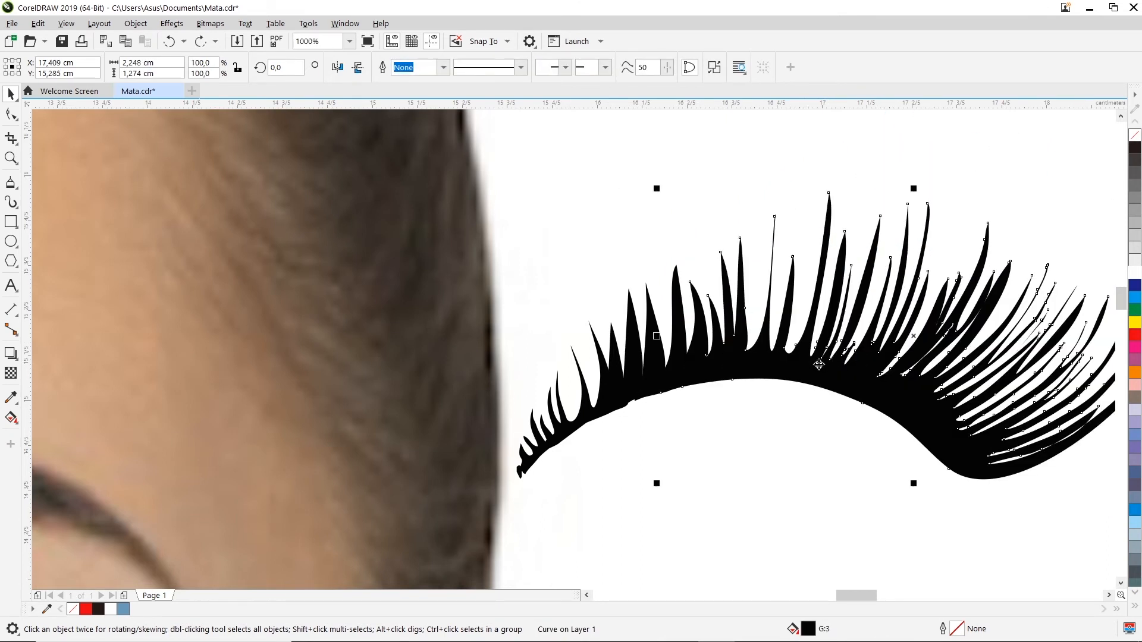
- Weld the adjacent two-lash piece to the joined outer lash curve, undoing the test move
left_click(688, 287)
left_click(680, 284)
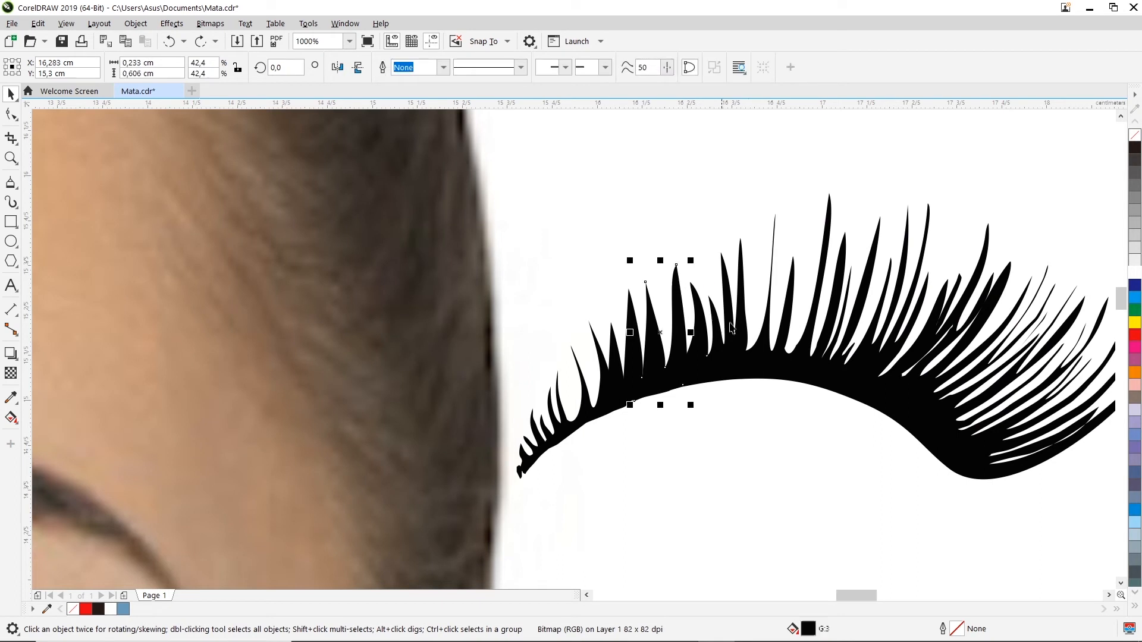
left_click(775, 359, "shift")
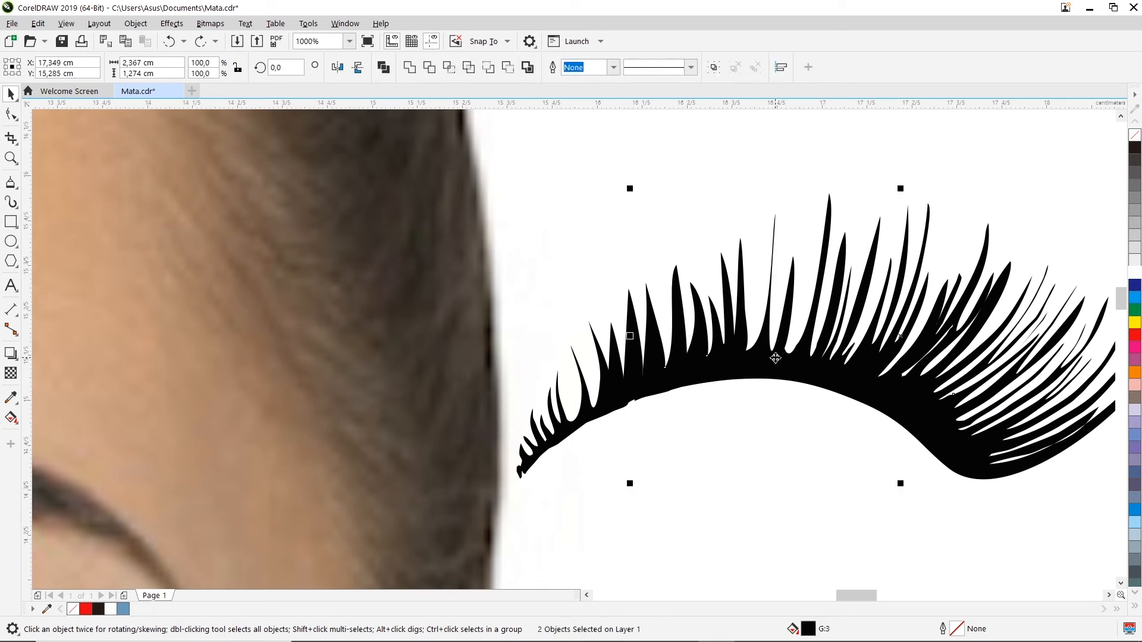
left_click(410, 67)
left_click_drag(669, 456, 751, 345)
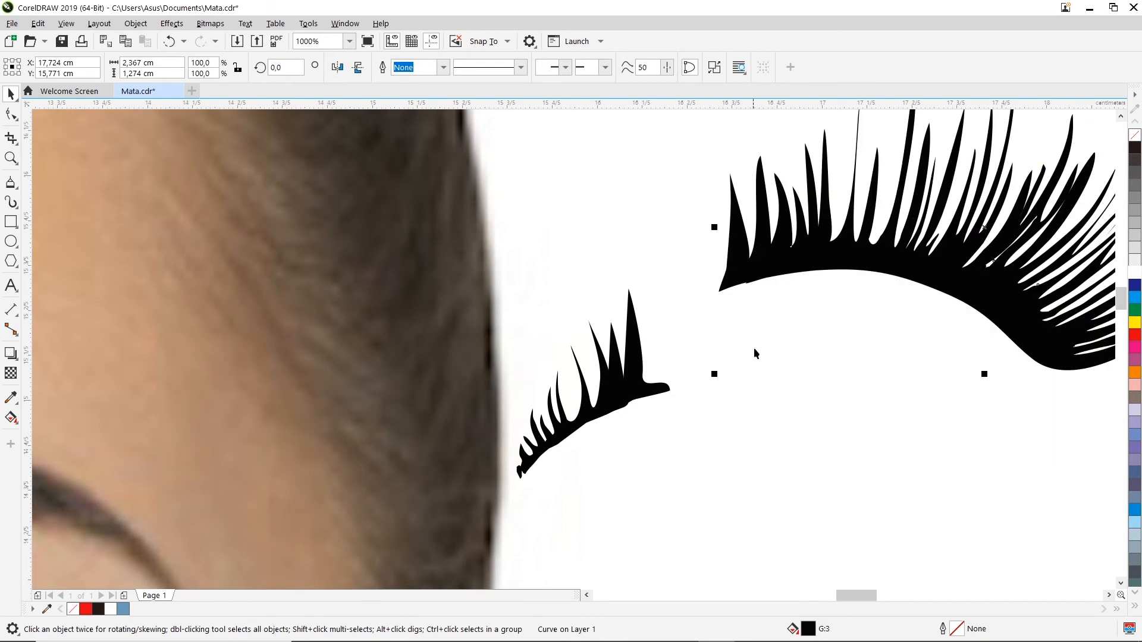
key("ctrl+z")
- Try to combine the short-lash cluster near the inner end with the joined outer curve, and undo it
left_click(616, 342)
left_click(604, 367)
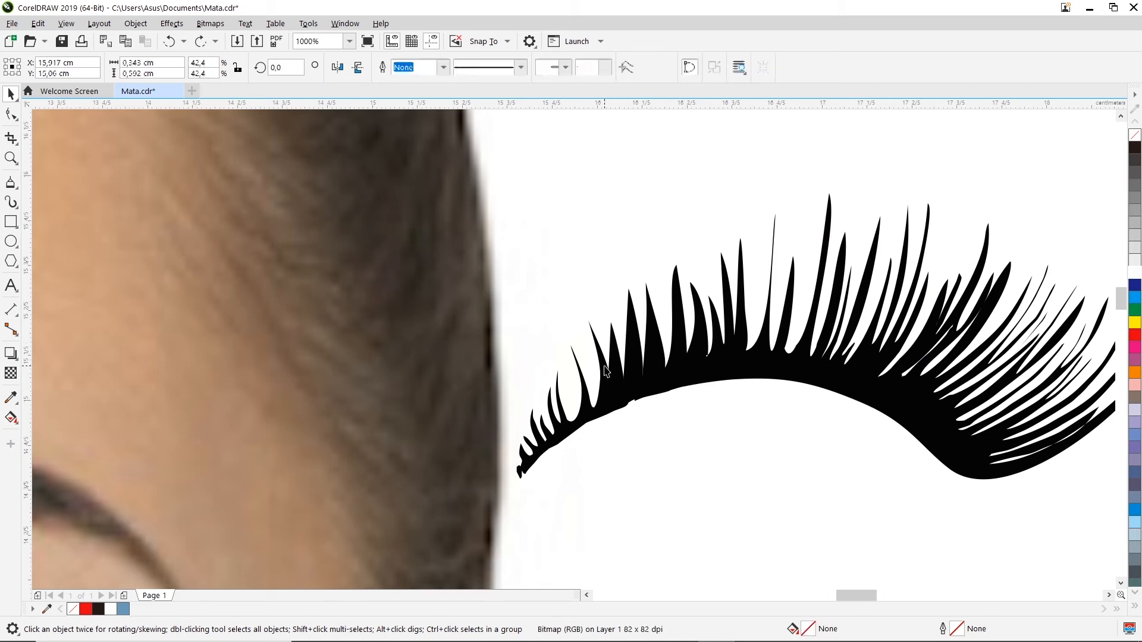
left_click(703, 364, "shift")
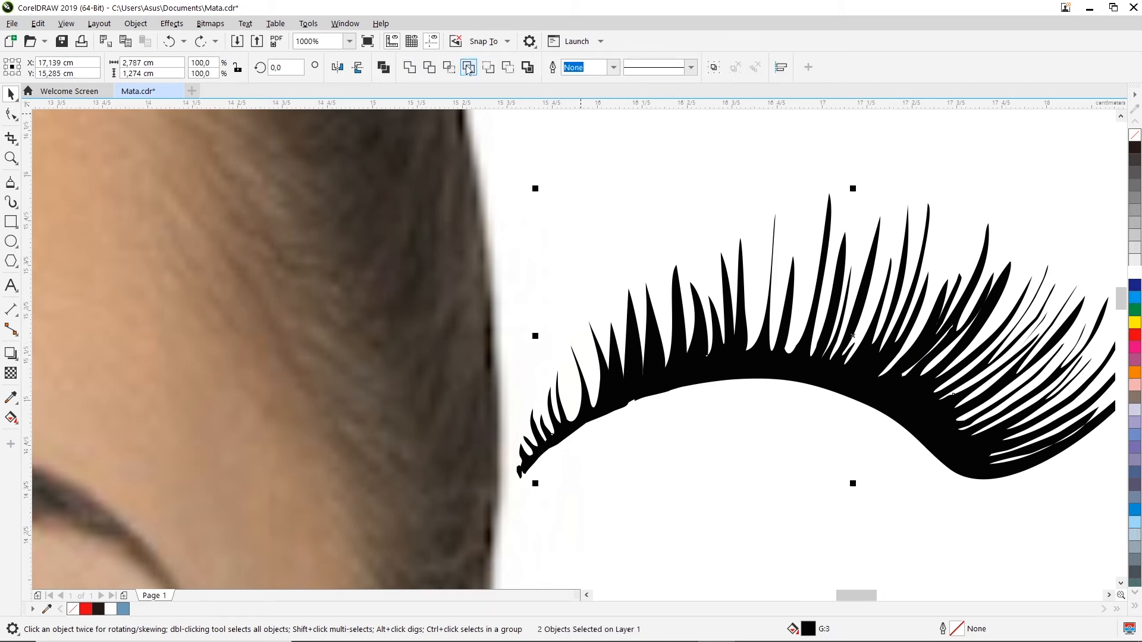
key("ctrl+l")
key("F10")
left_click(763, 353)
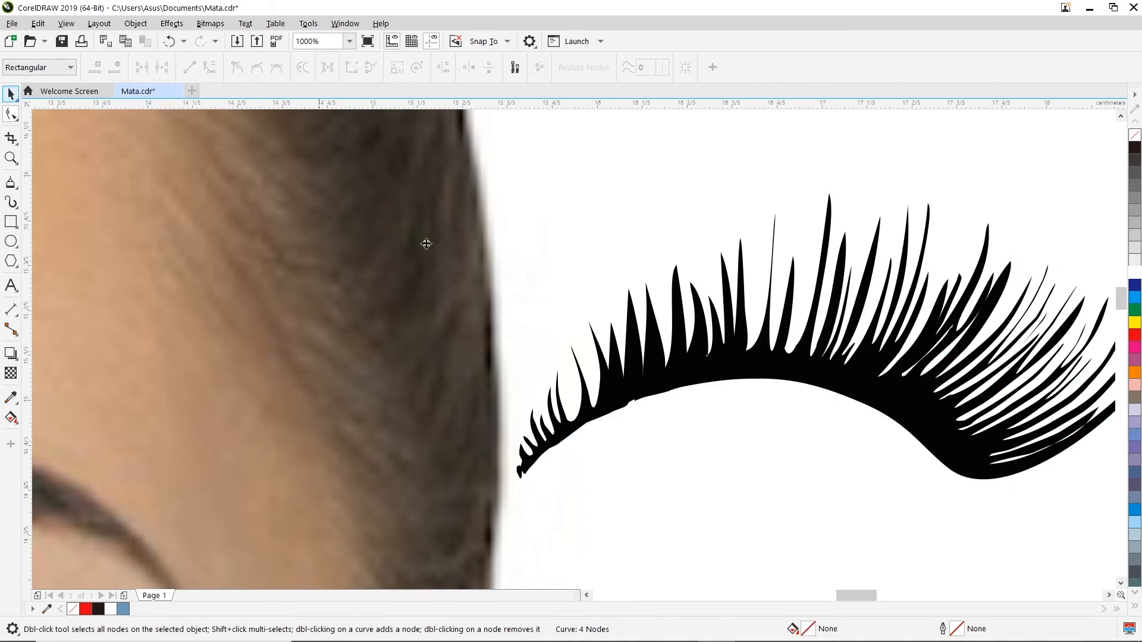
left_click_drag(764, 361, 814, 259)
key("ctrl+z")
key("ctrl+z")
- Weld the next single-lash piece on the inner side to the joined outer curve, undoing the test move
left_click(741, 195)
left_click(631, 381)
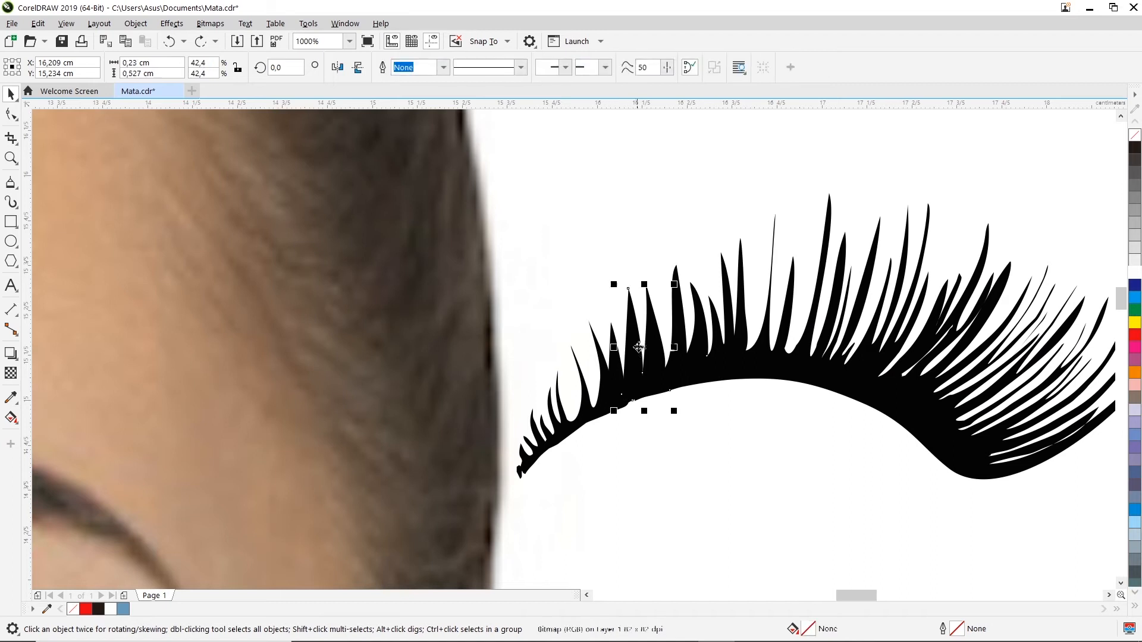
left_click(677, 329, "shift")
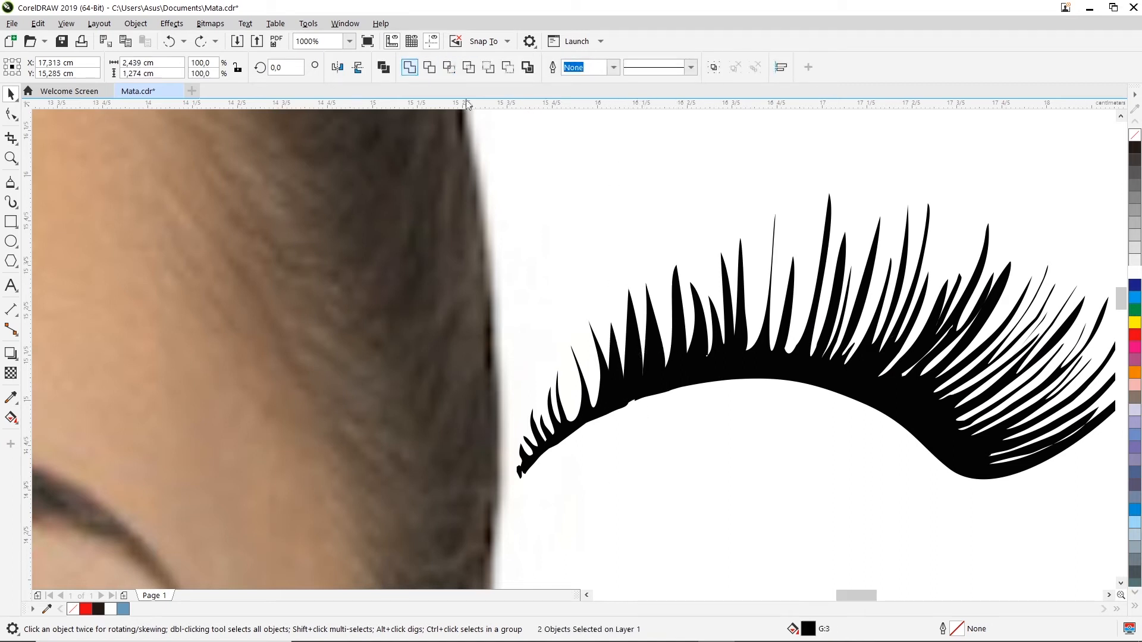
left_click_drag(786, 371, 847, 260)
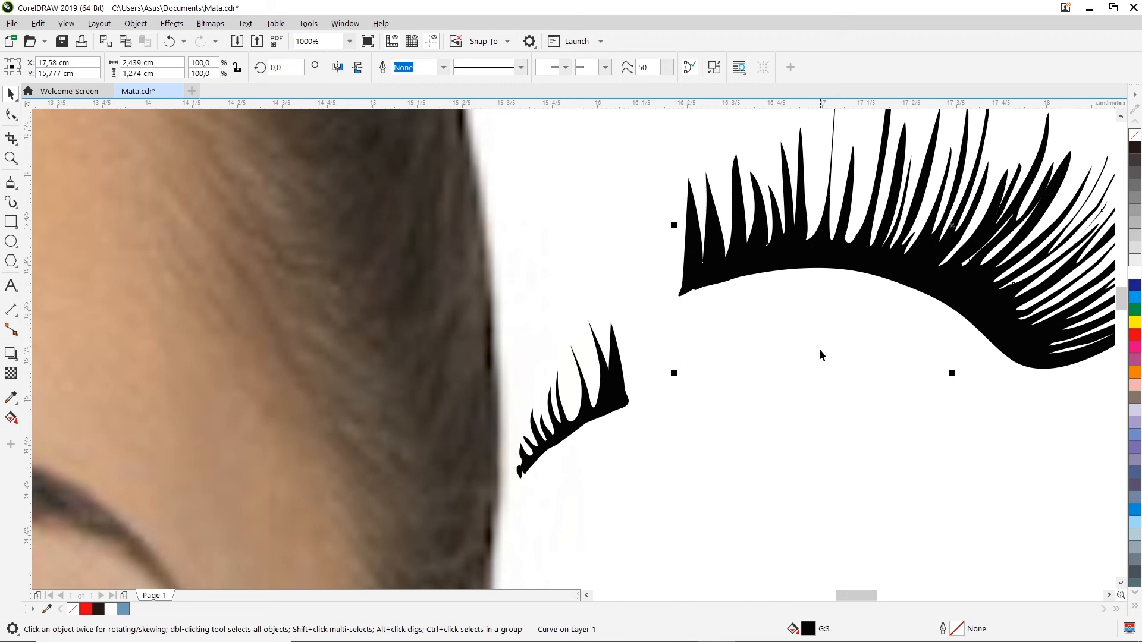
key("ctrl+z")
left_click(768, 398)
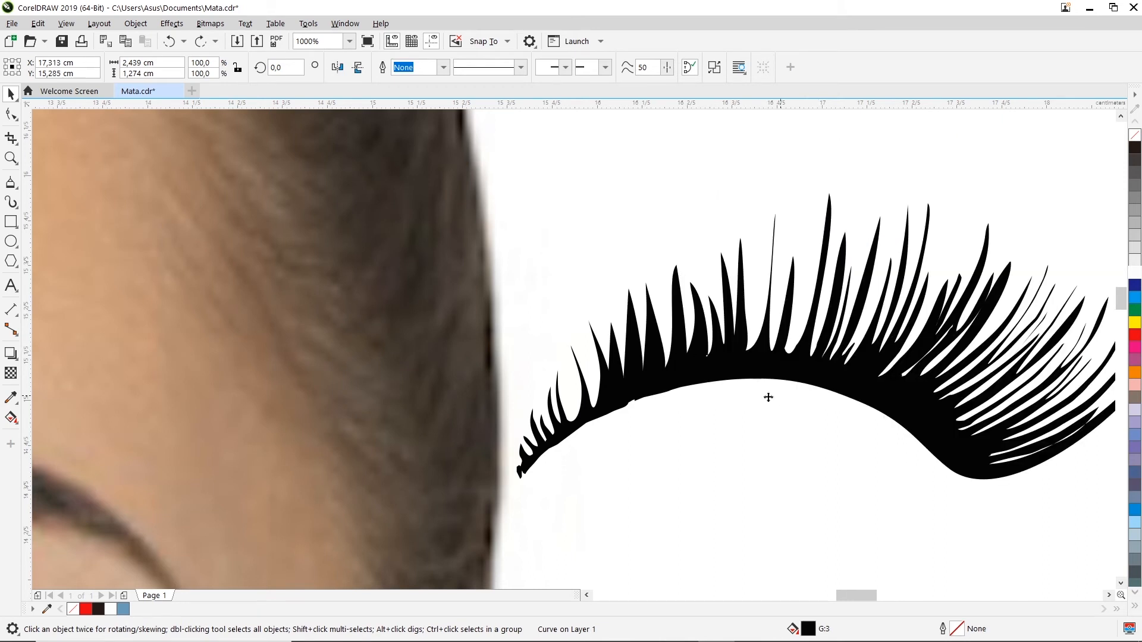
- Try to weld the short-lash cluster near the inner end to the joined curve, and undo the weld and test move
left_click(592, 411)
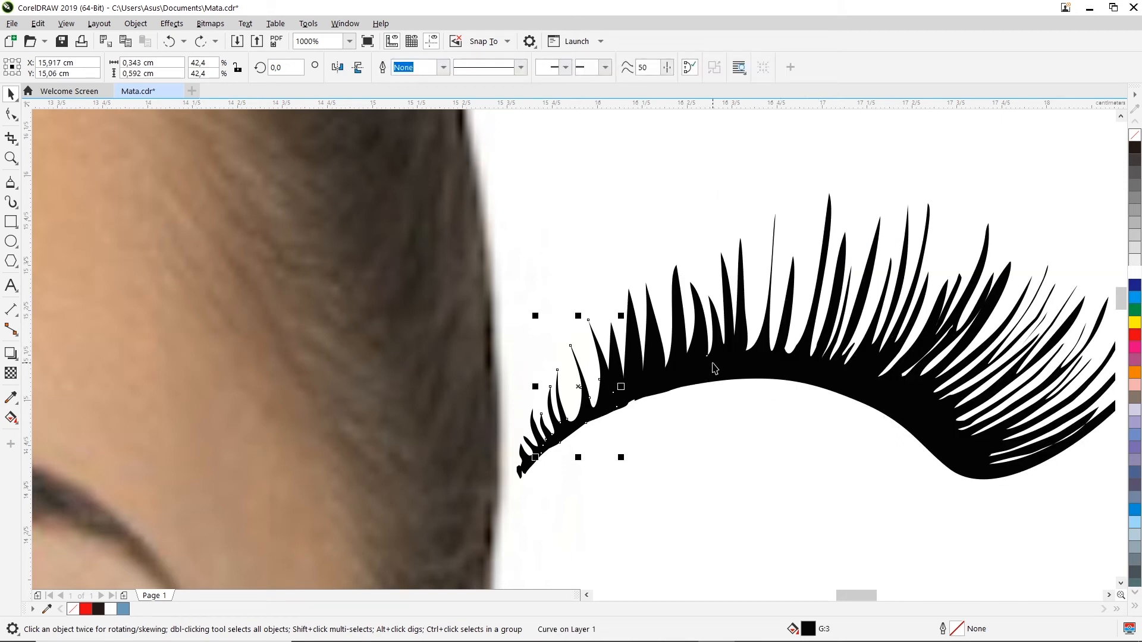
left_click(744, 352, "shift")
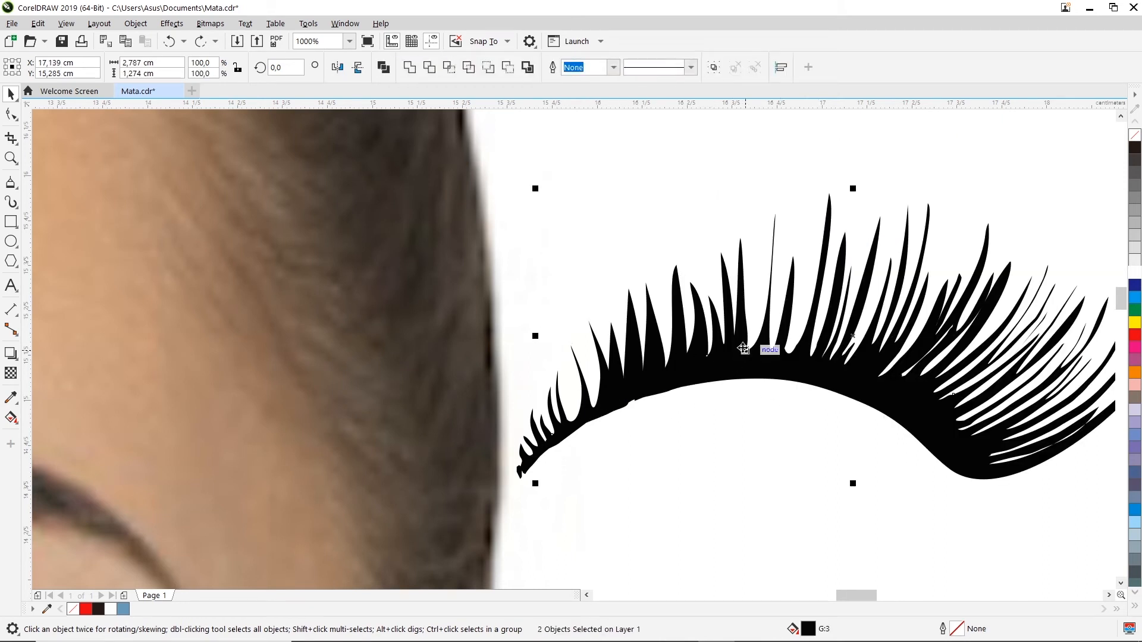
left_click(419, 70)
left_click_drag(690, 345, 742, 215)
key("ctrl+z")
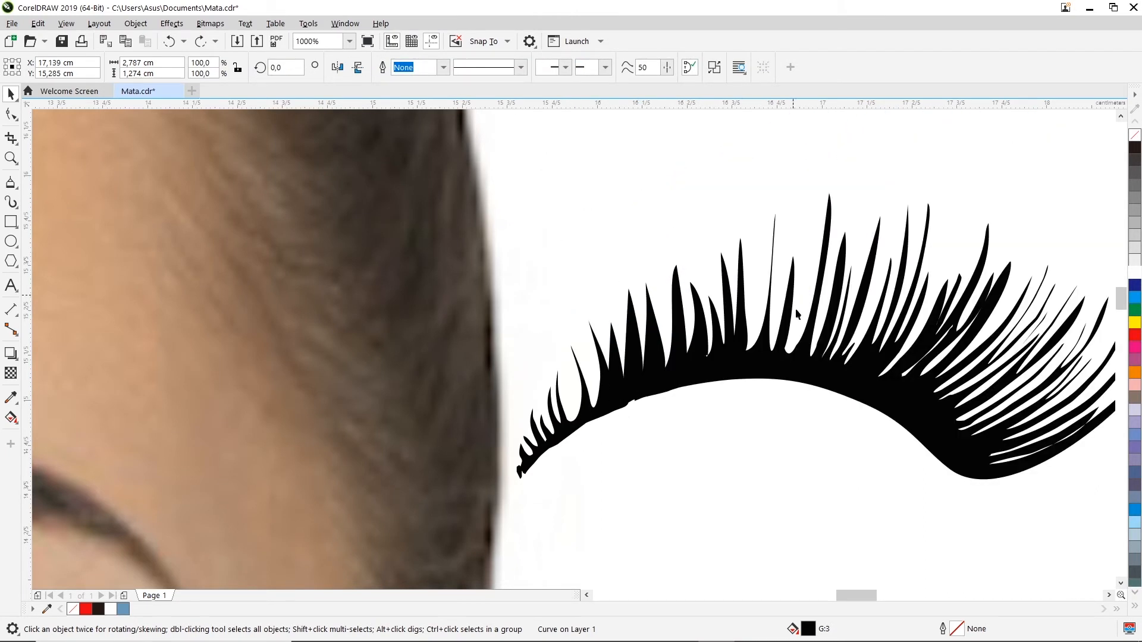
key("ctrl+z")
key("ctrl+shift+z")
key("ctrl+shift+z")
key("ctrl+z")
- Weld the next lash piece on the inner side to the joined lash curve, undoing the test move
left_click(605, 326)
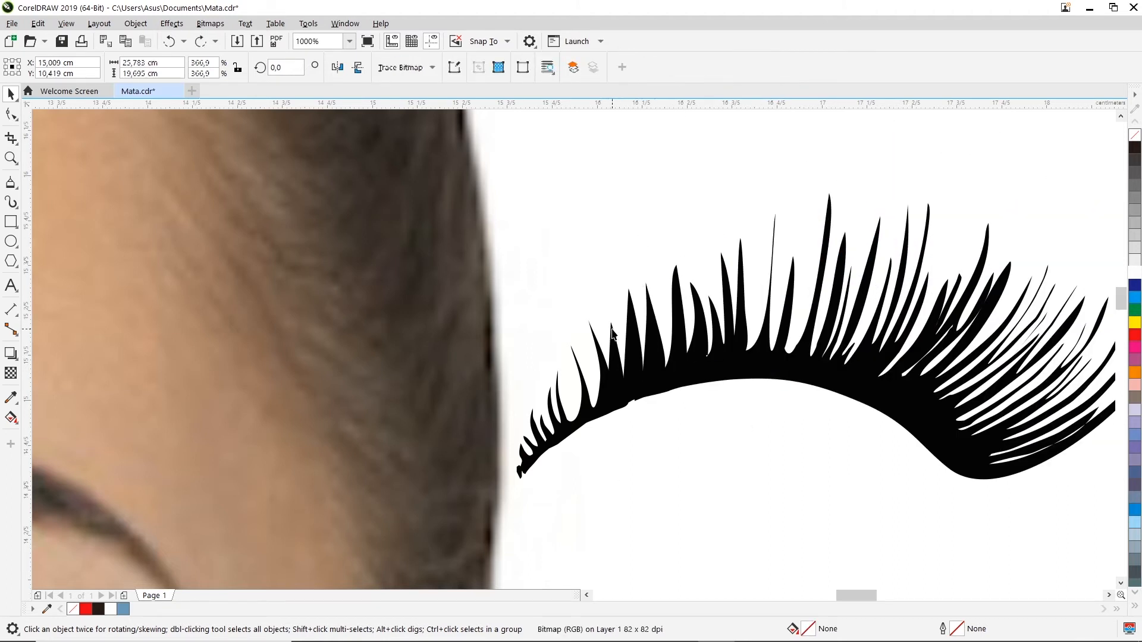
left_click(611, 329)
left_click(679, 331, "shift")
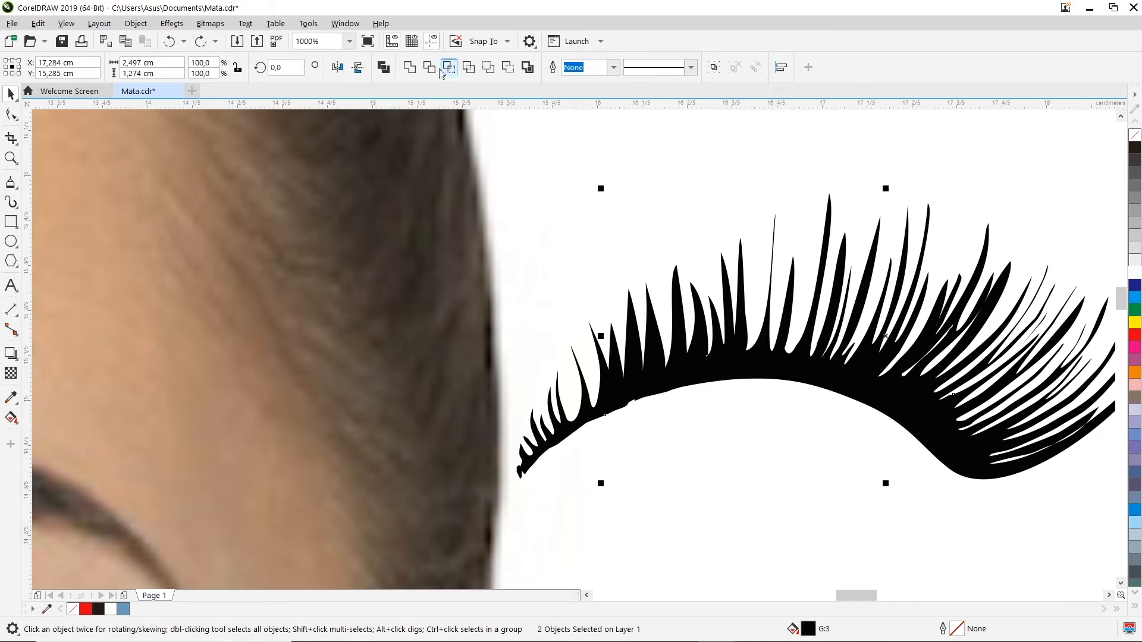
left_click(418, 72)
left_click_drag(720, 342, 768, 271)
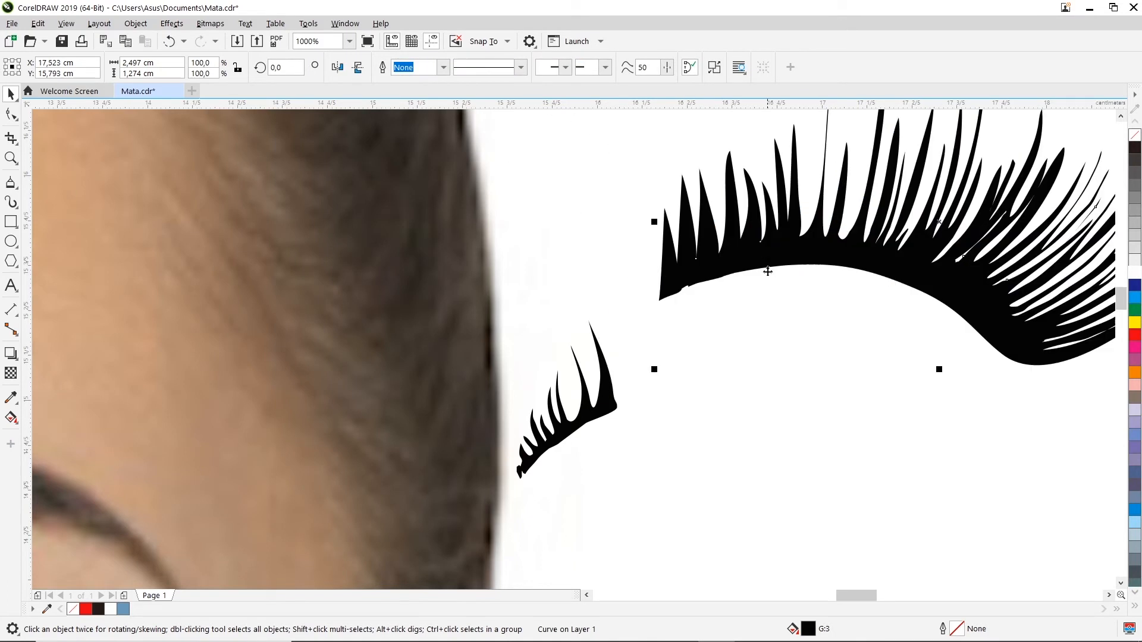
key("ctrl+z")
left_click(735, 426)
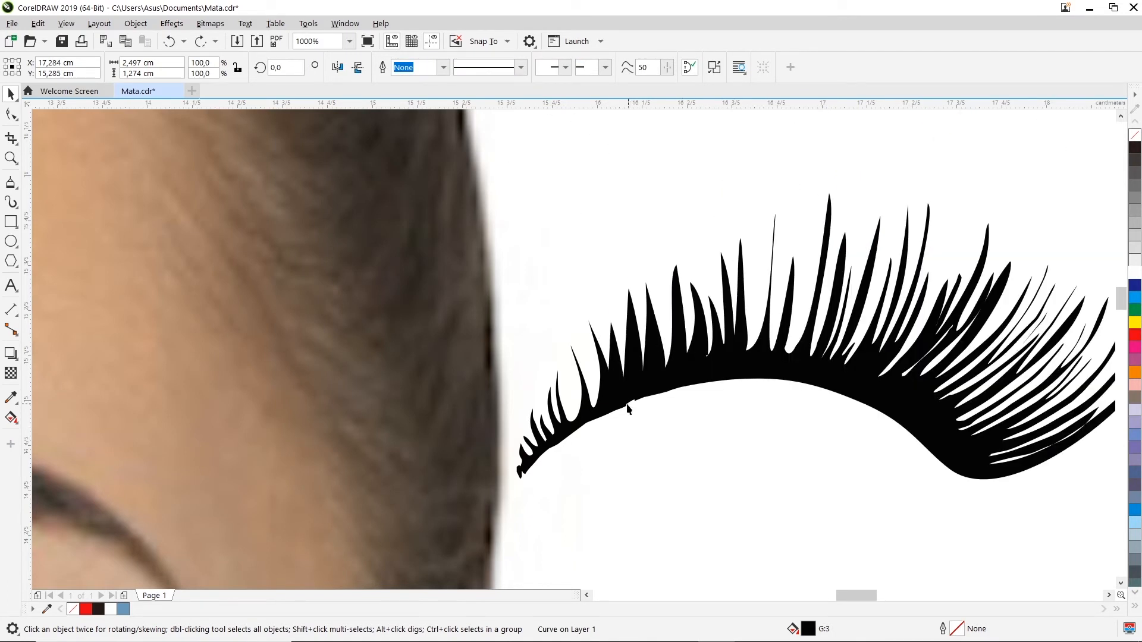
- Weld the short-lash cluster near the inner end to the joined lash curve
left_click(586, 389)
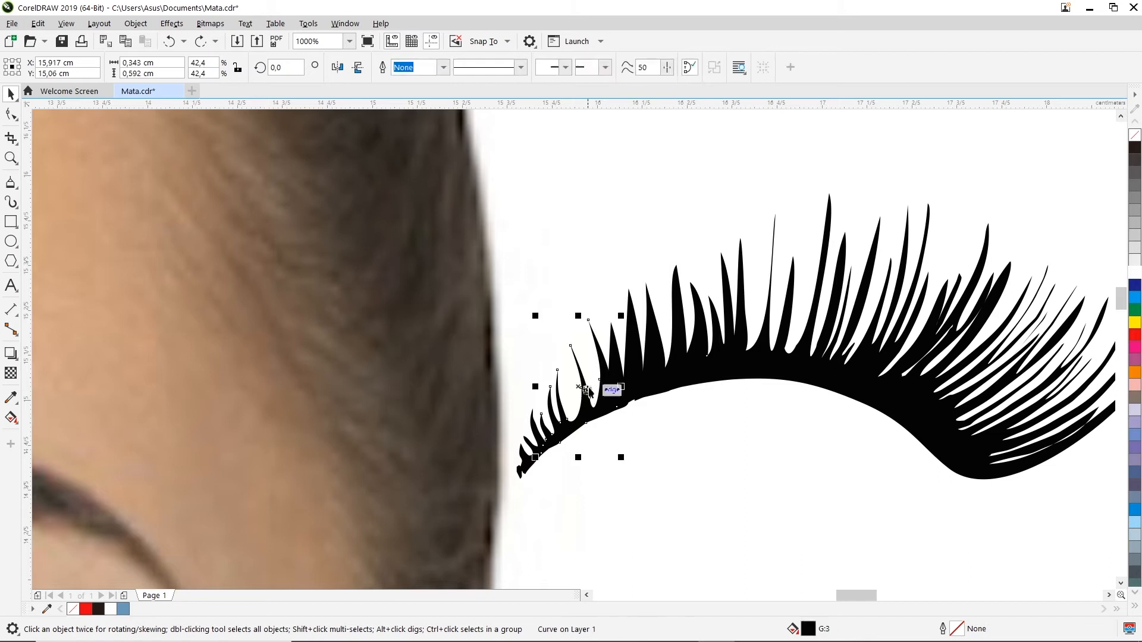
left_click(632, 297, "shift")
left_click(409, 68)
left_click_drag(765, 486, 569, 421)
- Weld the tiny cluster at the innermost tip to the joined curve, and reposition the complete lash slightly lower beside the face
left_click(542, 469)
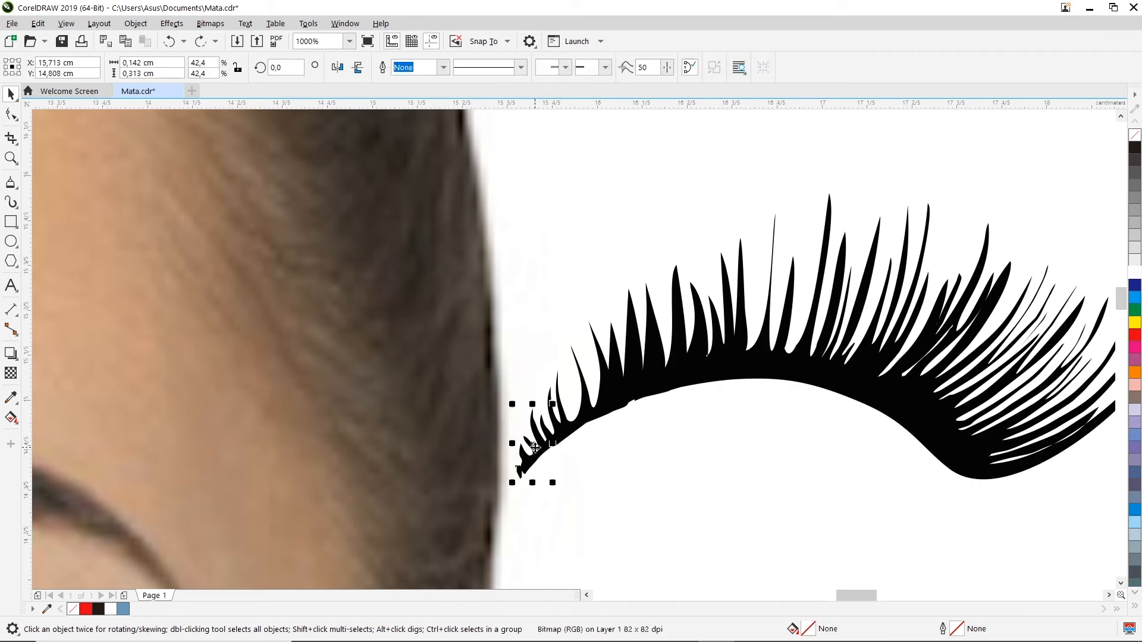
left_click(629, 394, "shift")
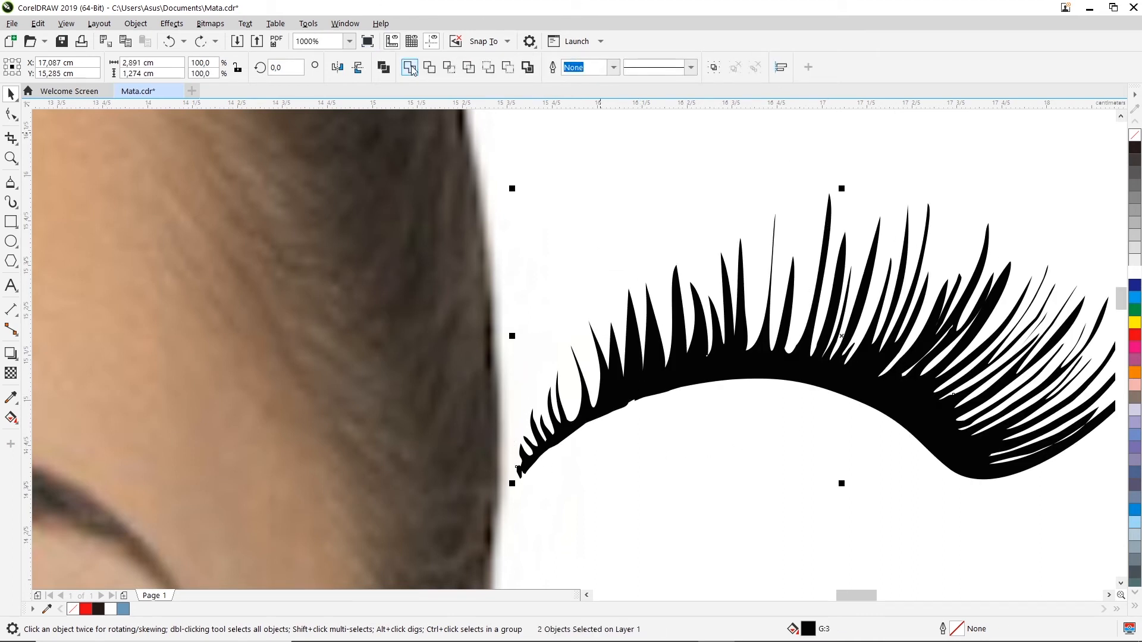
left_click_drag(772, 370, 834, 423)
scroll(797, 378, "down", 6)
scroll(797, 431, "up", 2)
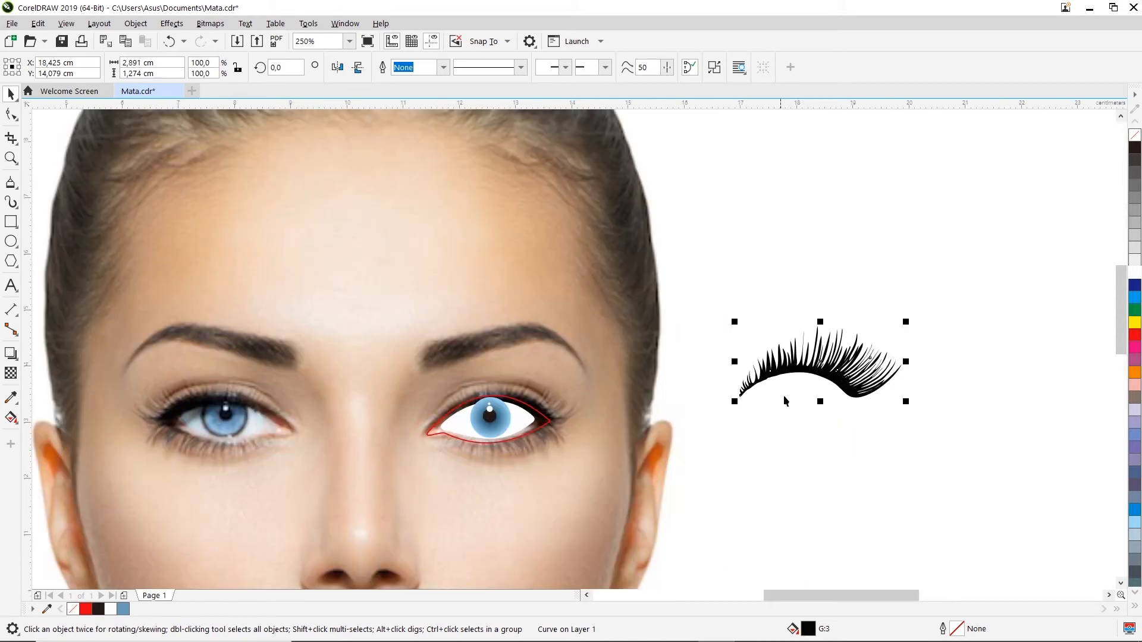
scroll(785, 402, "up", 2)
left_click(808, 338)
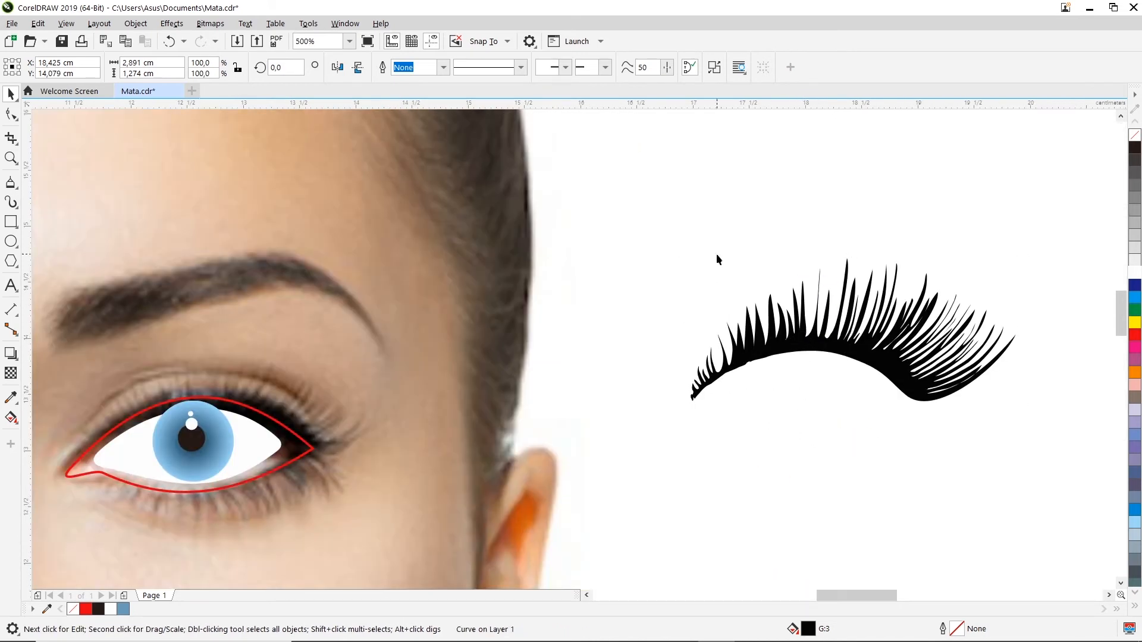
left_click_drag(777, 357, 680, 365)
left_click(721, 359)
left_click(716, 356)
- Delete the clustered nodes forming the bump on the lower edge of the lash curve
scroll(641, 387, "up", 2)
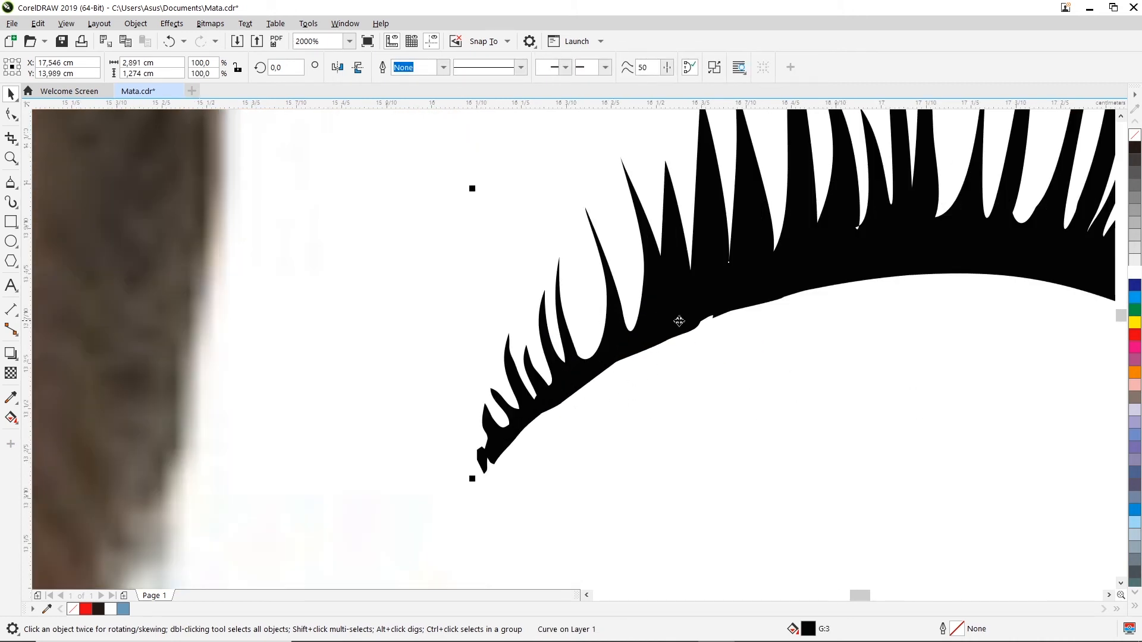
scroll(690, 293, "down", 1)
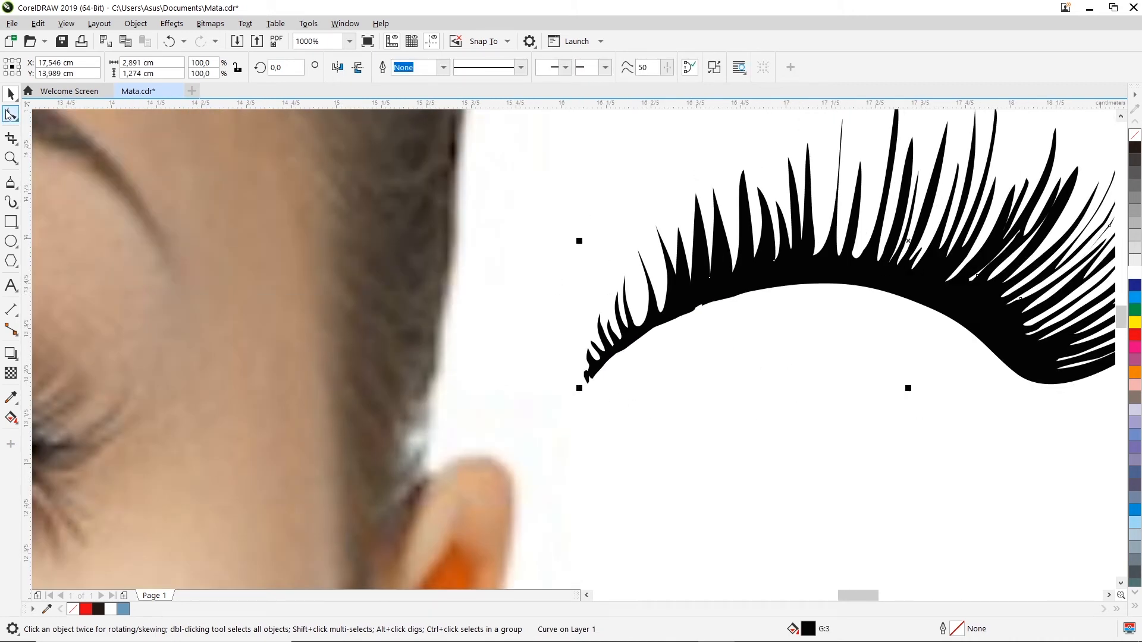
left_click(9, 114)
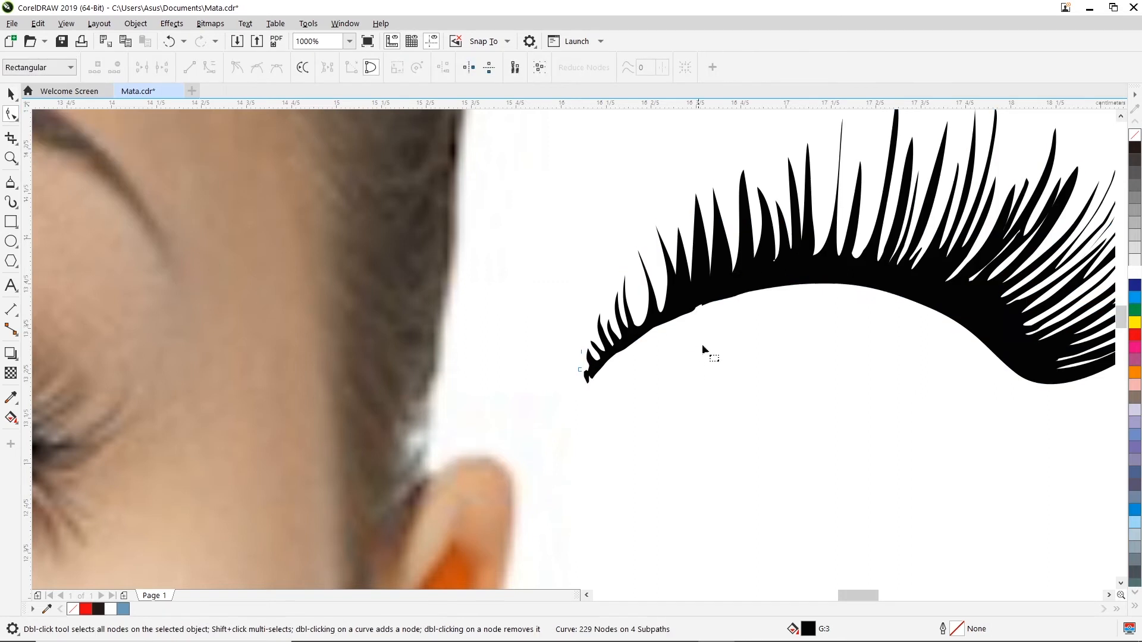
left_click(754, 265)
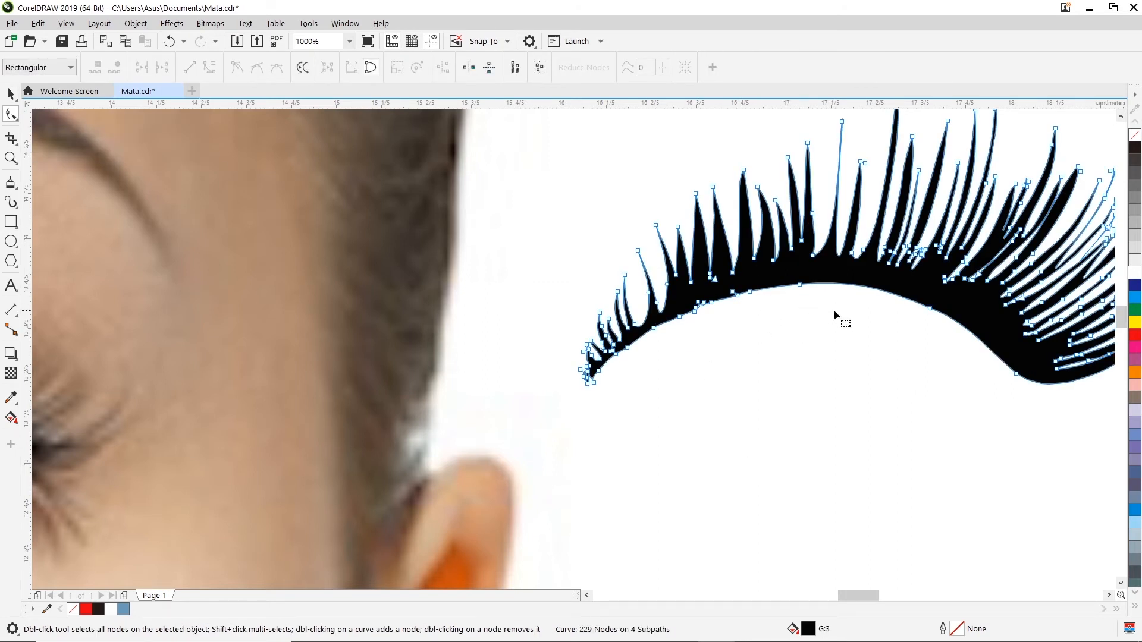
scroll(834, 311, "up", 1)
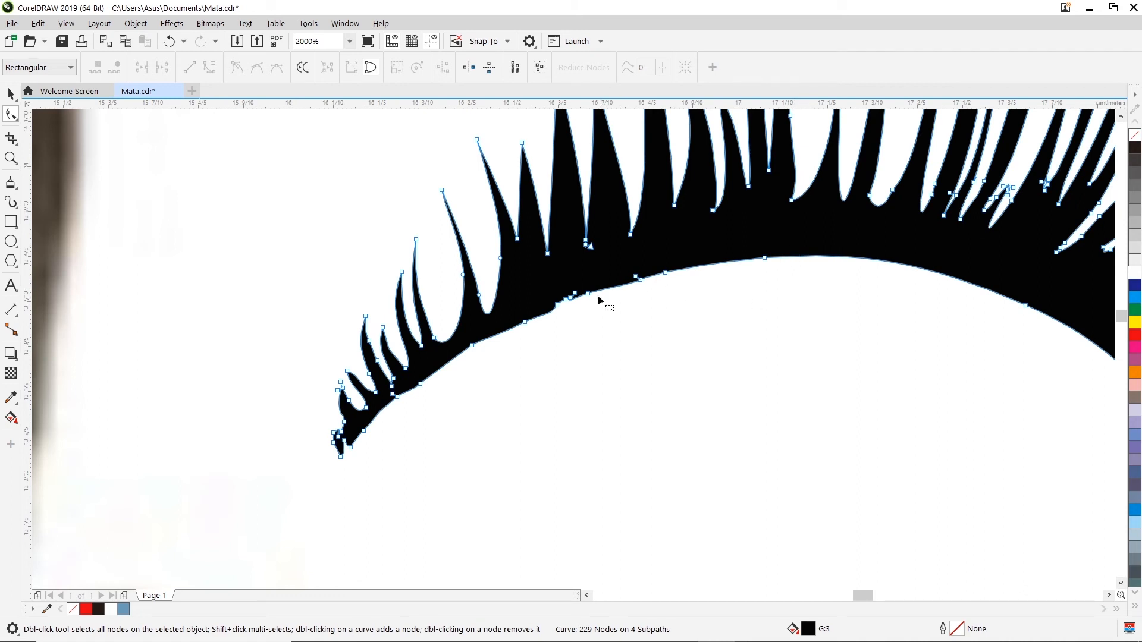
left_click_drag(596, 304, 603, 280)
left_click(571, 330)
left_click_drag(544, 342, 598, 280)
key("Delete")
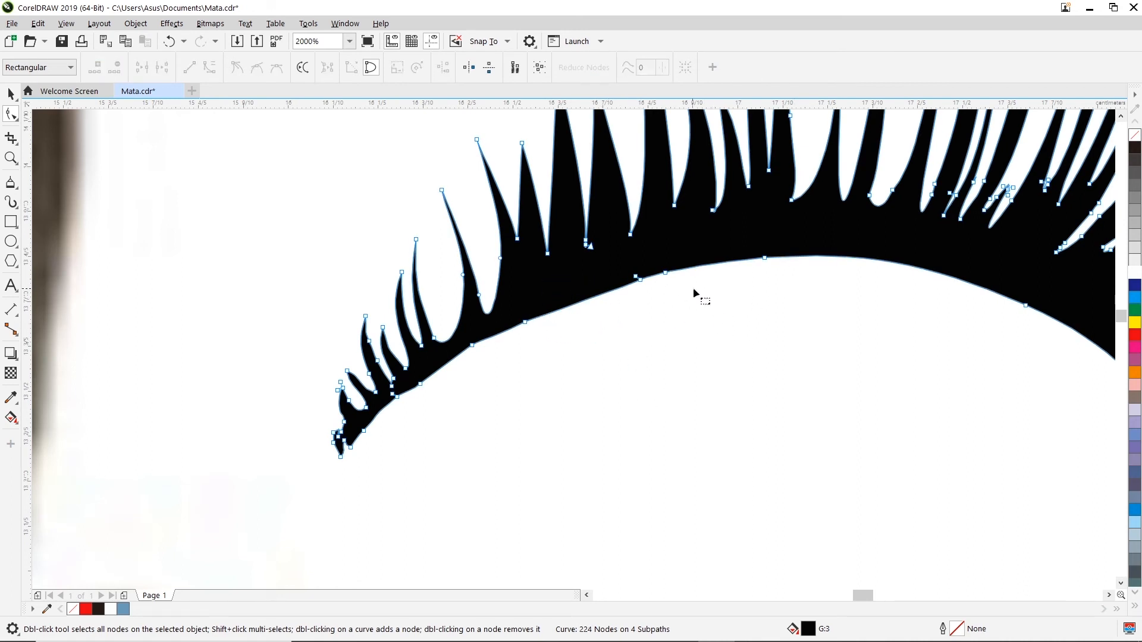
- Delete the extra nodes along the lash's lower edge between the arch and the inner tip to smooth the contour
left_click_drag(680, 290, 407, 416)
key("Delete")
key("Delete")
key("Delete")
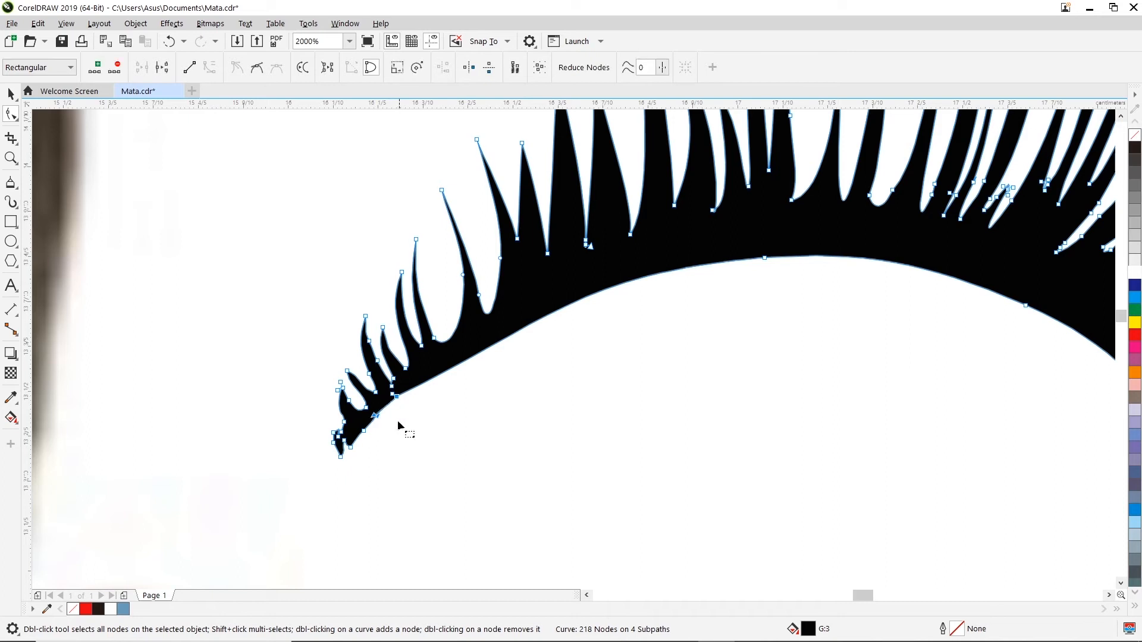
left_click(396, 396)
key("Delete")
left_click(363, 430)
key("Delete")
left_click(353, 449)
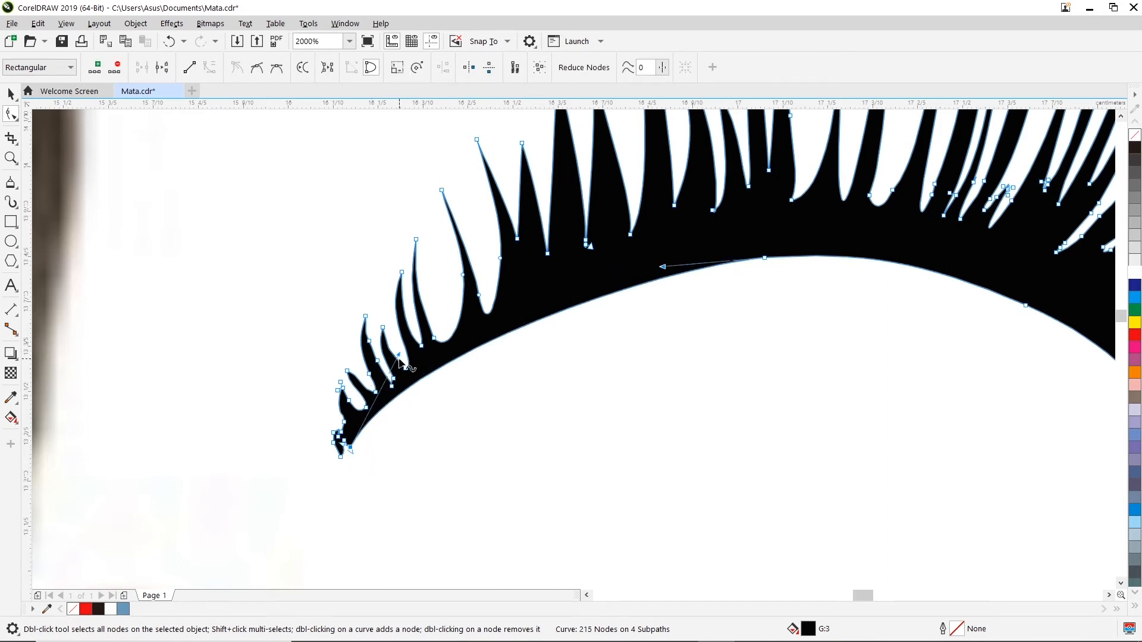
- Delete the node near the crest of the lash's lower edge, and undo the extra deletion of the neighbouring node
scroll(781, 293, "down", 1)
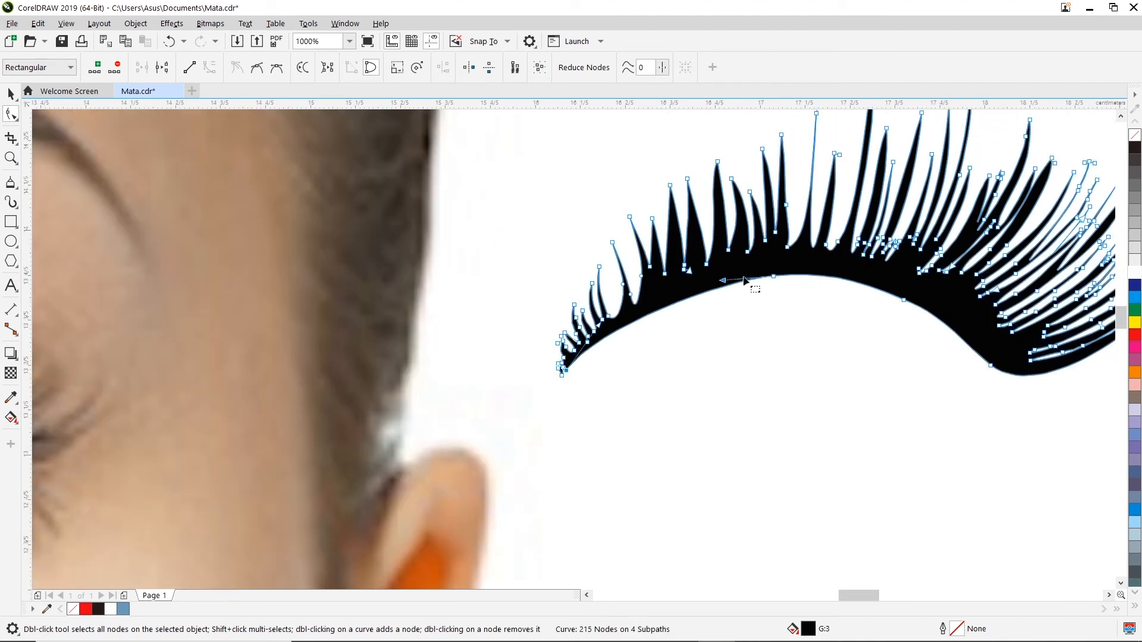
key("Delete")
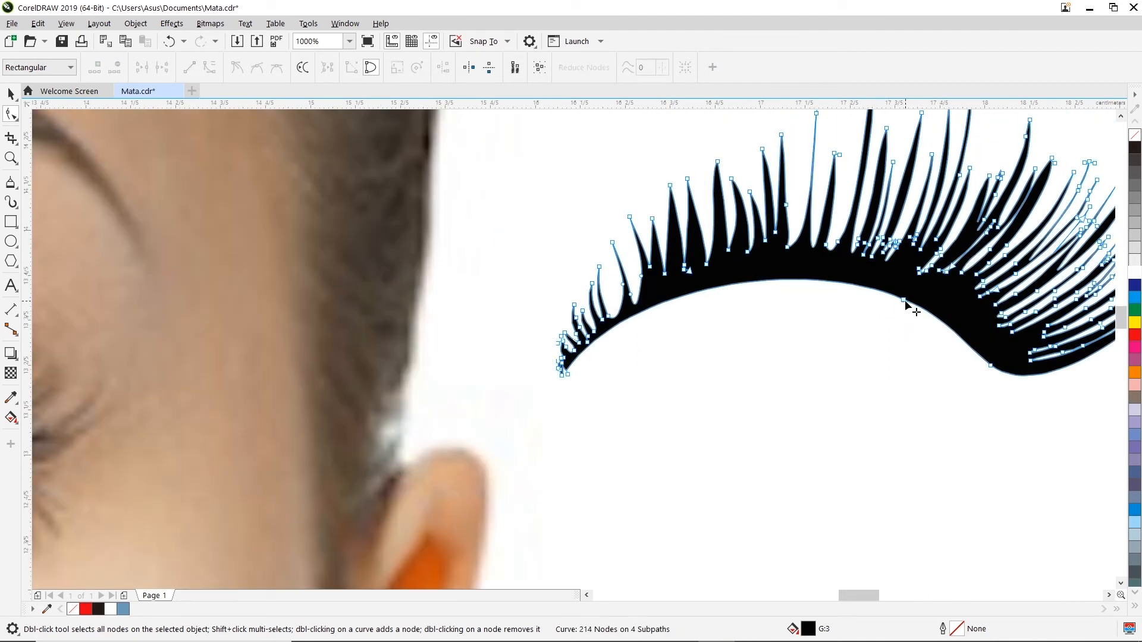
double_click(905, 301)
key("ctrl+z")
- Move the welded lash onto the traced eye so its lower edge follows the upper eyelid
scroll(894, 327, "down", 3)
left_click(16, 95)
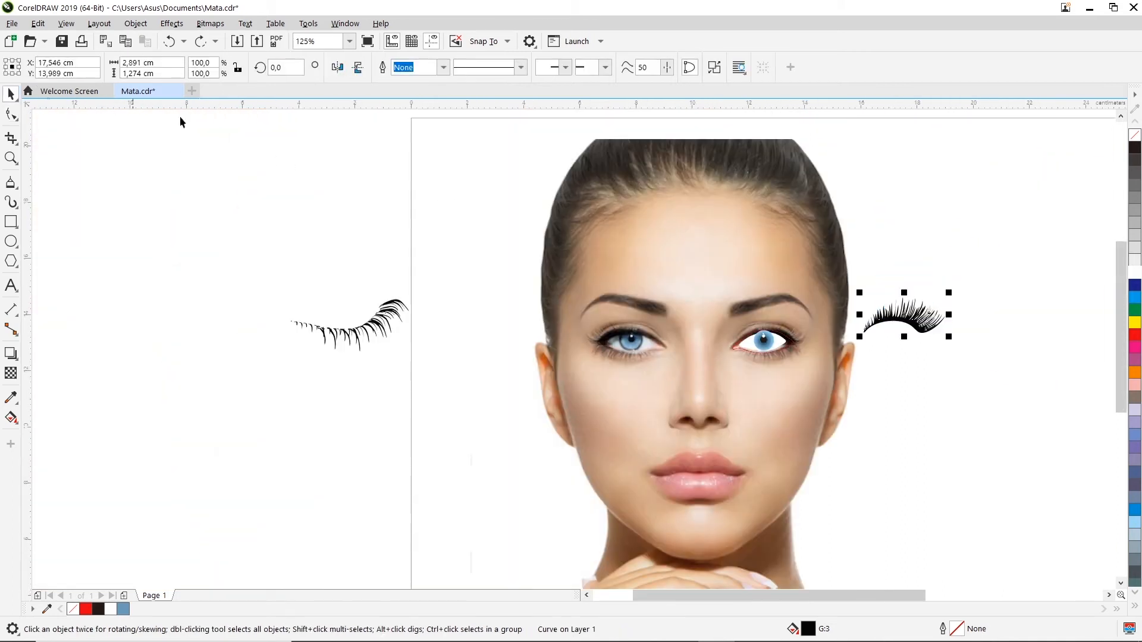
left_click_drag(915, 315, 786, 329)
scroll(786, 330, "up", 2)
scroll(782, 332, "up", 1)
left_click_drag(755, 365, 739, 340)
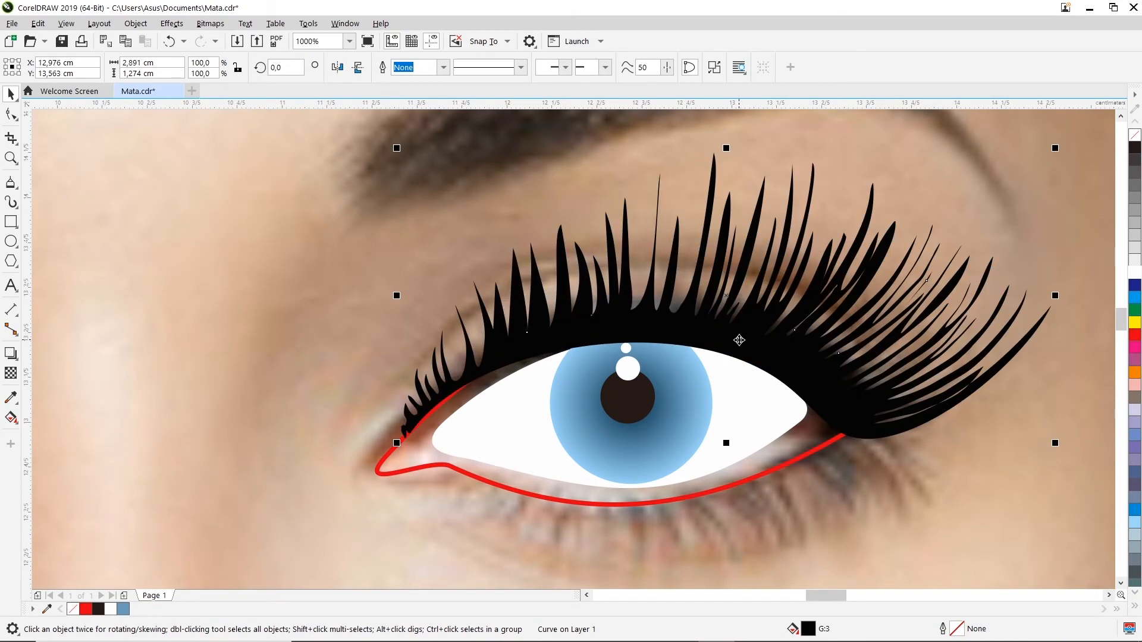
scroll(465, 416, "down", 1)
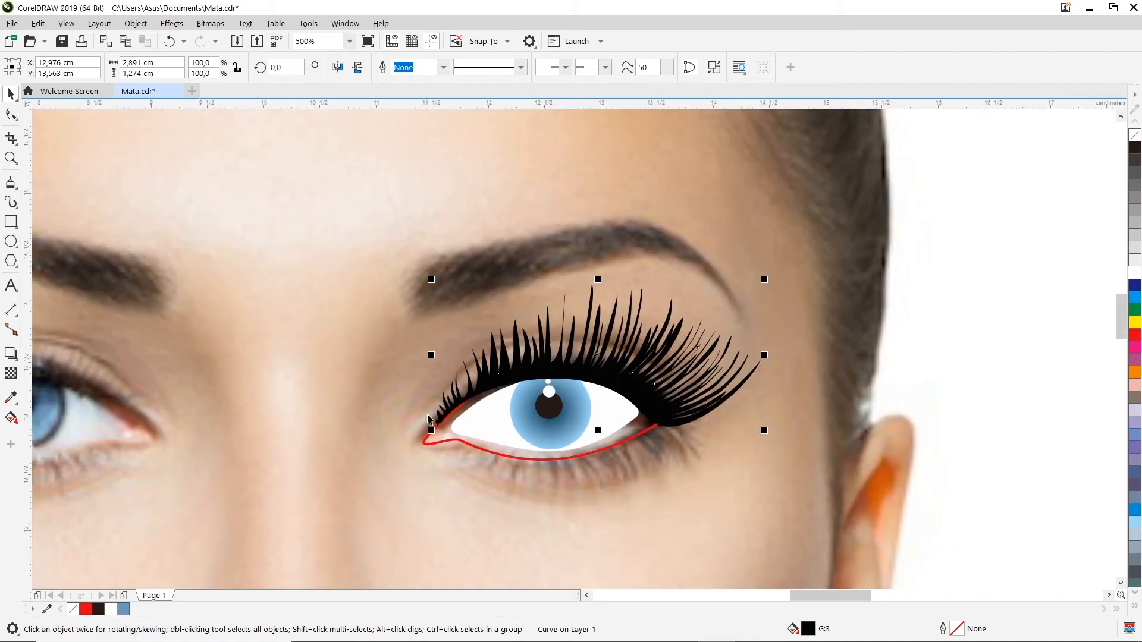
scroll(444, 407, "up", 1)
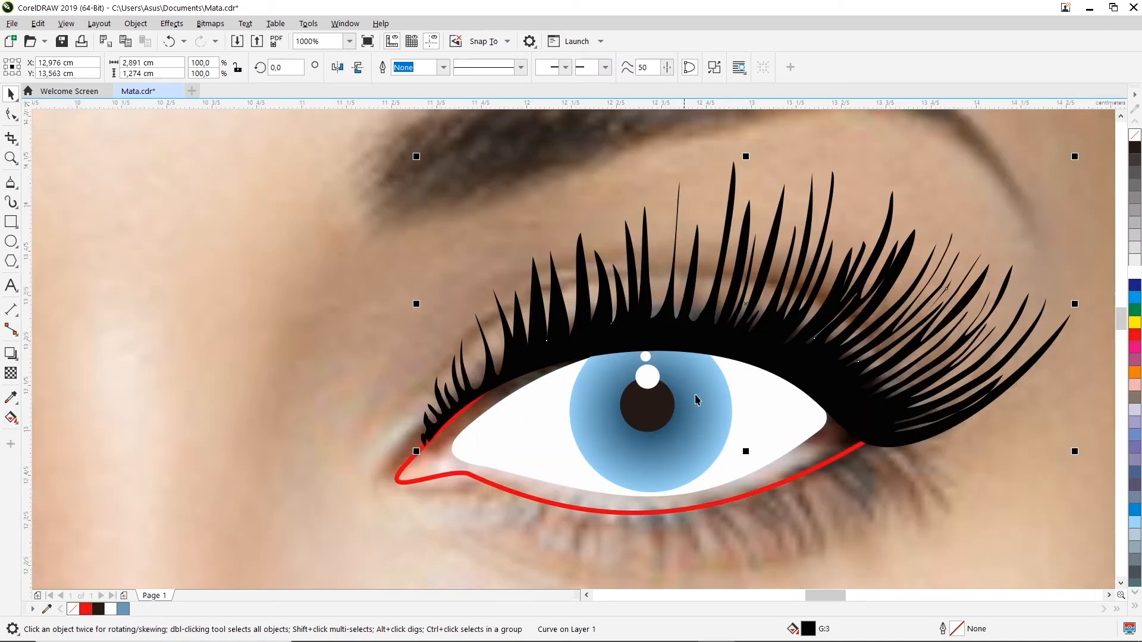
left_click_drag(782, 359, 783, 355)
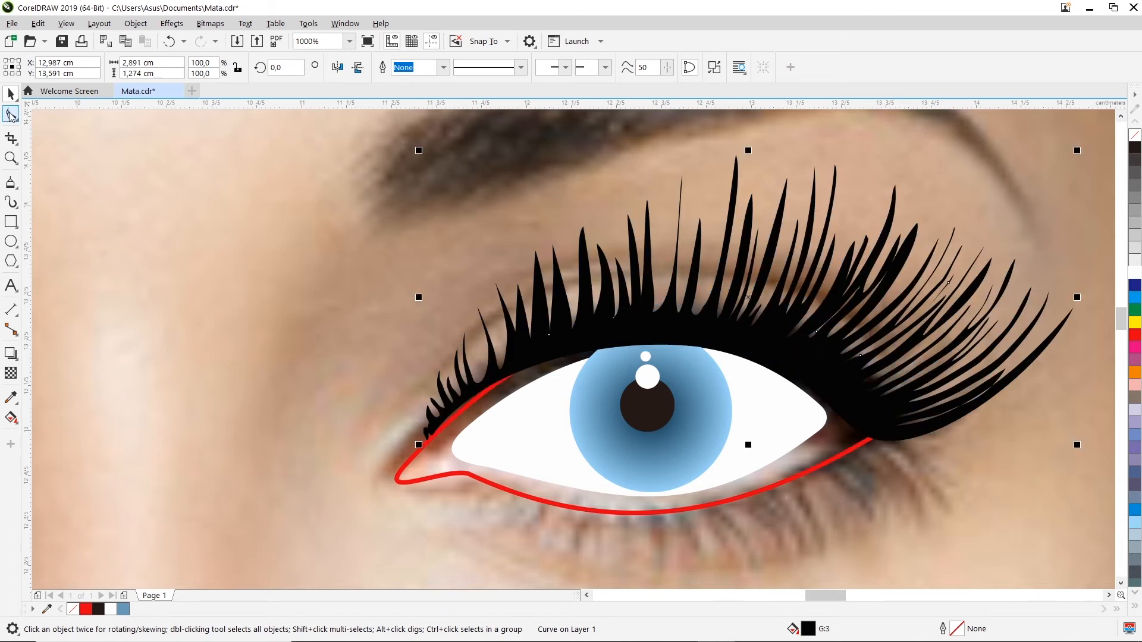
- Reshape the lash's lower edge to fit the upper lid by adjusting the inner tip node and the curve handles, then deselect
left_click(11, 115)
scroll(489, 383, "up", 1)
left_click_drag(377, 490, 375, 501)
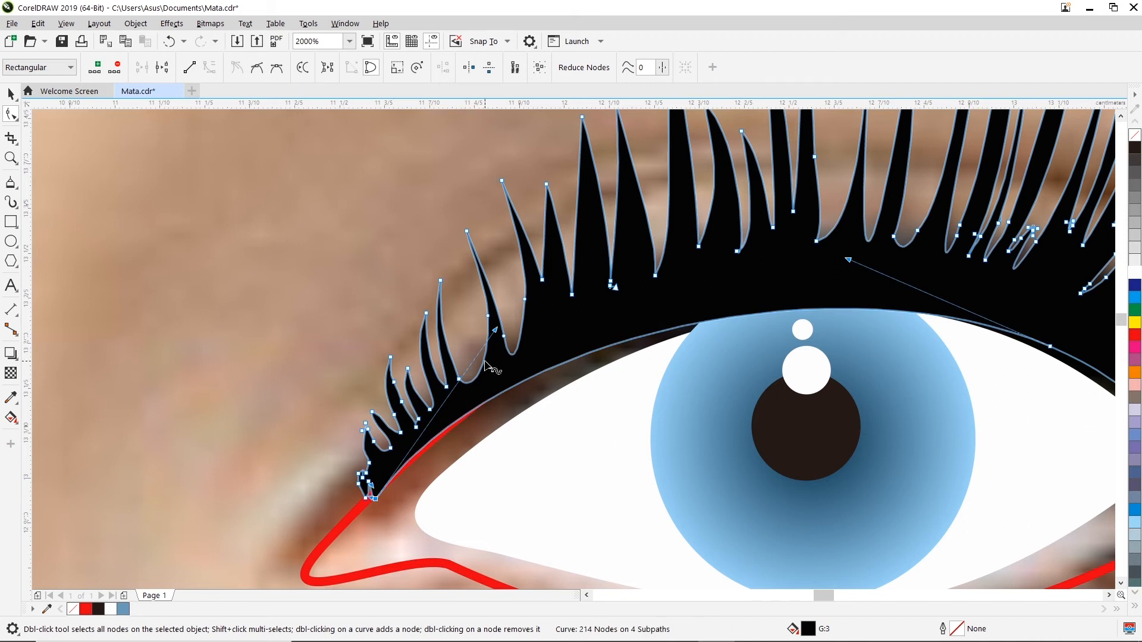
left_click_drag(495, 329, 526, 335)
left_click_drag(847, 259, 851, 268)
scroll(1010, 357, "down", 2)
left_click(1011, 355)
left_click(1019, 487)
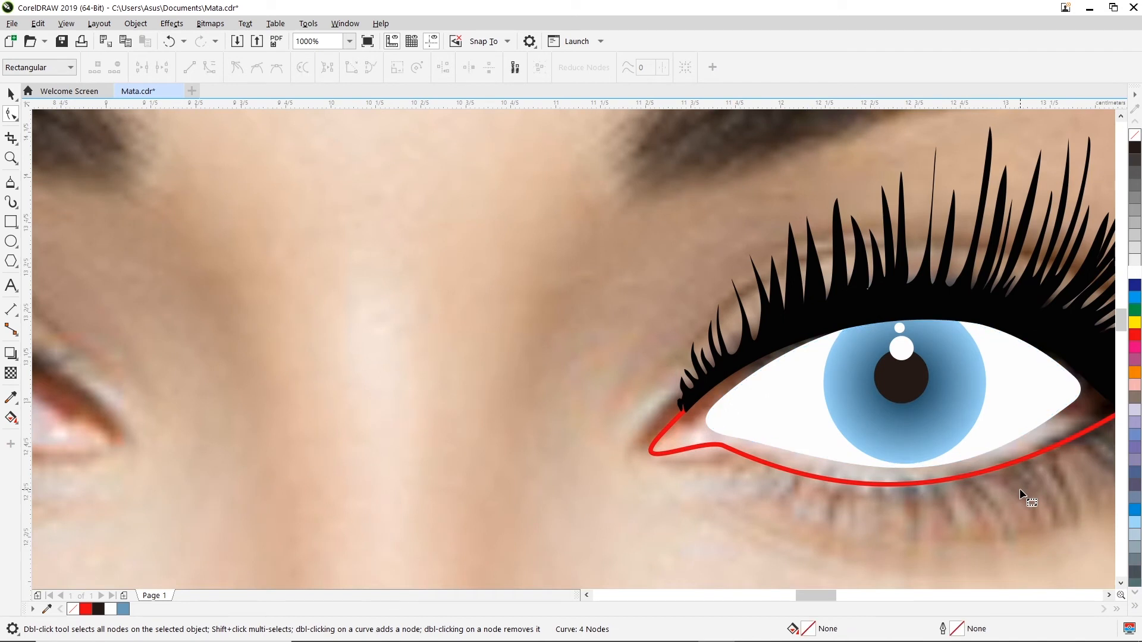
scroll(1019, 487, "down", 2)
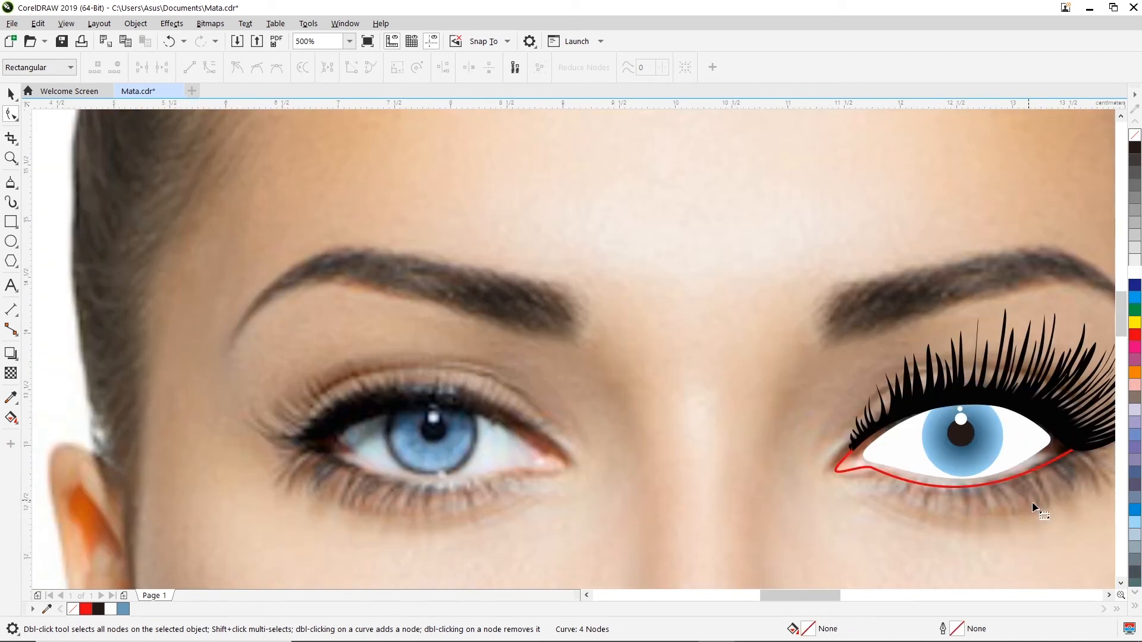
left_click(1109, 594)
left_click(1109, 595)
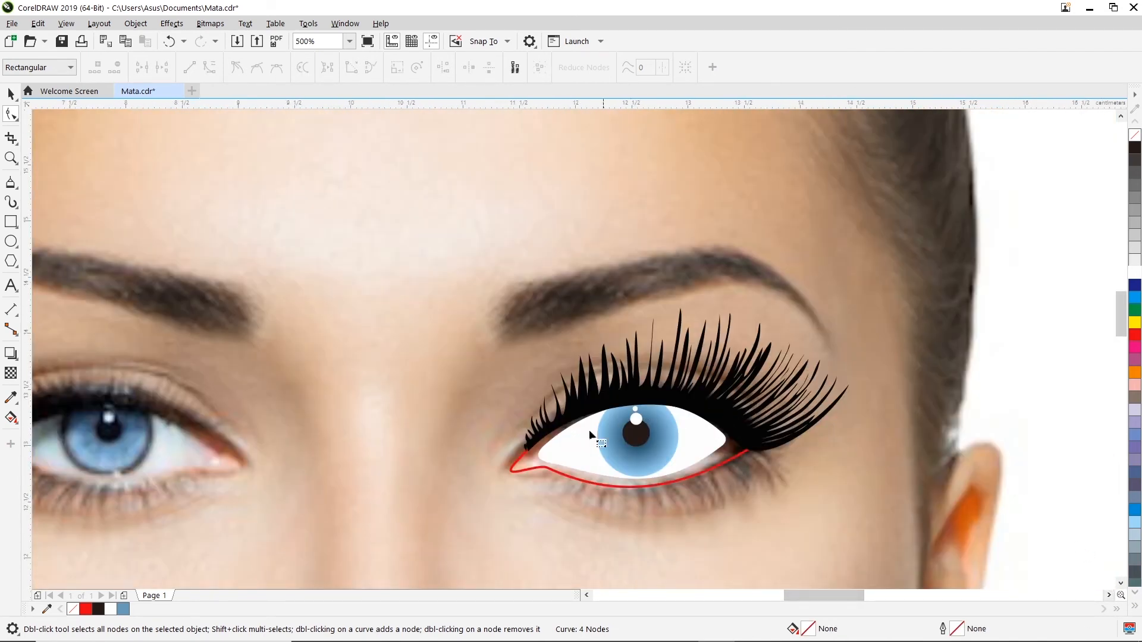
key("Escape")
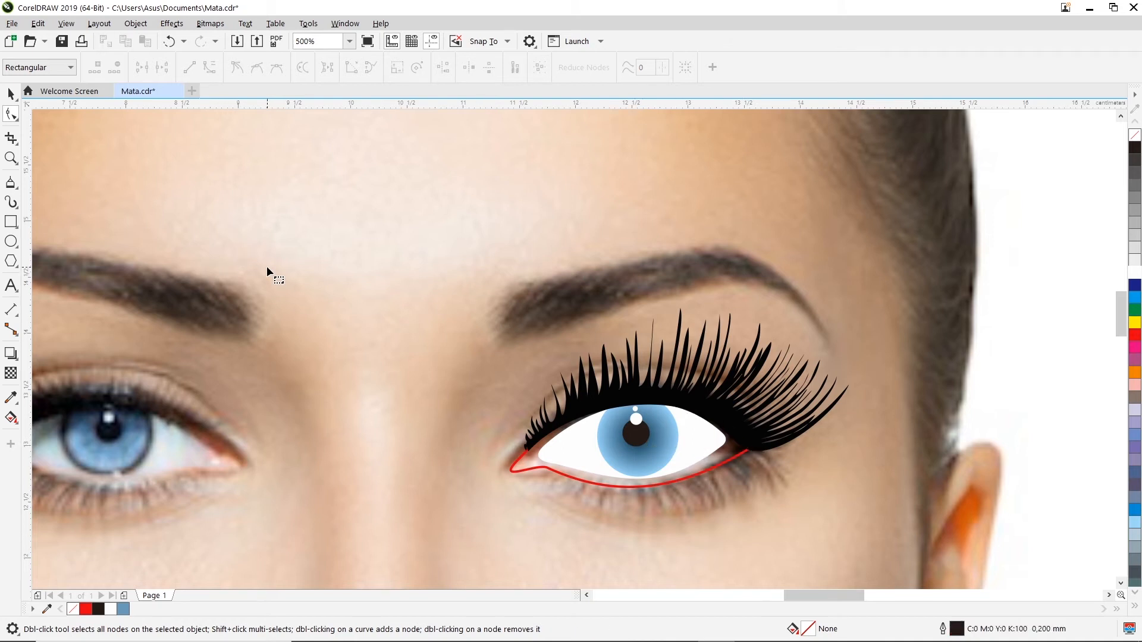
- Move the grouped lower lashes beside the portrait across the page's edge, nearer to the face
scroll(242, 378, "down", 2)
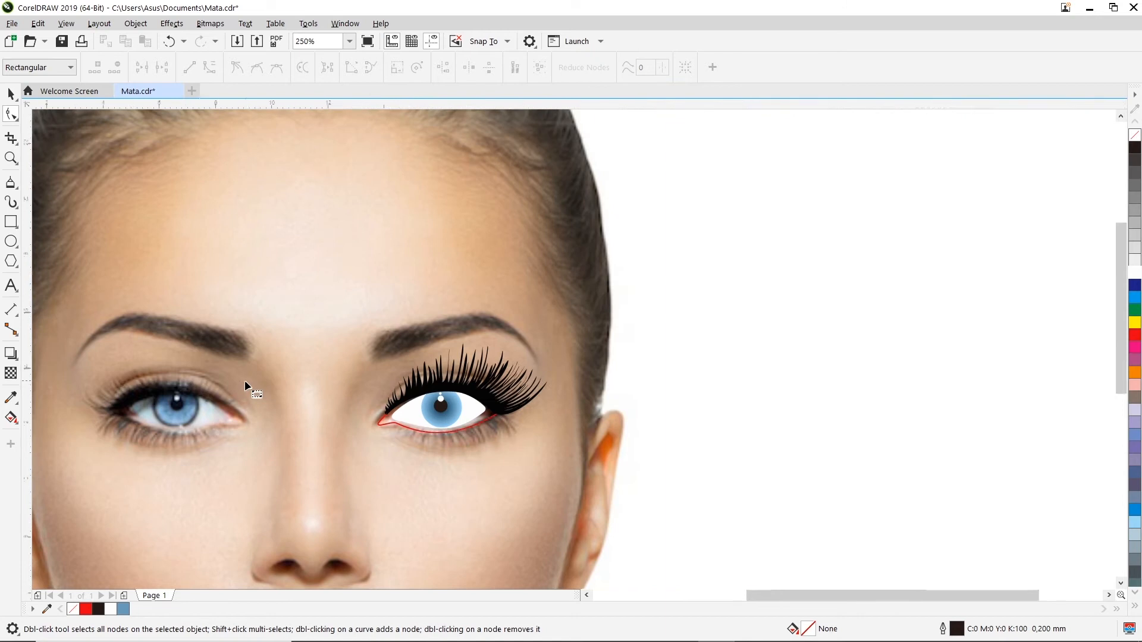
left_click(586, 595)
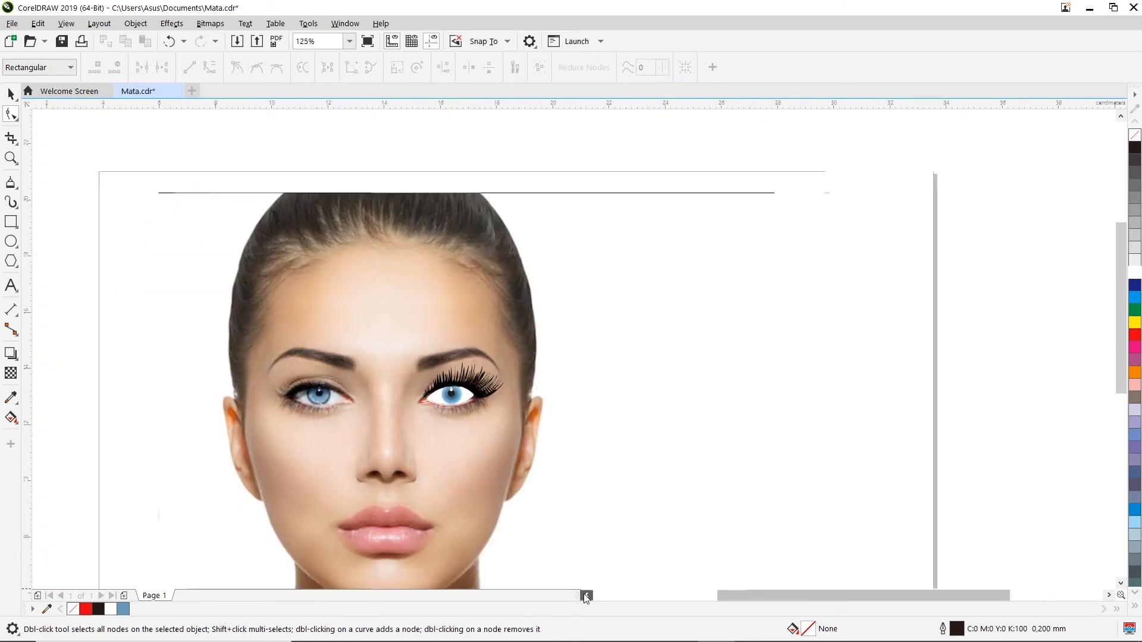
left_click(587, 595)
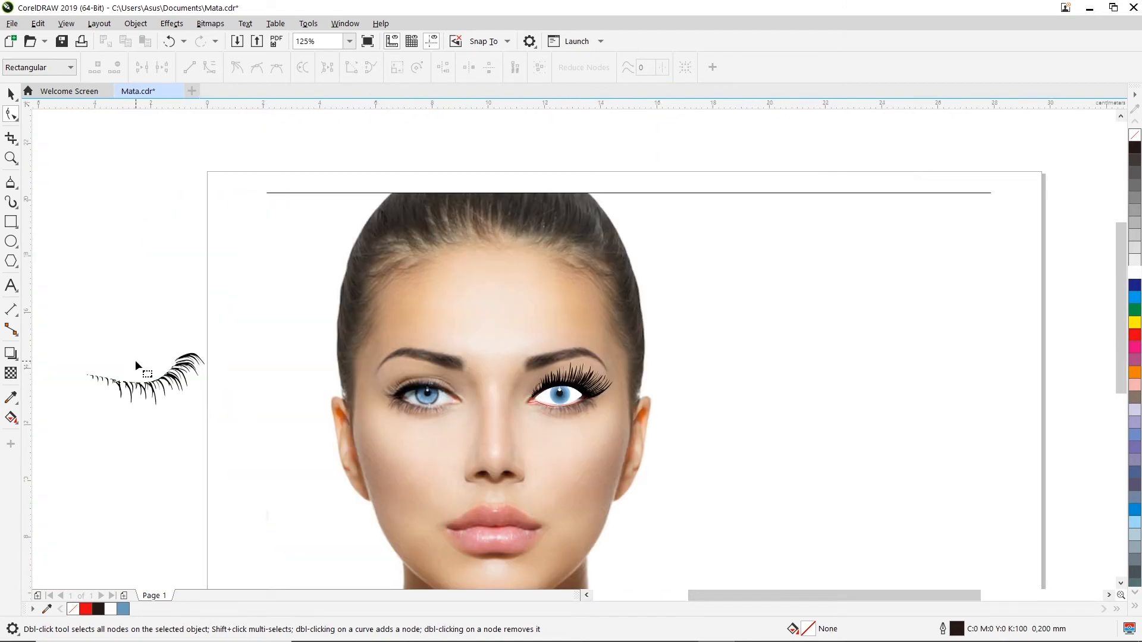
left_click(10, 93)
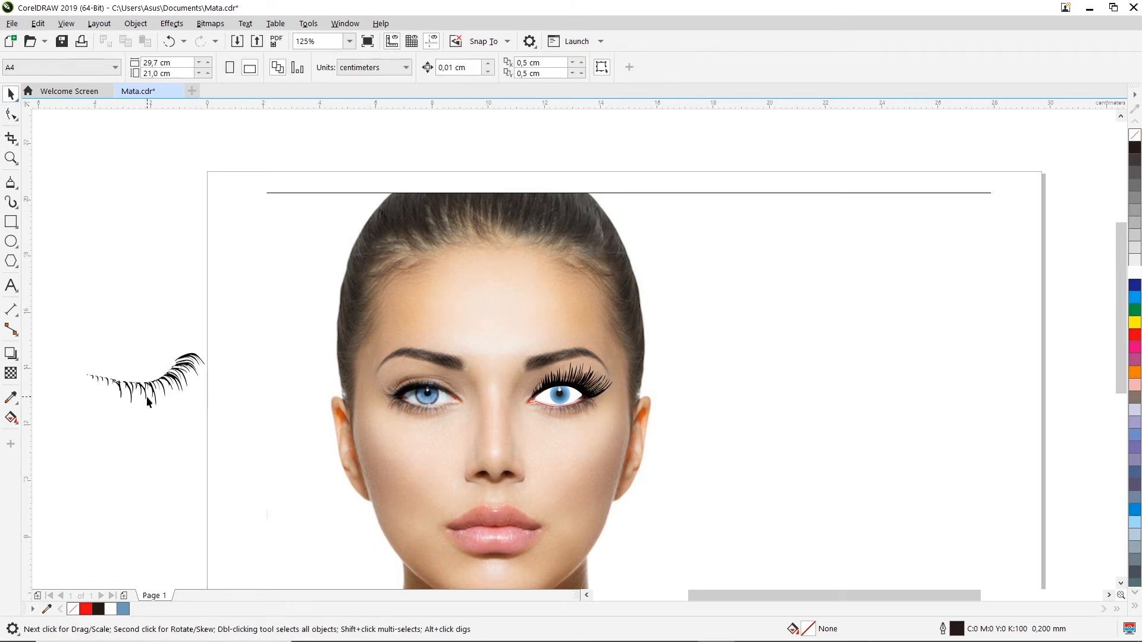
left_click(167, 383)
scroll(172, 381, "up", 2)
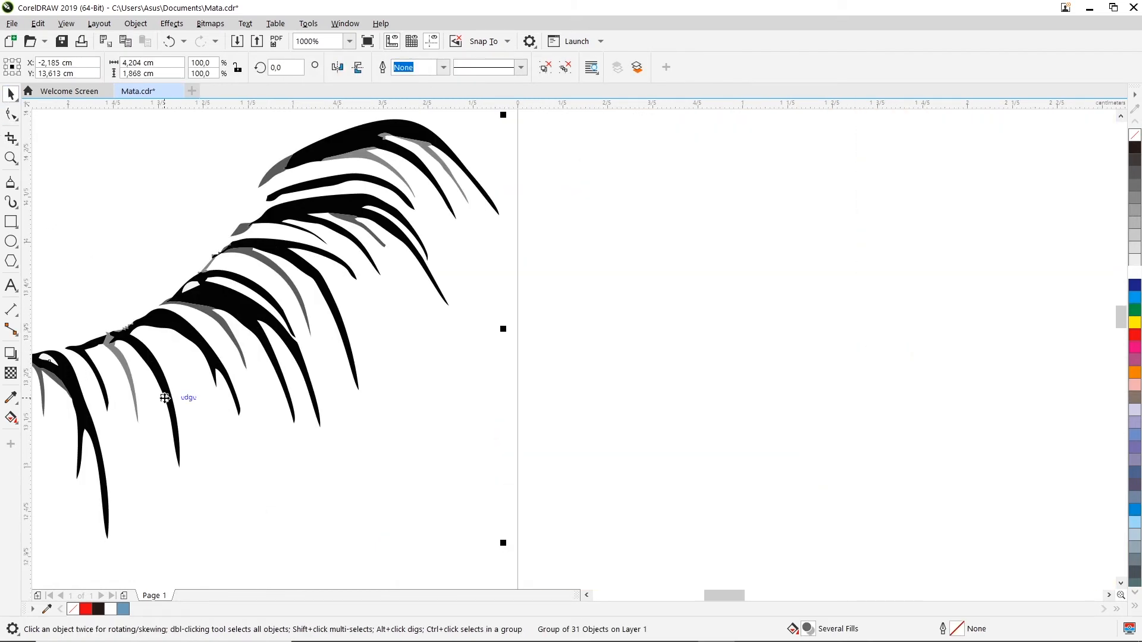
left_click_drag(182, 347, 359, 339)
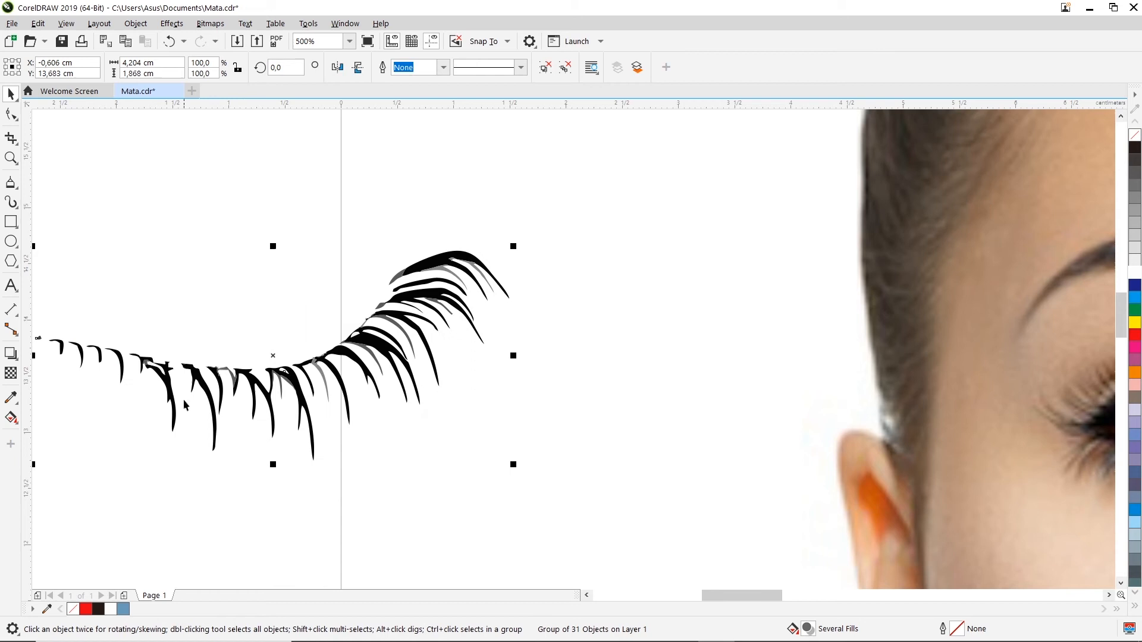
- Examine the grouped lower lashes up close and in comparison with the portrait's eyes
left_click(587, 596)
left_click(586, 595)
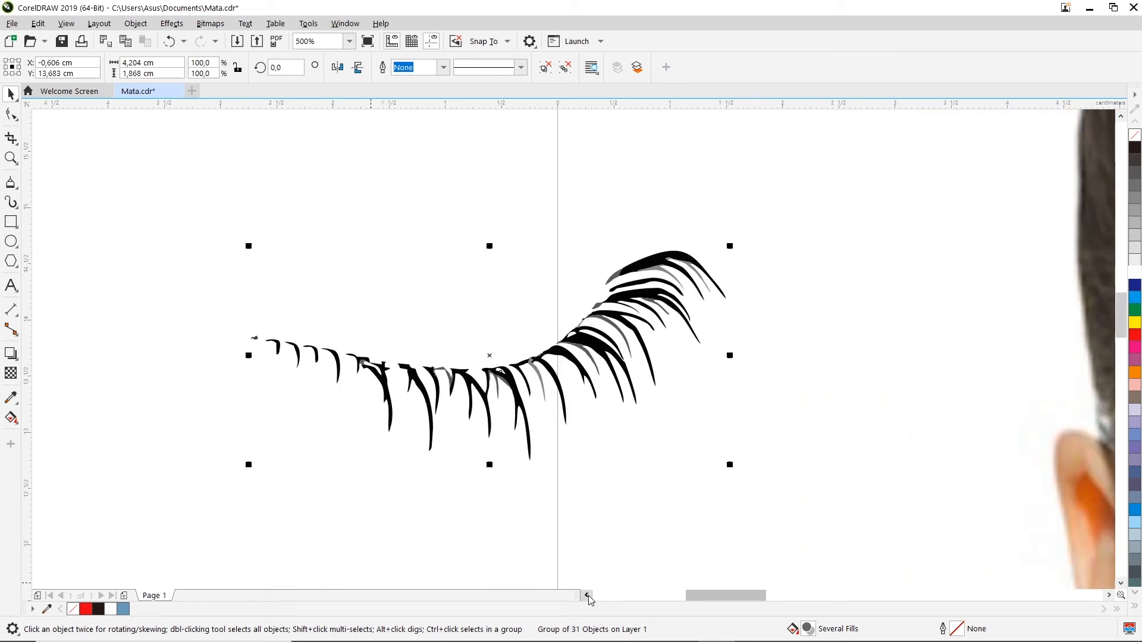
left_click(465, 317)
scroll(450, 383, "up", 2)
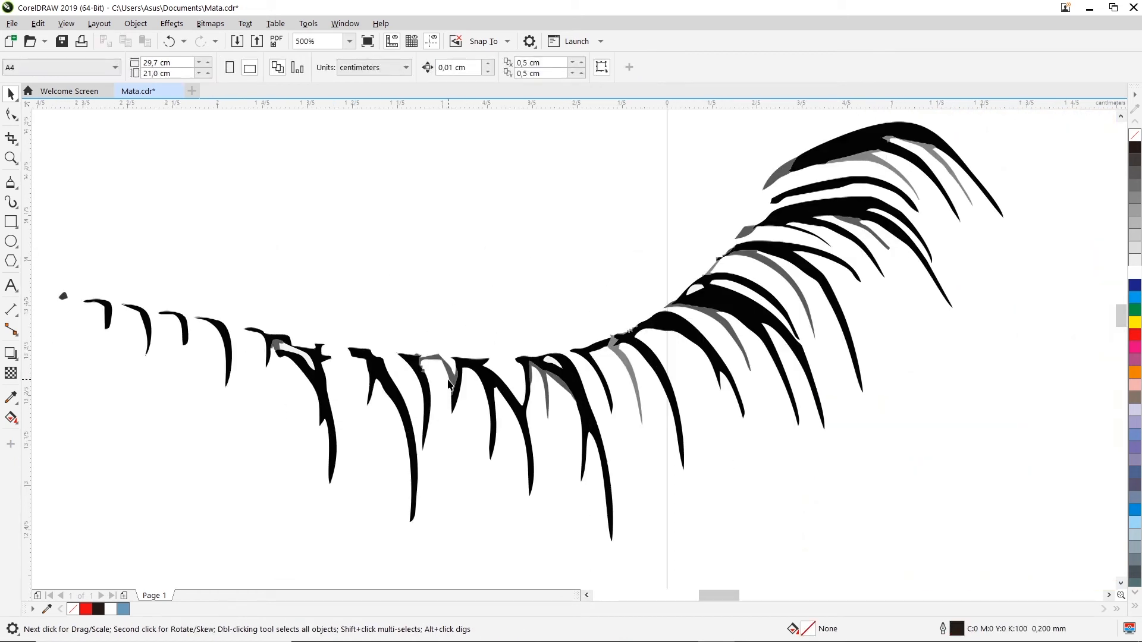
scroll(458, 380, "down", 1)
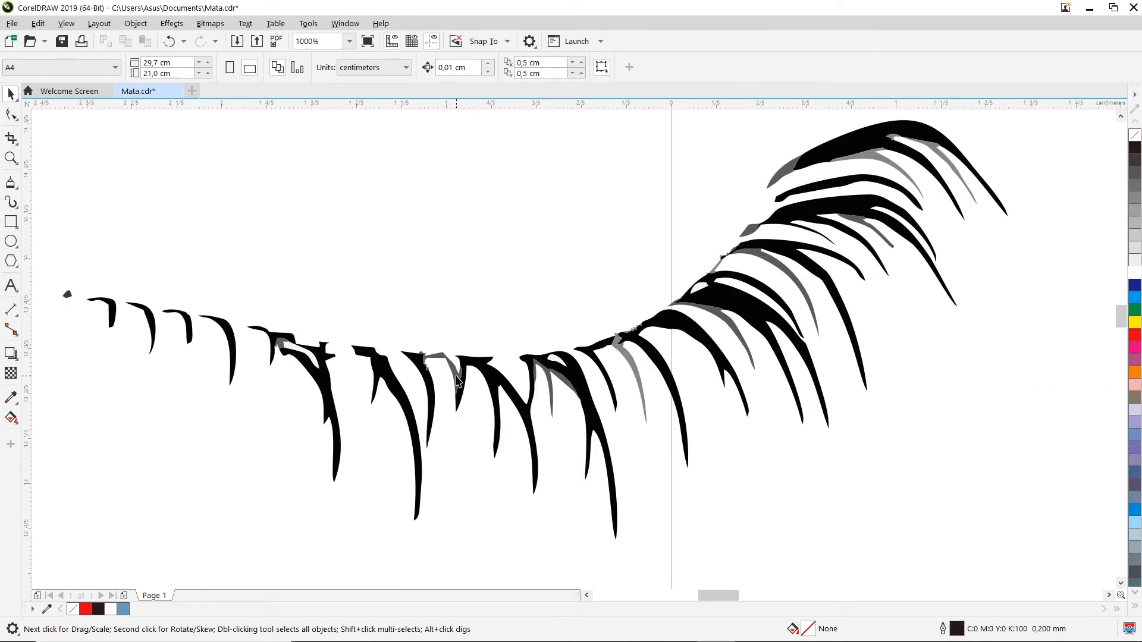
left_click(458, 381)
scroll(476, 333, "down", 2)
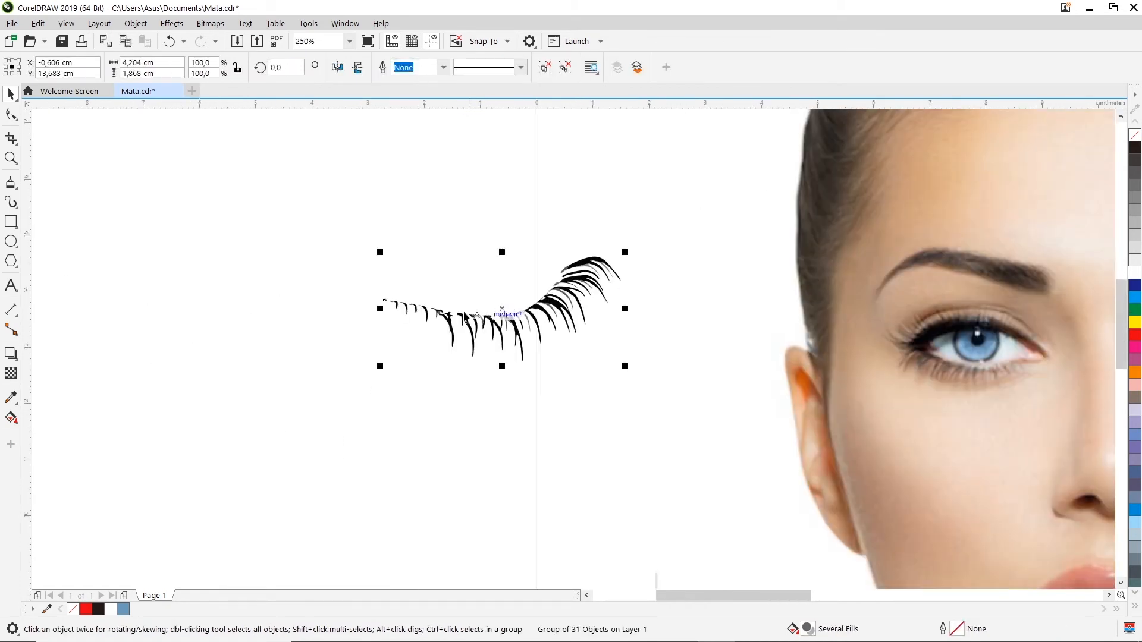
left_click(487, 235)
scroll(537, 256, "down", 1)
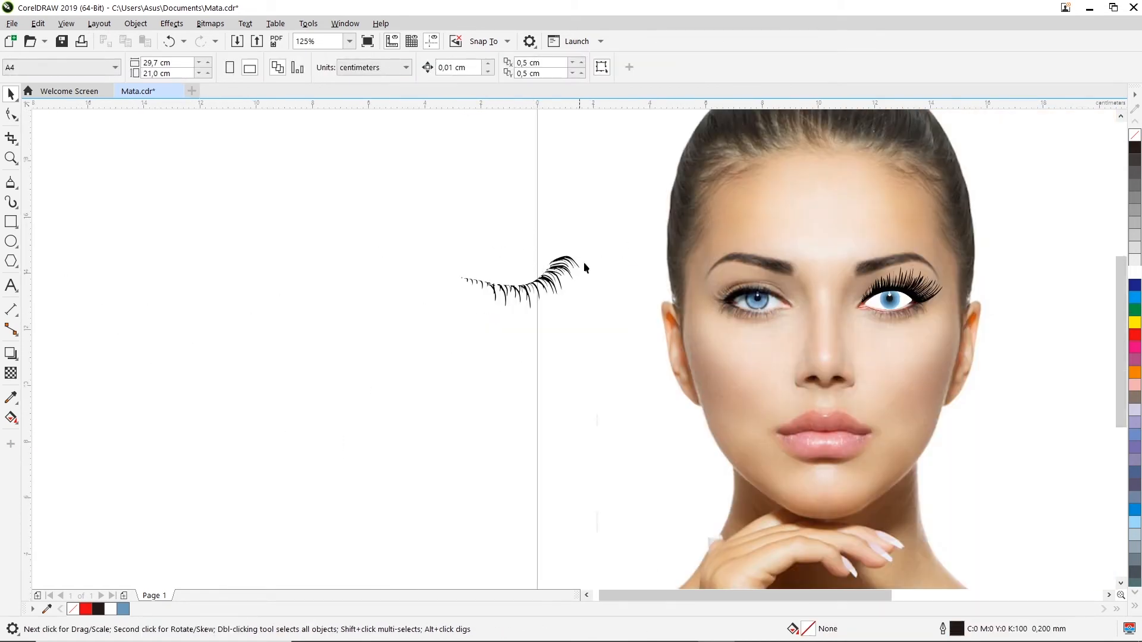
scroll(572, 263, "up", 1)
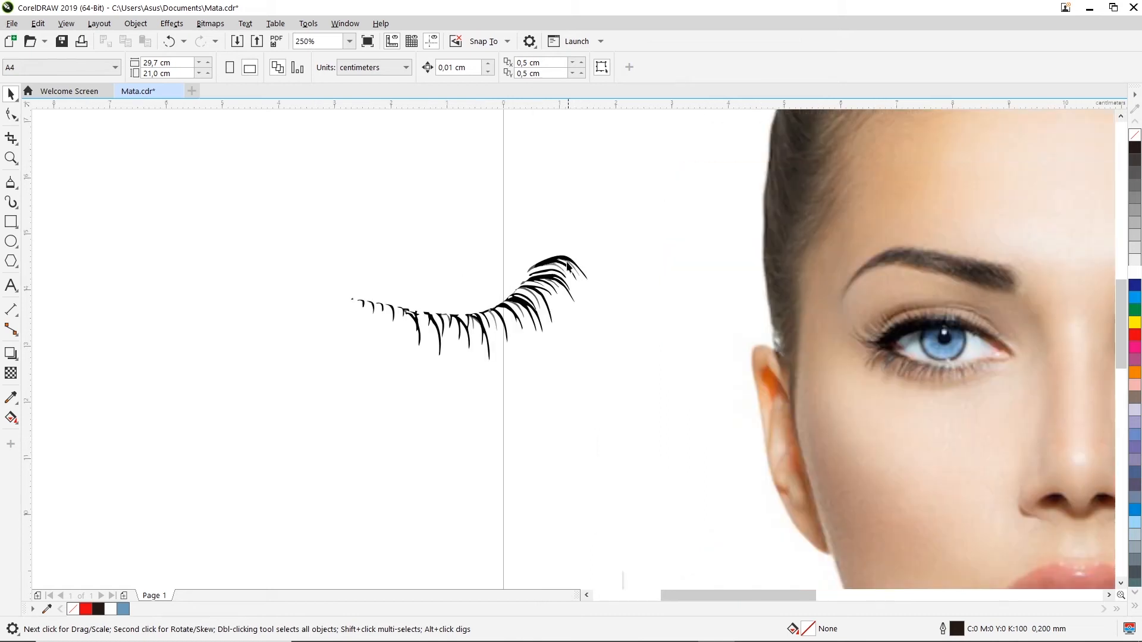
left_click(564, 261)
left_click(445, 206)
- Move the lower lash group onto the traced eye's lower lid and scale it proportionally to about 2.54 cm wide
left_click(488, 315)
scroll(489, 316, "down", 1)
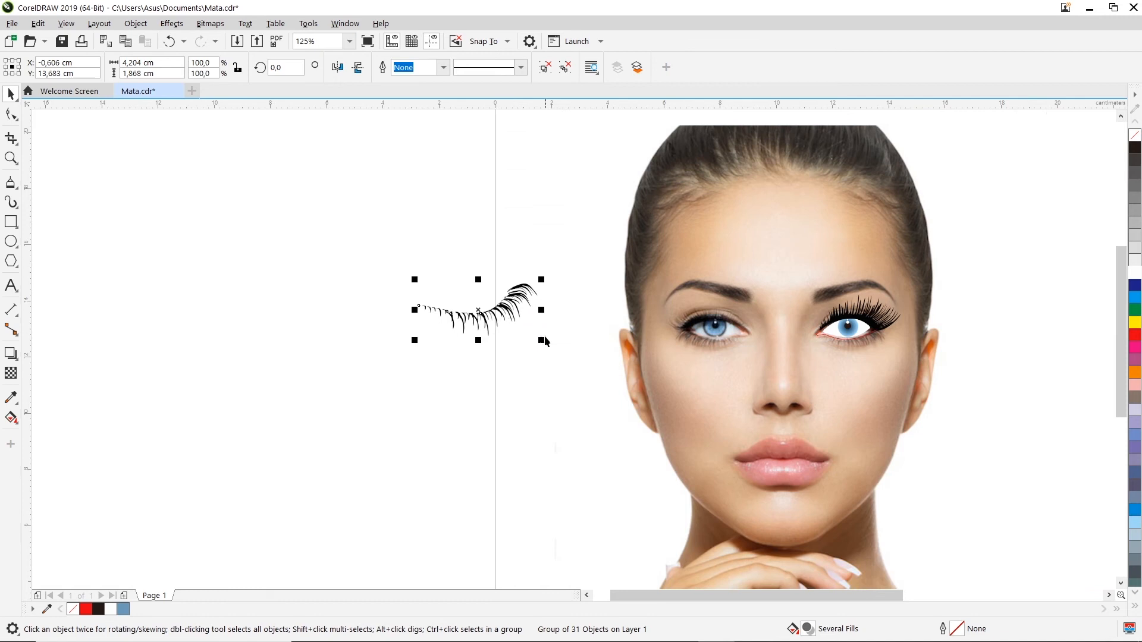
left_click_drag(503, 310, 826, 347)
scroll(884, 347, "up", 2)
left_click_drag(979, 254, 789, 340)
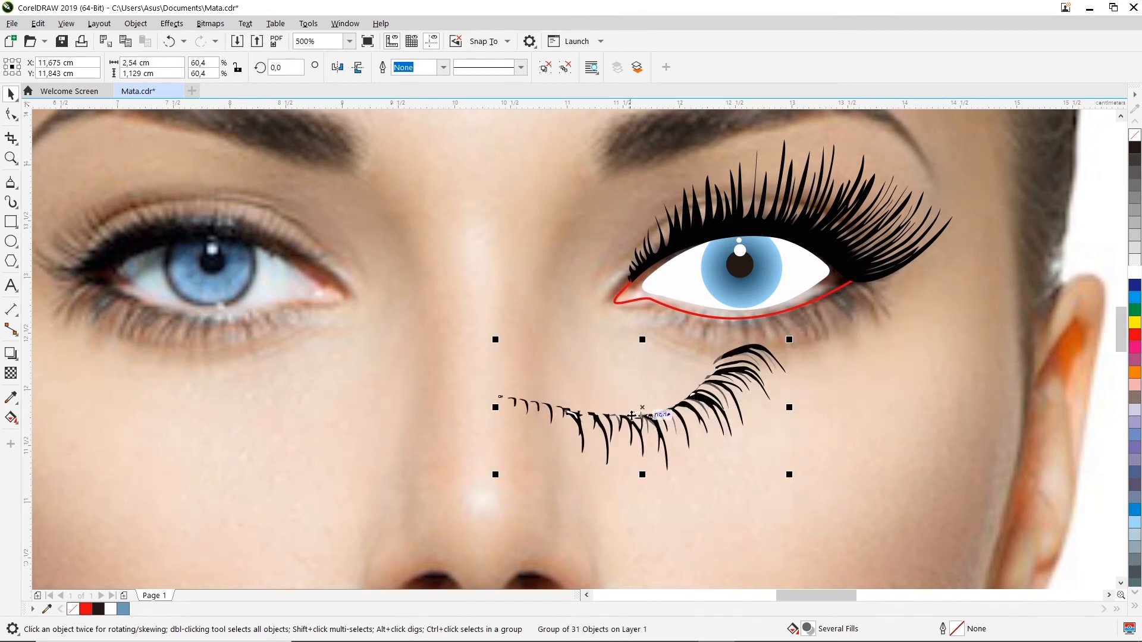
left_click_drag(654, 407, 778, 314)
- Scale the lower lash group down proportionally to about 1.58 cm wide, keeping its inner end beneath the inner eye corner
scroll(840, 292, "down", 2)
scroll(840, 292, "up", 2)
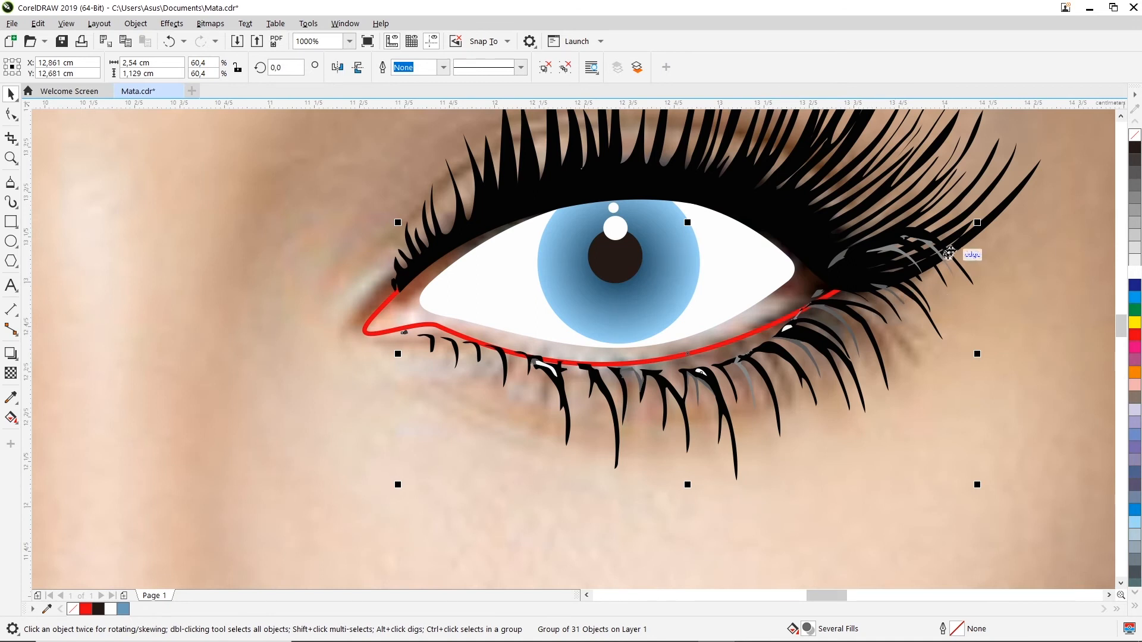
left_click_drag(981, 221, 764, 316)
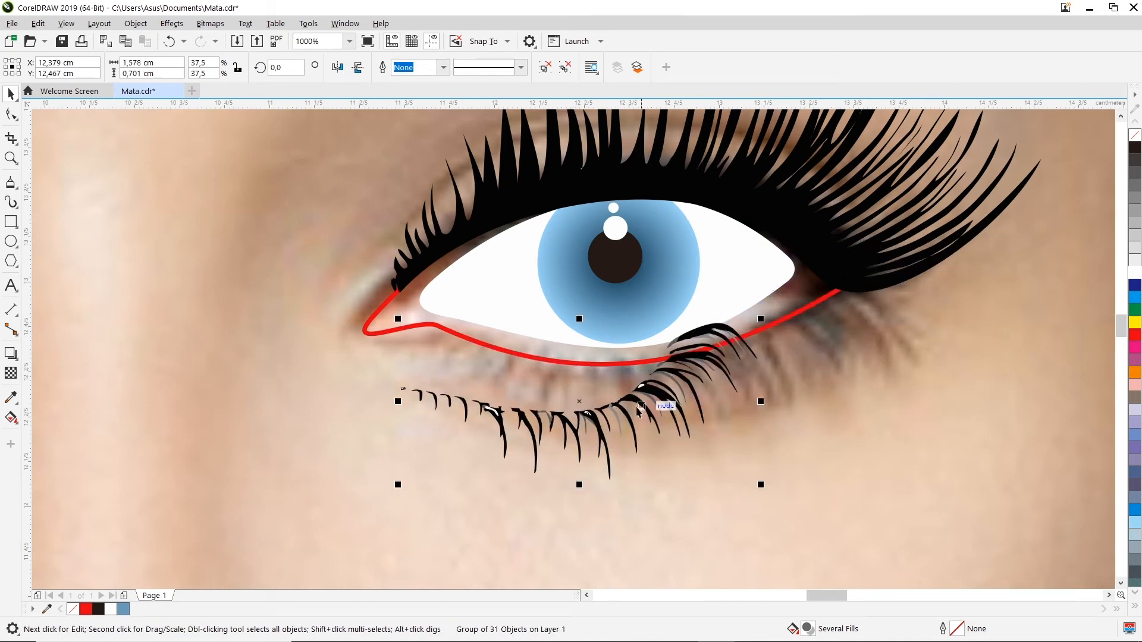
left_click(595, 414)
left_click(595, 414)
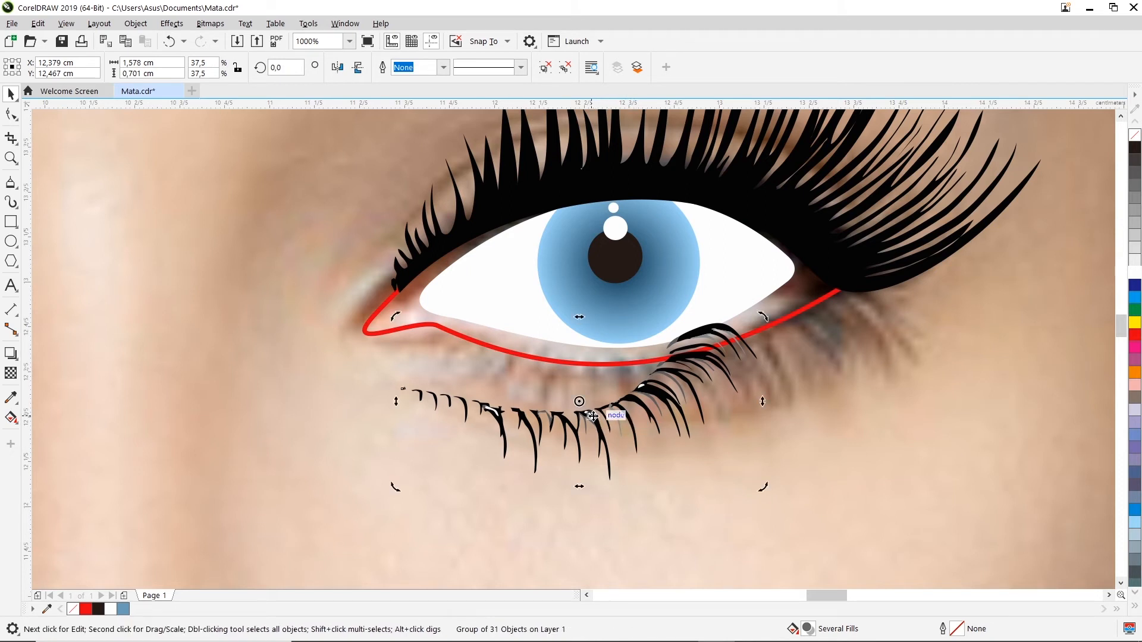
- Rotate the lower lash group clockwise to about 348.2° and move it up against the red lower lid line
left_click(631, 401)
left_click(631, 400)
left_click_drag(765, 315, 733, 362)
left_click(629, 416)
left_click_drag(624, 420, 671, 390)
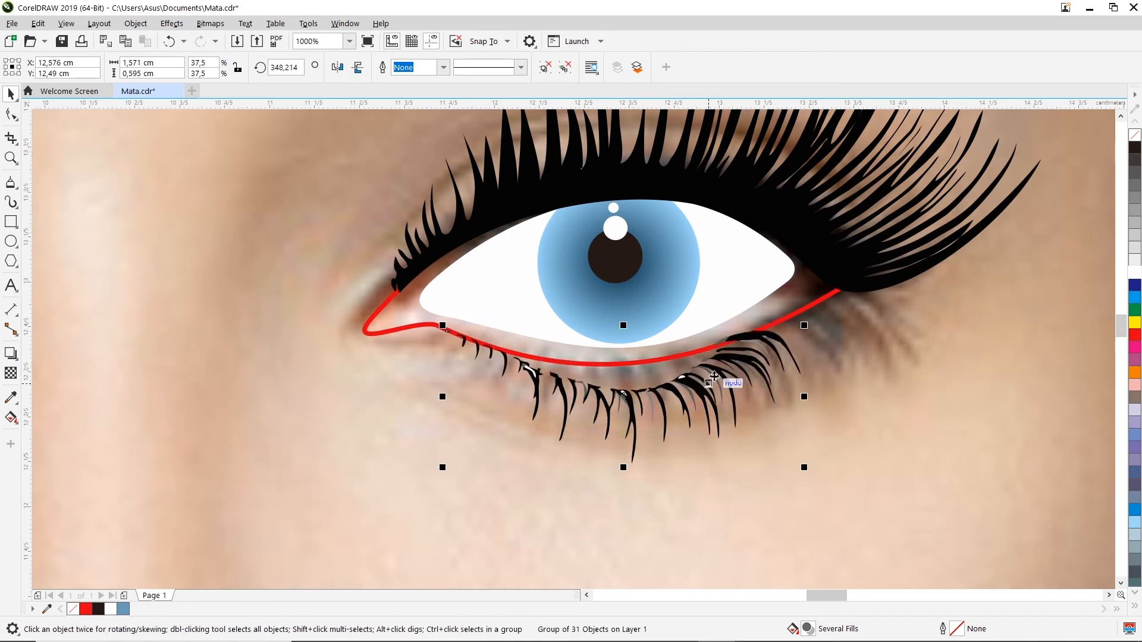
- Fit the lower lash group between the eye corners by moving and skewing it, and widen it to about 1.96 cm
left_click_drag(761, 357, 841, 305)
left_click(726, 355)
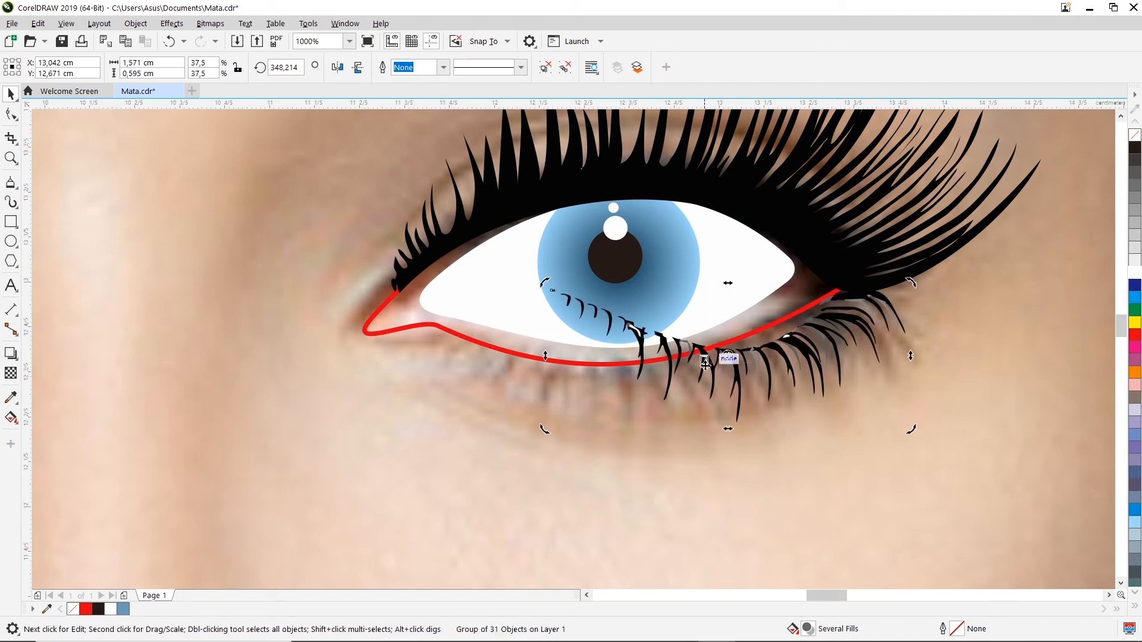
left_click_drag(546, 355, 533, 423)
left_click_drag(787, 360, 750, 367)
left_click_drag(526, 367, 436, 363)
- Skew the lower lash group vertically, raising its inner end to the red lid line and lowering its outer end slightly
left_click(596, 385)
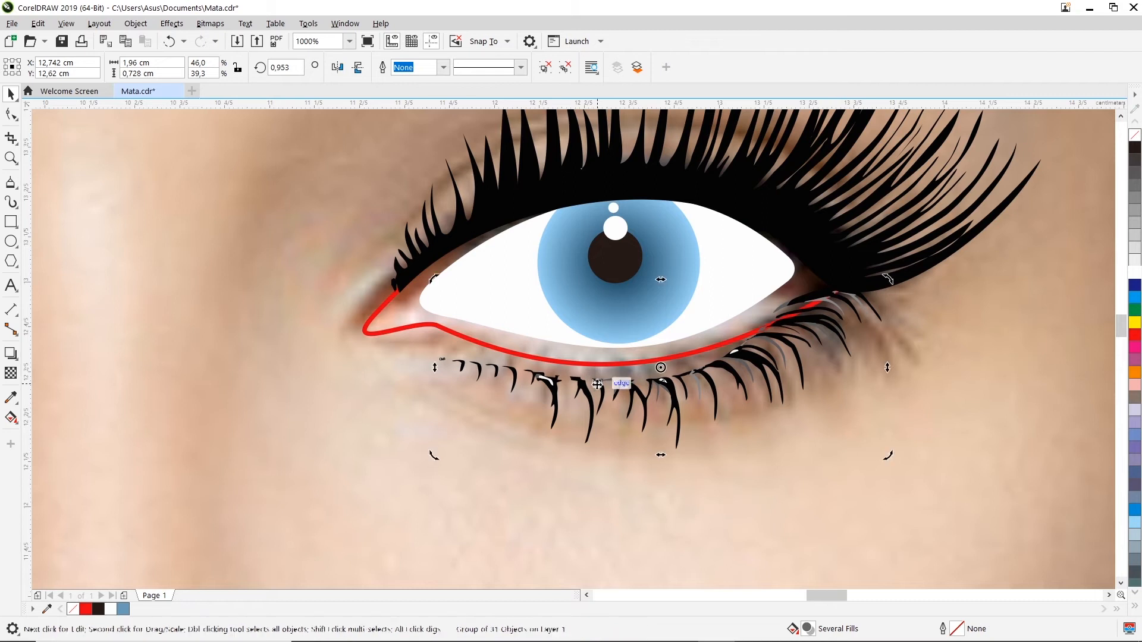
left_click_drag(433, 367, 430, 343)
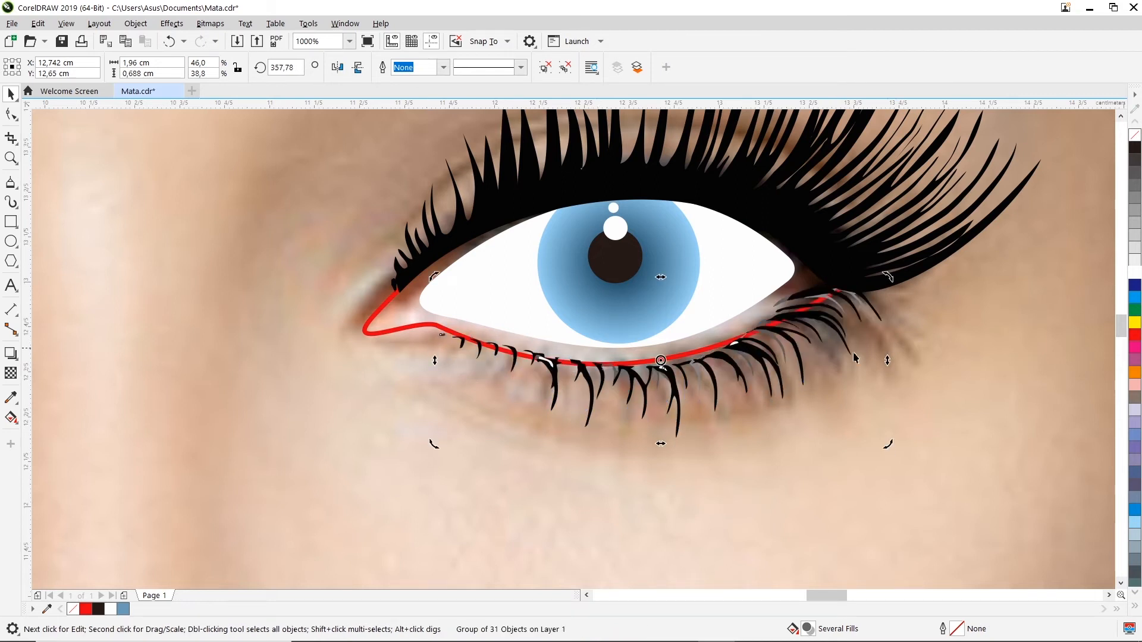
left_click_drag(886, 357, 887, 365)
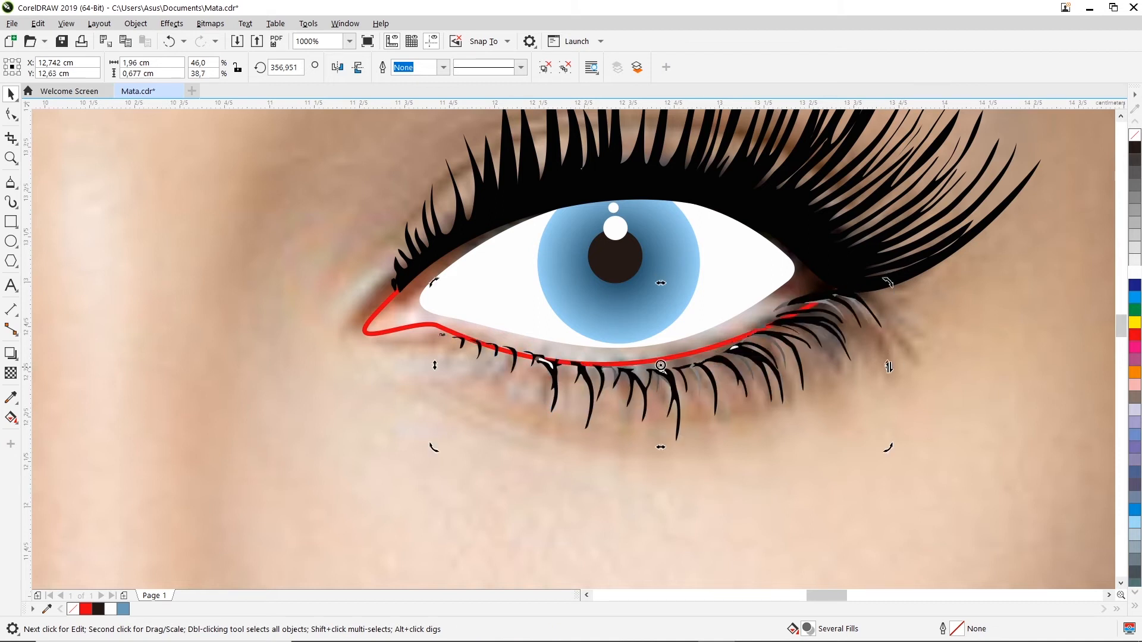
- Reduce the lower lash group's height to about 0.65 cm and skew its inner end slightly downward
left_click(718, 427)
left_click(702, 383)
left_click(661, 366)
left_click(683, 377)
mouse_move(661, 447)
left_mouse_down()
mouse_move(668, 427)
mouse_move(671, 436)
left_mouse_up()
left_click(660, 373)
left_click_drag(436, 360, 435, 366)
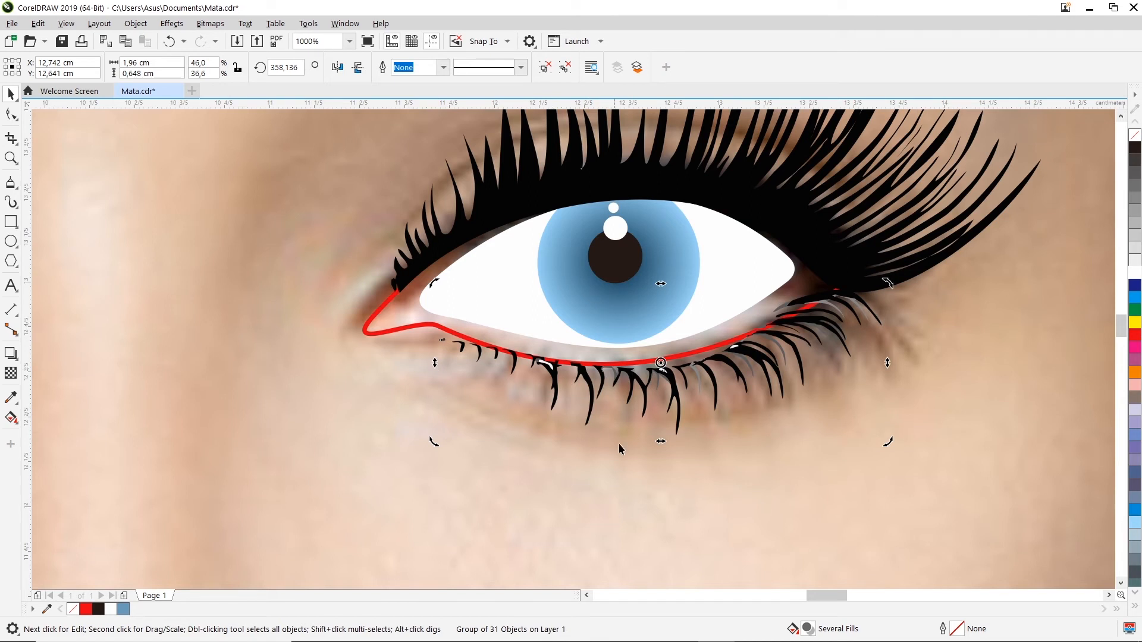
- Skew the lower lash group's tips slightly toward the nose and lower its outer end beneath the red lid line
left_click_drag(661, 441, 654, 425)
left_click(869, 306)
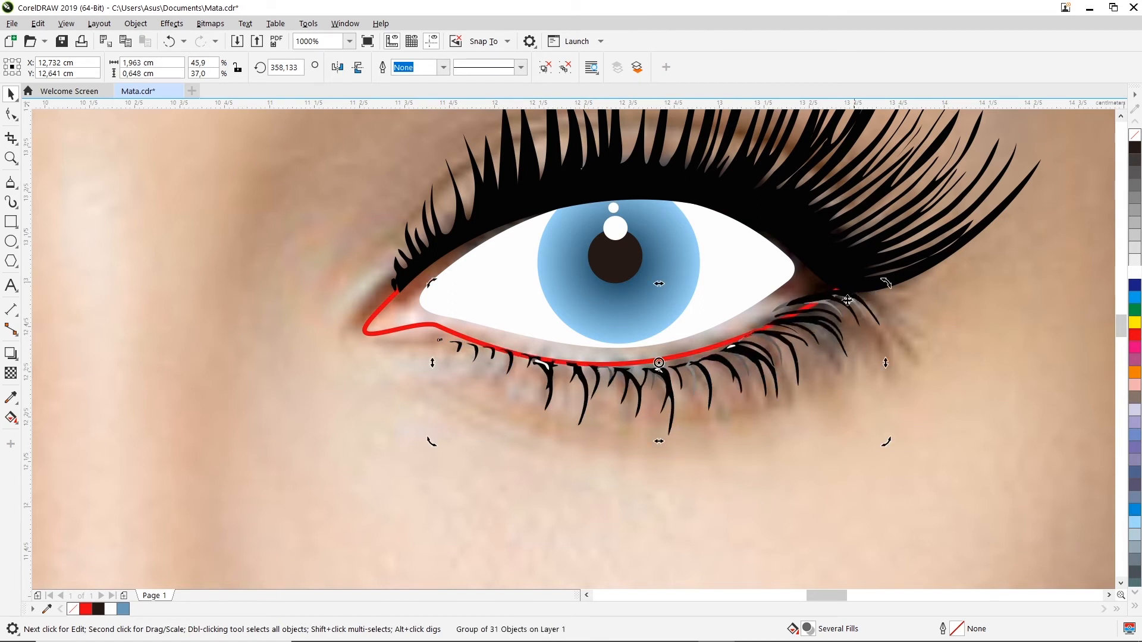
left_click(842, 343)
left_click_drag(884, 363, 888, 373)
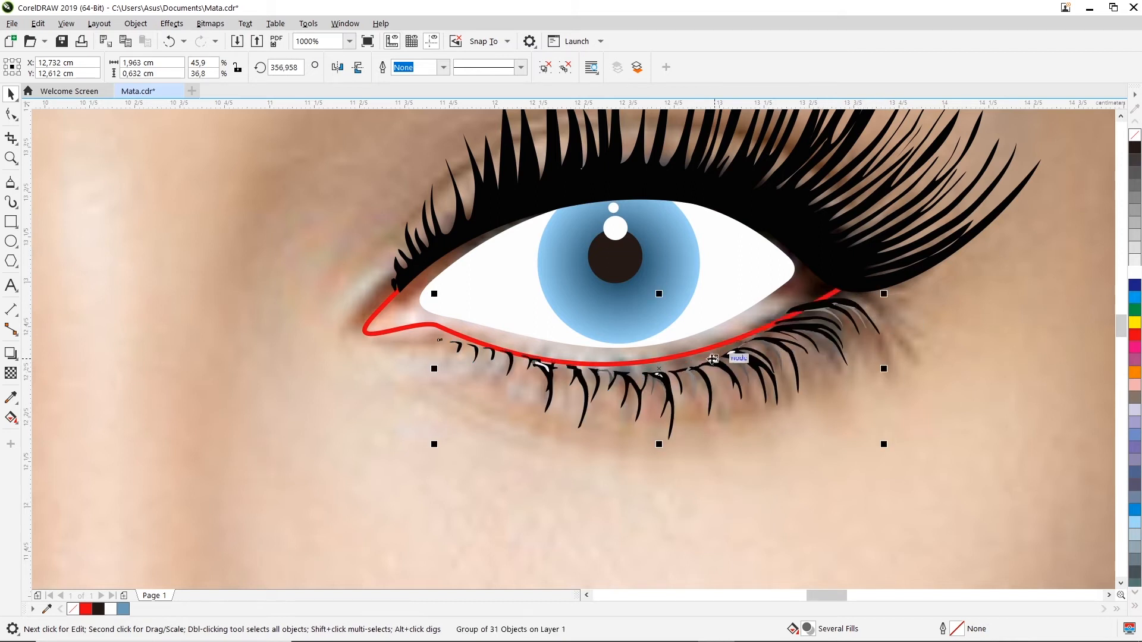
- Fit the lower lash group along the red eye outline, resizing it to about 2.05 × 0.69 cm and skewing it slightly sideways
left_click_drag(730, 359, 736, 362)
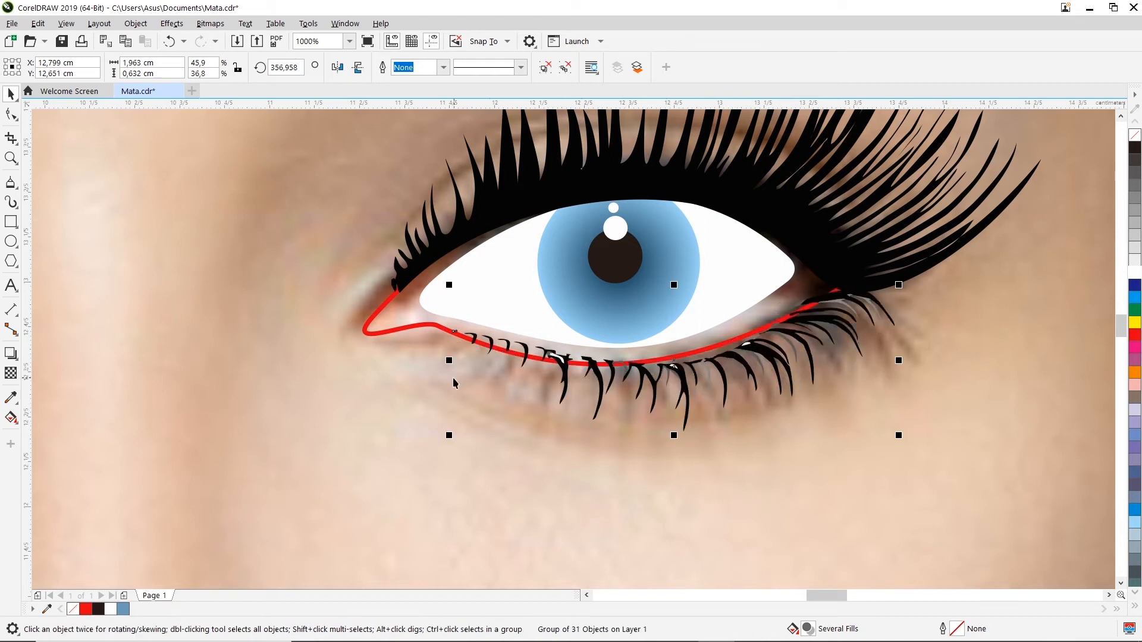
left_click_drag(450, 361, 430, 361)
left_click_drag(665, 437, 665, 448)
left_click(665, 371)
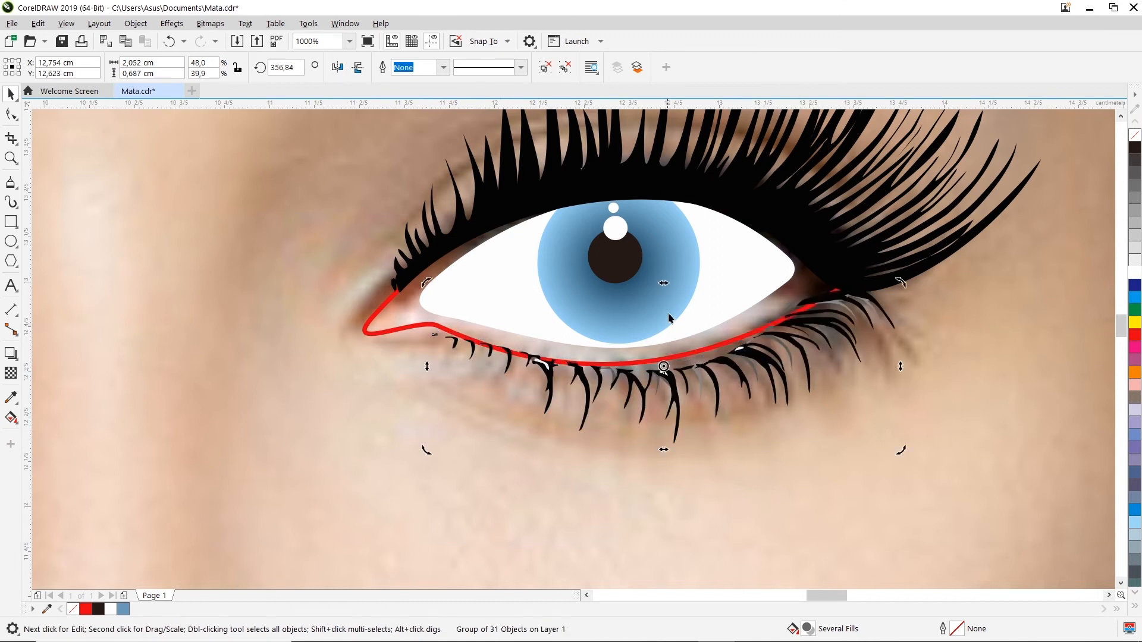
left_click_drag(663, 286, 678, 295)
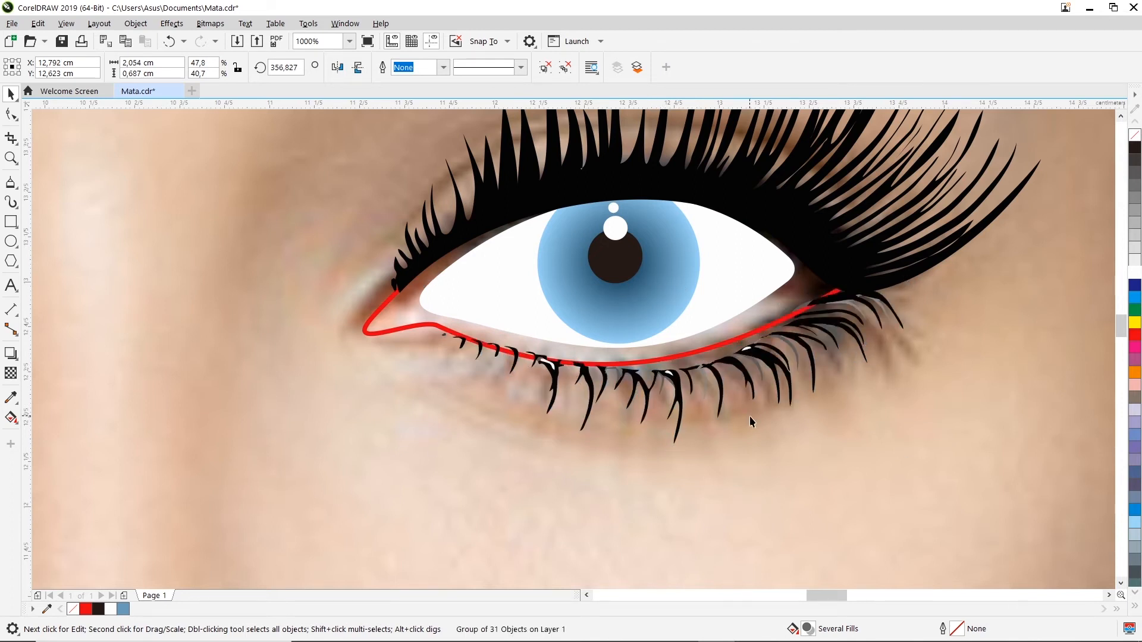
left_click(732, 421)
- Reshape the lower curve of the red eye outline by adjusting its control handle so it bows closer to the lash roots
scroll(731, 421, "down", 2)
scroll(731, 473, "down", 1)
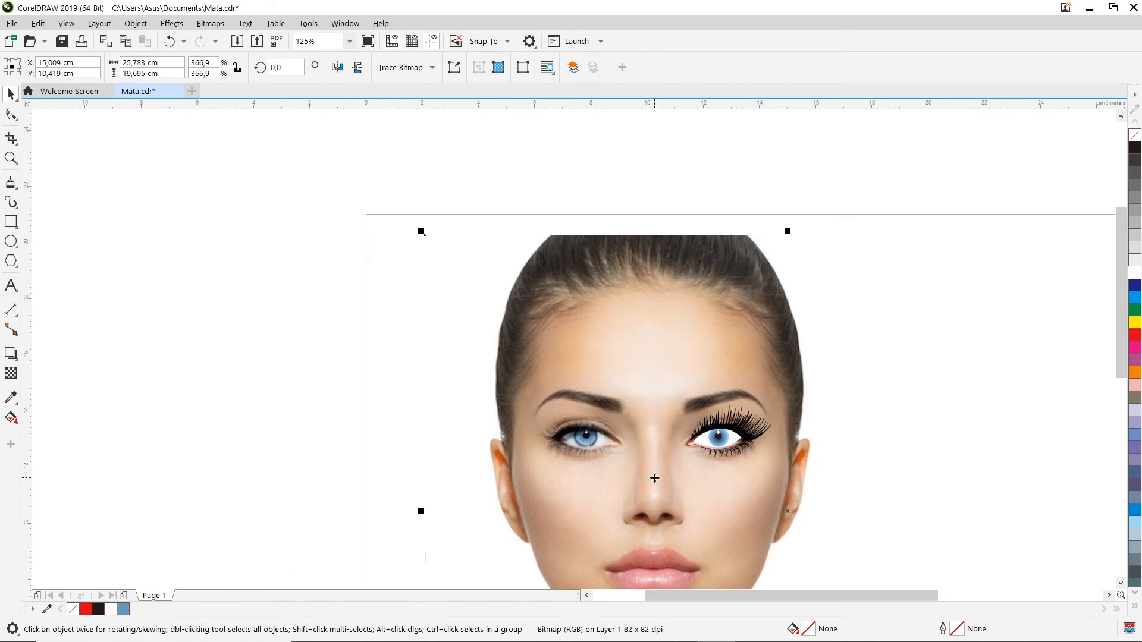
scroll(654, 478, "up", 1)
scroll(775, 472, "up", 1)
scroll(829, 408, "up", 1)
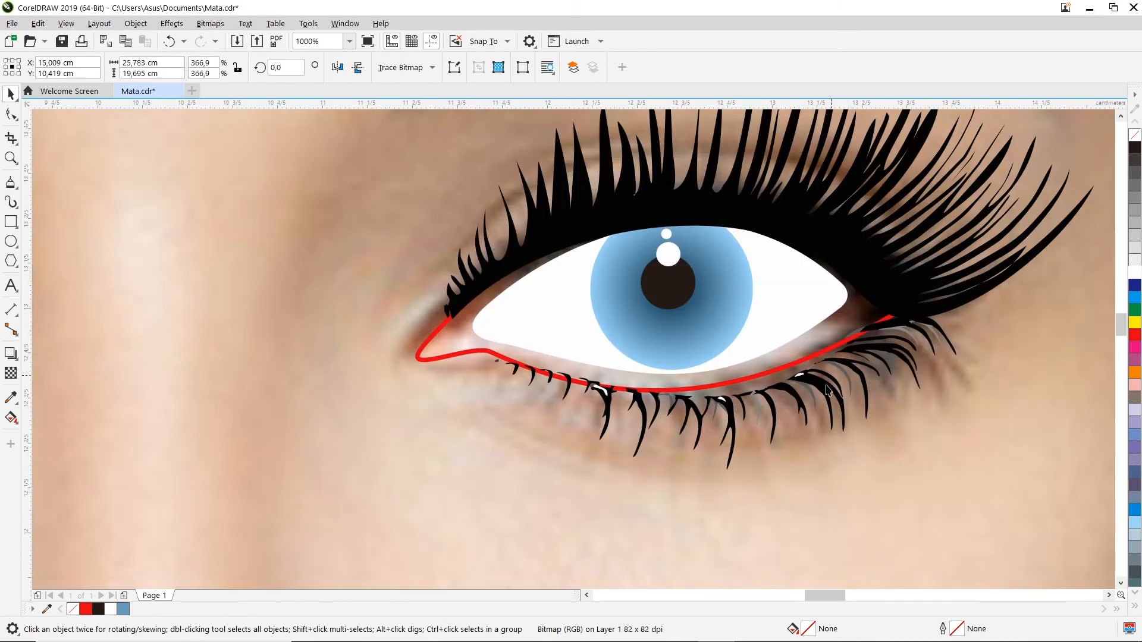
scroll(821, 390, "up", 1)
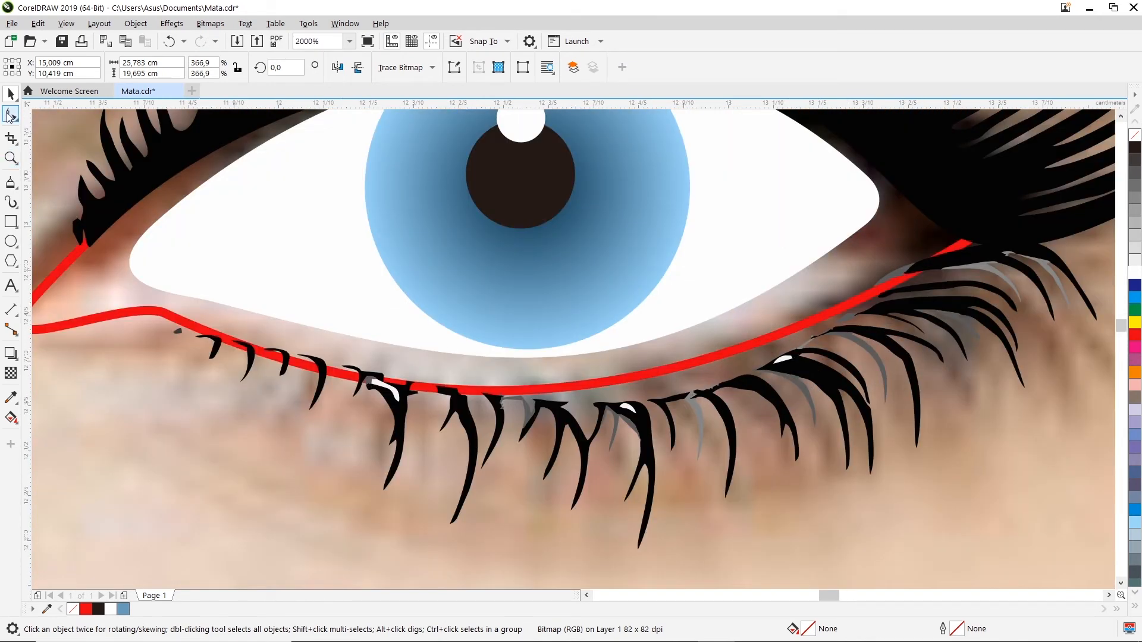
left_click(9, 114)
left_click(558, 384)
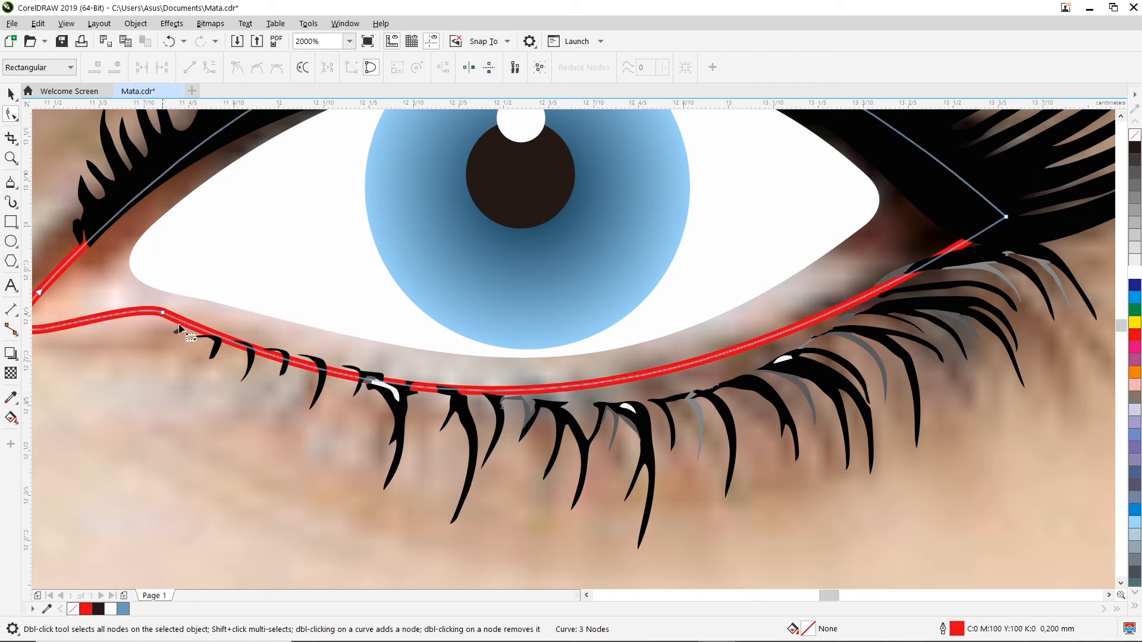
left_click(163, 313)
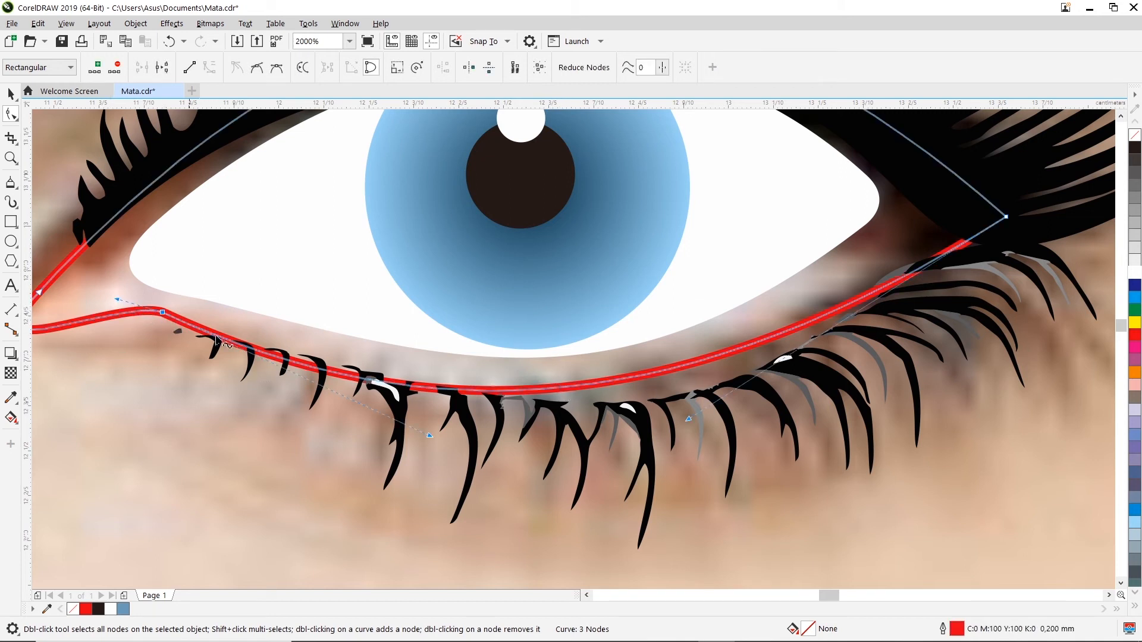
left_click_drag(688, 424, 739, 452)
scroll(738, 449, "down", 2)
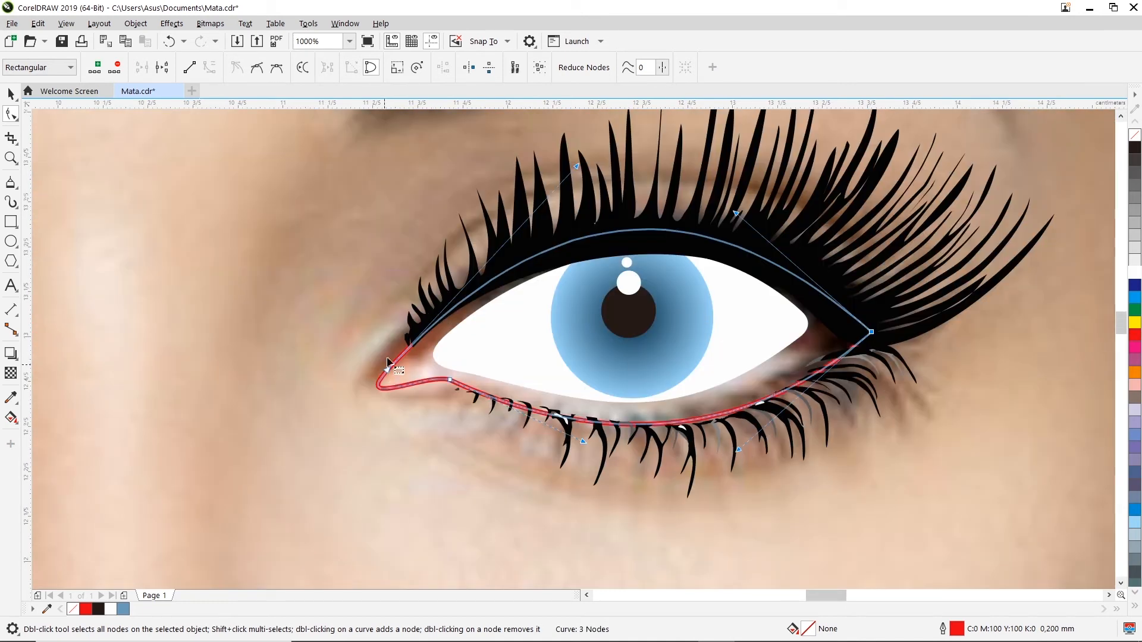
left_click(10, 94)
left_click(237, 247)
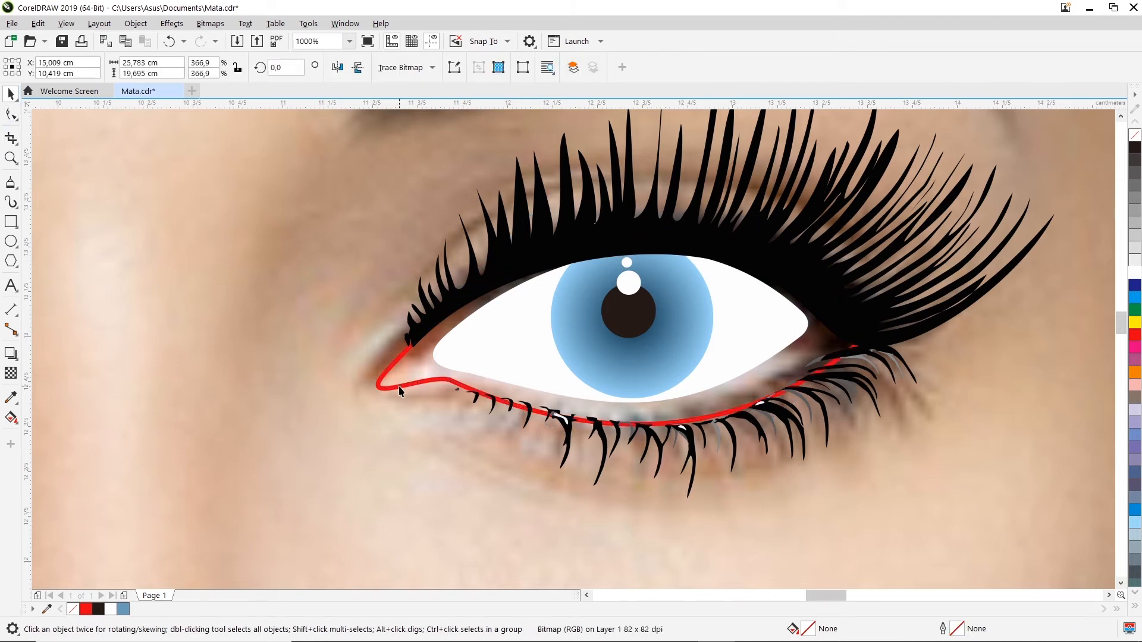
- Fill the red-outlined eye shape with the skin tone #EBB29E sampled from the inner corner of the photo's other eye
scroll(403, 378, "down", 7)
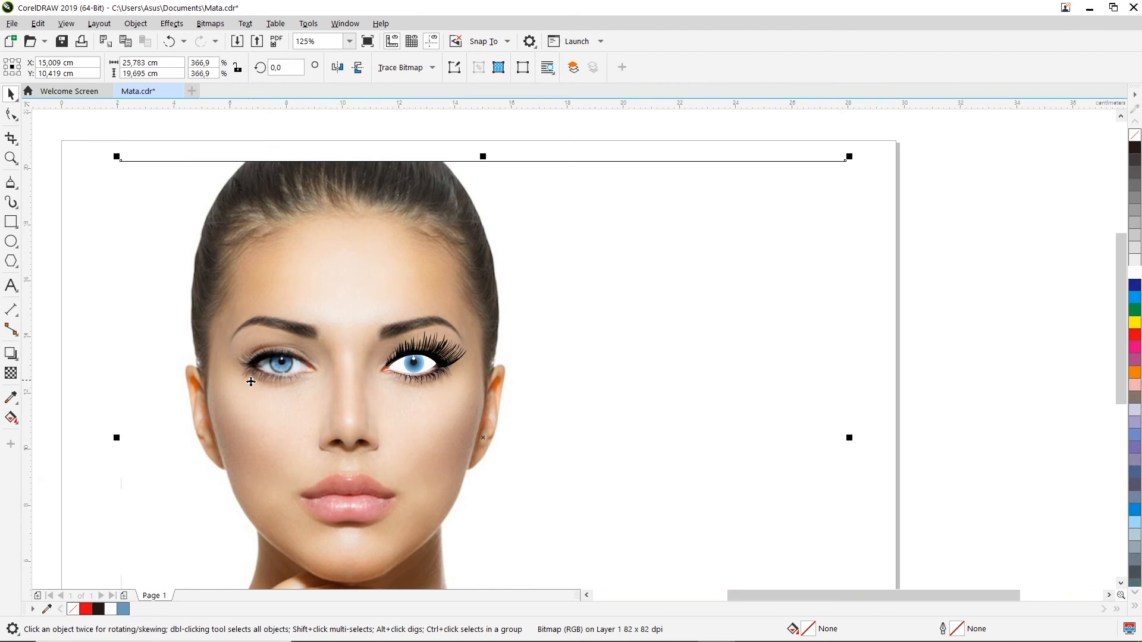
scroll(392, 376, "up", 1)
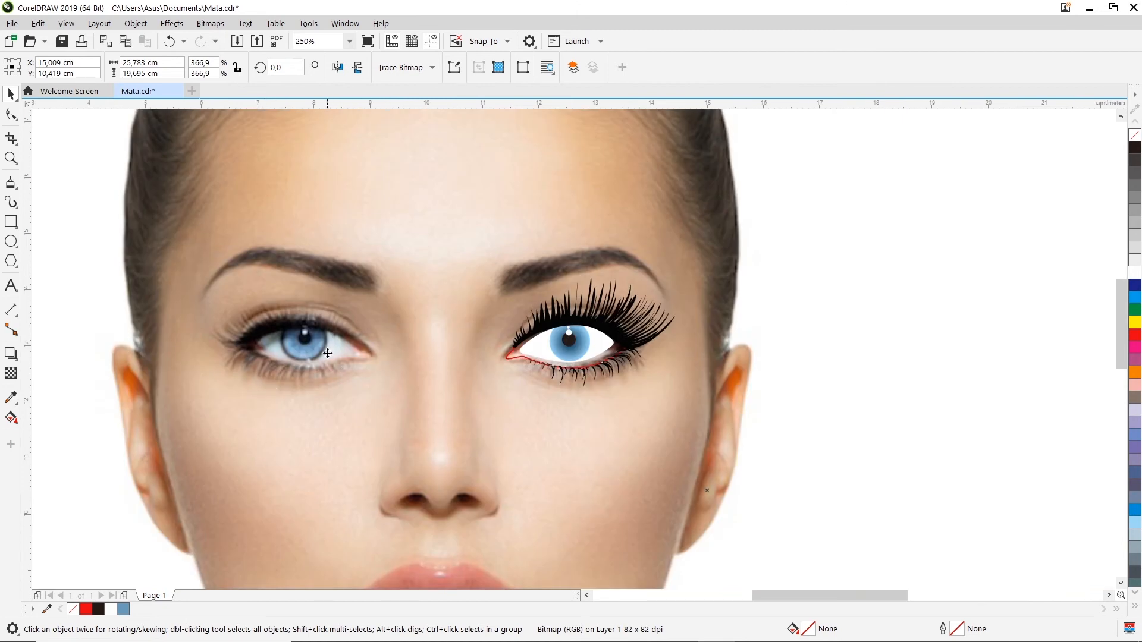
scroll(328, 353, "up", 1)
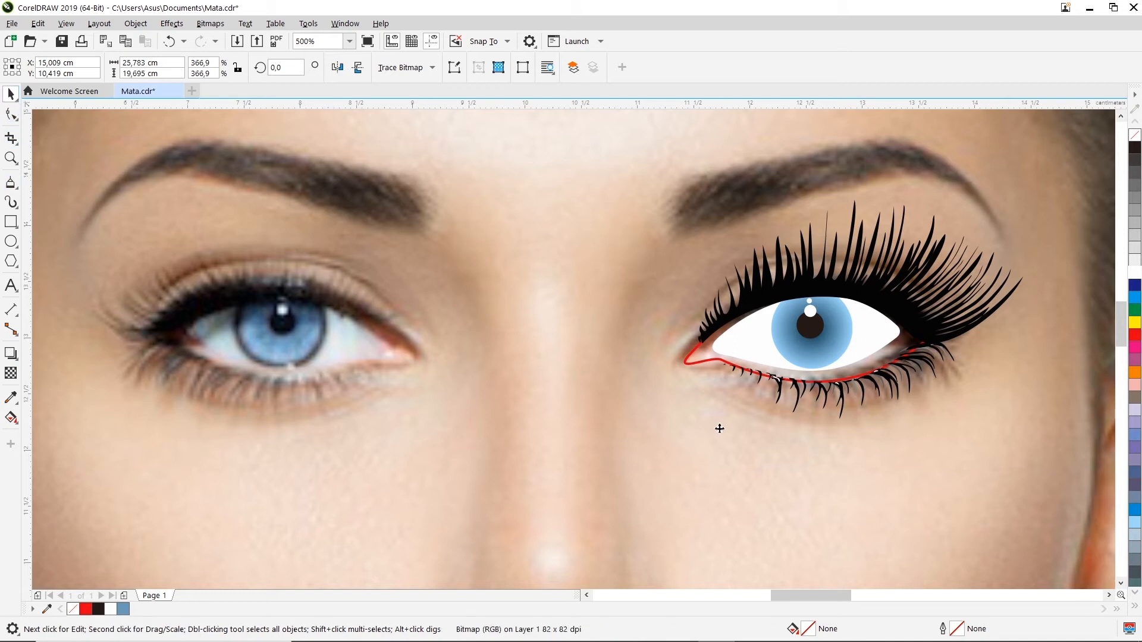
left_click(704, 355)
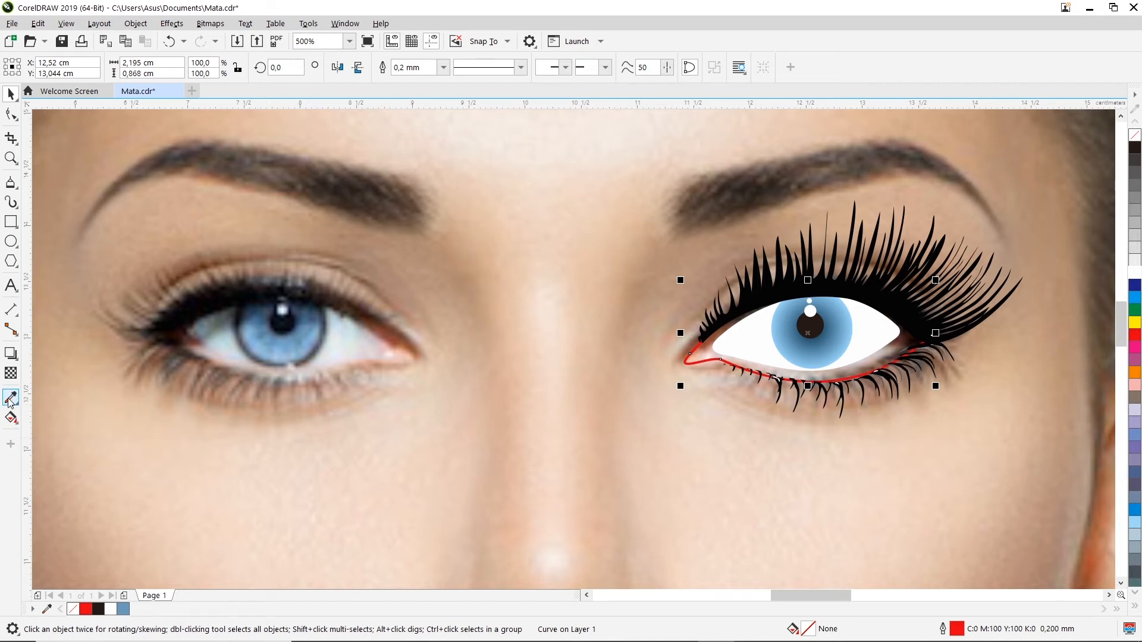
left_click(10, 398)
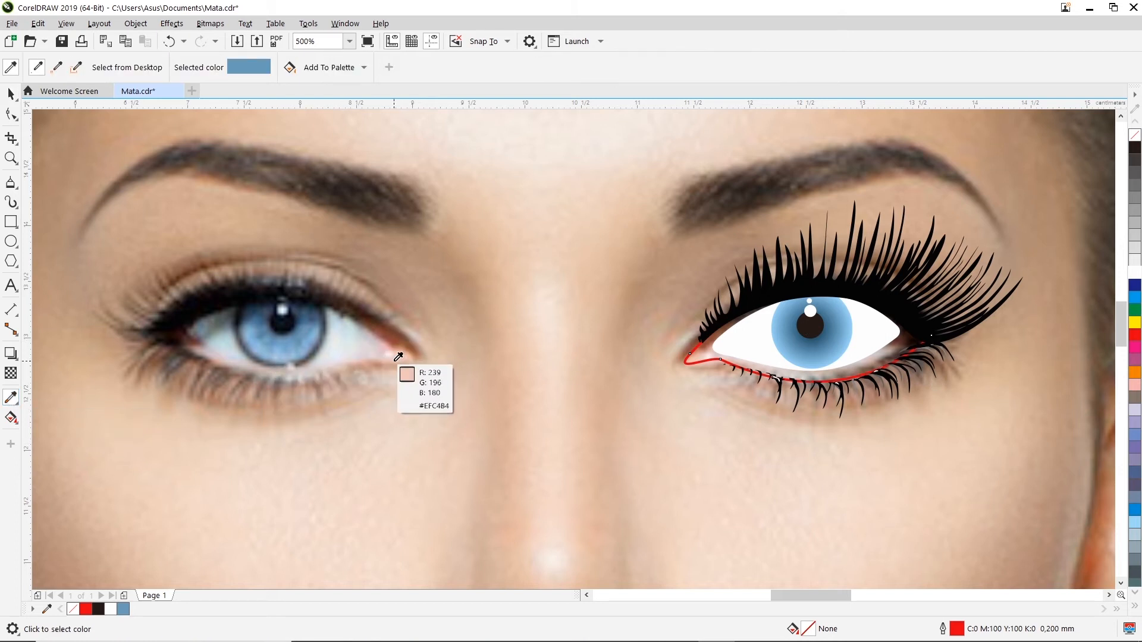
left_click(703, 349)
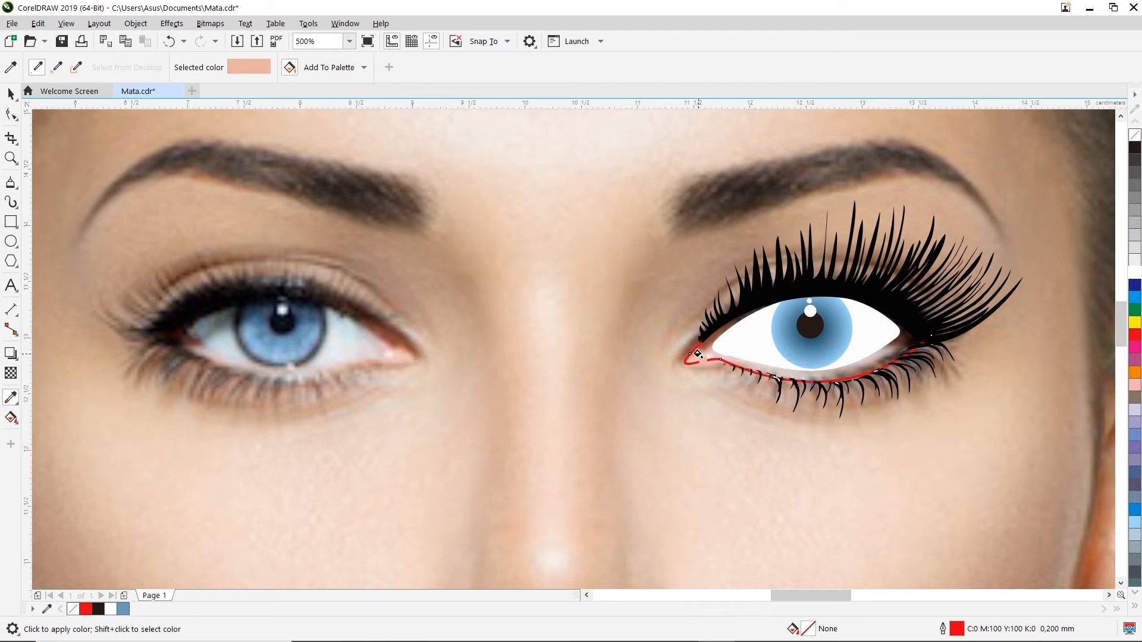
left_click(699, 353)
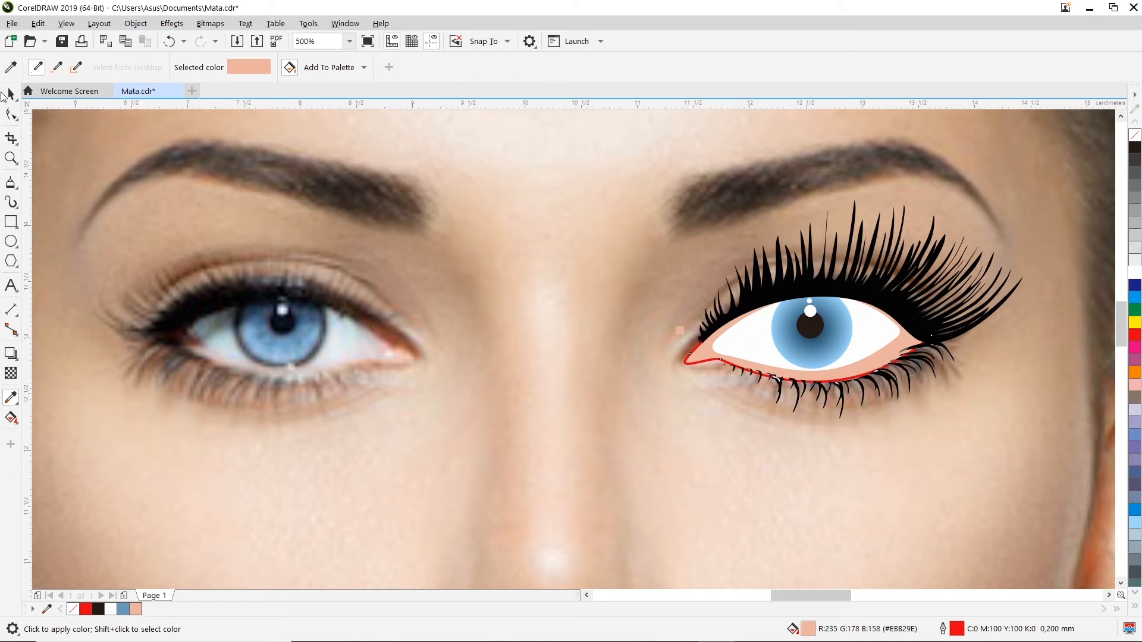
left_click(10, 93)
left_click(690, 392)
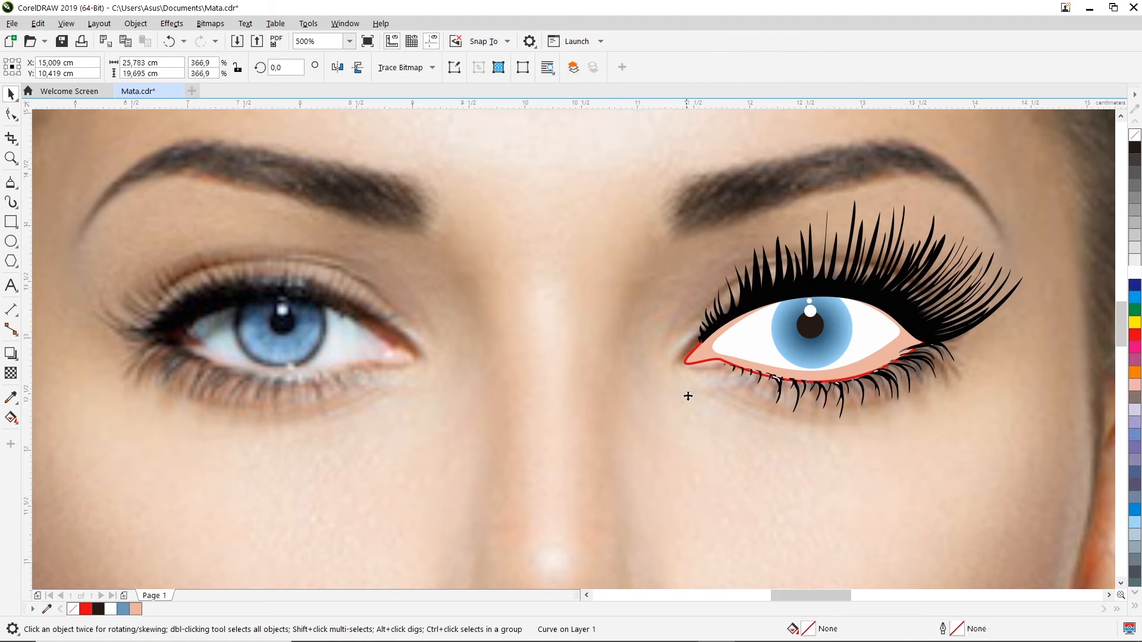
- Remove the red outline from the skin-toned eye shape
left_click(706, 359)
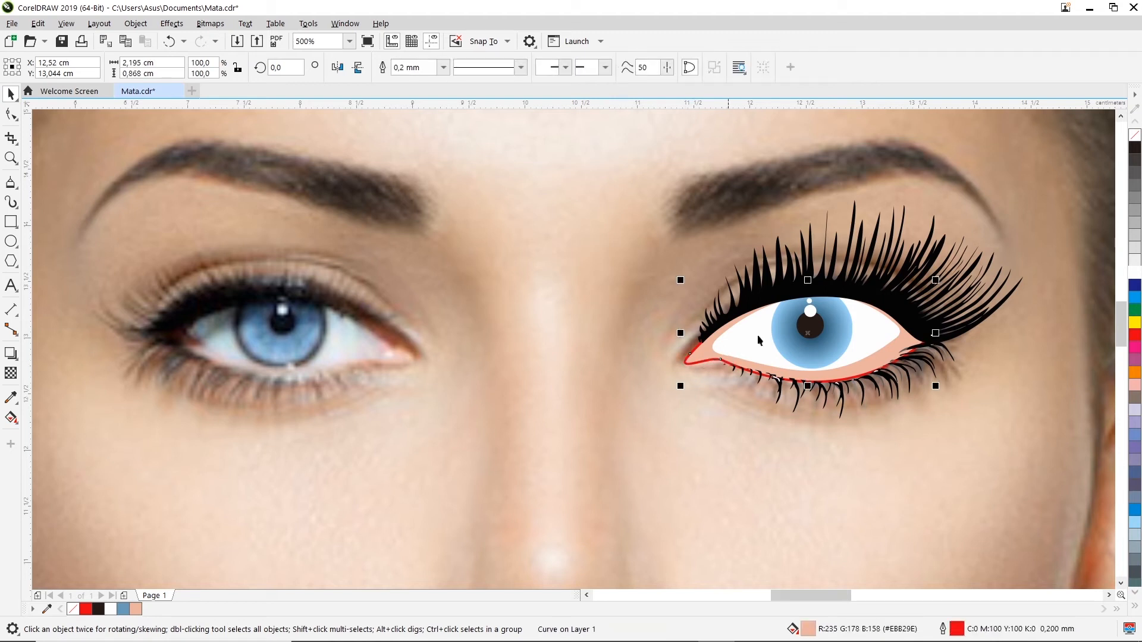
right_click(1136, 137)
scroll(857, 411, "down", 1)
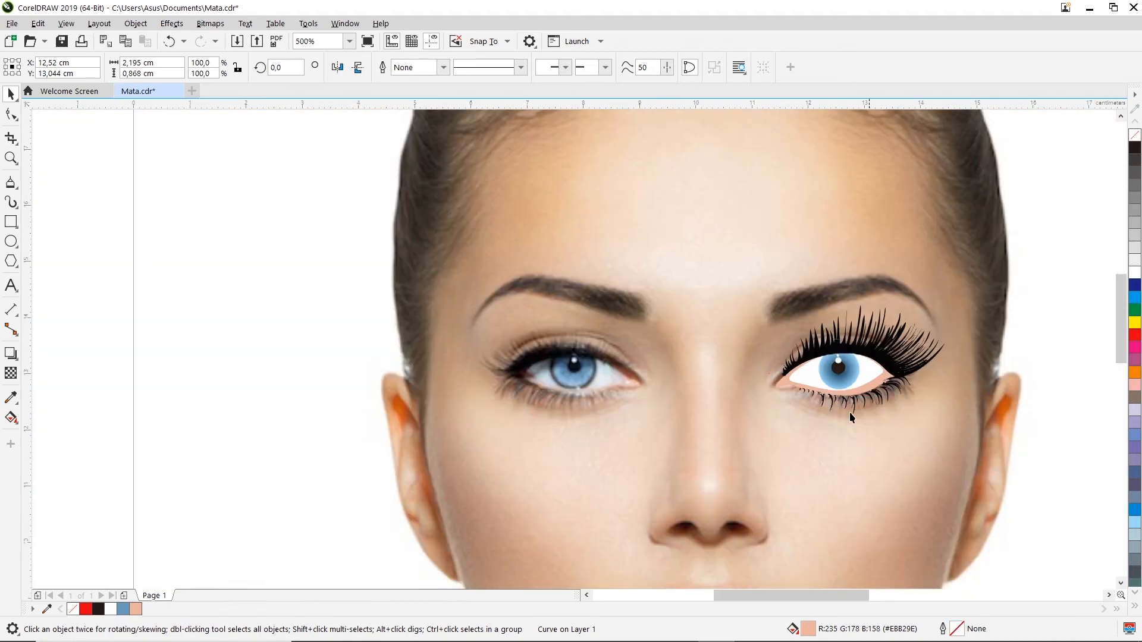
- Compare the drawn eye and its lower lashes with the photographed eye
scroll(870, 404, "up", 2)
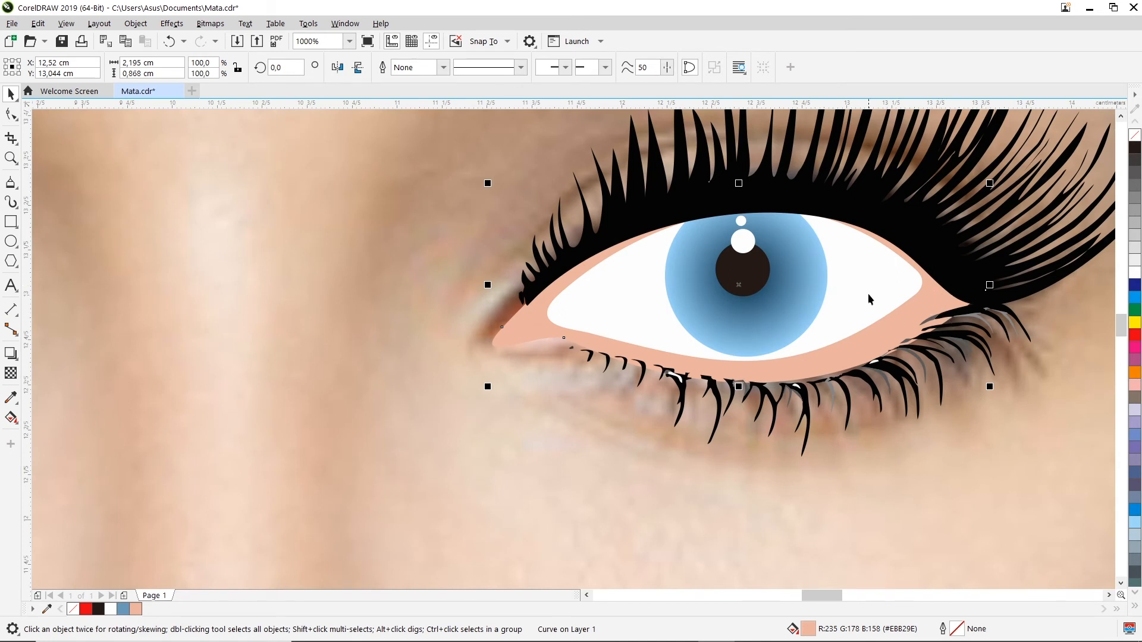
scroll(869, 299, "down", 5)
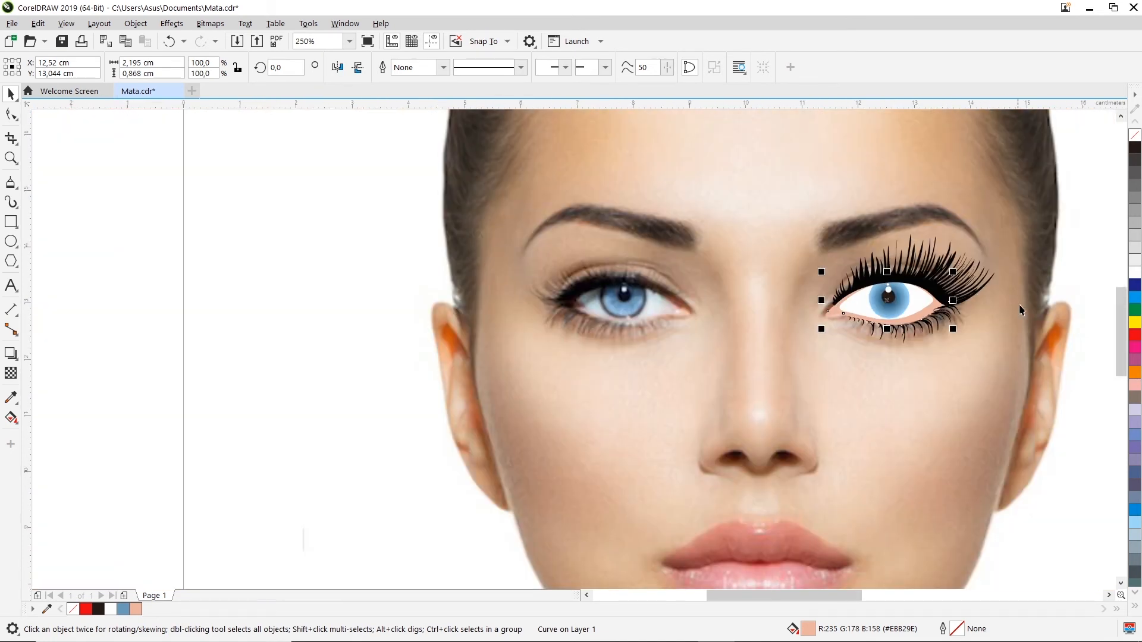
left_click(1109, 596)
left_click(1109, 595)
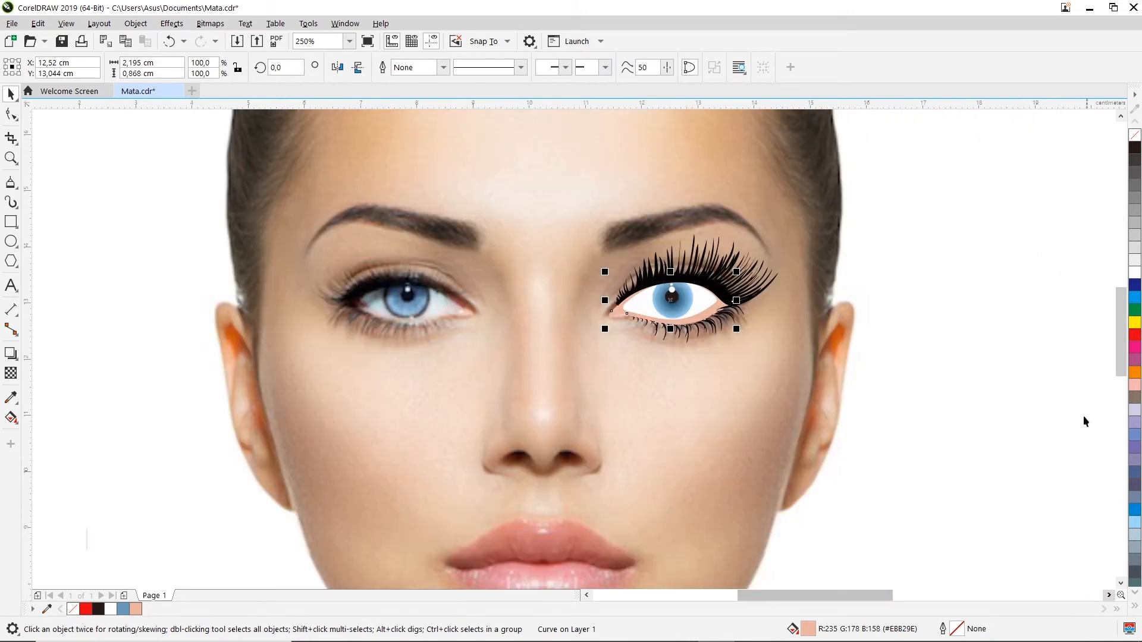
scroll(730, 321, "up", 2)
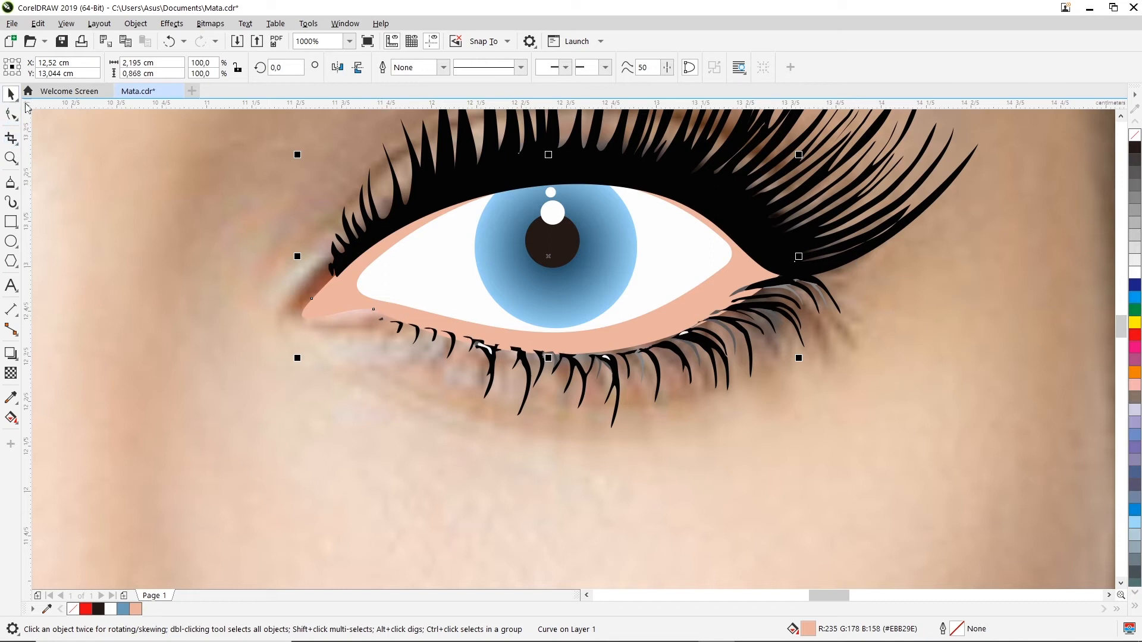
left_click(478, 438)
left_click(666, 348)
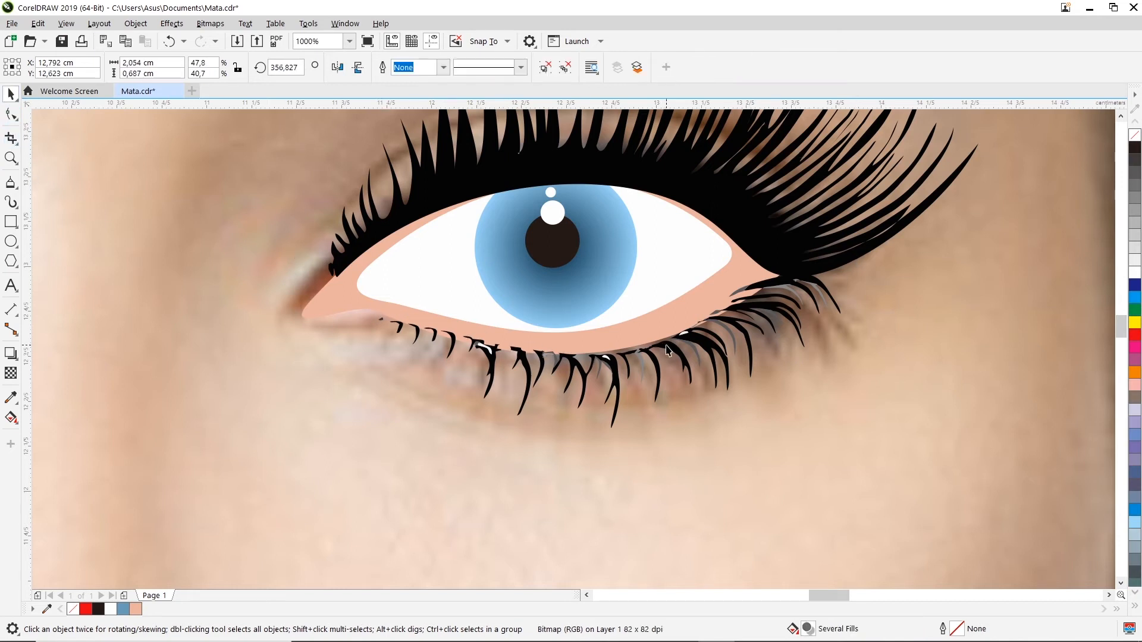
scroll(452, 440, "down", 2)
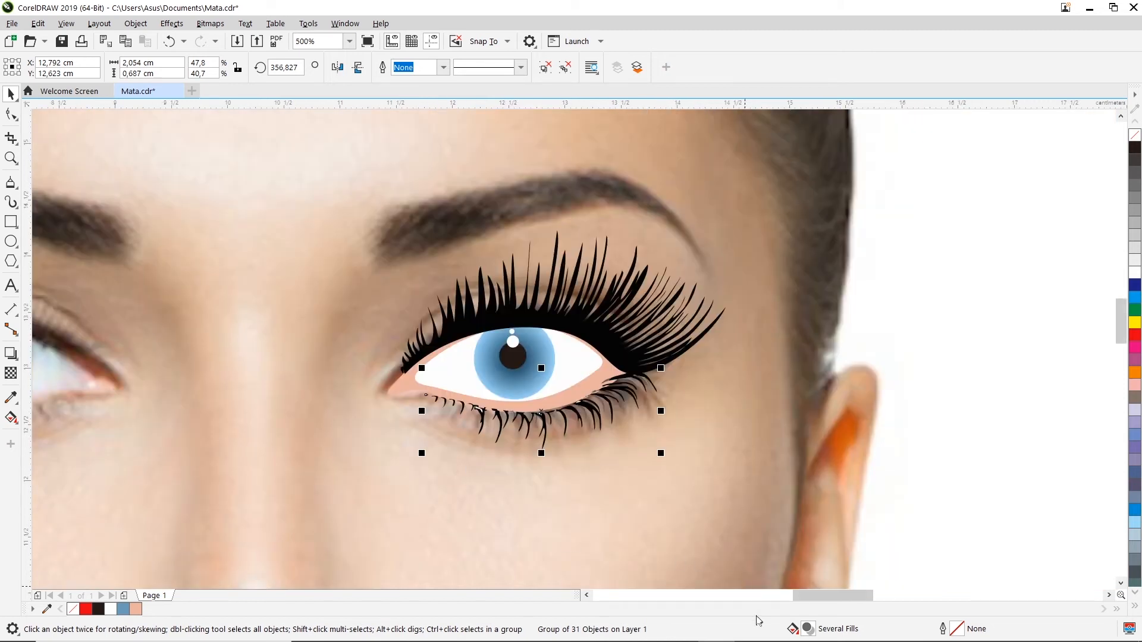
left_click_drag(833, 595, 777, 595)
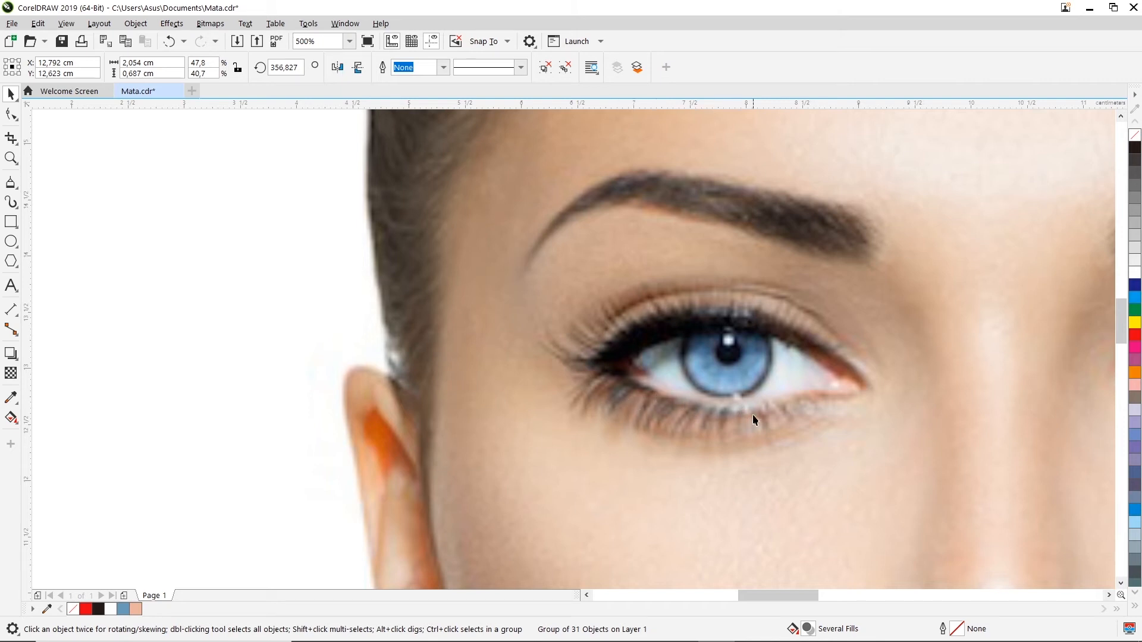
left_click(1109, 594)
left_click(1108, 595)
left_click(1108, 595)
left_click(1108, 595)
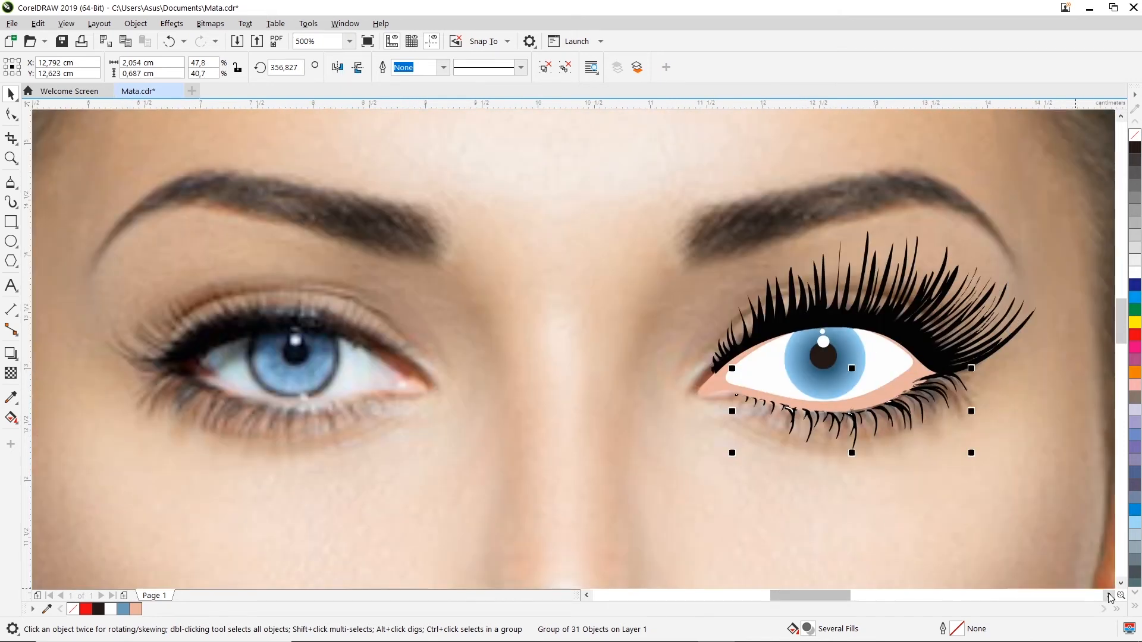
left_click(1109, 595)
- Ungroup the lower lash group and deselect its pieces
scroll(807, 413, "up", 1)
scroll(833, 368, "up", 1)
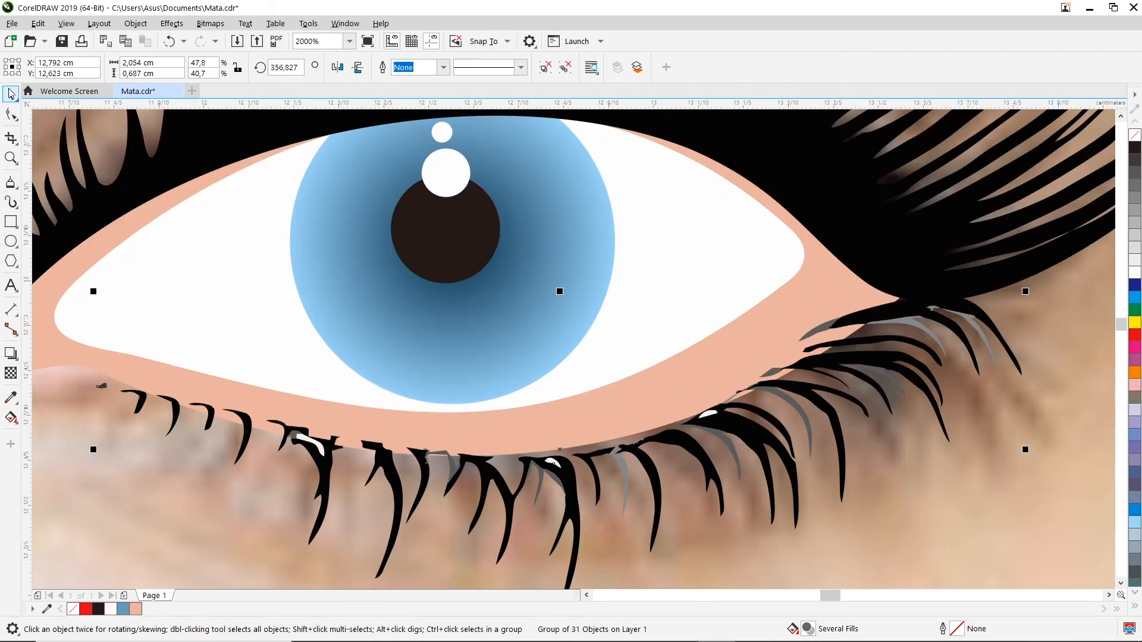
left_click(731, 430)
left_click(746, 430)
left_click(747, 429)
right_click(747, 428)
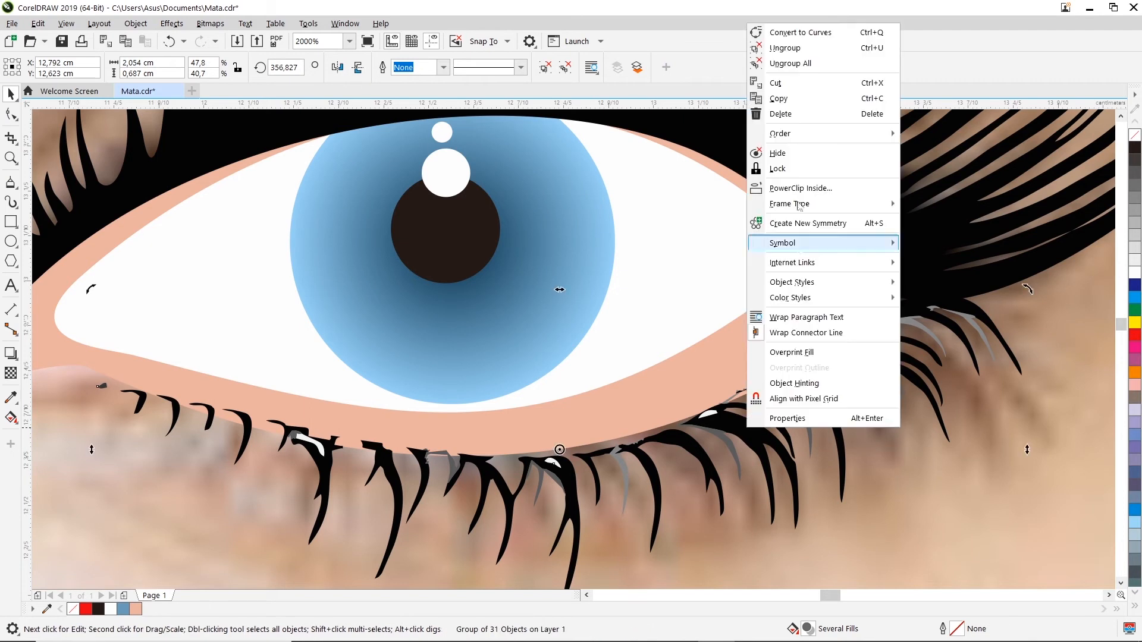
left_click(781, 46)
left_click(813, 407)
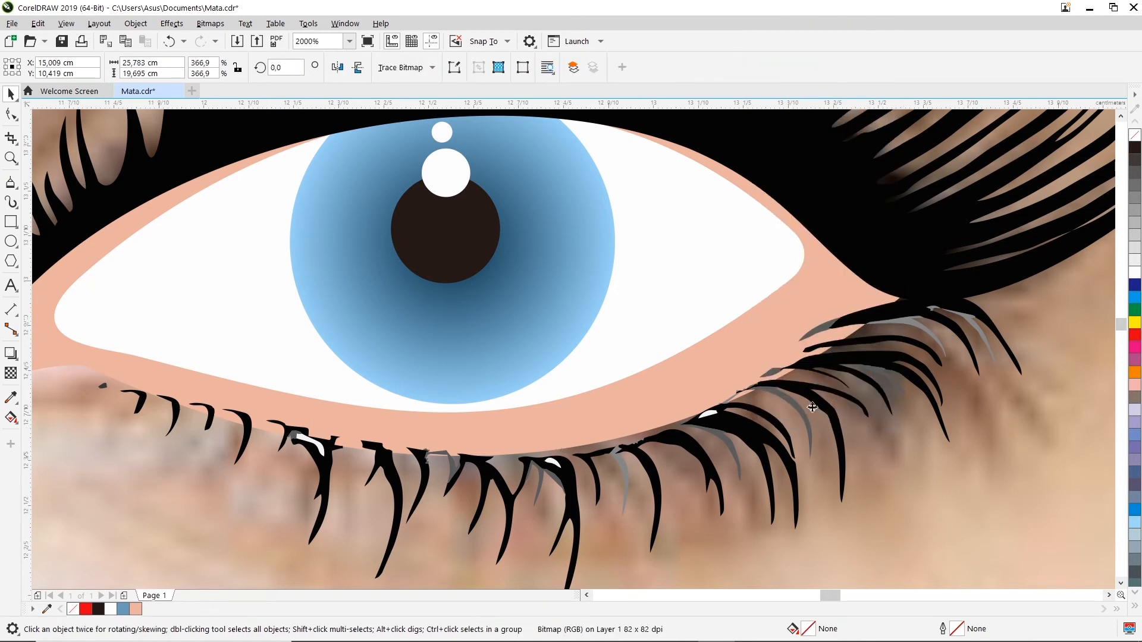
- Delete the grey lash fragments among the lower lashes near the outer corner of the eye
left_click(768, 376)
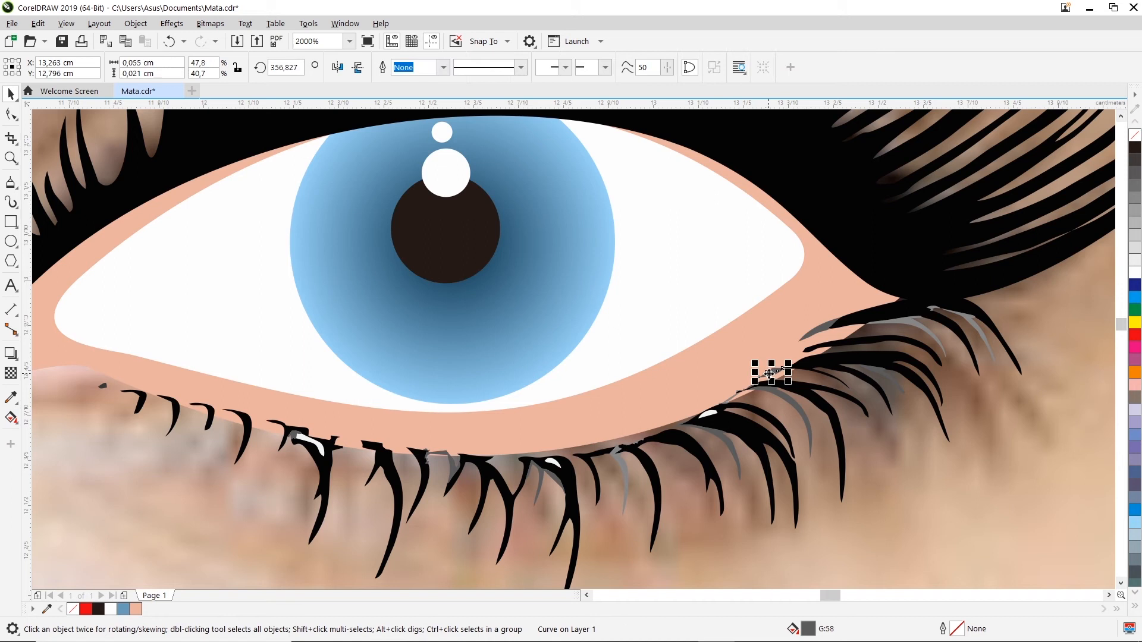
key("Delete")
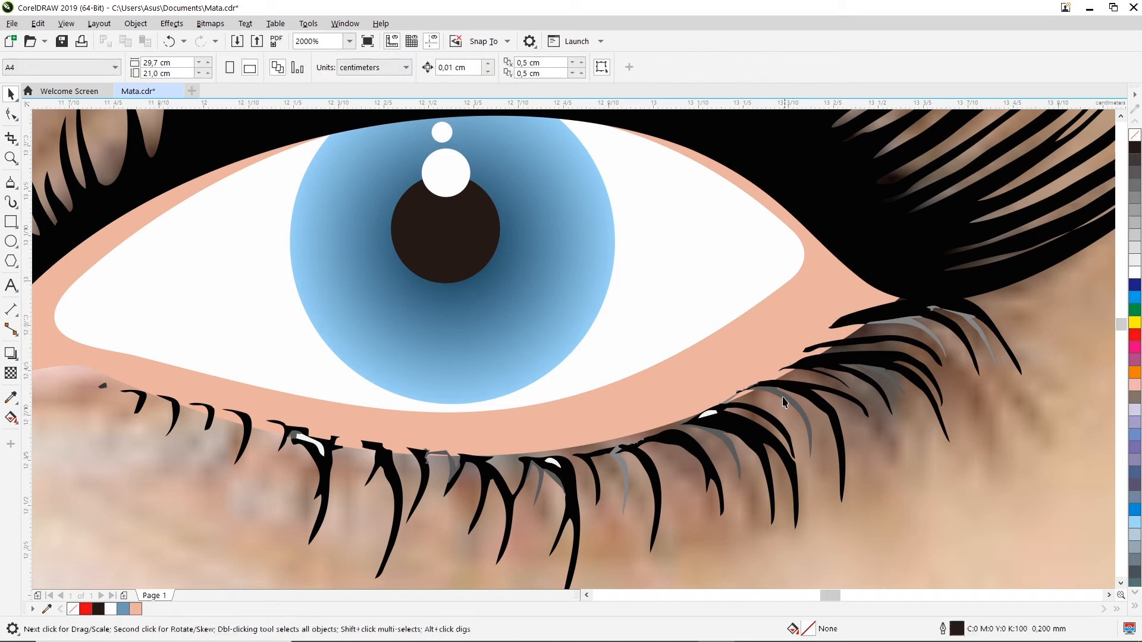
left_click(778, 394)
key("Delete")
left_click(887, 374)
key("Delete")
left_click(916, 338)
key("Delete")
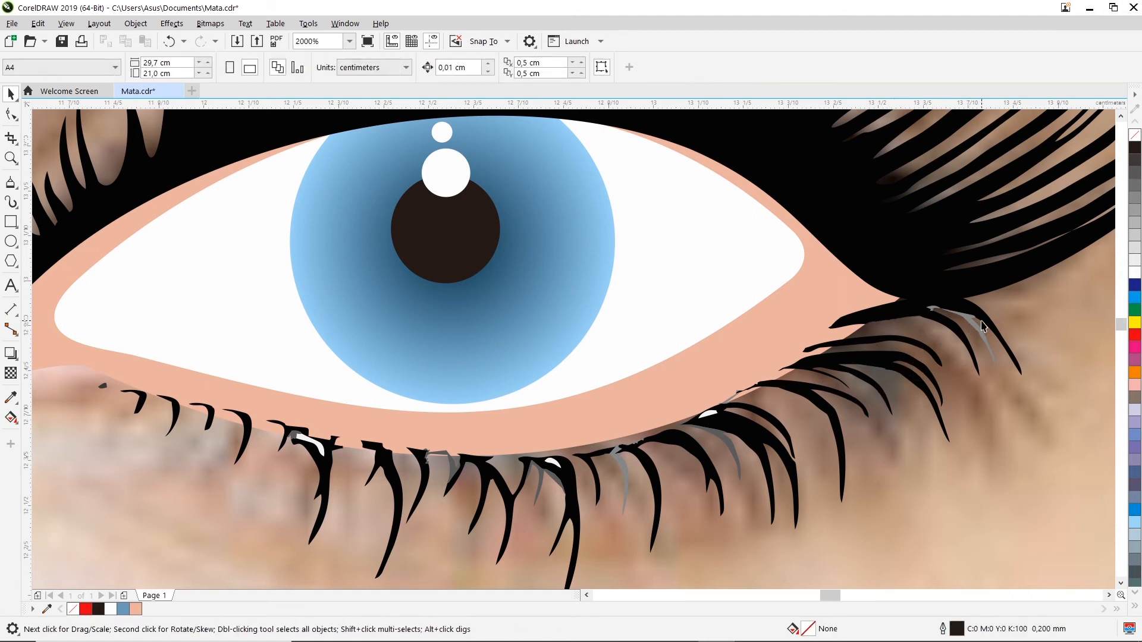
left_click(973, 331)
key("Delete")
- Delete the white highlights and grey fragments from the lower lashes beneath the iris and toward the outer side
left_click(708, 415)
key("Delete")
left_click(731, 404)
key("Delete")
left_click(733, 455)
key("Delete")
left_click(624, 468)
key("Delete")
left_click(556, 470)
key("Delete")
left_click(546, 476)
key("Delete")
left_click(445, 462)
key("Delete")
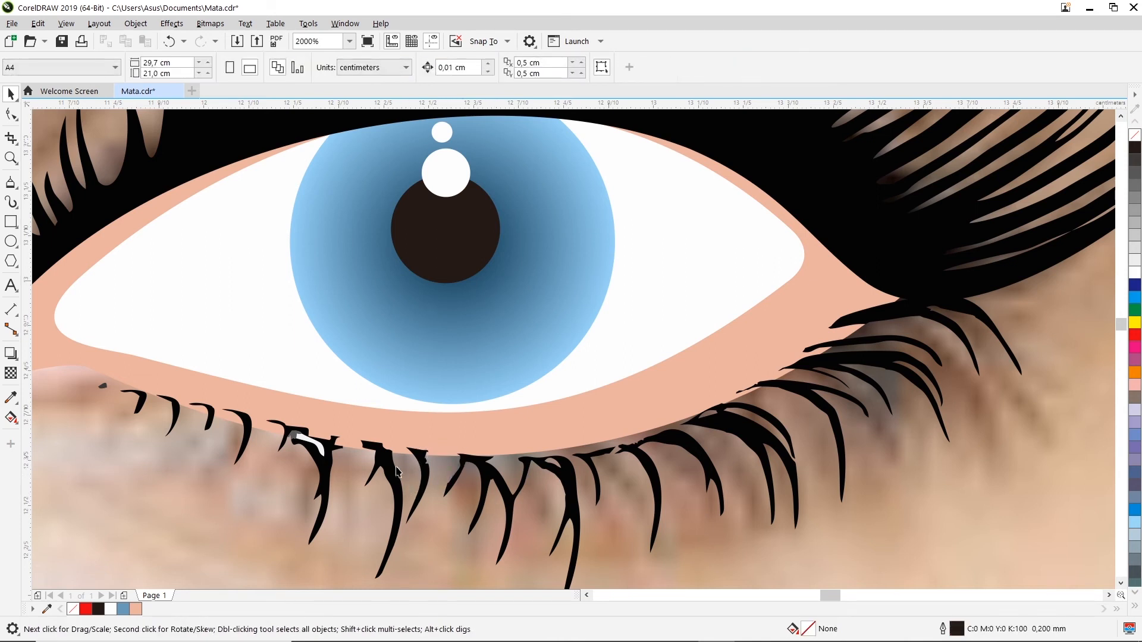
left_click(330, 458)
left_click(309, 448)
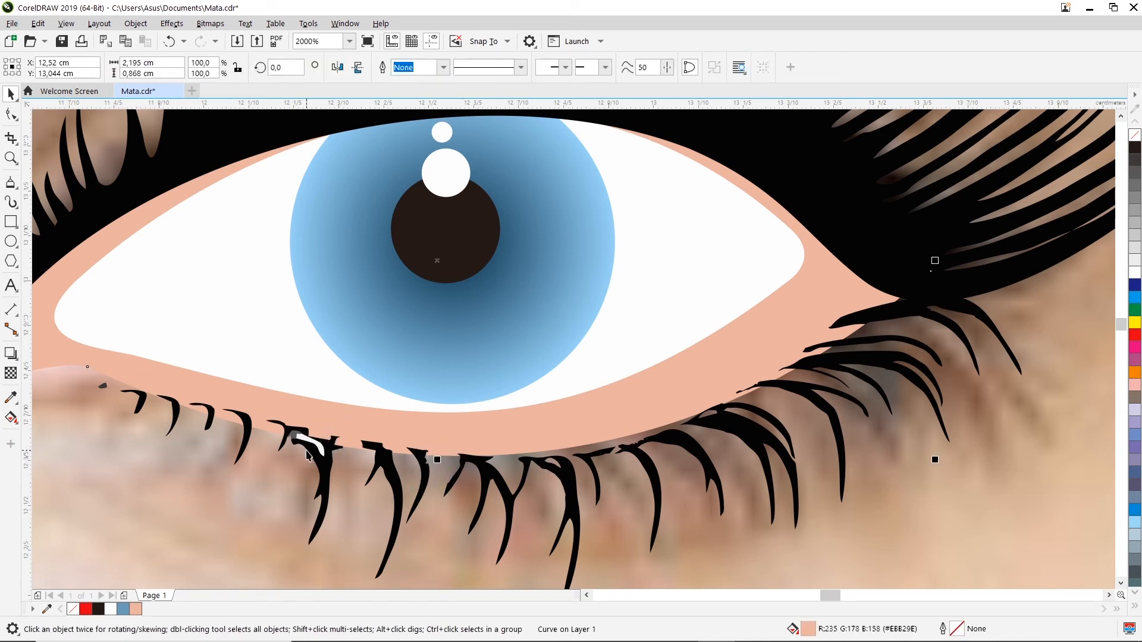
key("Delete")
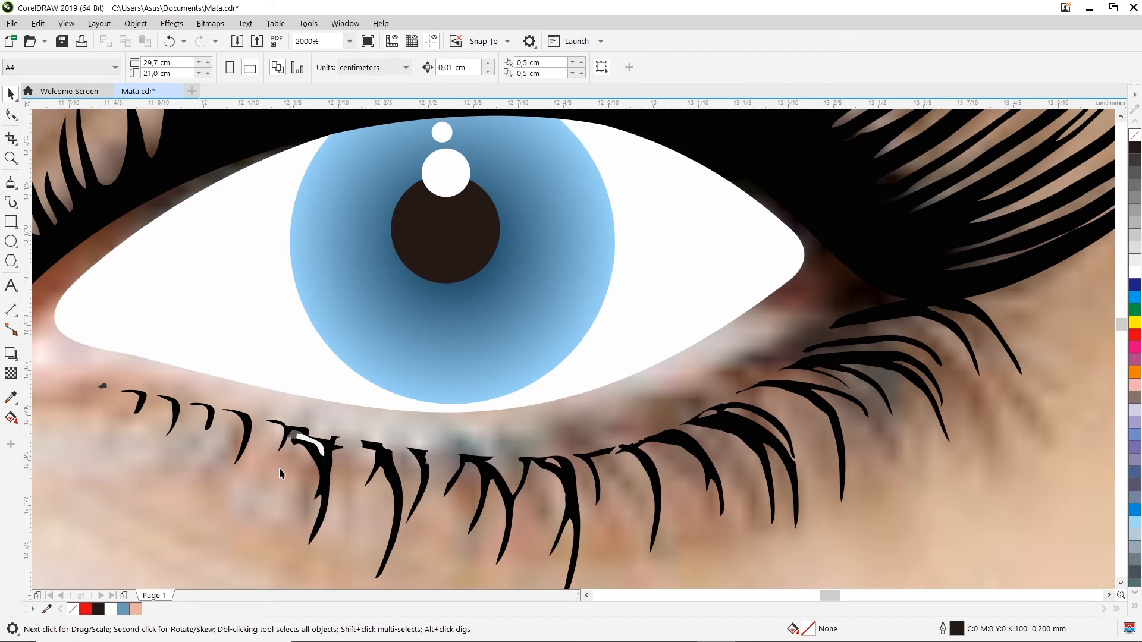
key("ctrl+z")
- Delete the white highlight and its grey fragment from the lower lash beneath the iris's inner side
left_click(301, 491)
left_click(306, 437)
key("Delete")
key("Delete")
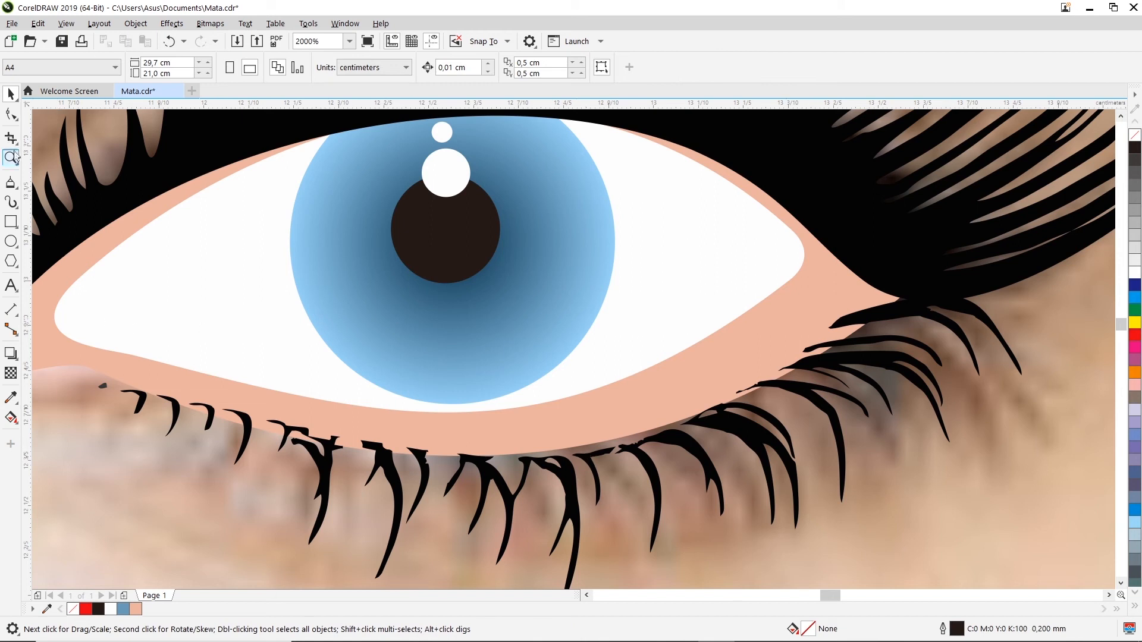
- Add a node on the upper edge of the outermost lower lash pair and delete the nodes forming its inner tip
left_click(11, 114)
left_click(892, 313)
scroll(1003, 331, "up", 2)
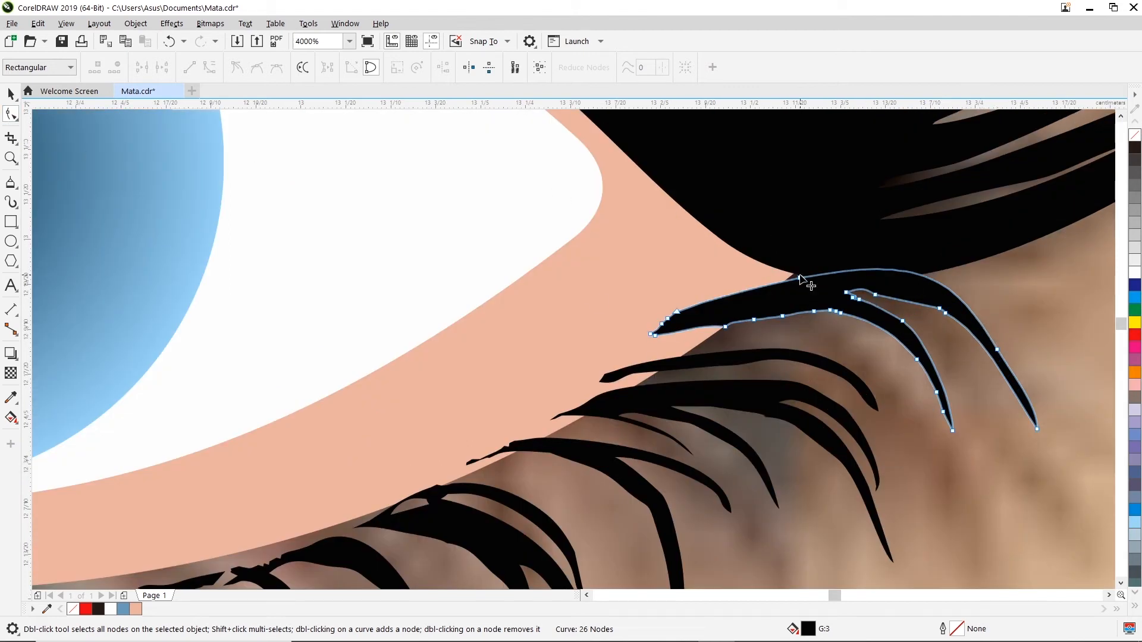
left_click_drag(642, 338, 642, 338)
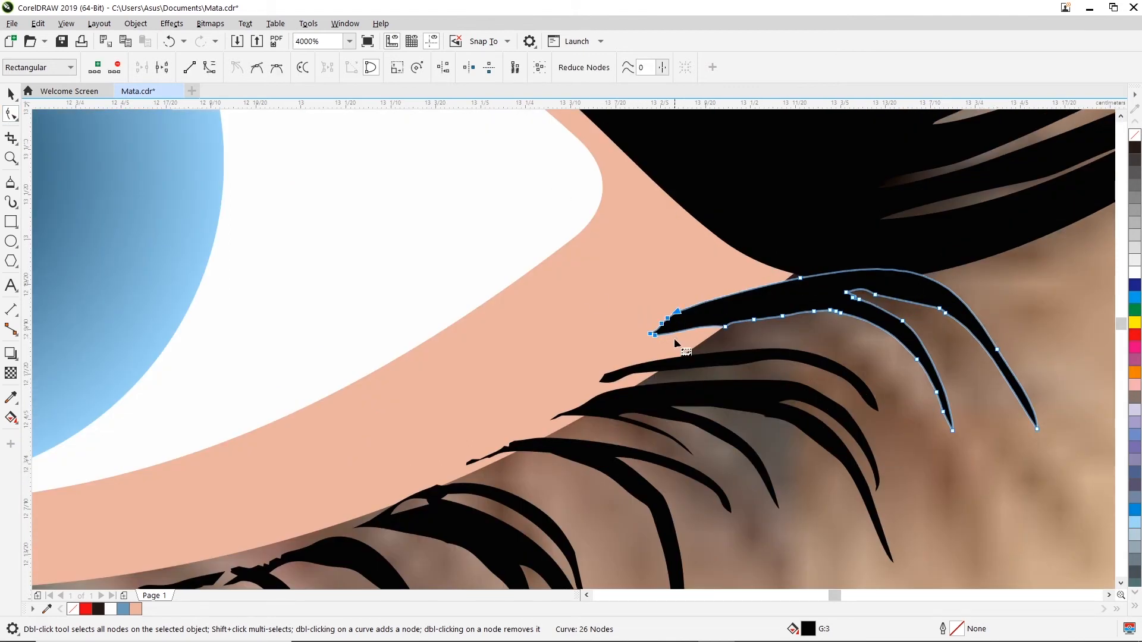
left_click(736, 289)
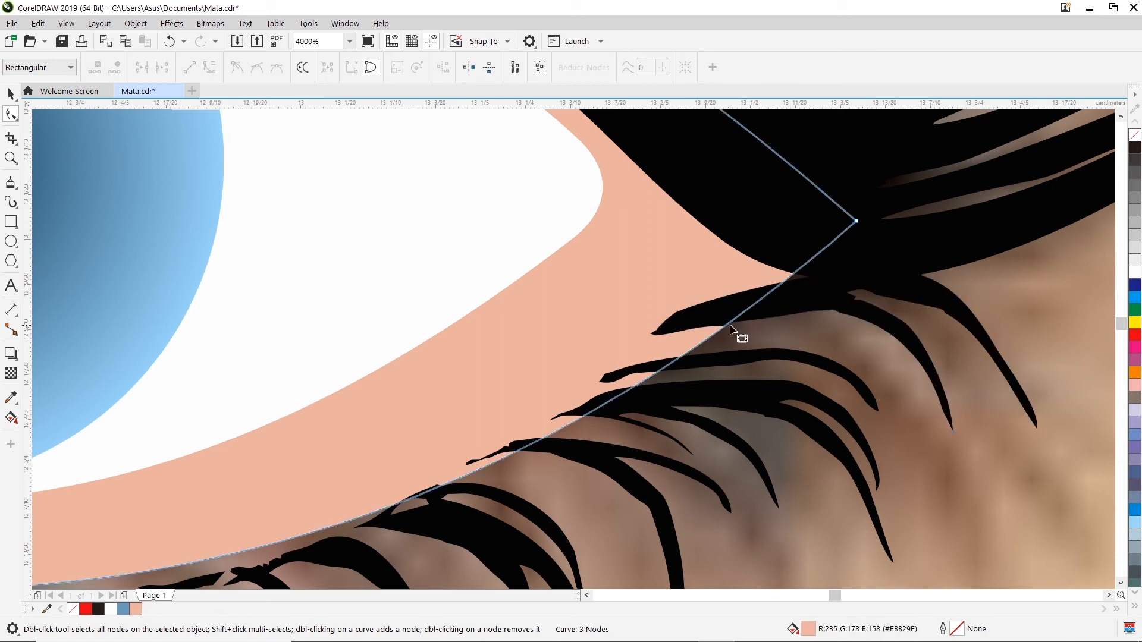
left_click(740, 315)
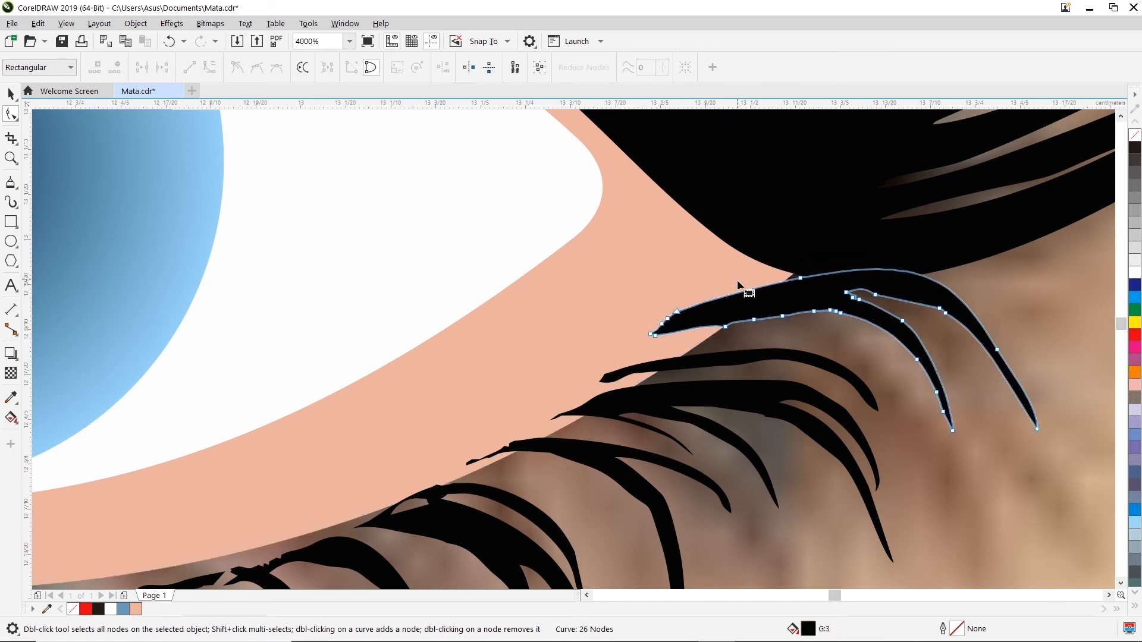
left_click_drag(619, 351, 619, 351)
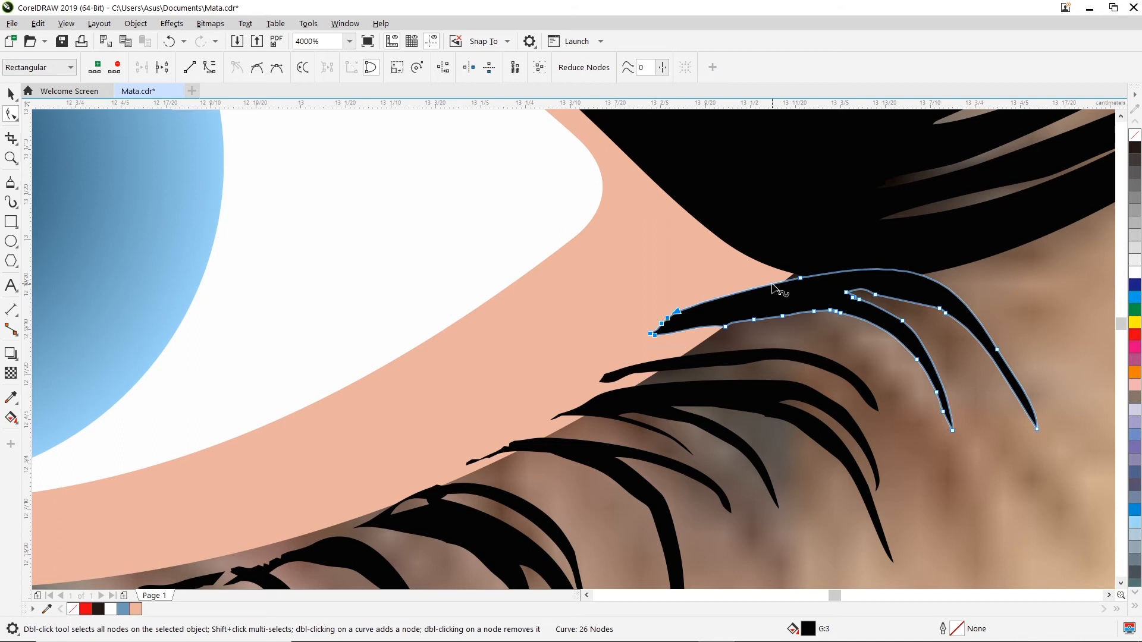
left_click(780, 286)
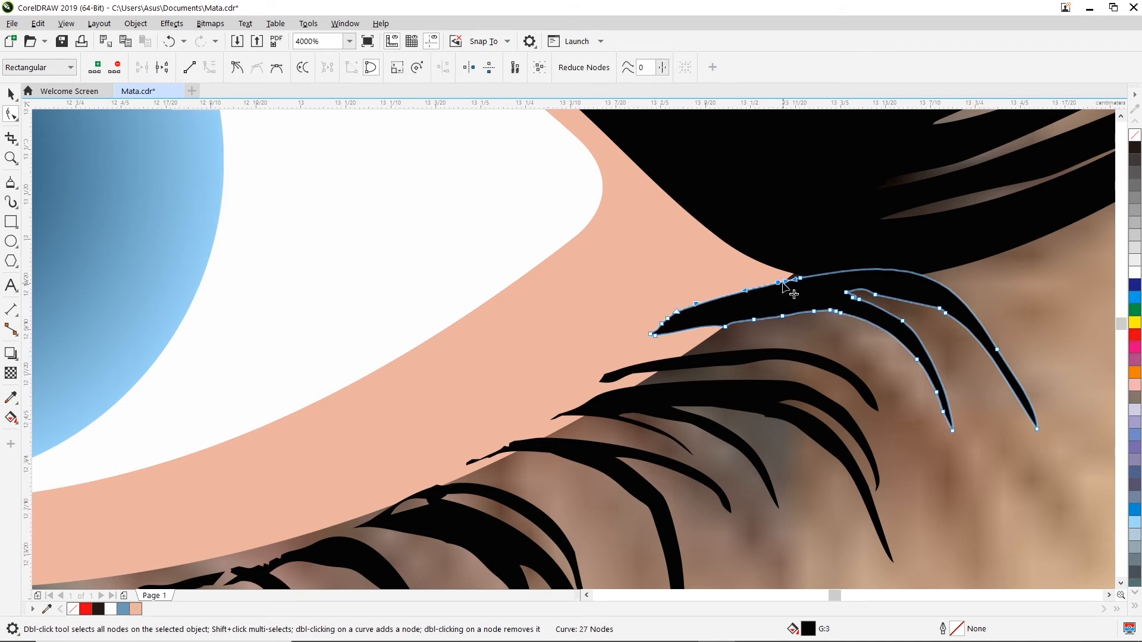
left_click_drag(742, 283, 621, 350)
left_click(688, 283)
left_click(704, 286)
key("Delete")
- Pull in the curve handles at the root of the outermost lash pair so it ends along the rim's edge
right_click(721, 325)
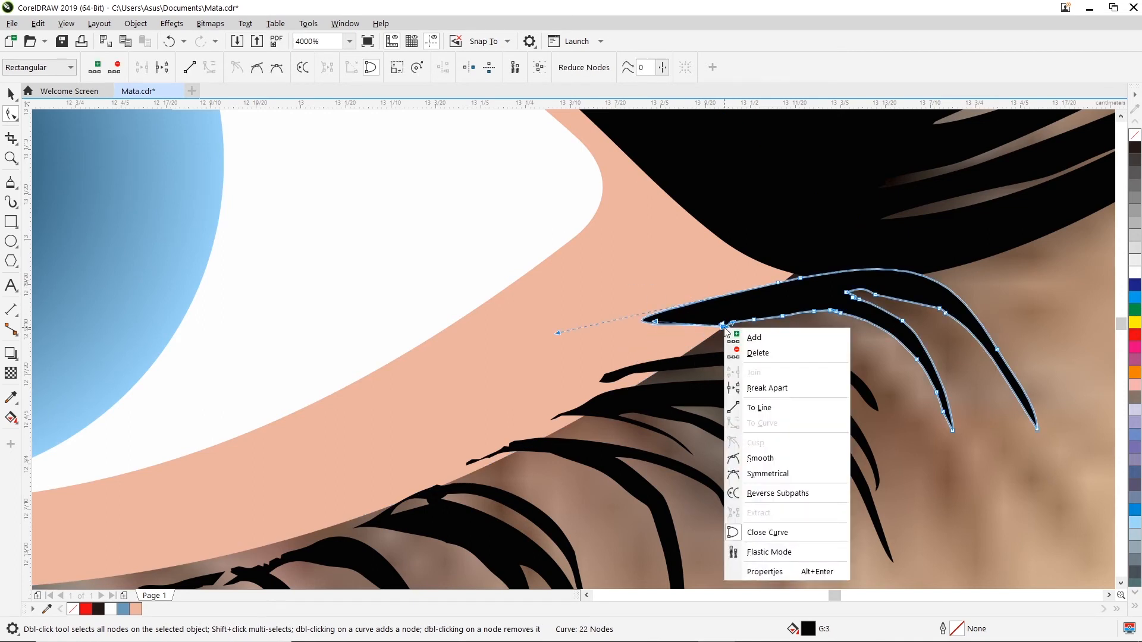
left_click(596, 324)
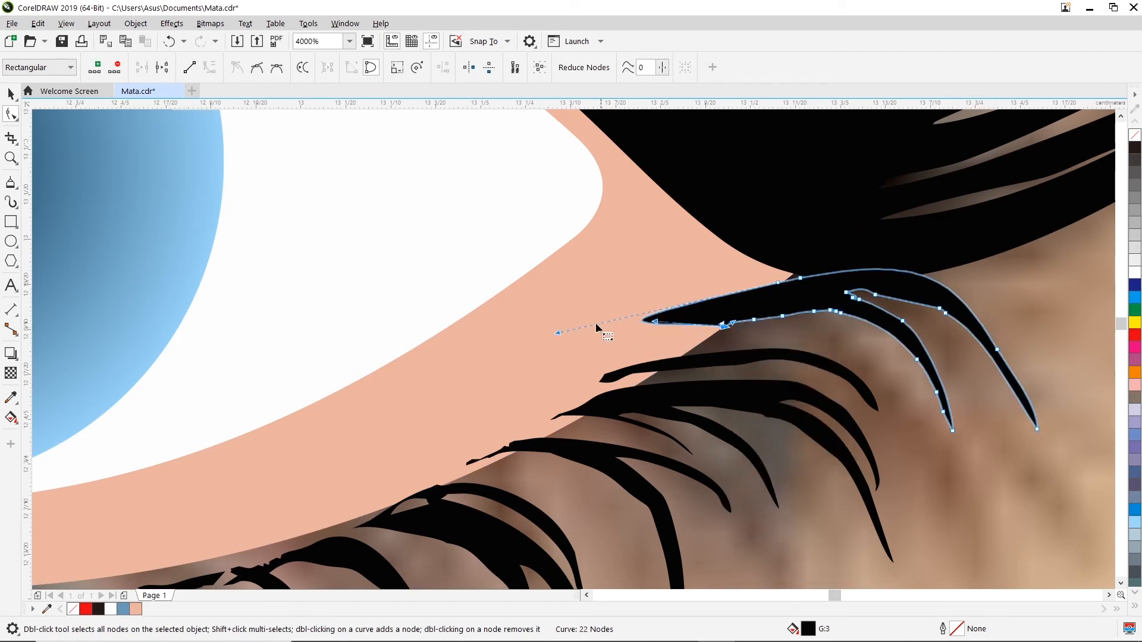
left_click_drag(558, 335, 778, 283)
left_click_drag(655, 321, 772, 289)
left_click(787, 358)
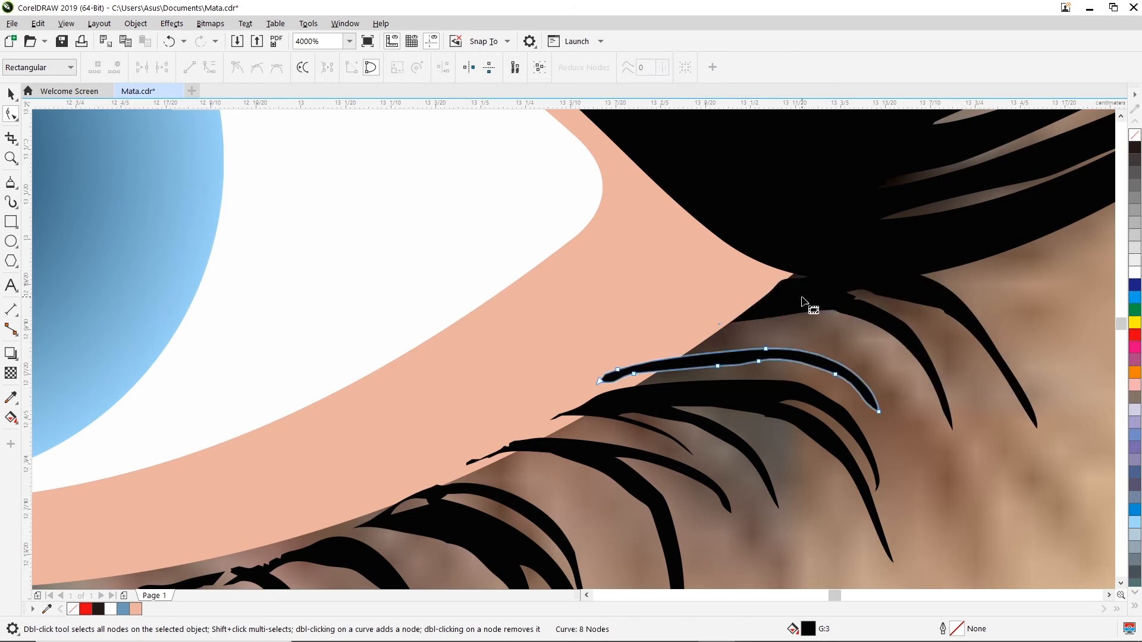
- Delete the surplus nodes at the fork of the outermost lash pair and along its outer lash
scroll(802, 302, "down", 2)
scroll(850, 352, "up", 2)
left_click(817, 267)
left_click_drag(802, 257, 818, 259)
key("Delete")
double_click(823, 245)
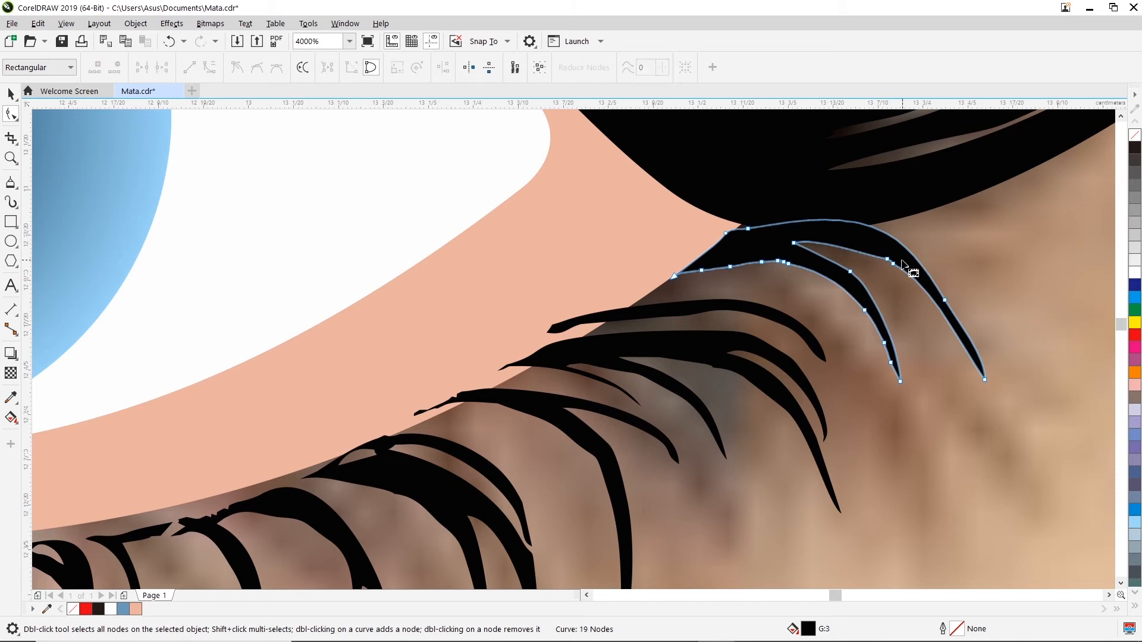
double_click(887, 259)
double_click(893, 264)
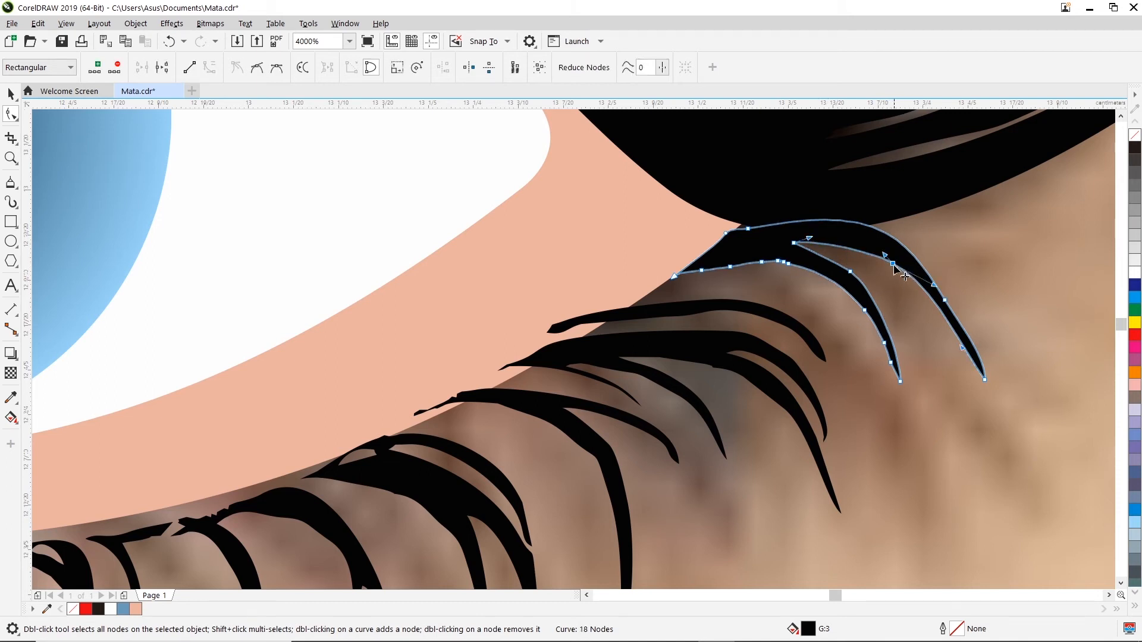
double_click(945, 300)
- Adjust the curve handles of the outermost lash so it sweeps to its tip in a smooth arc
left_click(983, 377)
left_click_drag(891, 210, 989, 284)
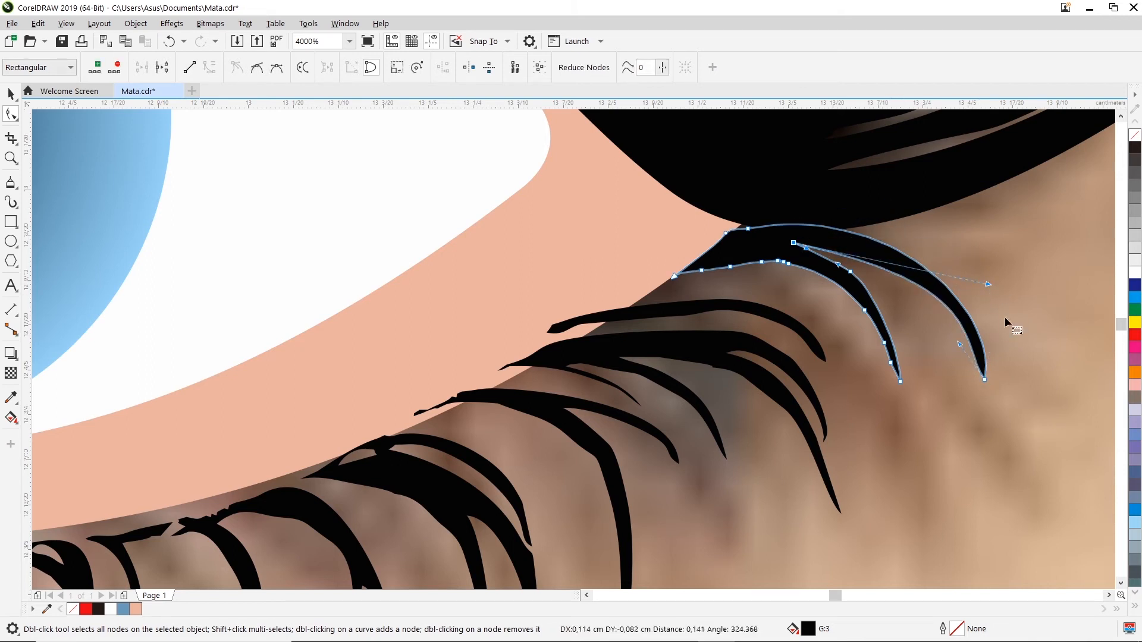
left_click(974, 371)
left_click(985, 379)
left_click(984, 379)
left_click_drag(998, 307, 993, 285)
left_click_drag(960, 344, 972, 349)
left_click_drag(986, 288, 938, 251)
- Delete the surplus nodes along both edges of the pair's inner lash, leaving smooth curves from root to tip
double_click(850, 272)
double_click(865, 310)
double_click(885, 343)
double_click(890, 363)
left_click_drag(795, 262, 706, 291)
key("Delete")
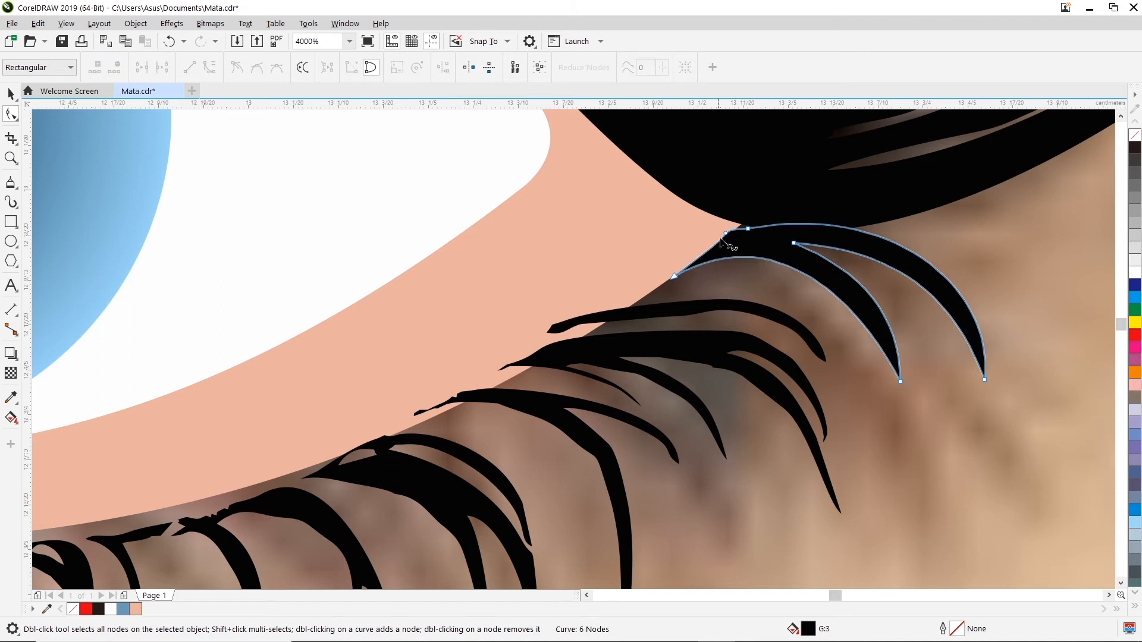
- Move the single lash beside the outermost pair outward until its root sits on the rim's edge
left_click(658, 316)
left_click(11, 94)
left_click_drag(691, 314, 752, 299)
- Delete the single lash's surplus middle nodes, then reposition its tip and bend it into a thicker, smoother arc
left_click(12, 116)
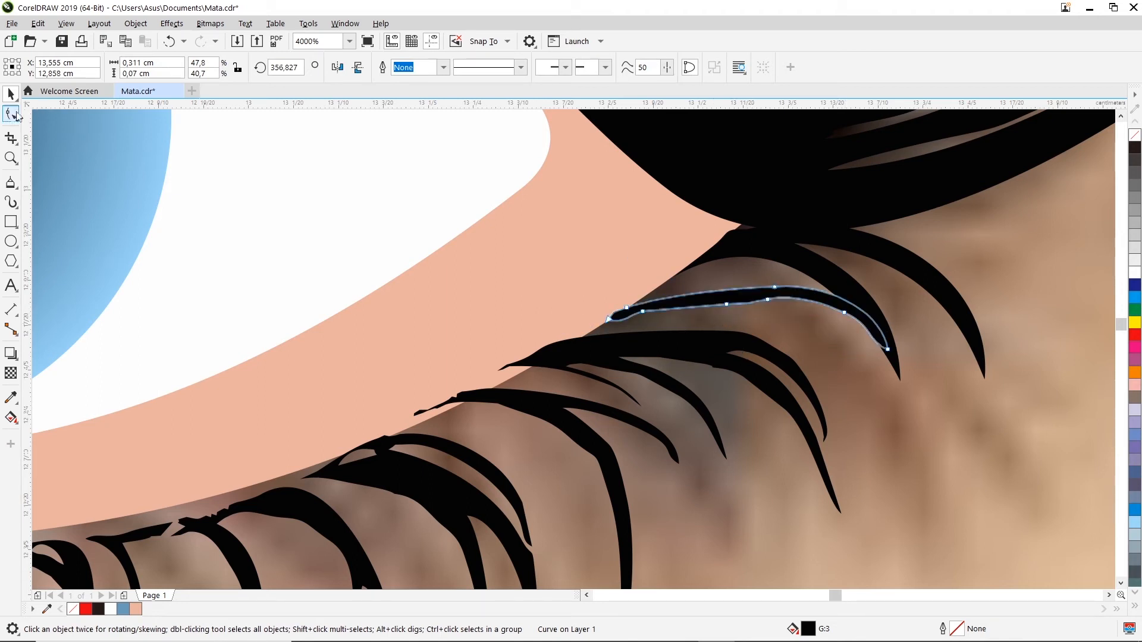
left_click_drag(691, 312, 787, 266)
key("Delete")
left_click_drag(887, 350, 867, 386)
left_click_drag(844, 321, 808, 332)
mouse_move(867, 383)
left_mouse_down()
mouse_move(862, 371)
mouse_move(868, 383)
left_mouse_up()
left_click_drag(625, 308, 642, 298)
left_click(685, 332)
left_click(759, 295)
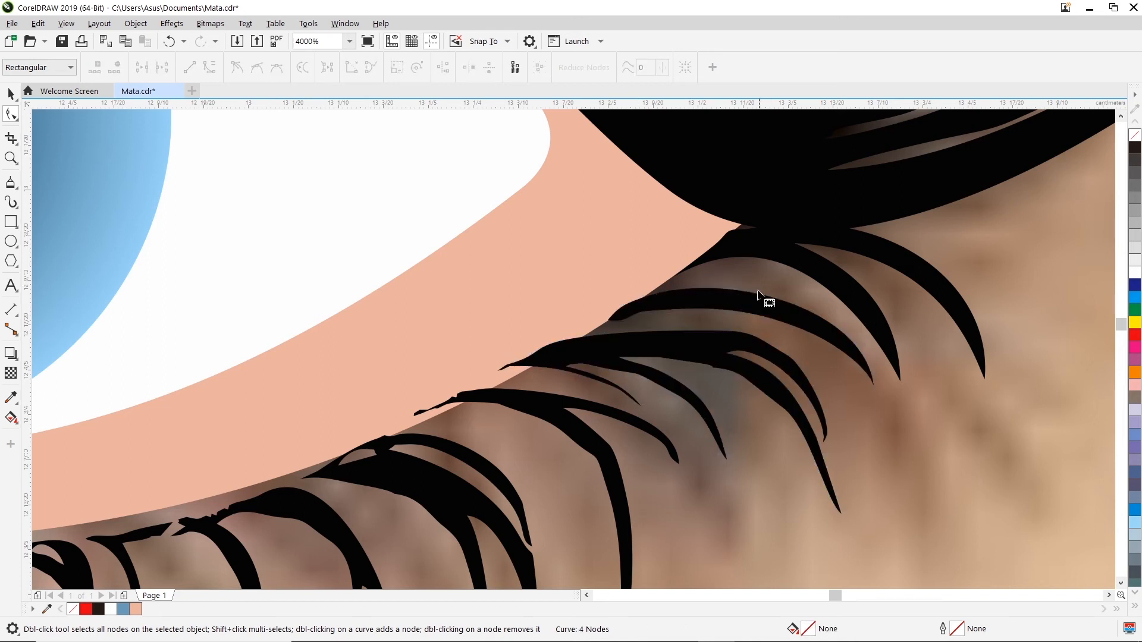
- Move the next multi-pronged lash cluster slightly outward and up so its root follows the rim's edge
left_click(601, 352)
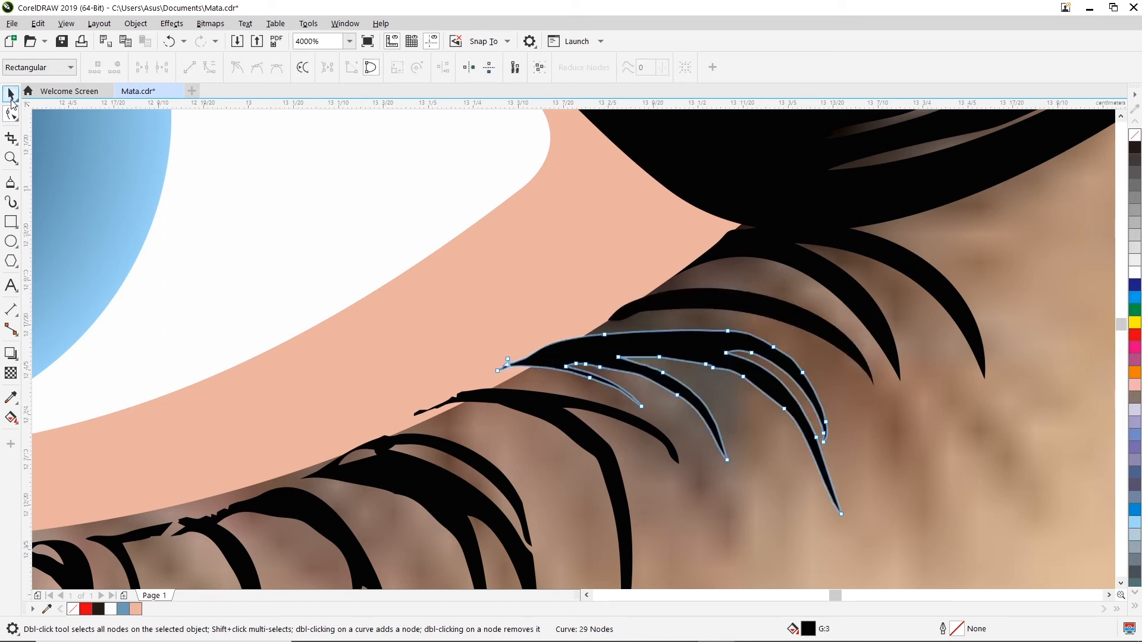
left_click(12, 95)
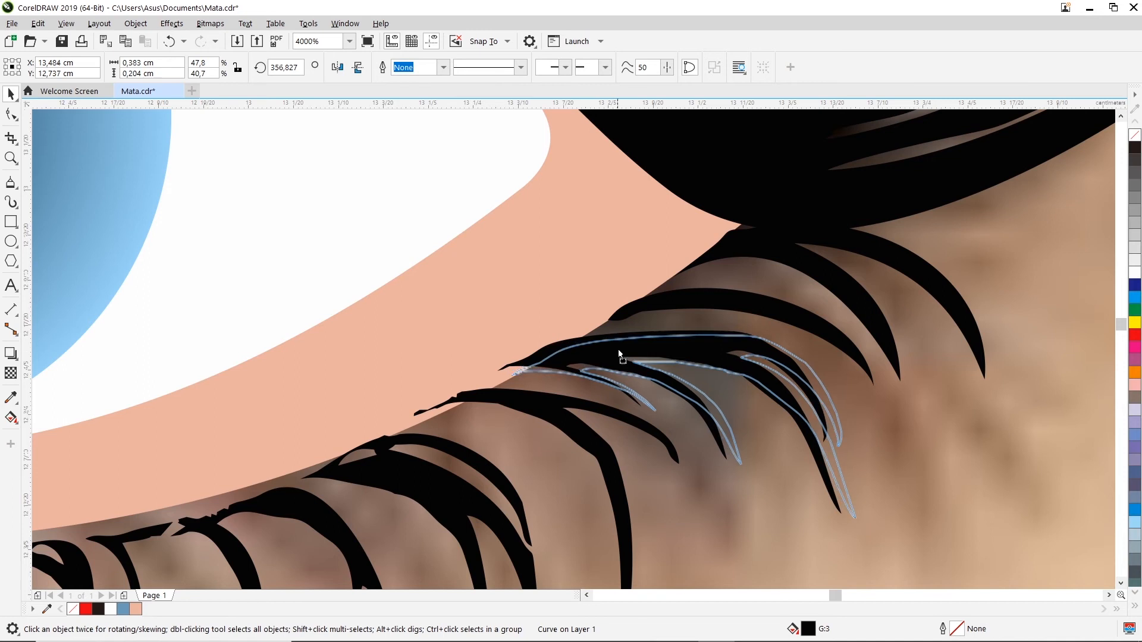
left_click_drag(620, 350, 624, 345)
scroll(568, 386, "down", 4)
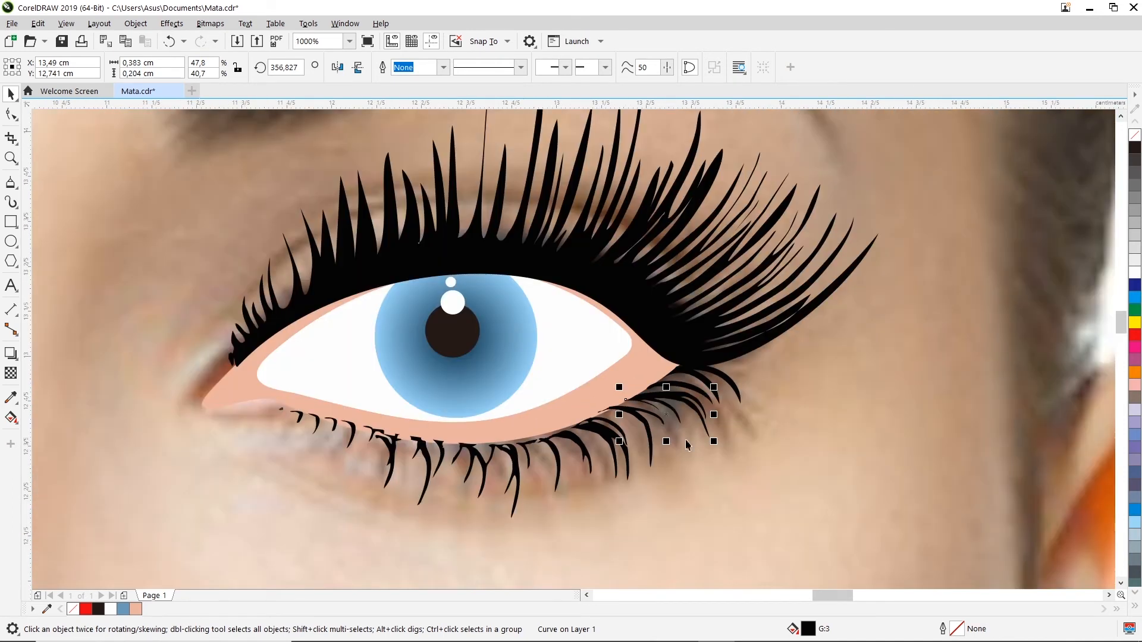
scroll(687, 445, "down", 1)
left_click(562, 483)
scroll(561, 483, "down", 1)
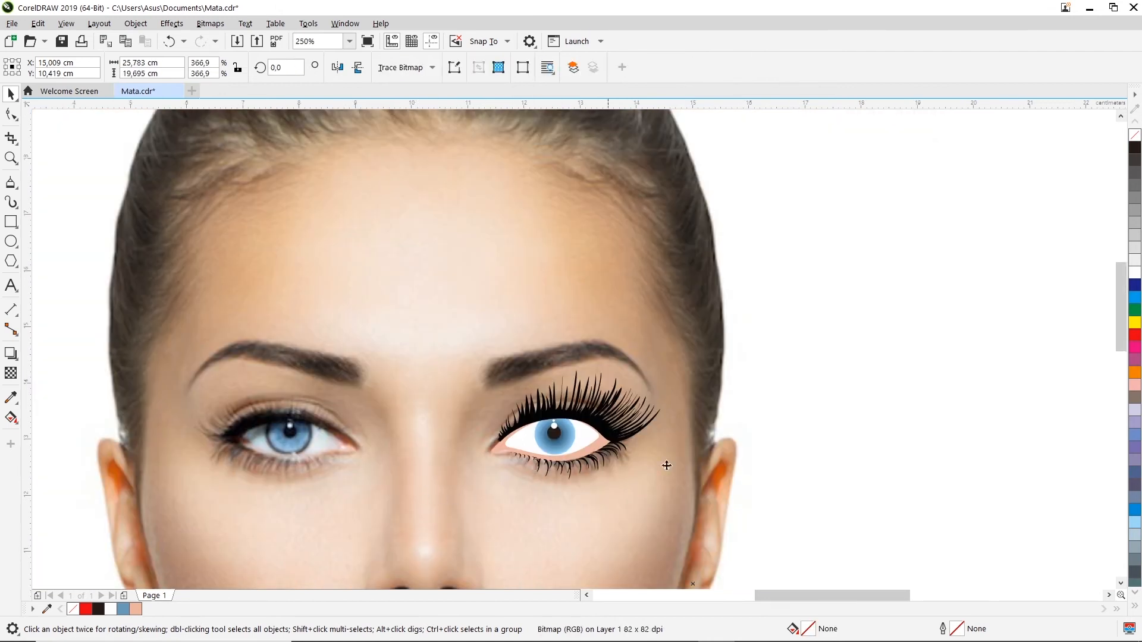
- Delete the thin end node at the moved cluster's root and lower the adjacent node to blunt the root against the rim
scroll(610, 472, "up", 3)
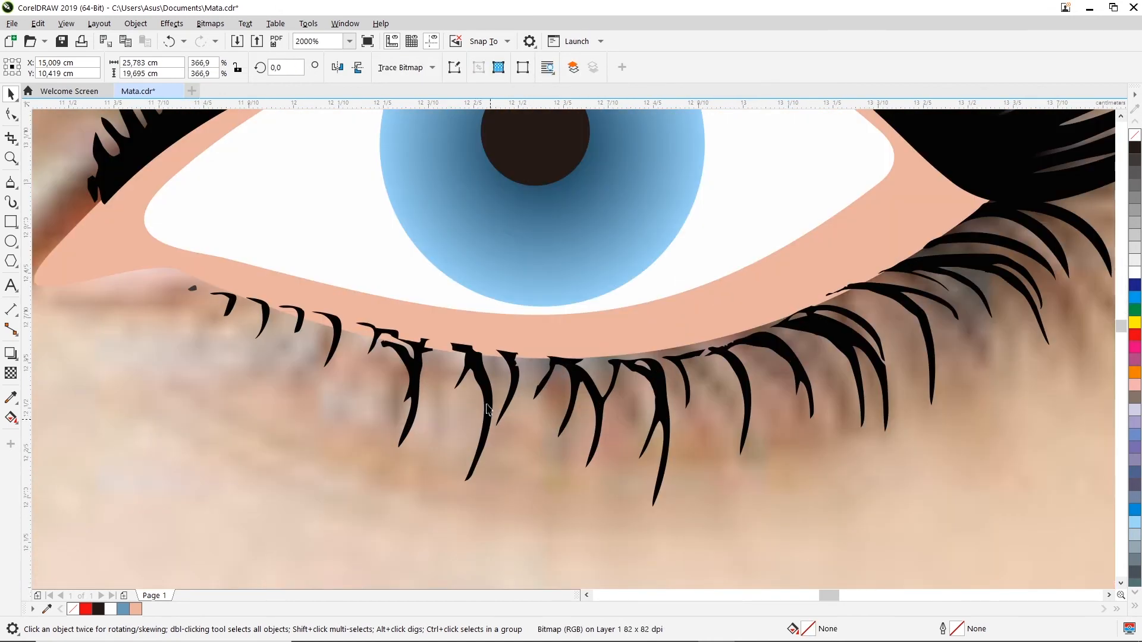
left_click(12, 114)
scroll(723, 350, "up", 1)
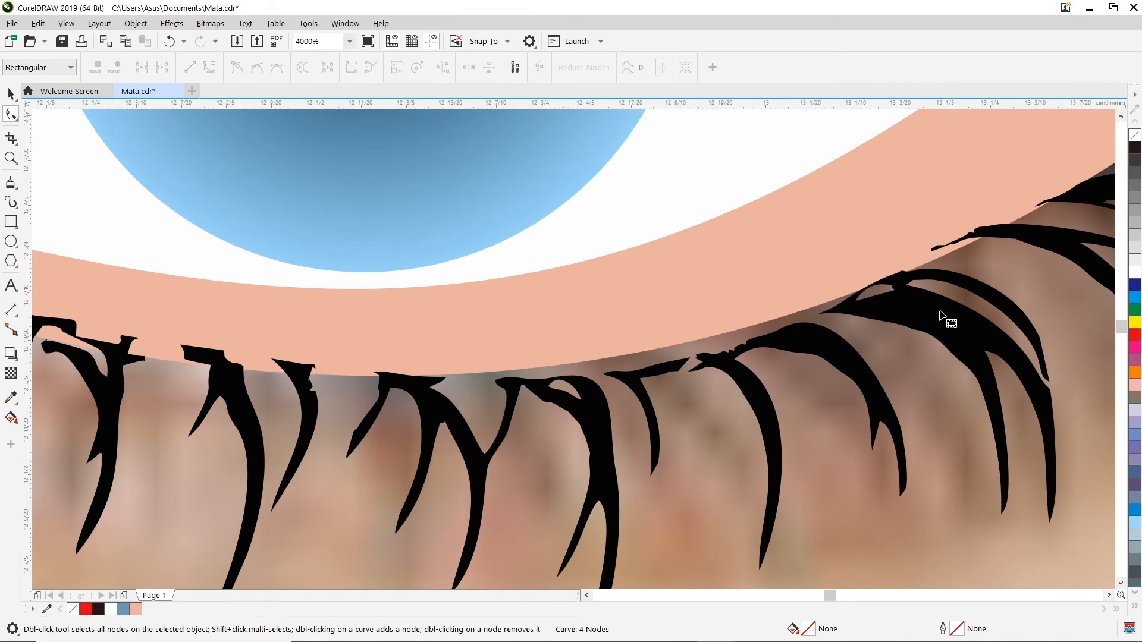
scroll(927, 324, "down", 1)
scroll(1109, 594, "right", 2)
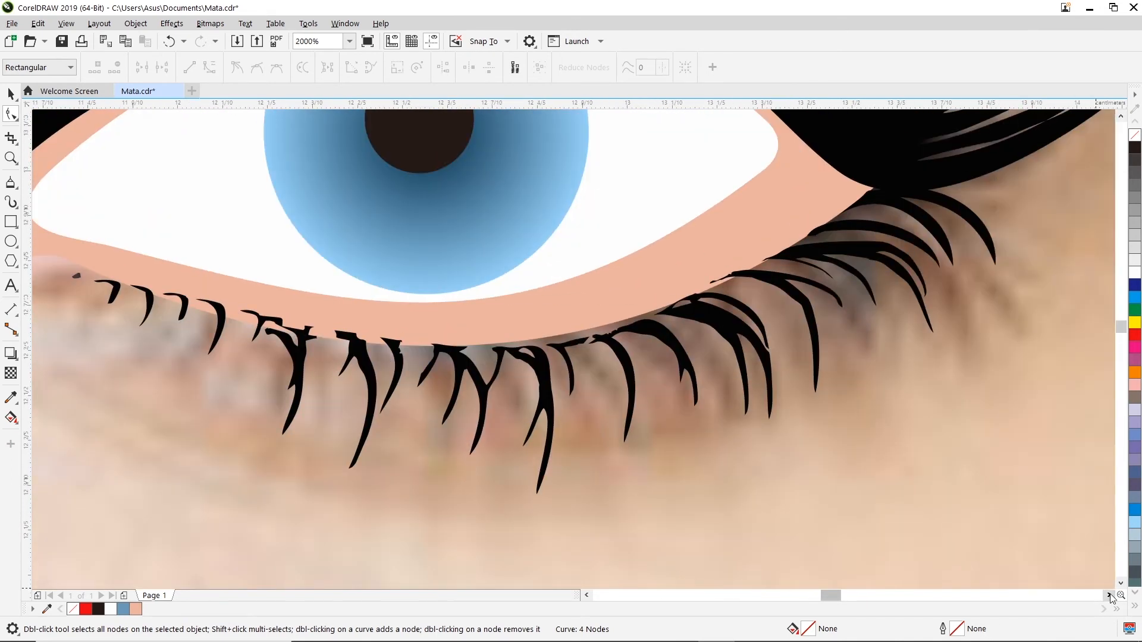
scroll(836, 298, "up", 1)
left_click(757, 225)
scroll(685, 247, "up", 1)
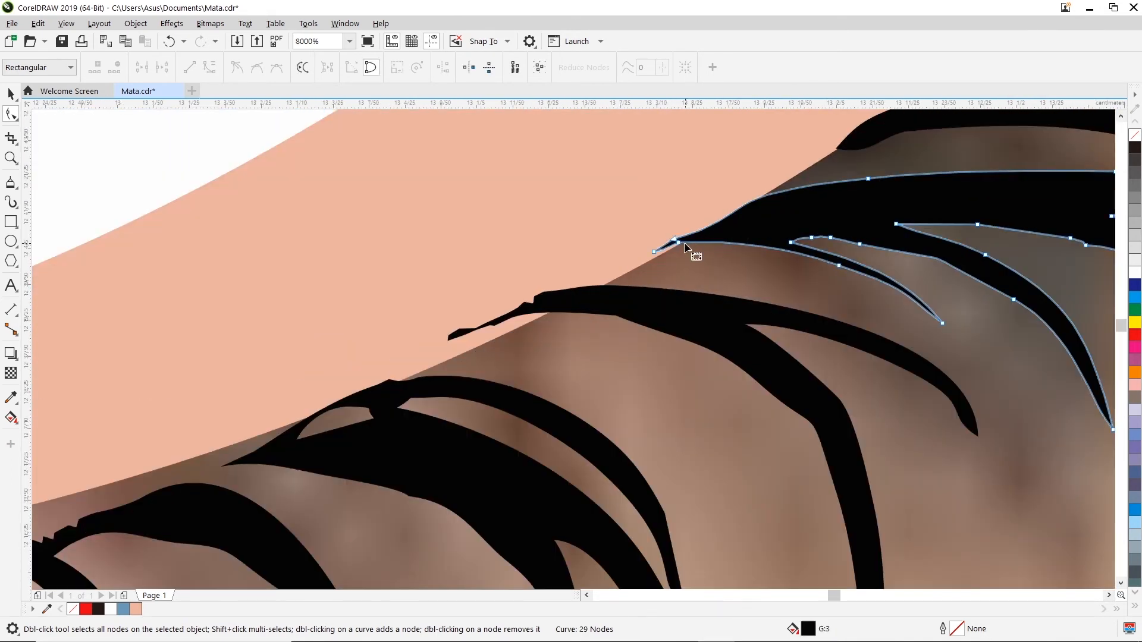
left_click_drag(678, 242, 681, 249)
left_click(653, 252)
key("Delete")
left_click(676, 240)
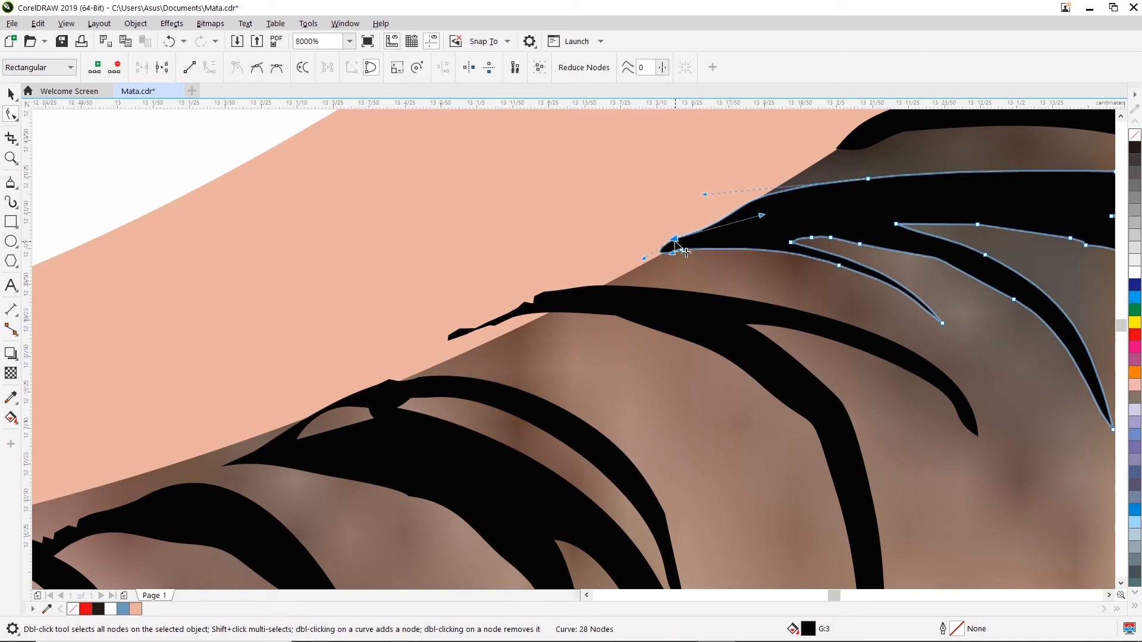
- Delete the surplus nodes on the cluster's lower edge between its short thin lash and its second lash
left_click_drag(837, 230, 810, 242)
key("Delete")
left_click(860, 244)
key("Delete")
left_click(1014, 300)
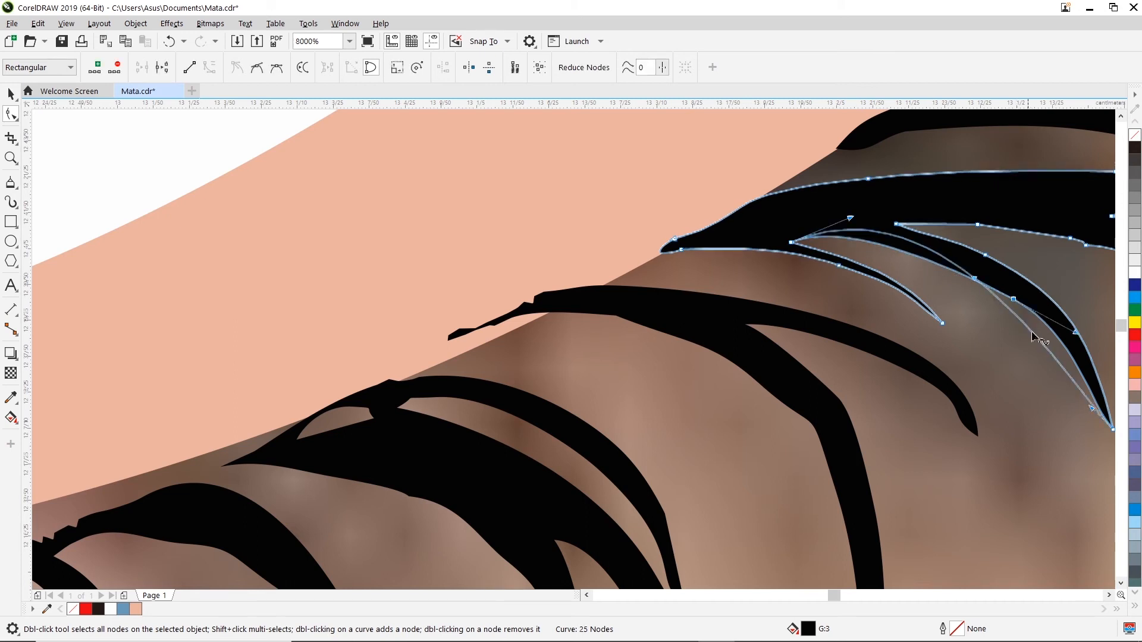
key("Delete")
key("ctrl+z")
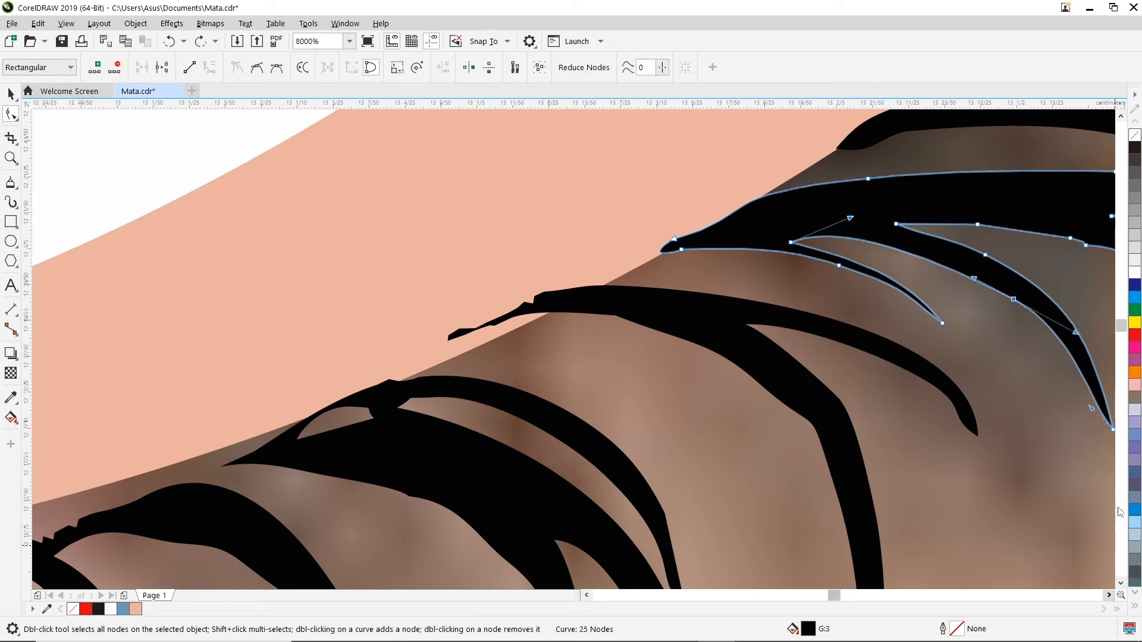
- Convert the straight segment beside the cluster's second lash to a curve and delete the surplus nodes along the third lash's lower edge
left_click(1108, 594)
left_click(1108, 595)
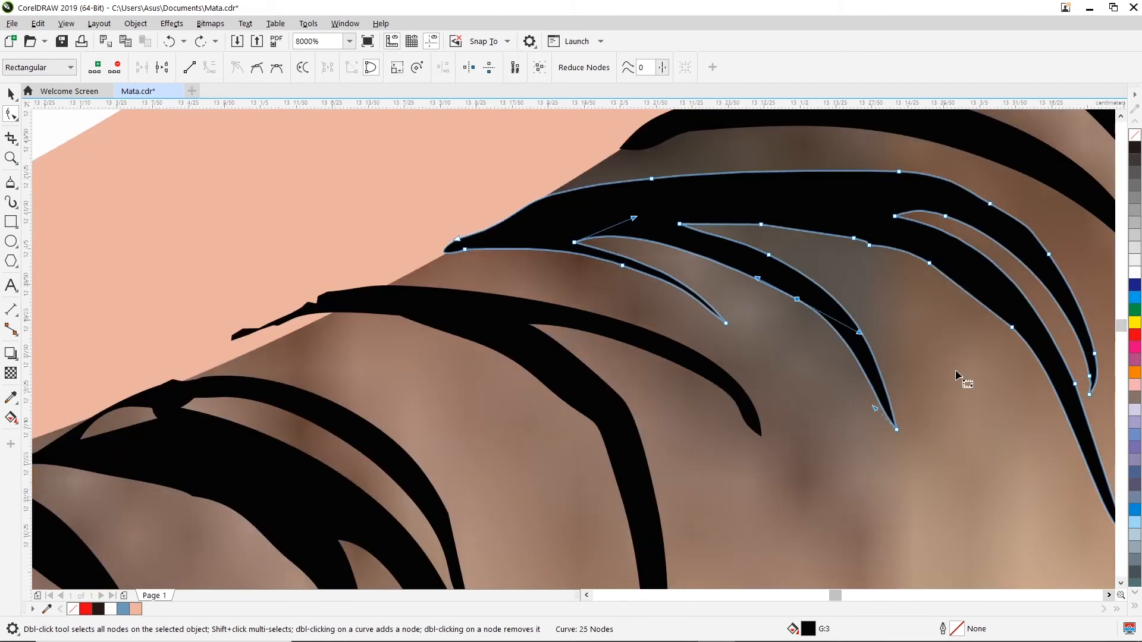
right_click(765, 226)
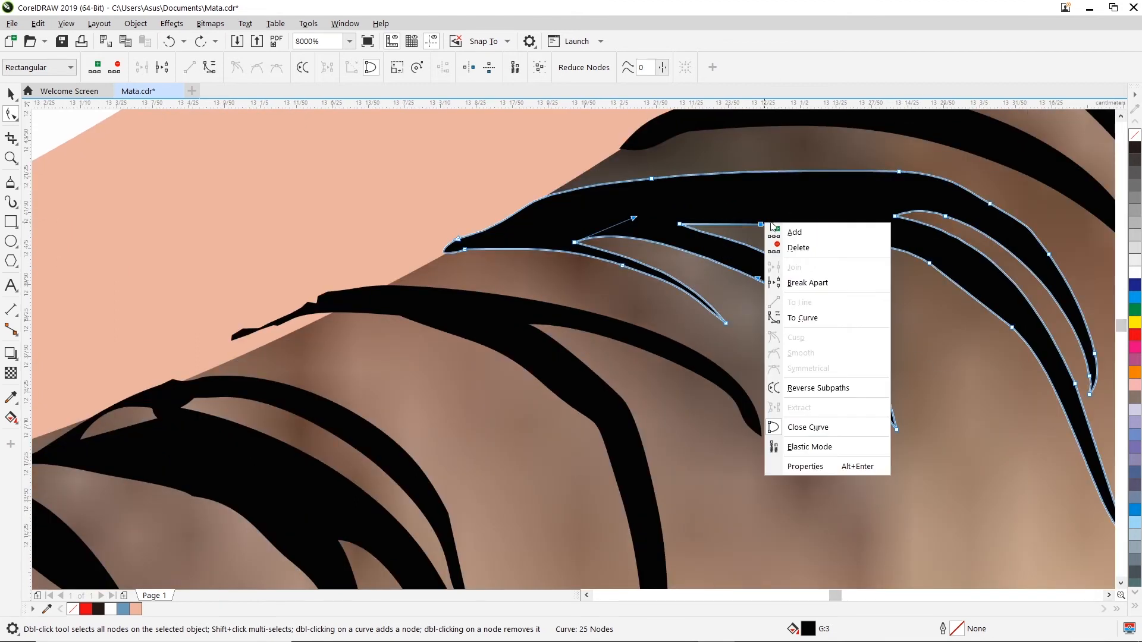
left_click(803, 319)
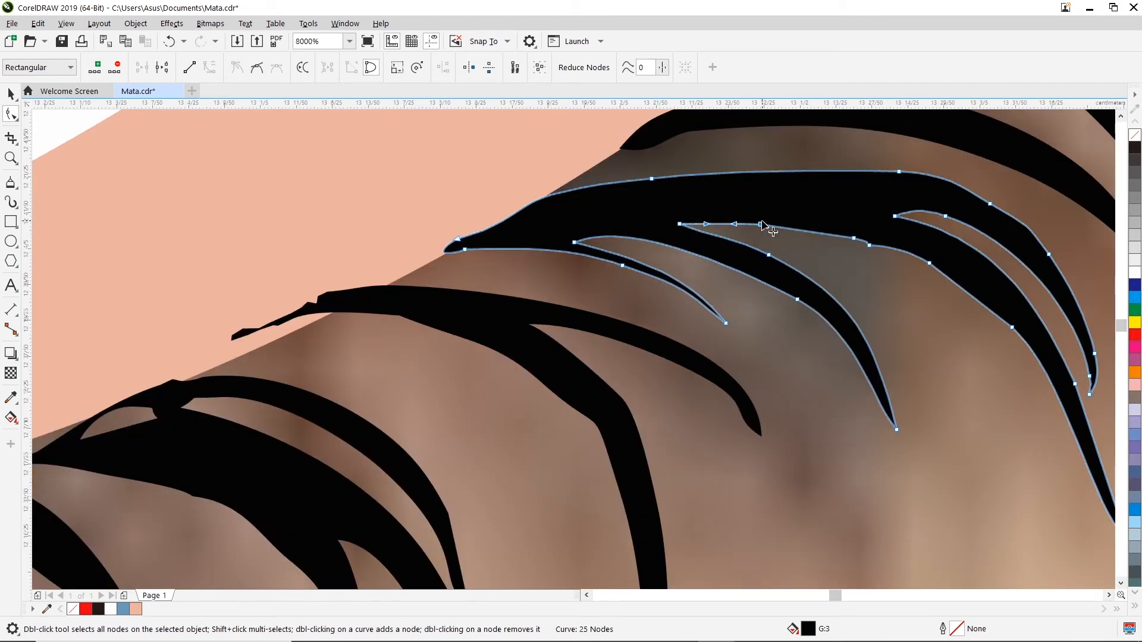
double_click(761, 224)
double_click(854, 238)
left_click(869, 245)
double_click(869, 246)
double_click(930, 263)
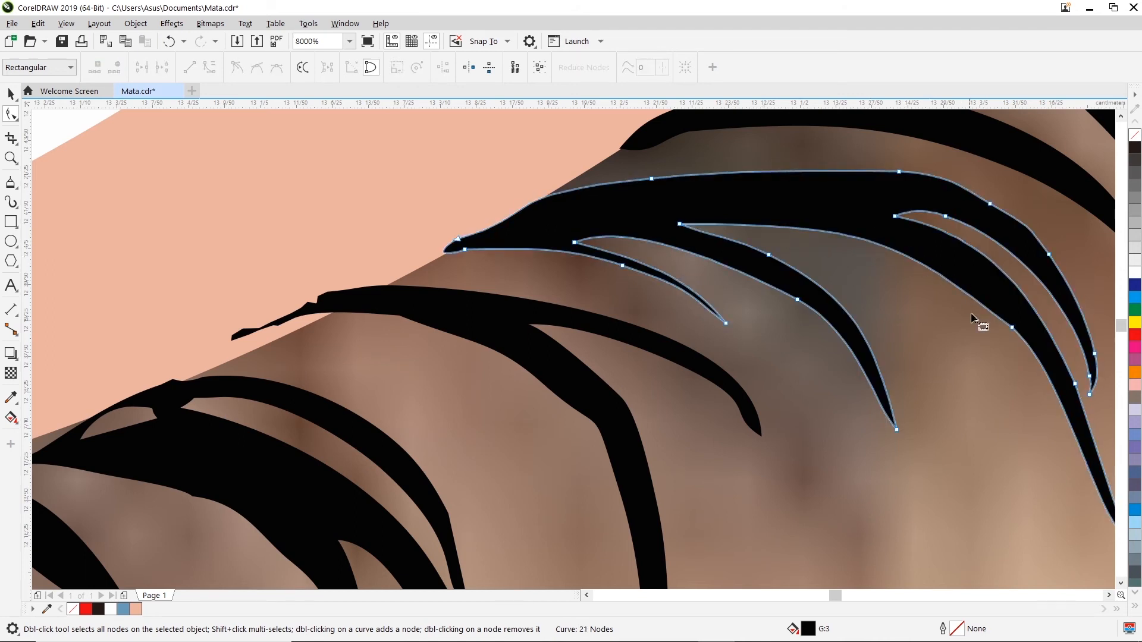
double_click(1012, 328)
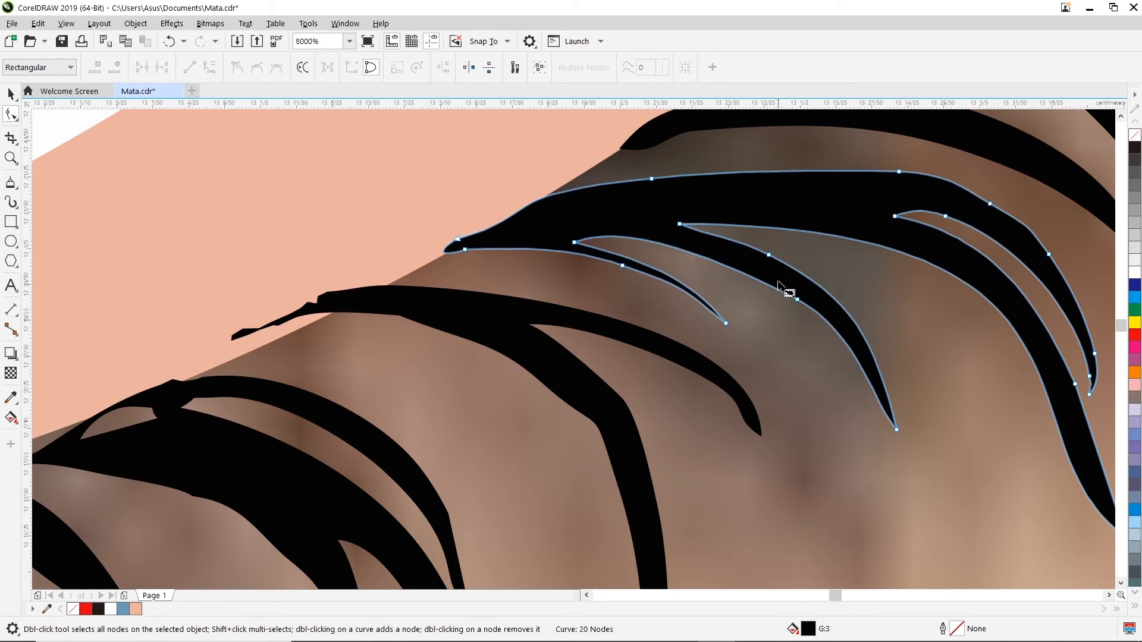
- Delete the middle node on the upper edge of the cluster's second lash and bend that edge into one smooth curve
double_click(768, 255)
left_click(679, 224)
left_click_drag(826, 290, 795, 245)
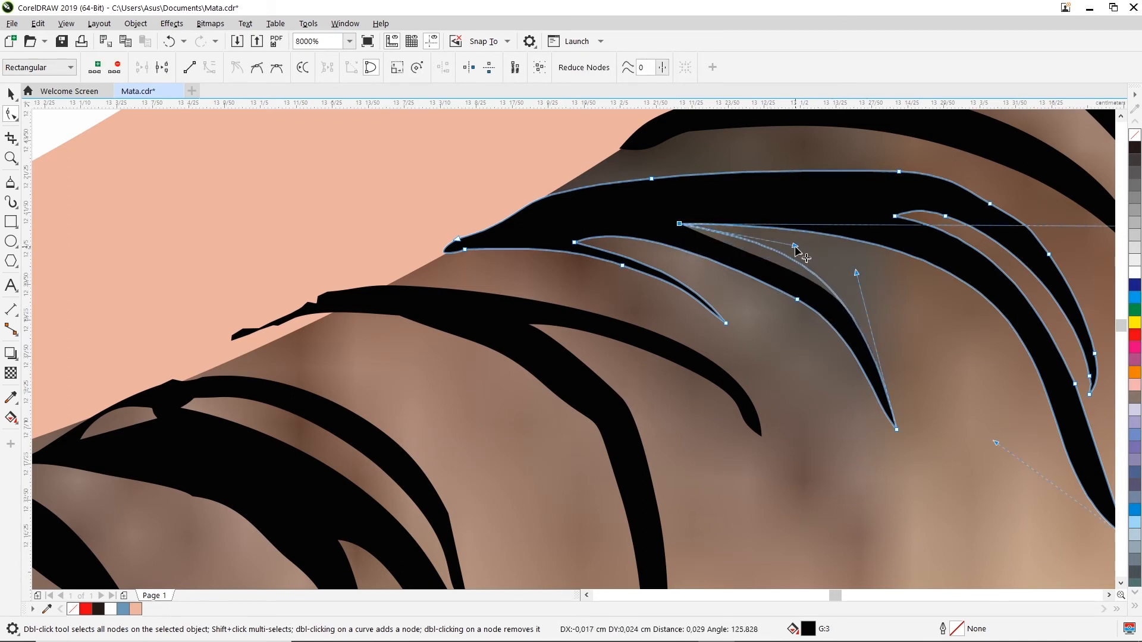
left_click_drag(856, 272, 881, 288)
- Delete the middle node on the second lash's lower edge and adjust the edge's handles so the lash tapers to its tip
double_click(797, 300)
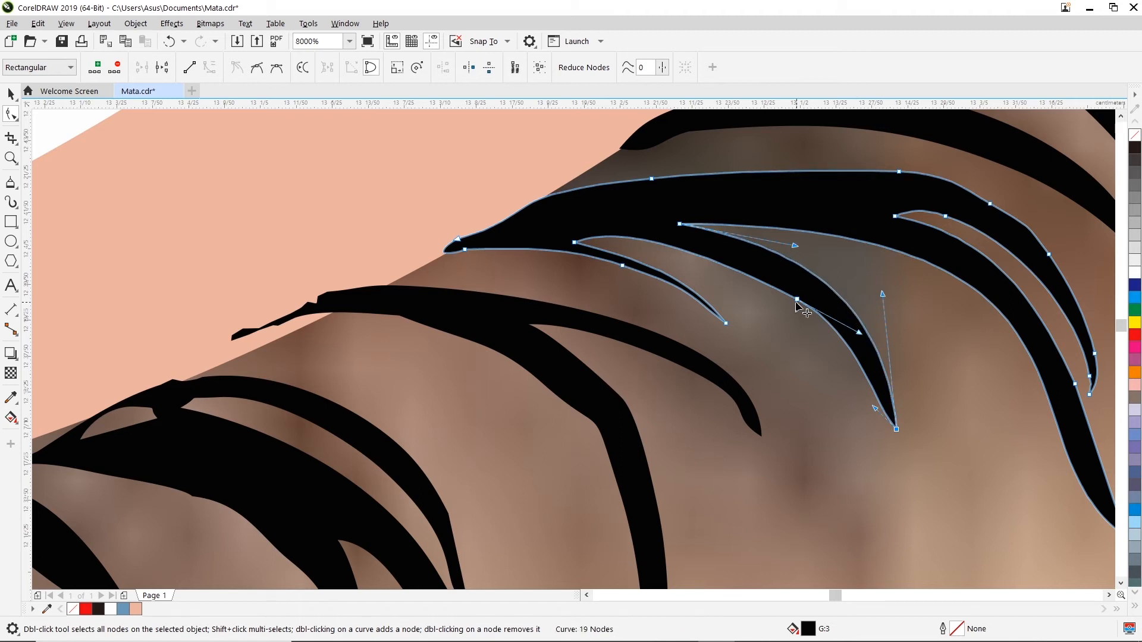
left_click(897, 431)
left_click_drag(853, 388, 892, 372)
left_click_drag(731, 176, 817, 237)
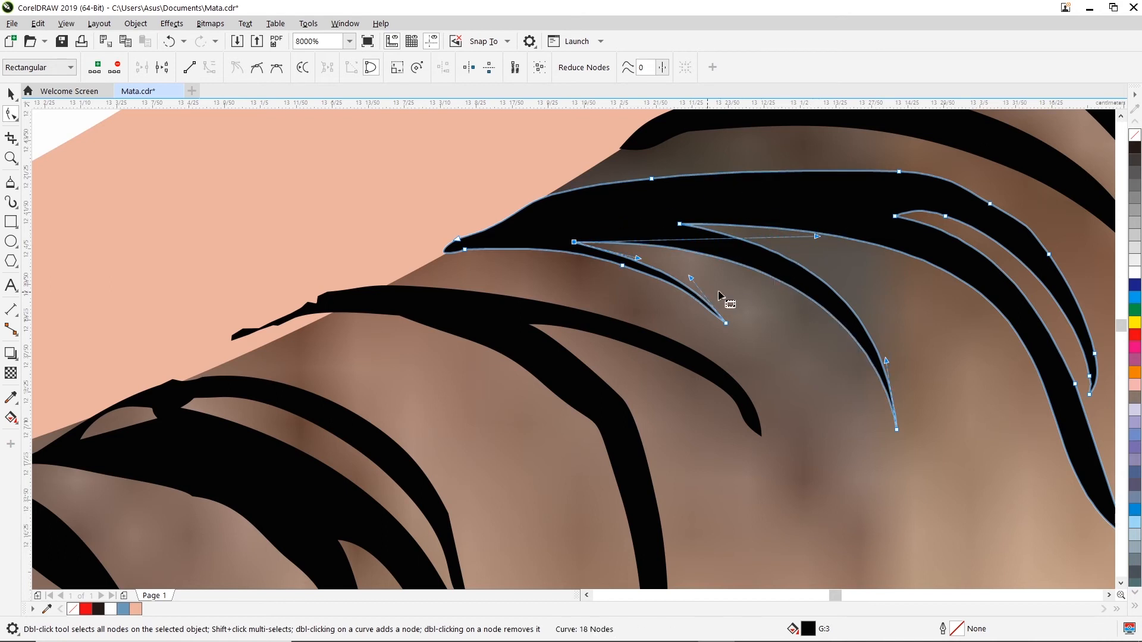
- Delete the surplus nodes along the outer edge and near the tip of the cluster's outermost lash
left_click(846, 397)
scroll(854, 406, "down", 1)
scroll(916, 326, "up", 1)
left_click(917, 297)
double_click(988, 344)
double_click(1035, 443)
double_click(1030, 464)
- Raise the node on the cluster's upper edge nearest the rim and delete the next node along that edge
left_click_drag(839, 262, 807, 251)
mouse_move(595, 269)
left_mouse_down()
mouse_move(587, 256)
mouse_move(603, 255)
left_mouse_up()
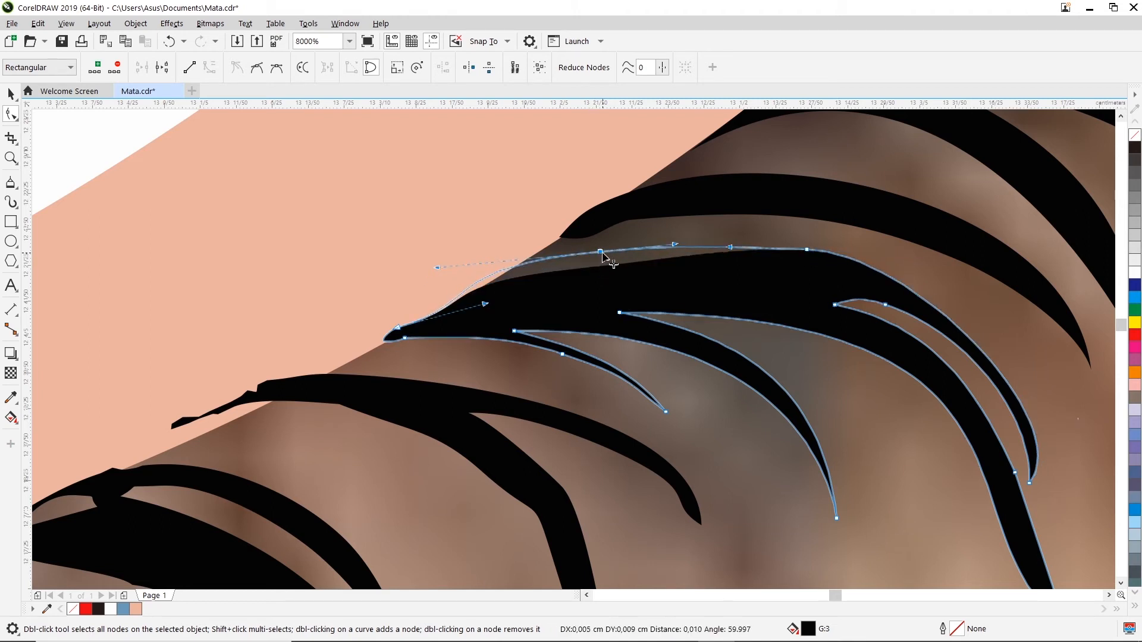
double_click(809, 251)
- Reshape the outermost lash into a pointed curve with its tip handle and delete the surplus node on its inner edge
left_click_drag(1028, 484, 1051, 449)
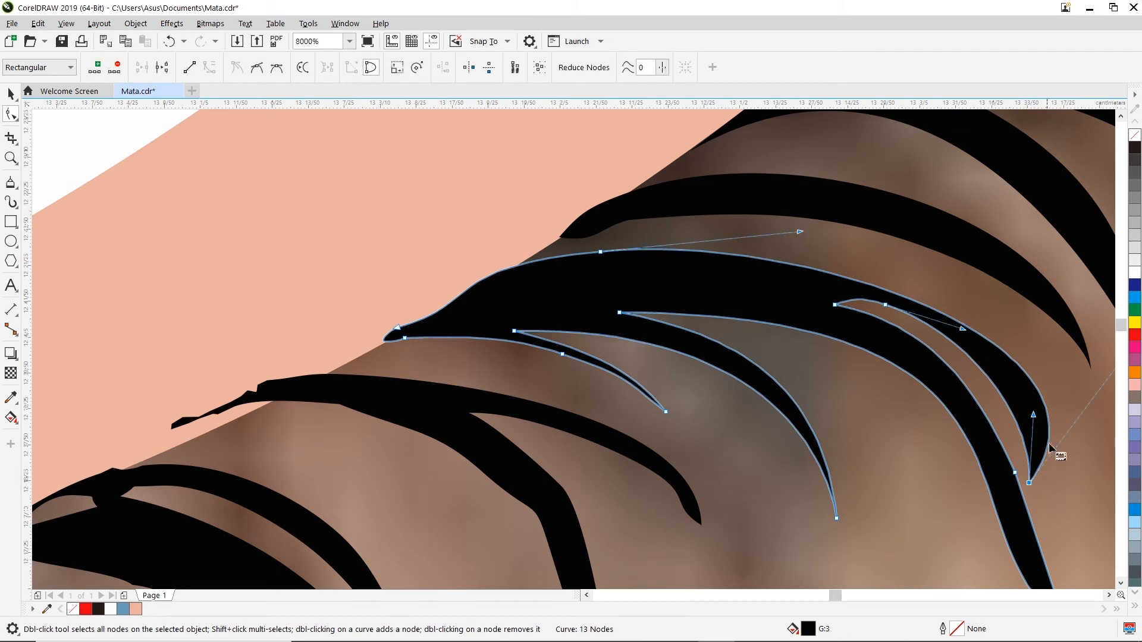
left_click_drag(1109, 515, 810, 254)
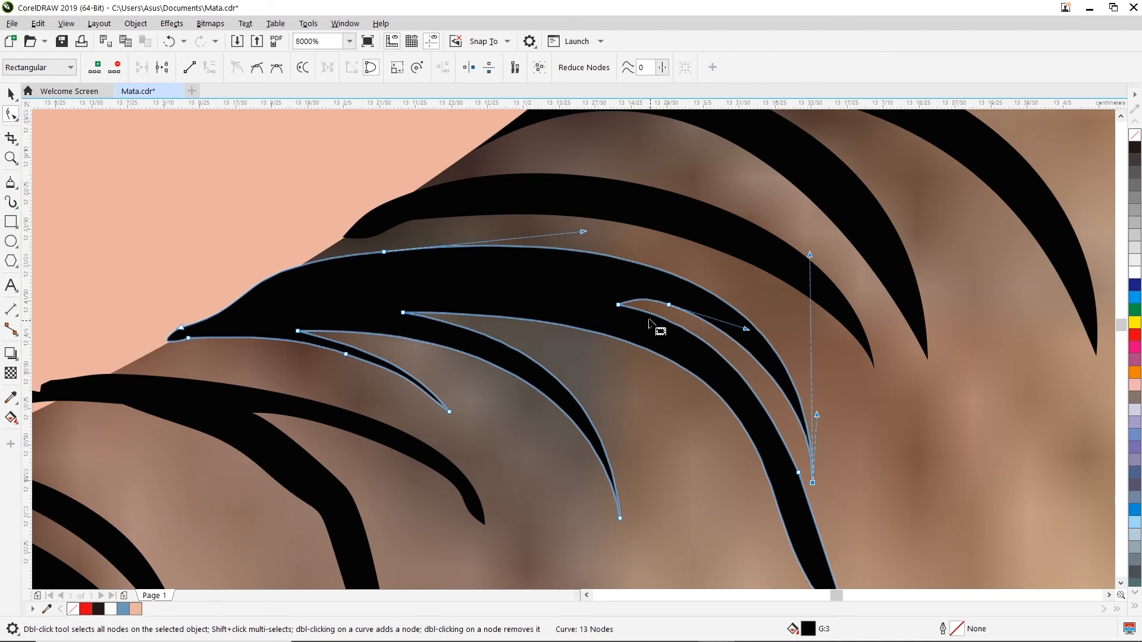
left_click(668, 305)
key("Delete")
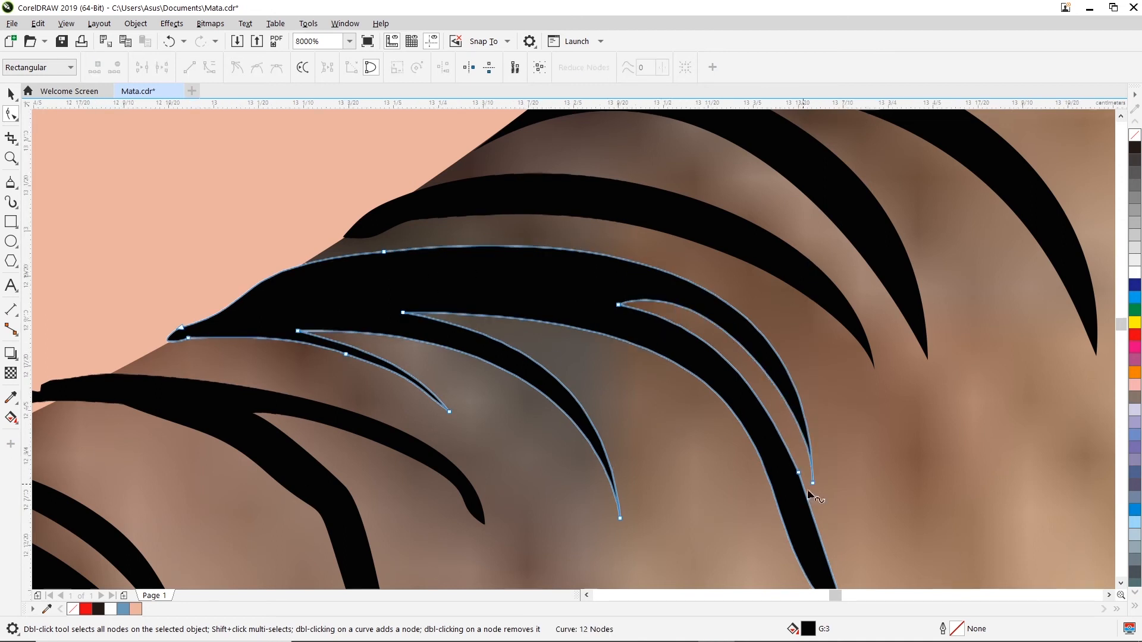
- Move the third lash's tip inward, delete the node on its outer edge, and bend both edges into smooth curves
scroll(808, 489, "down", 1)
left_click(1120, 583)
left_click(1120, 583)
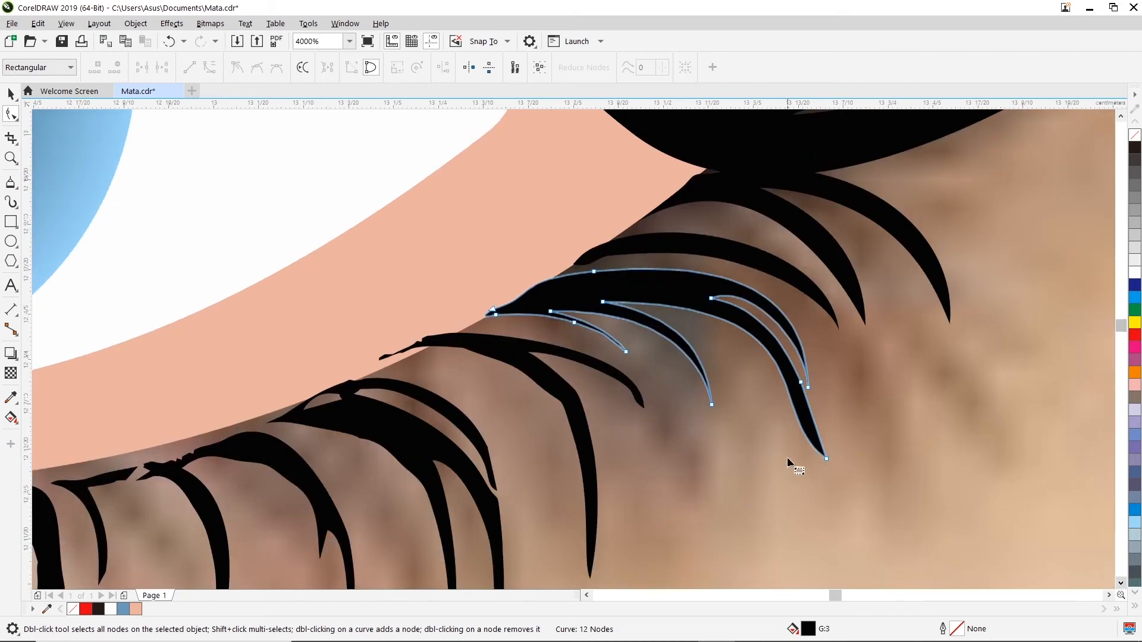
scroll(780, 438, "up", 1)
left_click_drag(872, 479, 813, 467)
double_click(823, 325)
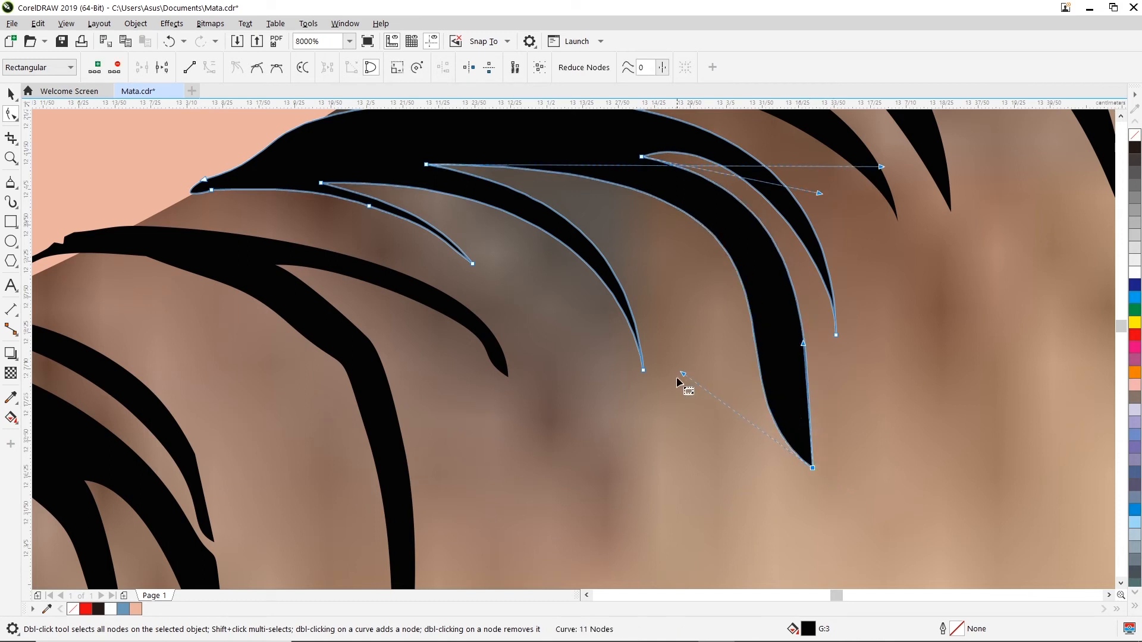
left_click_drag(683, 375, 761, 371)
left_click_drag(767, 279, 800, 343)
scroll(732, 257, "down", 1)
left_click(709, 278)
scroll(673, 283, "down", 2)
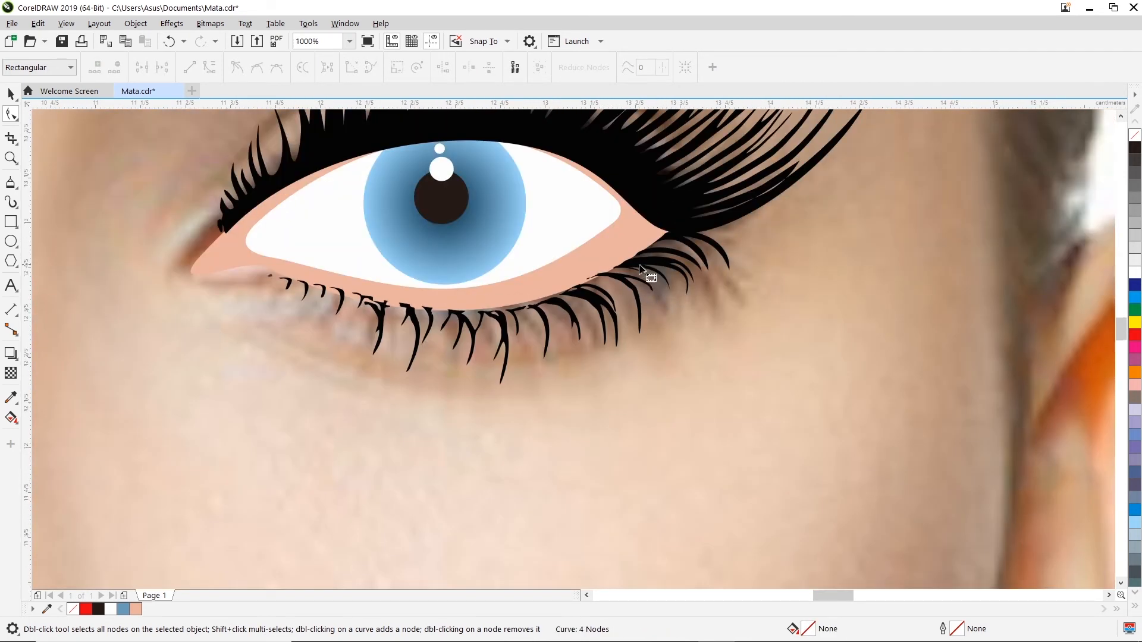
- Extend the third lash's tip downward and inward and deepen the notch between it and the outermost lash
scroll(641, 269, "up", 2)
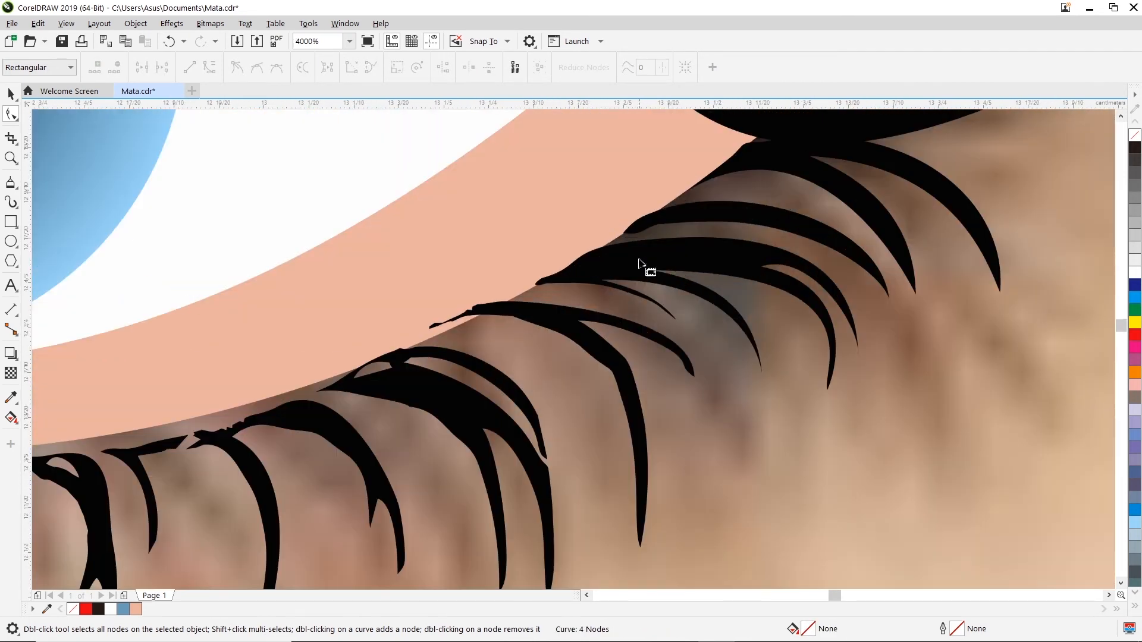
left_click(825, 390)
left_click_drag(828, 388, 785, 430)
left_click(851, 290)
left_click_drag(850, 290, 734, 255)
left_click(652, 270)
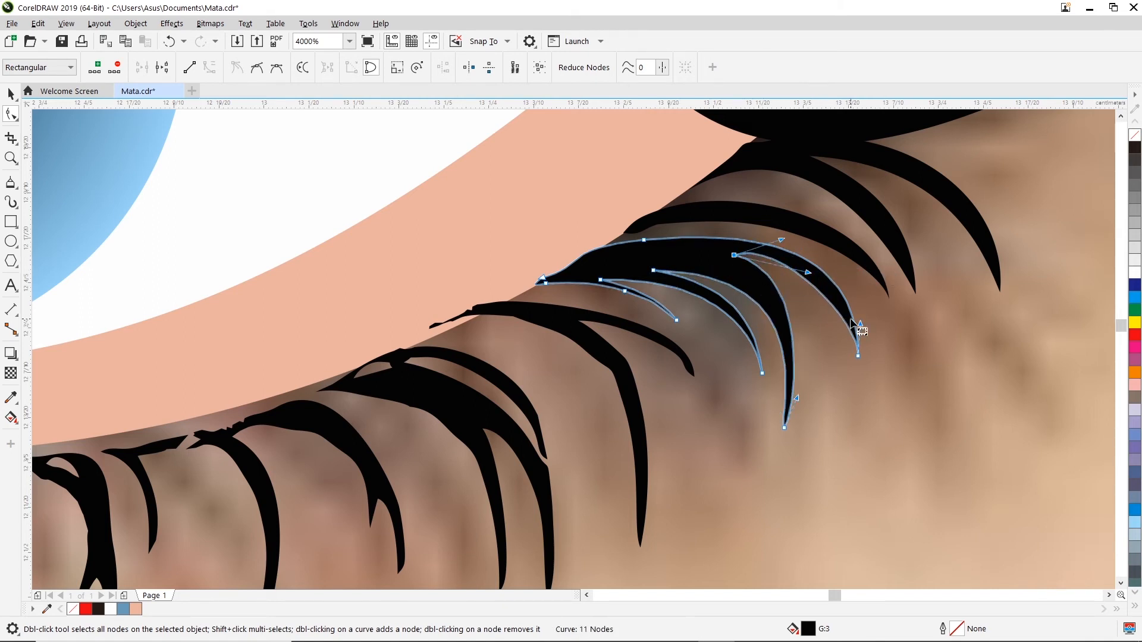
- Move the cluster's upper-edge node toward the rim and shorten its root-side handle so the root follows the rim
left_click_drag(649, 243, 618, 239)
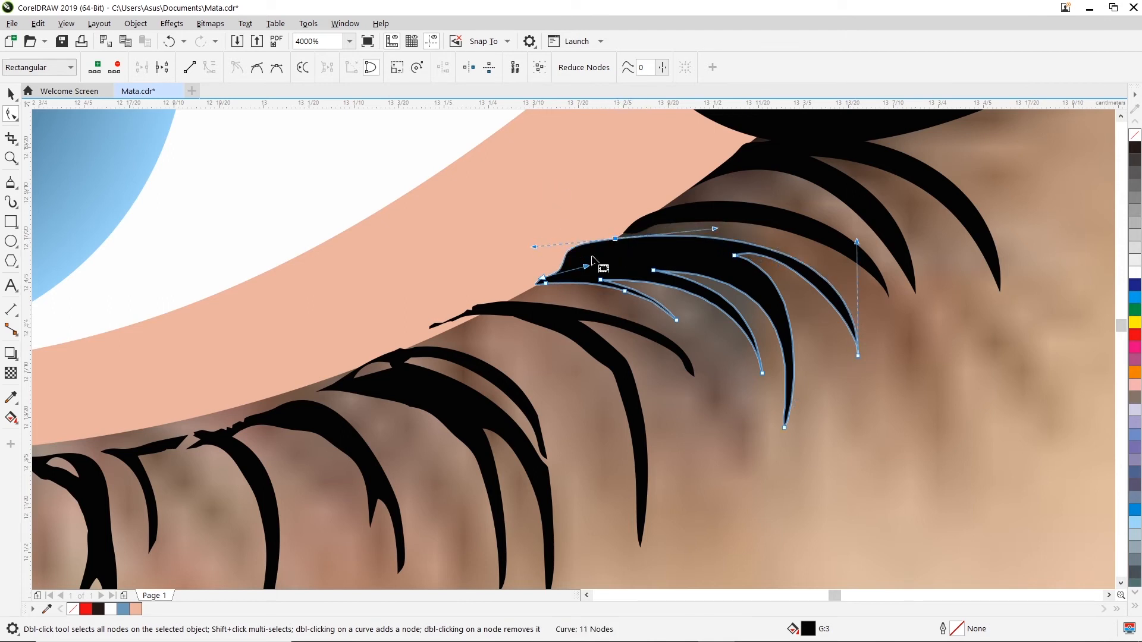
scroll(578, 260, "up", 1)
left_click_drag(503, 234, 607, 236)
scroll(750, 247, "down", 1)
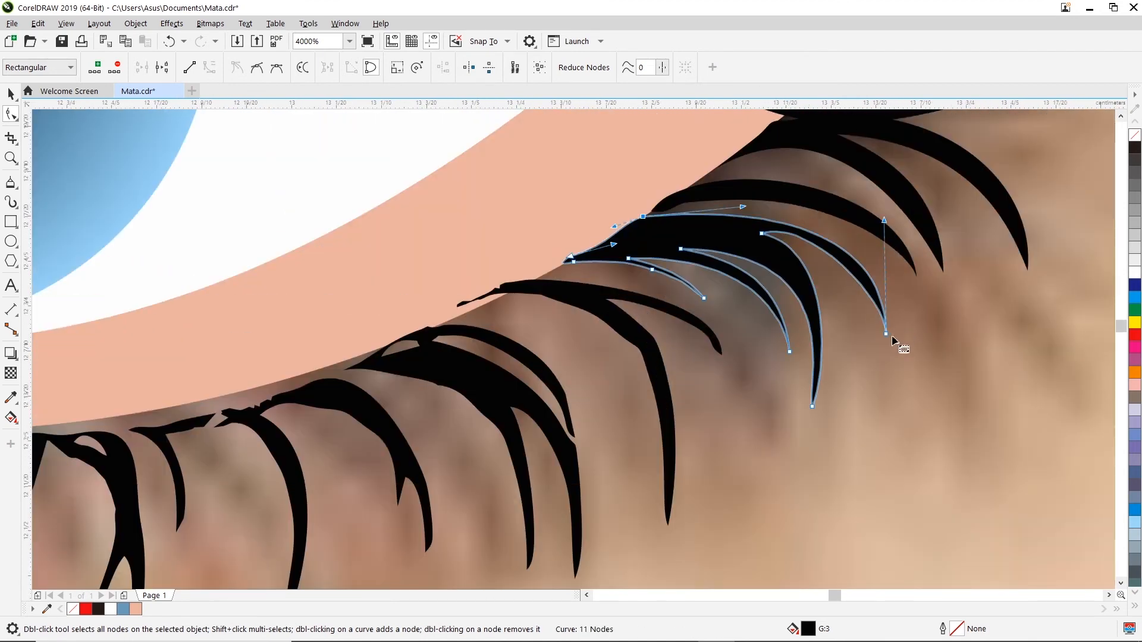
- Shift the notch beside the outermost lash slightly toward the root, shorten that lash, and tighten the curve at its tip
left_click_drag(774, 243, 763, 247)
left_click_drag(881, 335, 847, 306)
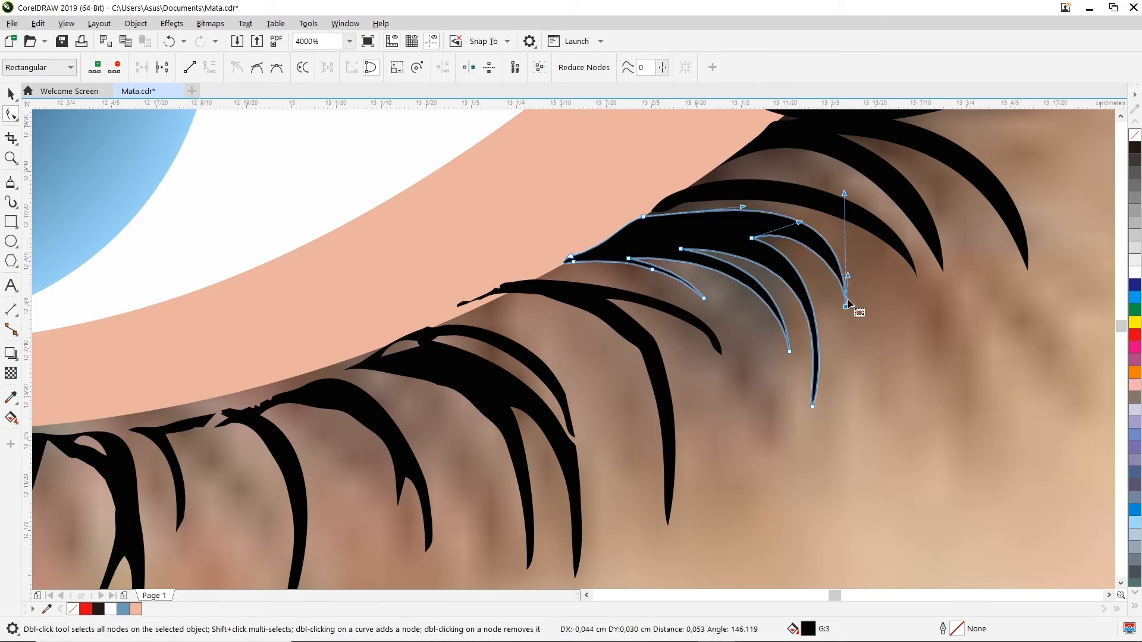
left_click_drag(844, 193, 808, 201)
- Delete the surplus nodes along the edges of the neighbouring two-pronged lash
left_click(723, 341)
left_click(702, 343)
double_click(652, 337)
double_click(612, 328)
double_click(651, 384)
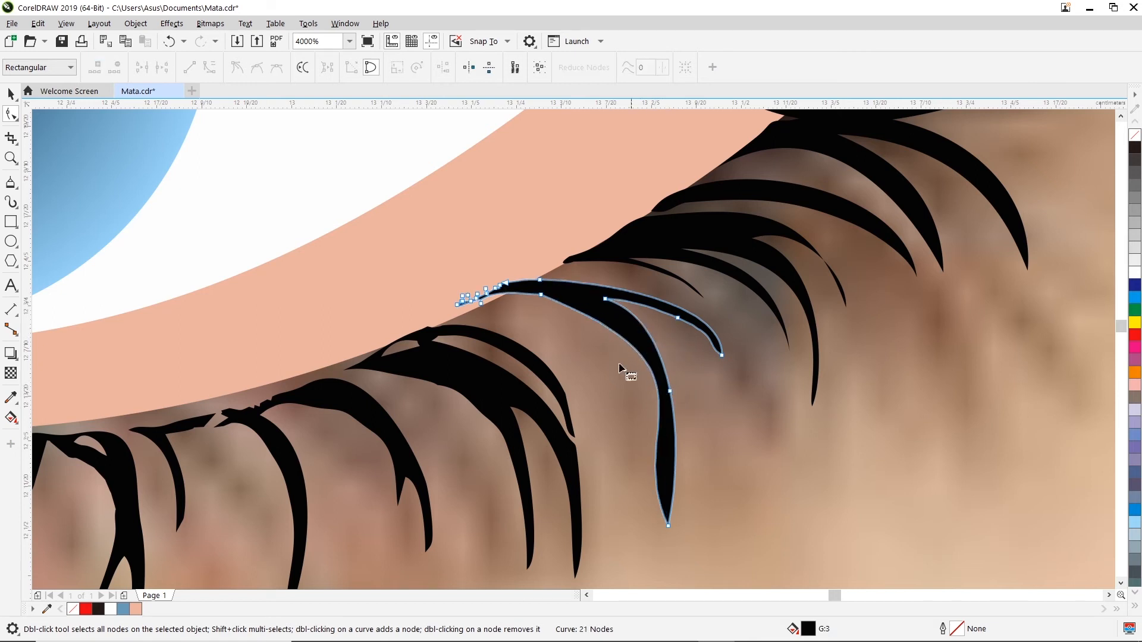
double_click(541, 295)
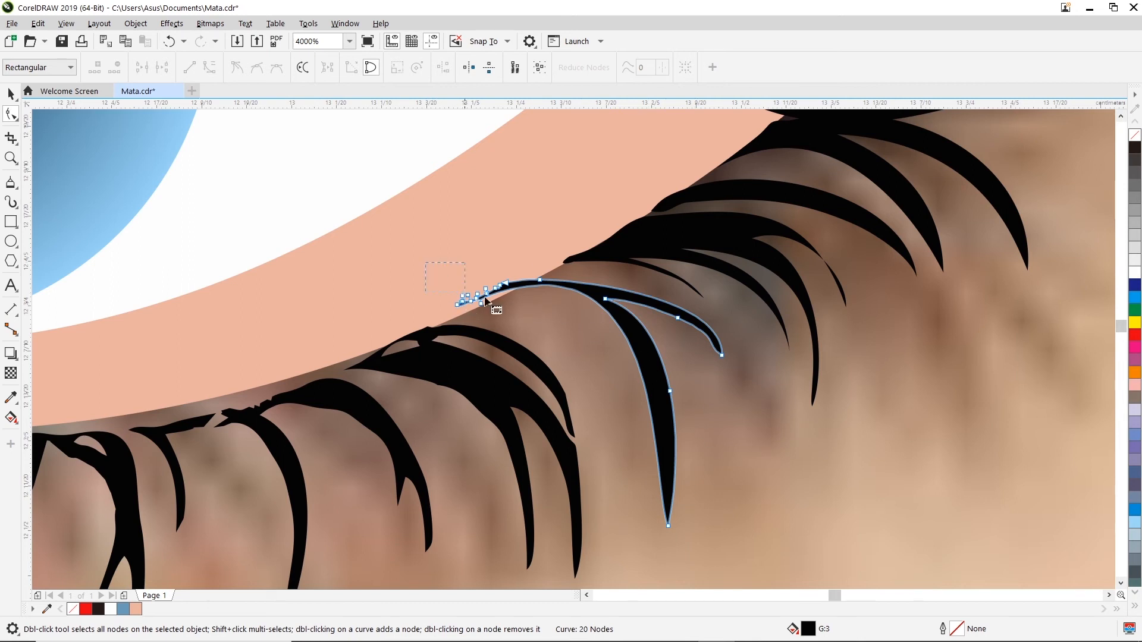
- Add a node on the two-pronged lash's lower edge near its root and move it down onto the rim's edge
left_click_drag(529, 309, 527, 310)
scroll(527, 310, "up", 2)
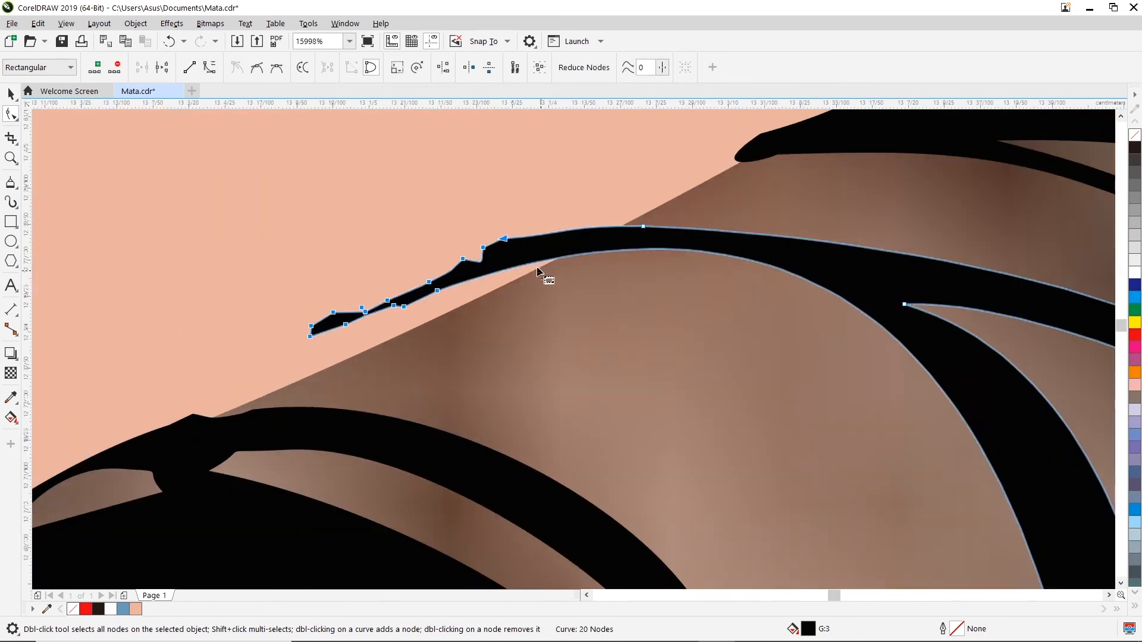
double_click(562, 258)
left_click_drag(562, 259, 503, 285)
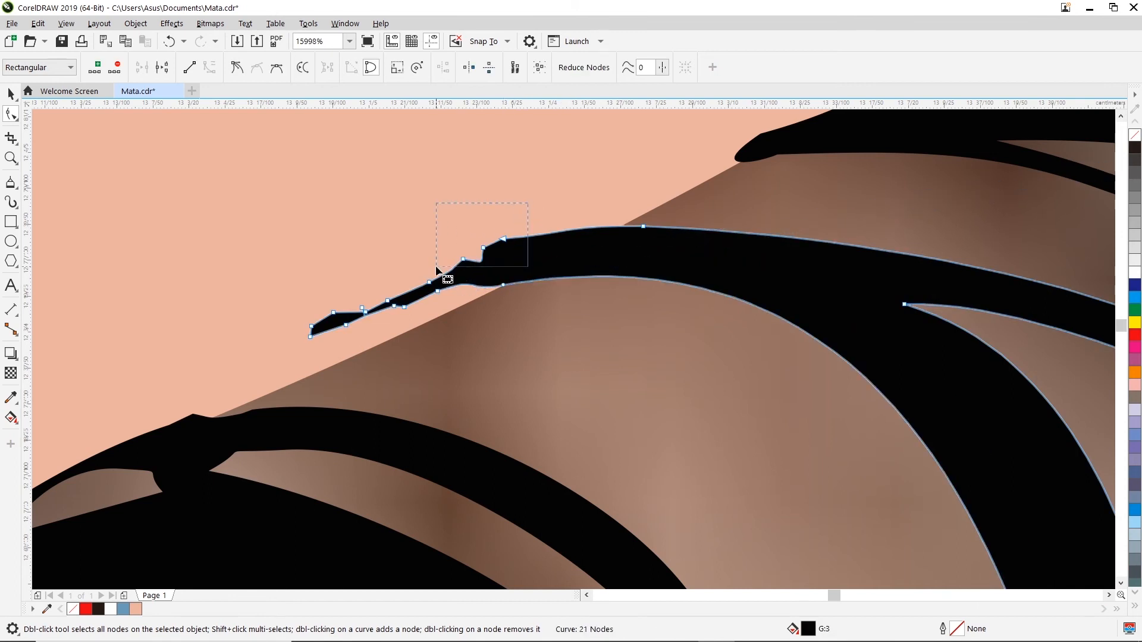
- Delete the jagged nodes that form the ragged root of the two-pronged lash
left_click_drag(437, 270, 439, 270)
key("Delete")
left_click_drag(325, 326, 303, 341)
key("Delete")
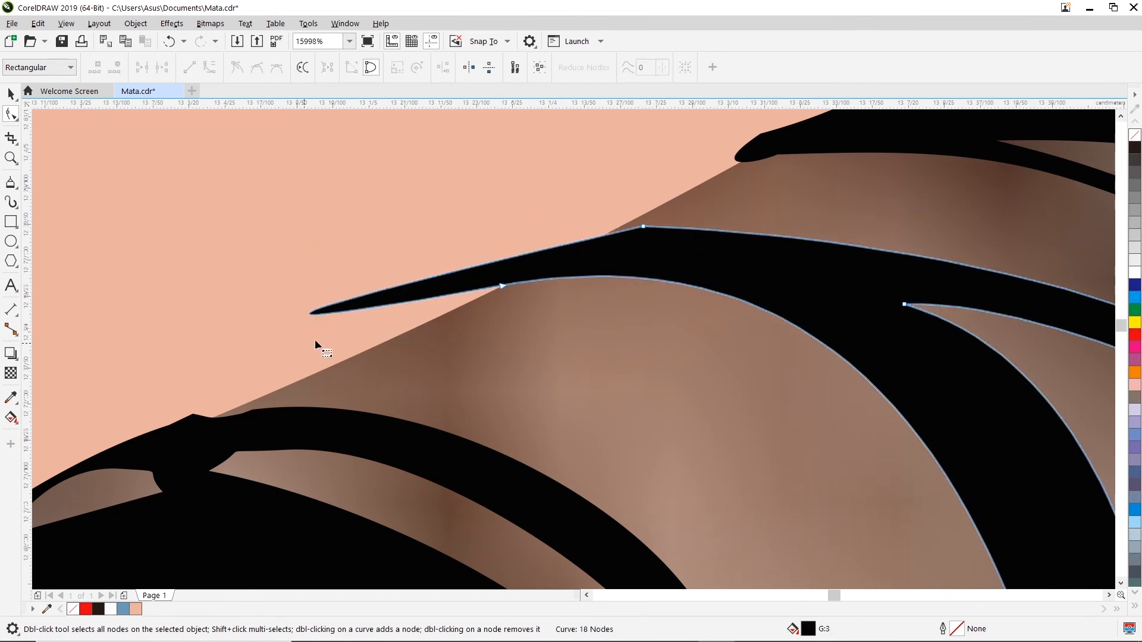
- Raise the root's upper node slightly and adjust the lower rim node's handles to pull the thin overhang back to the rim
left_click(503, 286)
left_click_drag(643, 226, 634, 218)
scroll(606, 252, "down", 3)
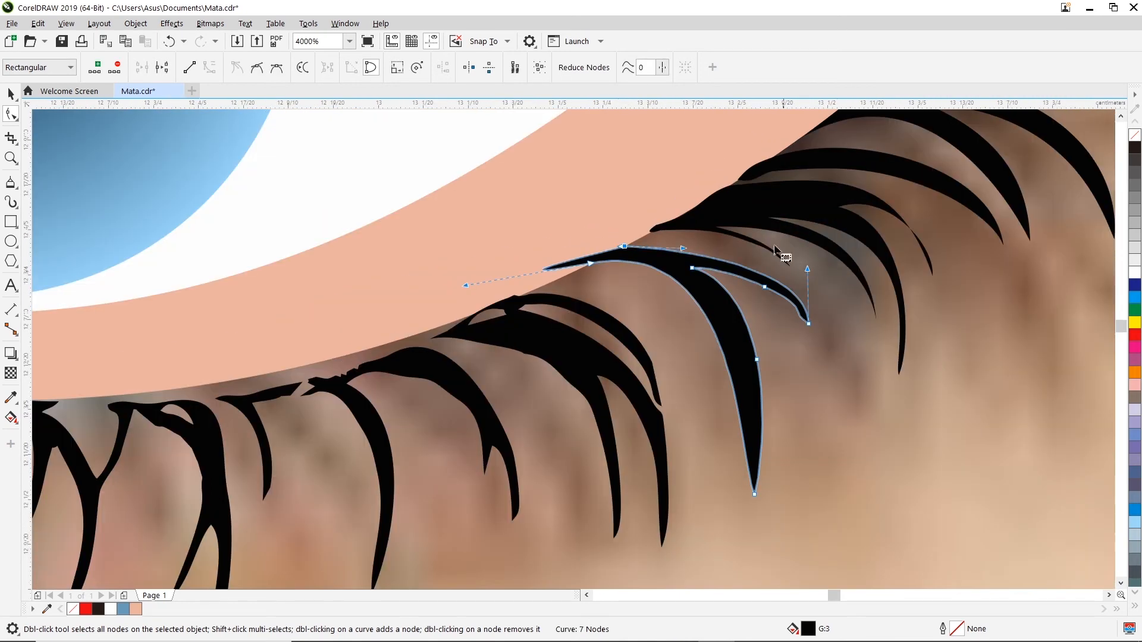
scroll(591, 262, "up", 2)
left_click(600, 270)
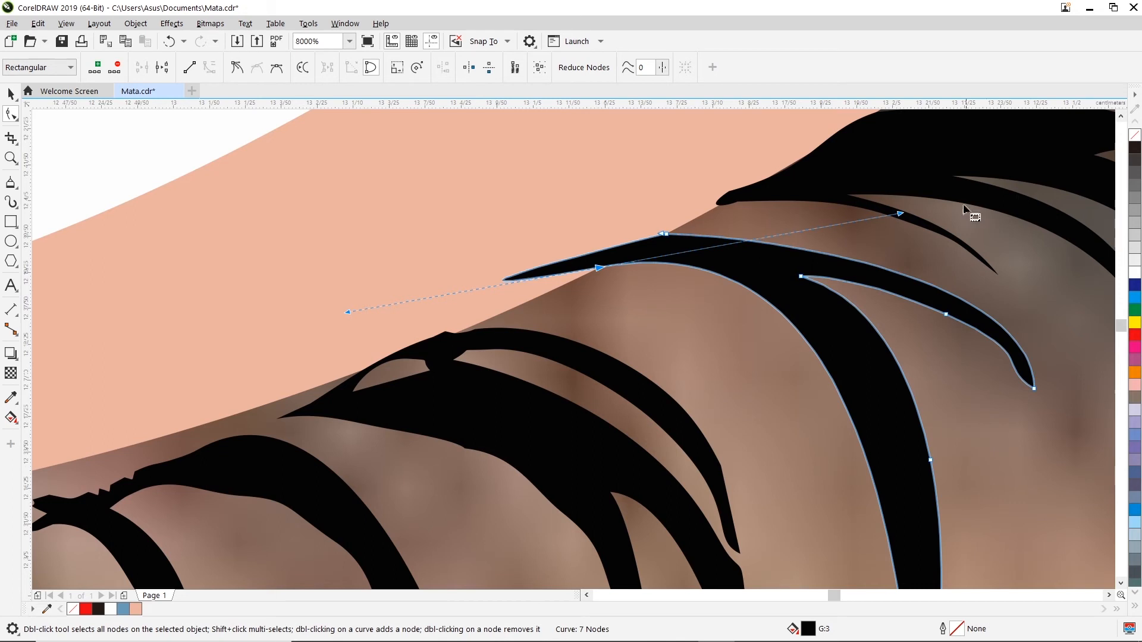
left_click_drag(902, 215, 940, 256)
left_click_drag(344, 276, 568, 250)
- Convert the root's lower rim node to a cusp and adjust its two handles separately to form a clean, rounded root
right_click(601, 268)
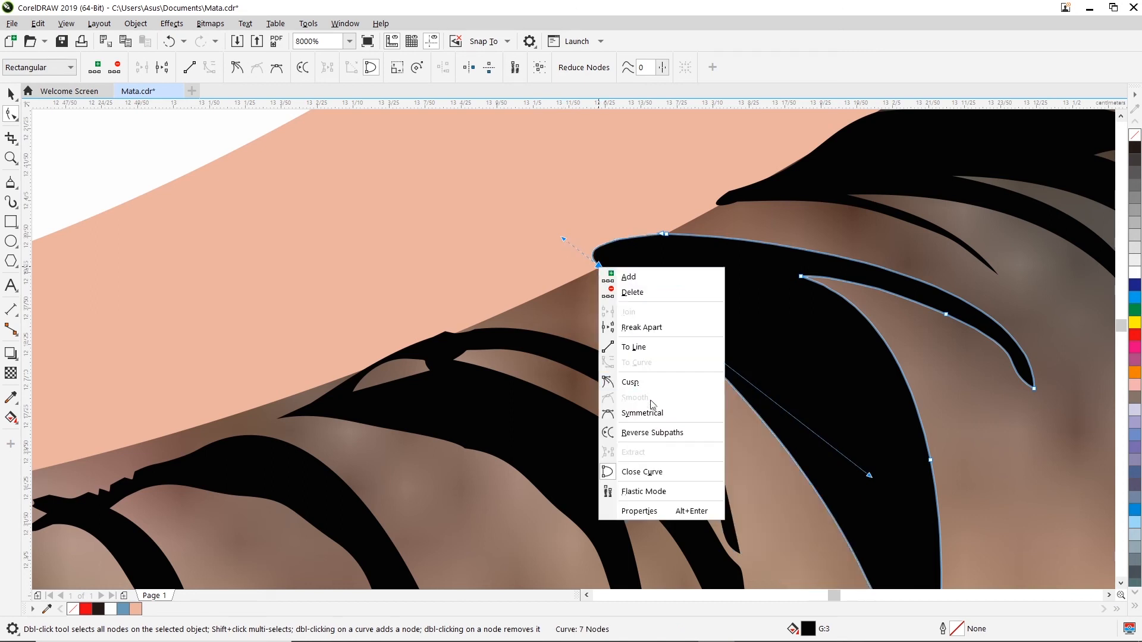
left_click(619, 383)
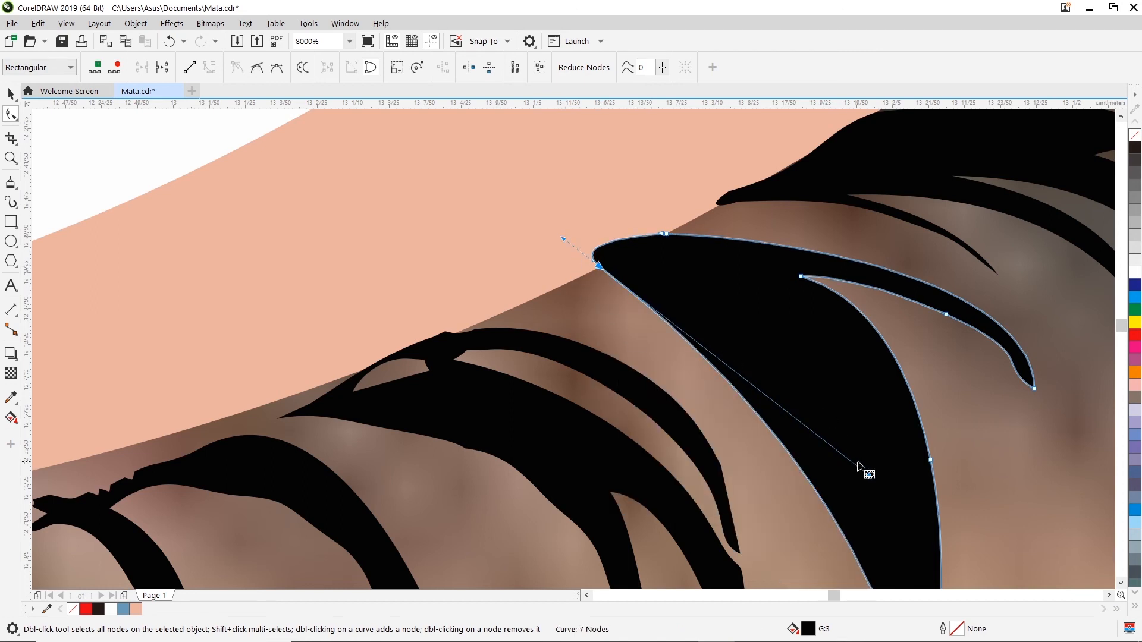
left_click_drag(870, 477, 862, 279)
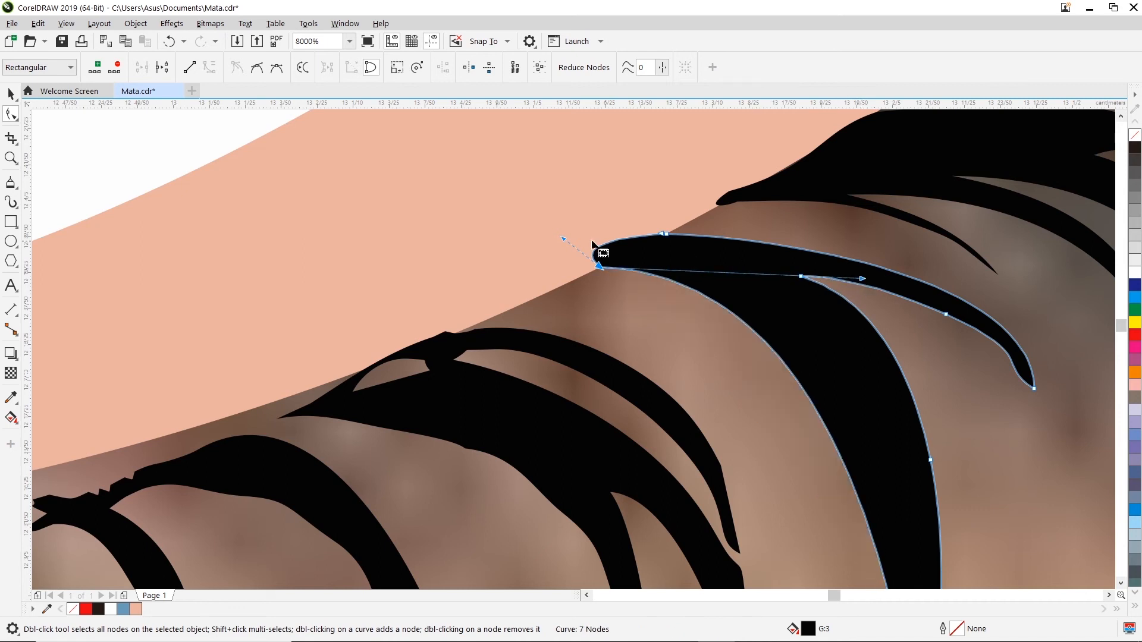
left_click_drag(564, 240, 614, 232)
left_click(627, 304)
left_click(713, 257)
- Move the notch between the two prongs toward the root and lower the node on the longer prong's outer edge
scroll(1007, 382, "down", 3)
scroll(1007, 382, "up", 3)
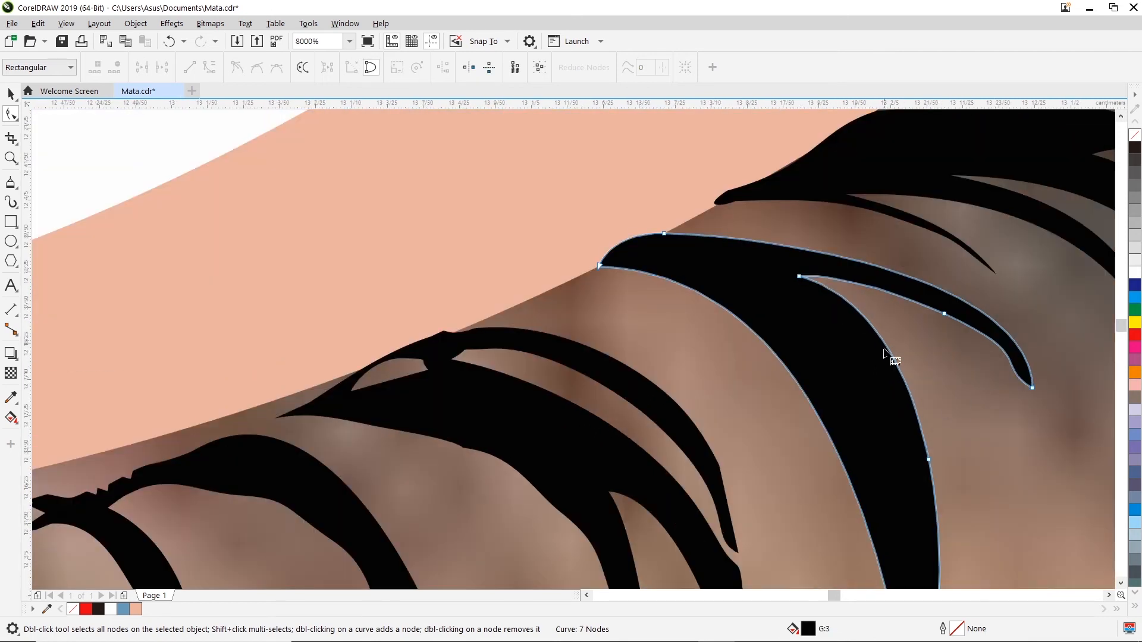
left_click_drag(799, 277, 767, 269)
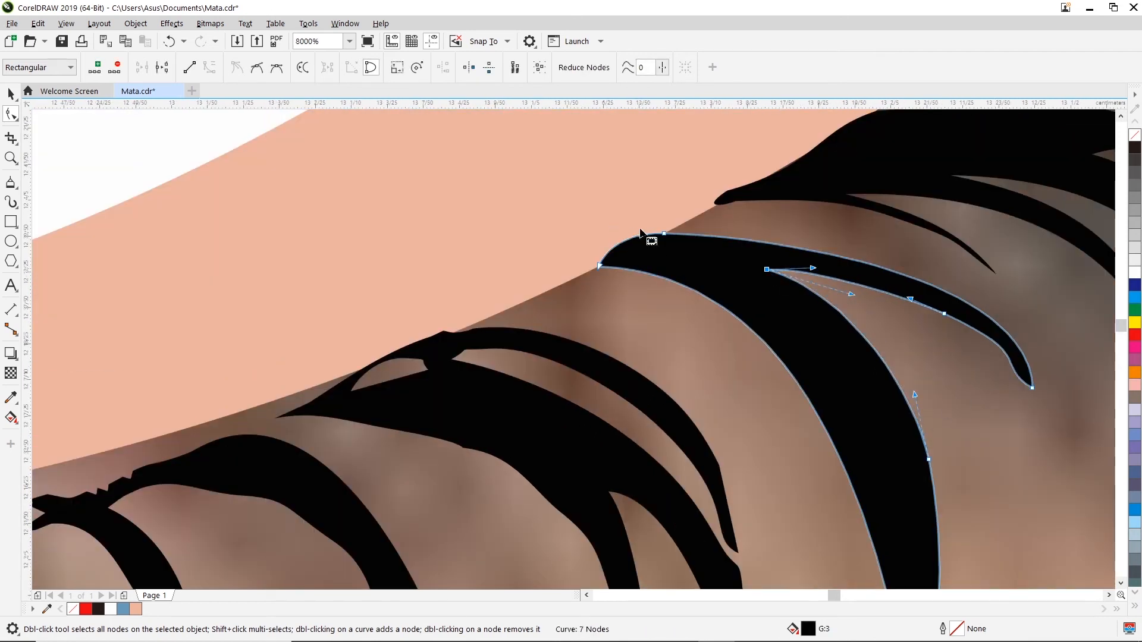
left_click_drag(929, 460, 920, 495)
- Pull the shorter prong's tip downward and inward and move its lower-edge node inward to match
left_click_drag(1033, 390, 1003, 417)
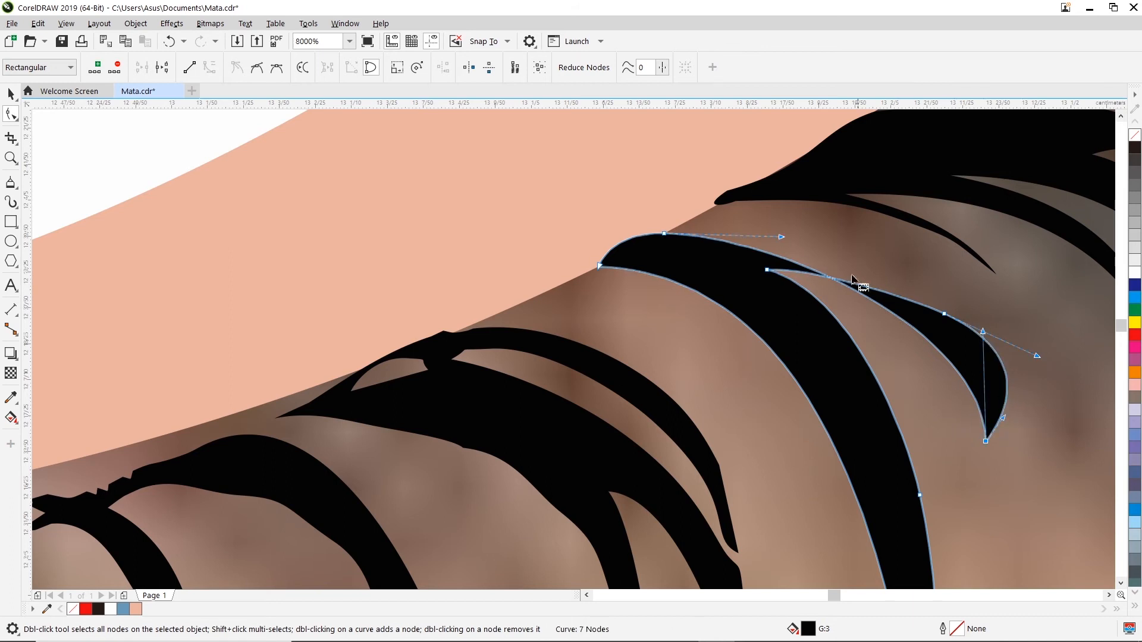
left_click_drag(944, 314, 862, 310)
left_click(663, 233)
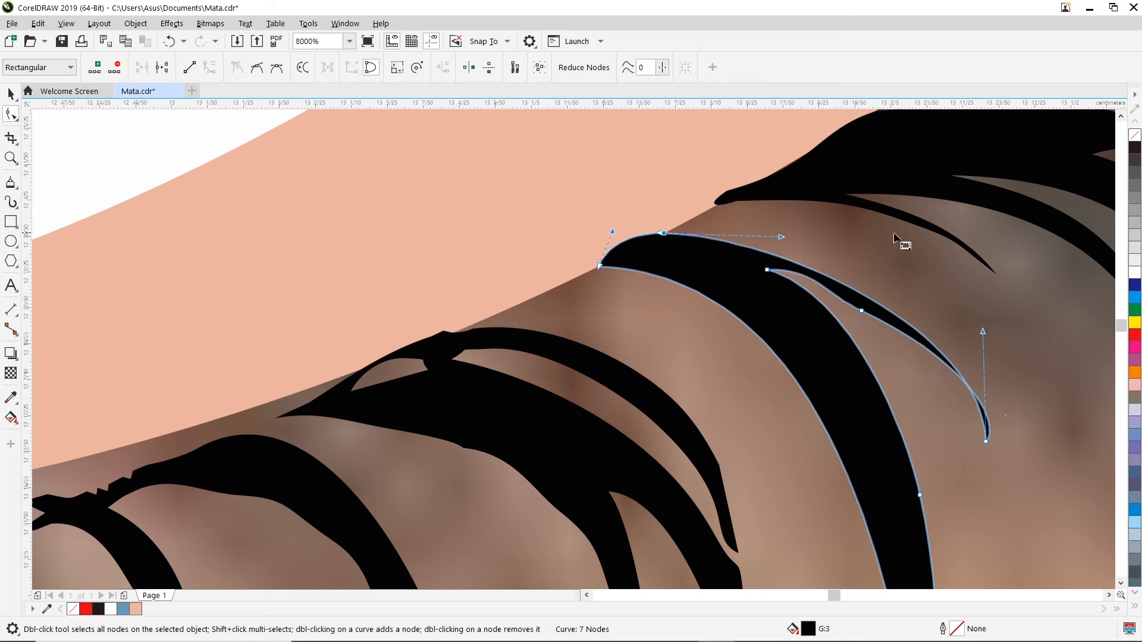
- Bow the shorter prong outward with its tip handles and delete the surplus node on its lower edge
left_click_drag(984, 335, 1020, 304)
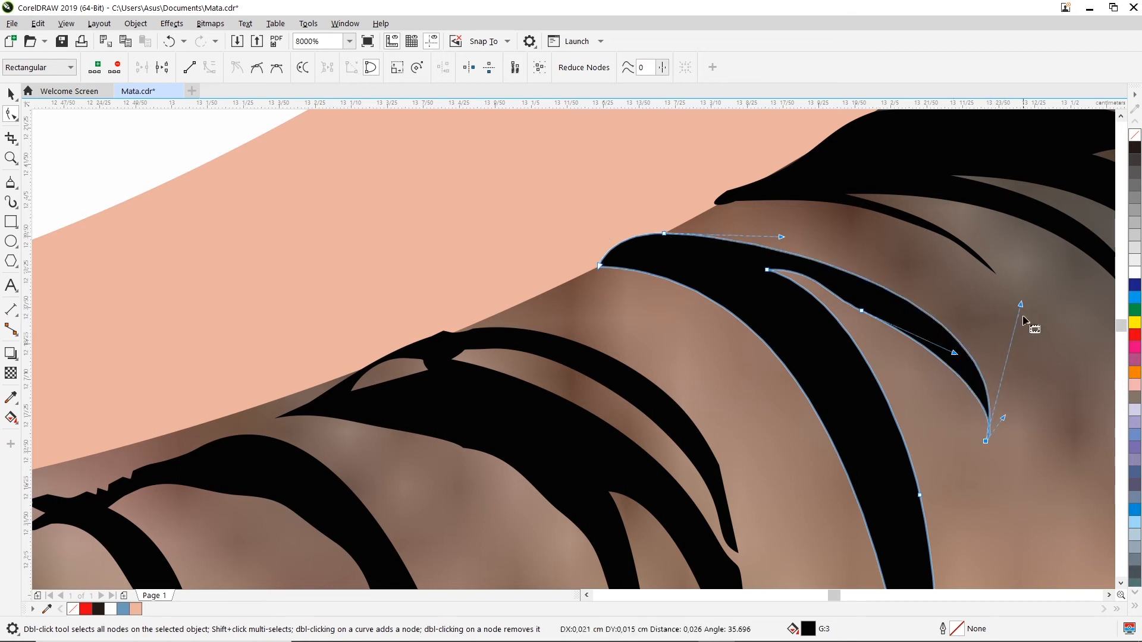
left_click_drag(1002, 419, 976, 378)
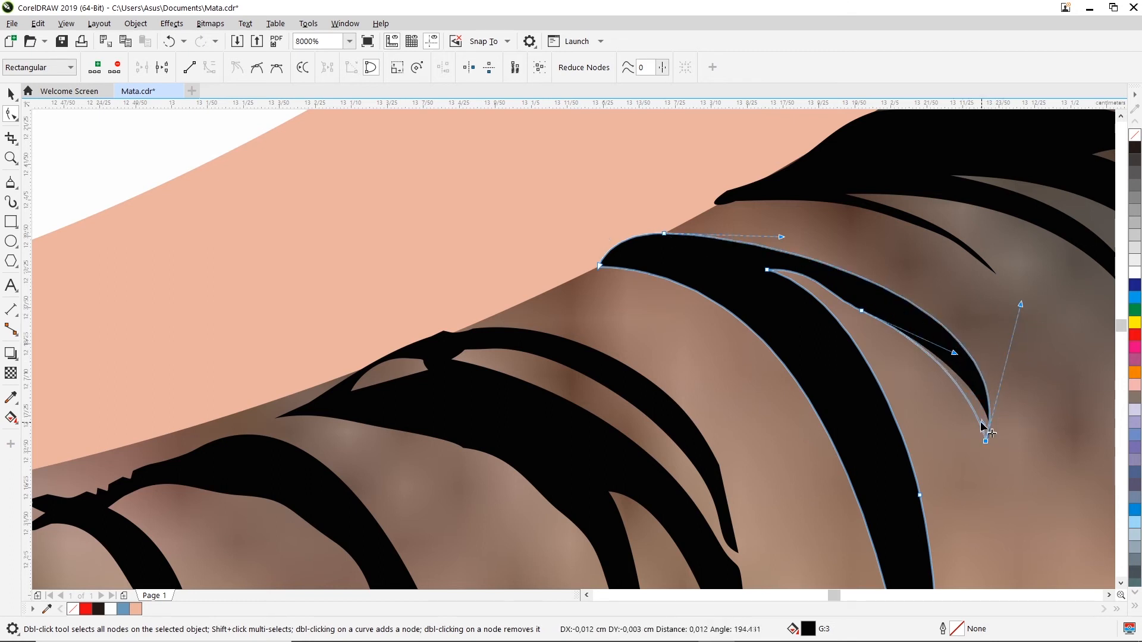
double_click(860, 312)
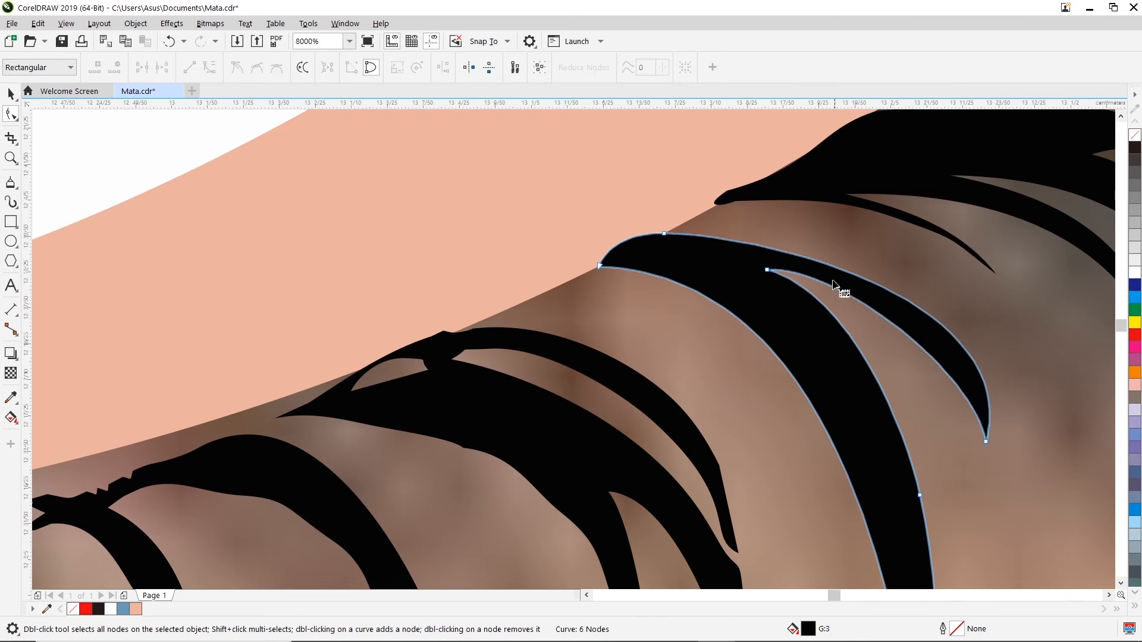
- Deepen the notch between the two prongs and adjust the shorter prong's tip handles to slim it into a smooth arc
left_click_drag(767, 271, 746, 274)
left_click(974, 374)
left_click_drag(974, 374, 991, 339)
left_click_drag(1021, 304, 987, 277)
scroll(983, 362, "down", 1)
scroll(1021, 503, "down", 2)
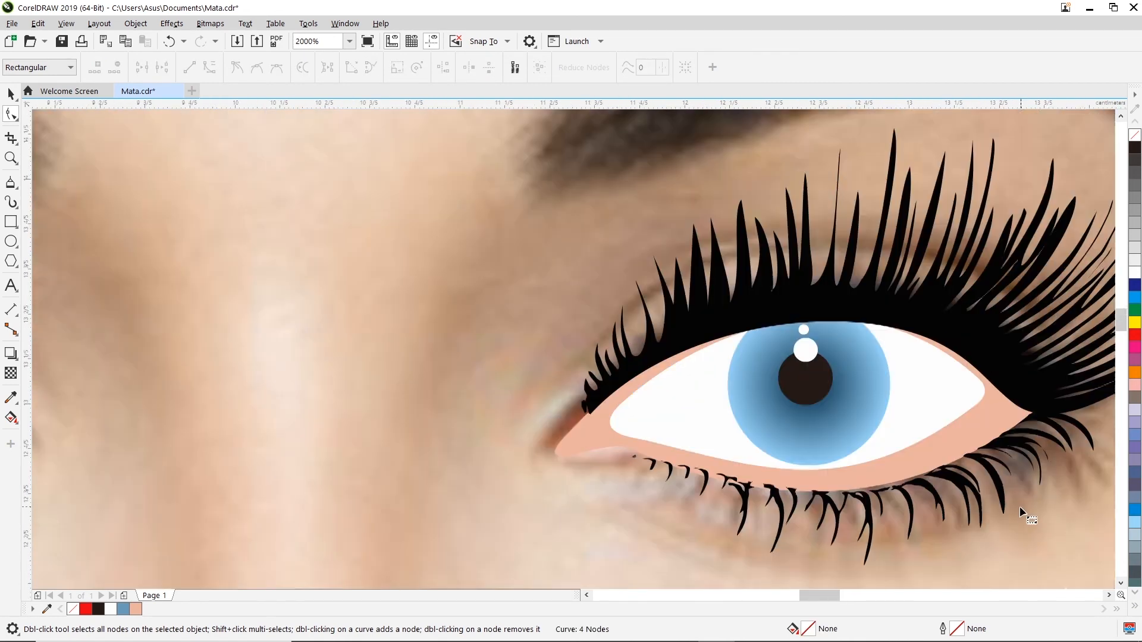
- Delete the small dark fragment beside the inner end of the lower lash row
scroll(962, 552, "up", 1)
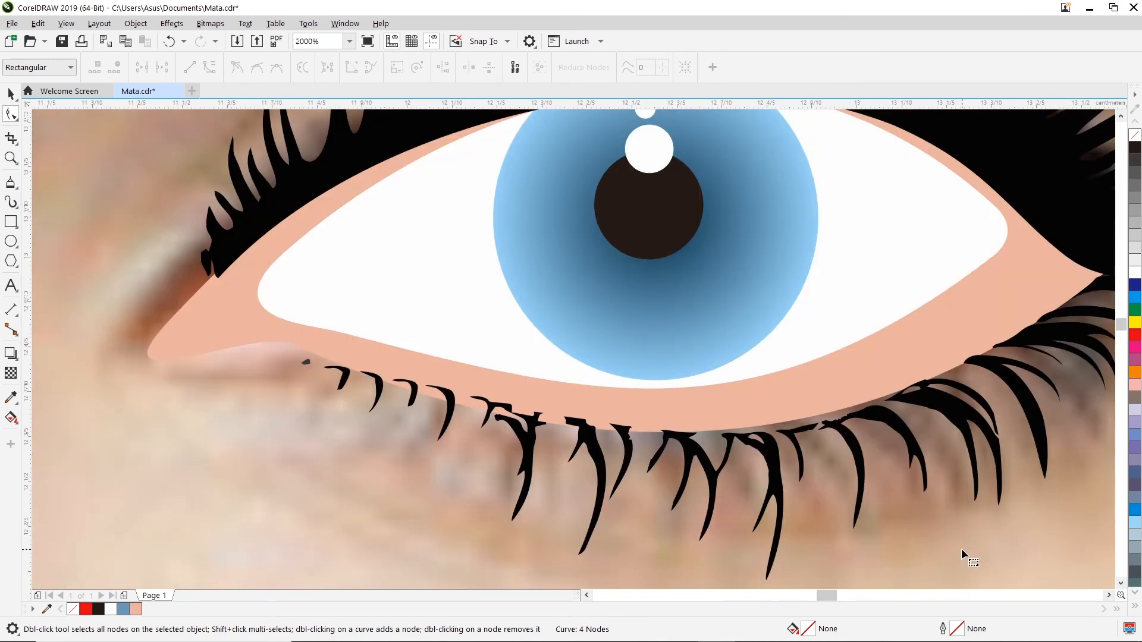
key("space")
left_click(39, 140)
scroll(311, 374, "up", 1)
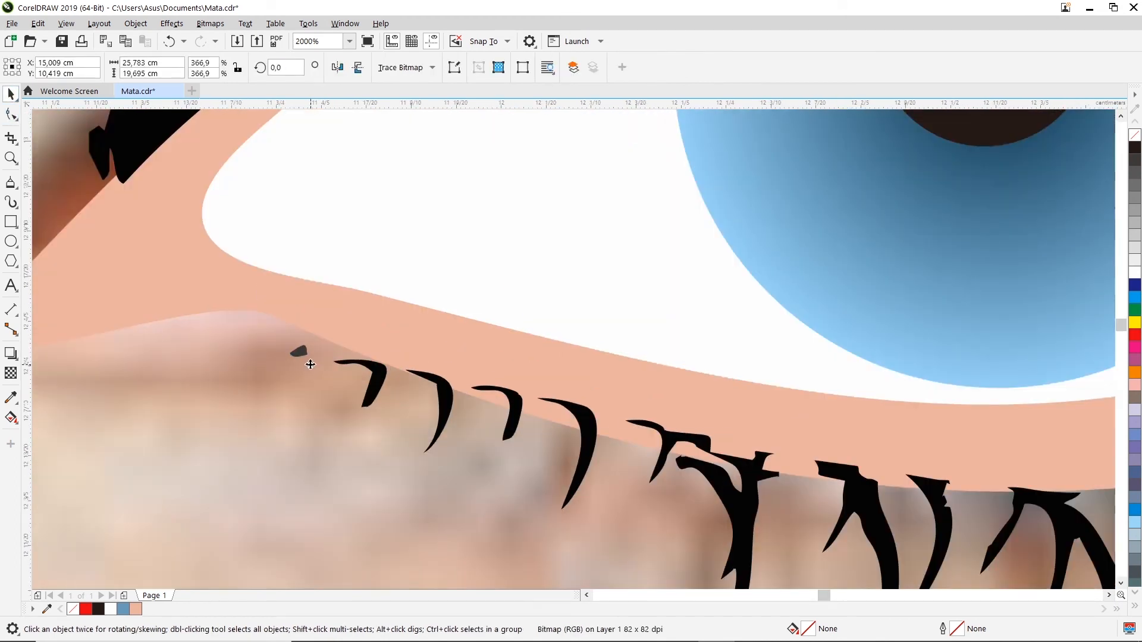
left_click(300, 352)
key("Delete")
- Move the four innermost lower lashes, the tangled cluster and the next forked lash so their roots follow the rim's lower edge
left_click(368, 378)
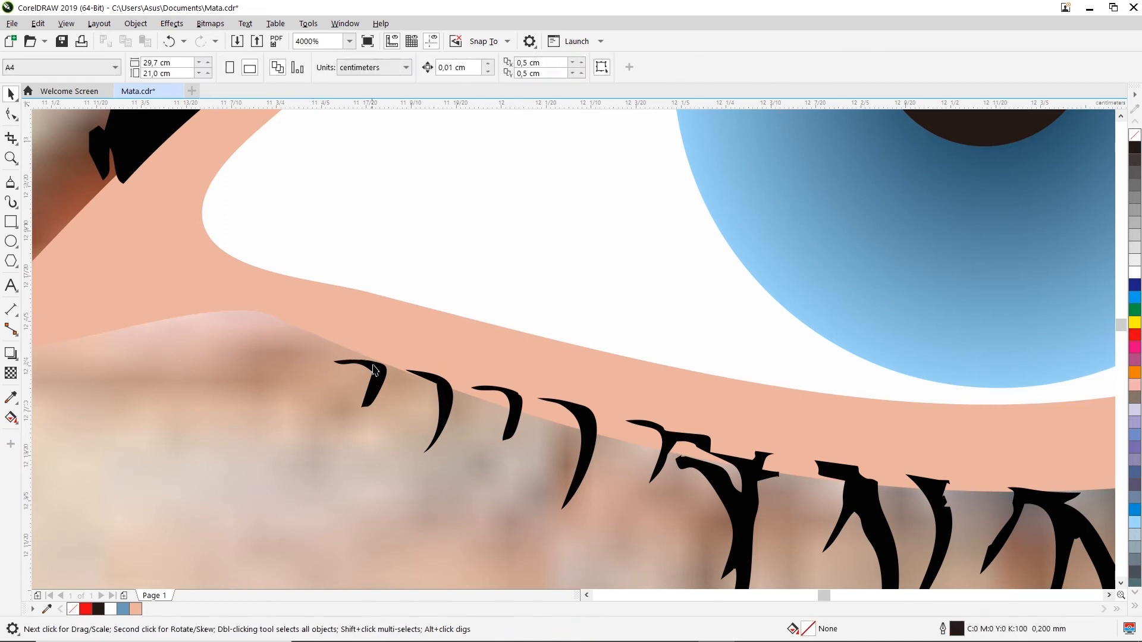
left_click_drag(370, 379, 586, 435)
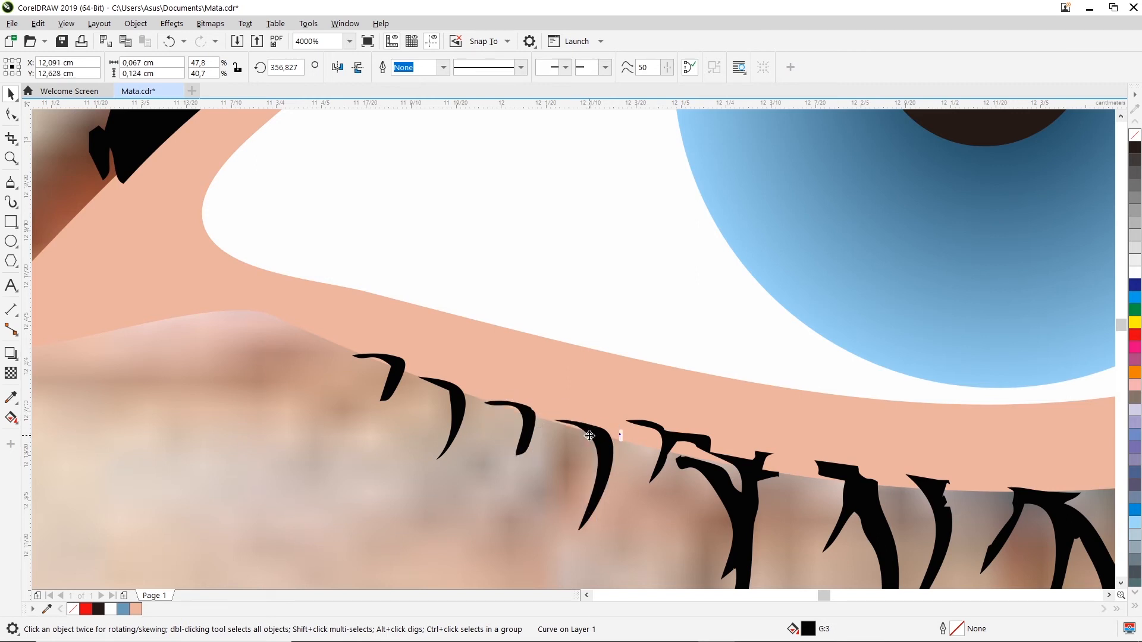
left_click_drag(656, 438, 652, 460)
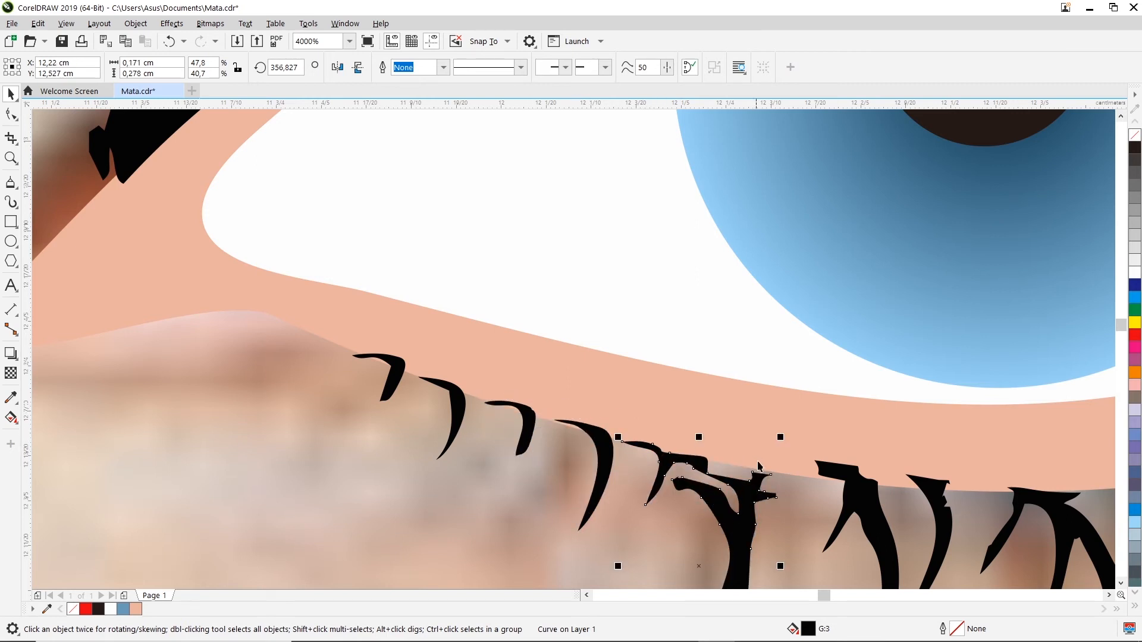
left_click_drag(836, 475, 838, 489)
- Move the remaining misaligned lower lashes below and just outside the iris so their roots sit on the rim's edge
scroll(848, 494, "down", 1)
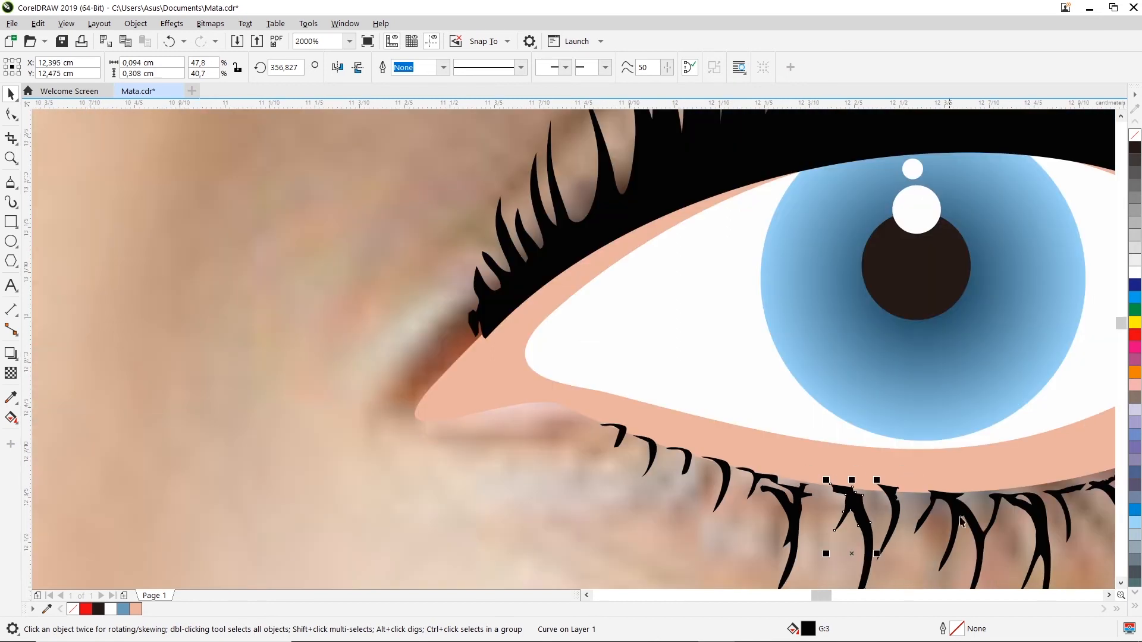
left_click(1106, 596)
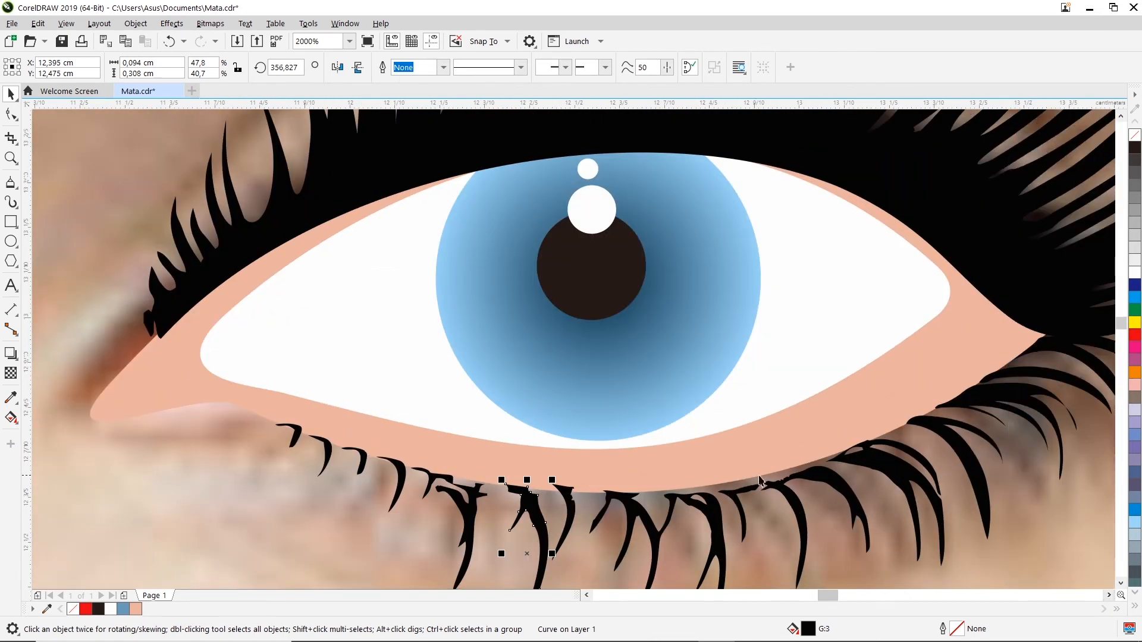
scroll(816, 479, "up", 1)
left_click_drag(831, 472, 824, 457)
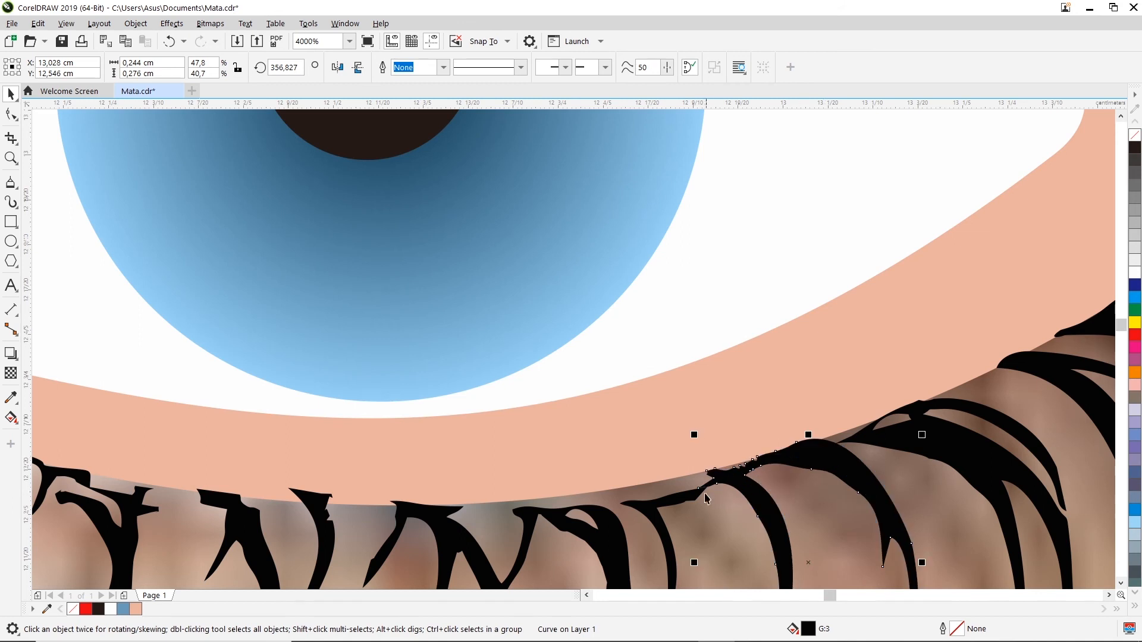
left_click(665, 487)
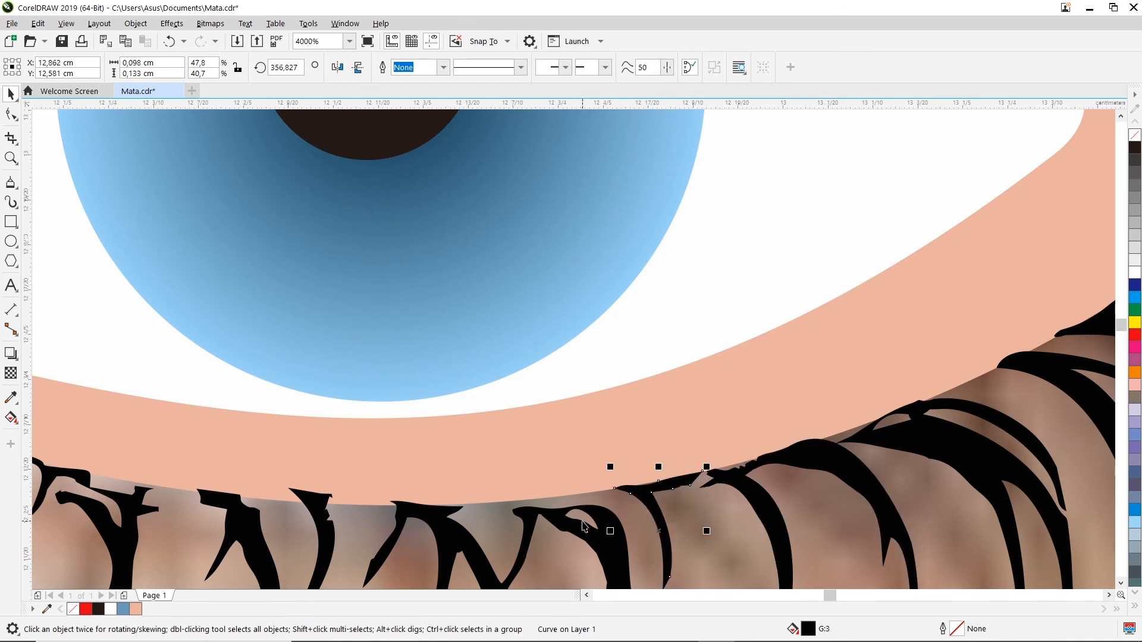
left_click(586, 529)
left_click_drag(587, 530, 590, 518)
left_click(318, 506)
left_click_drag(318, 506, 321, 520)
scroll(249, 521, "down", 2)
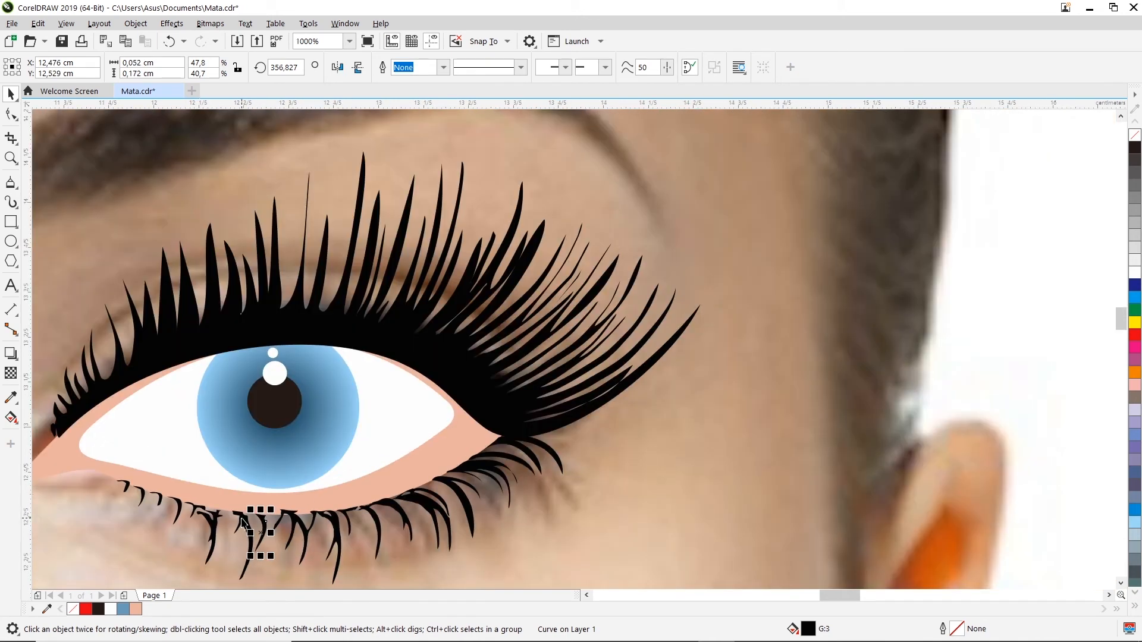
left_click(458, 552)
- Delete the surplus jagged nodes at the rim-side root of the joined lash pair just outside the iris
left_click(586, 595)
left_click(587, 595)
left_click(586, 596)
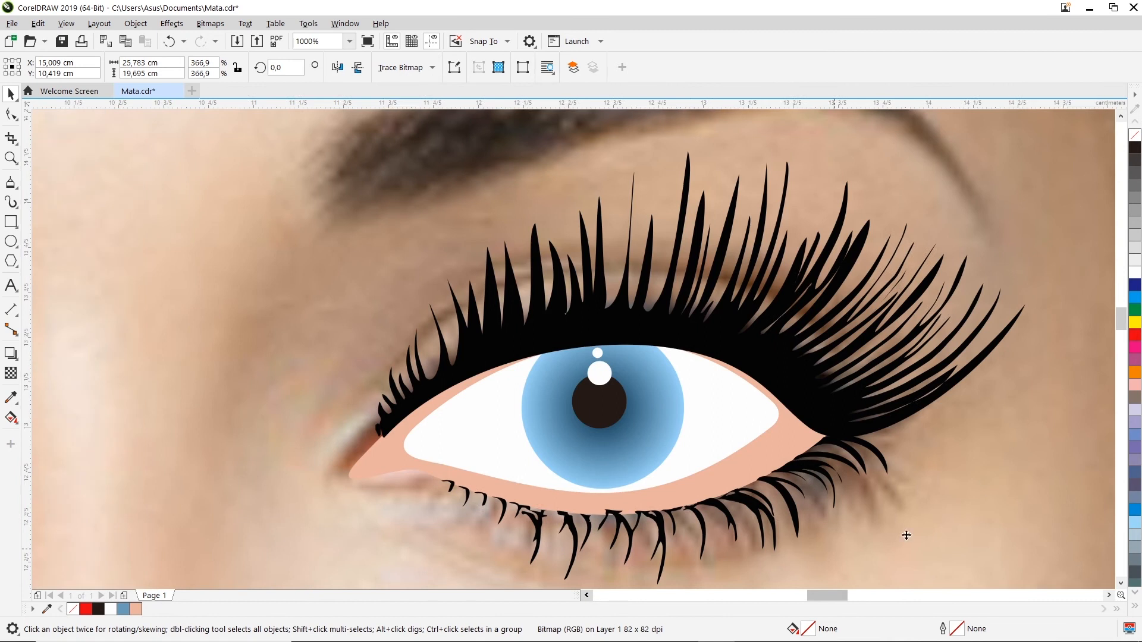
left_click(1122, 582)
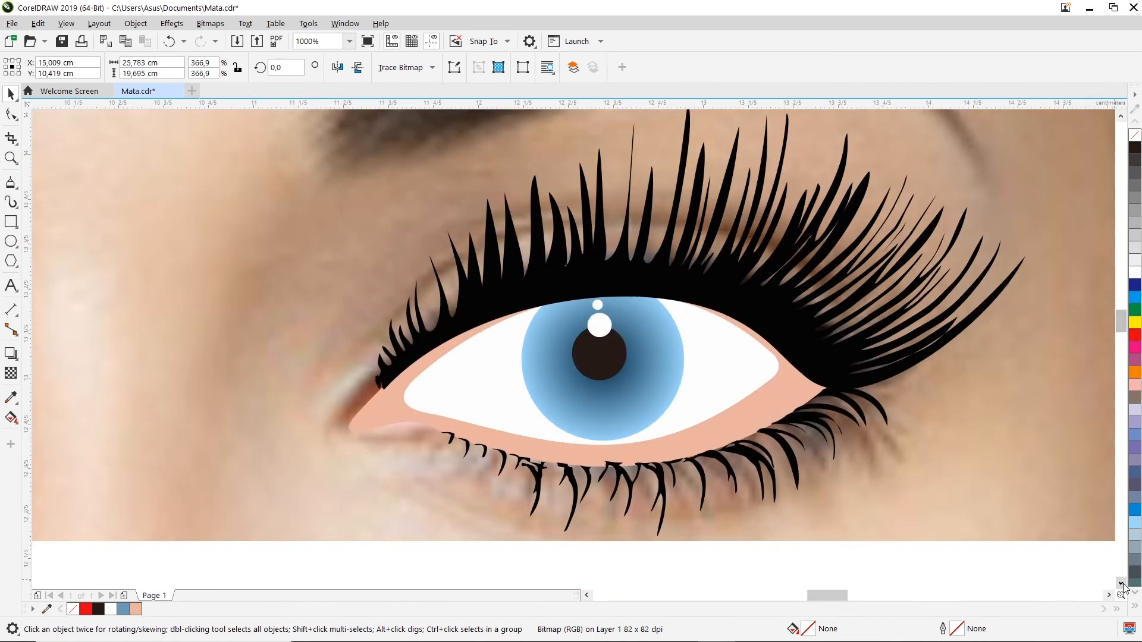
left_click(1121, 583)
left_click(1122, 583)
left_click(1121, 582)
scroll(724, 317, "up", 1)
scroll(708, 327, "up", 1)
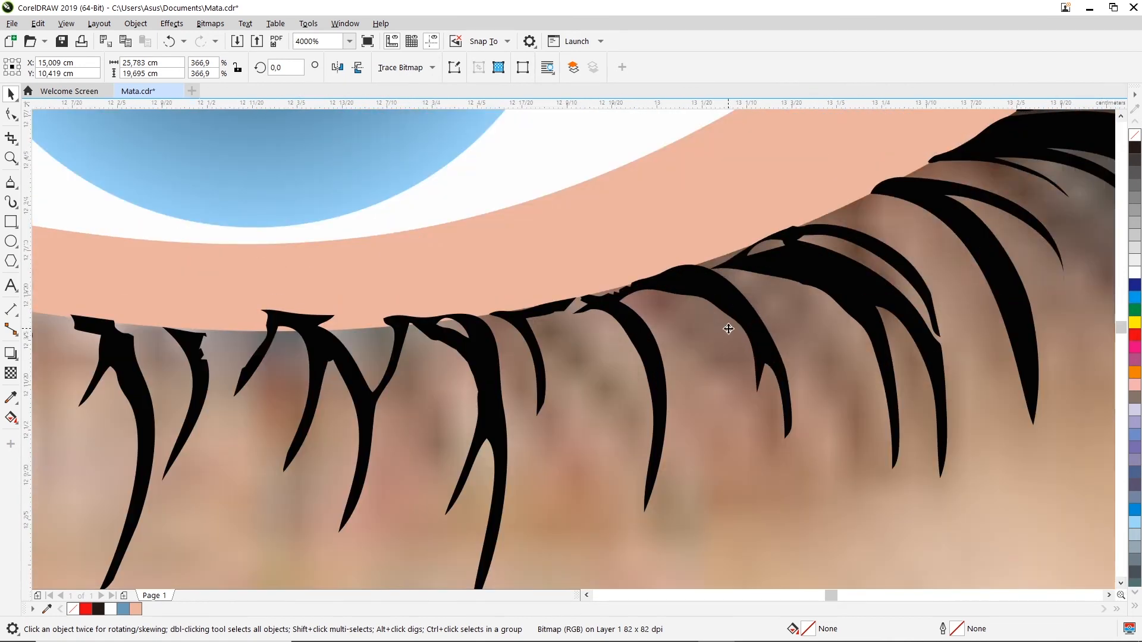
left_click(11, 114)
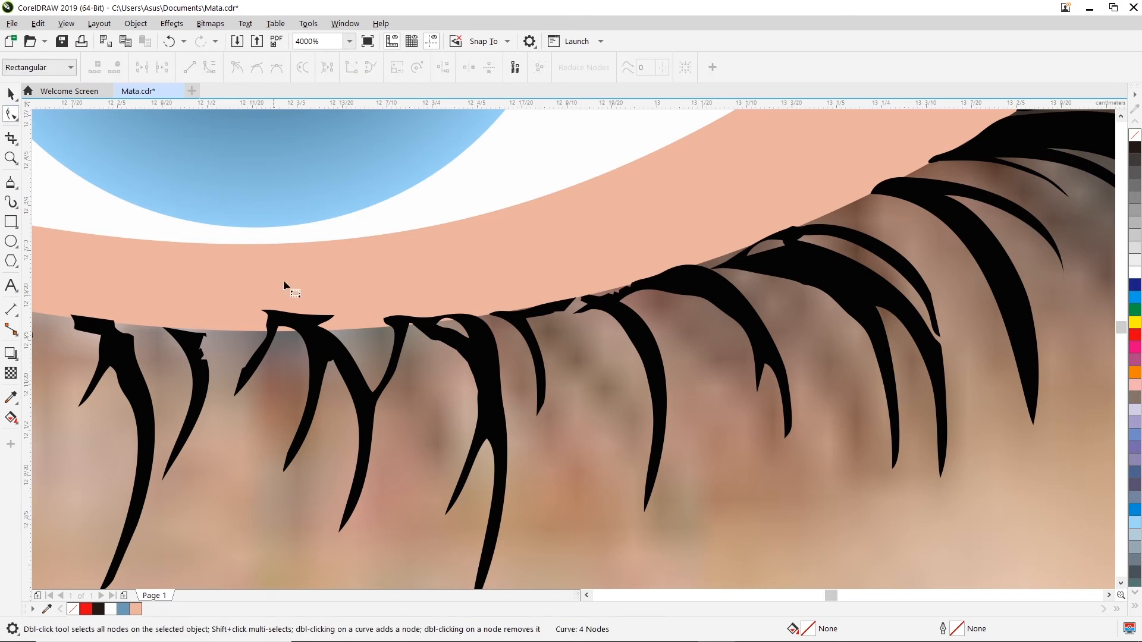
left_click(308, 329)
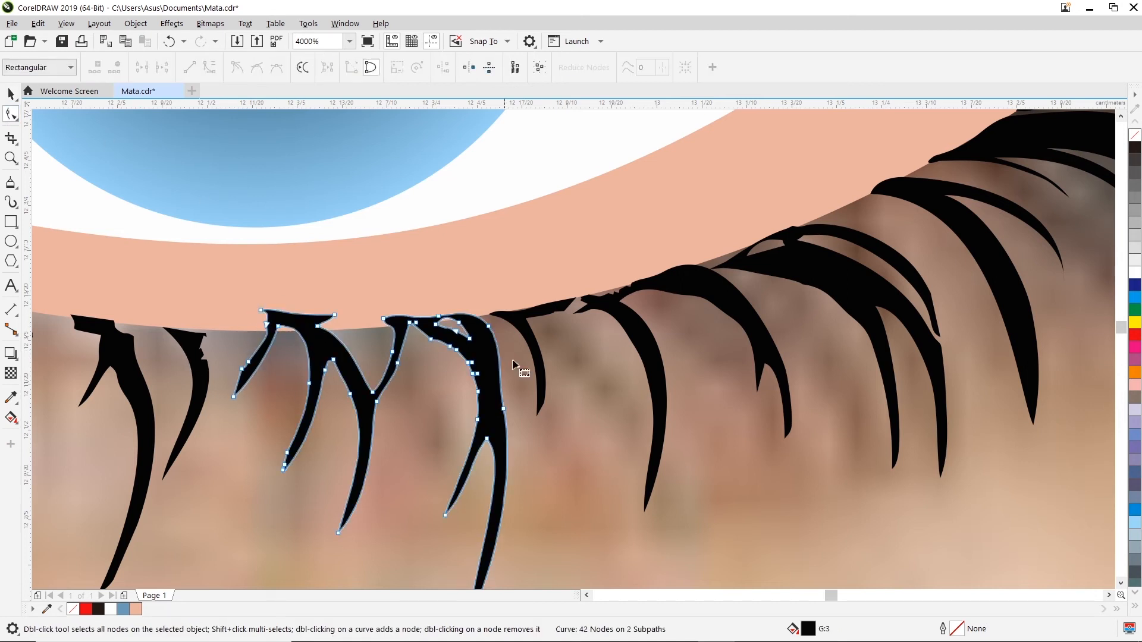
left_click(634, 315)
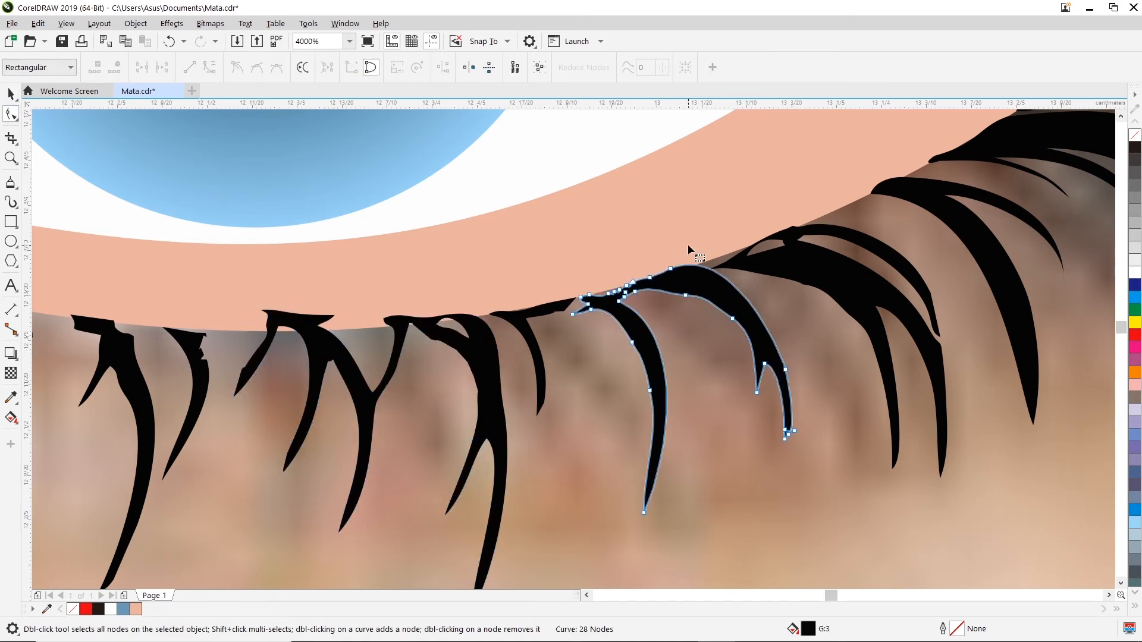
left_click_drag(585, 300, 586, 300)
key("Delete")
left_click(667, 331)
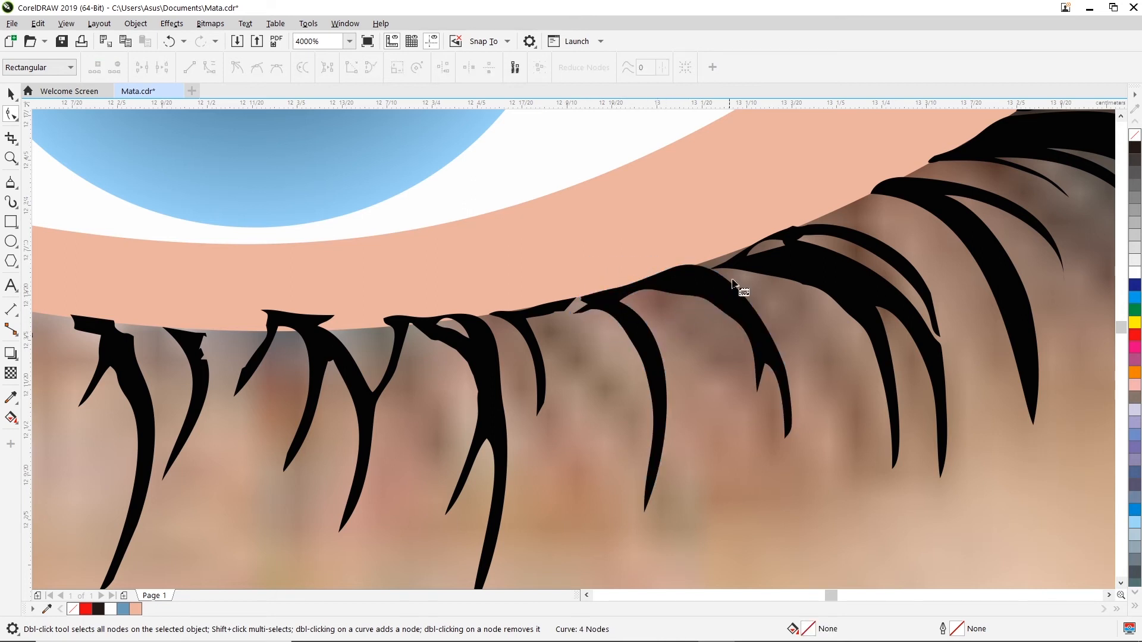
- Remove the small gap inside the root of the outer three-pronged lash by deleting its nodes
left_click(774, 257)
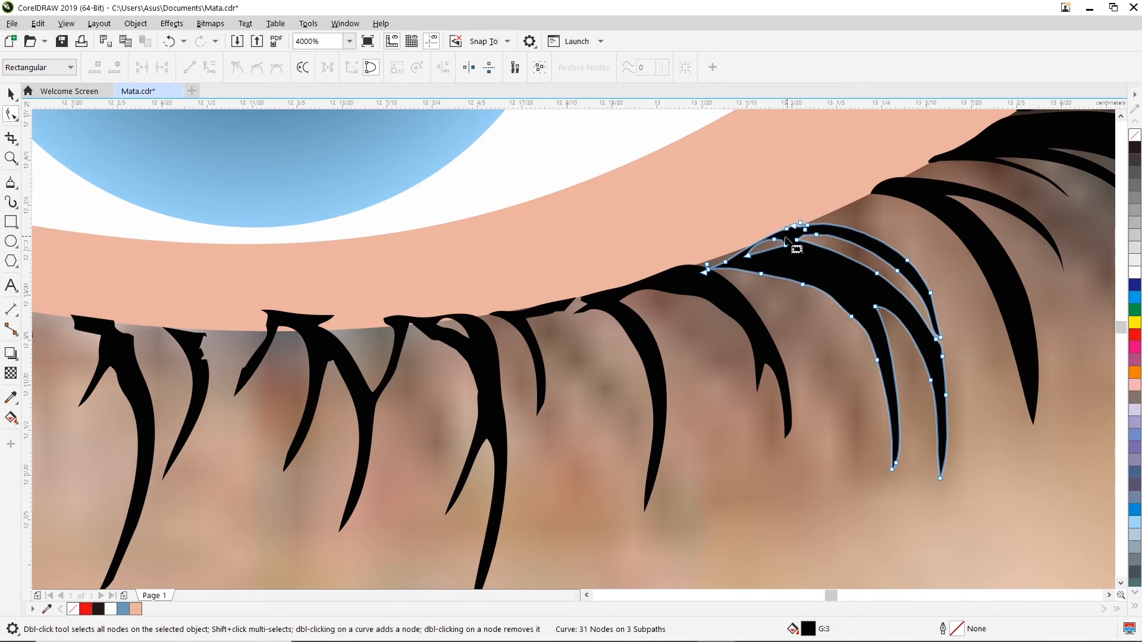
double_click(748, 256)
double_click(785, 245)
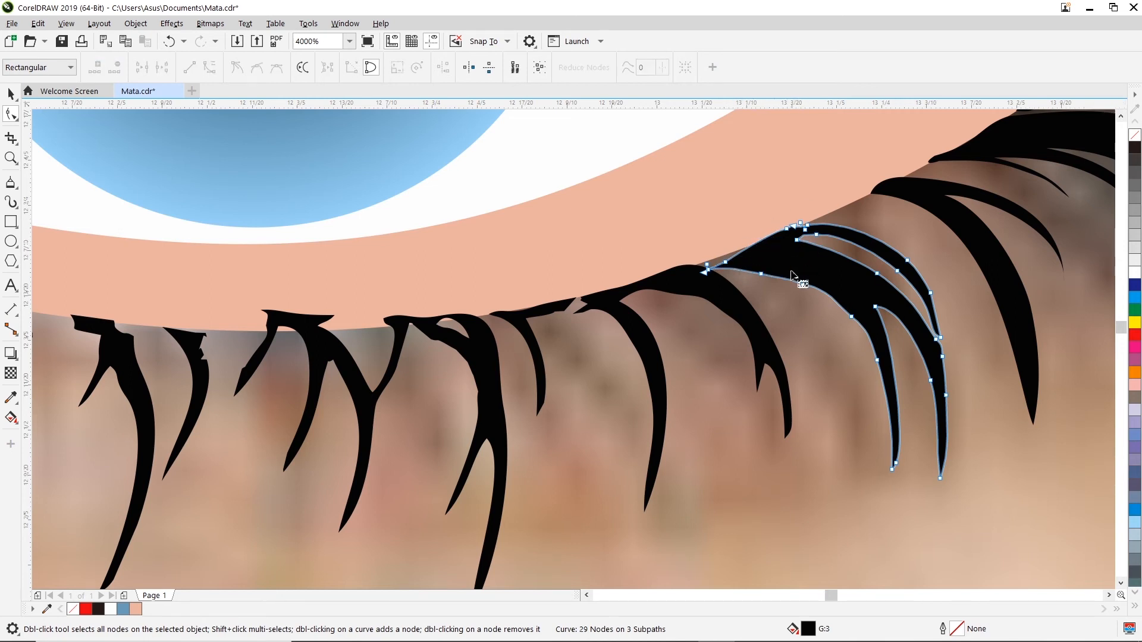
left_click(916, 246)
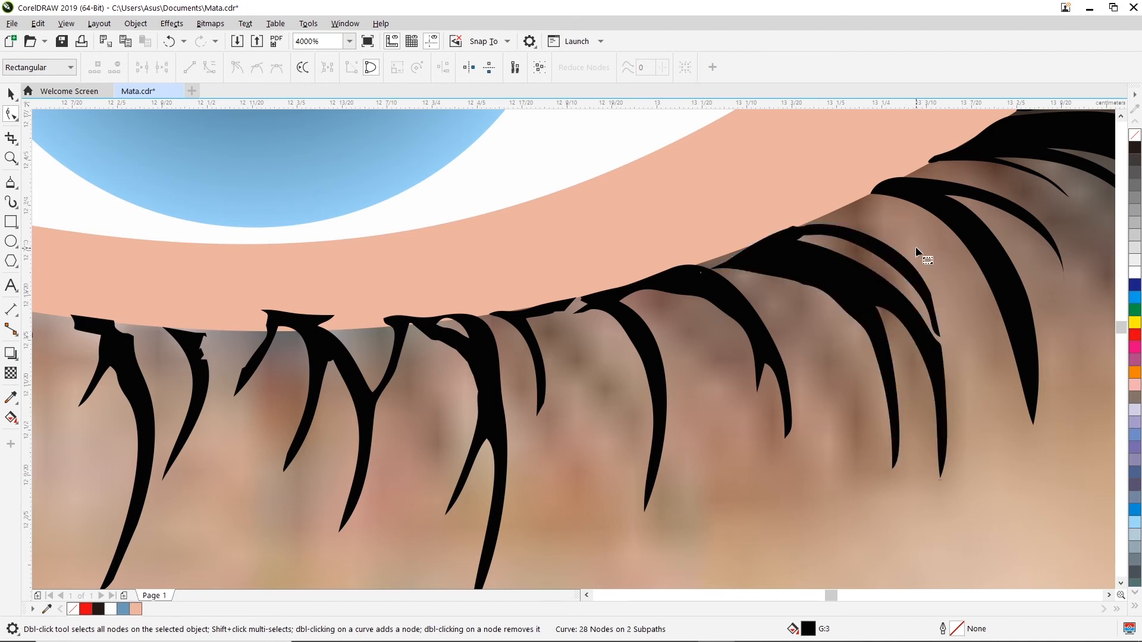
- Pull the top prong's tip outward and reshape its inner edge into a smoother, tapered curve
left_click(932, 296)
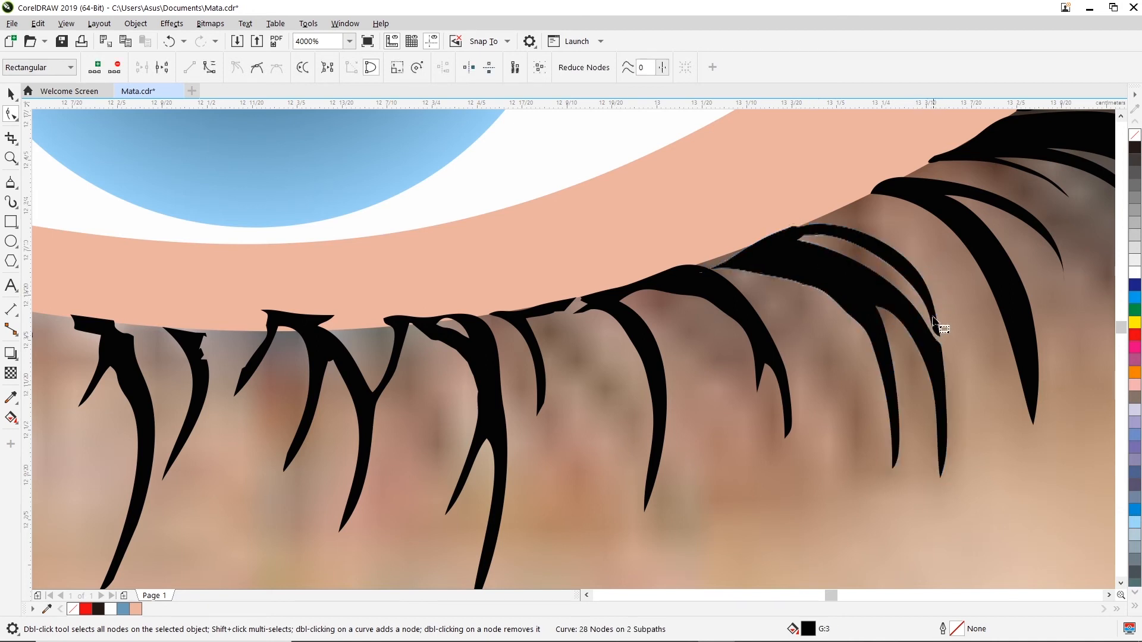
left_click_drag(937, 339, 951, 327)
left_click_drag(910, 261, 904, 259)
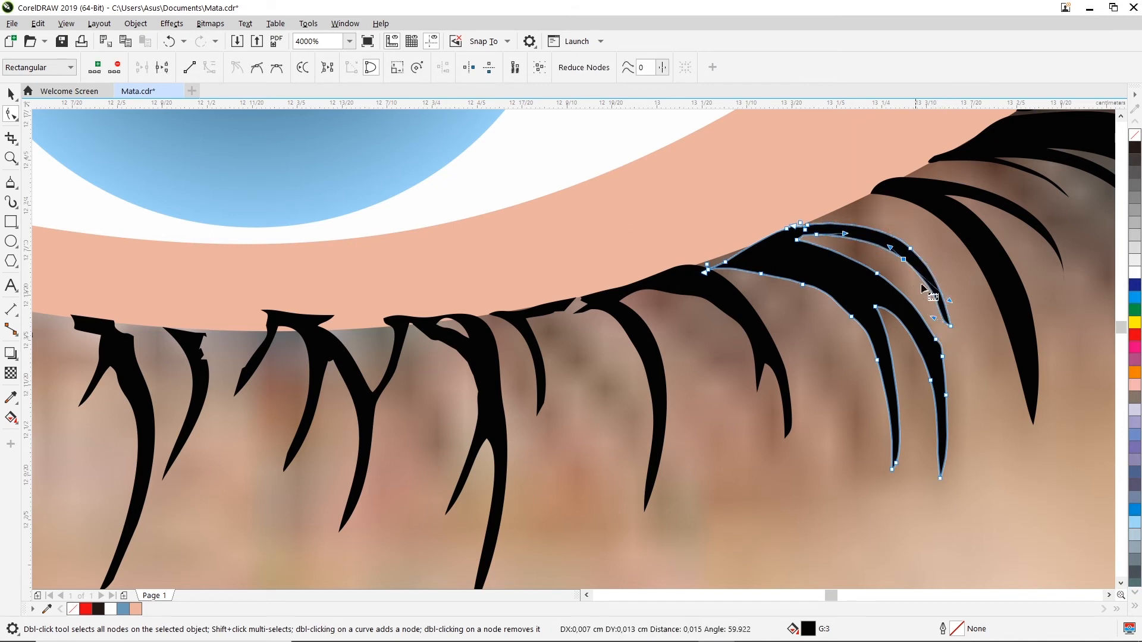
left_click_drag(934, 318, 937, 298)
left_click(946, 255)
- Move the three-pronged lash's root node up against the rim and delete the surplus nodes along its lower edge
left_click(749, 261)
mouse_move(725, 262)
left_mouse_down()
mouse_move(732, 246)
mouse_move(716, 258)
left_mouse_up()
left_click(754, 290)
left_click(758, 269)
double_click(802, 285)
double_click(761, 273)
double_click(851, 317)
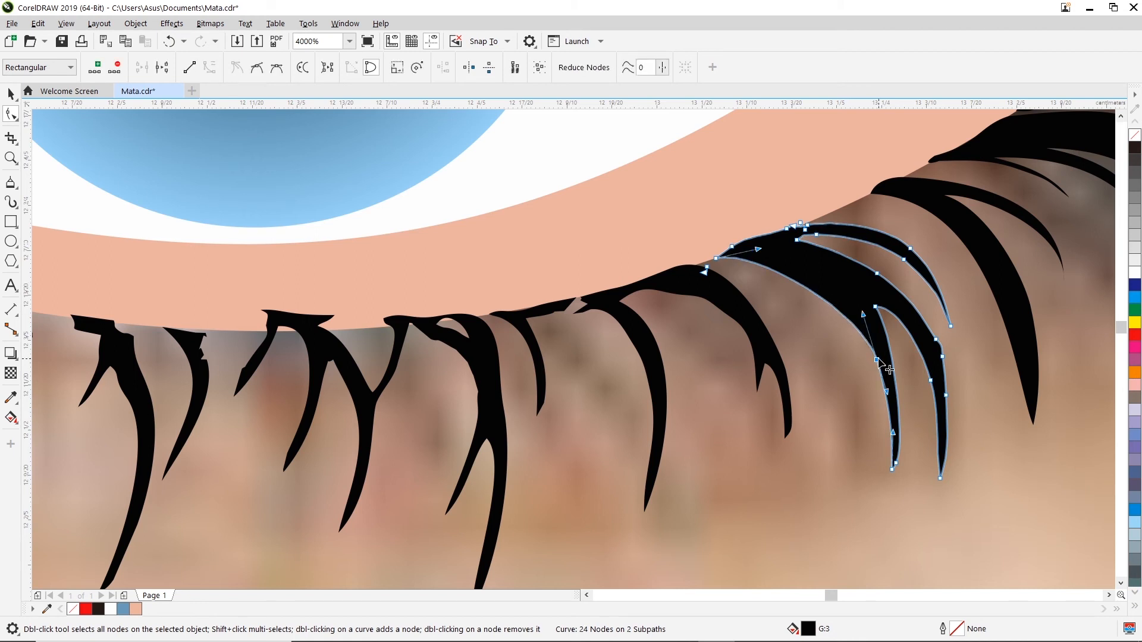
double_click(877, 360)
- Deepen the notch between the two lower prongs toward the root and save the drawing
left_click_drag(877, 316, 870, 305)
key("ctrl+s")
left_click(978, 355)
- Delete the surplus nodes along the outer and inner edges of the middle prong
left_click(941, 351)
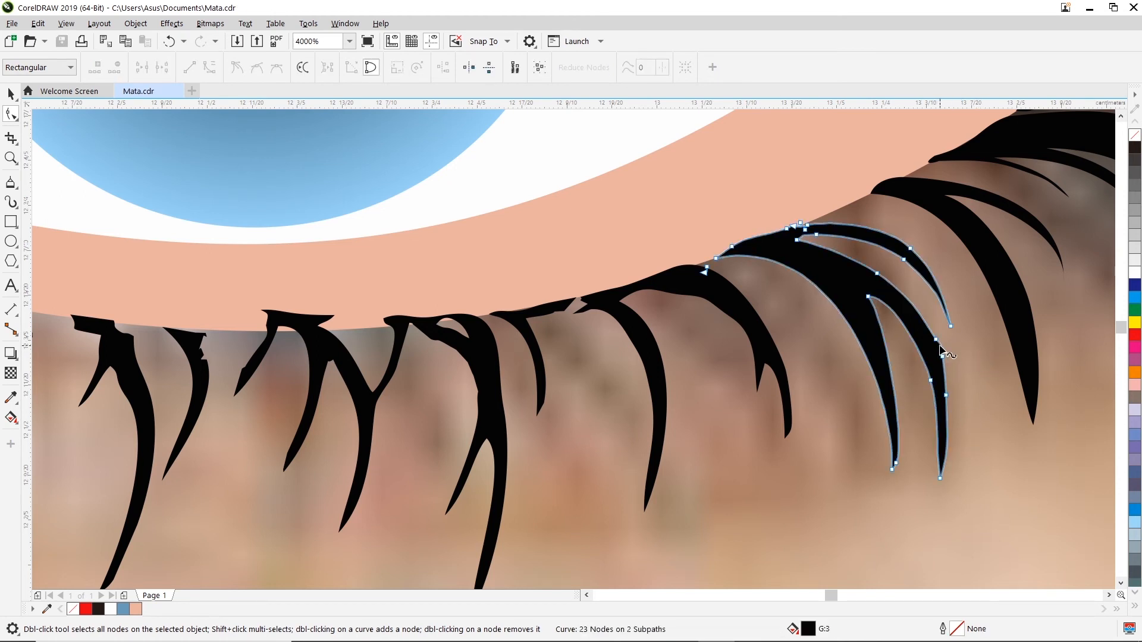
left_click(935, 340)
key("Delete")
left_click(943, 357)
key("Delete")
left_click(946, 397)
key("Delete")
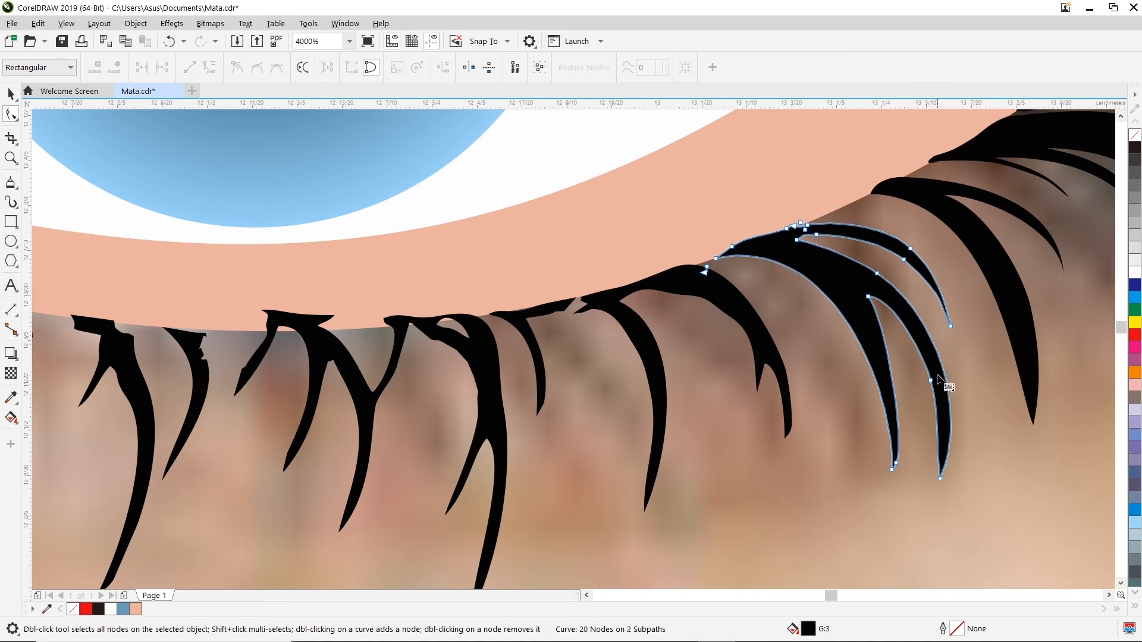
left_click(932, 381)
key("Delete")
- Reshape the middle prong with its tip handles and shift the notch beside it farther toward the root
left_click(940, 478)
left_click_drag(969, 411, 959, 384)
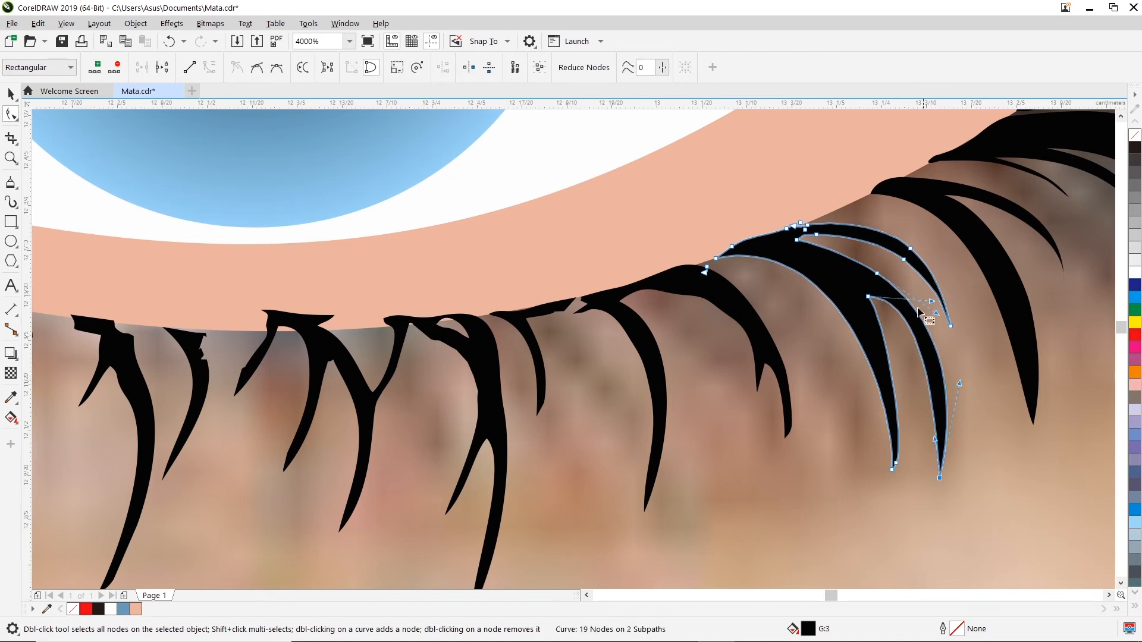
left_click_drag(871, 303, 854, 292)
mouse_move(947, 431)
left_mouse_down()
mouse_move(959, 402)
mouse_move(945, 432)
left_mouse_up()
- Delete the extra node near the lowest prong's tip and smooth its inner edge with the tip handle
double_click(896, 463)
left_click_drag(912, 449, 908, 362)
left_click(868, 441)
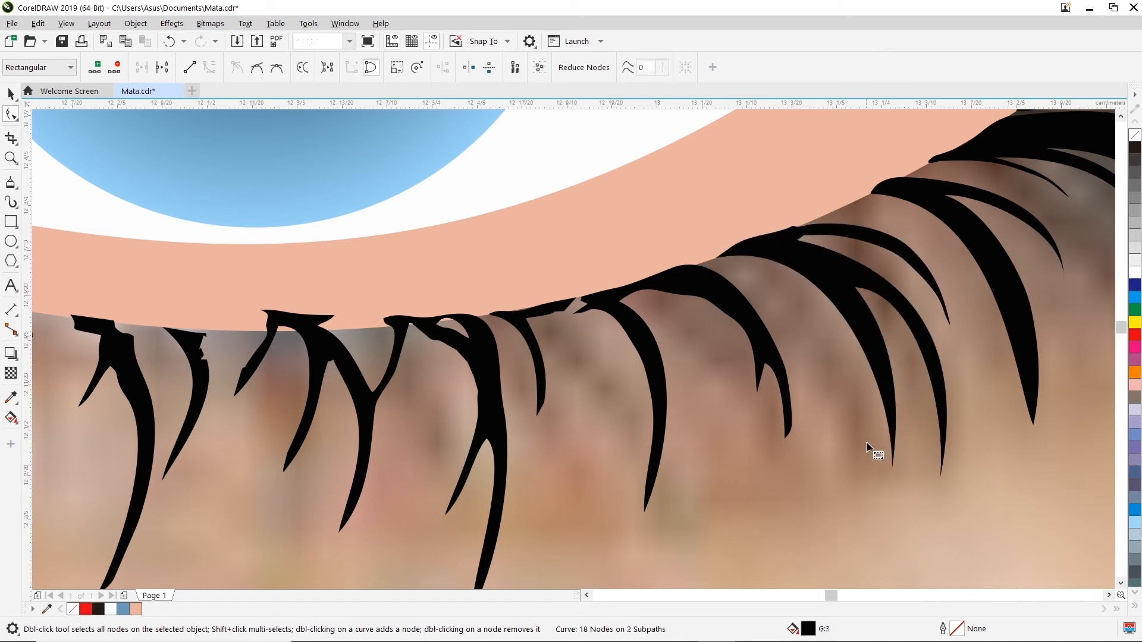
- Raise the node at the top prong's base to the rim and delete the clustered surplus nodes beside it
left_click(806, 240)
scroll(806, 238, "up", 1)
double_click(785, 217)
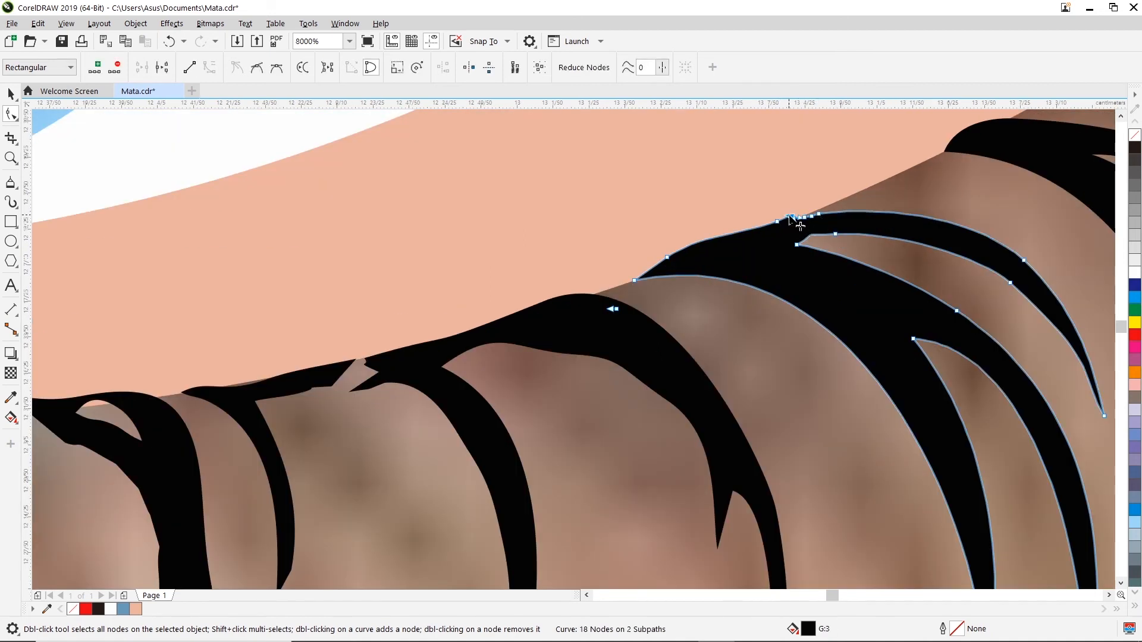
left_click_drag(797, 219, 823, 203)
left_click(811, 215)
left_click(815, 219)
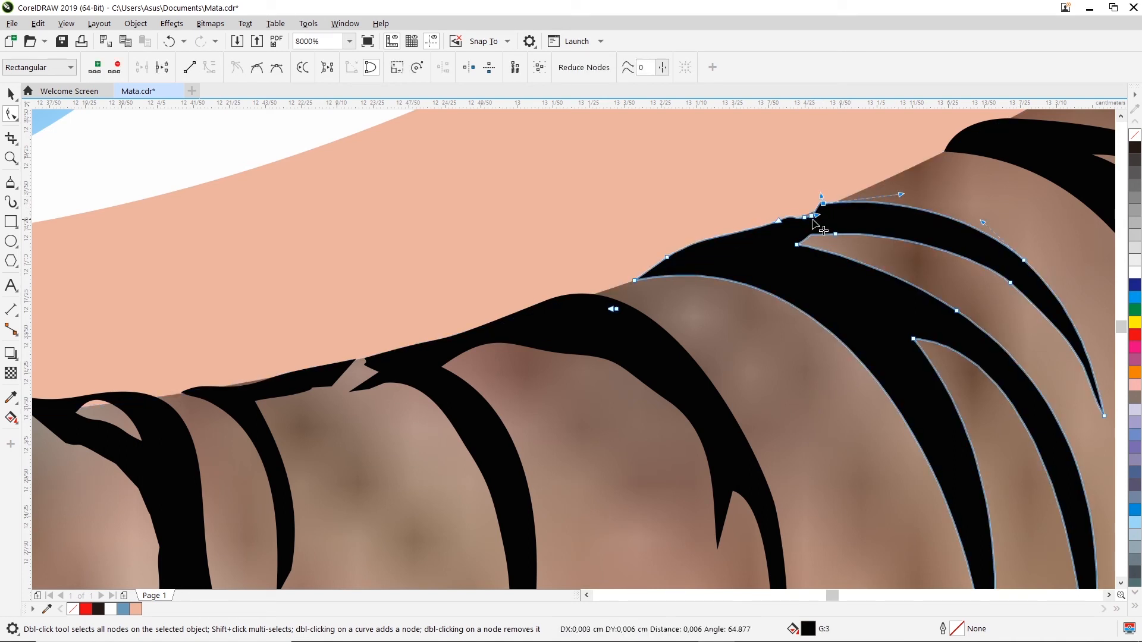
key("Delete")
double_click(812, 216)
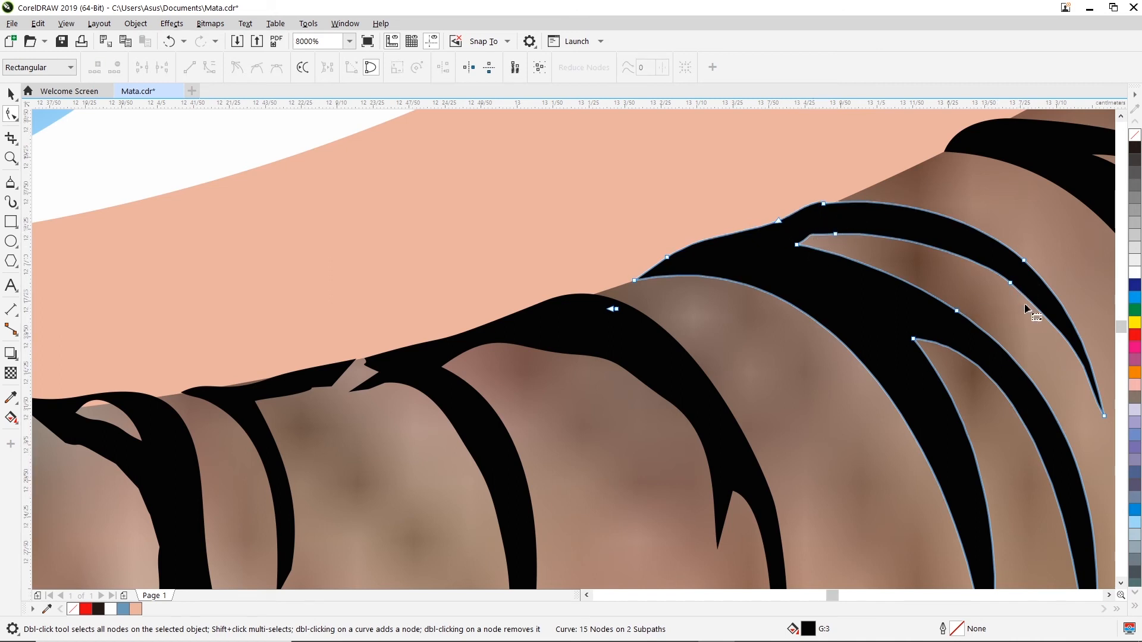
- Adjust the top prong's tip handle and delete the mid-edge nodes on both of its sides
left_click(1105, 415)
left_click_drag(1082, 382, 1089, 380)
double_click(1010, 283)
double_click(1023, 261)
- Nudge the notch between the two lower prongs slightly closer to the root
scroll(1016, 393, "down", 2)
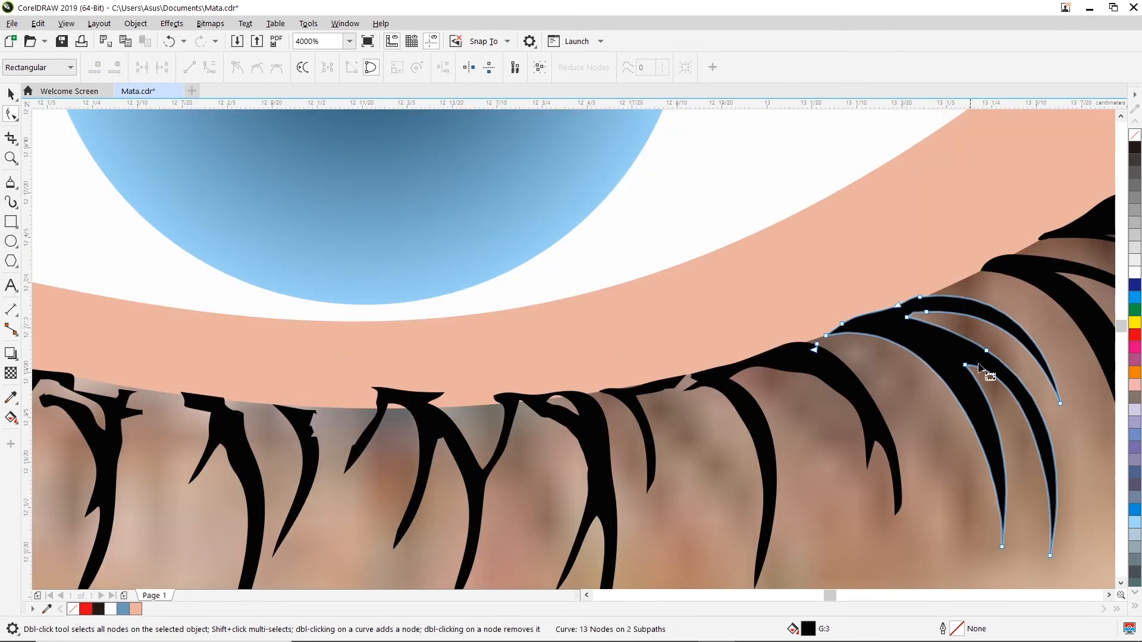
left_click_drag(965, 365, 959, 360)
left_click(974, 437)
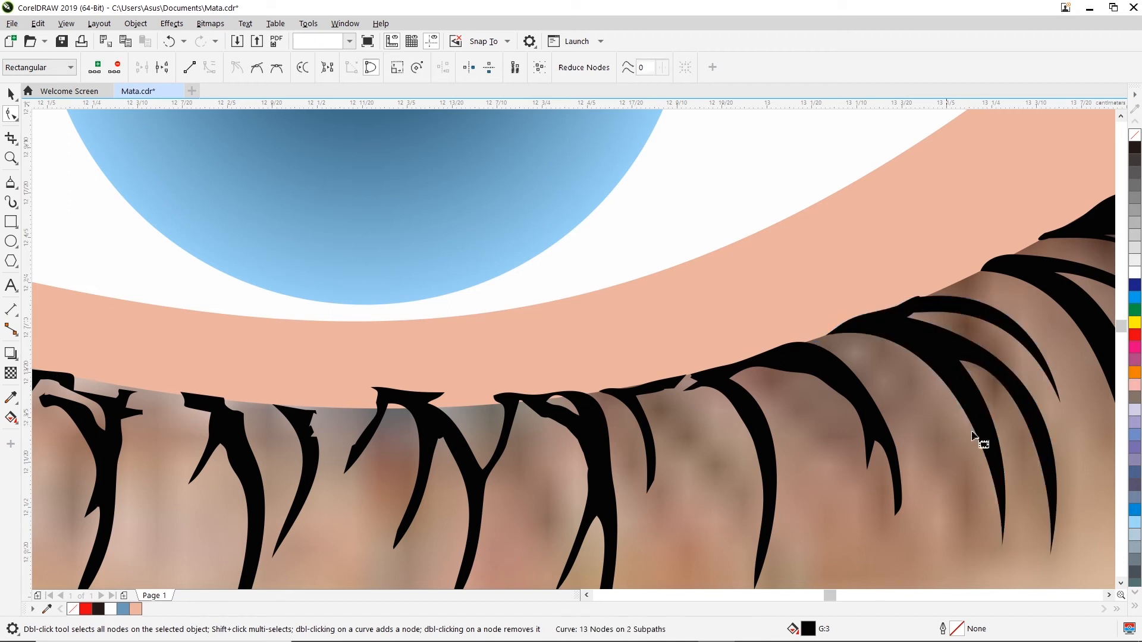
- Delete the surplus nodes around the outer prong's tip on the neighbouring joined lash pair
scroll(986, 460, "down", 1)
scroll(948, 463, "up", 1)
left_click(934, 506)
left_click_drag(947, 496, 927, 536)
key("Delete")
key("Delete")
- Smooth the outer prong's outer edge with its tip handle and delete the surplus node on its underside
left_click(927, 537)
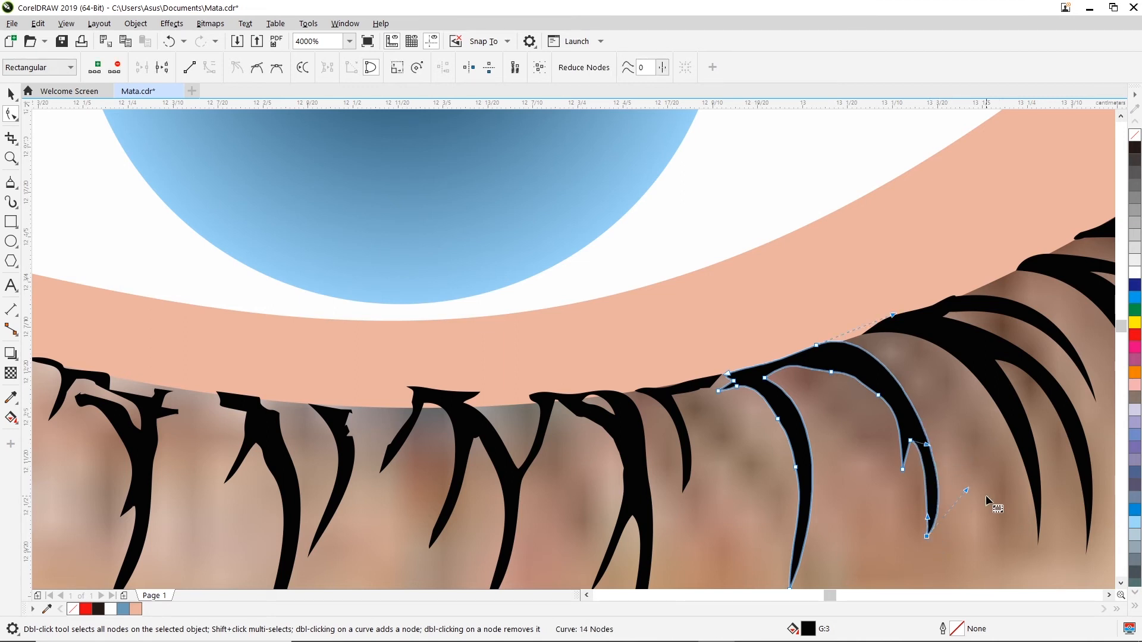
left_click_drag(966, 491, 964, 452)
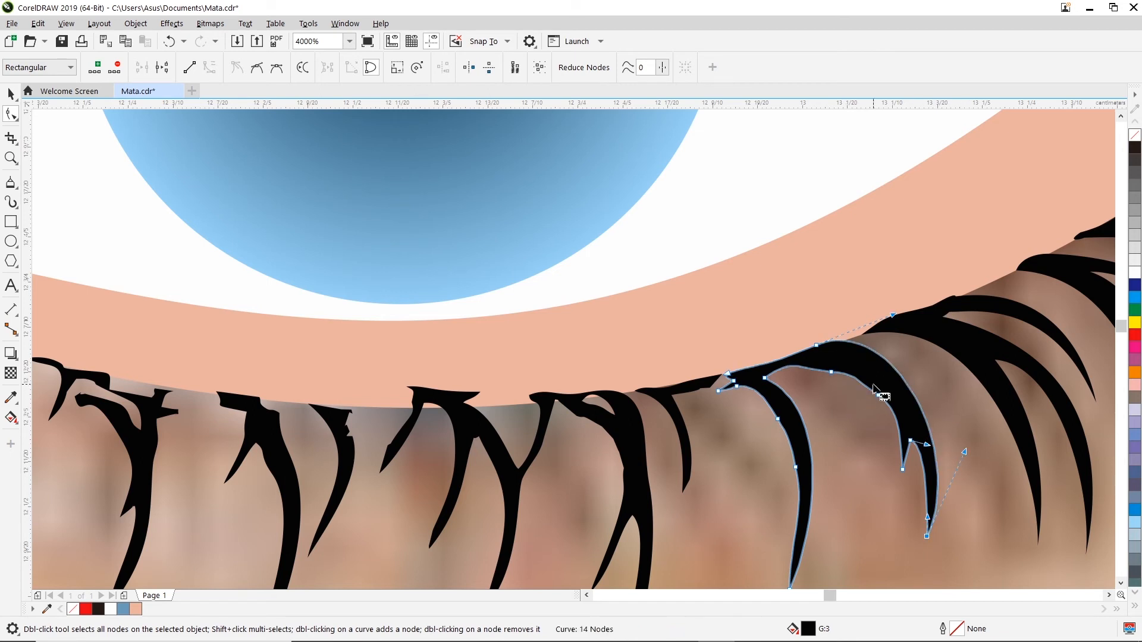
left_click_drag(881, 392, 885, 359)
key("Delete")
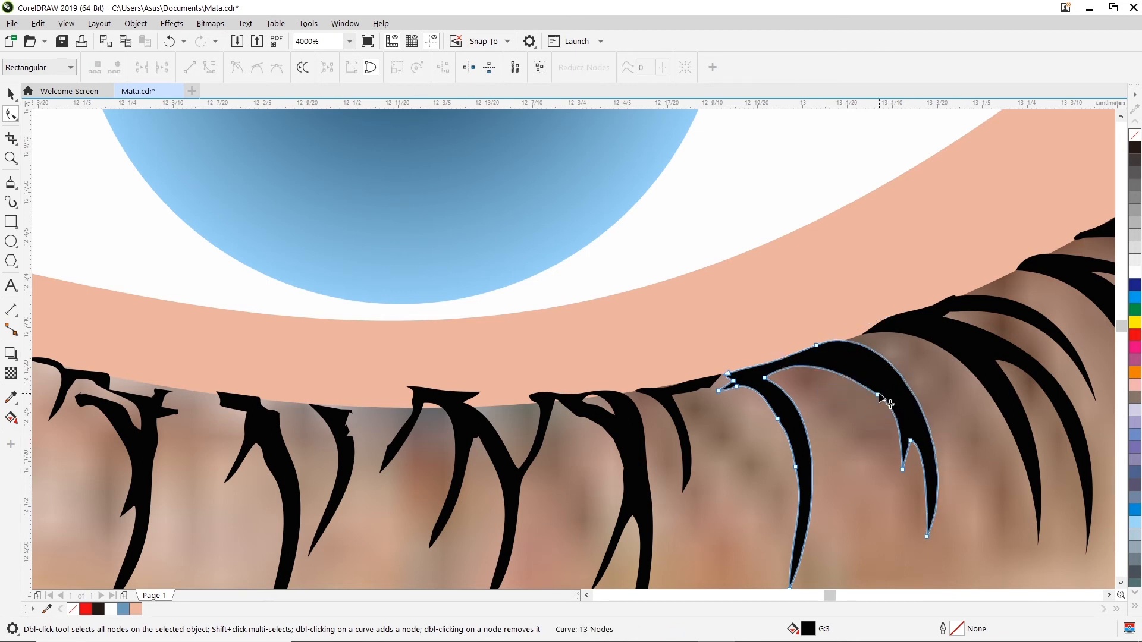
- Delete the short prong and surplus inner-edge nodes of the joined lash pair's outer prong, and nudge the notch between the two lashes
double_click(879, 394)
double_click(910, 441)
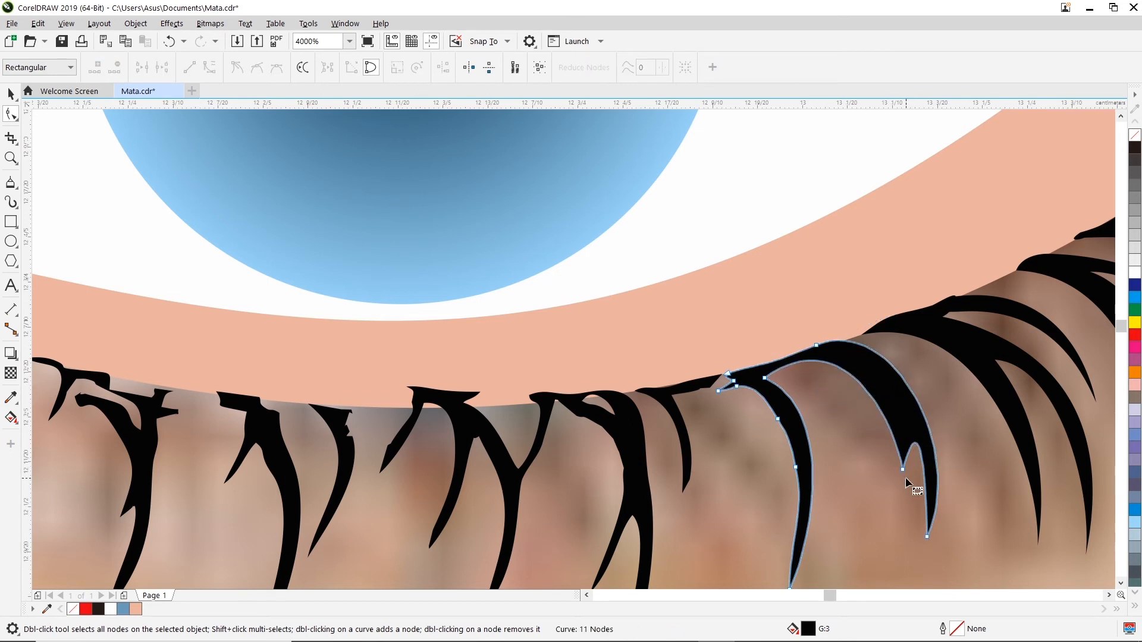
double_click(903, 470)
mouse_move(765, 378)
left_mouse_down()
mouse_move(767, 365)
mouse_move(770, 374)
left_mouse_up()
left_click_drag(873, 305, 905, 329)
left_click(833, 503)
- Delete the surplus nodes around the root, inner edge and tip of the small single lash beside the pair
scroll(796, 442, "down", 1)
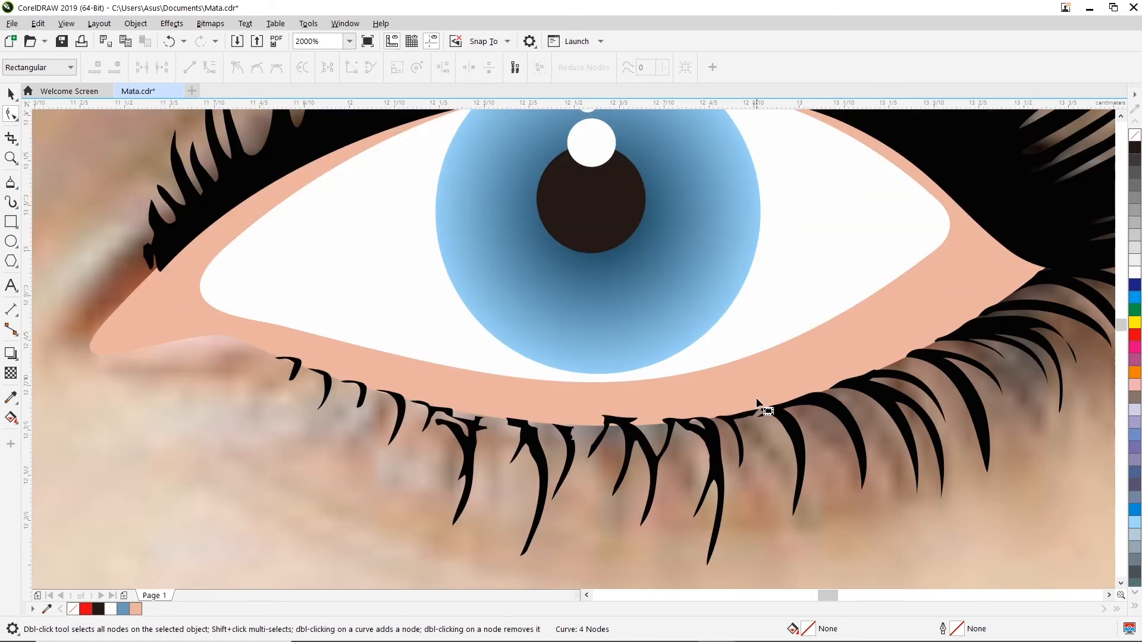
scroll(690, 470, "up", 1)
left_click(773, 384)
scroll(788, 375, "up", 1)
double_click(774, 365)
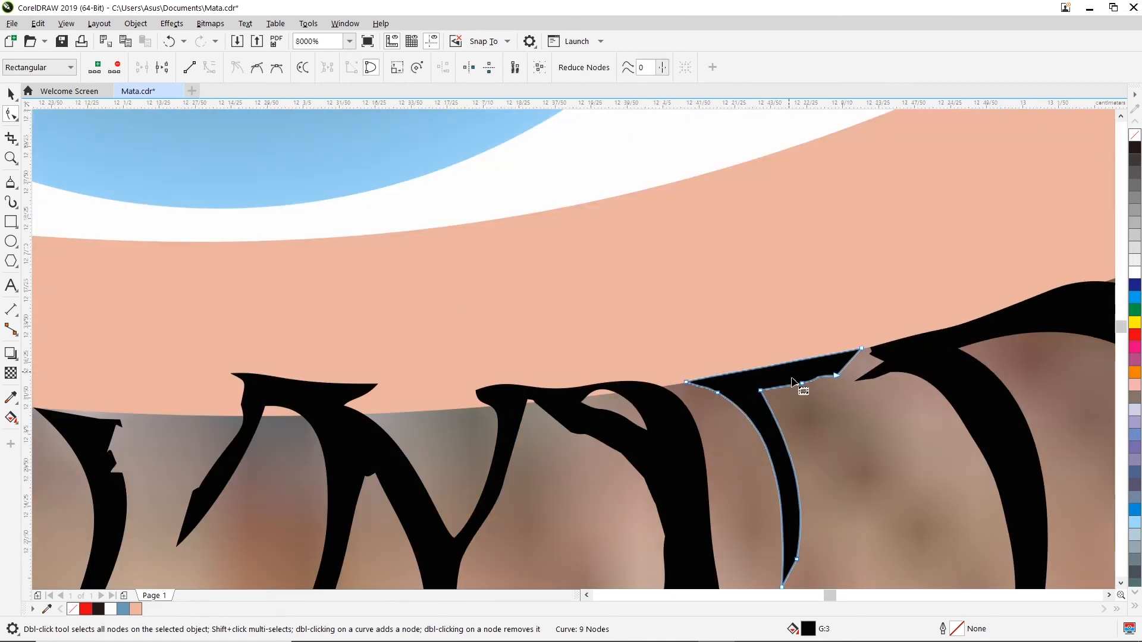
left_click(716, 418)
left_click(724, 397)
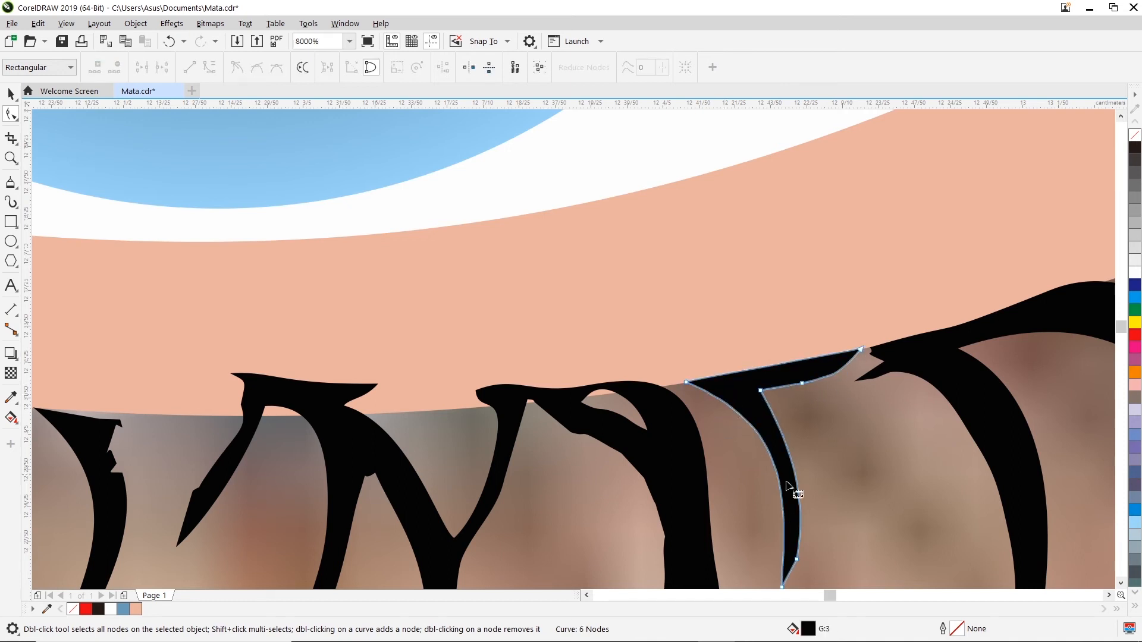
double_click(797, 560)
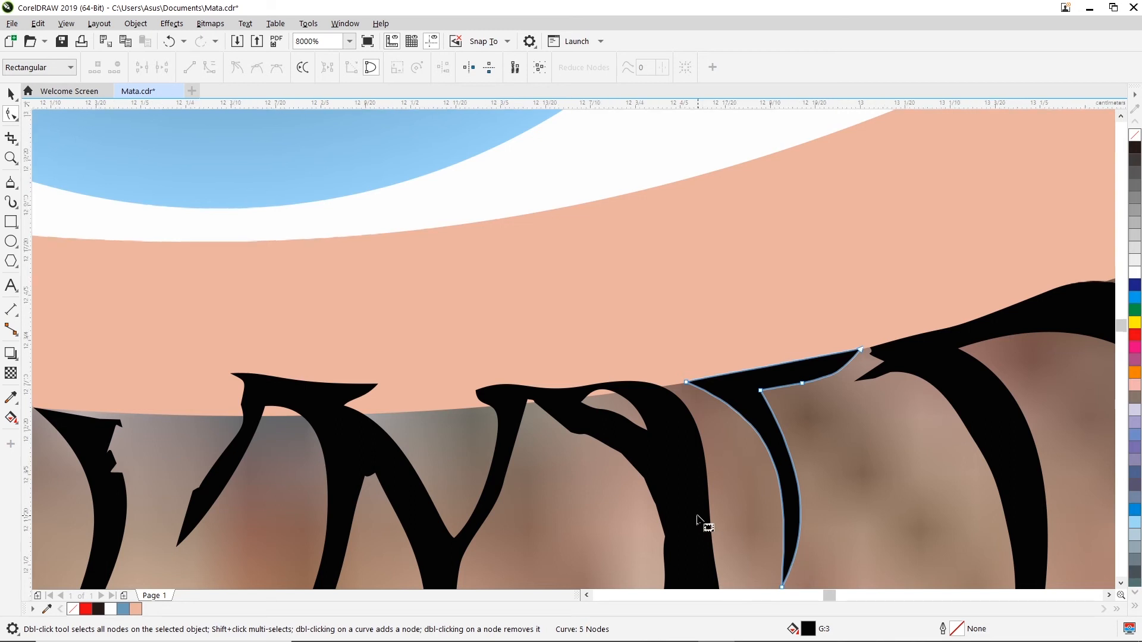
scroll(697, 515, "down", 1)
- Rotate the large joined lash cluster below the iris and shift it so its root sits along the skin-toned rim
left_click(664, 480)
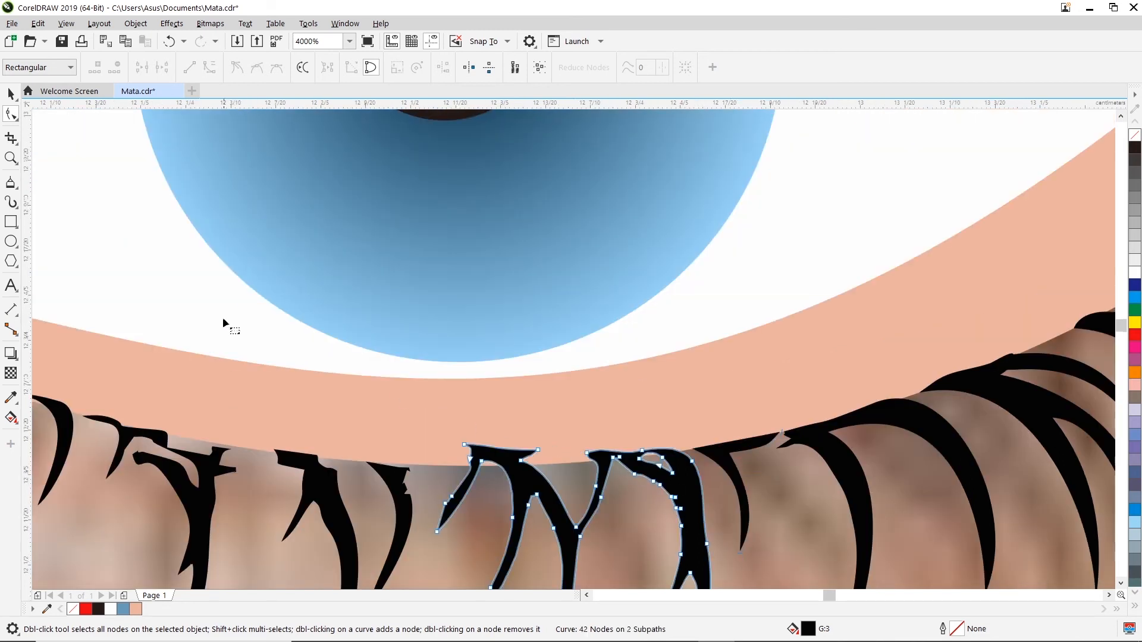
left_click(11, 95)
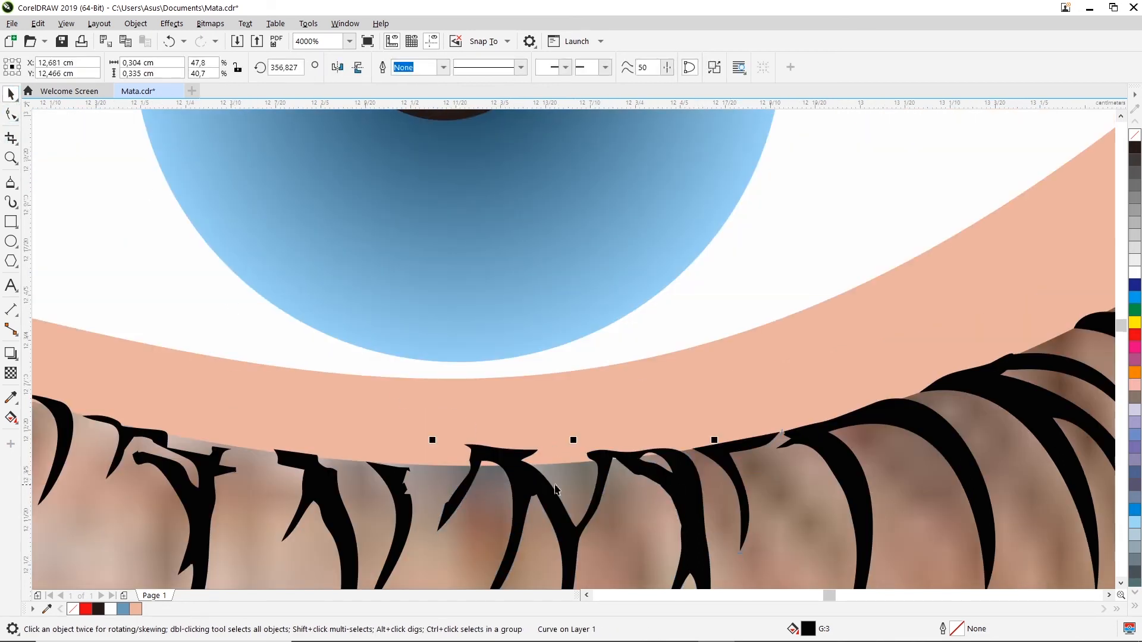
scroll(615, 476, "down", 3)
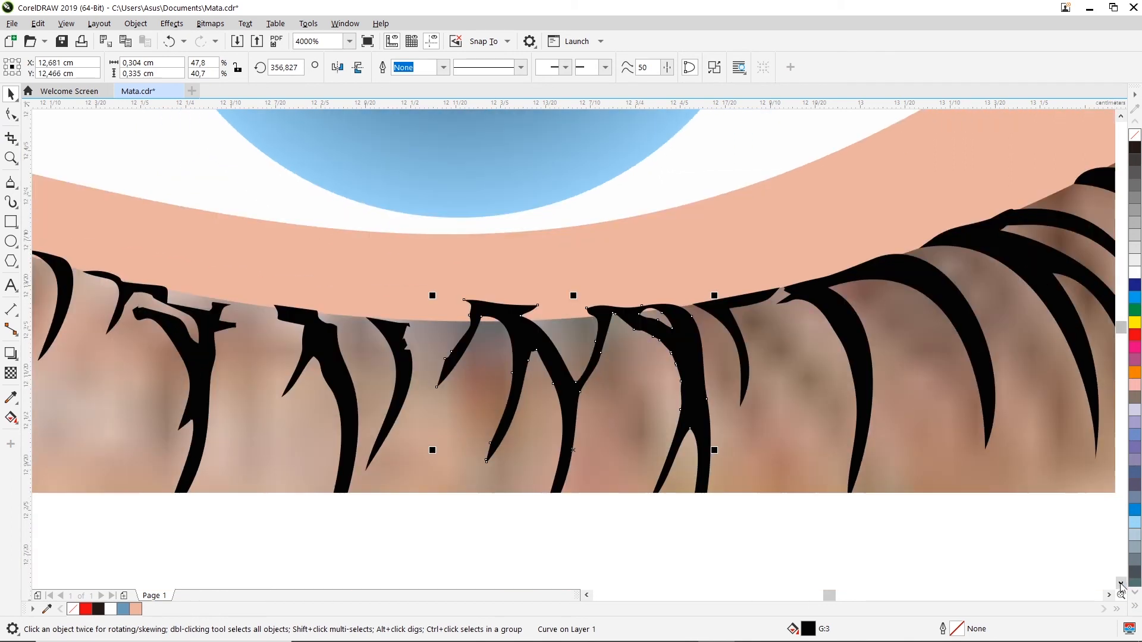
left_click(574, 450)
left_click_drag(432, 450, 427, 476)
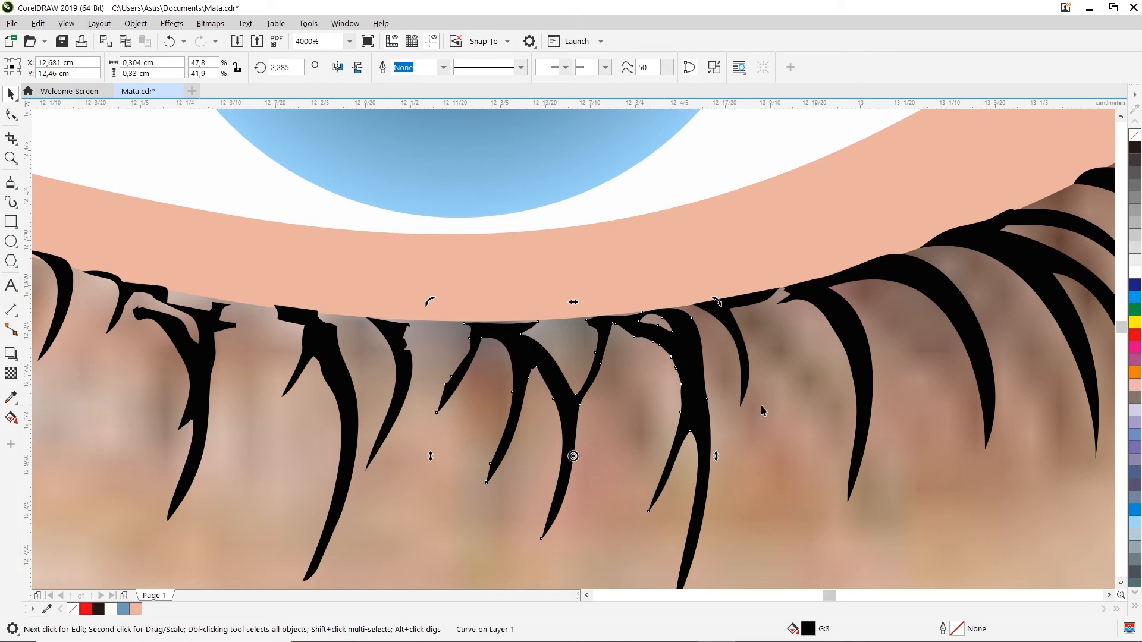
left_click_drag(690, 364, 668, 361)
scroll(551, 430, "down", 1)
left_click(497, 476)
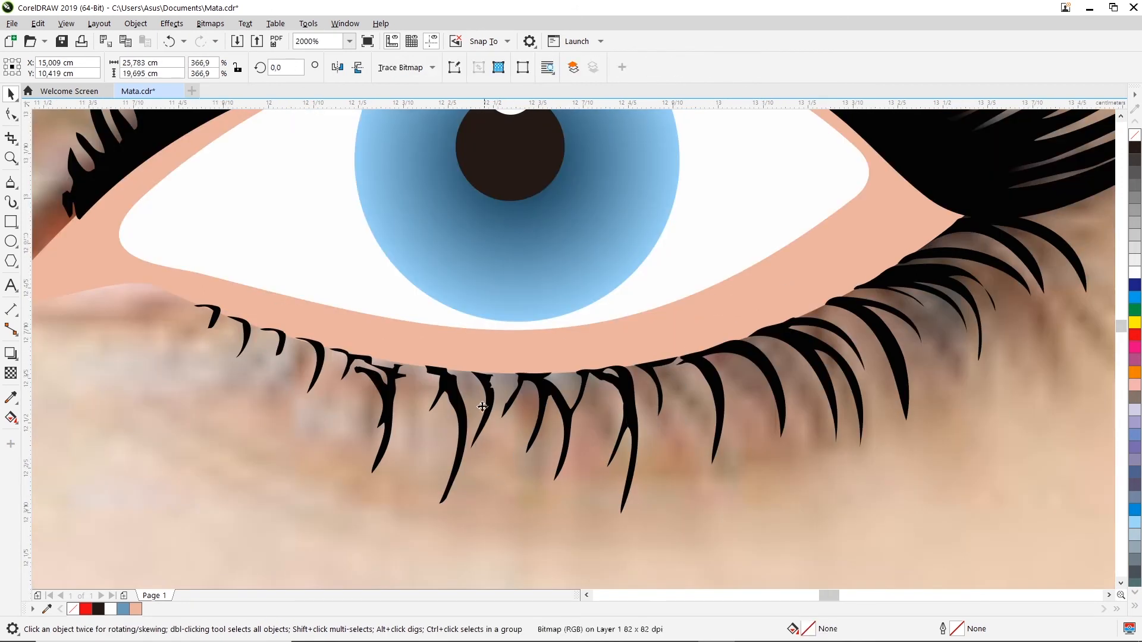
- Delete surplus nodes on the forked lash's short prong, inner edge and jagged root, and reshape the short prong's outer edge
scroll(492, 402, "up", 1)
left_click(12, 114)
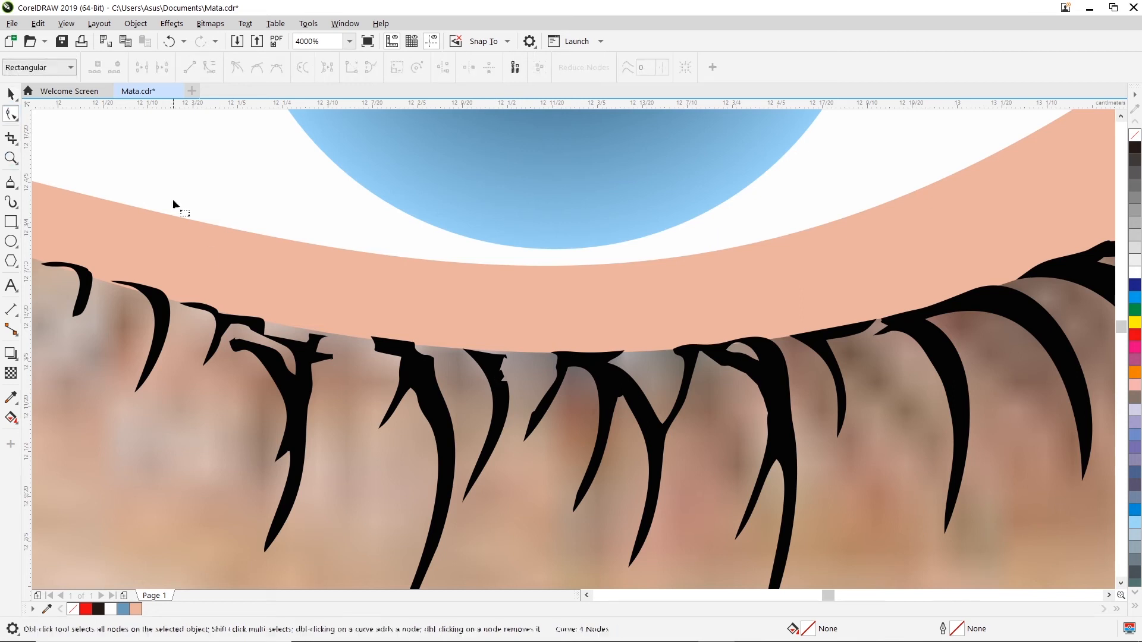
left_click(423, 375)
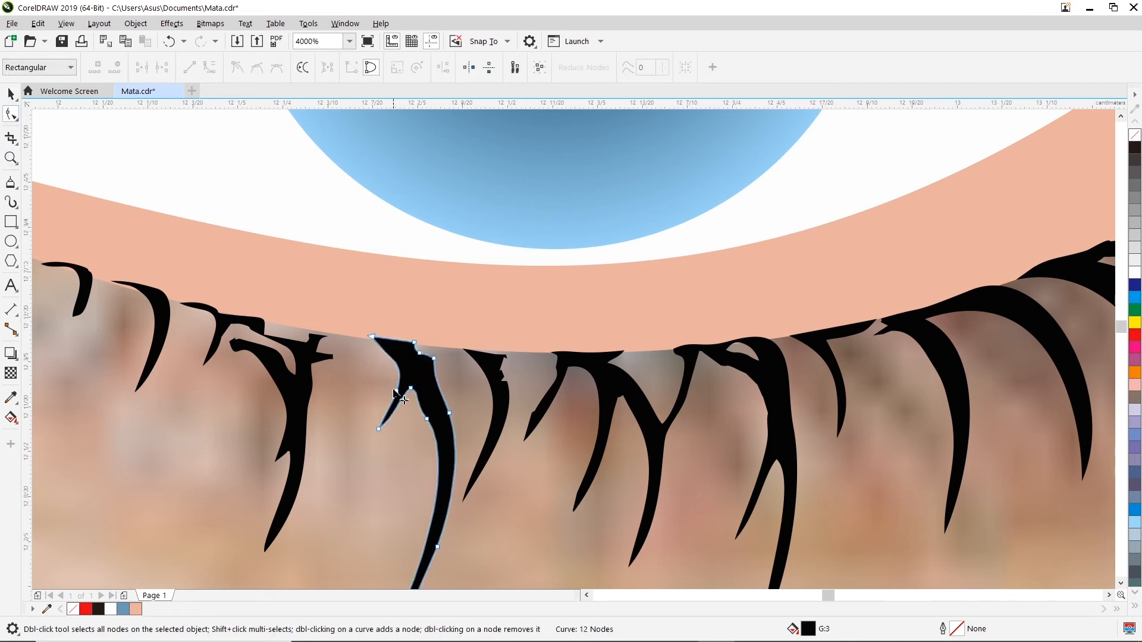
double_click(396, 393)
left_click(411, 389)
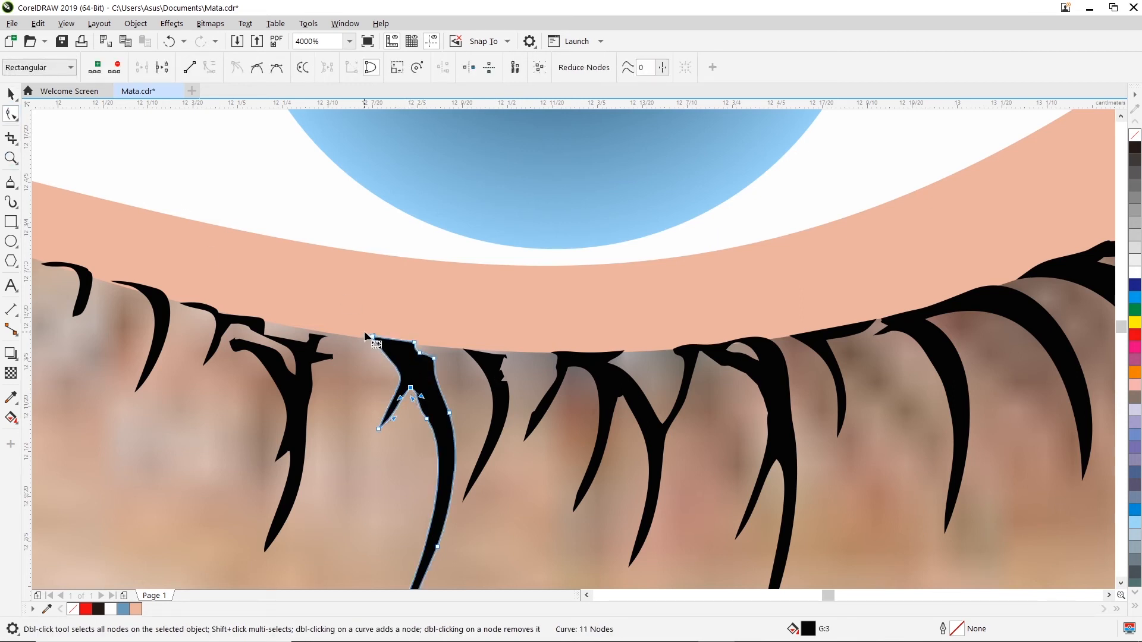
left_click_drag(408, 363, 425, 420)
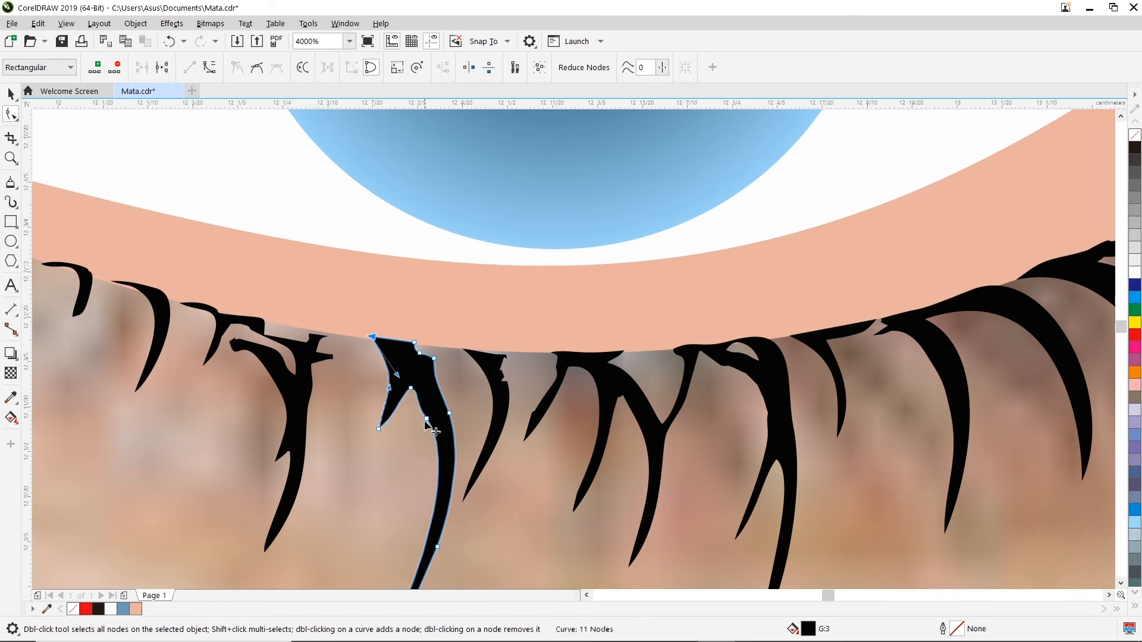
double_click(426, 417)
left_click(421, 353)
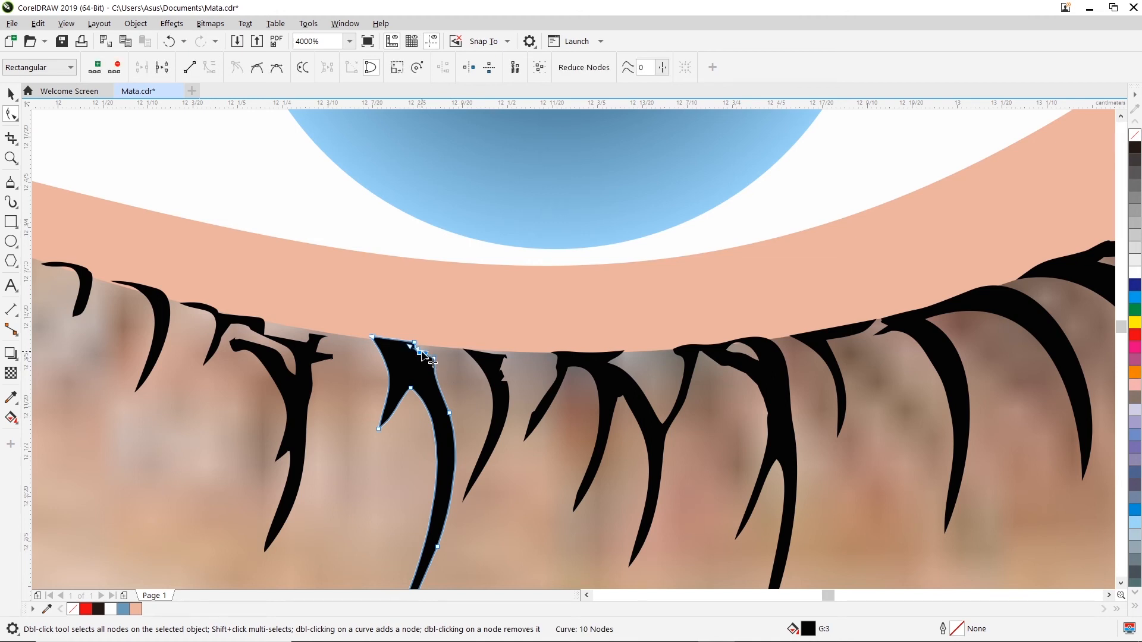
- Extend the forked lash's root corner to the rim and delete the surplus nodes along its root and long outer edge
left_click_drag(433, 357, 438, 347)
left_click(441, 355)
double_click(414, 343)
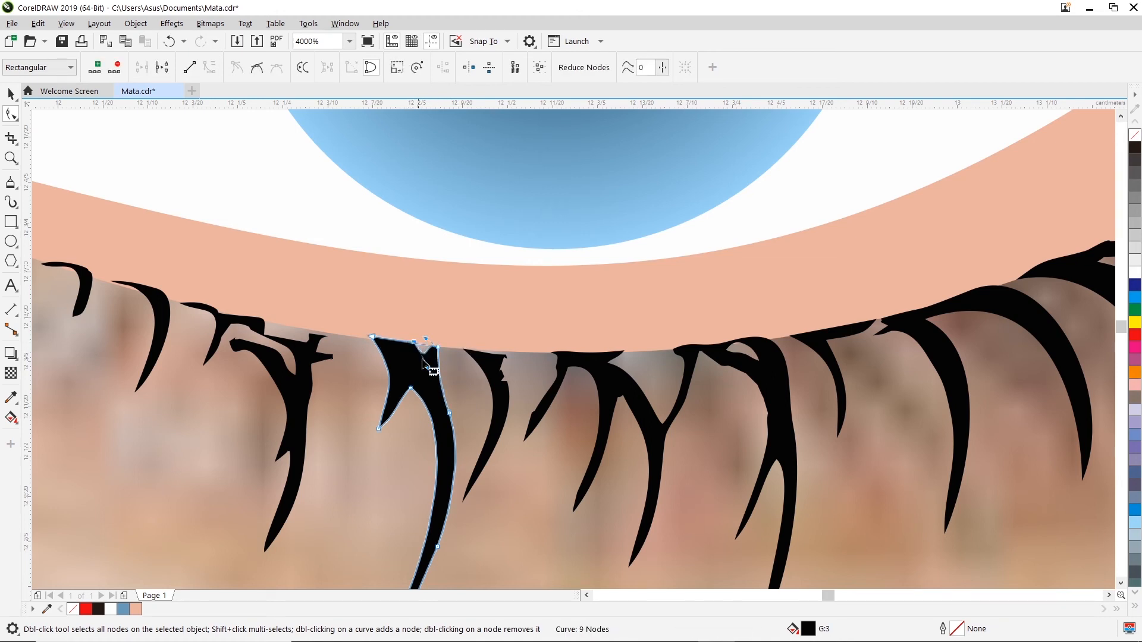
scroll(462, 375, "down", 2)
double_click(438, 486)
double_click(450, 461)
left_click(455, 394)
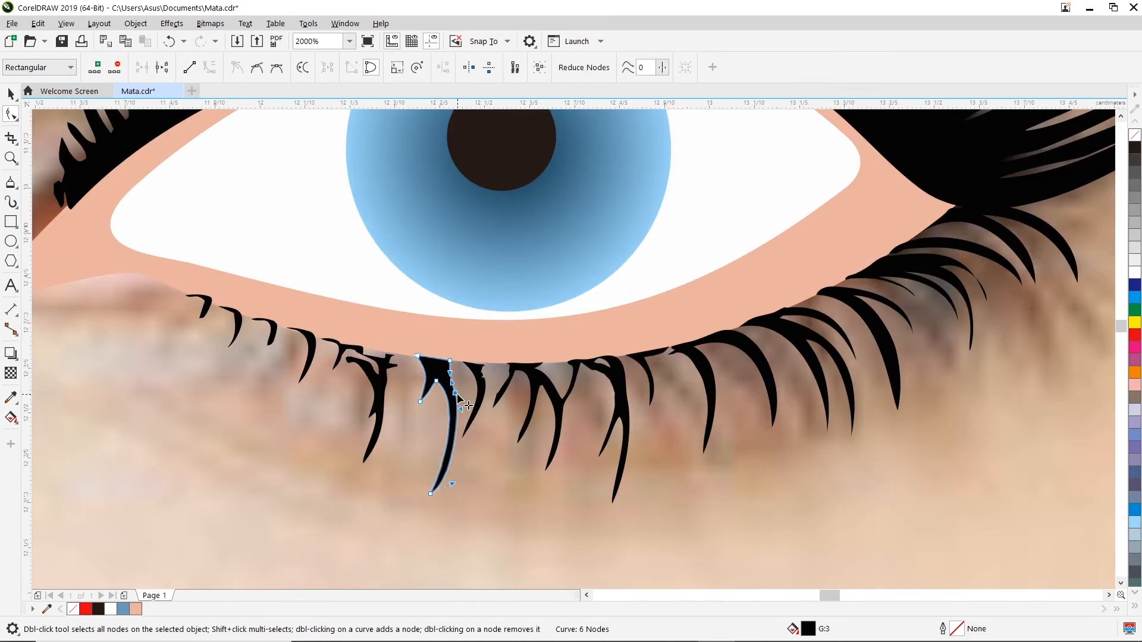
- Delete the jagged nodes on the neighbouring single lash's side and extend its root corner along the rim
left_click(482, 394)
scroll(488, 373, "up", 2)
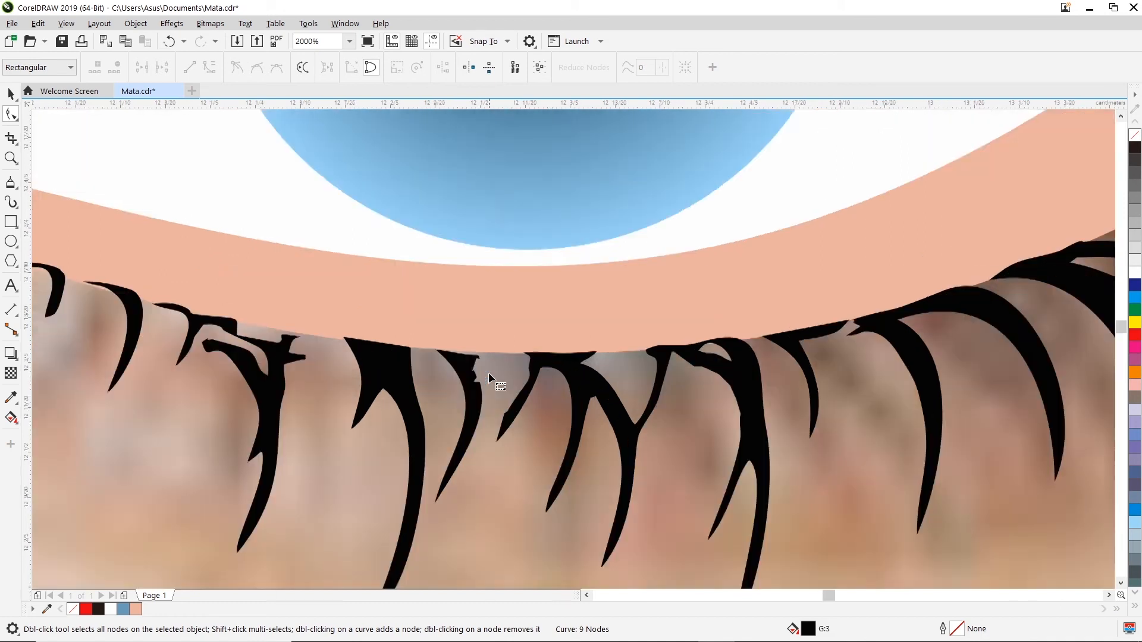
left_click_drag(465, 406, 458, 415)
key("Delete")
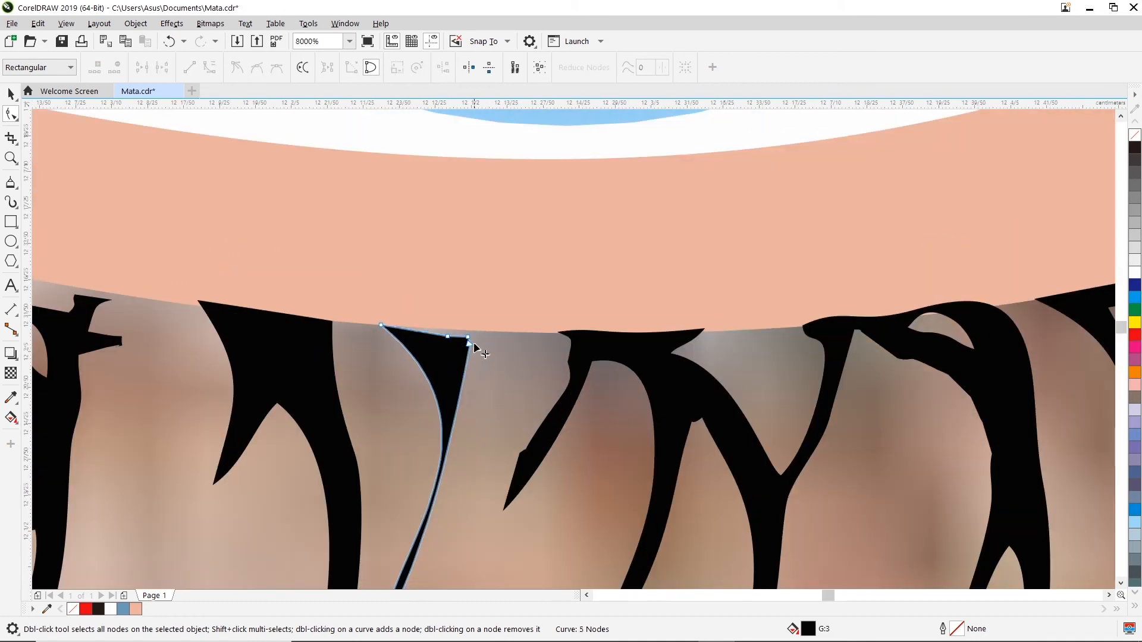
left_click_drag(467, 338, 483, 361)
double_click(448, 336)
- Delete the extra node below the single lash's root corner and reshape both sides into a smooth tapered curve
scroll(477, 359, "down", 1)
right_click(483, 362)
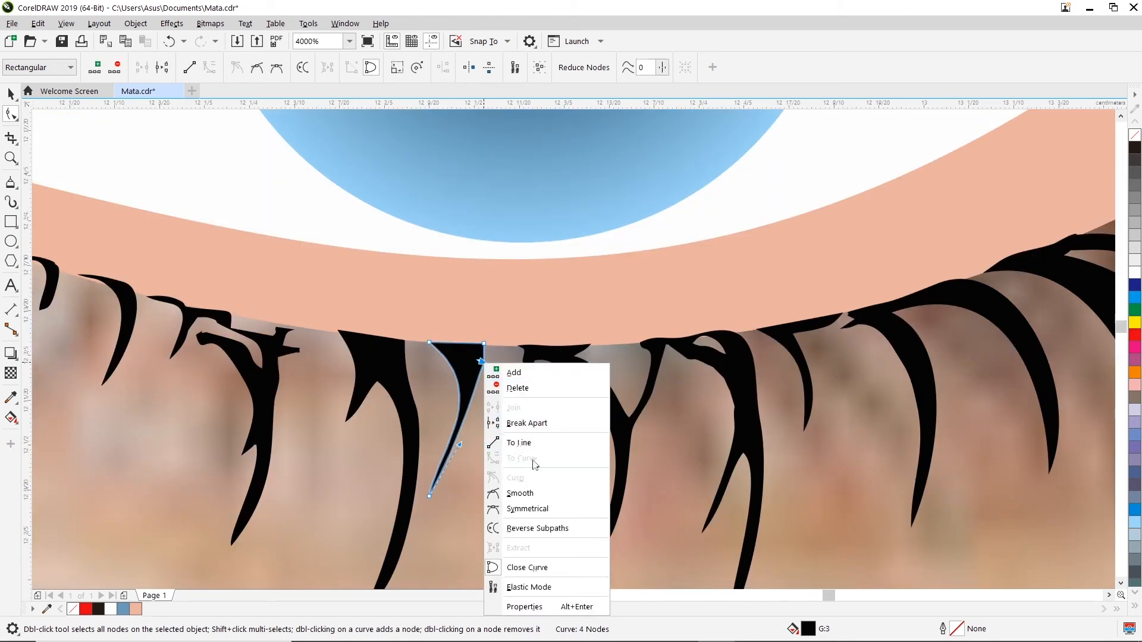
left_click(461, 427)
double_click(482, 361)
left_click(483, 345)
left_click(452, 466)
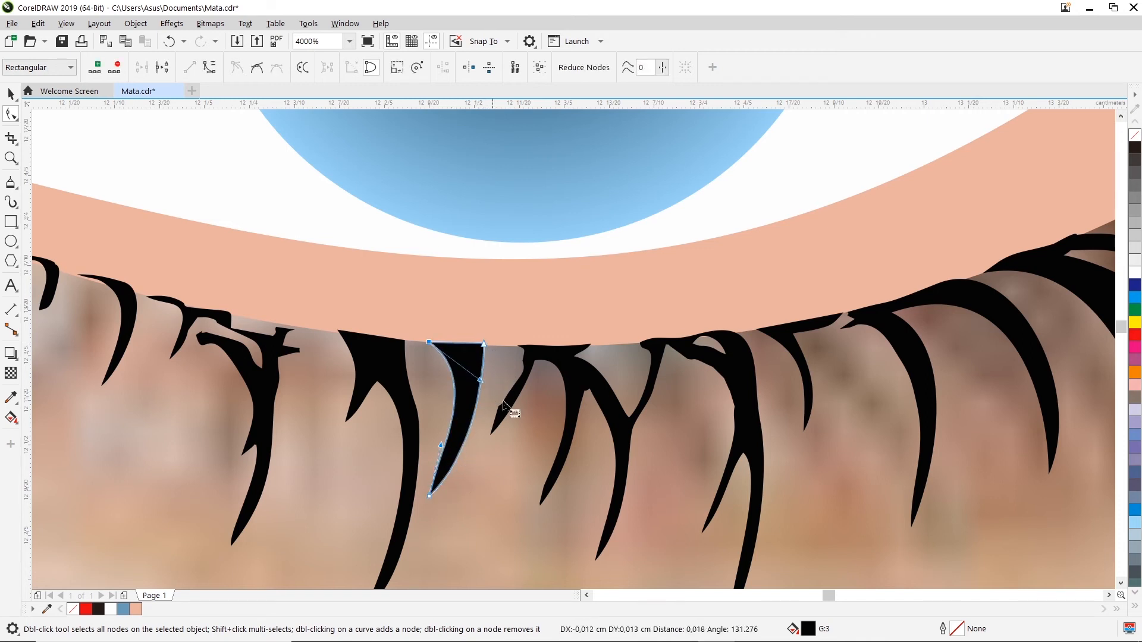
- Delete surplus nodes on the joined cluster's short end prong and pull the adjacent root edge outward across the gap
left_click(524, 372)
left_click_drag(521, 416, 521, 415)
key("Delete")
left_click_drag(523, 361, 627, 353)
left_click(603, 373)
left_click(578, 364)
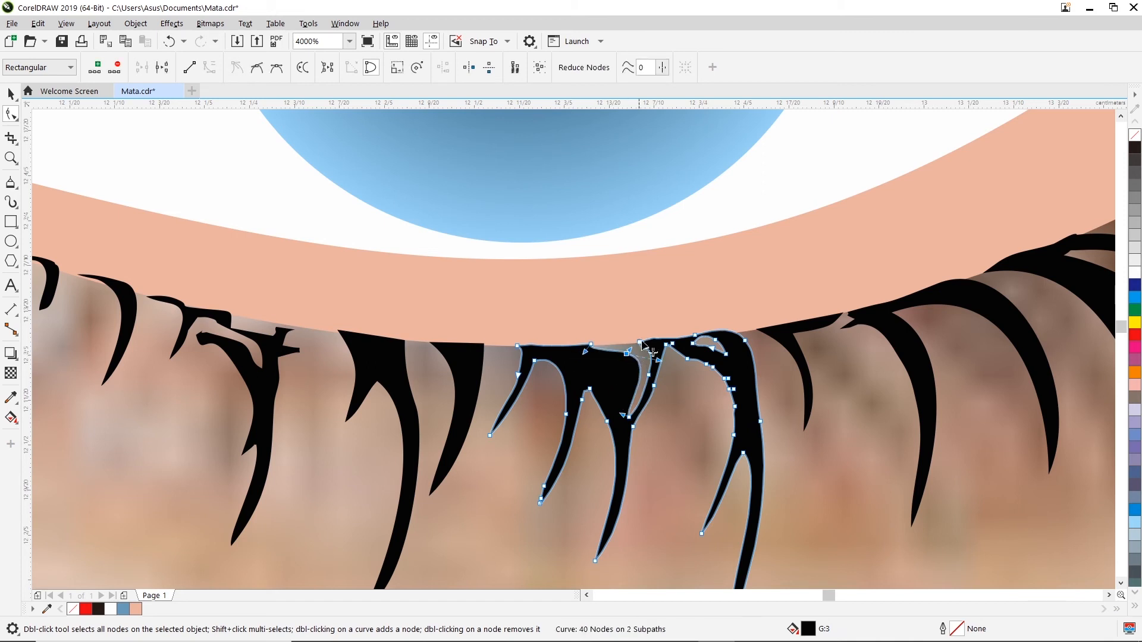
- Delete the nodes outlining the V-shaped gap at the middle of the joined cluster's root
double_click(629, 416)
left_click_drag(659, 338, 621, 421)
key("Delete")
double_click(590, 345)
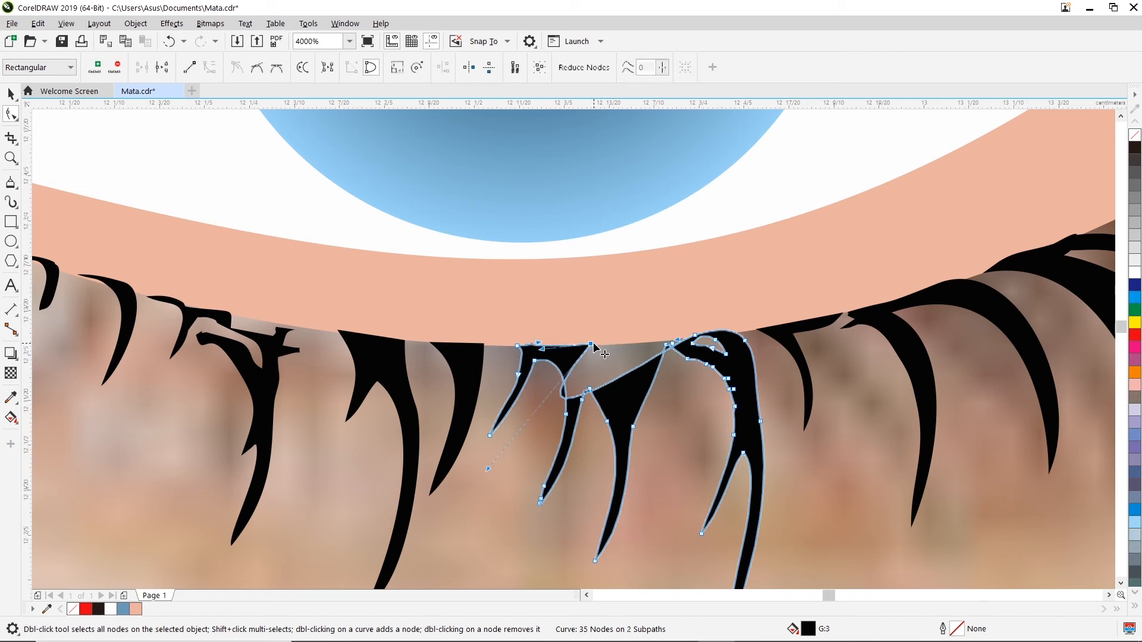
- Lower the notch beside the cluster's outer lash, delete the remaining root and hole nodes, and fit the upper edge to the rim
left_click_drag(666, 345, 680, 363)
left_click(731, 357)
left_click_drag(739, 312, 667, 357)
key("Delete")
left_click_drag(745, 341, 750, 331)
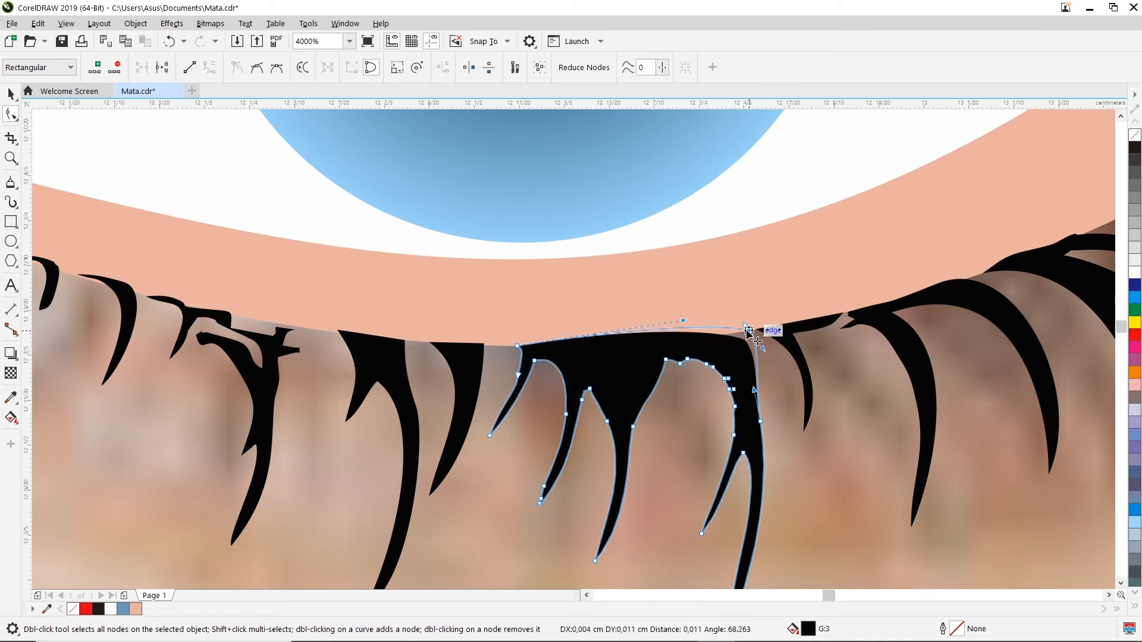
left_click_drag(679, 332, 621, 349)
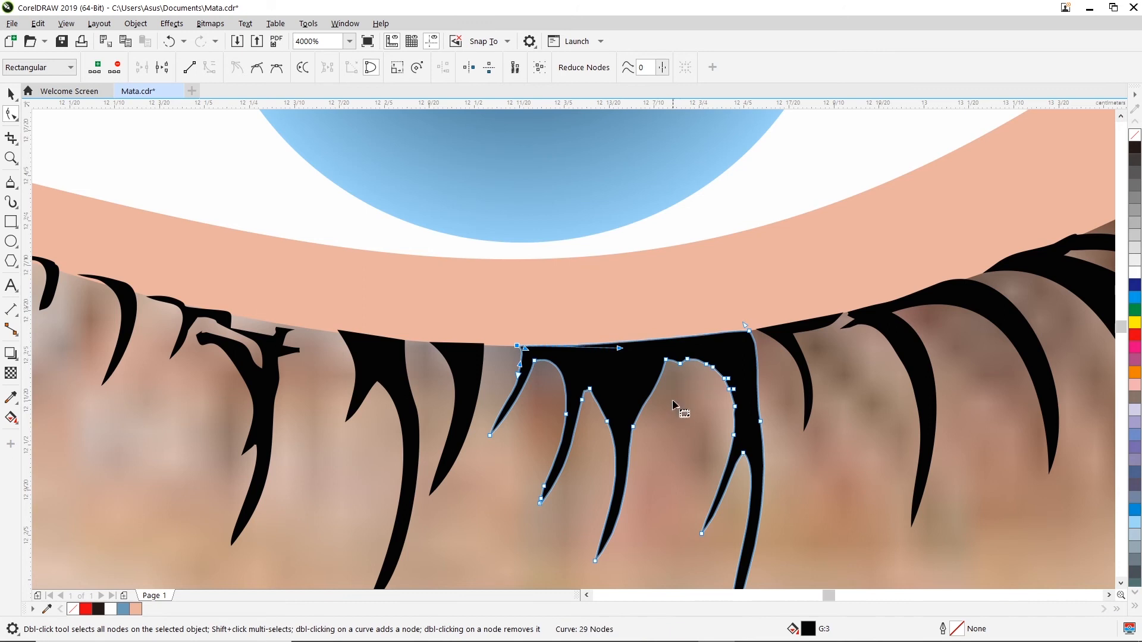
- Delete the surplus underside and outer-edge nodes of the cluster's outer lash and remove its short side prong
left_click_drag(675, 406, 739, 369)
key("Delete")
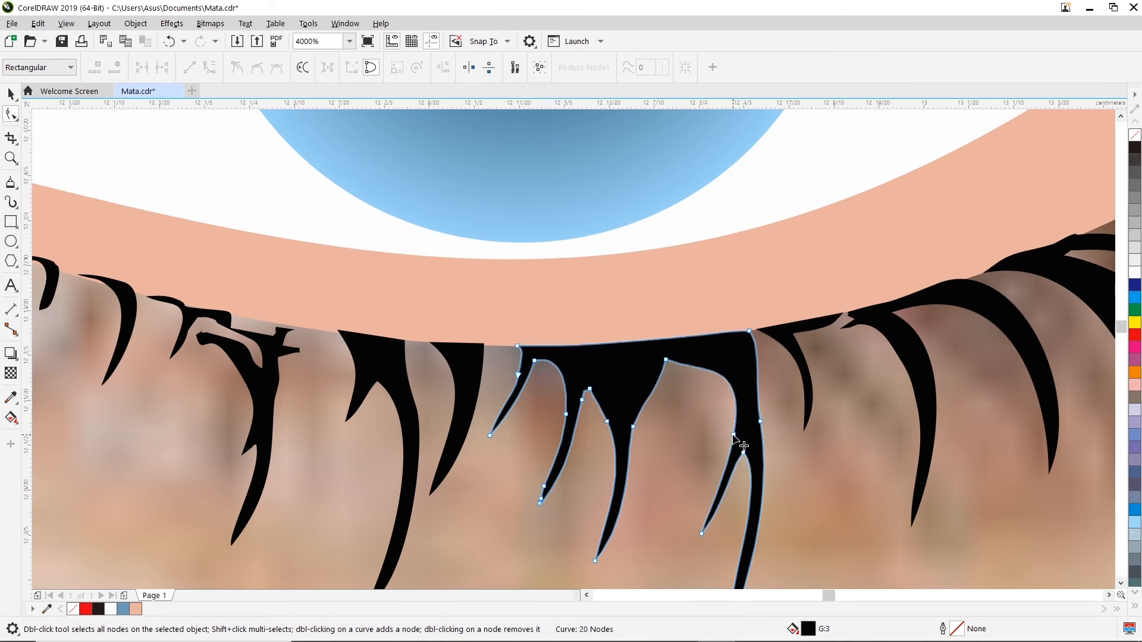
double_click(733, 435)
double_click(702, 533)
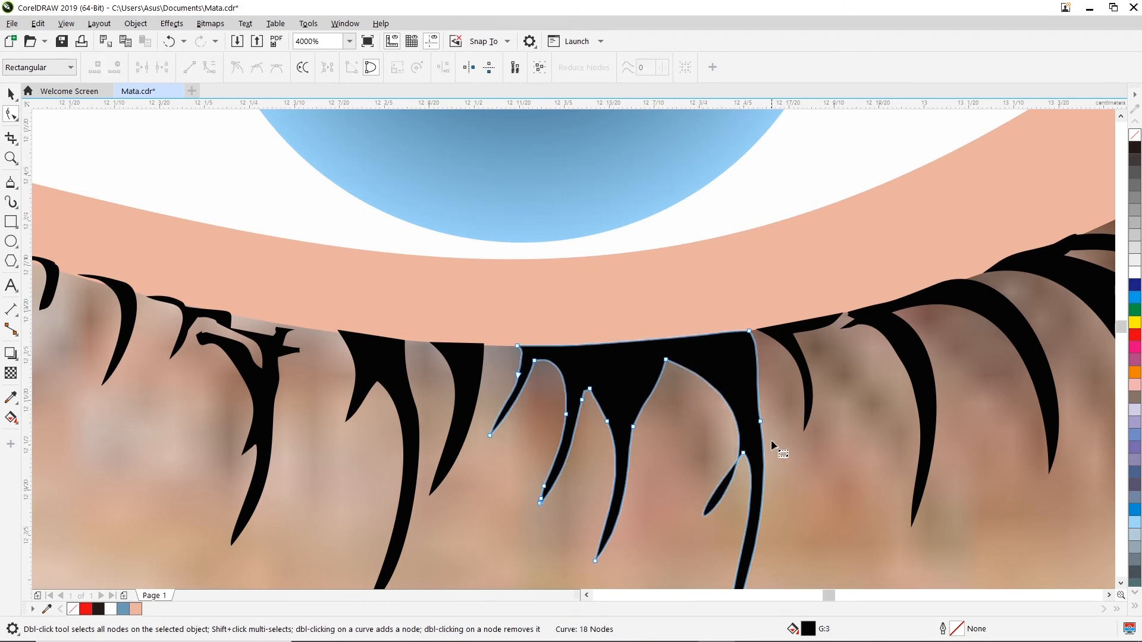
double_click(744, 454)
double_click(760, 422)
- Shorten the cluster's outer lash, curve its inner edge into a taper, and move the adjoining notch closer to the rim
scroll(765, 452, "down", 2)
left_click_drag(755, 495, 764, 477)
scroll(766, 483, "up", 1)
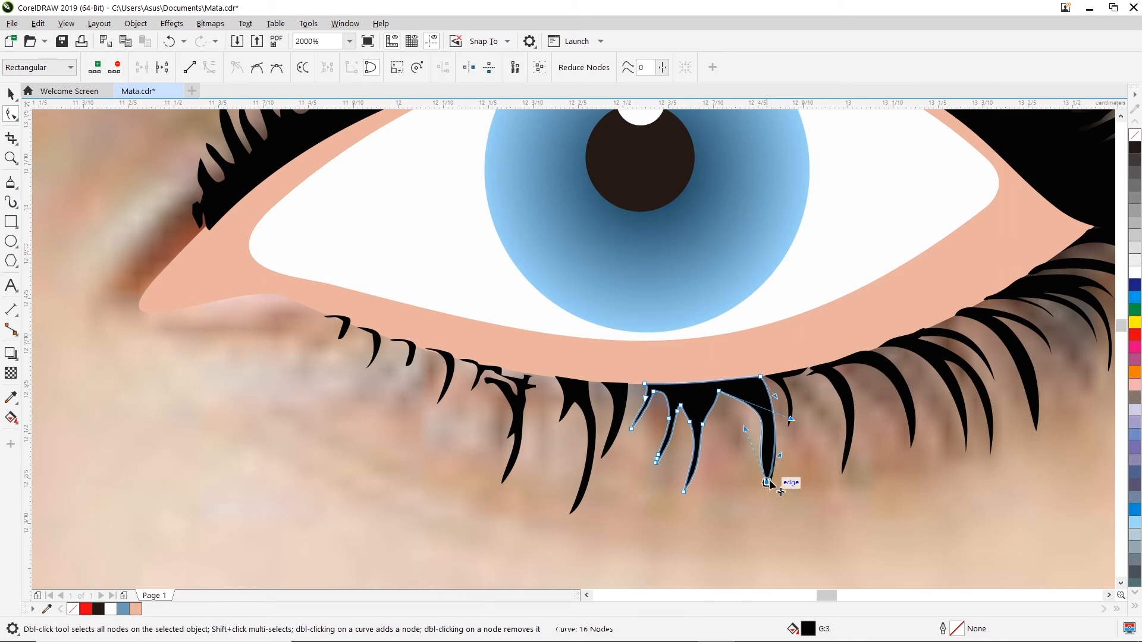
mouse_move(791, 418)
left_mouse_down()
mouse_move(800, 417)
mouse_move(787, 407)
mouse_move(767, 425)
mouse_move(778, 414)
left_mouse_up()
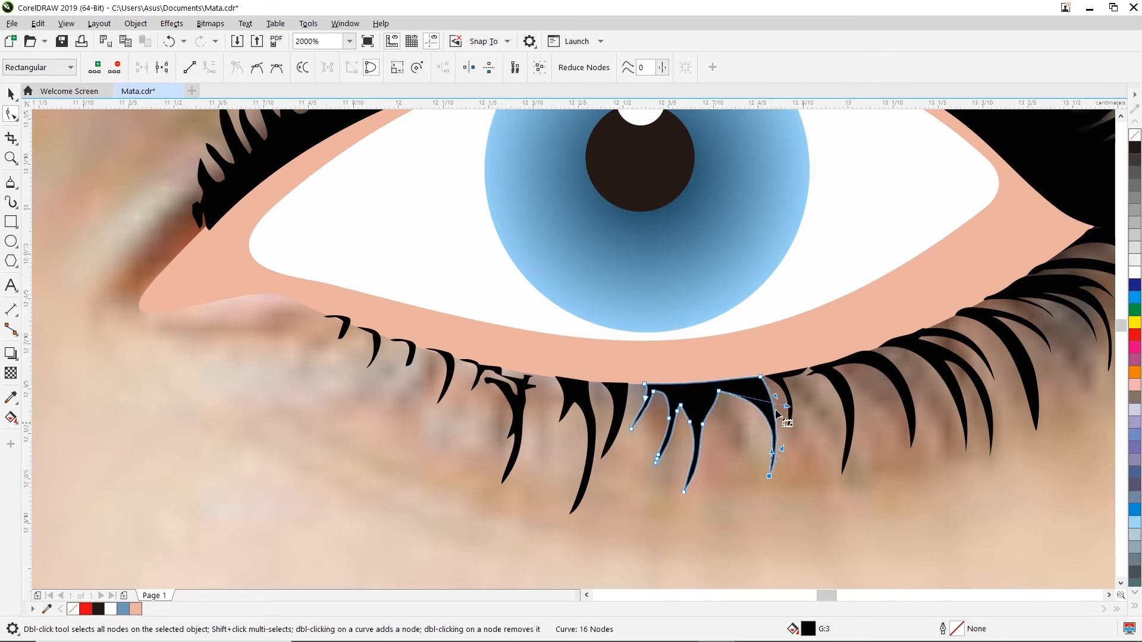
left_click_drag(719, 391, 732, 385)
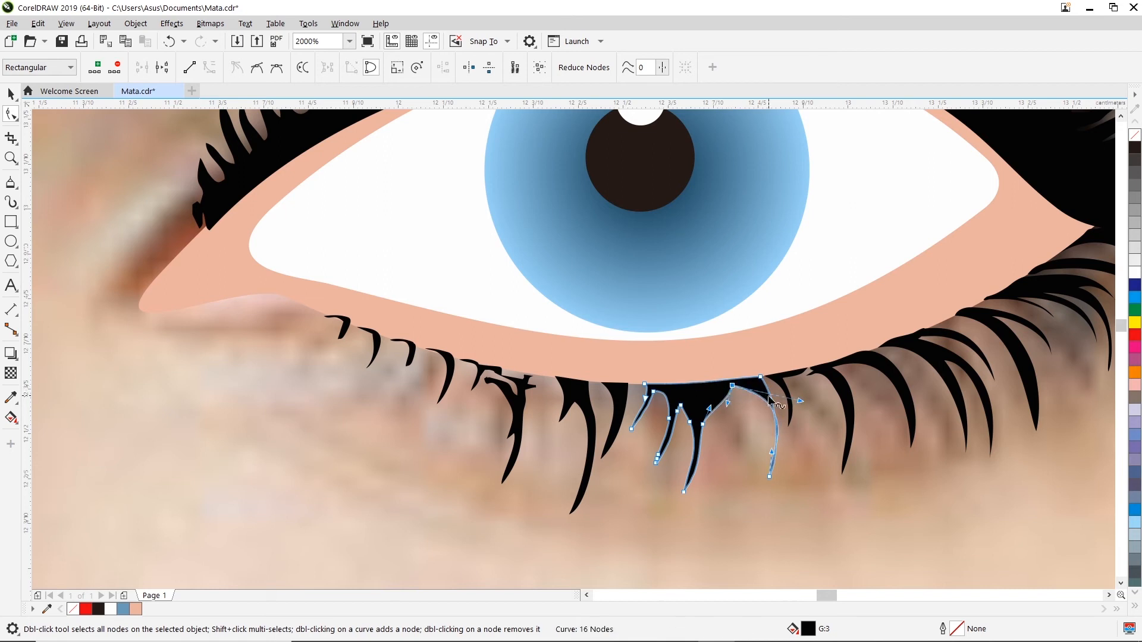
left_click_drag(801, 405, 772, 395)
left_click_drag(769, 477, 770, 467)
left_click(811, 434)
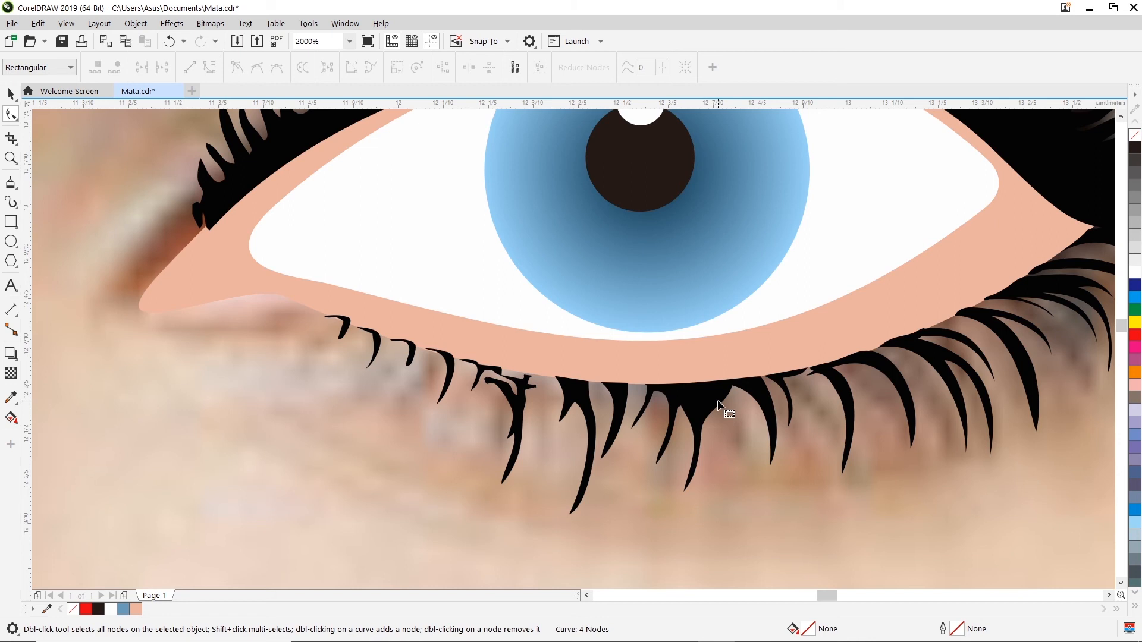
- Delete the surplus edge nodes of the cluster's middle prong, then move its tip and inner notch outward to form a slender curve
left_click_drag(703, 424, 715, 399)
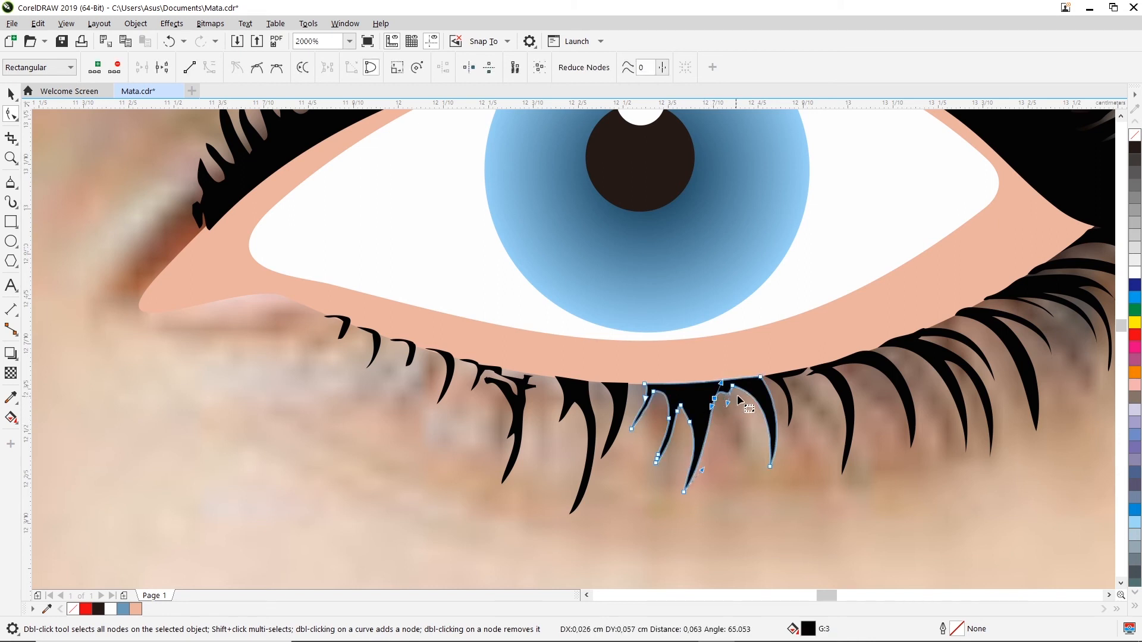
key("Delete")
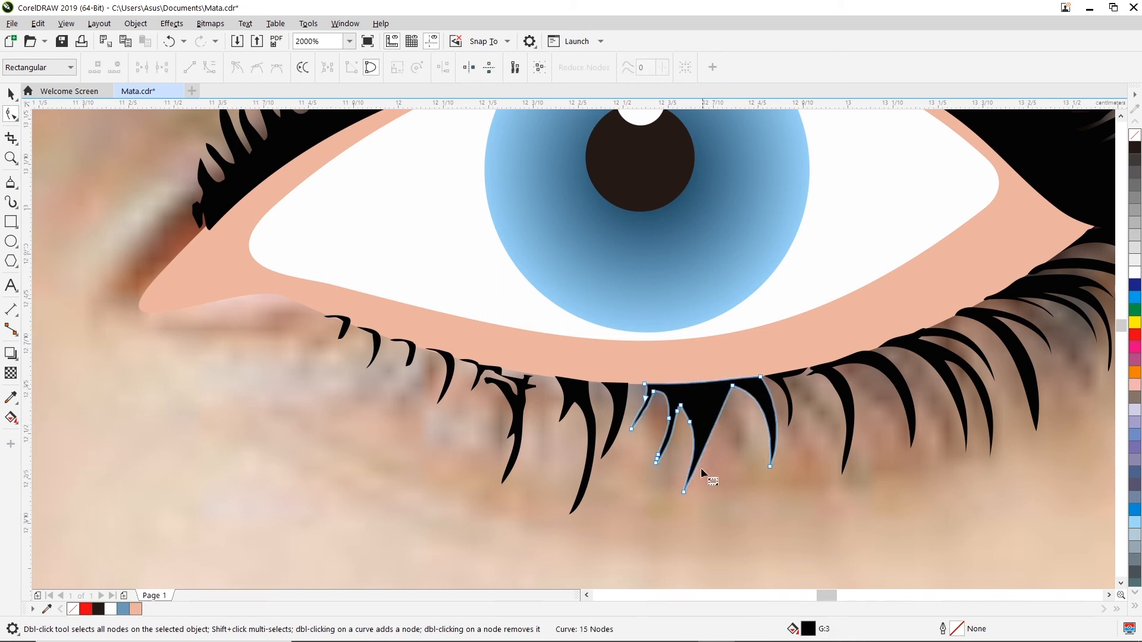
left_click_drag(682, 492, 726, 461)
left_click_drag(693, 425, 717, 399)
left_click_drag(725, 462, 690, 411)
- Delete the surplus edge nodes of the cluster's third prong from the outside, then shift its tip and inner notch toward the outer corner
left_click(657, 458)
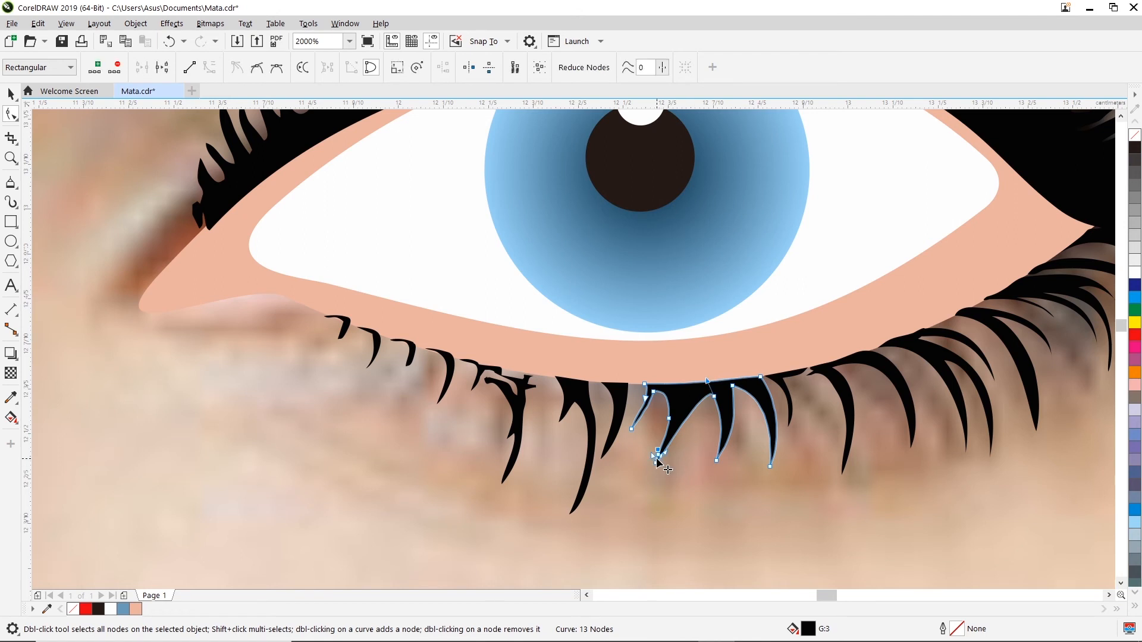
left_click_drag(657, 459, 689, 458)
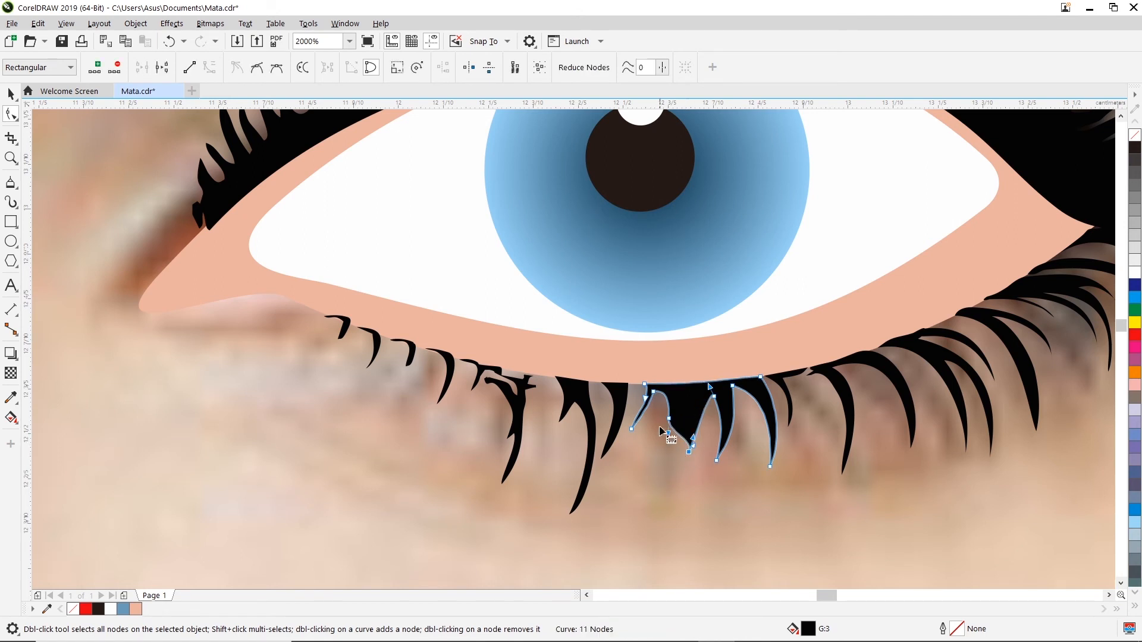
left_click_drag(670, 419, 699, 399)
left_click(662, 424)
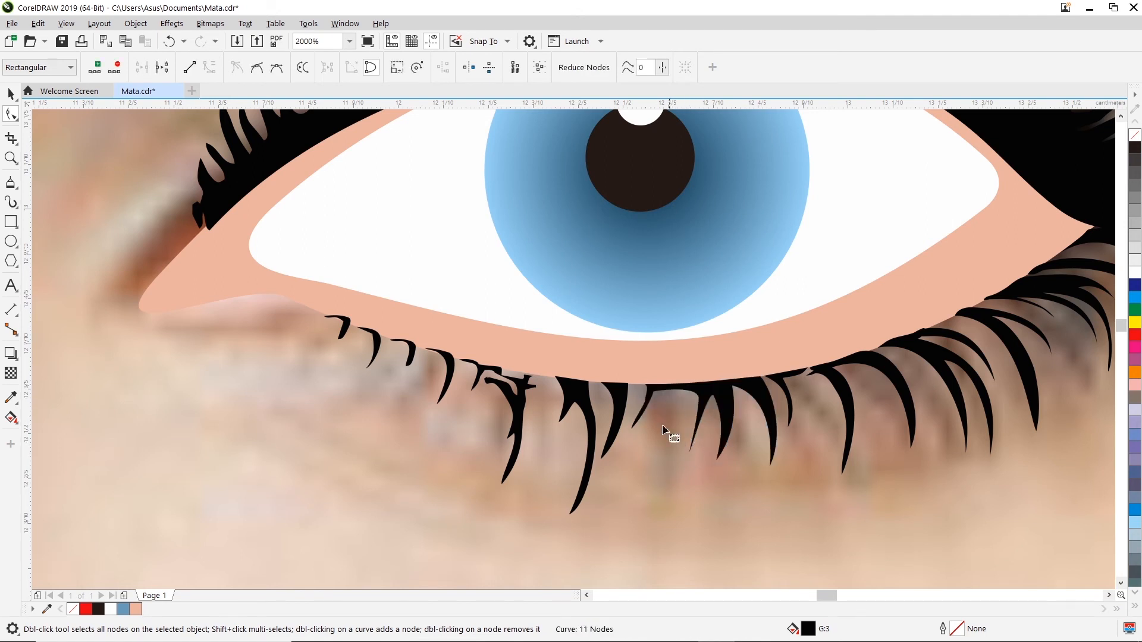
left_click(693, 447)
mouse_move(703, 380)
left_mouse_down()
mouse_move(687, 379)
mouse_move(697, 377)
left_mouse_up()
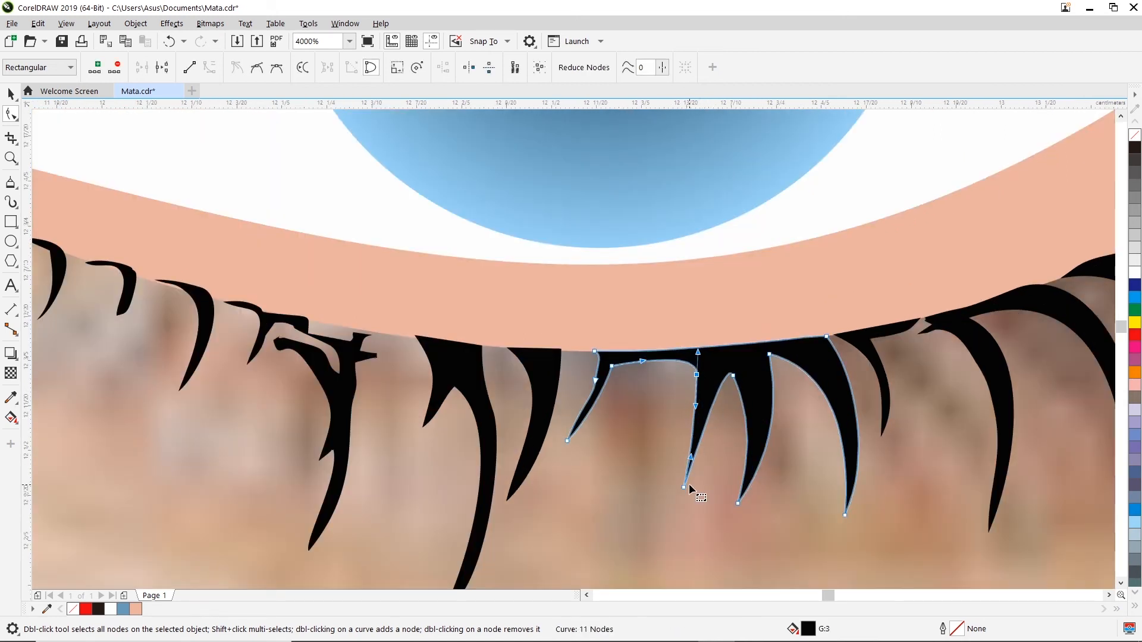
- Bow the third prong's outer edge outward so that it tapers smoothly from the notch to the tip
left_click(684, 487)
left_click_drag(690, 458, 731, 438)
left_click(733, 375)
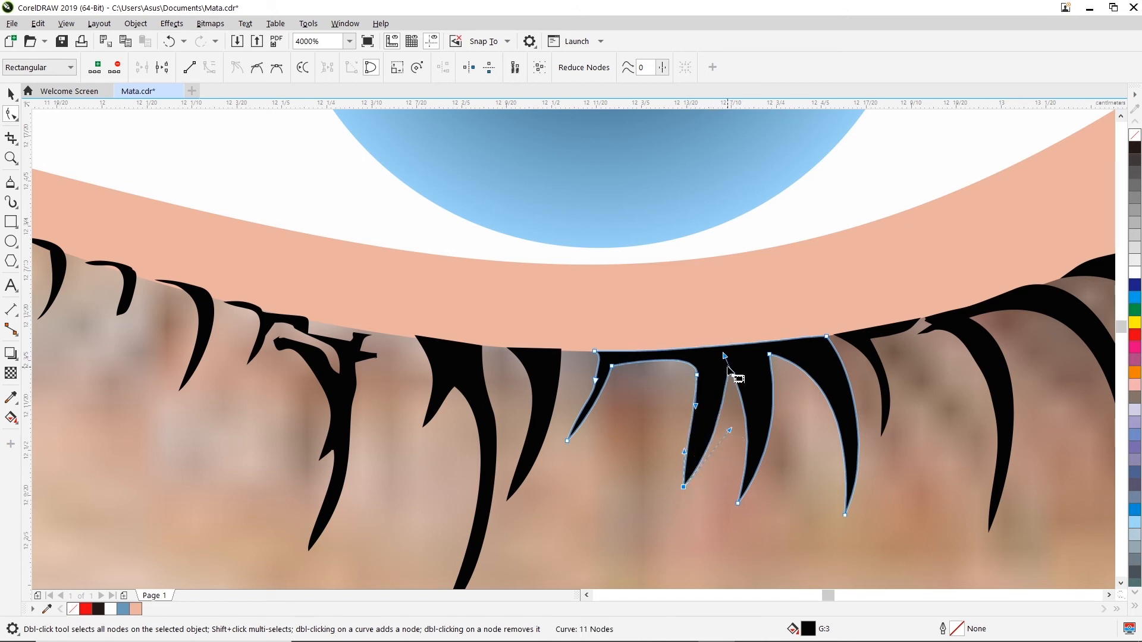
left_click_drag(725, 360, 730, 386)
- Move the cluster's innermost prong tip and notch outward and delete its surplus edge node to form a short curved lash
left_click_drag(567, 441, 588, 450)
mouse_move(611, 366)
left_mouse_down()
mouse_move(645, 368)
mouse_move(600, 380)
mouse_move(610, 382)
left_mouse_up()
key("Delete")
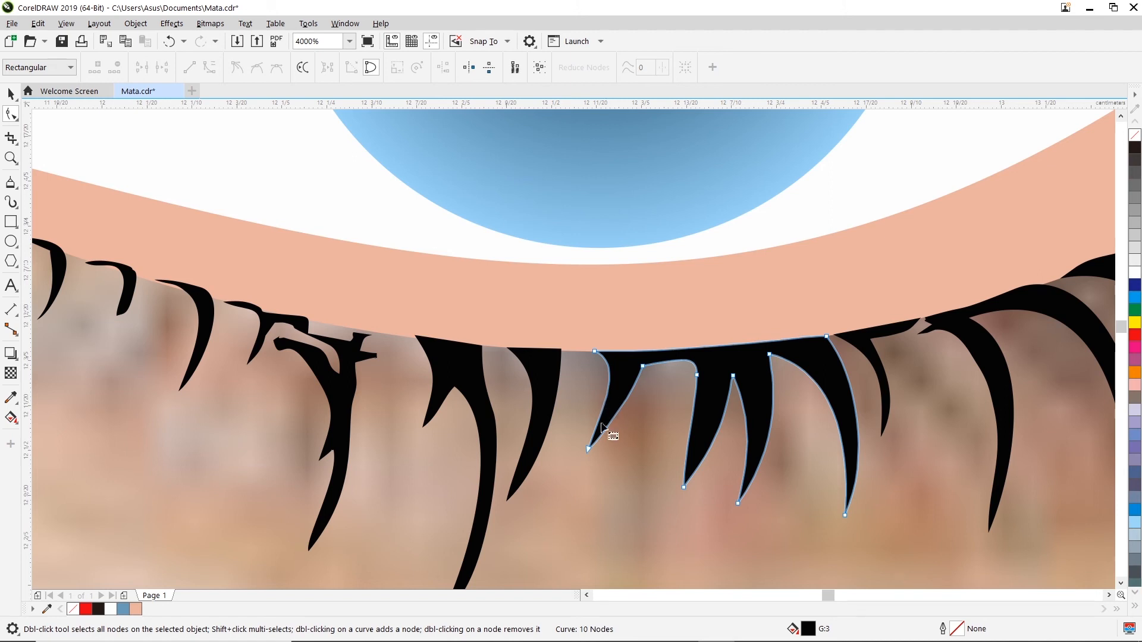
left_click_drag(589, 450, 604, 456)
left_click_drag(638, 388, 653, 390)
left_click(661, 399)
scroll(661, 399, "down", 1)
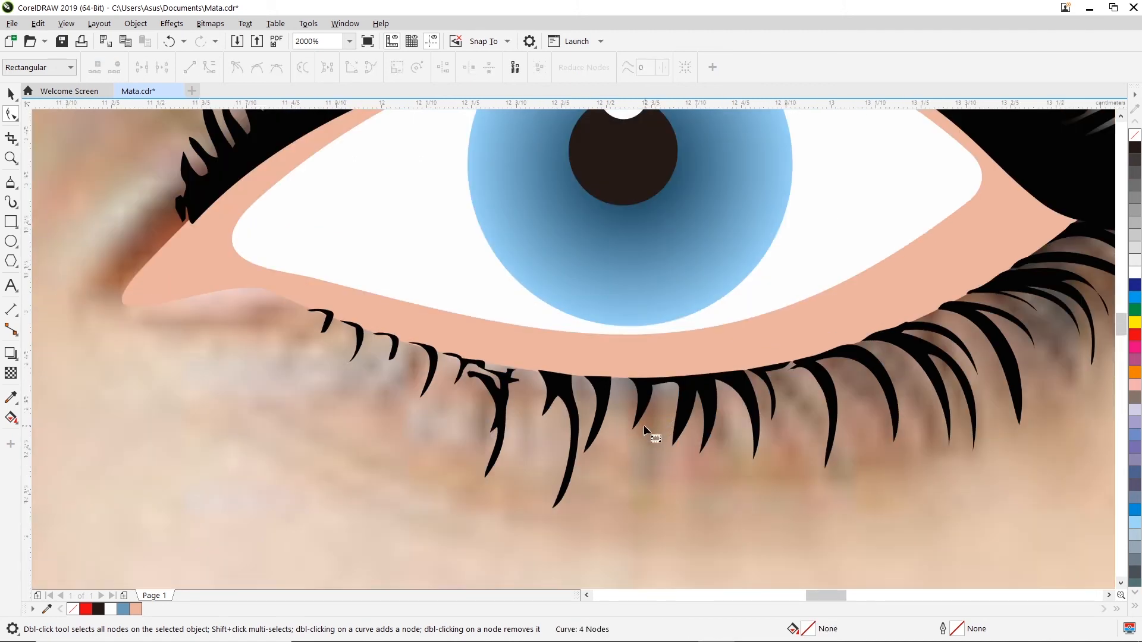
- Move the branched lash's upper root nodes onto the rim line and delete the surplus nodes forming the bump and gap between them
scroll(630, 437, "down", 2)
scroll(579, 429, "up", 2)
left_click(646, 379)
scroll(642, 378, "up", 2)
left_click_drag(576, 338, 624, 326)
left_click(704, 342)
left_click_drag(705, 342, 670, 330)
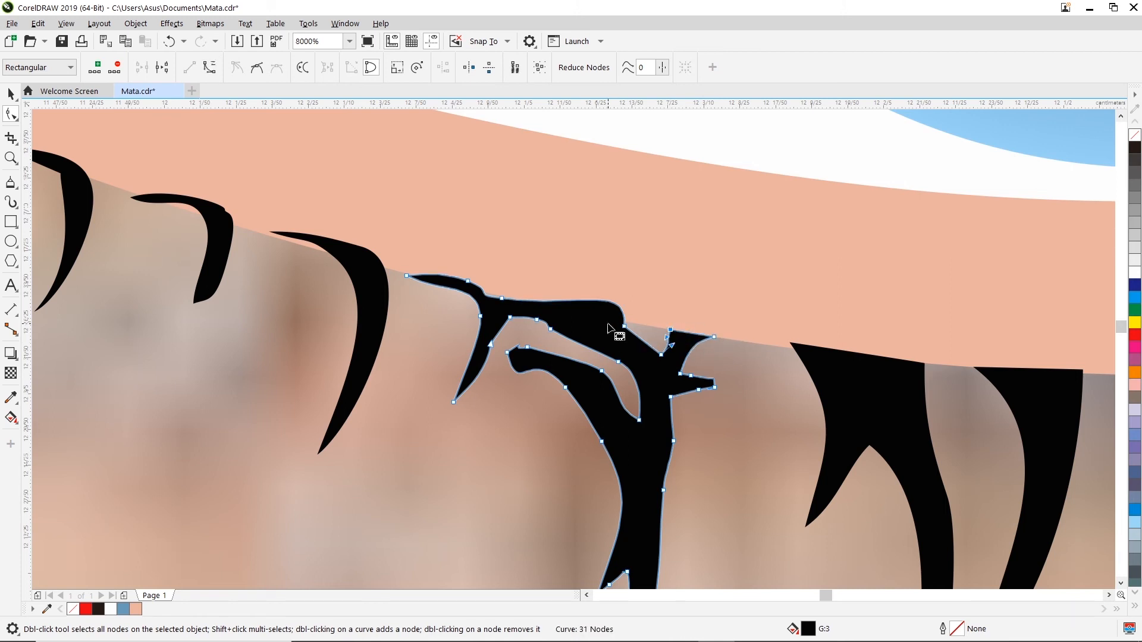
double_click(661, 354)
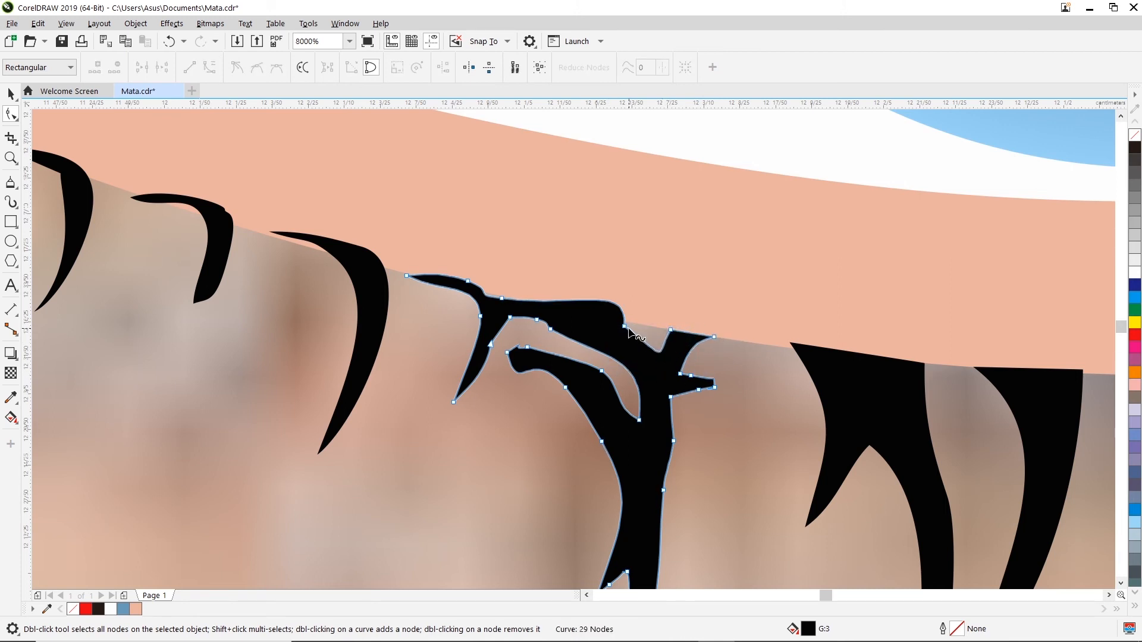
left_click_drag(595, 286, 688, 362)
key("Delete")
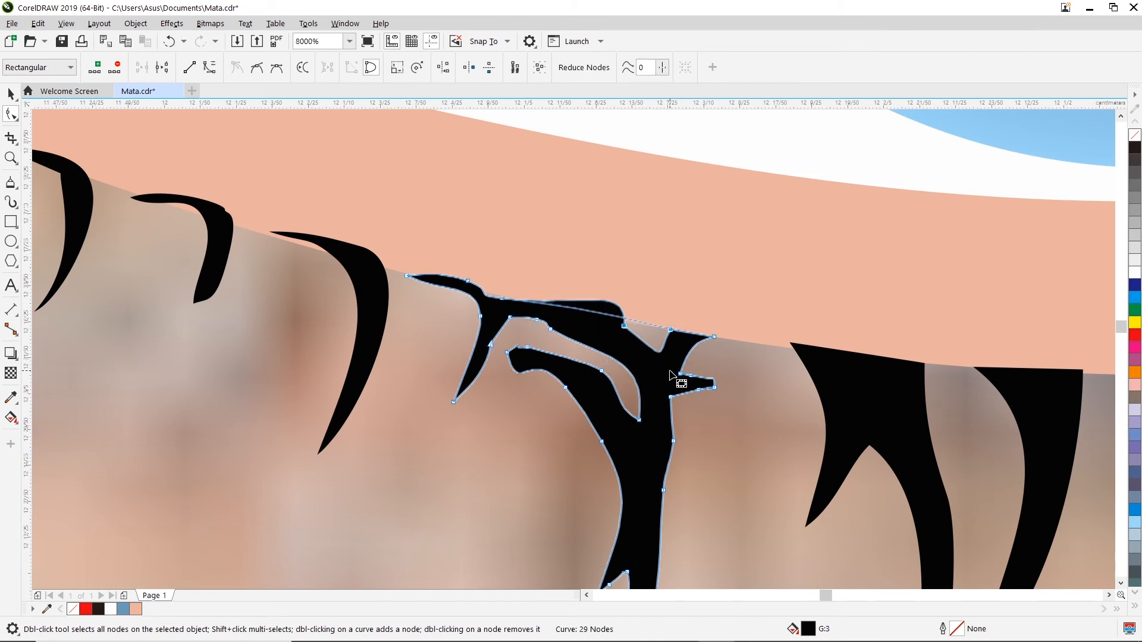
- Reposition the node above the branched lash's small prong and adjust its curve handle so the upper edge follows the rim
left_click_drag(502, 299, 481, 291)
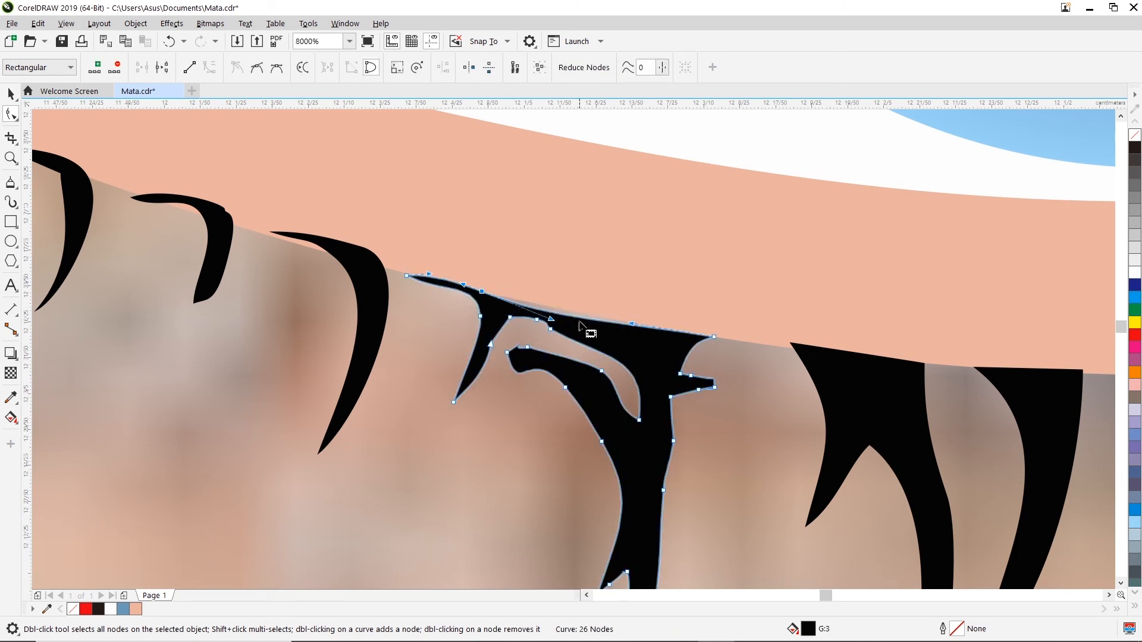
left_click_drag(550, 319, 559, 314)
left_click(505, 402)
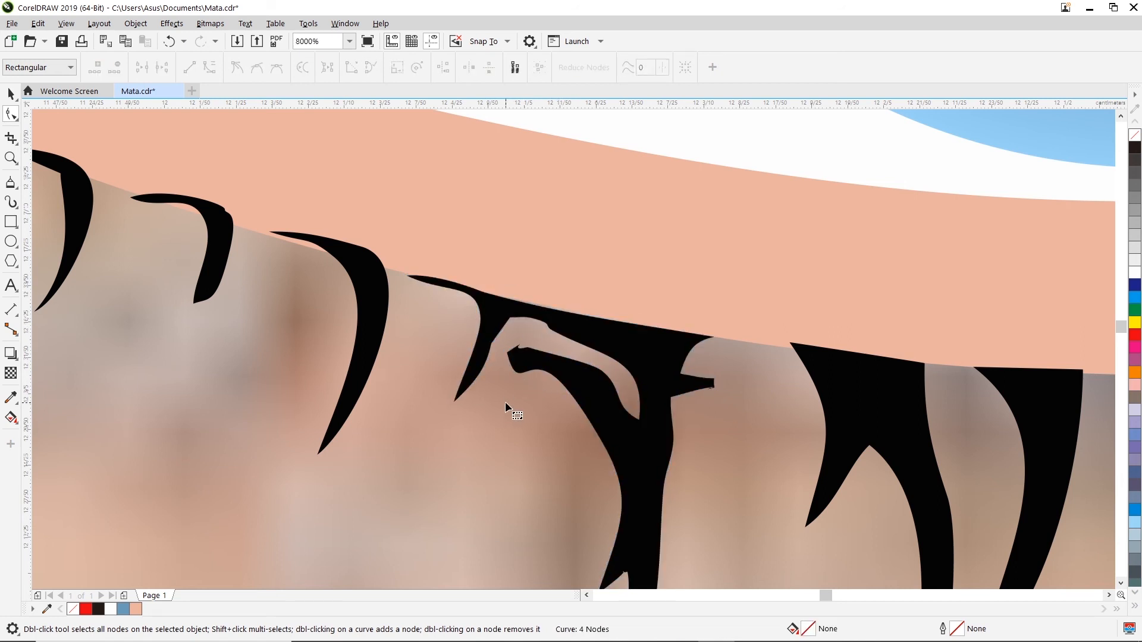
- Delete the nodes of the branched lash's hooked side branch and of the small spur lower on its inner edge
left_click(513, 361)
left_click_drag(505, 344, 601, 415)
key("Delete")
left_click_drag(569, 506, 651, 409)
key("Delete")
scroll(633, 421, "down", 1)
left_click_drag(610, 510, 639, 480)
key("Delete")
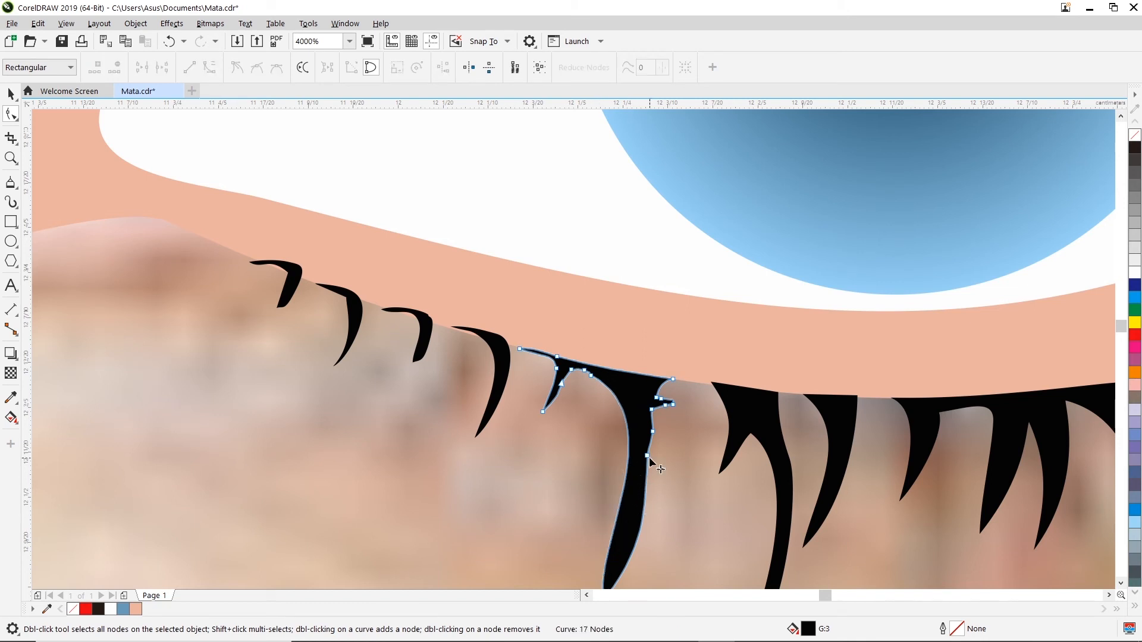
- Delete the spur and surplus nodes along the branched lash's outer edge, then shorten the lash by raising its tip
left_click_drag(684, 396, 637, 466)
key("Delete")
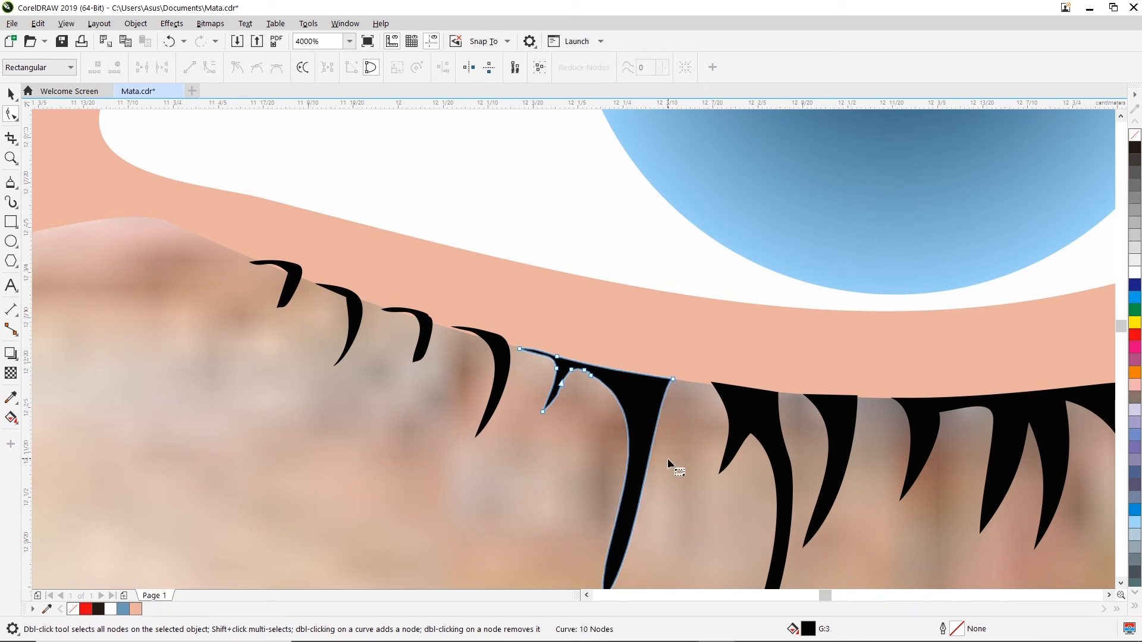
scroll(669, 464, "down", 1)
left_click_drag(638, 535, 659, 510)
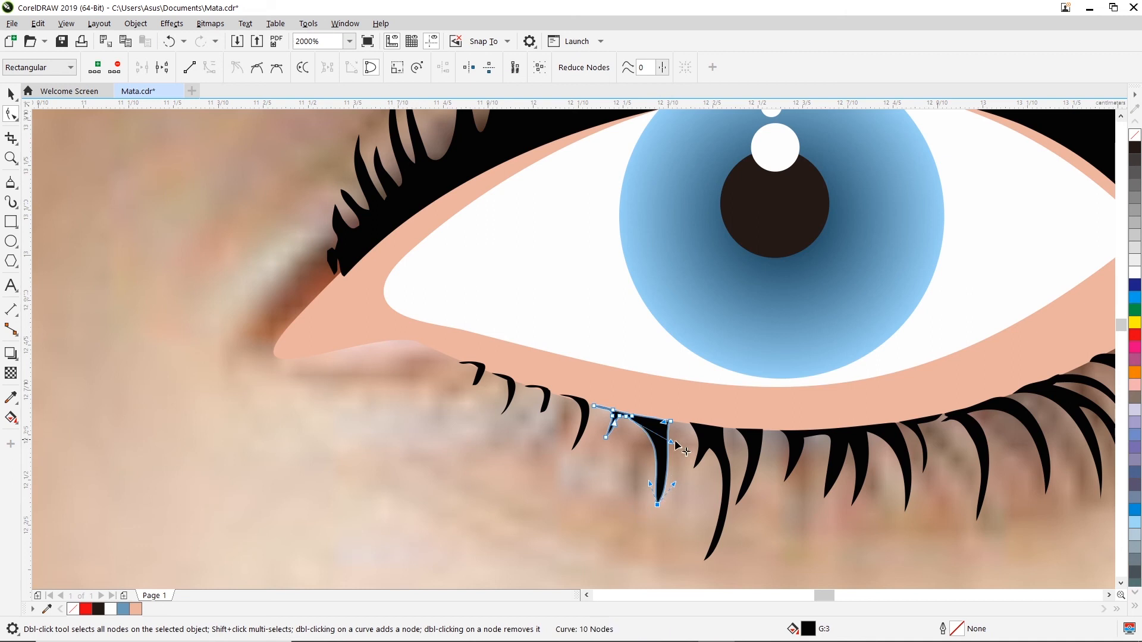
- Delete the surplus nodes beside the small prong's notch, then shift the notch and the prong's tip outward
left_click(613, 435)
scroll(614, 436, "up", 1)
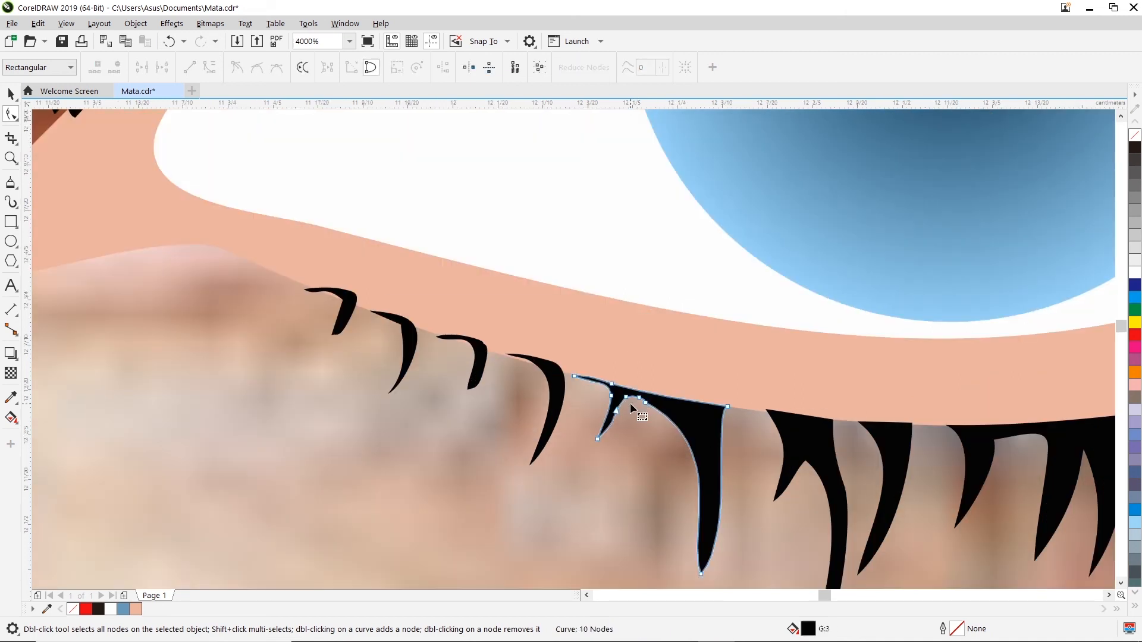
left_click_drag(624, 425, 658, 392)
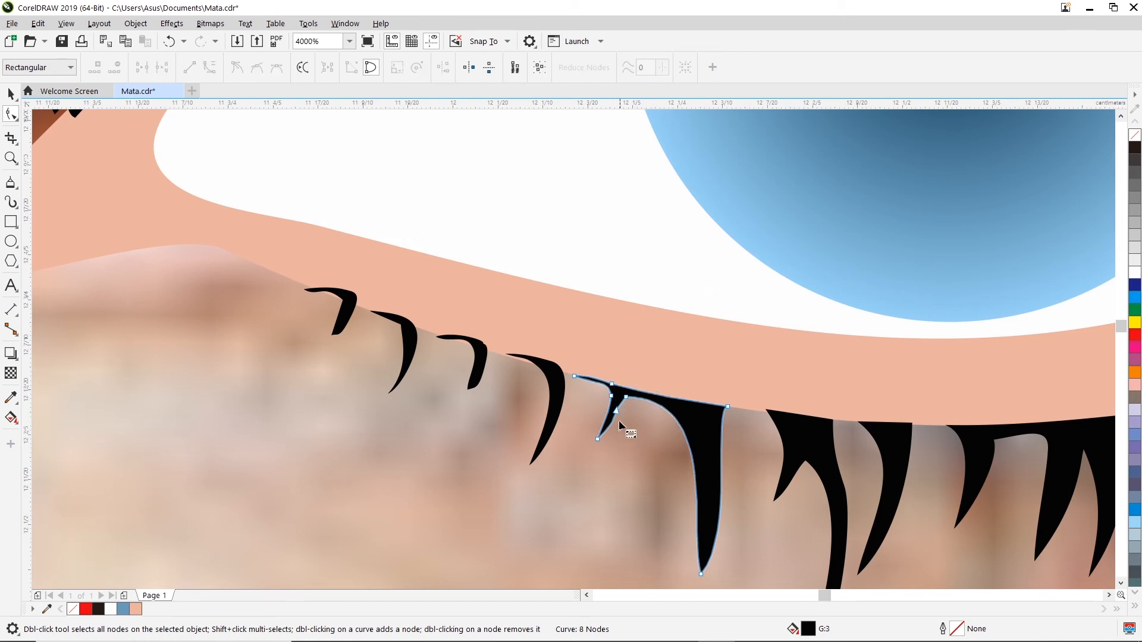
key("Delete")
left_click(630, 398)
left_click_drag(597, 439, 613, 441)
left_click(626, 368)
- Move the main lash's tip up and inward, then bend both of its edges into a smooth outward-bowed taper
left_click(696, 568)
left_click_drag(700, 571, 677, 546)
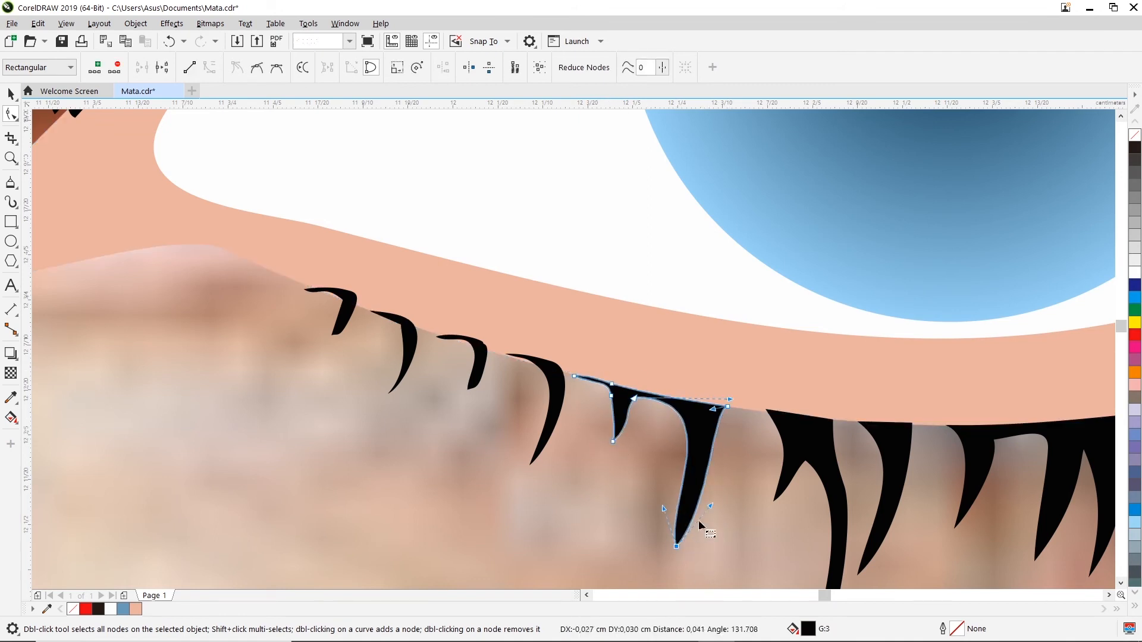
left_click_drag(713, 510, 733, 512)
left_click_drag(665, 509, 713, 486)
left_click(742, 493)
- Adjust the inner root corner of the neighbouring two-pronged lash against the rim and shorten its long prong
scroll(744, 490, "down", 2)
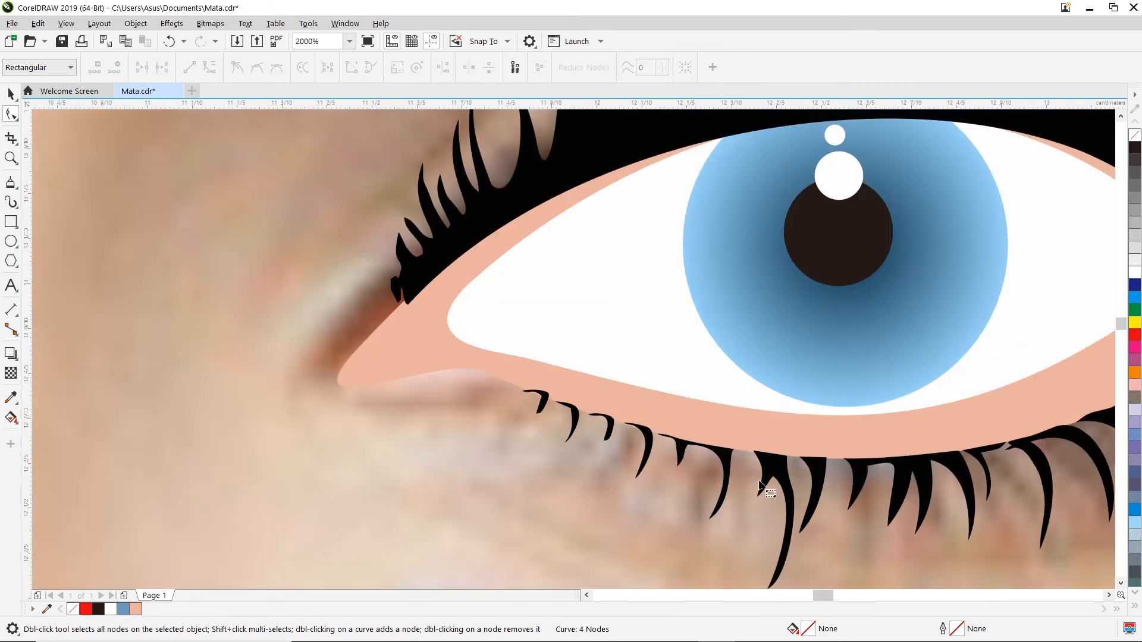
scroll(747, 488, "down", 2)
left_click(758, 483)
scroll(758, 479, "up", 1)
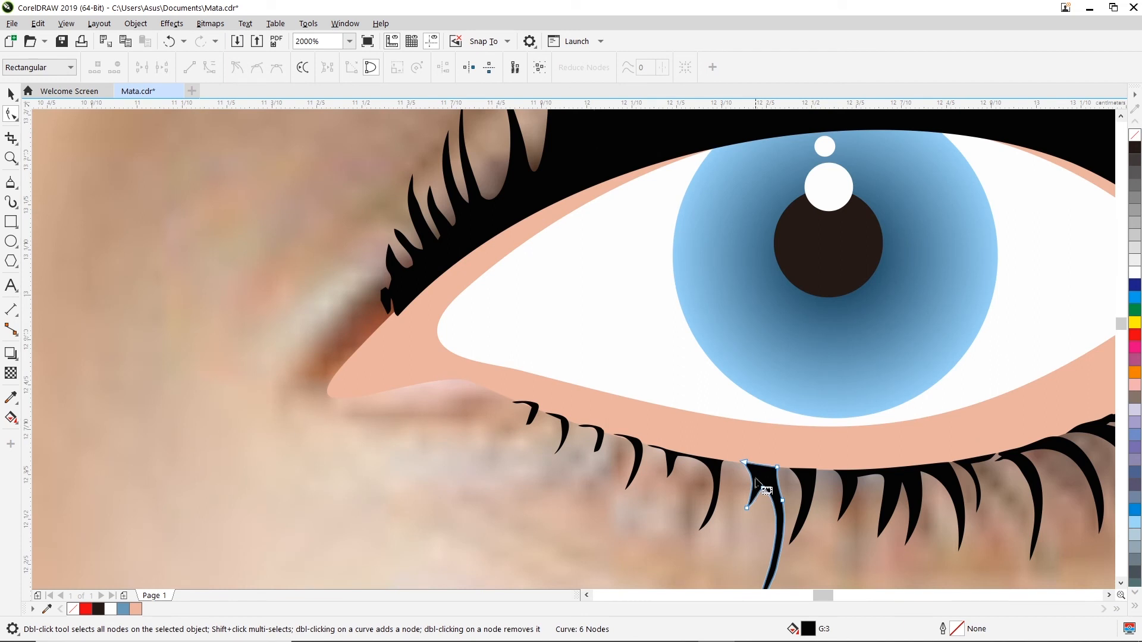
left_click_drag(746, 464, 760, 473)
scroll(795, 582, "down", 1)
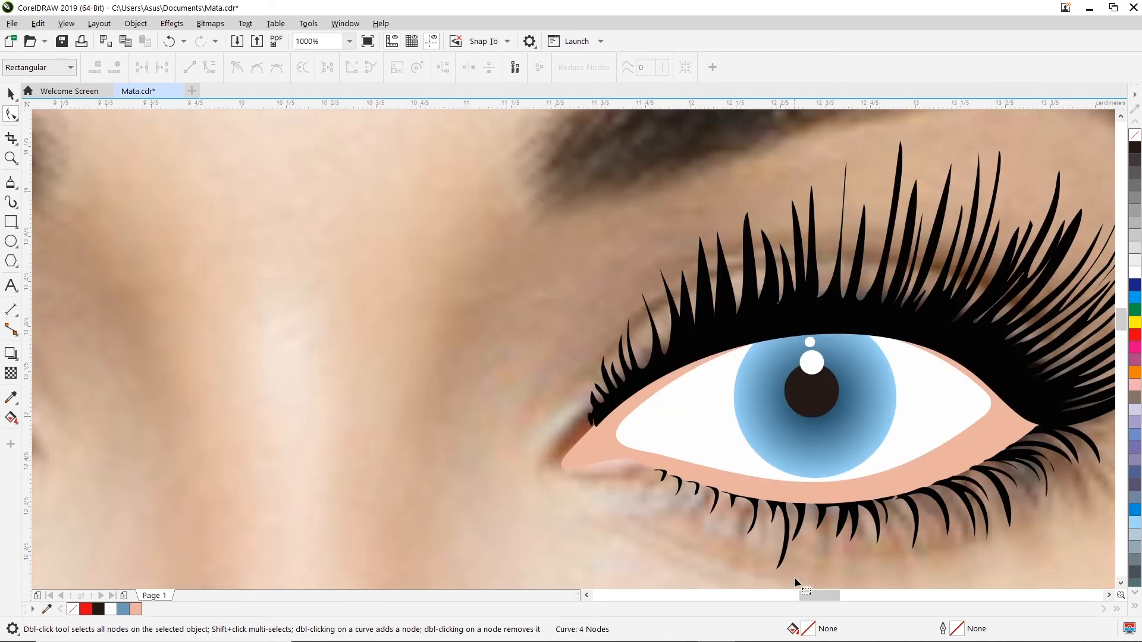
scroll(776, 569, "up", 1)
left_click_drag(776, 572, 798, 473)
- Remove the surplus node on the two-pronged lash's outer edge and bow that edge outward from the rim
scroll(798, 476, "up", 2)
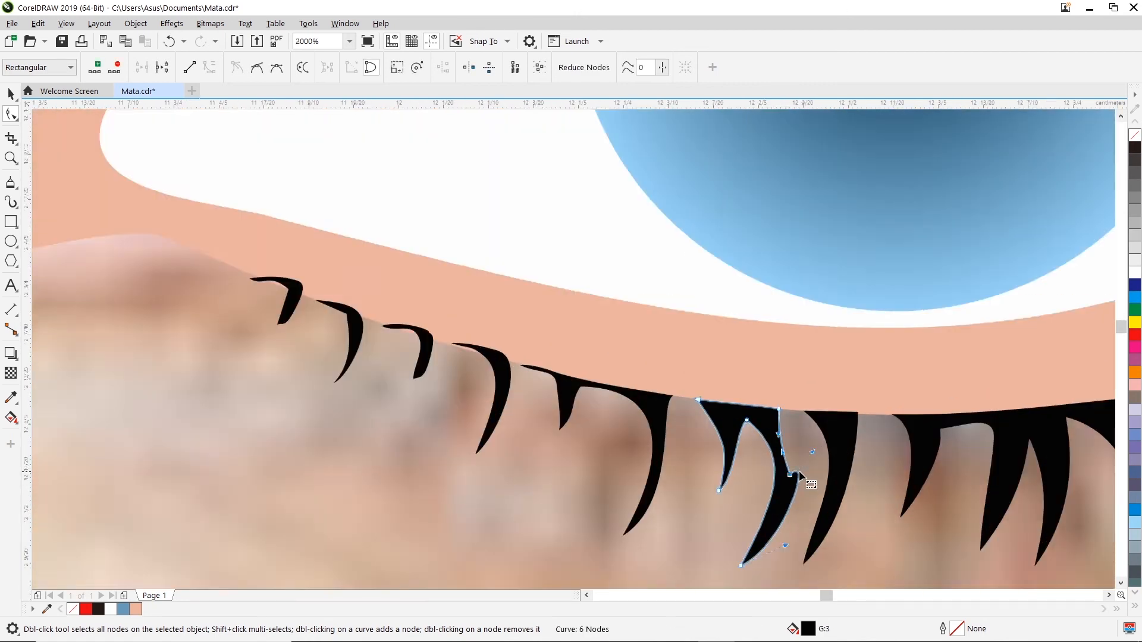
left_click(758, 349)
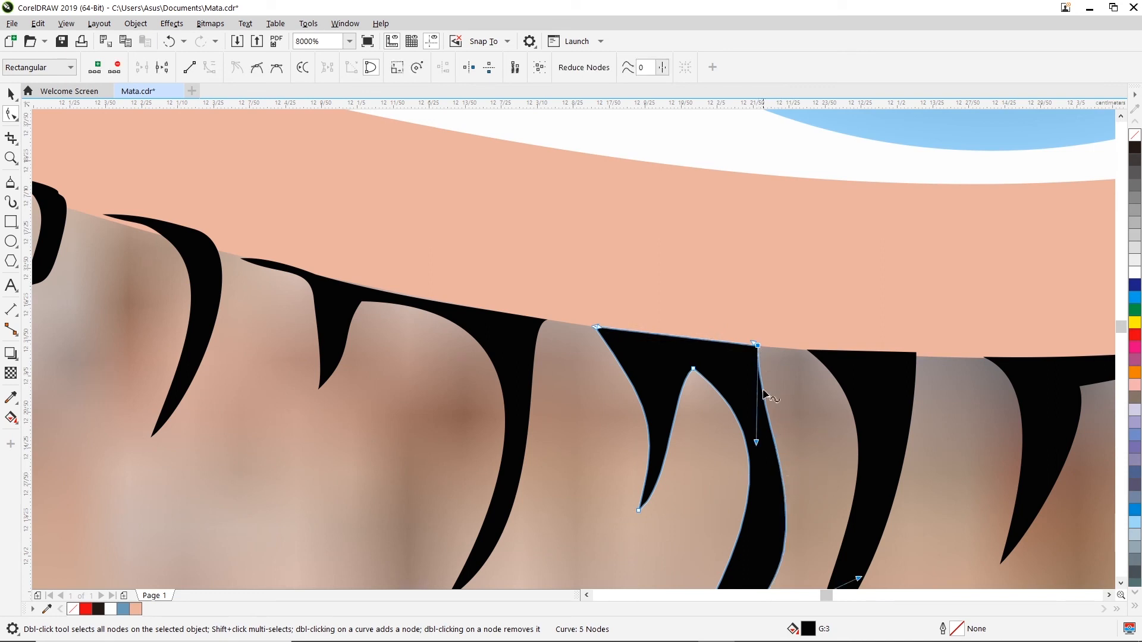
left_click_drag(758, 444, 789, 385)
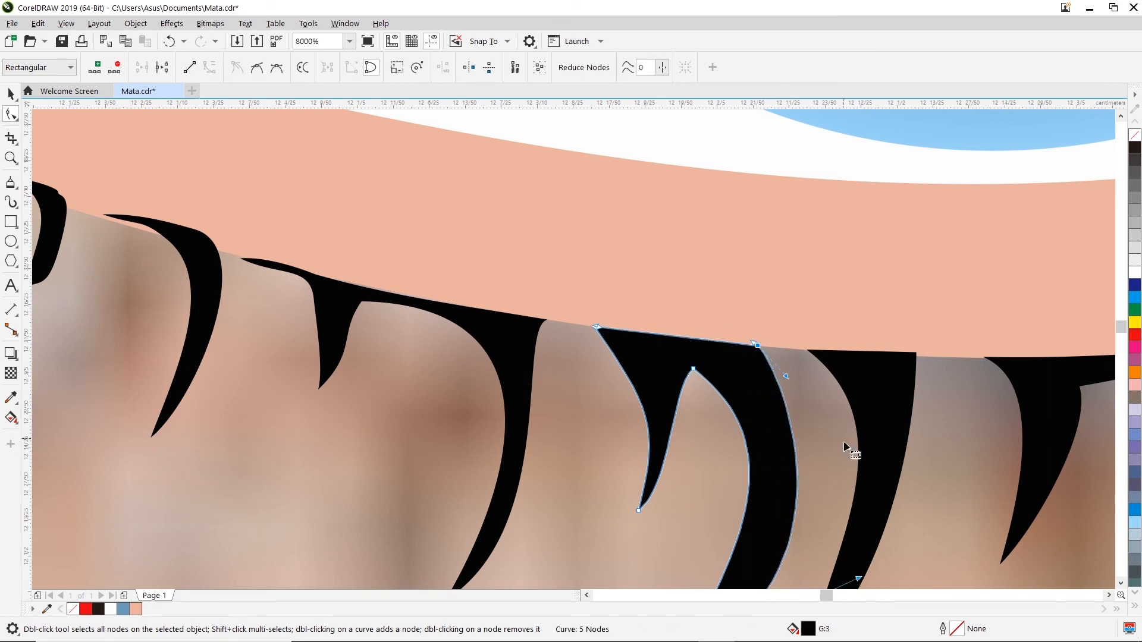
scroll(845, 464, "down", 2)
left_click(862, 502)
- Delete the surplus node at the blunt tip of an upper lash below the brow's tail and reshape it into a clean point
scroll(861, 503, "down", 1)
scroll(861, 504, "down", 1)
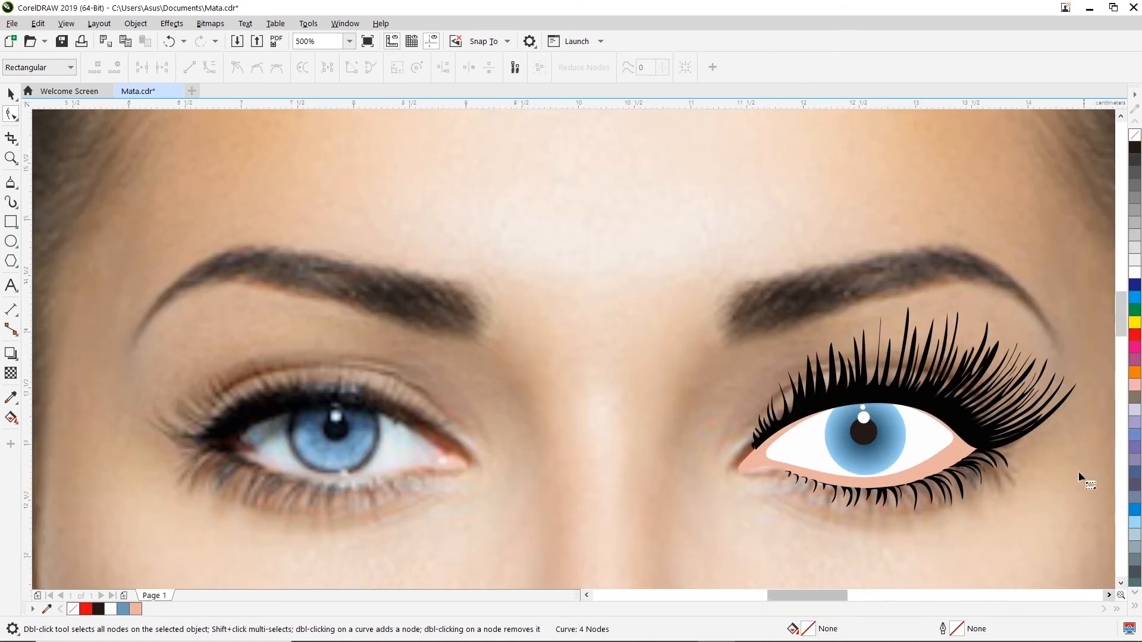
scroll(1011, 357, "up", 1)
left_click(976, 363)
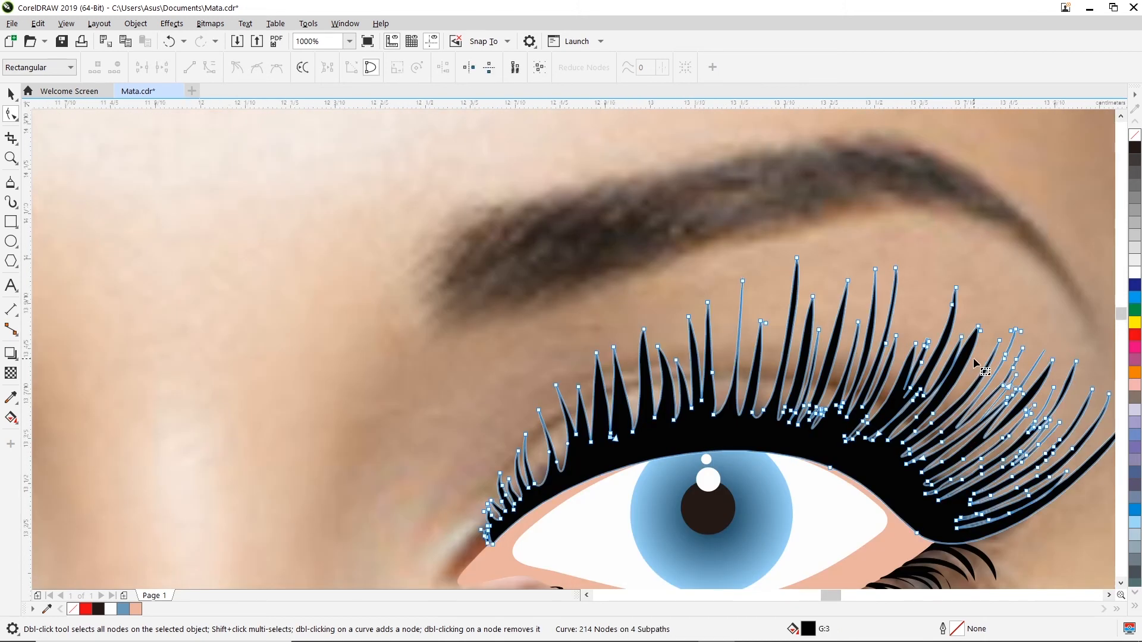
scroll(975, 363, "up", 1)
left_click(983, 293)
double_click(982, 298)
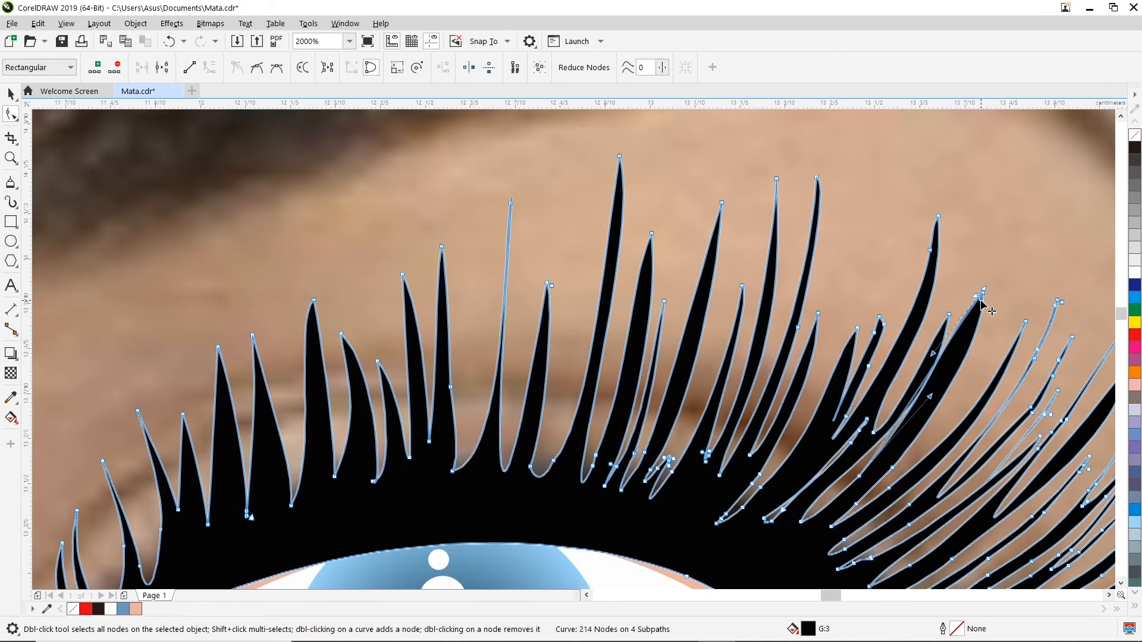
left_click(983, 293)
left_click_drag(980, 296, 954, 399)
scroll(958, 433, "down", 1)
- Adjust the curve handle at the tip of a thick upper lash near the outer corner to refine its inner edge
left_click(1013, 420)
scroll(1032, 432, "up", 2)
scroll(1032, 436, "up", 2)
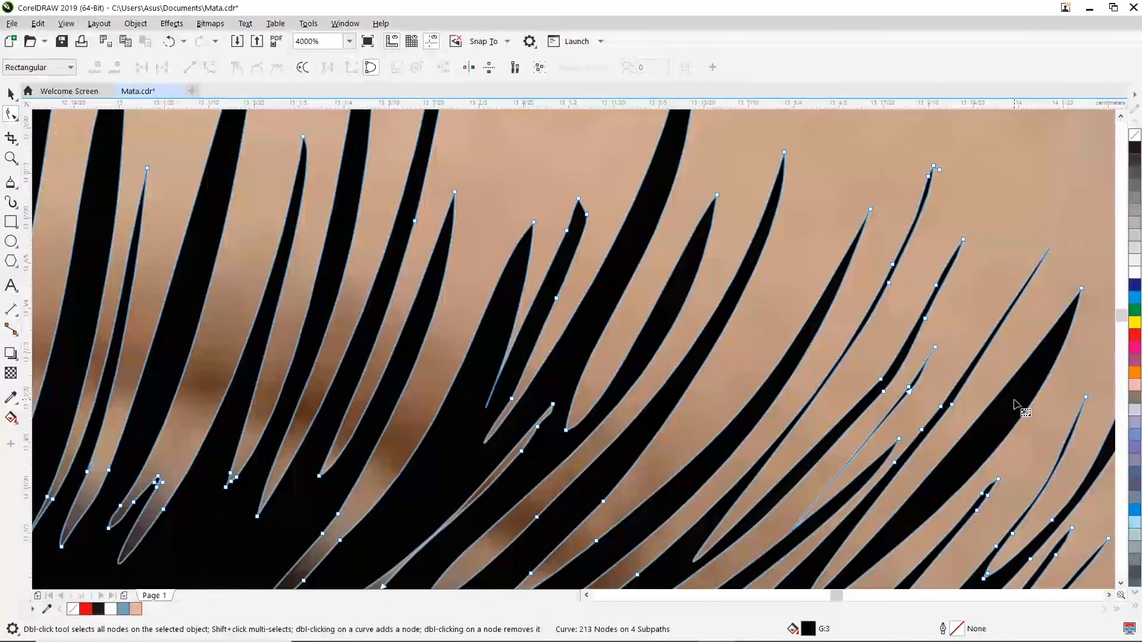
left_click(1082, 291)
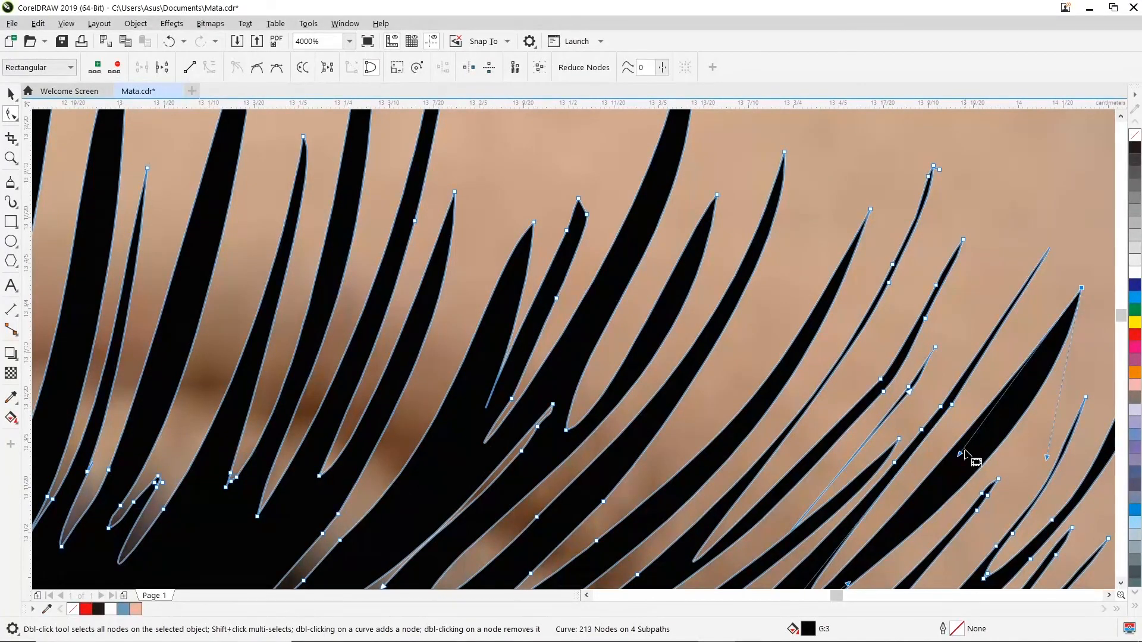
left_click_drag(972, 463, 1011, 540)
scroll(1012, 540, "down", 3)
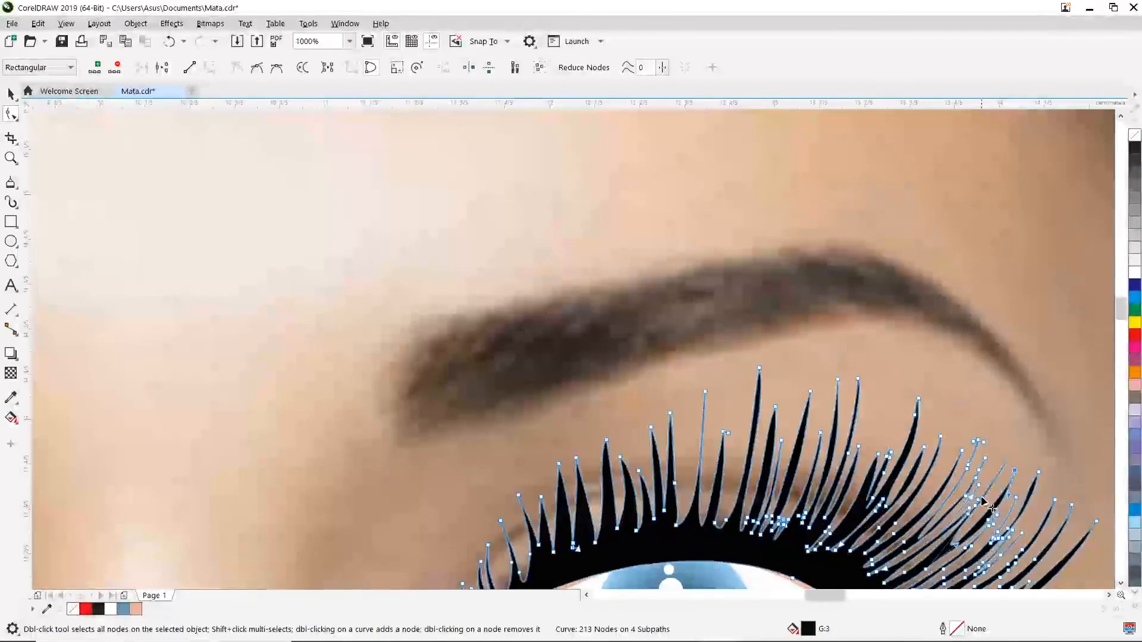
scroll(1033, 487, "down", 4)
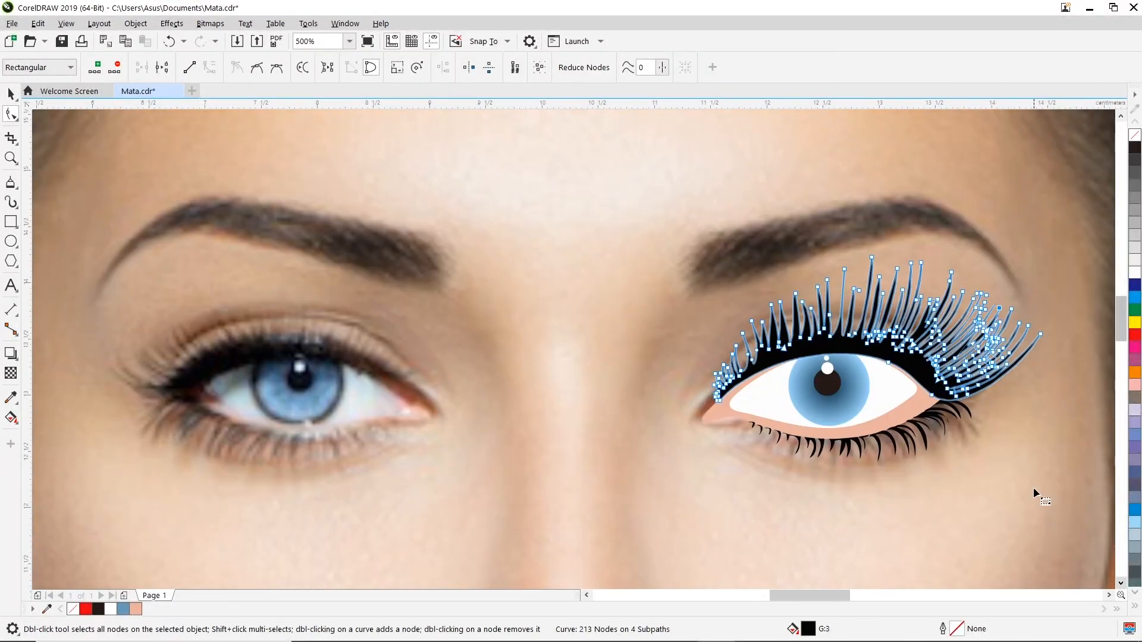
left_click(1034, 486)
- Examine the vector eye and its lashes against the portrait, both close up and across the whole face
scroll(1056, 478, "down", 1)
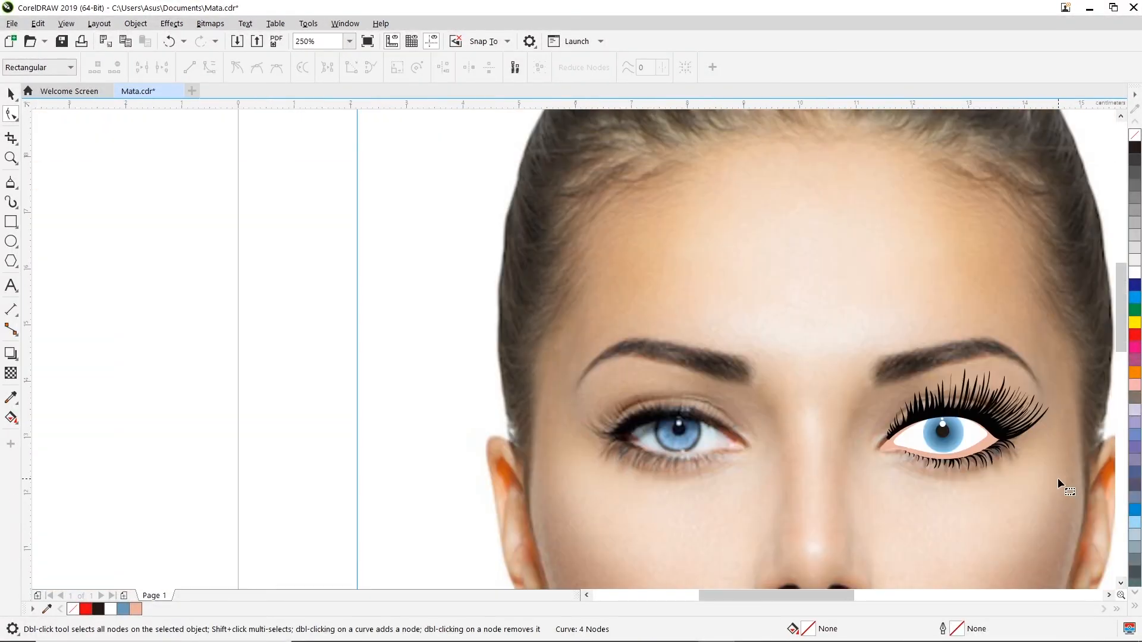
left_click(1108, 598)
left_click(1108, 598)
left_click(1109, 598)
left_click(1109, 598)
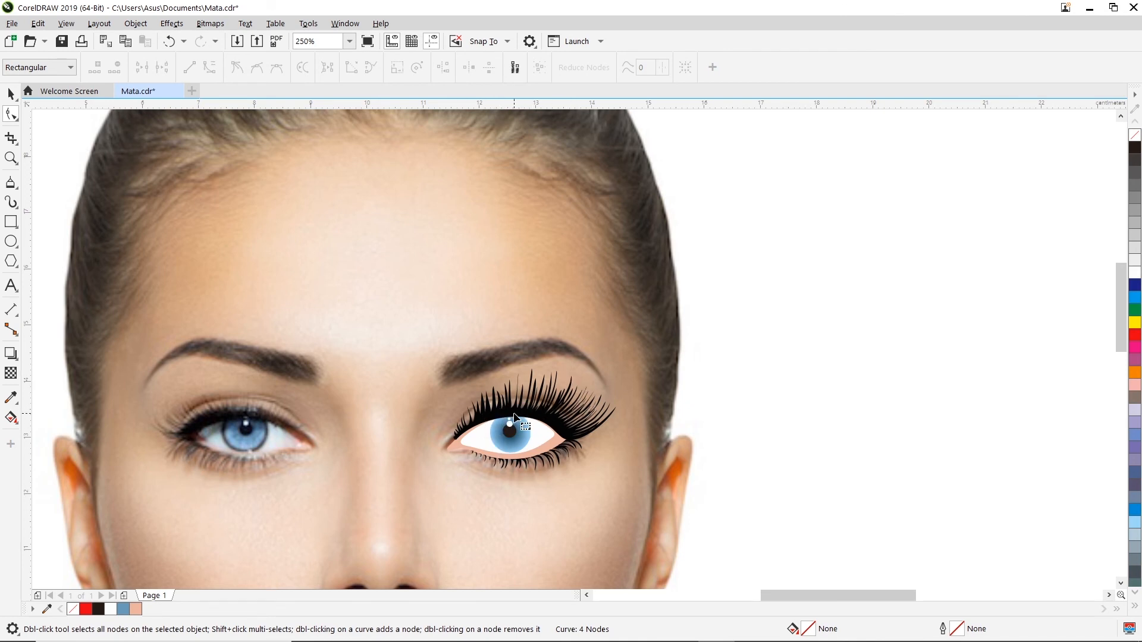
scroll(481, 438, "up", 3)
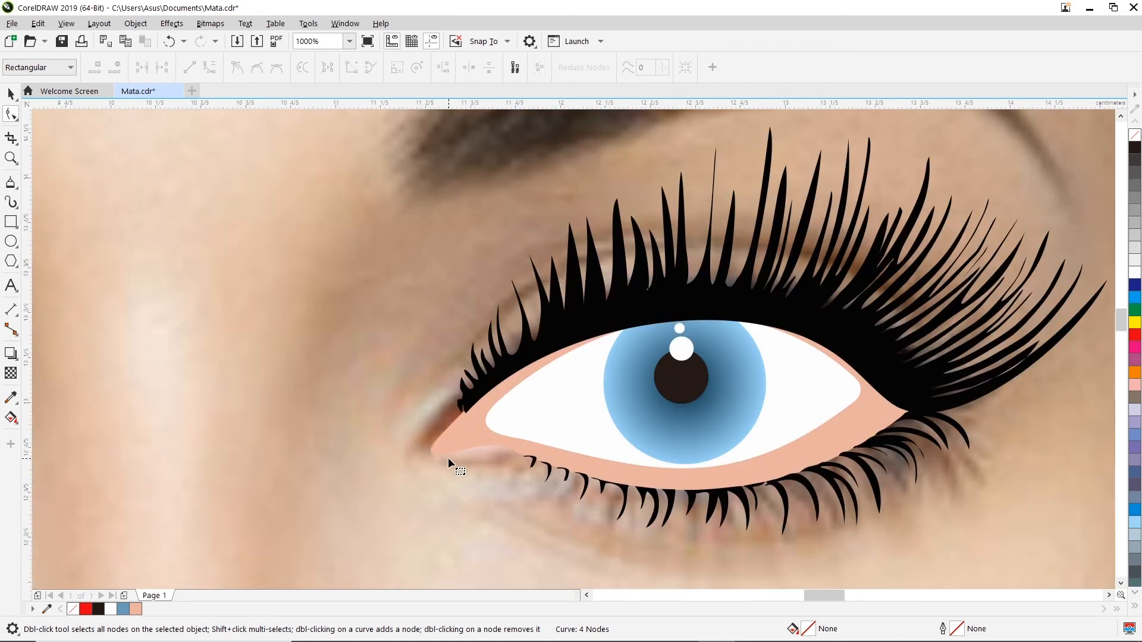
scroll(484, 455, "down", 3)
scroll(509, 365, "up", 1)
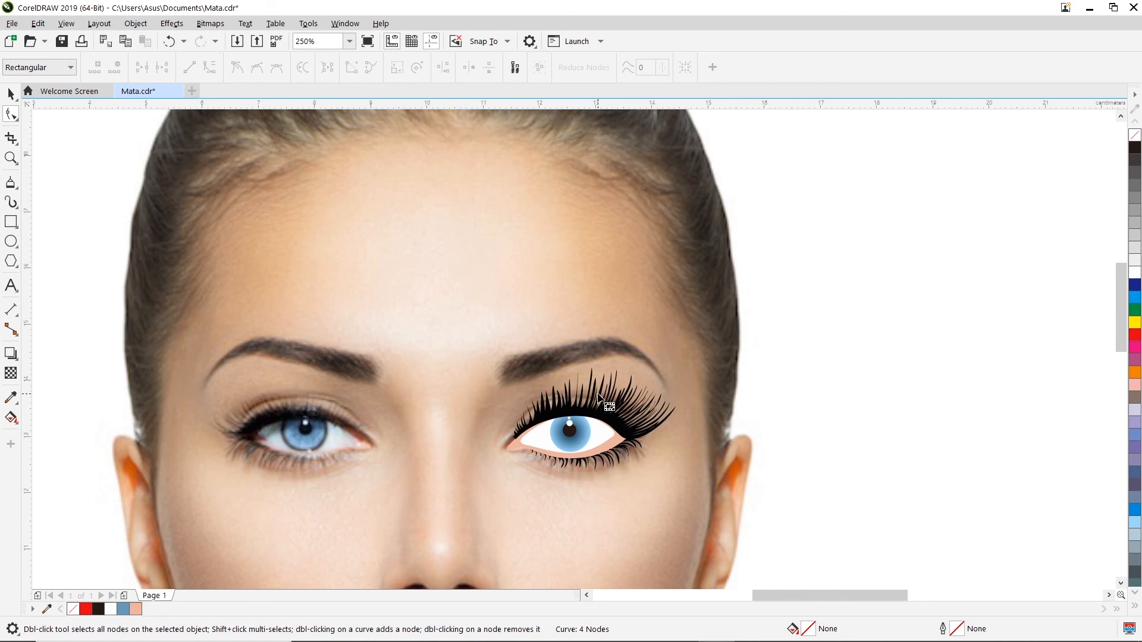
- Save the drawing and trace a closed, straight-edged five-point outline around the eyebrow above the vector eye
key("ctrl+s")
scroll(568, 418, "up", 2)
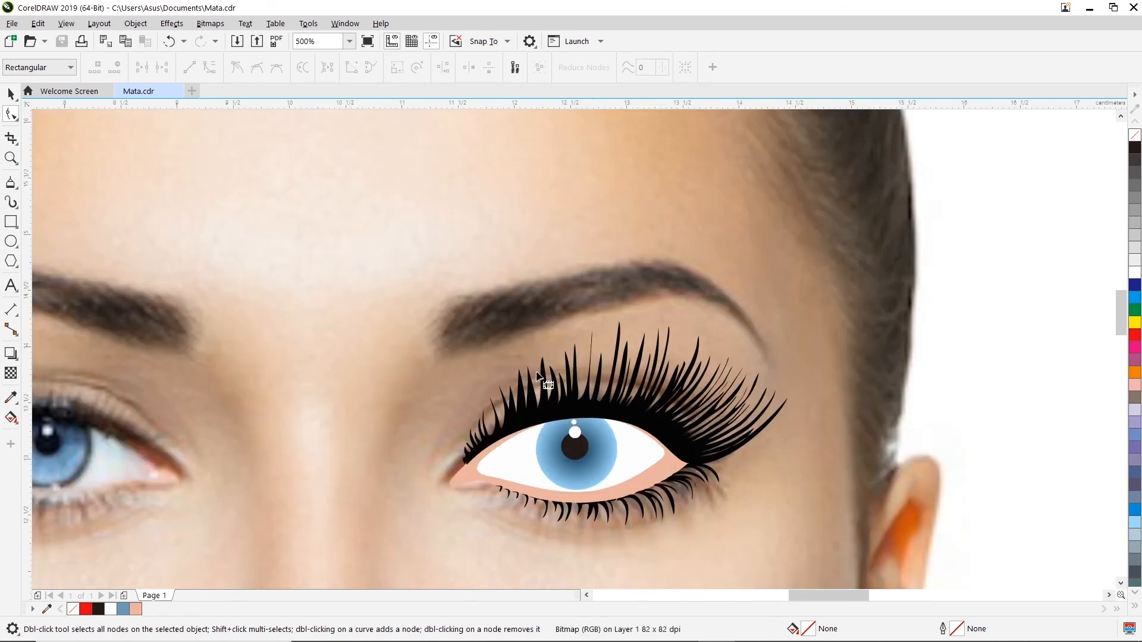
left_click(11, 183)
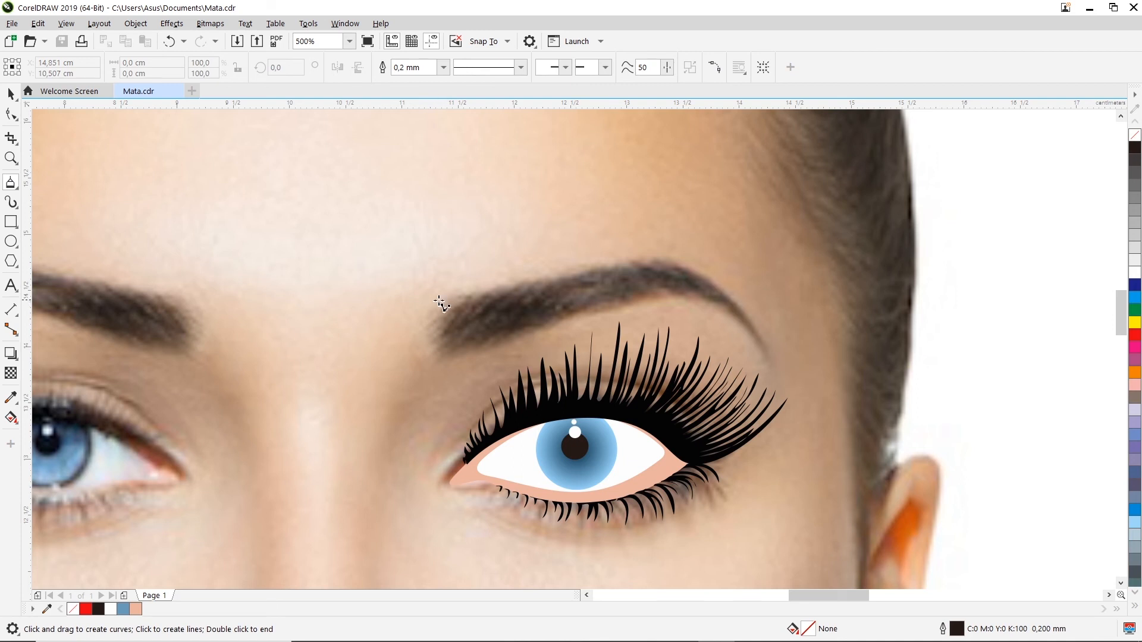
left_click(431, 305)
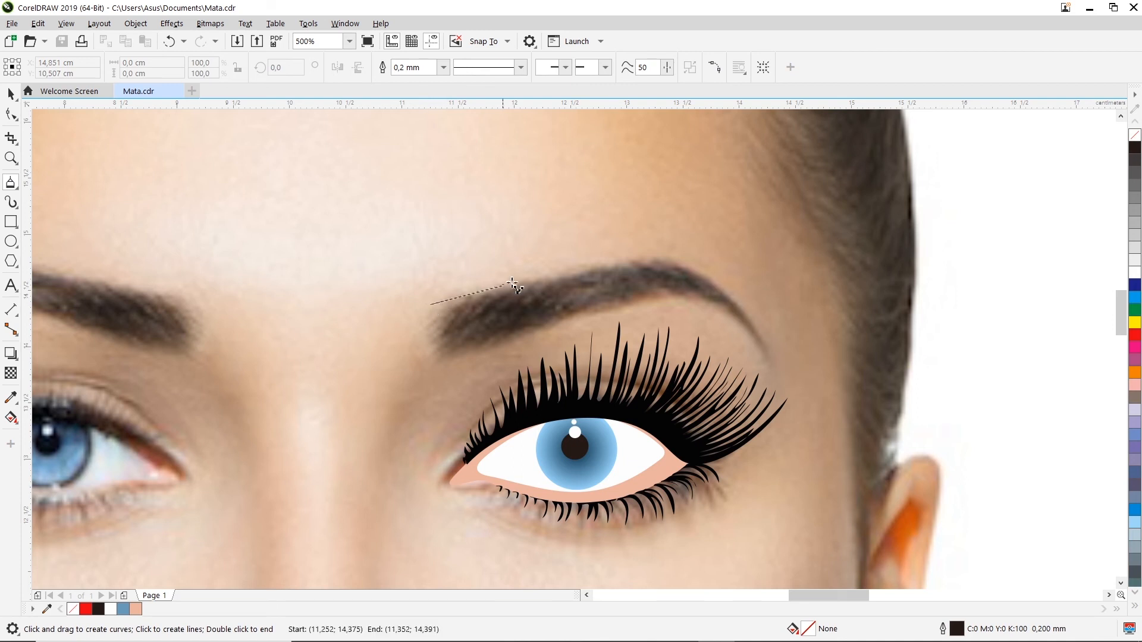
left_click(668, 255)
left_click(770, 359)
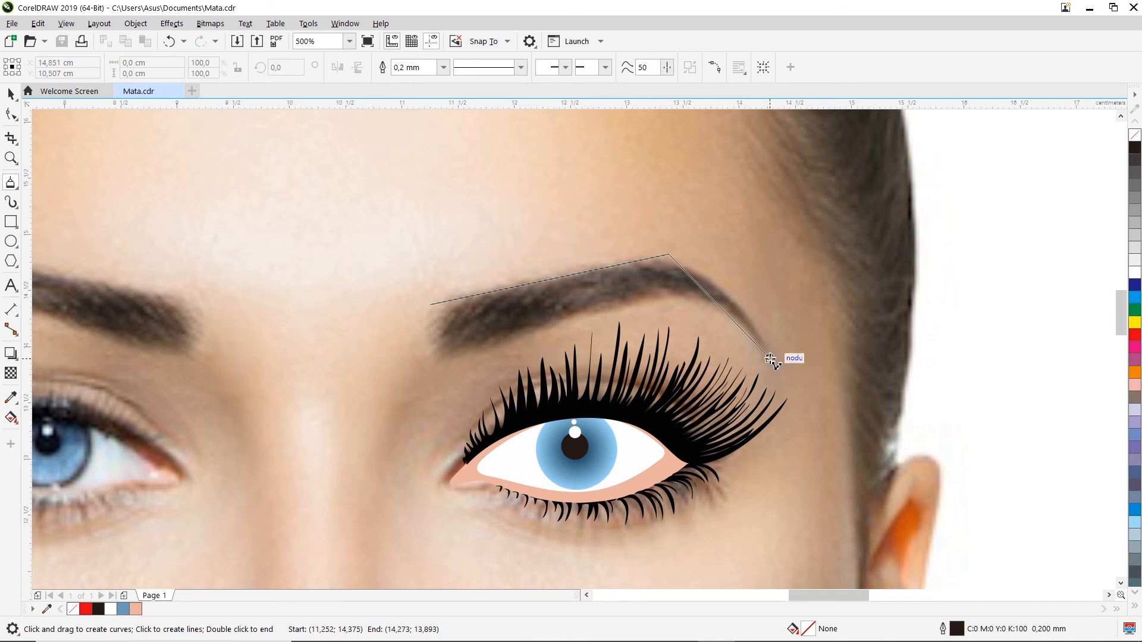
left_click(685, 293)
left_click(433, 355)
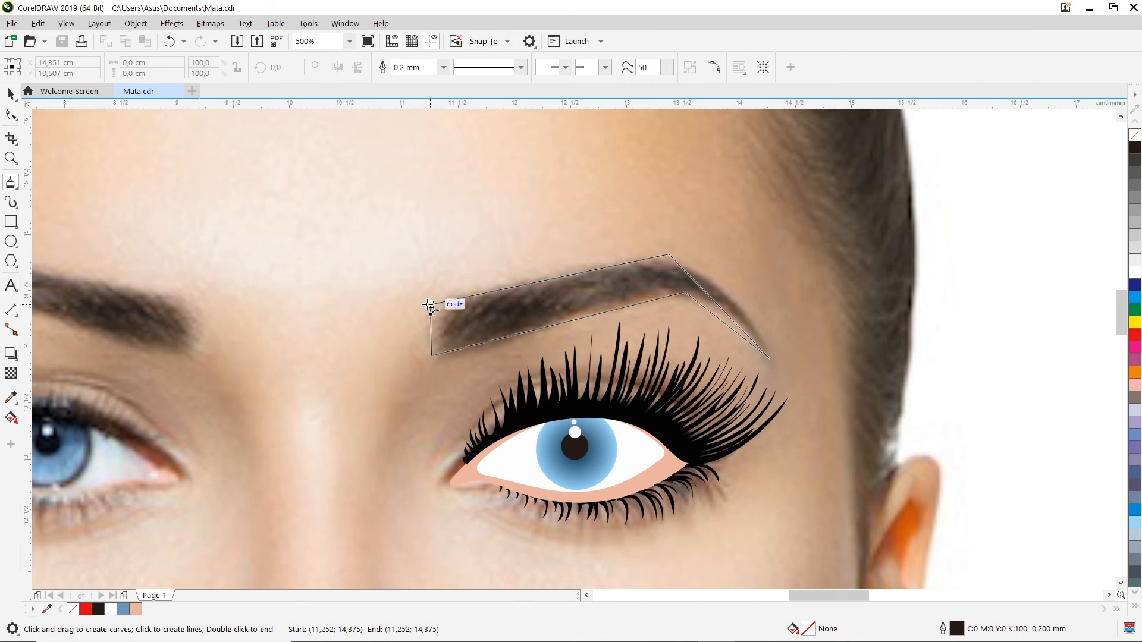
left_click(430, 305)
- Convert the upper edge of the brow outline's tail to a curve and bow it outward over the photo's brow
left_click(11, 114)
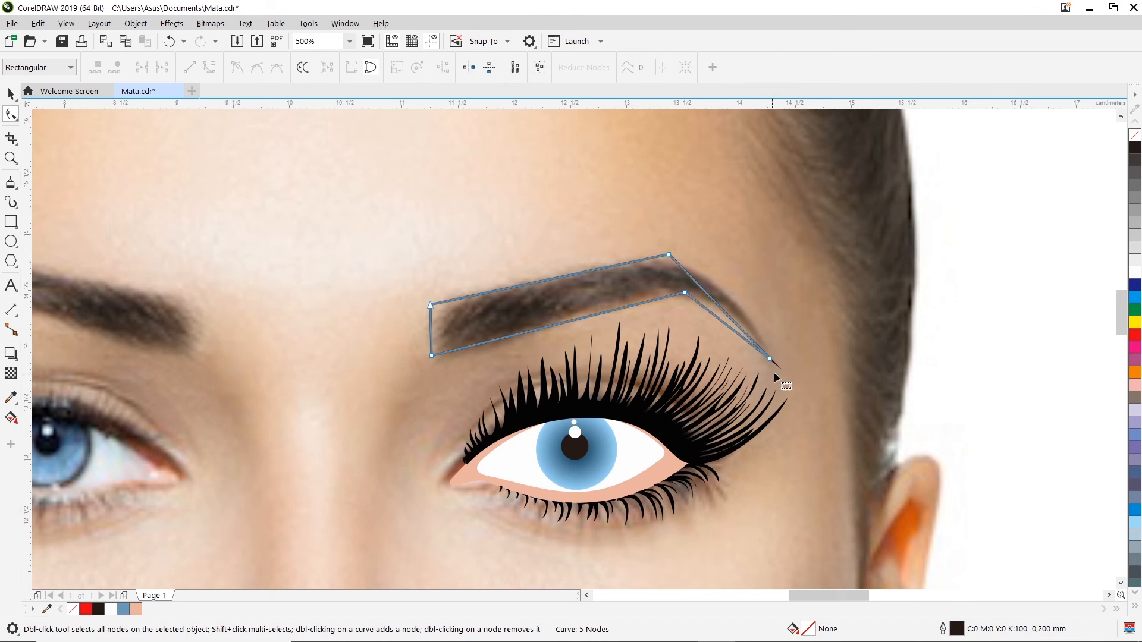
right_click(714, 299)
left_click(793, 397)
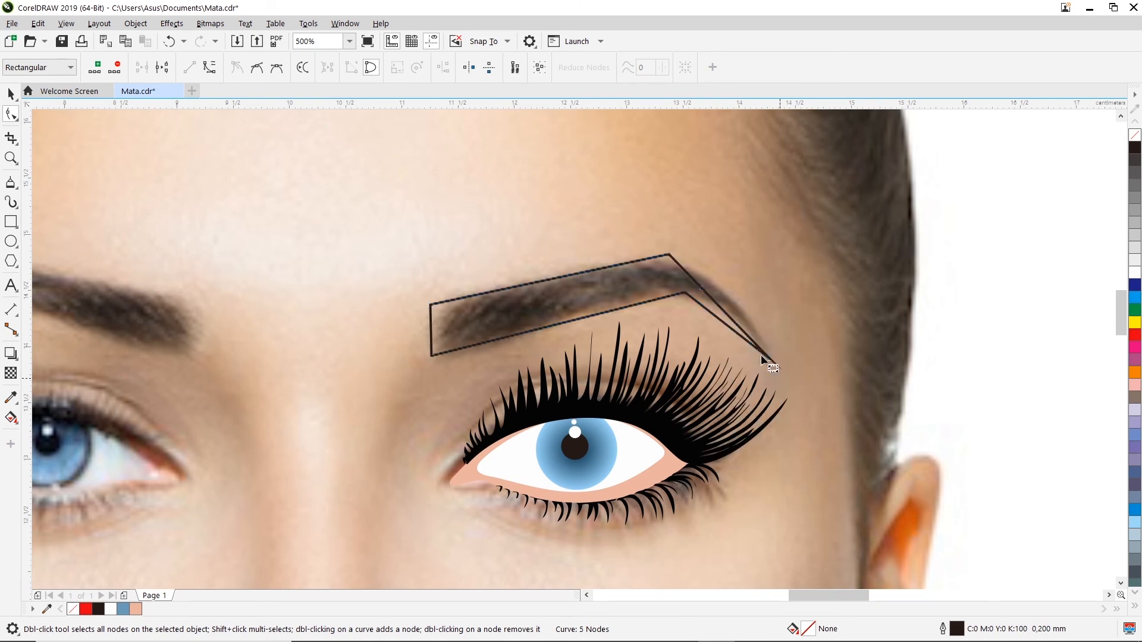
left_click_drag(716, 302, 758, 340)
- Shift the brow outline's upper inner corner toward the brow hairs and move the lower arch node inward
scroll(767, 353, "up", 1)
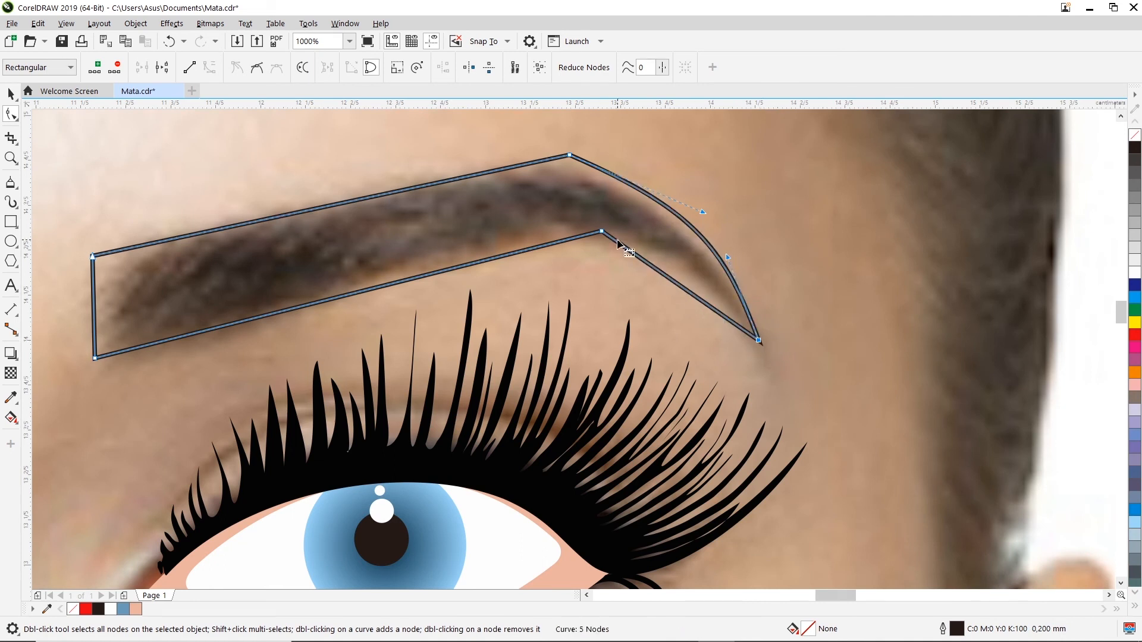
left_click_drag(93, 257, 121, 257)
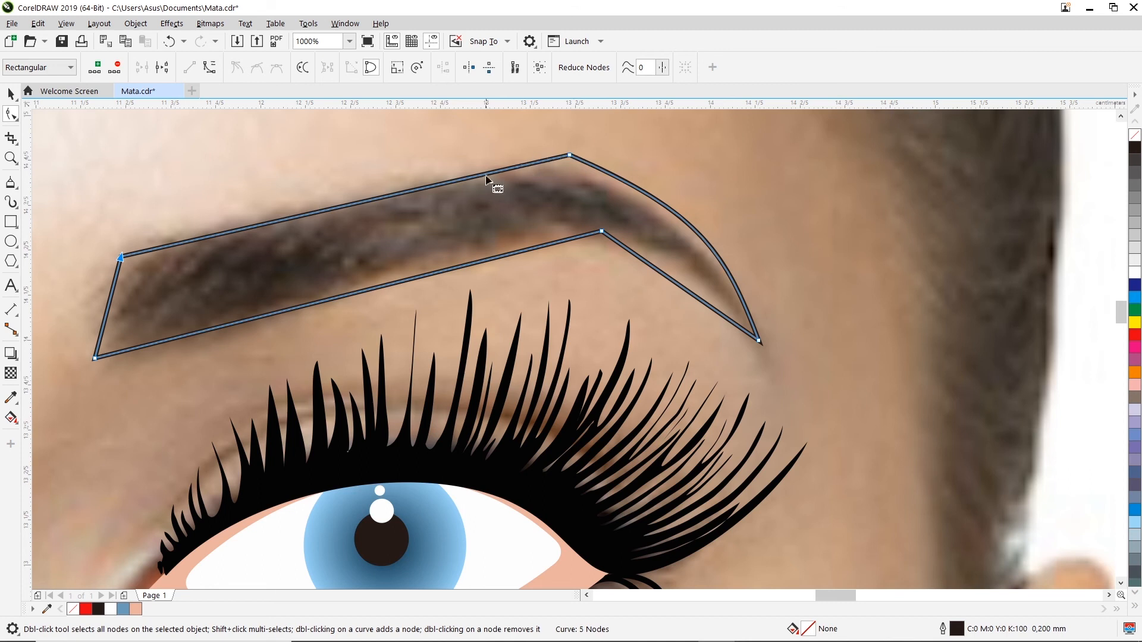
left_click_drag(603, 233, 565, 230)
- Convert the lower edge of the brow's tail to a curve and bend it along the brow's underside
right_click(639, 274)
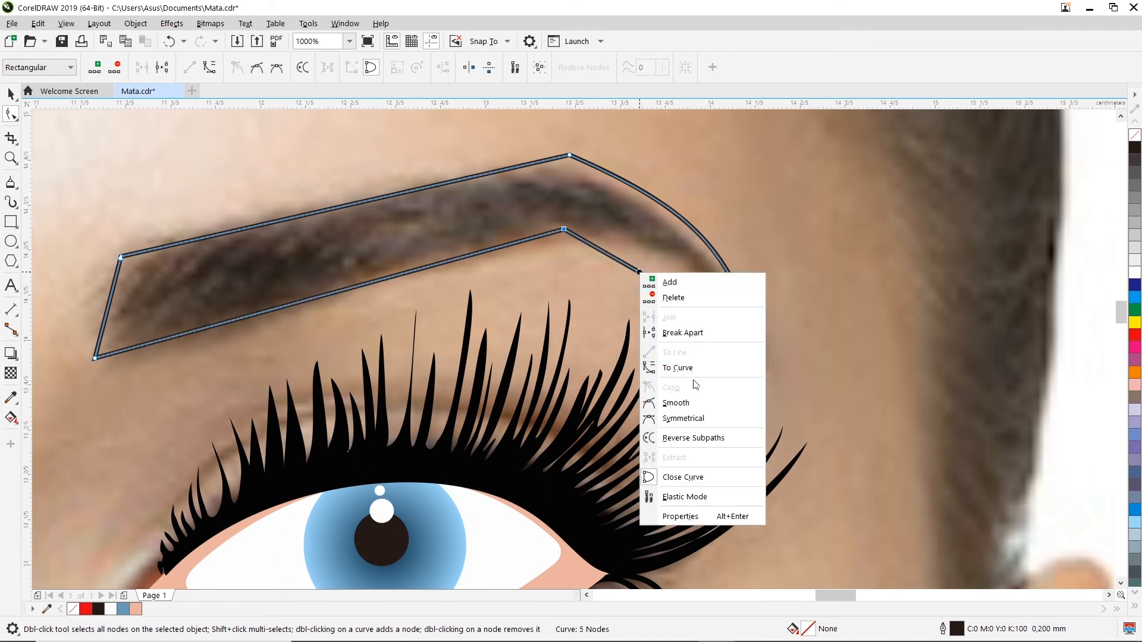
left_click(678, 368)
left_click_drag(629, 267, 668, 219)
left_click_drag(692, 305, 727, 297)
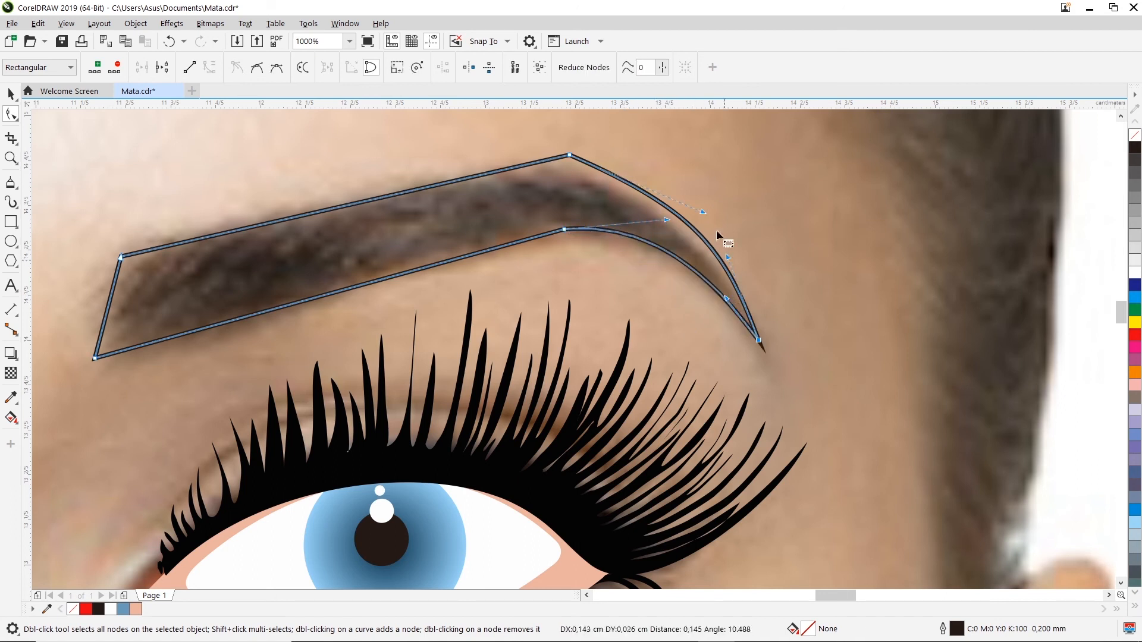
- Refine the brow's arch by shifting its upper and lower nodes and shortening the upper handle for a smooth tapered tail
left_click_drag(570, 155, 563, 165)
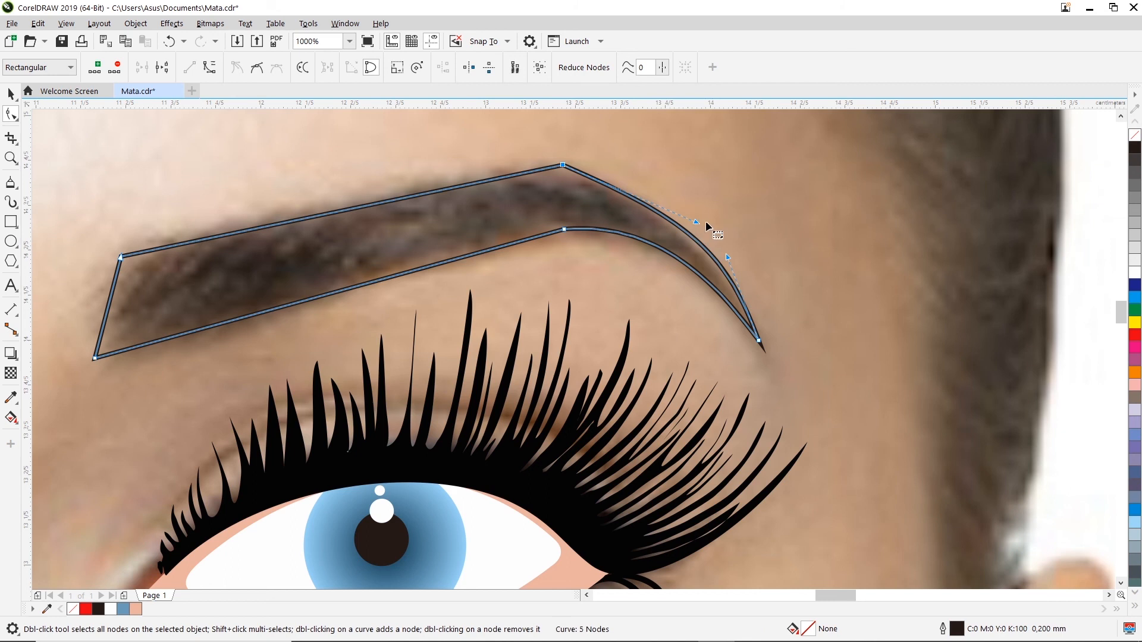
left_click_drag(693, 223, 606, 167)
left_click(563, 165)
left_click_drag(693, 223, 609, 162)
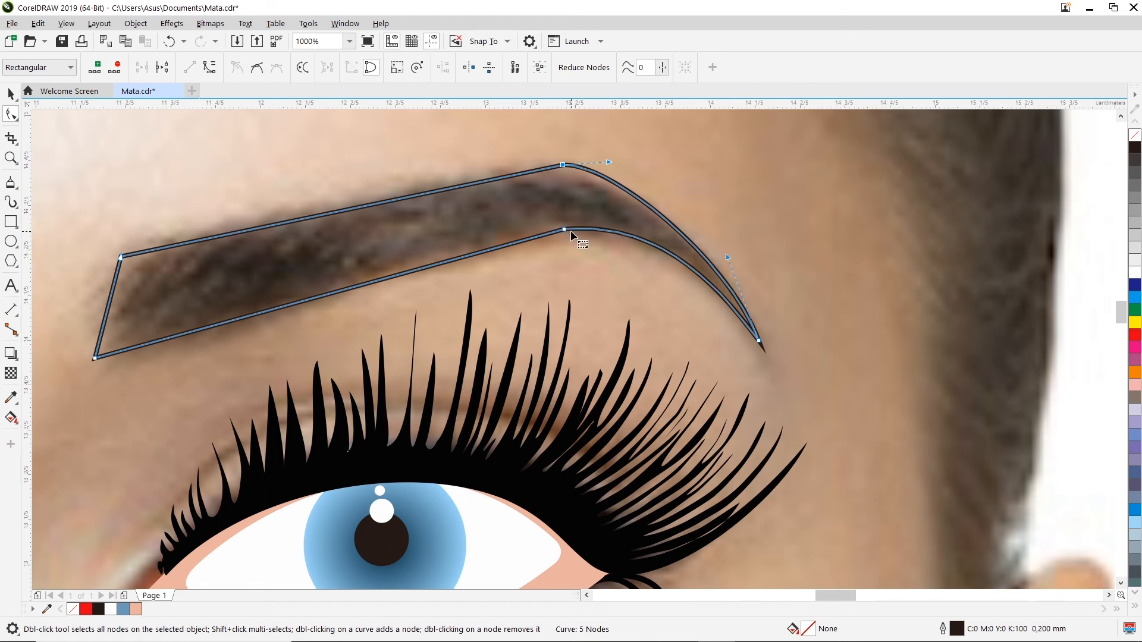
left_click_drag(566, 228, 558, 231)
left_click_drag(563, 165, 617, 166)
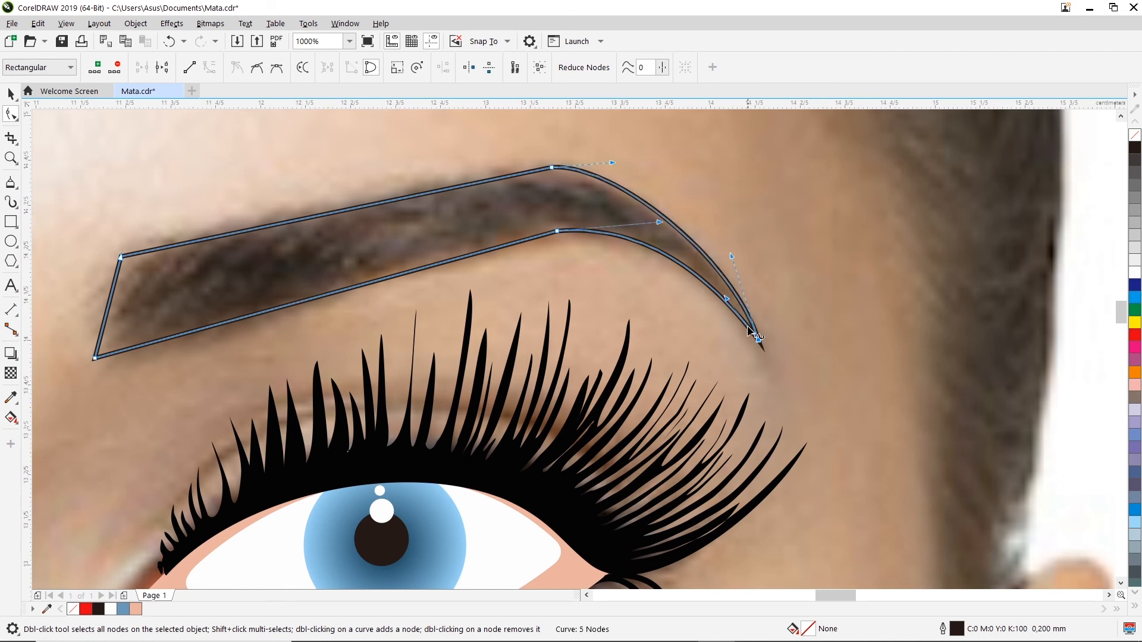
left_click_drag(756, 341, 752, 334)
left_click(773, 364)
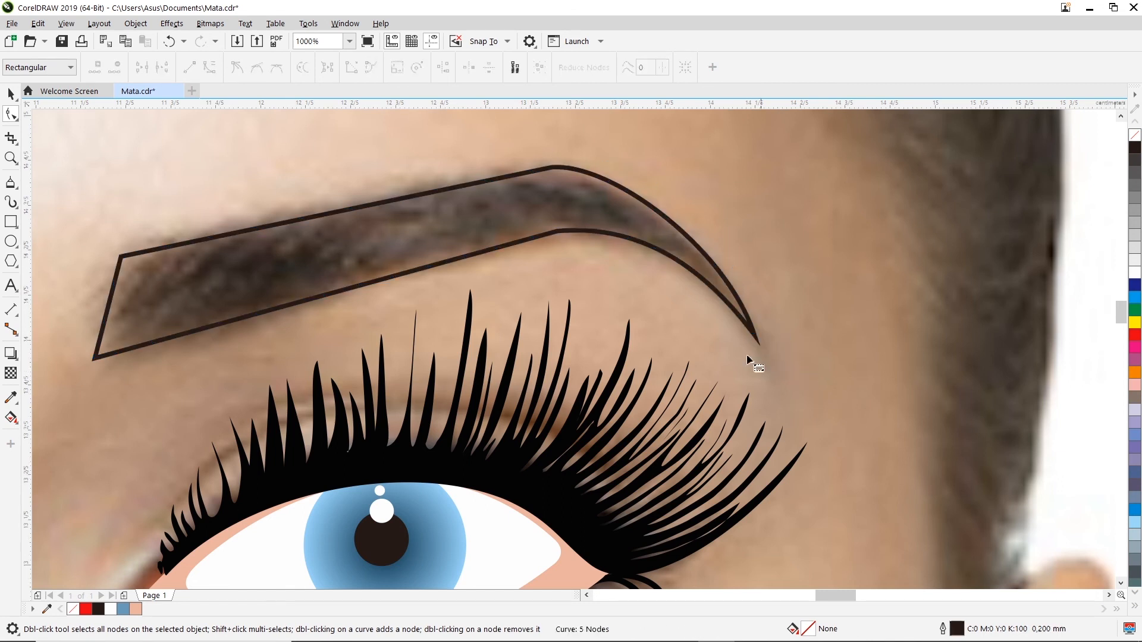
- Nudge both corners at the brow outline's inner end to fit the photo's brow more closely
scroll(571, 313, "down", 2)
scroll(372, 296, "down", 2)
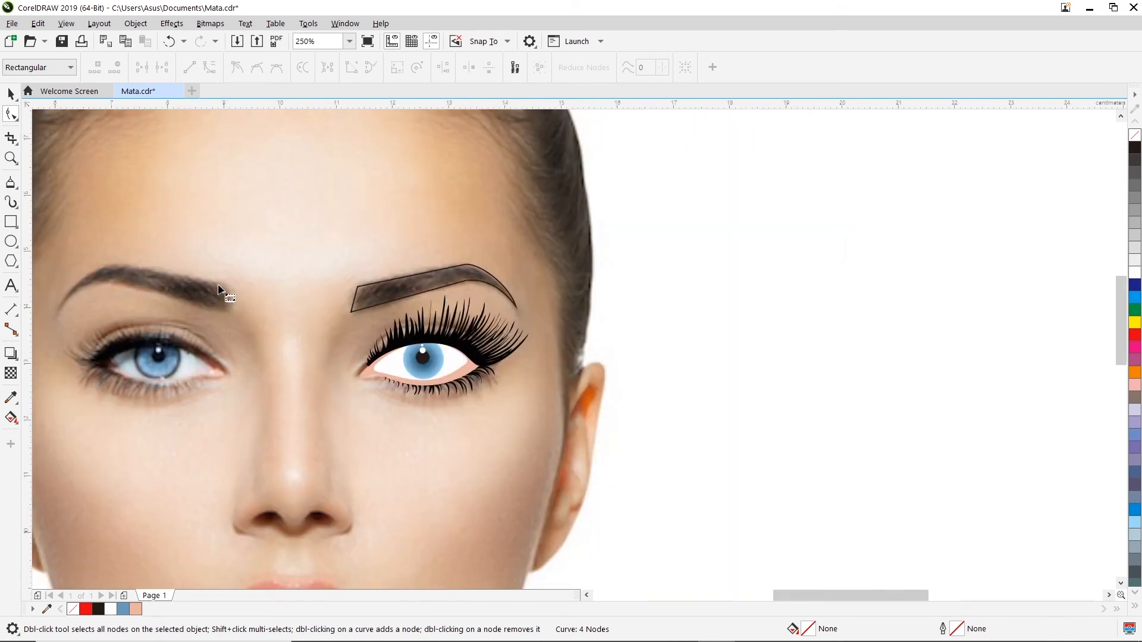
scroll(337, 298, "up", 4)
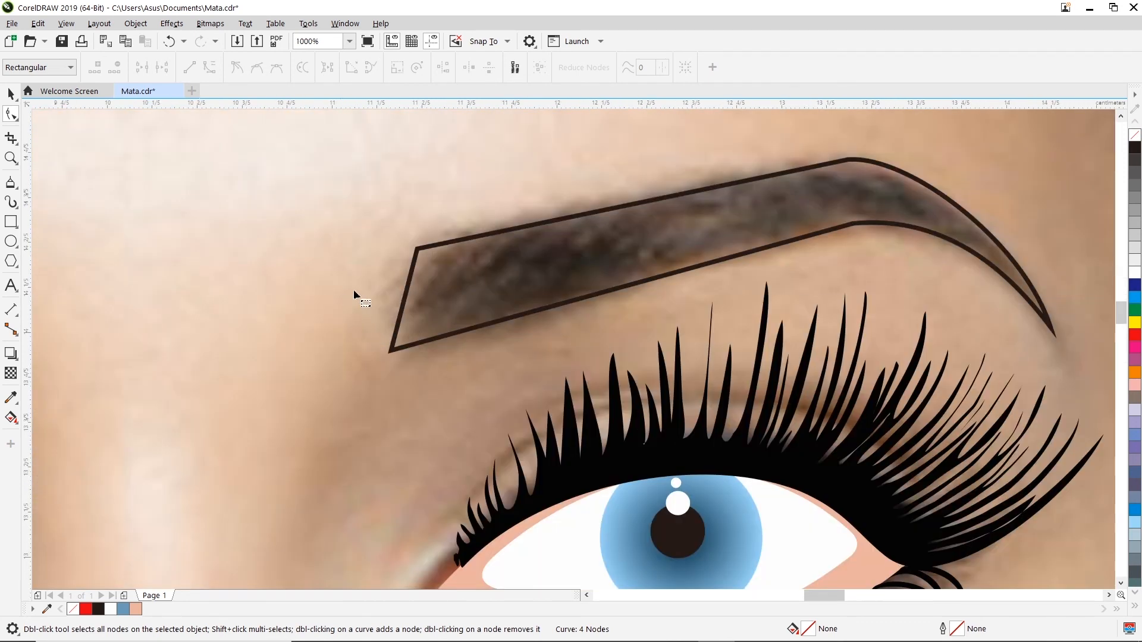
left_click(411, 275)
left_click_drag(419, 248, 413, 252)
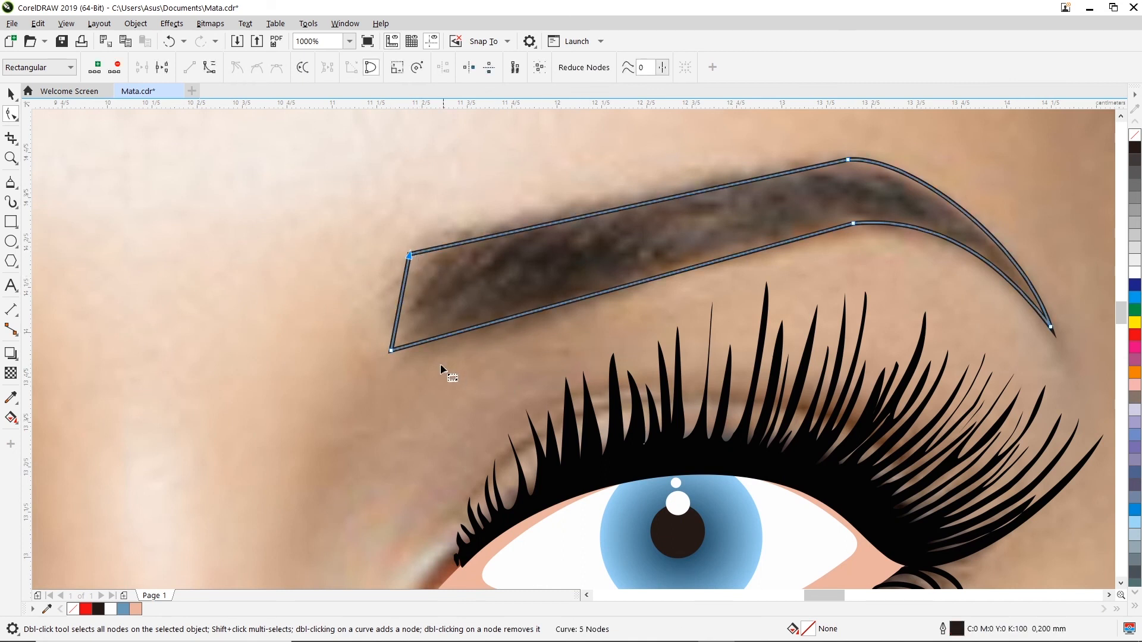
left_click_drag(394, 351, 397, 347)
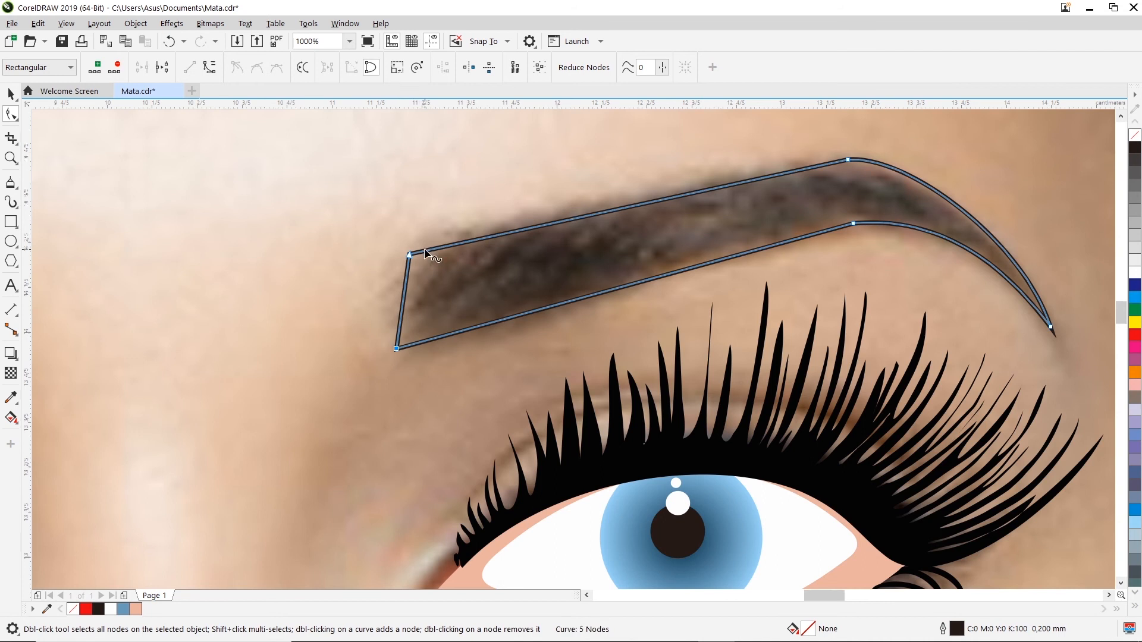
- Round the brow outline's upper inner corner by adding a node on each side, converting to curve and deleting the corner node
scroll(424, 248, "up", 1)
left_click(425, 252)
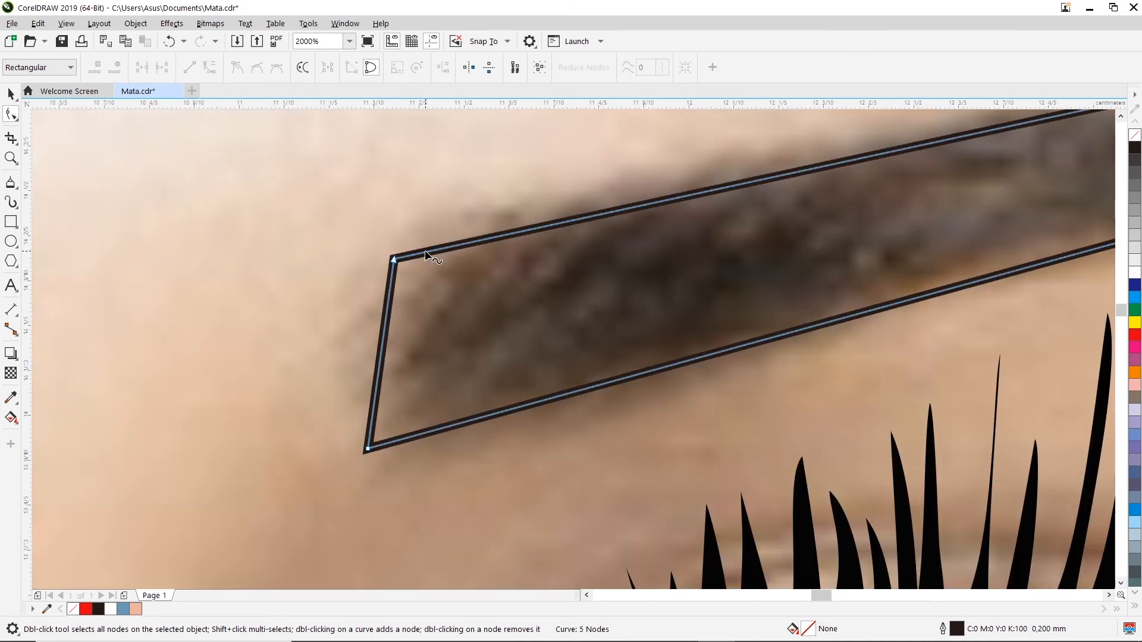
double_click(425, 252)
double_click(390, 292)
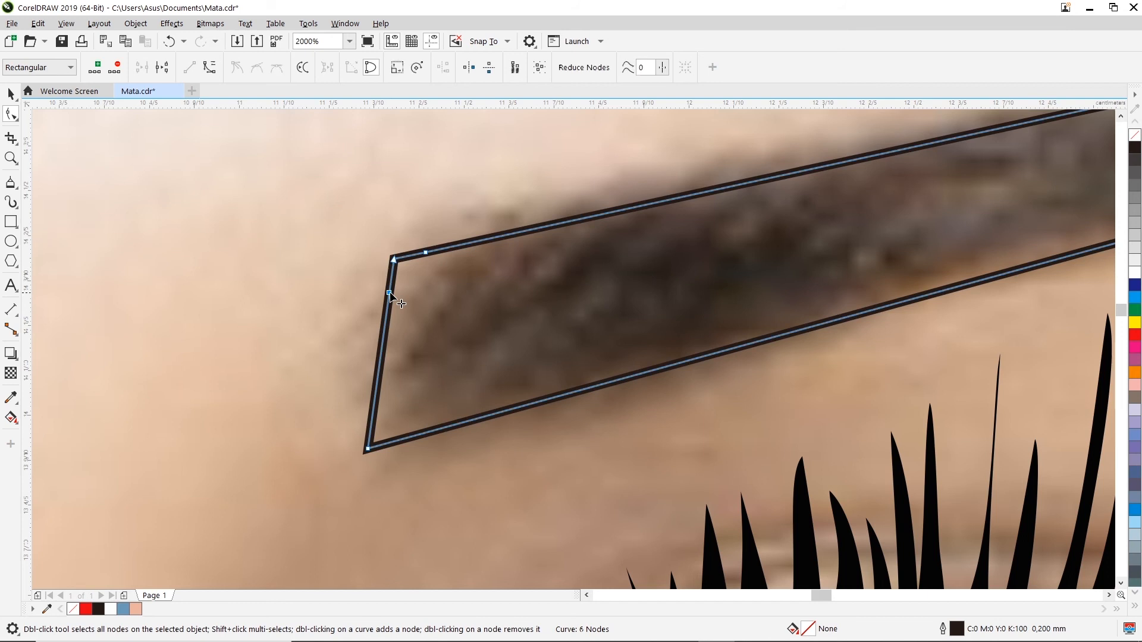
right_click(393, 259)
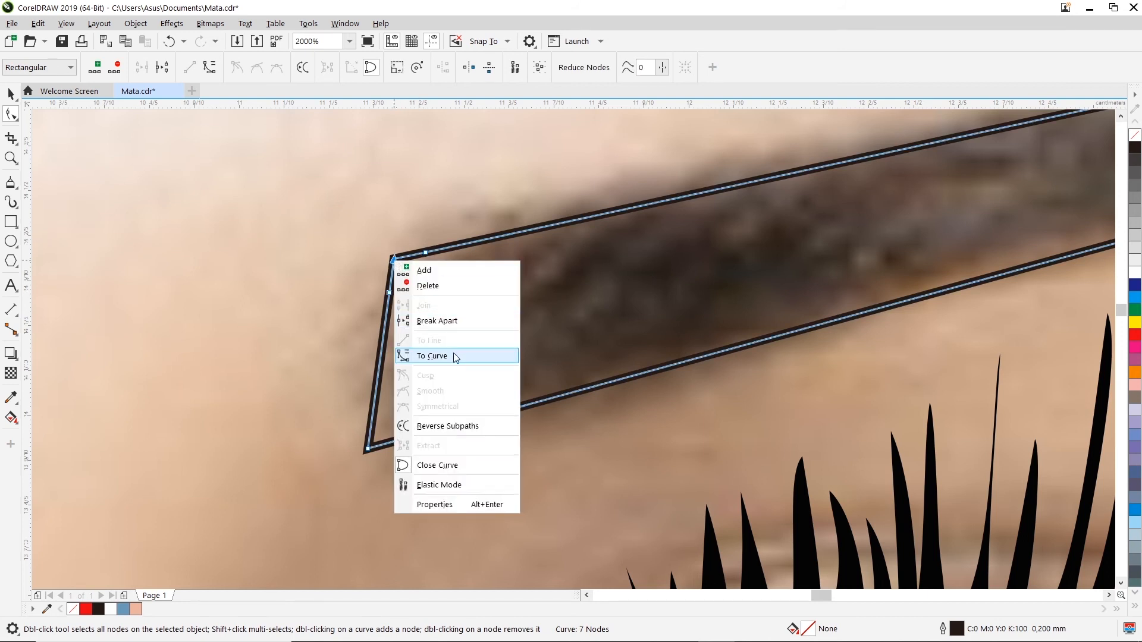
left_click(451, 353)
double_click(394, 259)
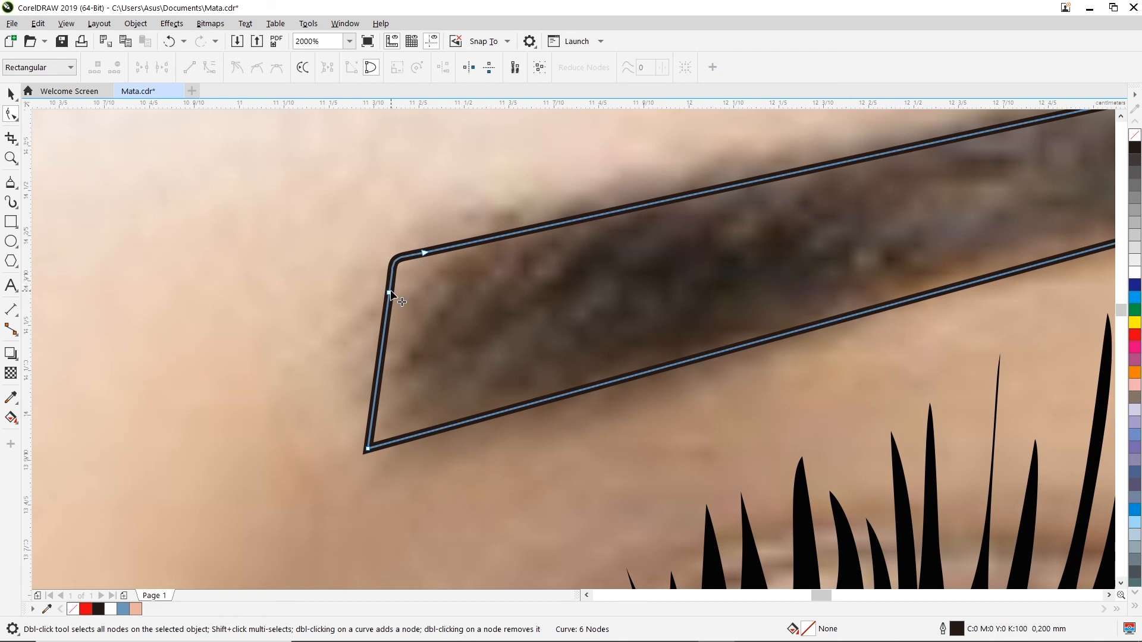
left_click_drag(395, 256, 391, 258)
- Round the brow outline's lower inner corner with two added nodes, a curve conversion and removal of the corner node
double_click(373, 412)
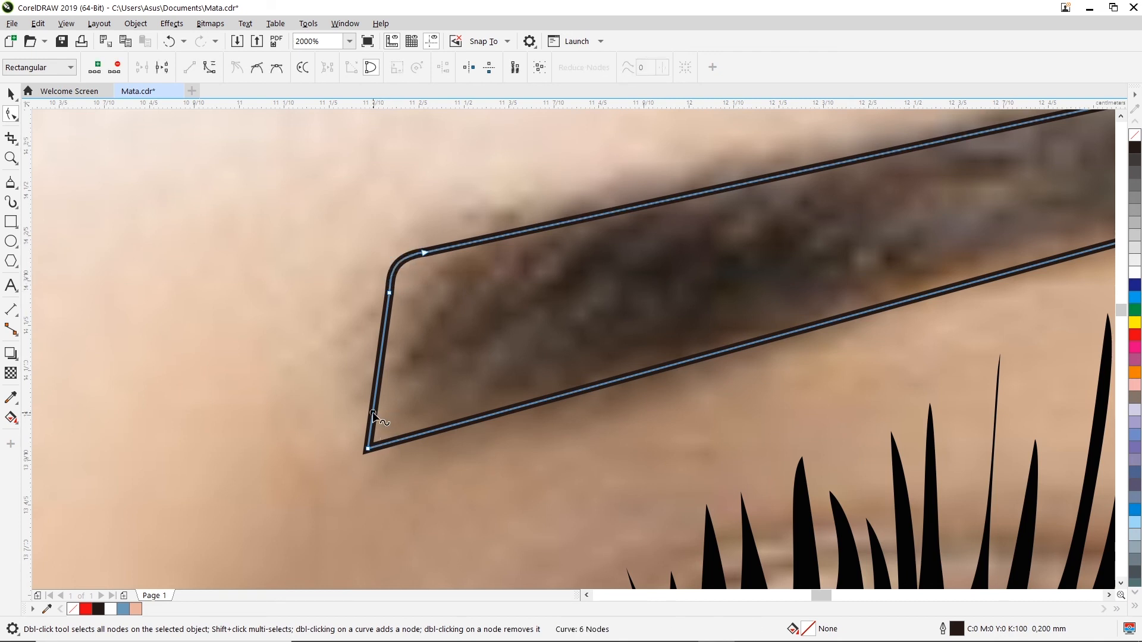
double_click(430, 431)
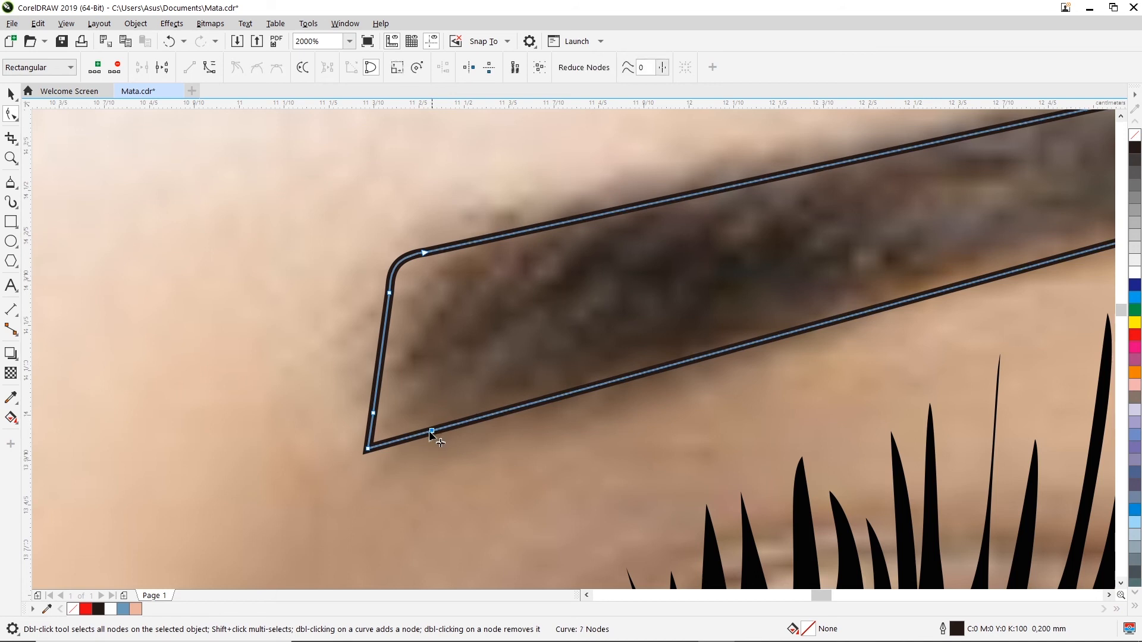
right_click(369, 448)
left_click(421, 291)
double_click(367, 449)
left_click_drag(365, 468, 376, 398)
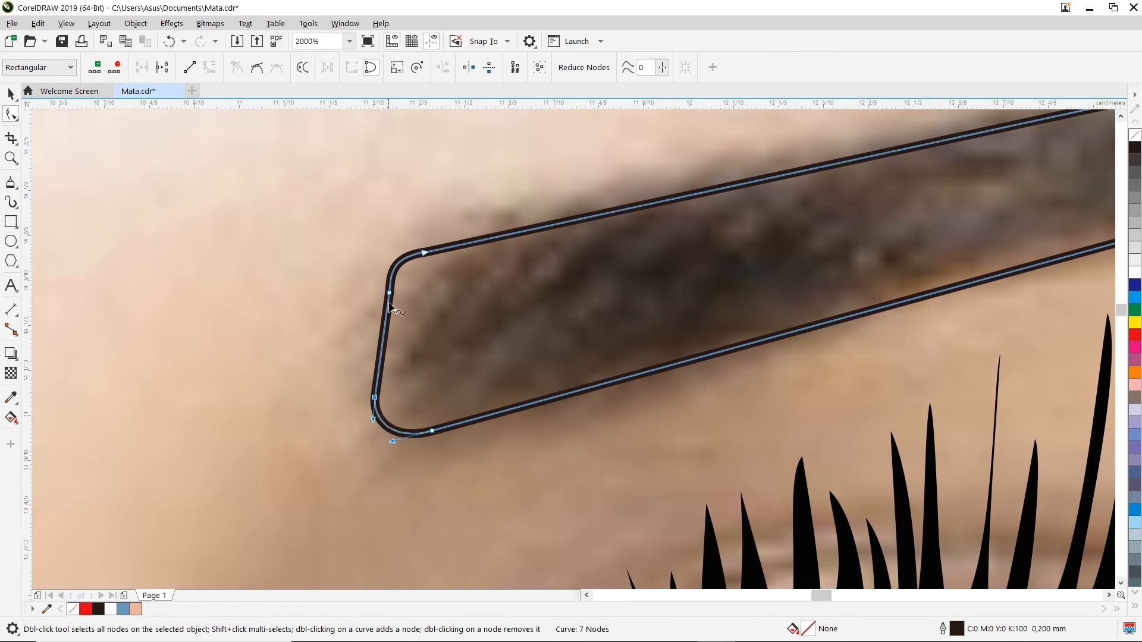
- Adjust the two nodes of the rounded upper inner corner to narrow the brow outline's inner end
left_click_drag(423, 256, 434, 255)
left_click_drag(390, 292, 396, 293)
scroll(482, 313, "down", 1)
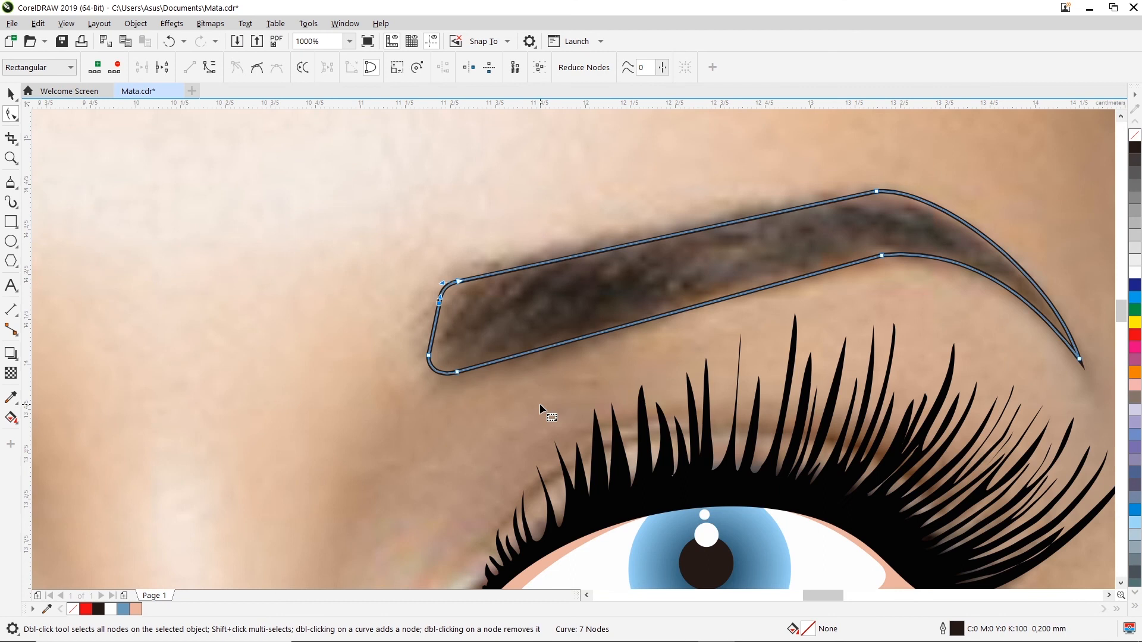
left_click(540, 403)
scroll(879, 261, "down", 1)
scroll(891, 251, "up", 1)
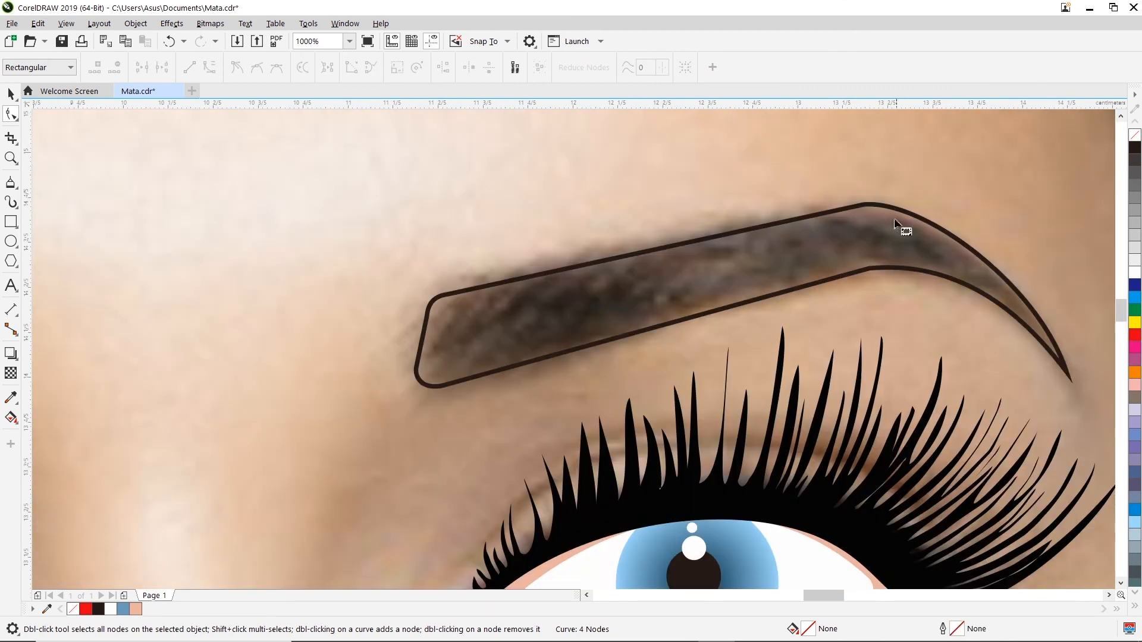
- Shift the brow's upper arch node inward and adjust the upper and lower arch handles for a smoother bend
left_click(891, 208)
scroll(890, 208, "up", 1)
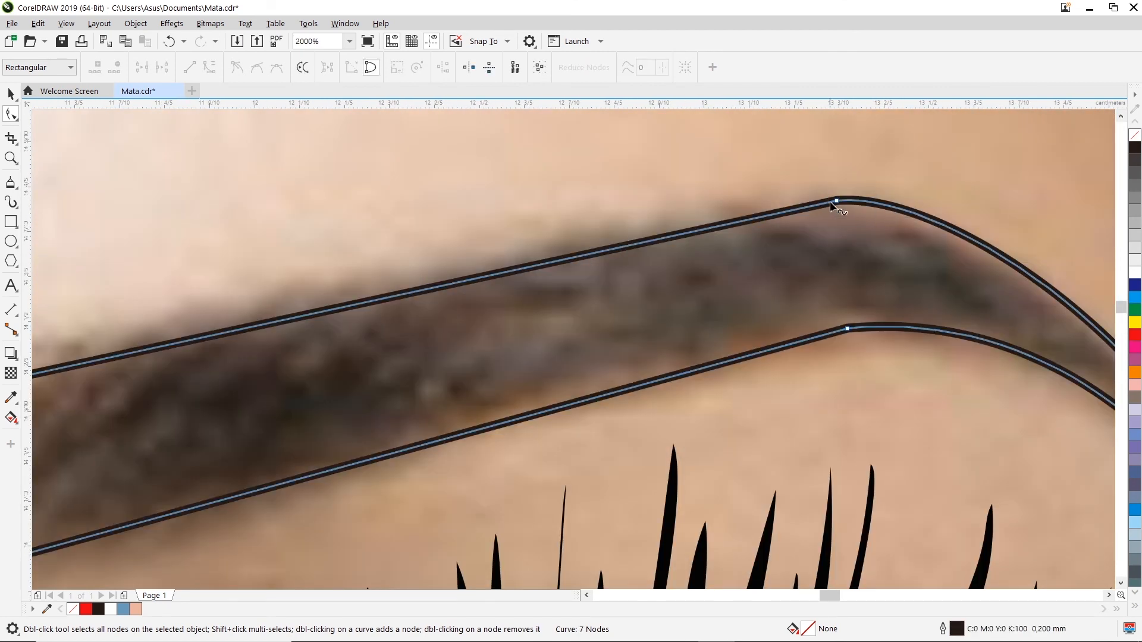
left_click_drag(837, 202, 827, 205)
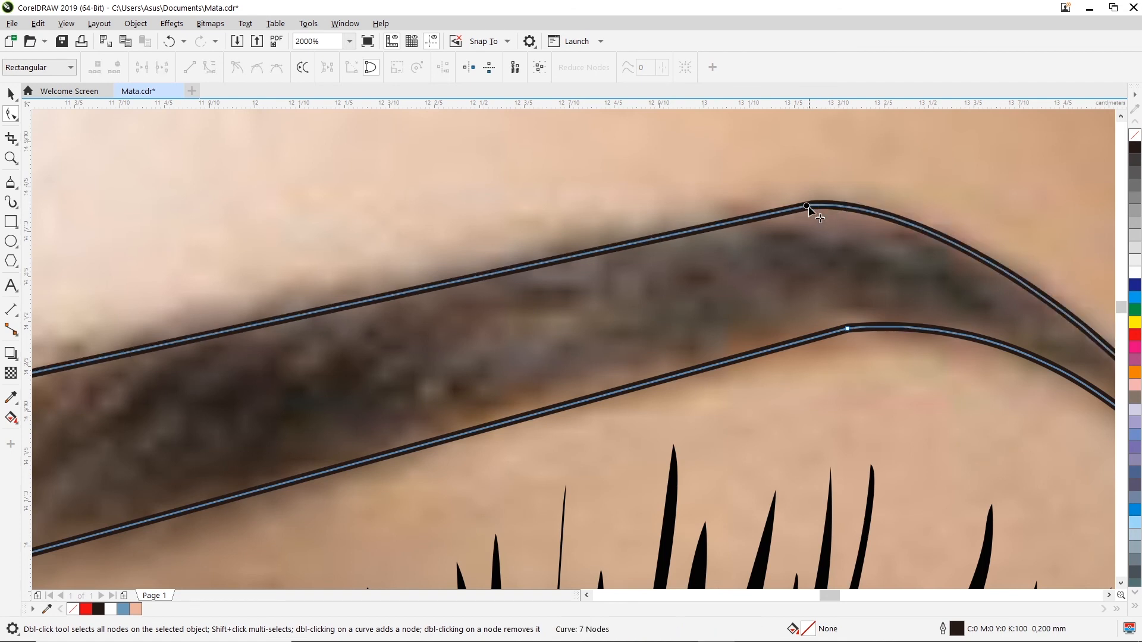
left_click_drag(934, 197, 962, 179)
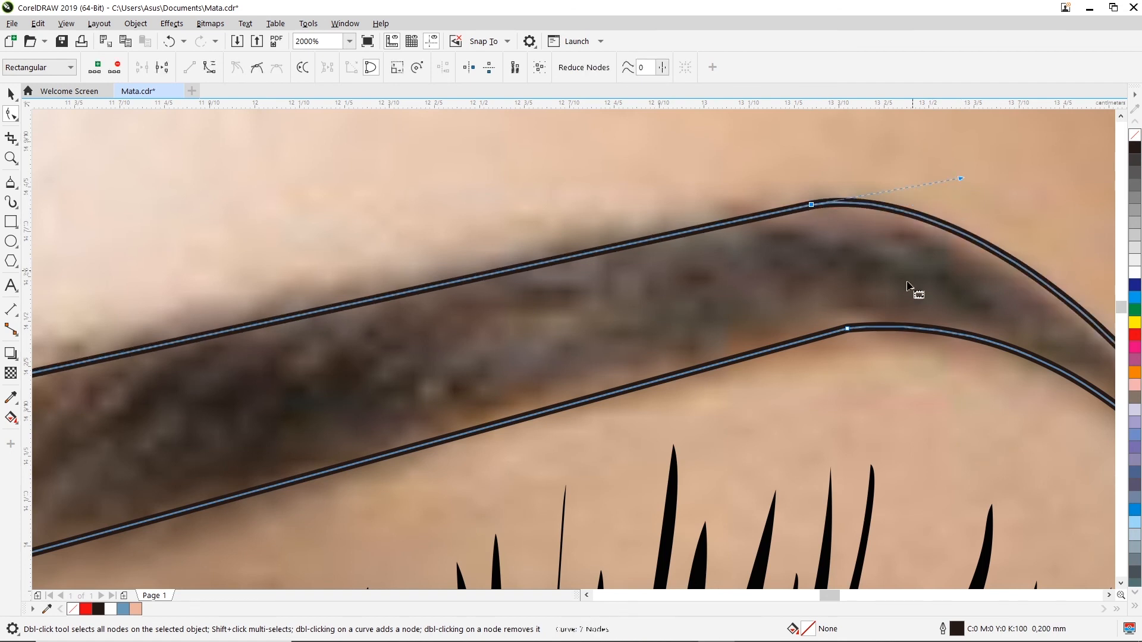
left_click(867, 330)
left_click_drag(1053, 310, 975, 294)
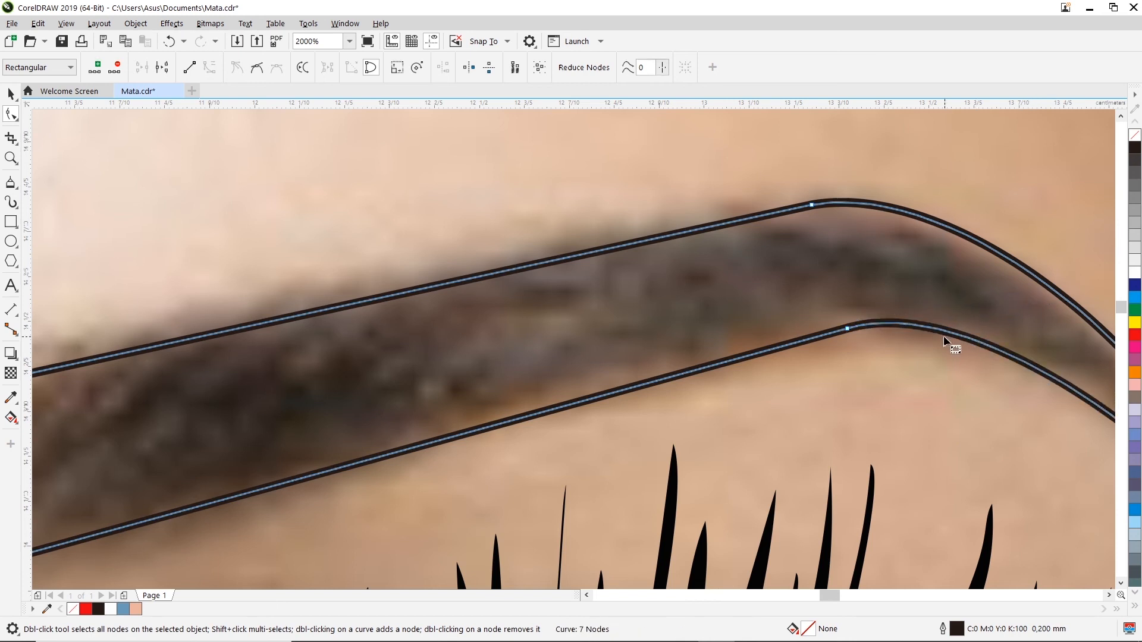
- Examine the traced brow outline against the whole face and the opposite eyebrow
scroll(844, 366, "down", 3)
scroll(922, 378, "down", 1)
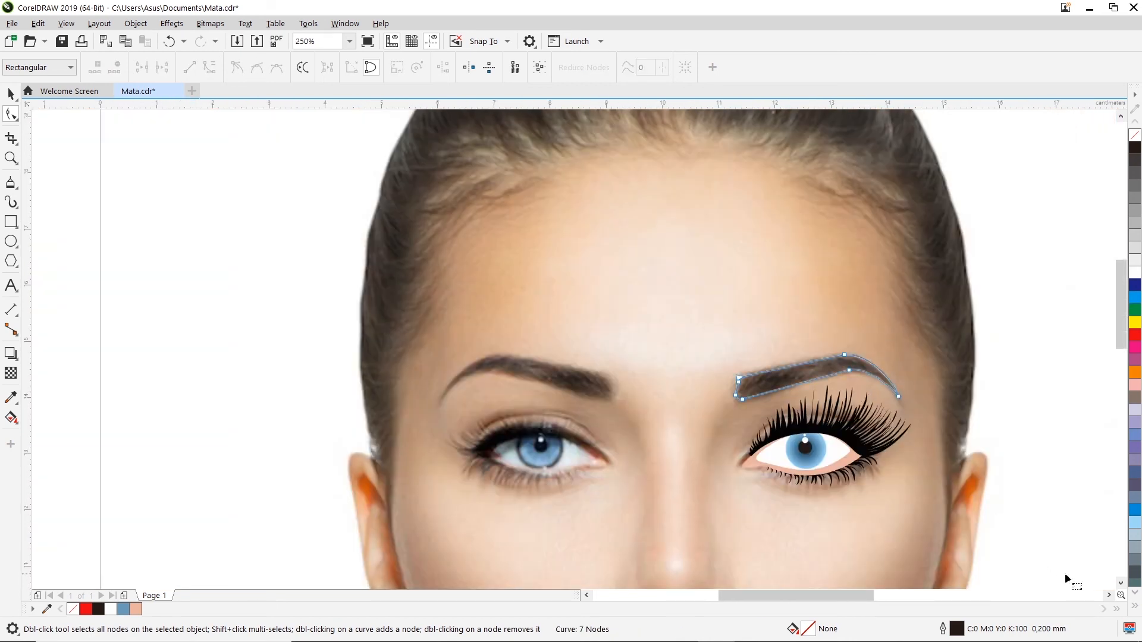
left_click(1108, 596)
left_click(1108, 596)
left_click(1107, 596)
left_click(780, 359)
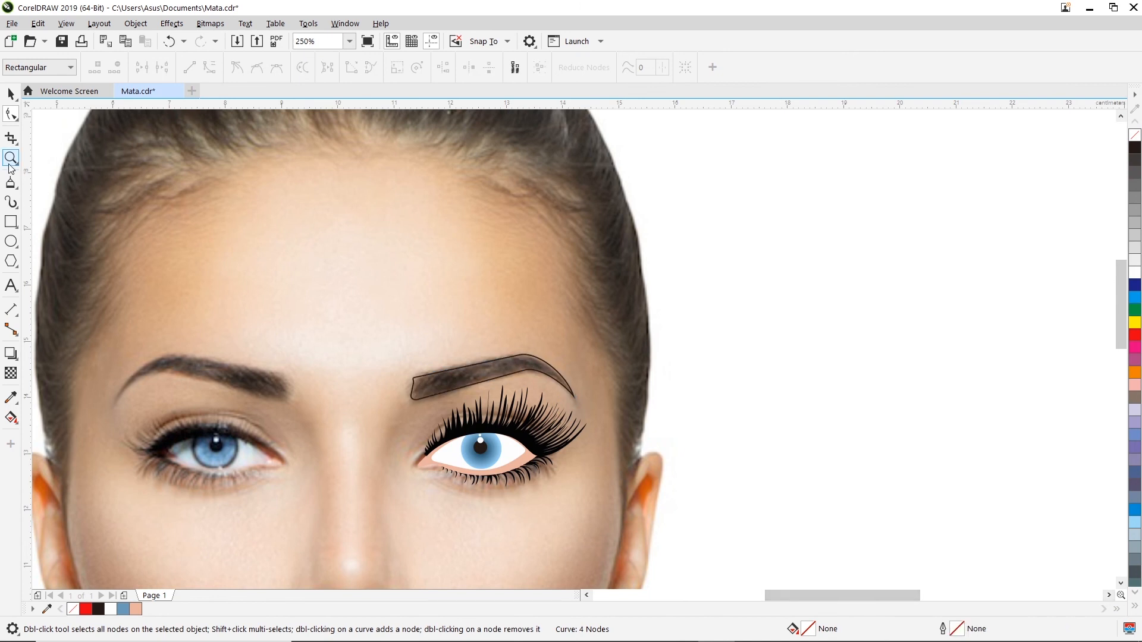
scroll(416, 396, "up", 1)
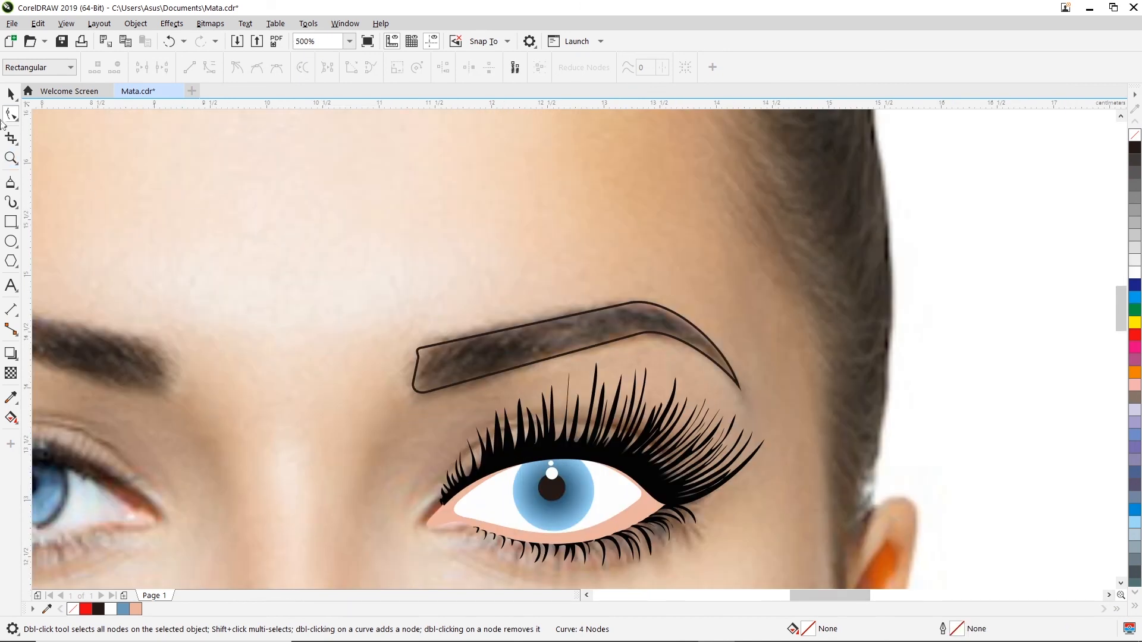
- Move the node at the brow outline's upper inner corner along the top edge toward the arch to broaden the rounding
scroll(387, 339, "up", 1)
left_click(429, 345)
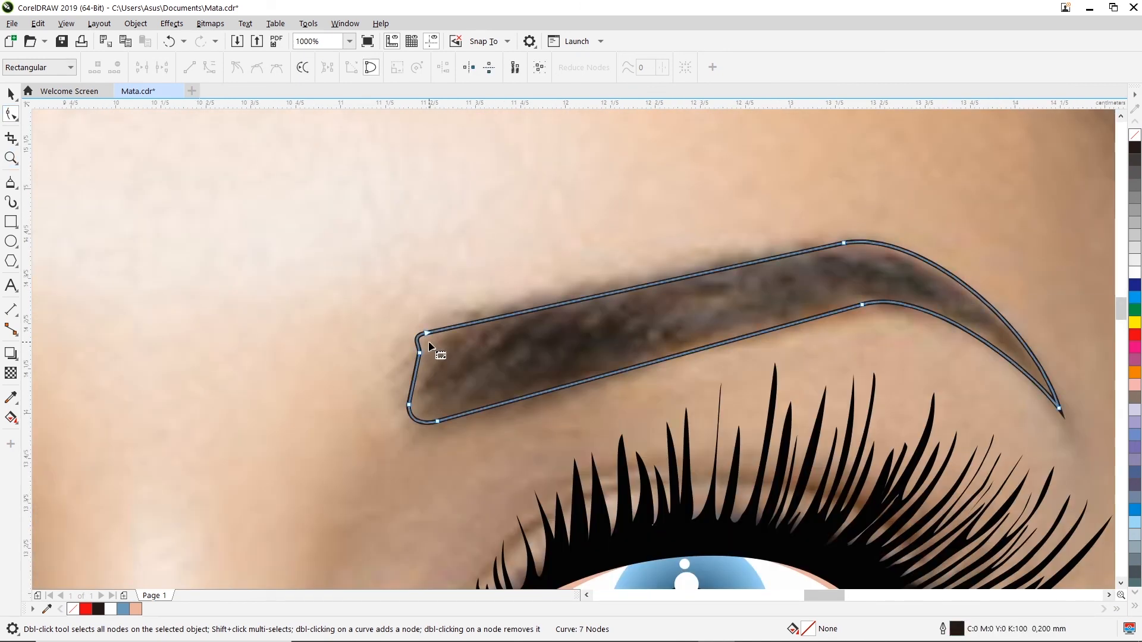
double_click(427, 333)
left_click(419, 352)
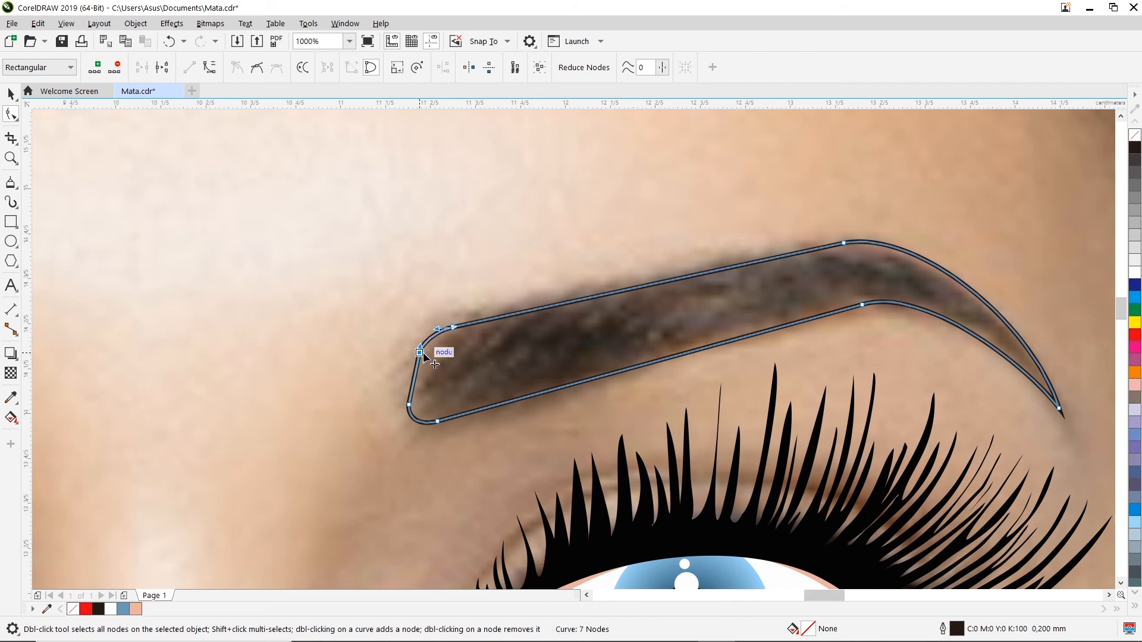
left_click(277, 330)
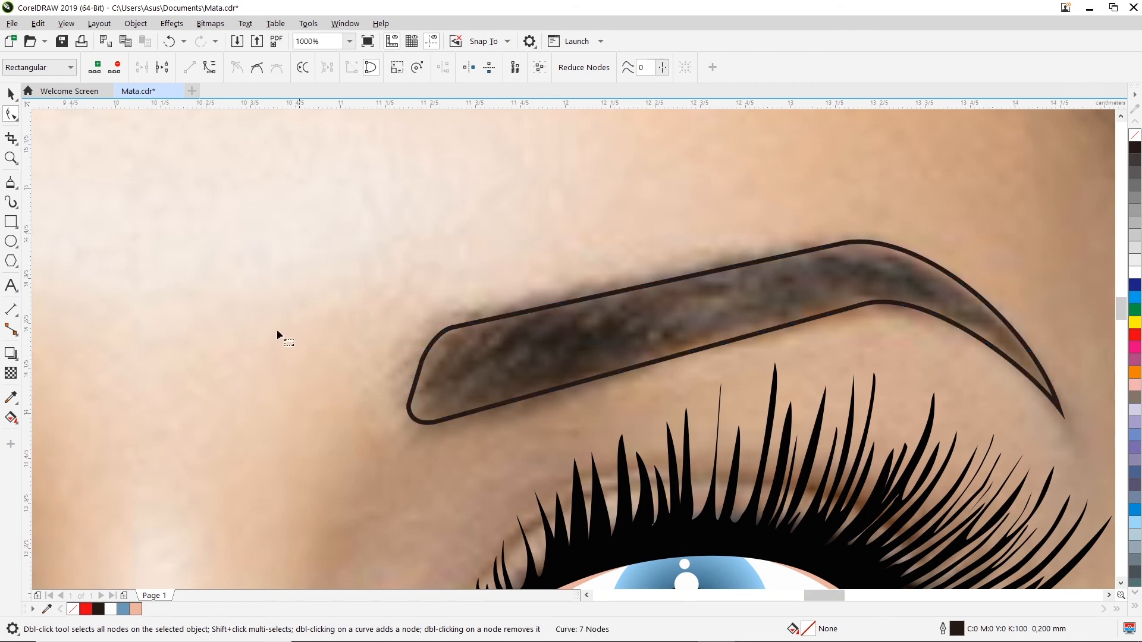
- Lengthen the curve handle of the inner edge's upper node to smooth the brow outline's rounded upper inner corner
left_click(411, 406)
scroll(422, 360, "up", 1)
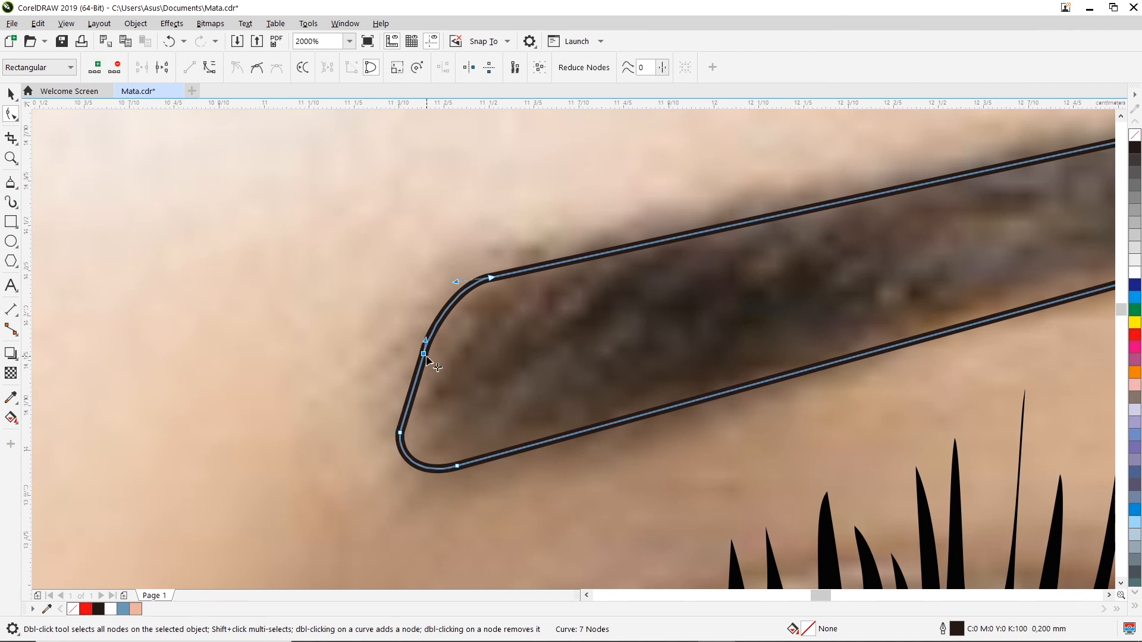
left_click_drag(426, 339, 437, 332)
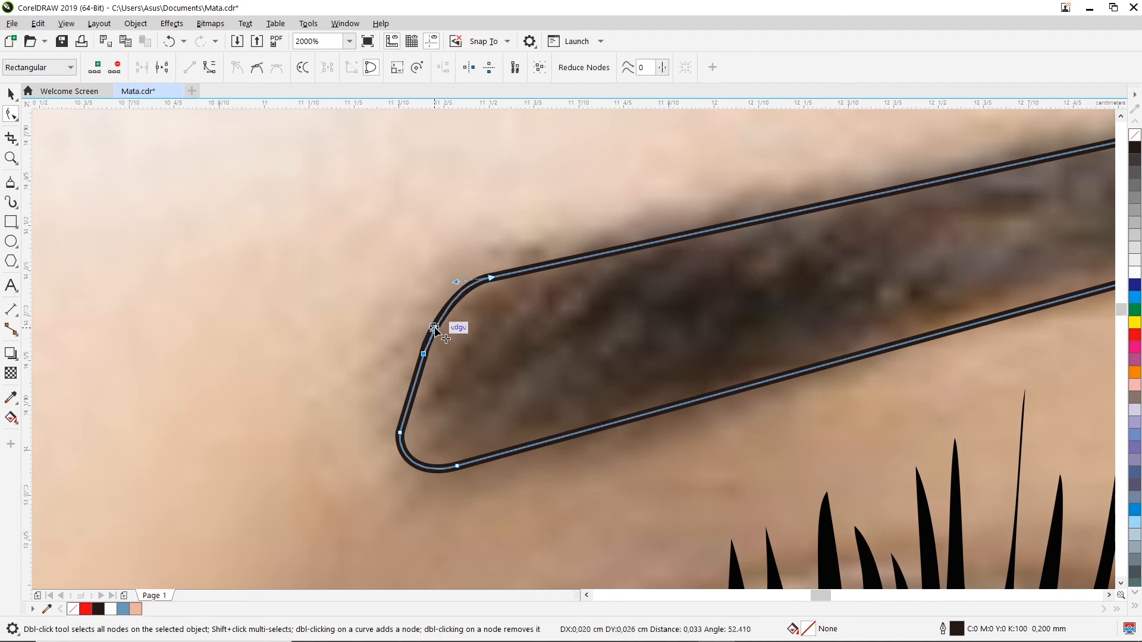
scroll(478, 359, "down", 2)
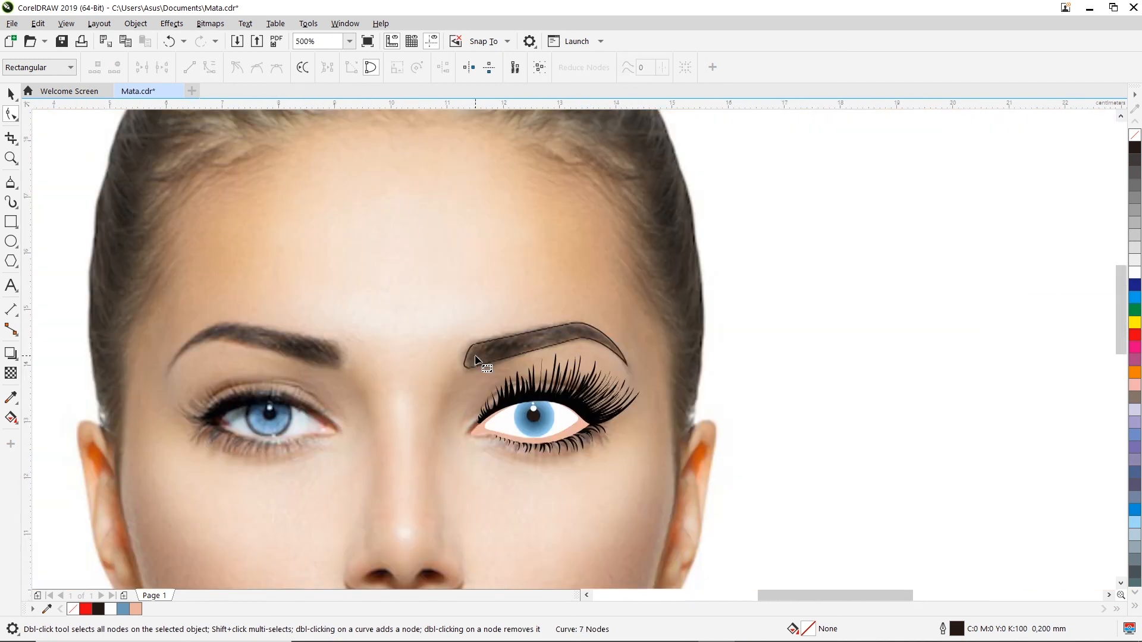
left_click(713, 333)
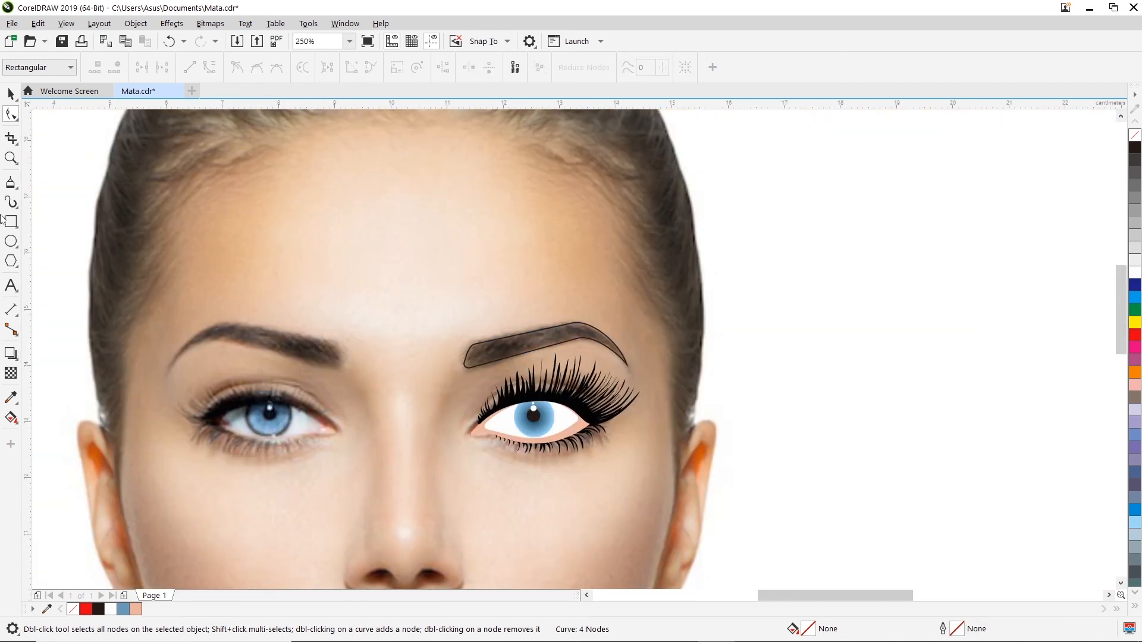
- Fill the brow outline with dark brown #3D3027 sampled from the photo's eyebrow using the Color Eyedropper
left_click(11, 94)
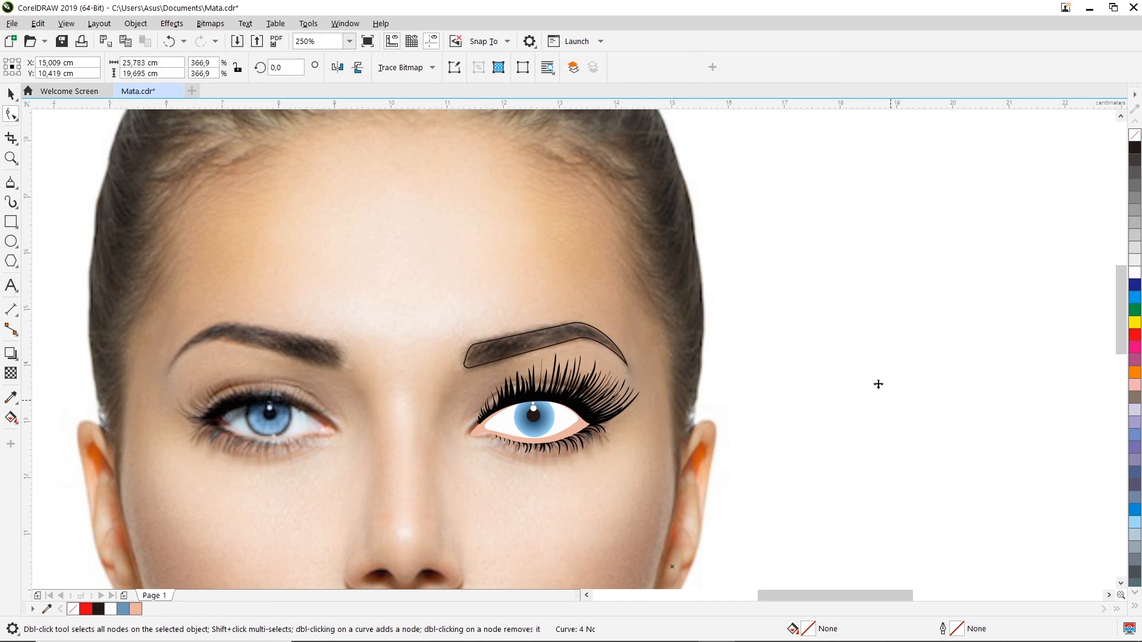
left_click(702, 316)
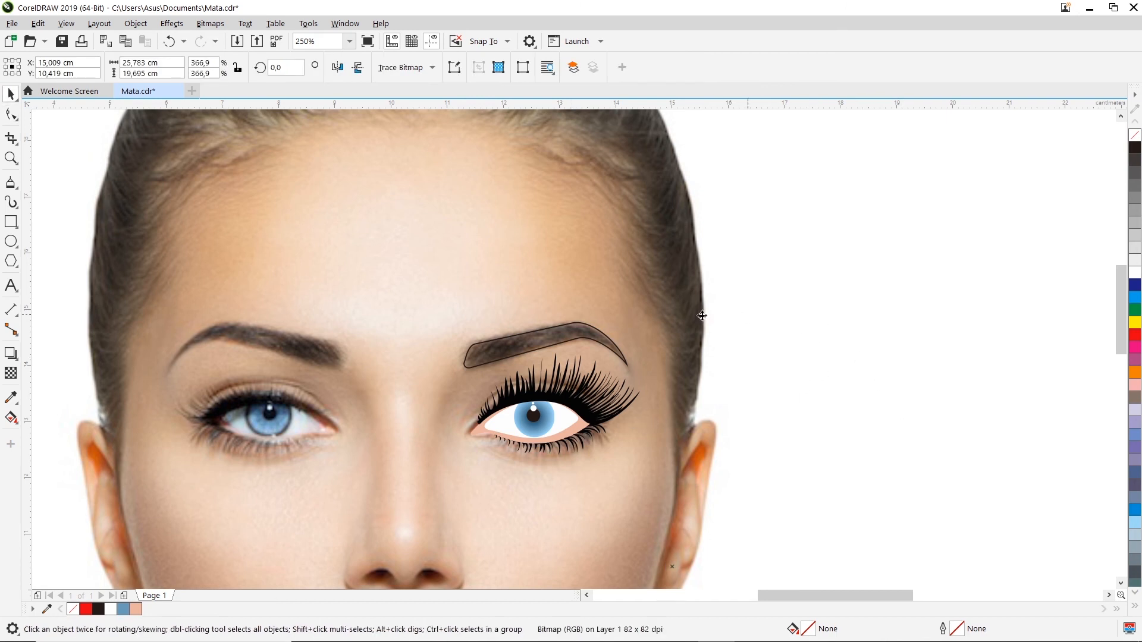
left_click(58, 196)
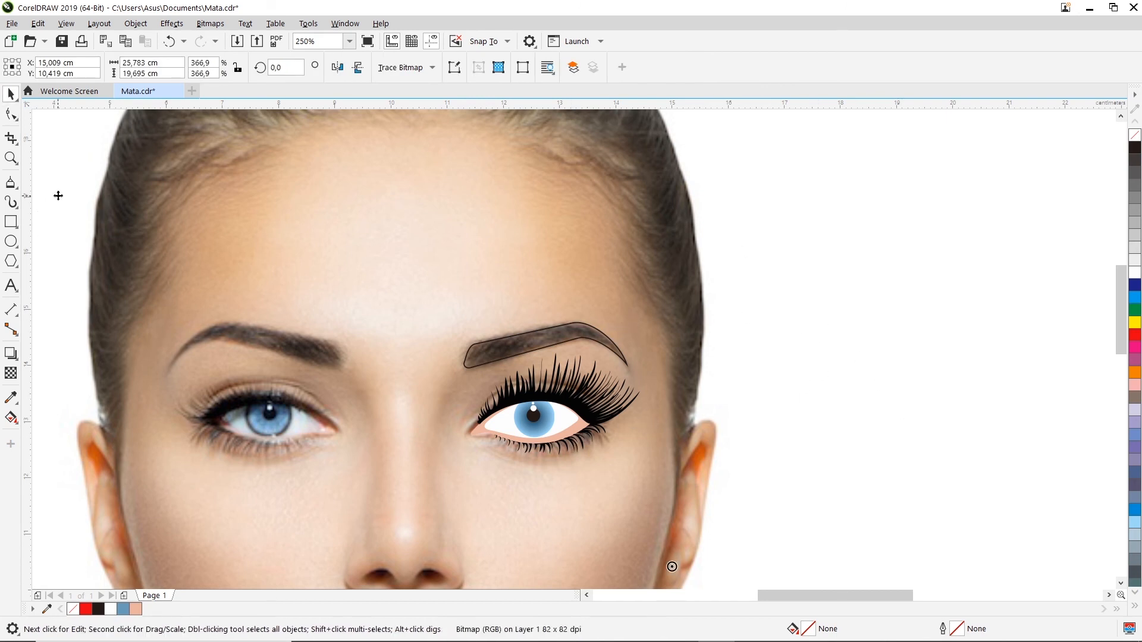
left_click(460, 350)
scroll(536, 352, "up", 2)
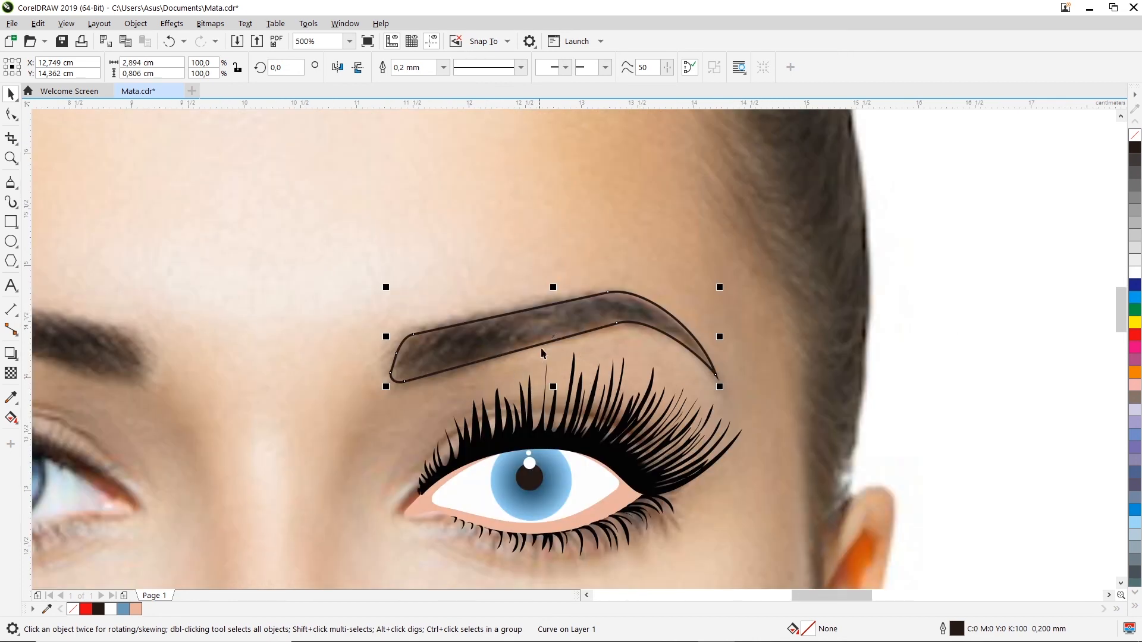
scroll(367, 344, "down", 2)
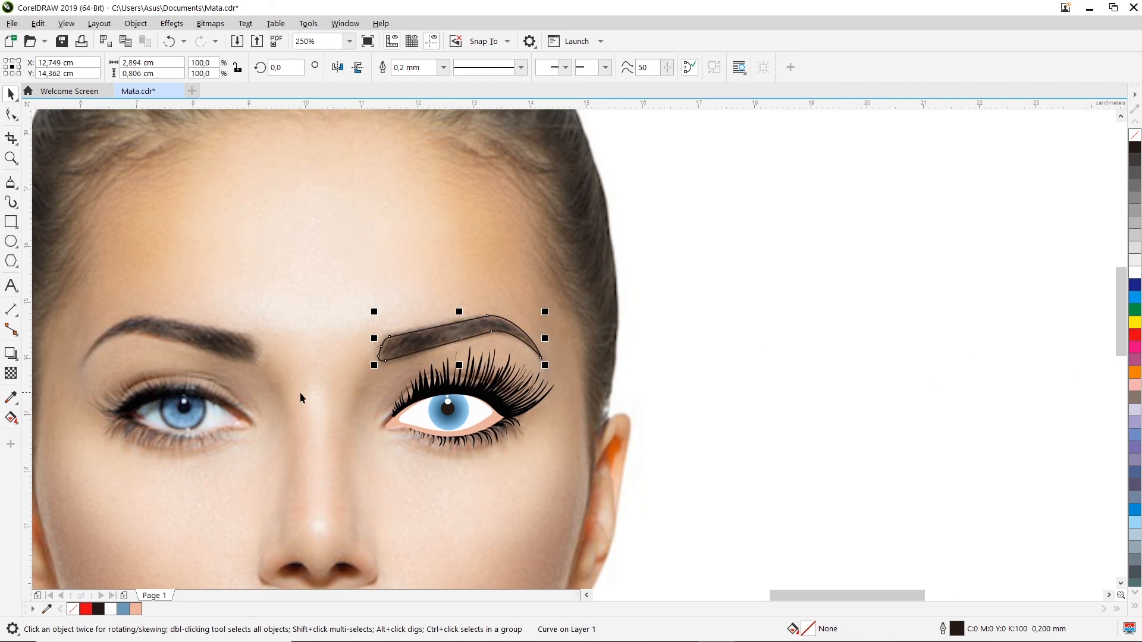
left_click(12, 400)
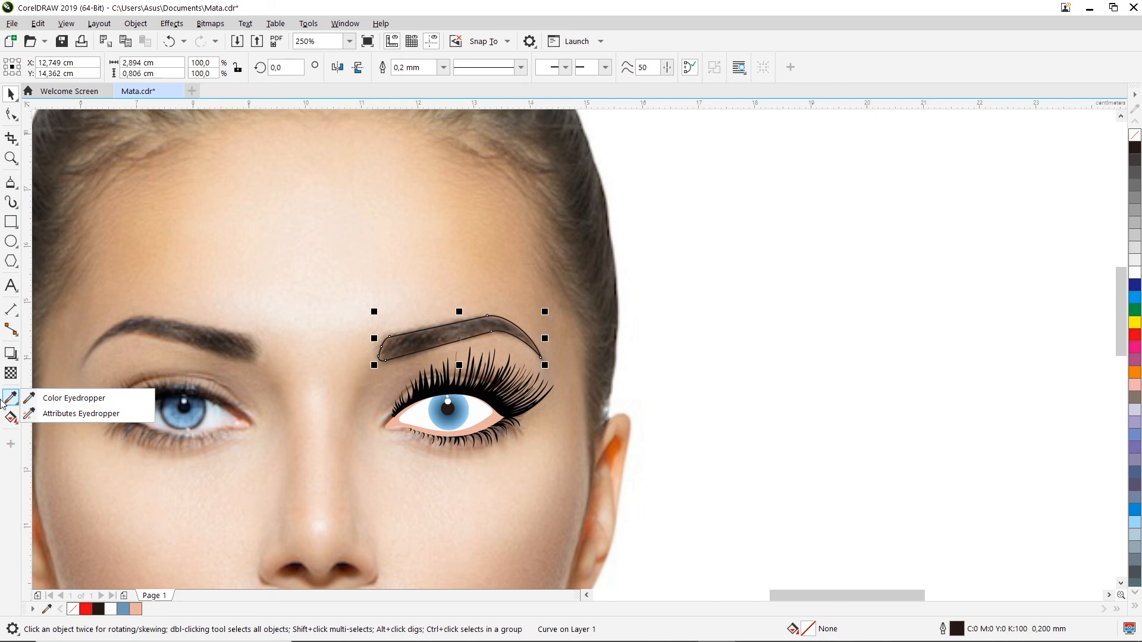
left_click(46, 403)
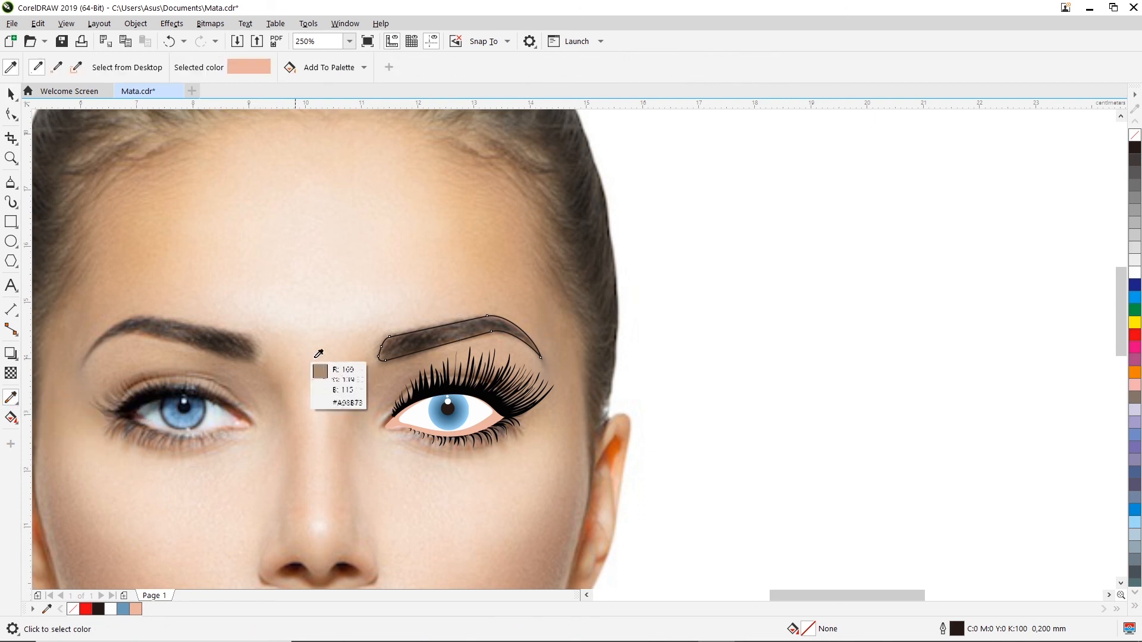
left_click(407, 340)
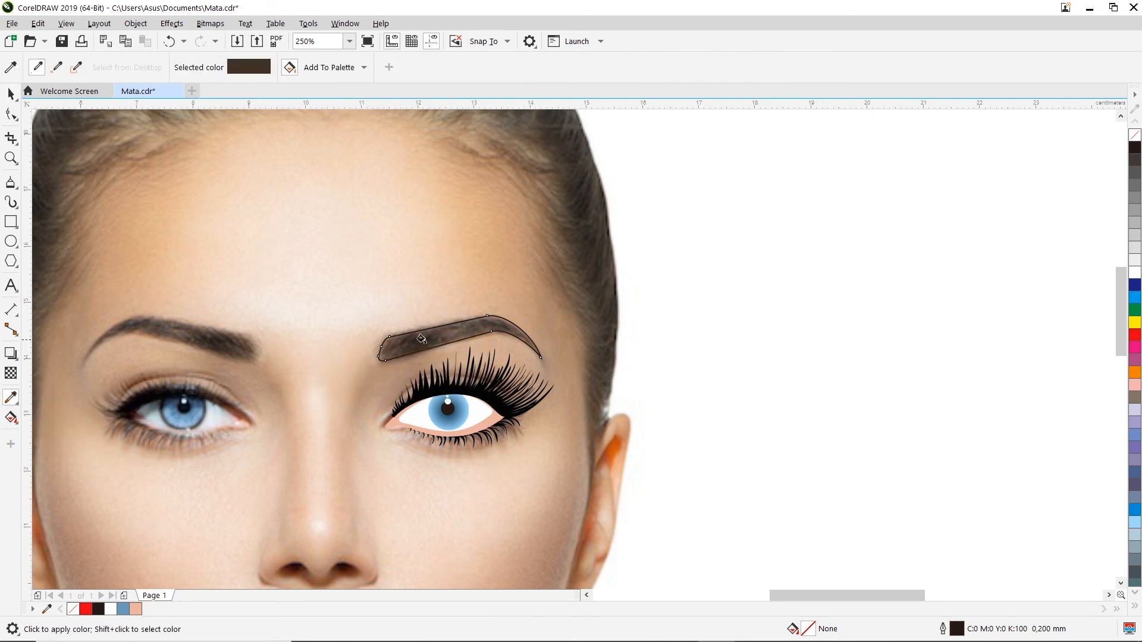
left_click(449, 328)
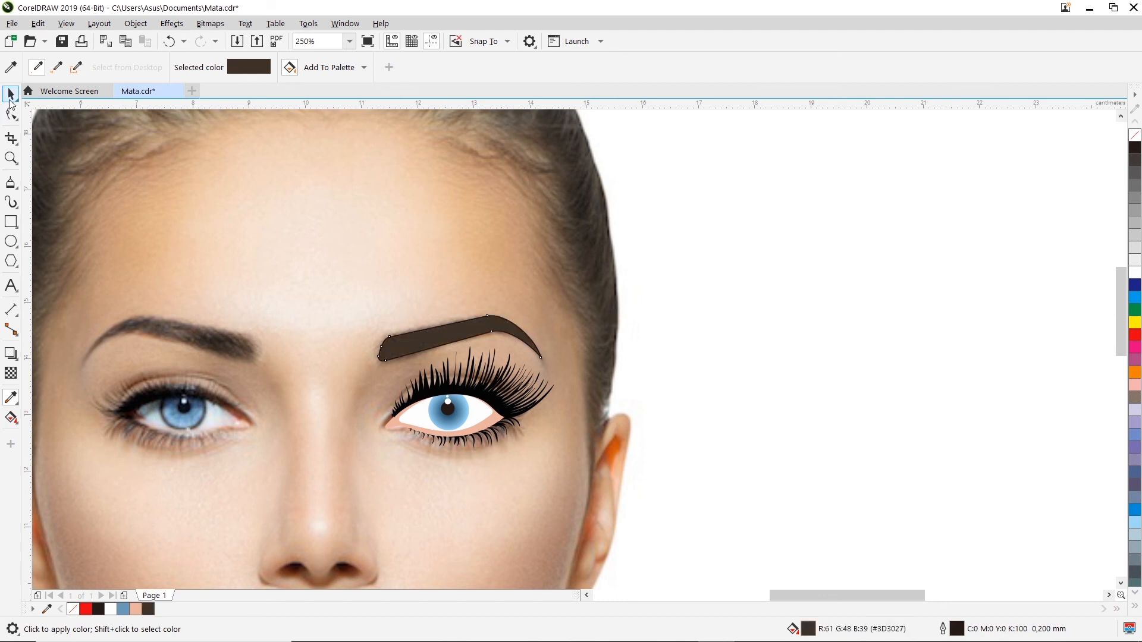
- Remove the black outline from the filled brow shape
left_click(11, 97)
scroll(425, 329, "up", 2)
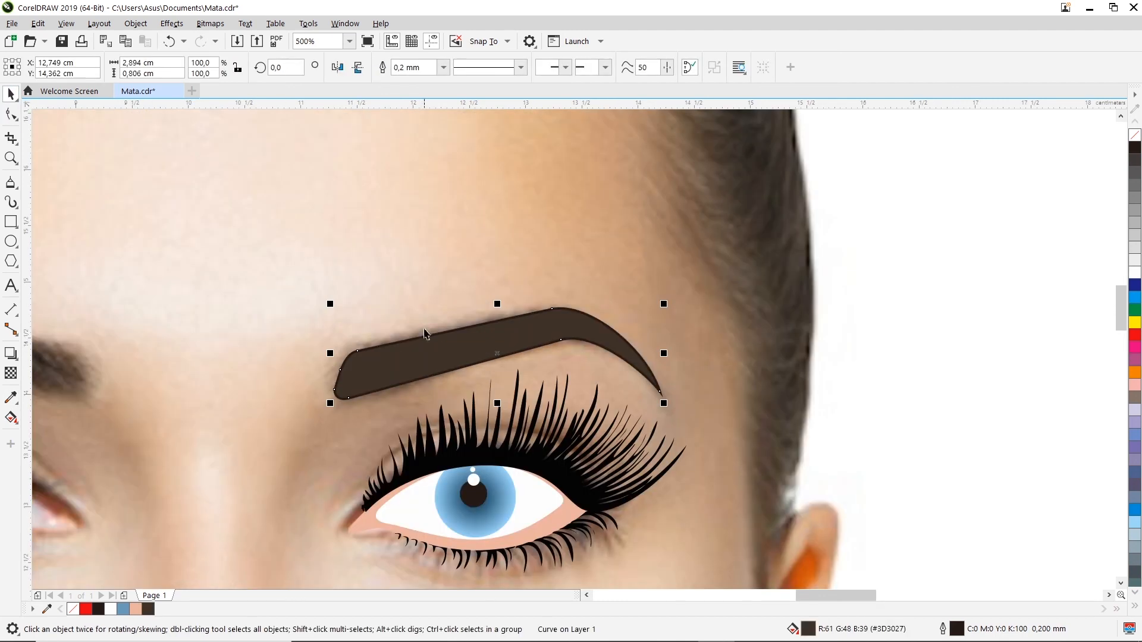
right_click(1137, 138)
left_click(904, 289)
scroll(519, 367, "down", 2)
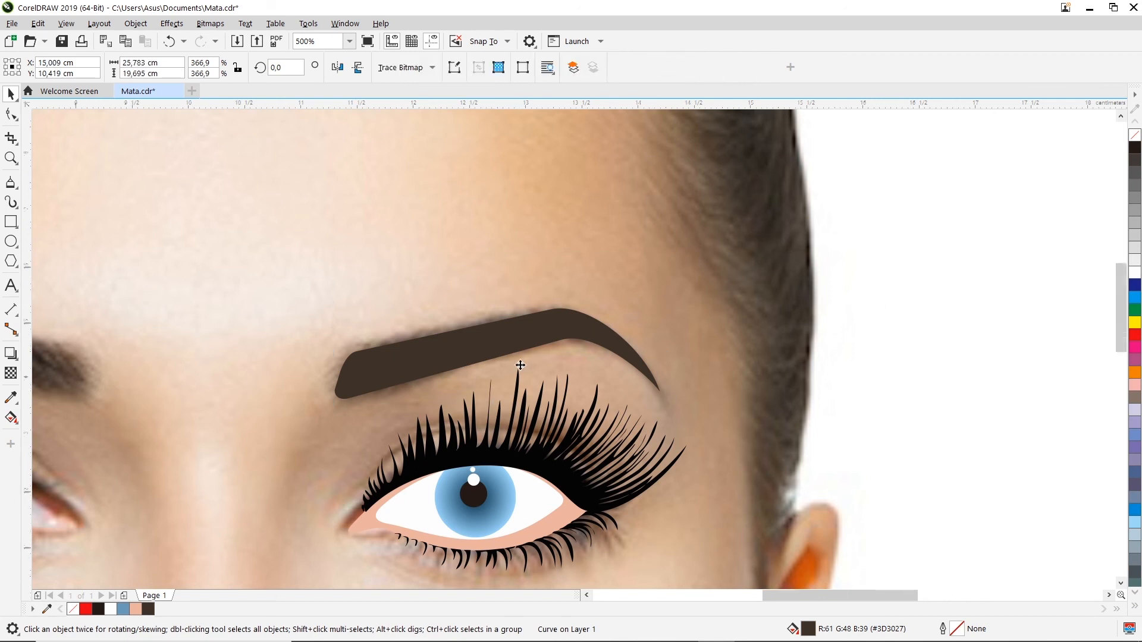
- Apply a linear fountain fill running from the brow's inner end to its outer tip
scroll(322, 367, "up", 1)
scroll(322, 368, "up", 1)
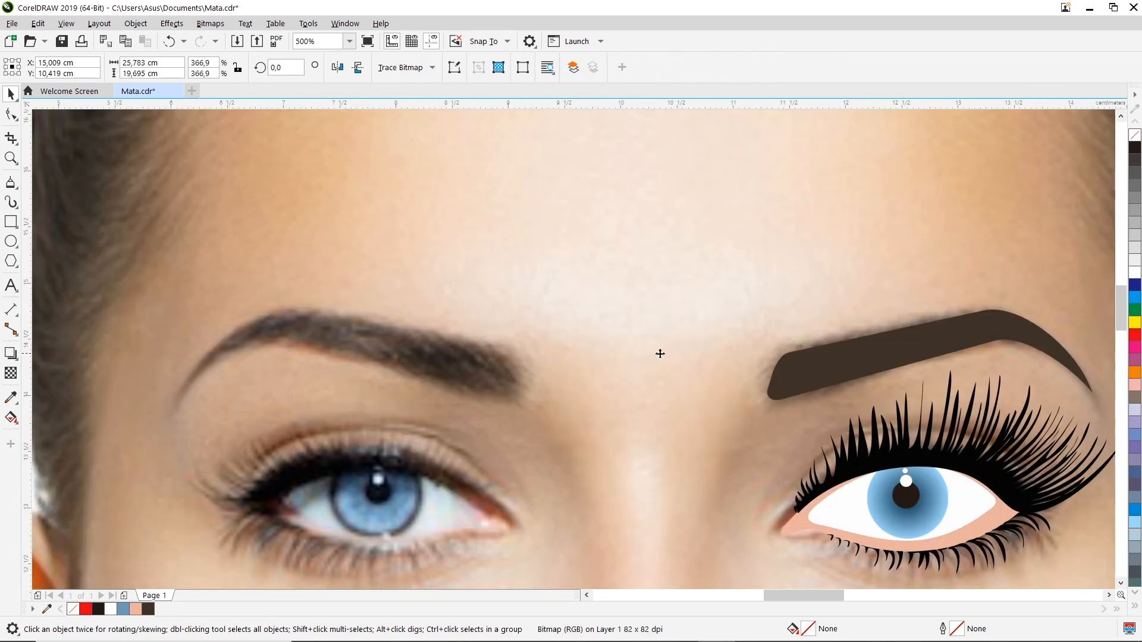
left_click(1109, 595)
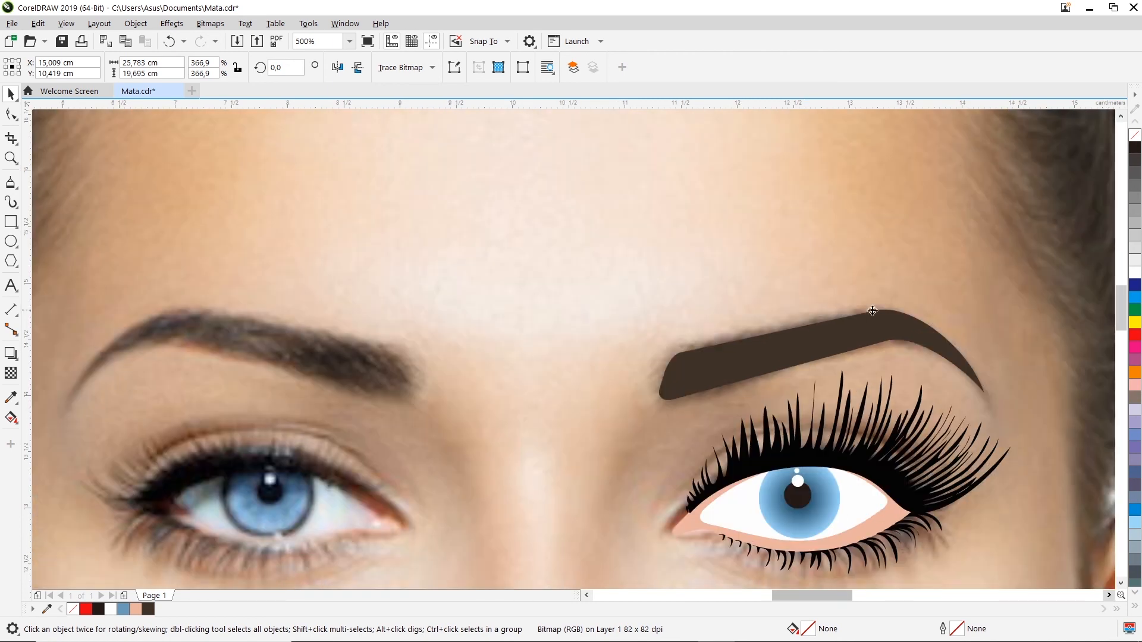
left_click(1109, 595)
left_click(690, 338)
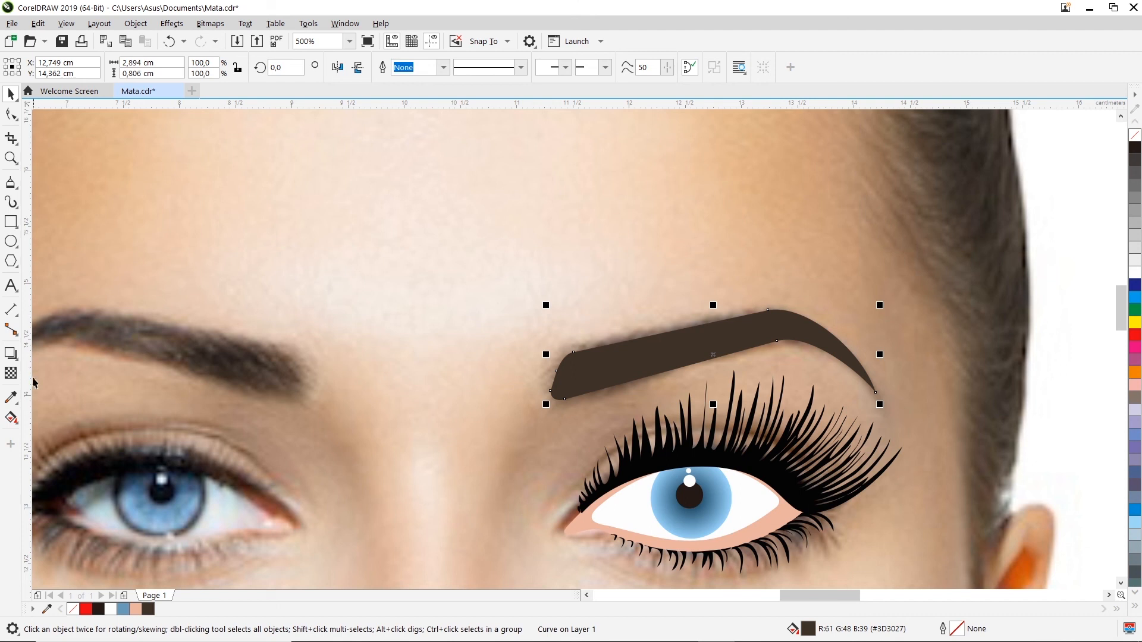
left_click(11, 417)
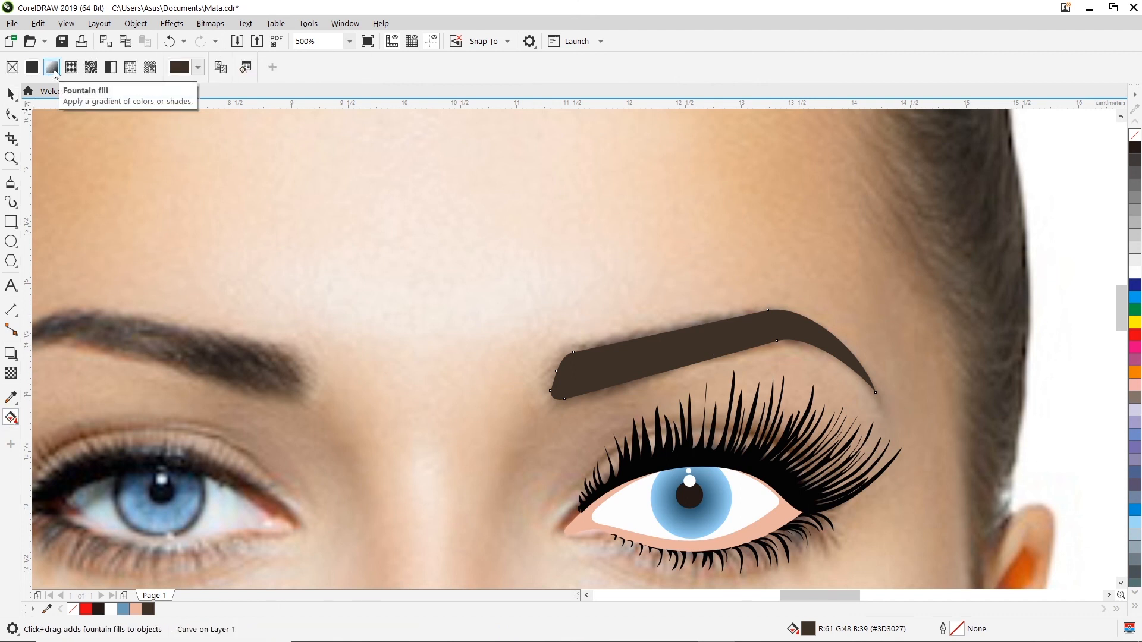
left_click(53, 71)
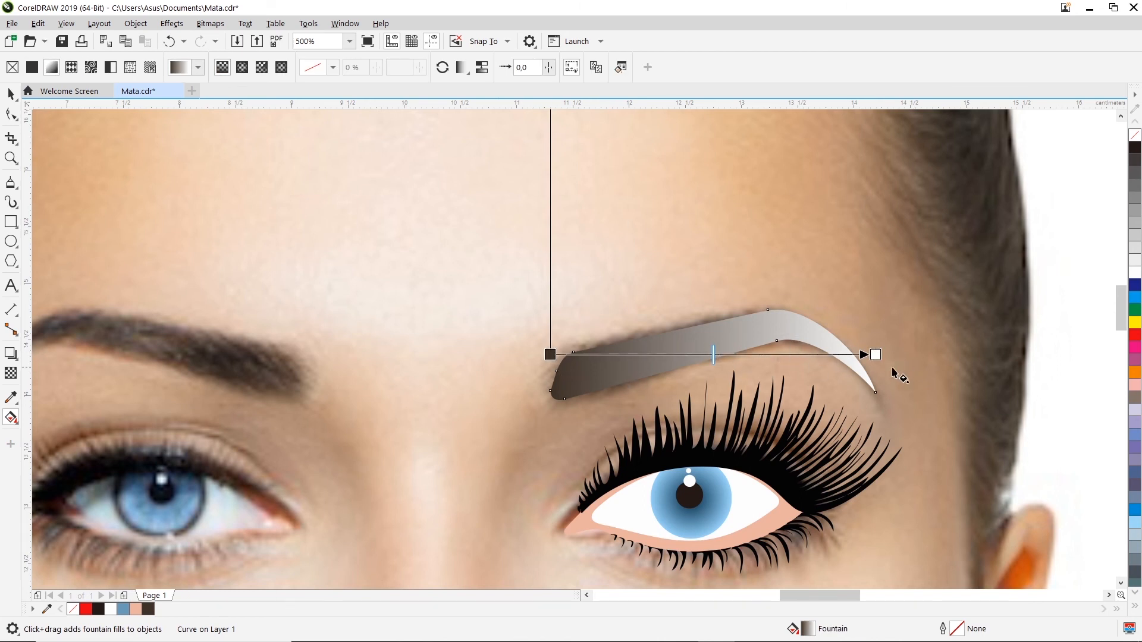
- Set the gradient's end color at the brow's outer tip to brown C56 M82 Y100 K36
left_click(875, 354)
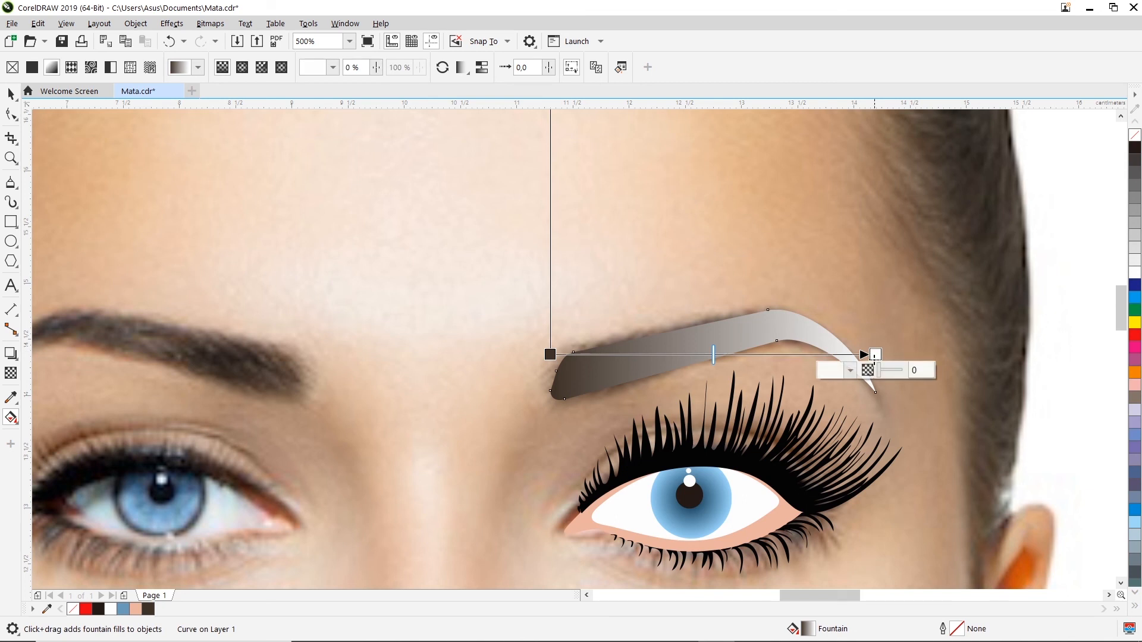
left_click(849, 370)
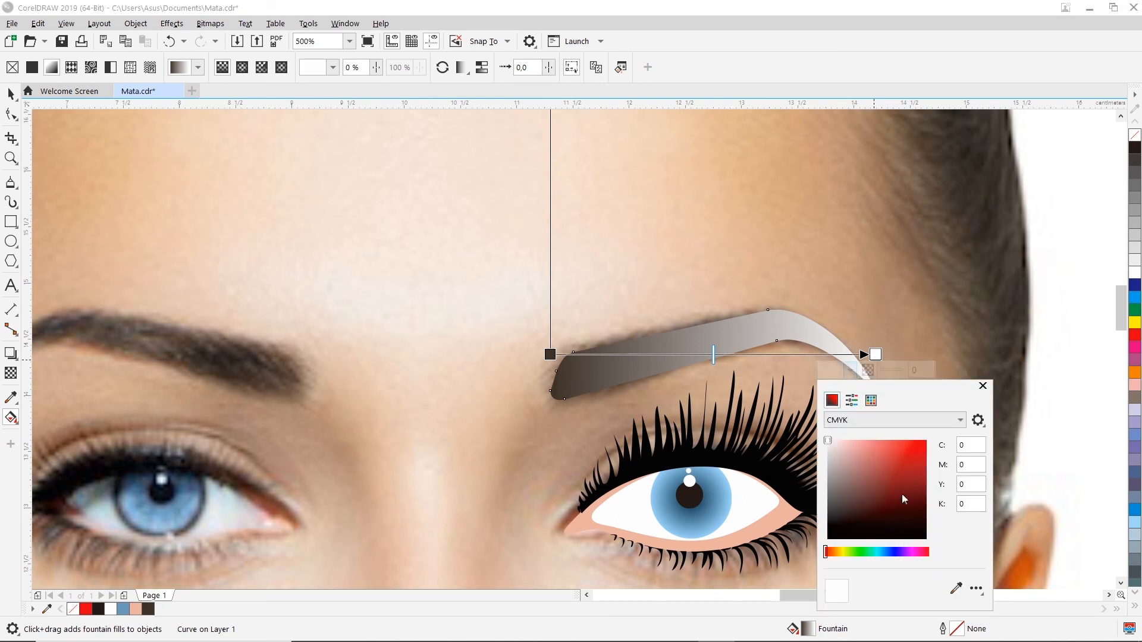
left_click(871, 400)
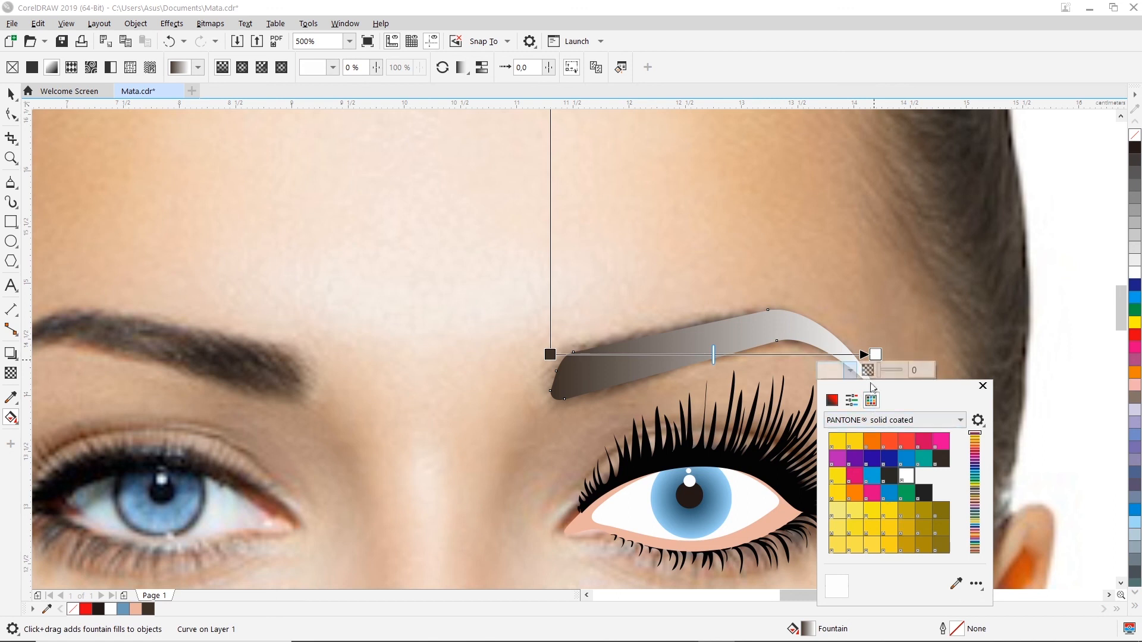
left_click(832, 401)
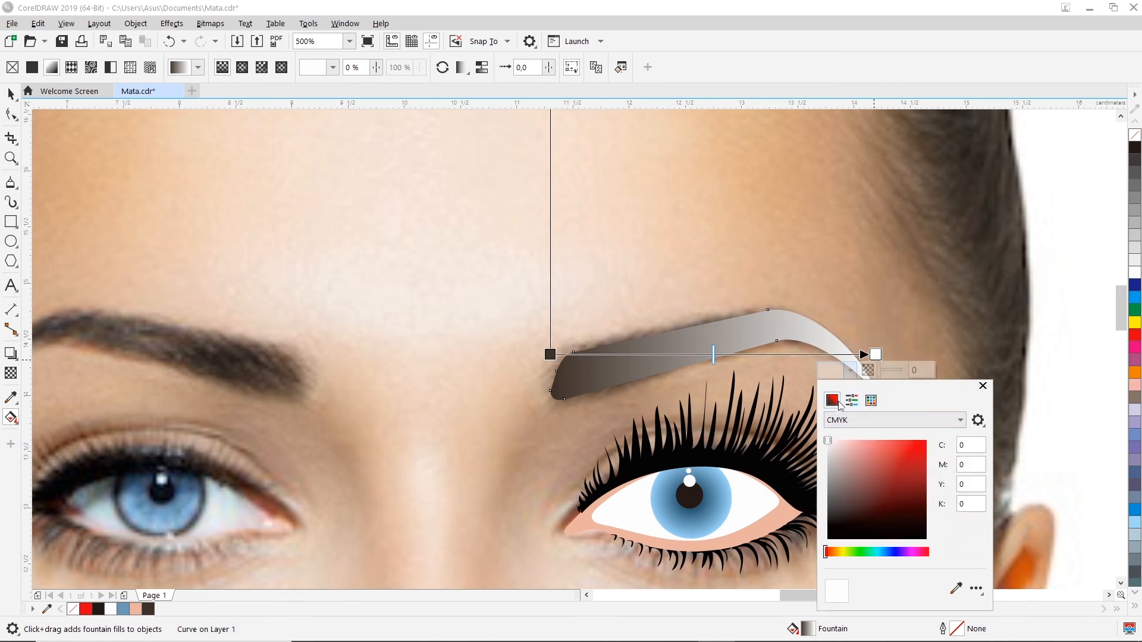
left_click_drag(827, 555, 833, 553)
left_click_drag(904, 474, 932, 499)
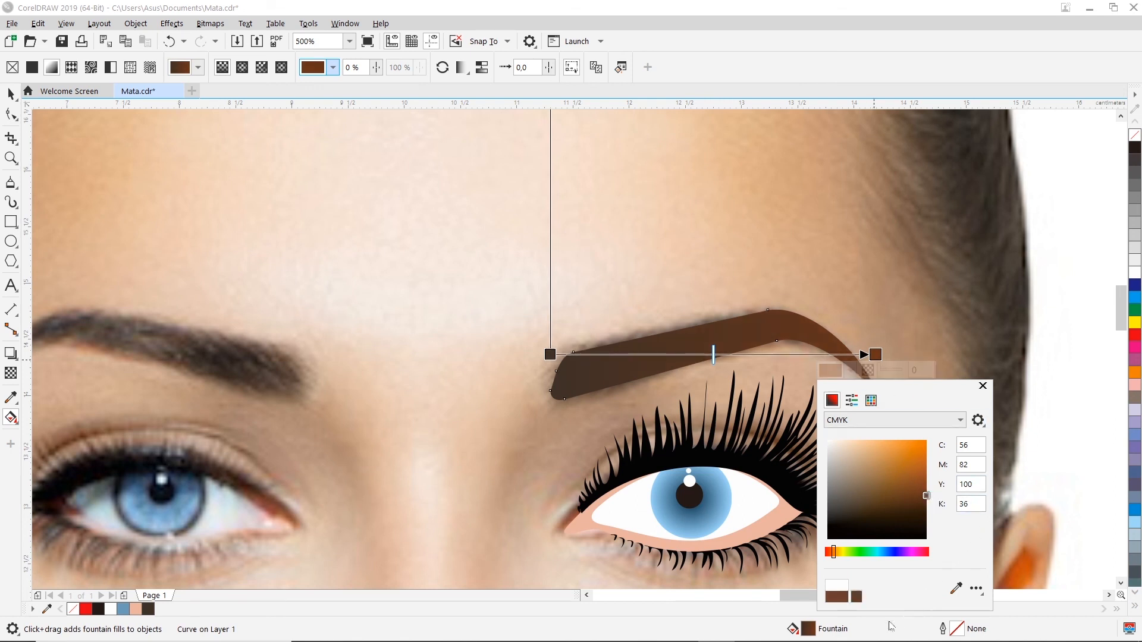
left_click(983, 385)
- Examine the gradient-filled brow against the whole face and in close-up over the photo's eyebrow
left_click(898, 273)
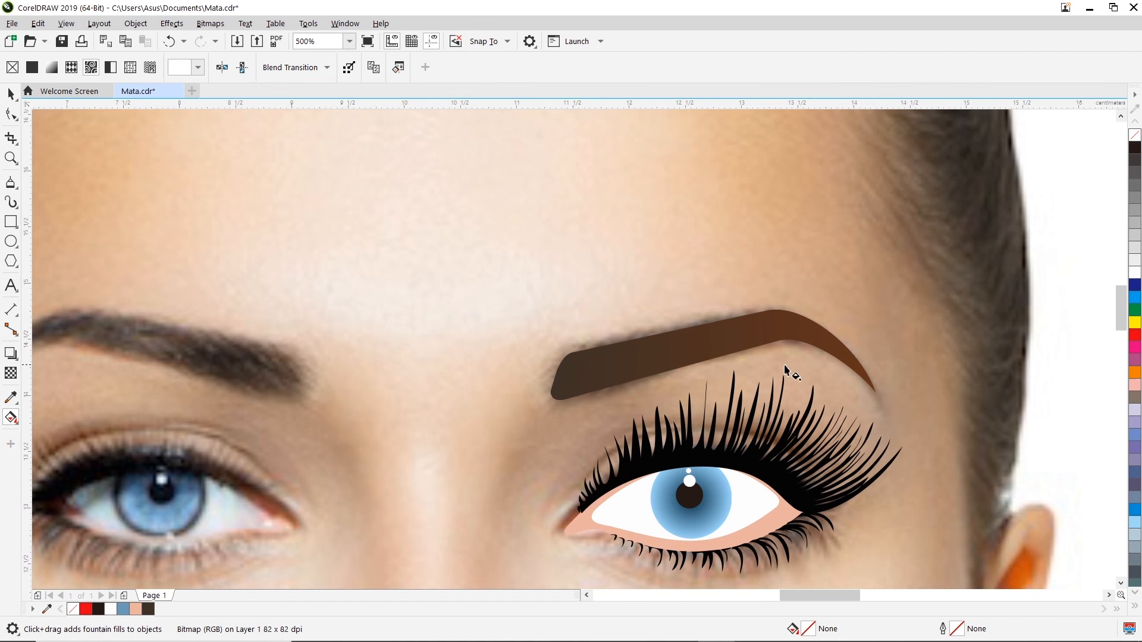
left_click(748, 334)
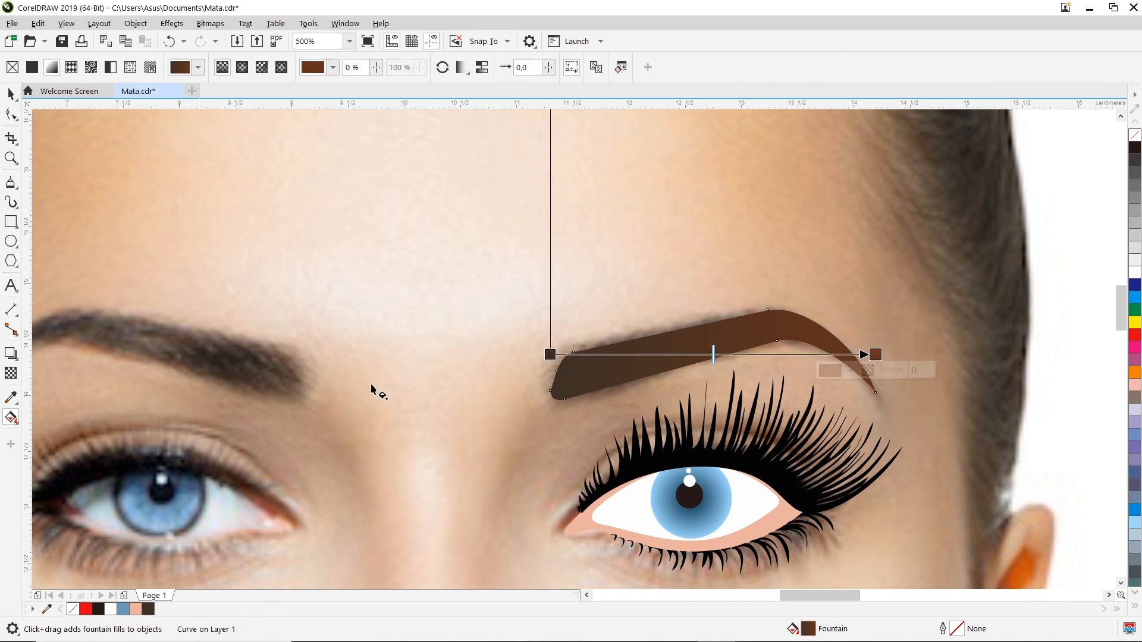
left_click(364, 250)
scroll(713, 377, "down", 4)
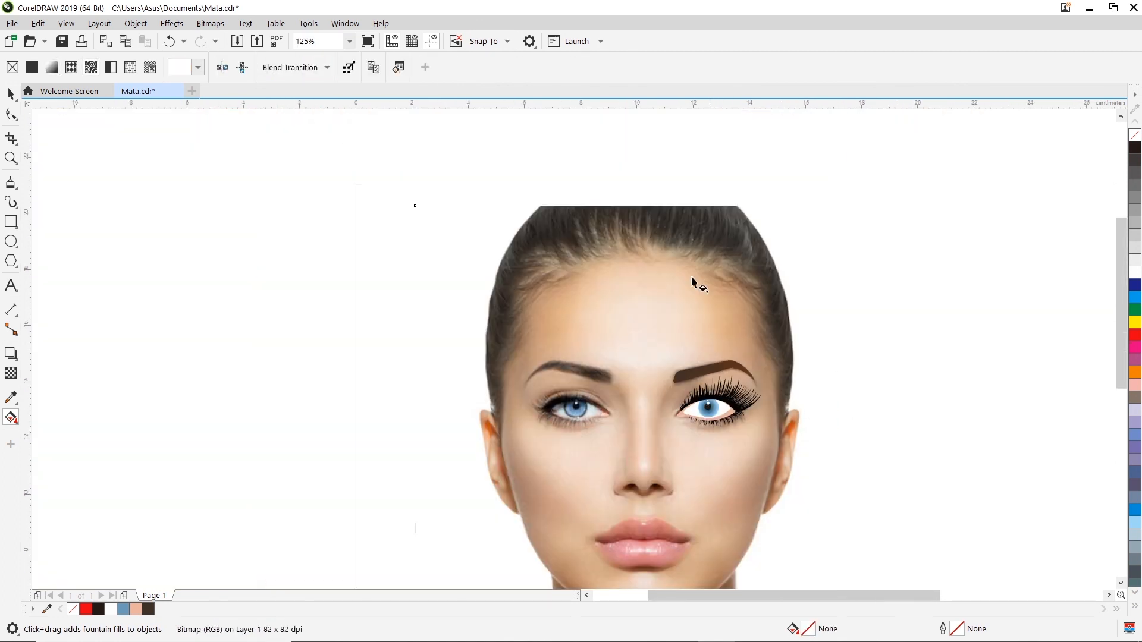
left_click(10, 93)
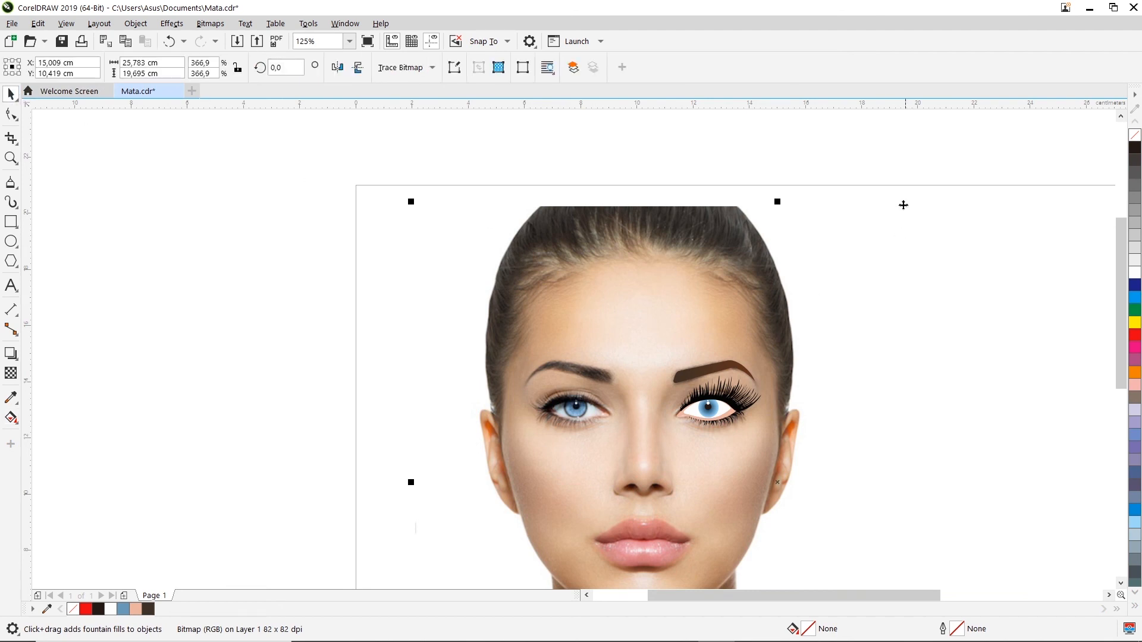
scroll(720, 408, "up", 4)
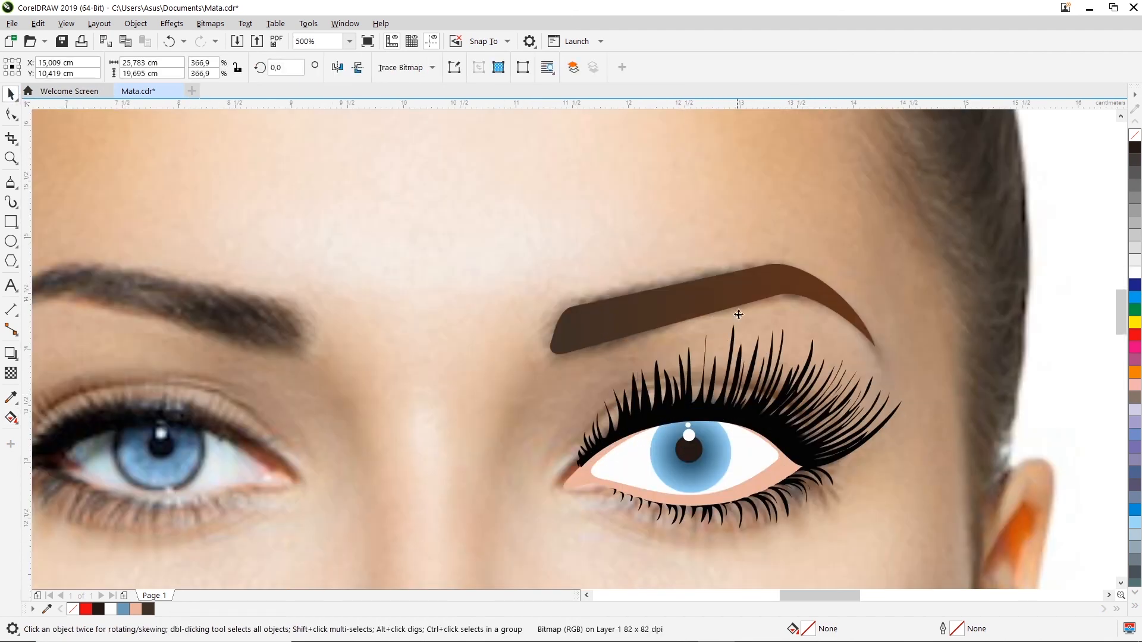
scroll(765, 312, "up", 2)
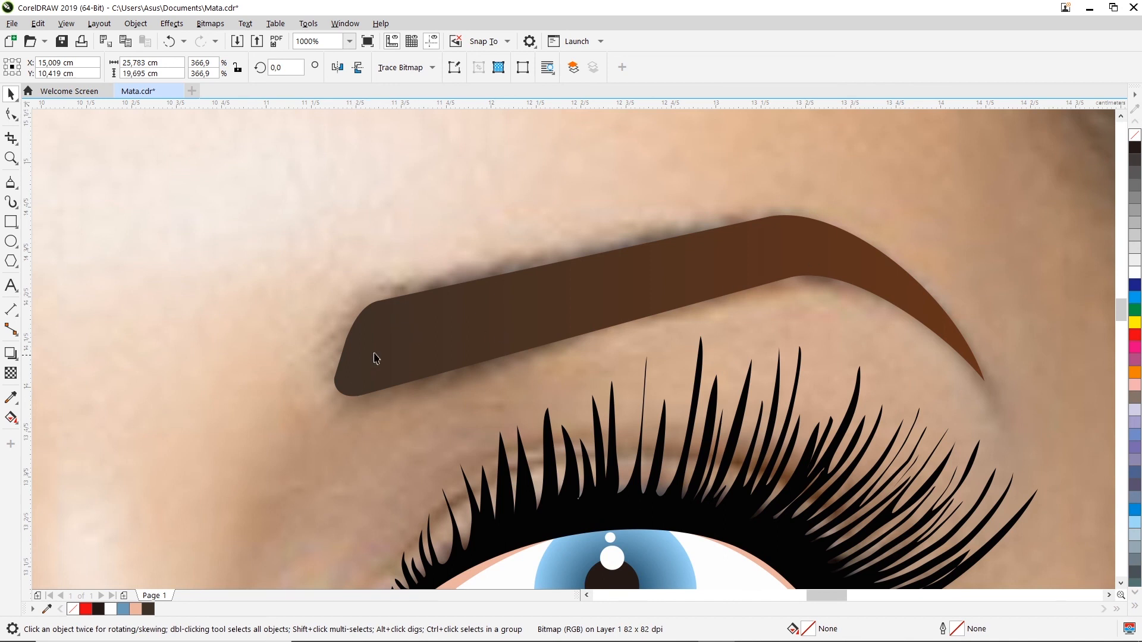
left_click(765, 275)
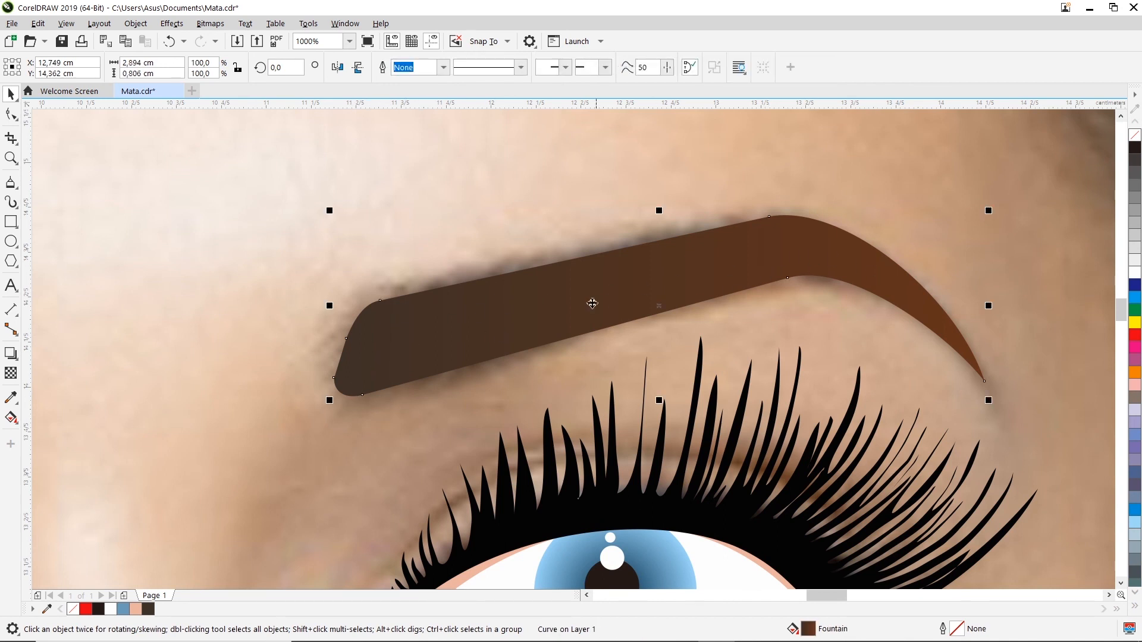
- Apply a linear fountain transparency across the eyebrow shape, fading toward its outer tip
scroll(565, 319, "down", 4)
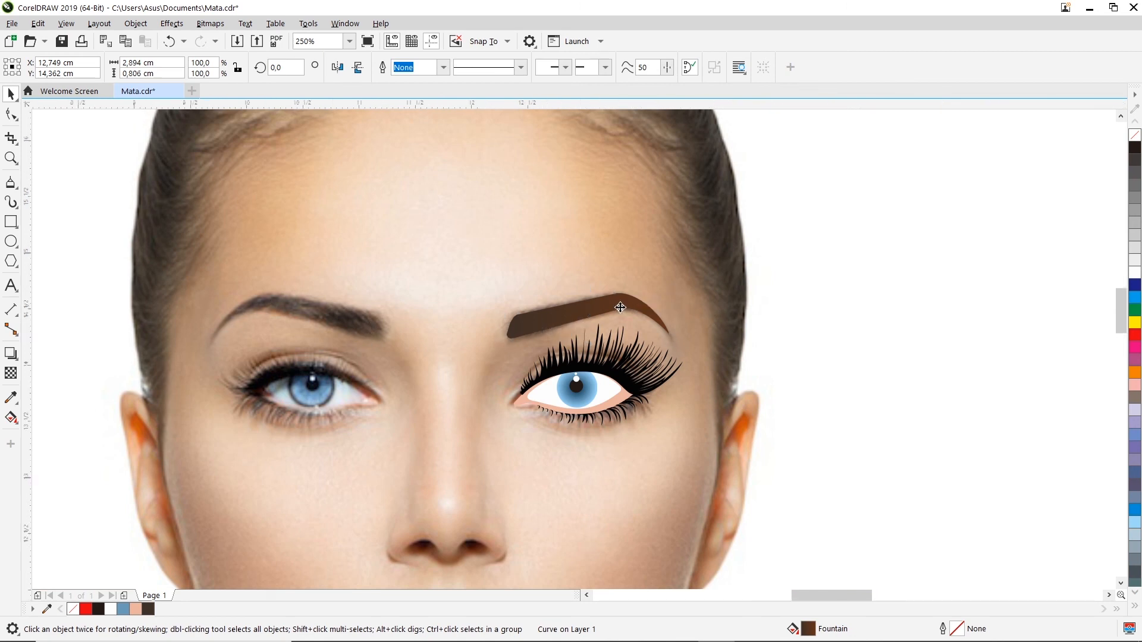
scroll(619, 310, "up", 2)
scroll(497, 315, "up", 2)
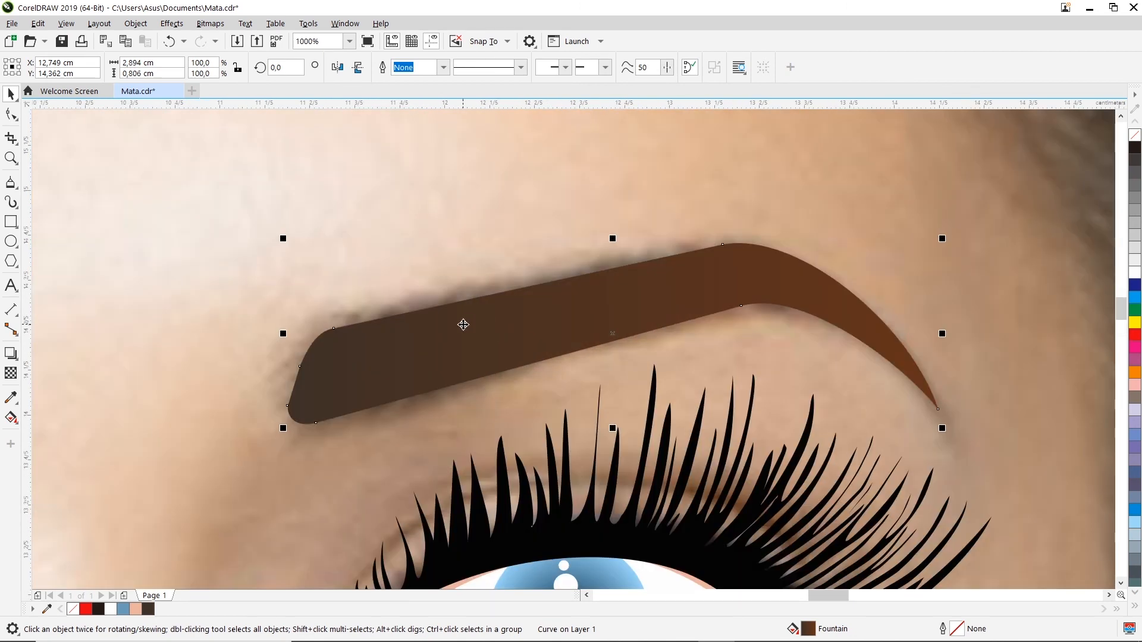
scroll(463, 325, "down", 1)
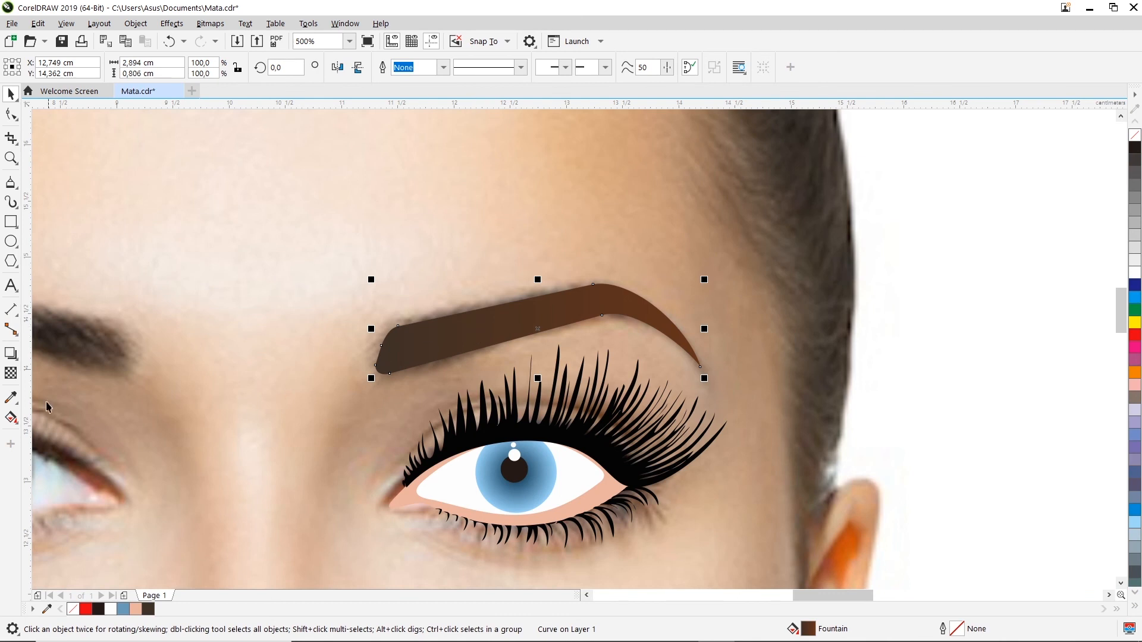
left_click(10, 375)
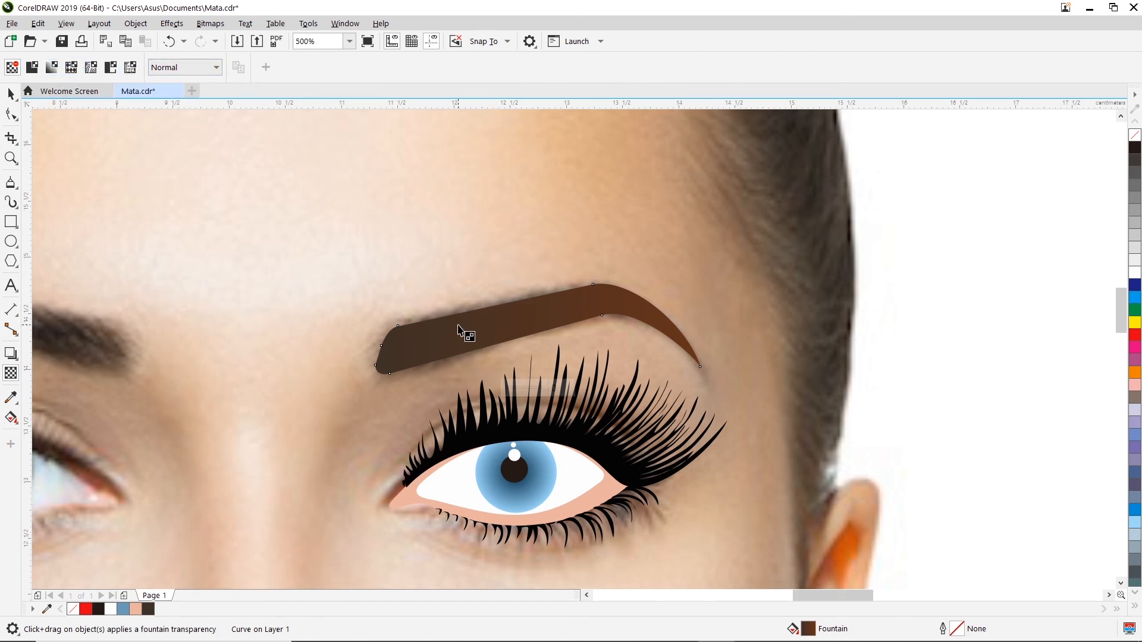
left_click_drag(446, 332, 672, 332)
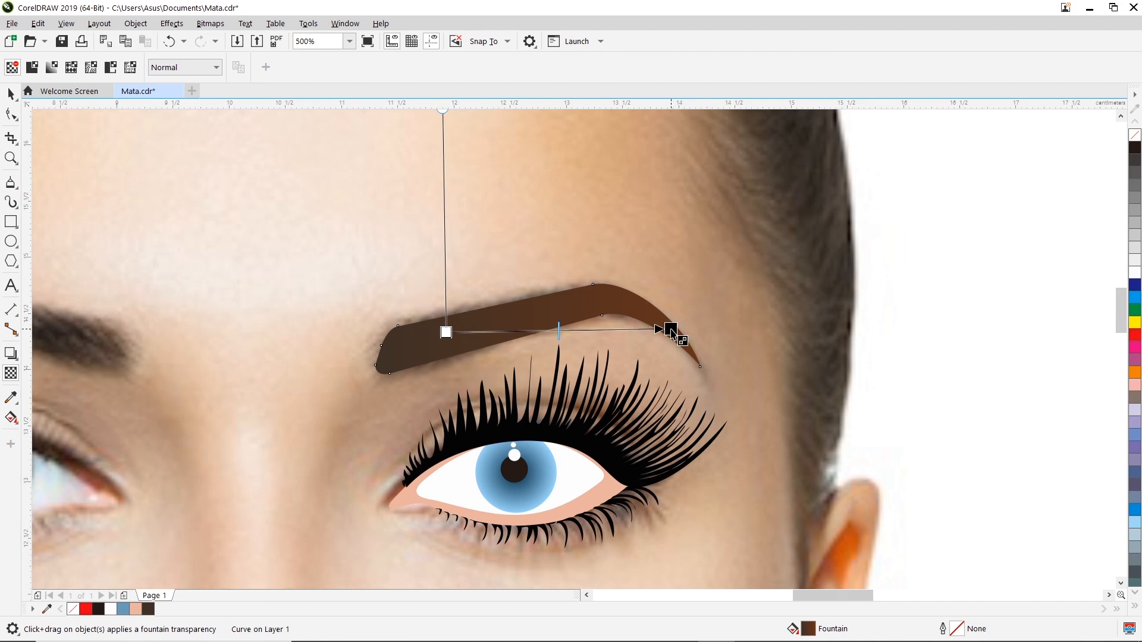
- Adjust the transparency to start about a third along the brow and end just past its outer tip, angled about -7°
left_click_drag(671, 332, 863, 329)
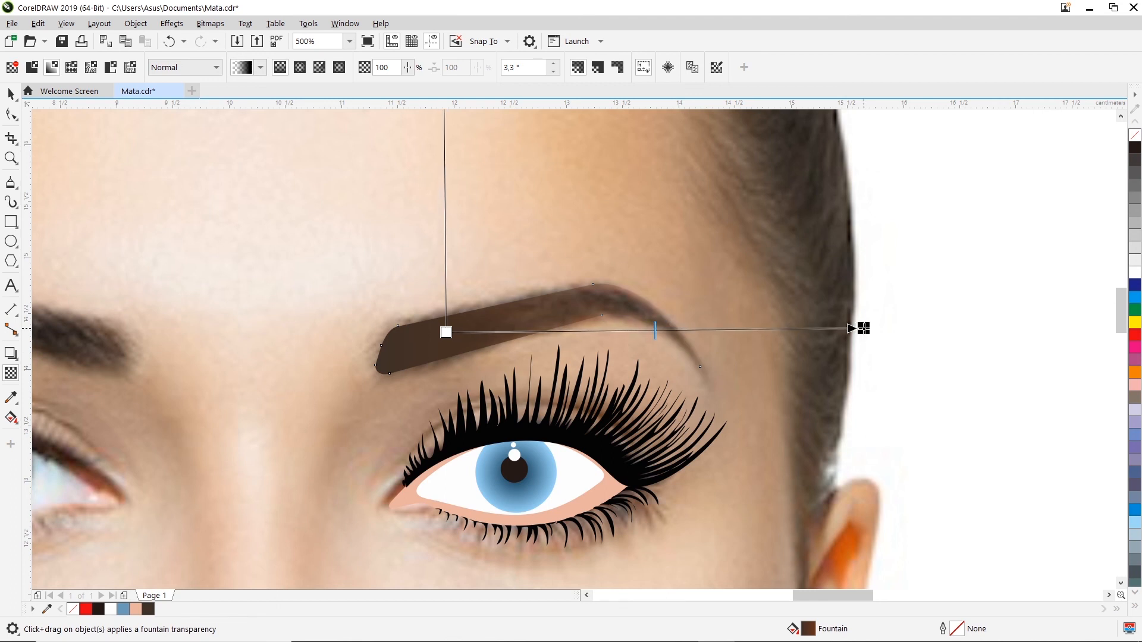
left_click_drag(446, 332, 475, 331)
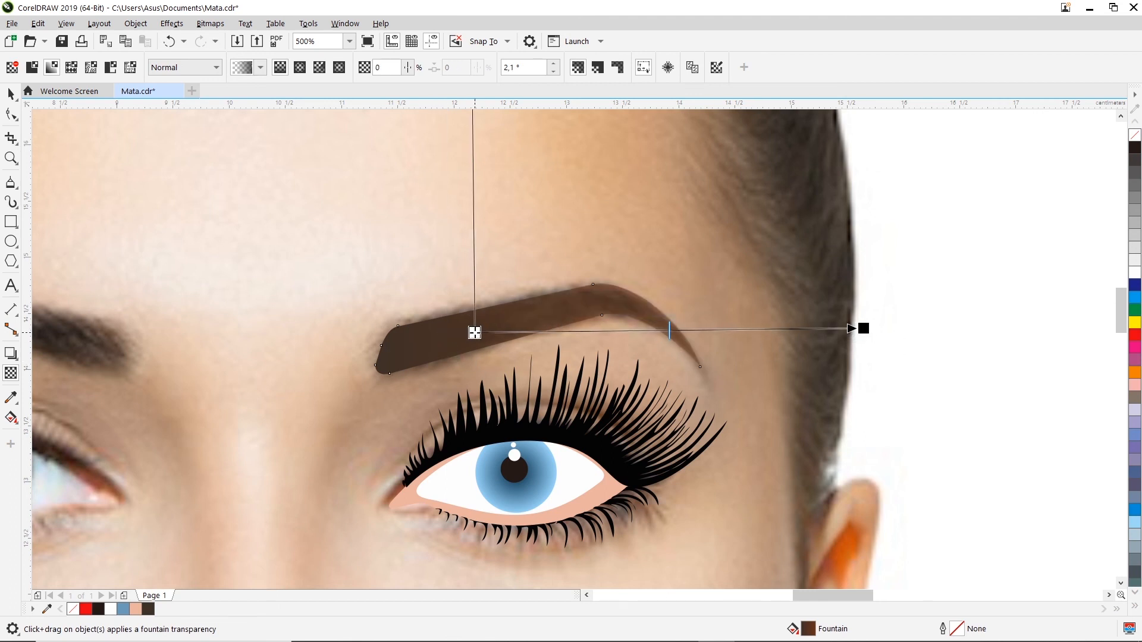
left_click_drag(863, 329, 743, 342)
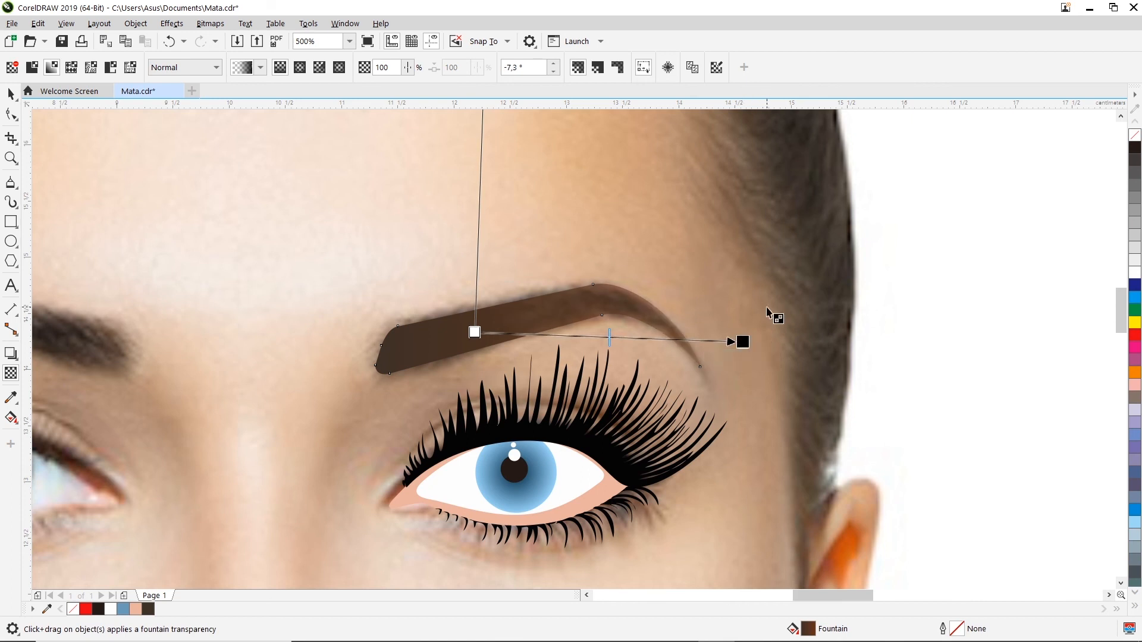
left_click(772, 314)
- Delete the portrait photo behind the vector eye and brow
scroll(771, 312, "down", 4)
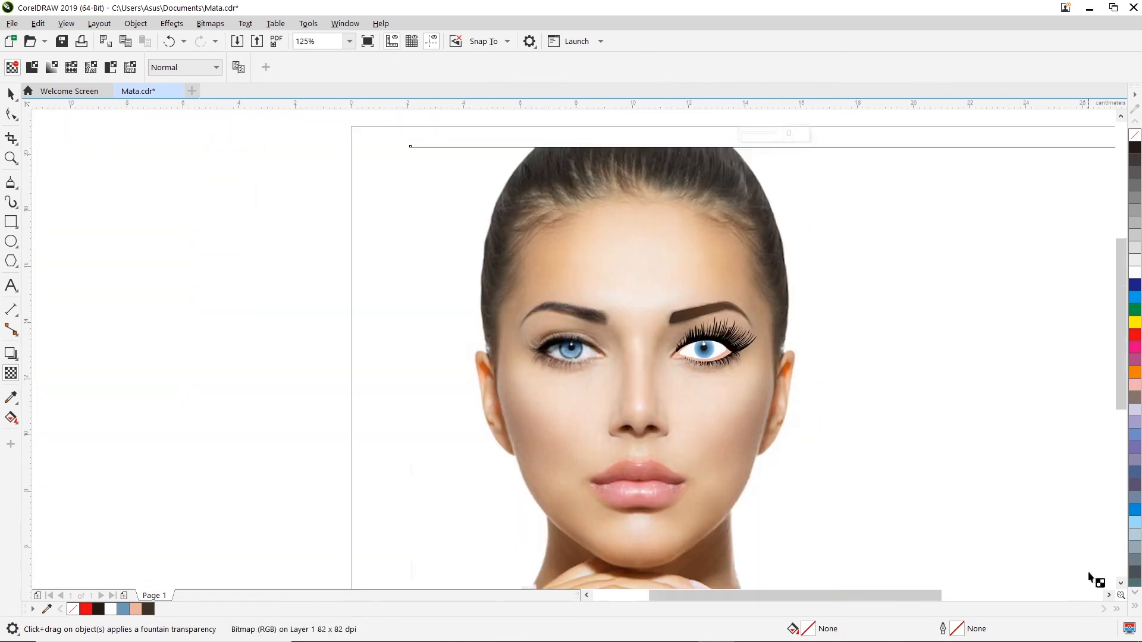
left_click(1109, 595)
left_click(1110, 597)
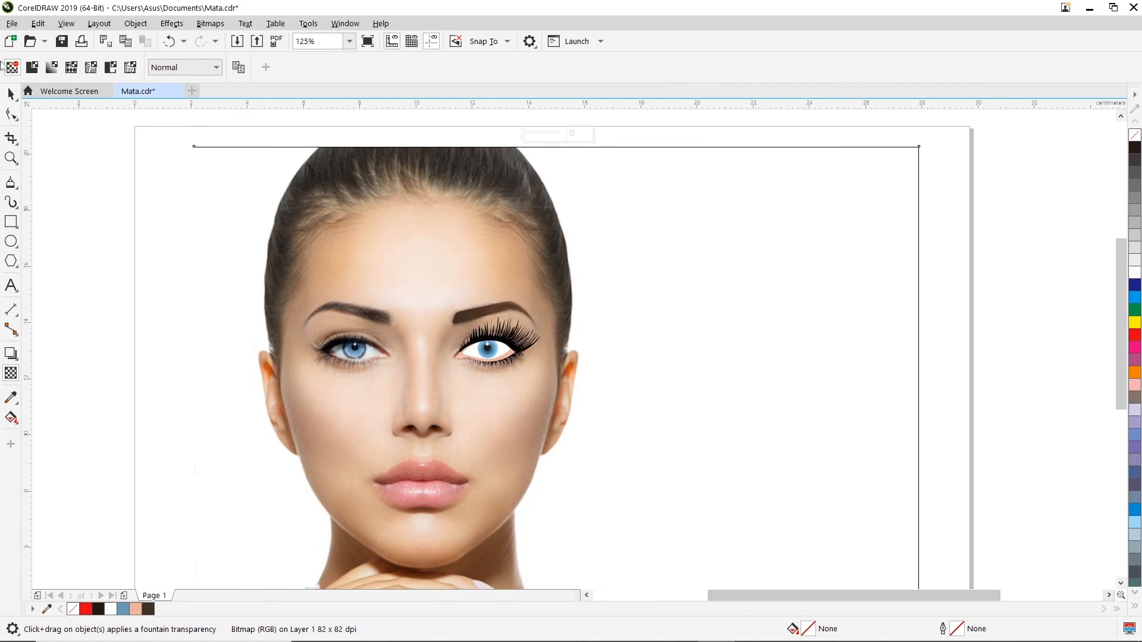
left_click(11, 94)
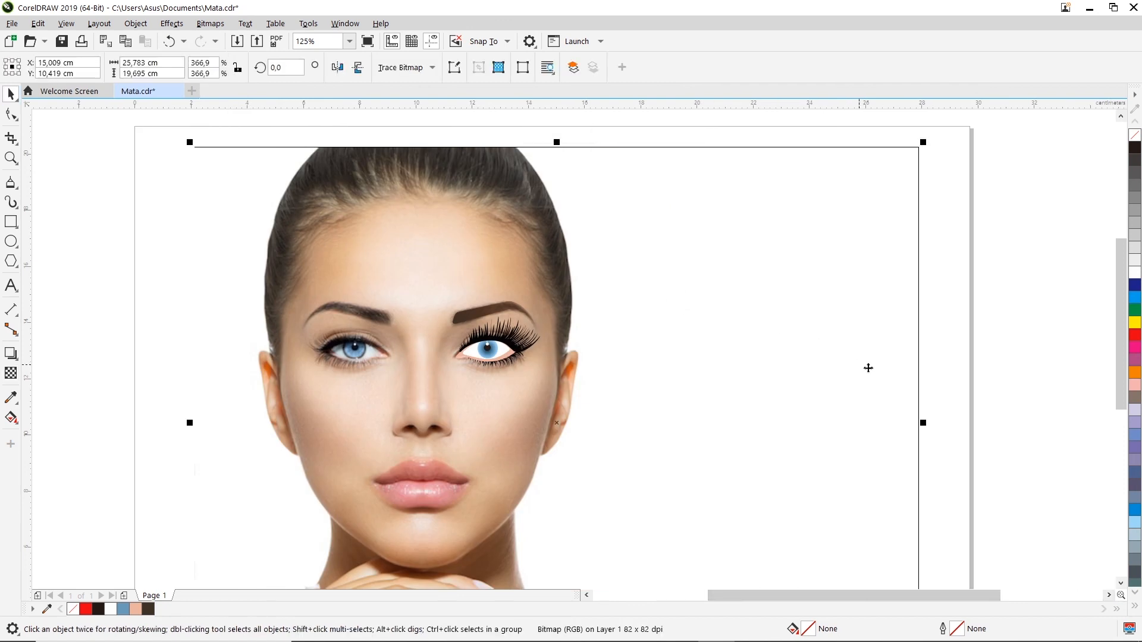
left_click(1008, 302)
left_click(771, 245)
left_click(903, 258)
left_click(903, 258)
key("Delete")
- Examine the eye and faded brow on the blank page, and undo the photo's deletion
scroll(516, 365, "up", 5)
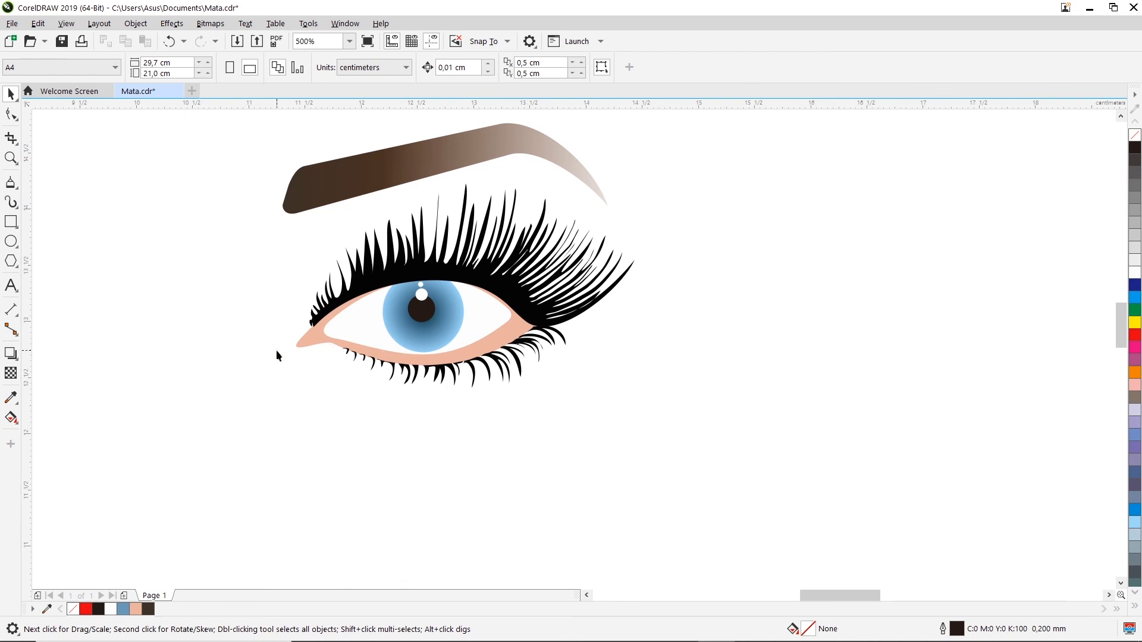
left_click(1120, 117)
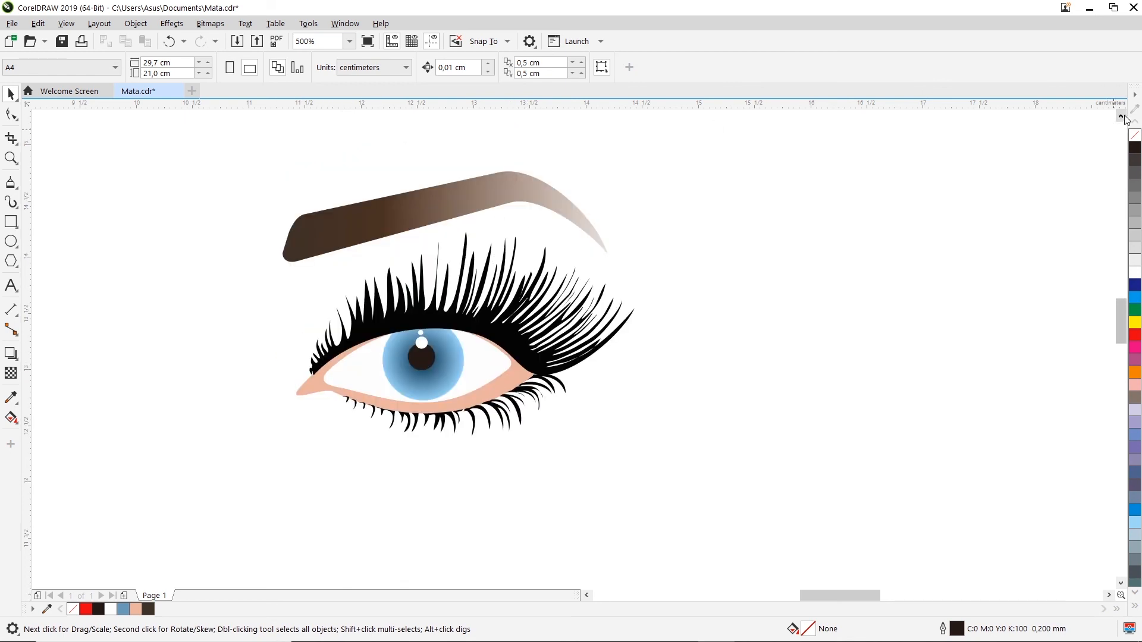
left_click(1121, 117)
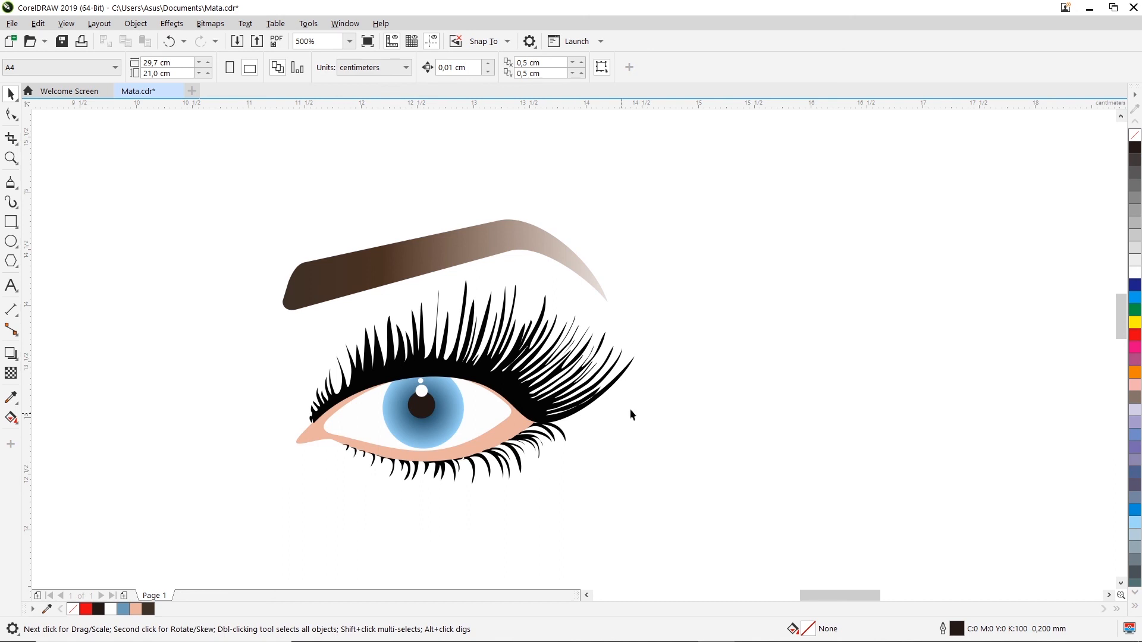
scroll(758, 363, "down", 4)
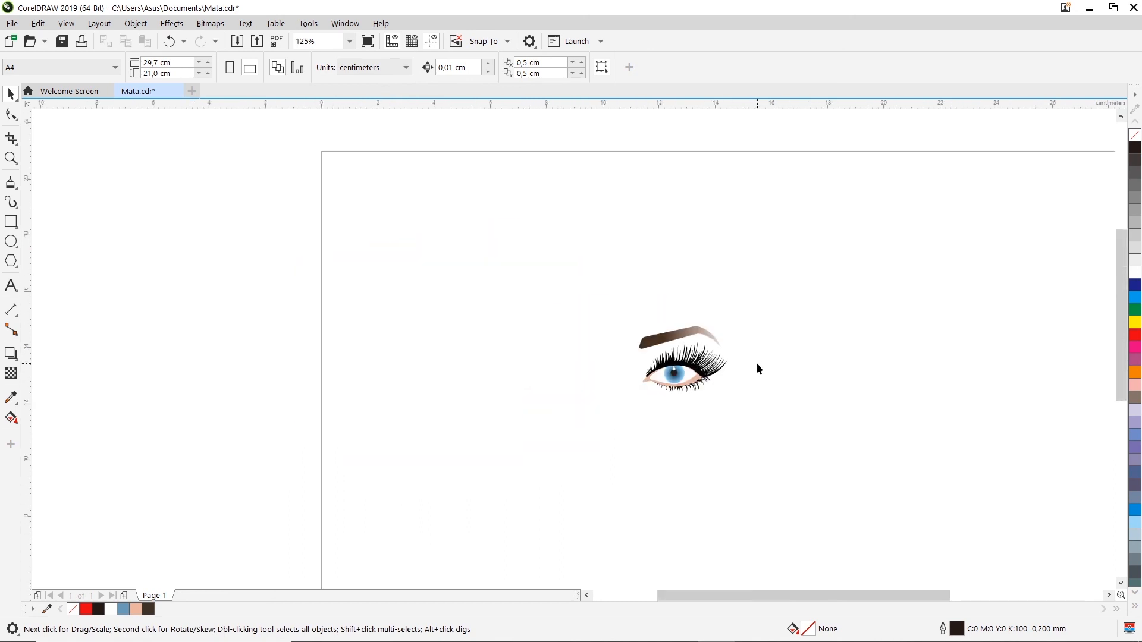
key("ctrl+z")
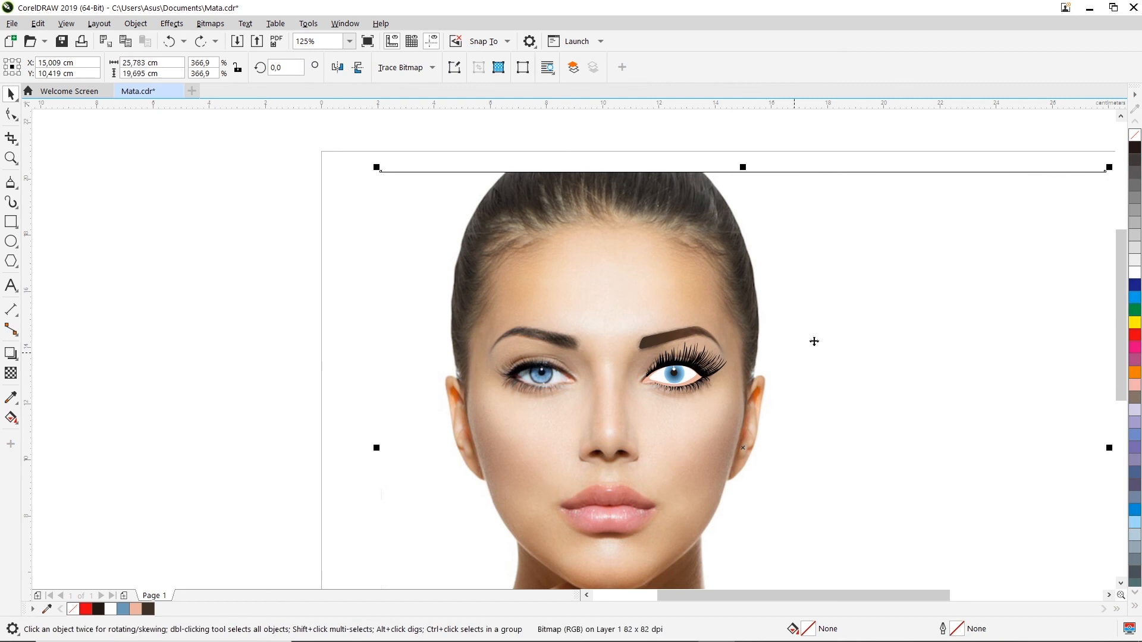
left_click(236, 301)
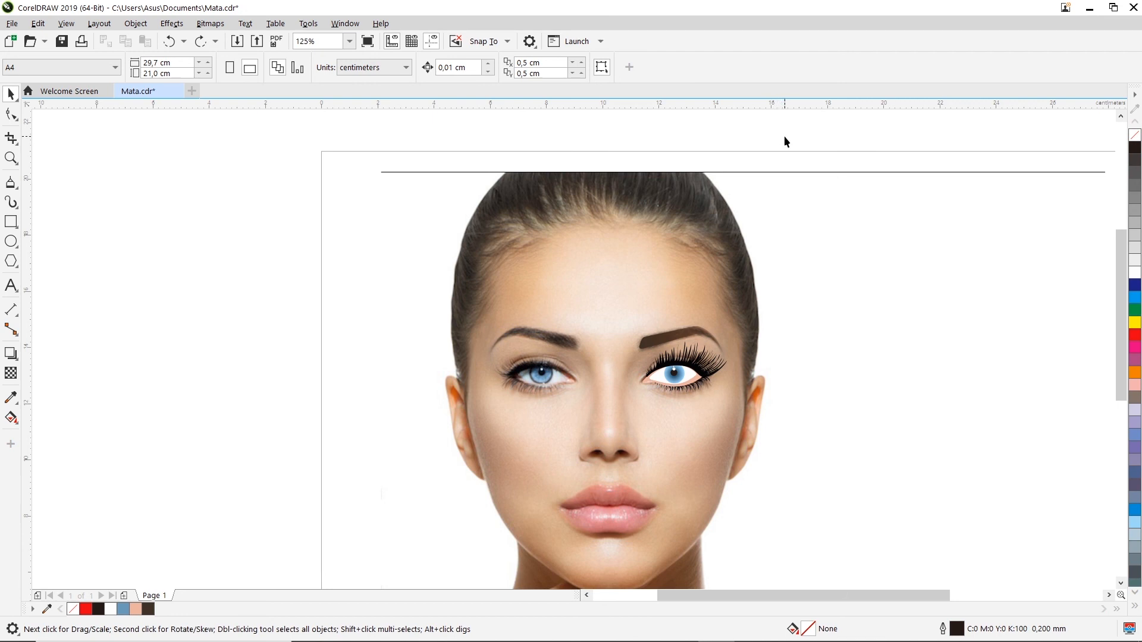
- Group all the vector eye, lash and eyebrow objects, leaving the portrait photo out
left_click_drag(784, 136, 775, 193)
left_click_drag(765, 257, 610, 423)
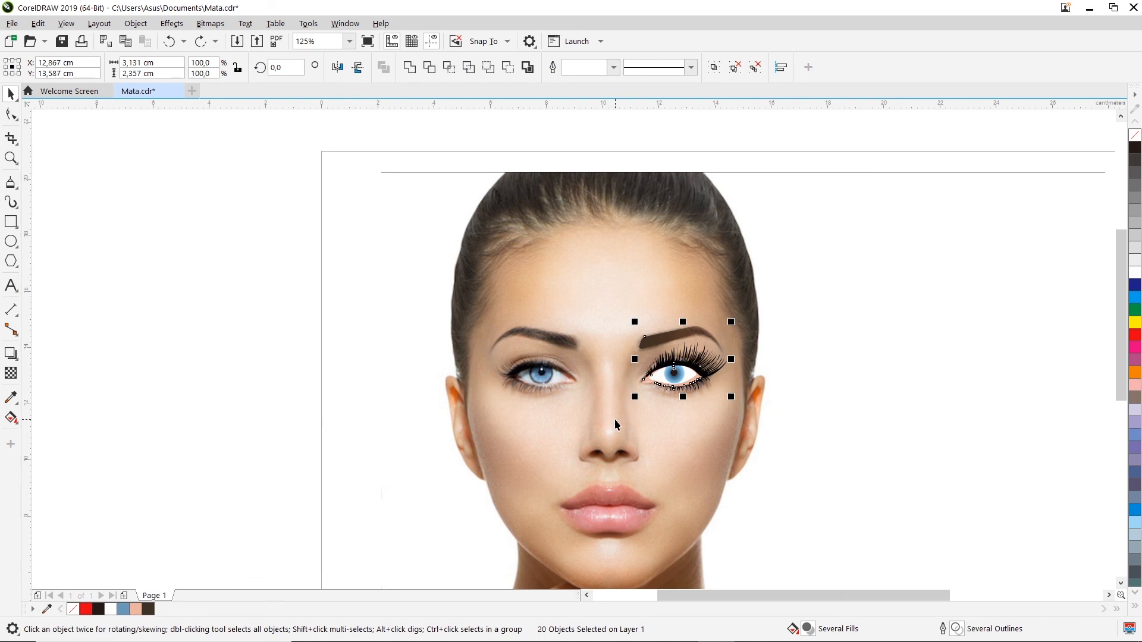
right_click(687, 360)
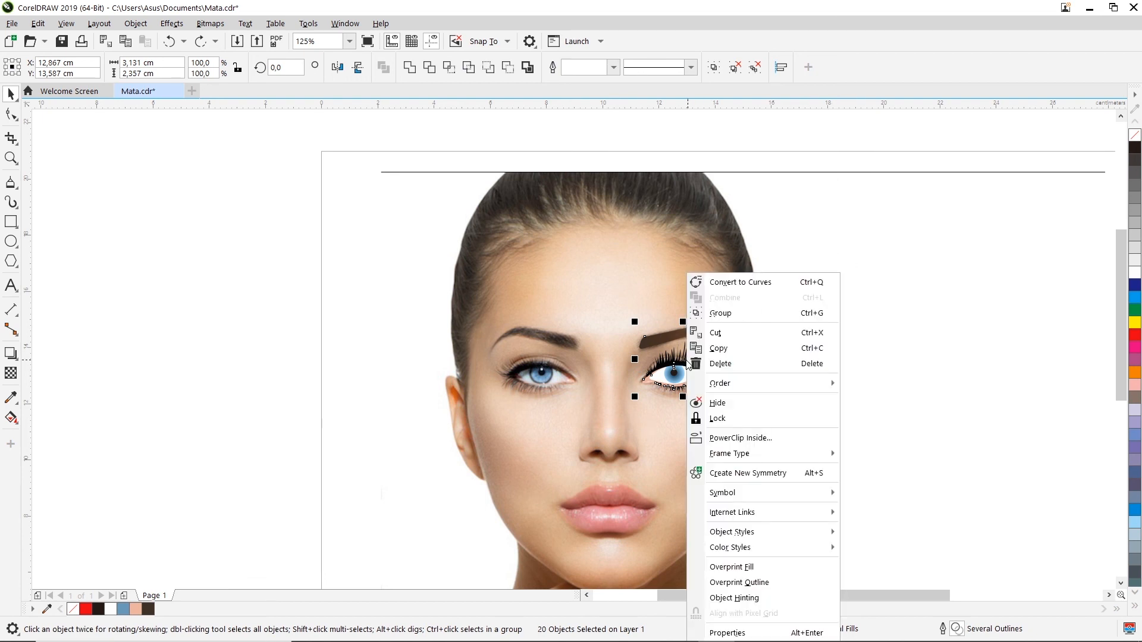
left_click(758, 311)
- Try a horizontally mirrored copy of the eye-and-brow group across its inner edge, and undo it
left_click_drag(807, 147, 621, 428)
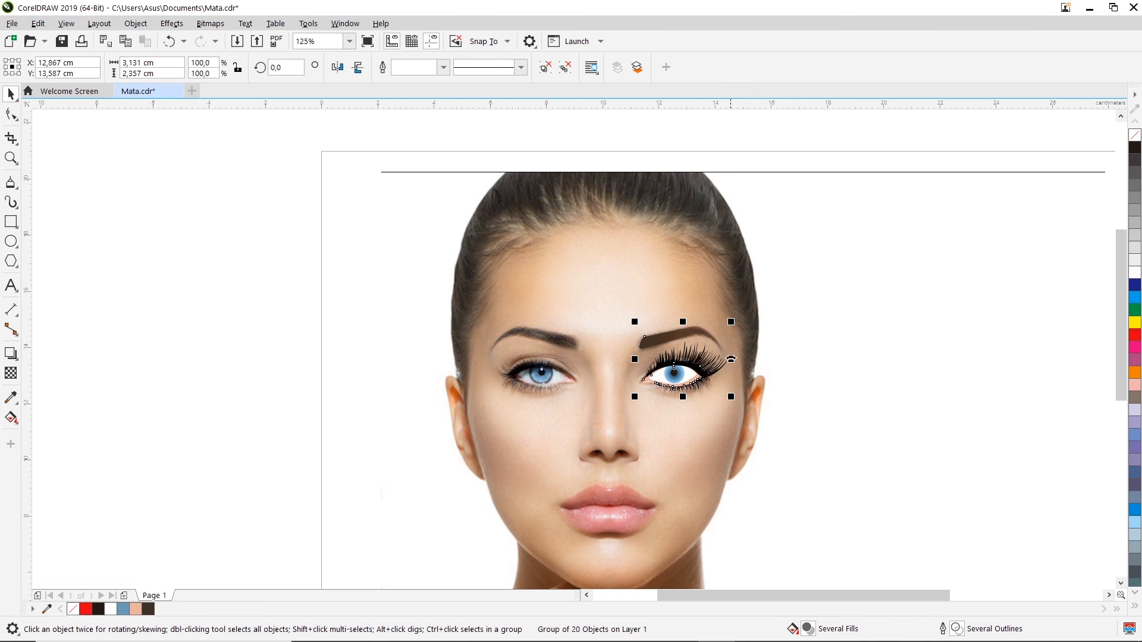
left_click_drag(731, 357, 634, 354)
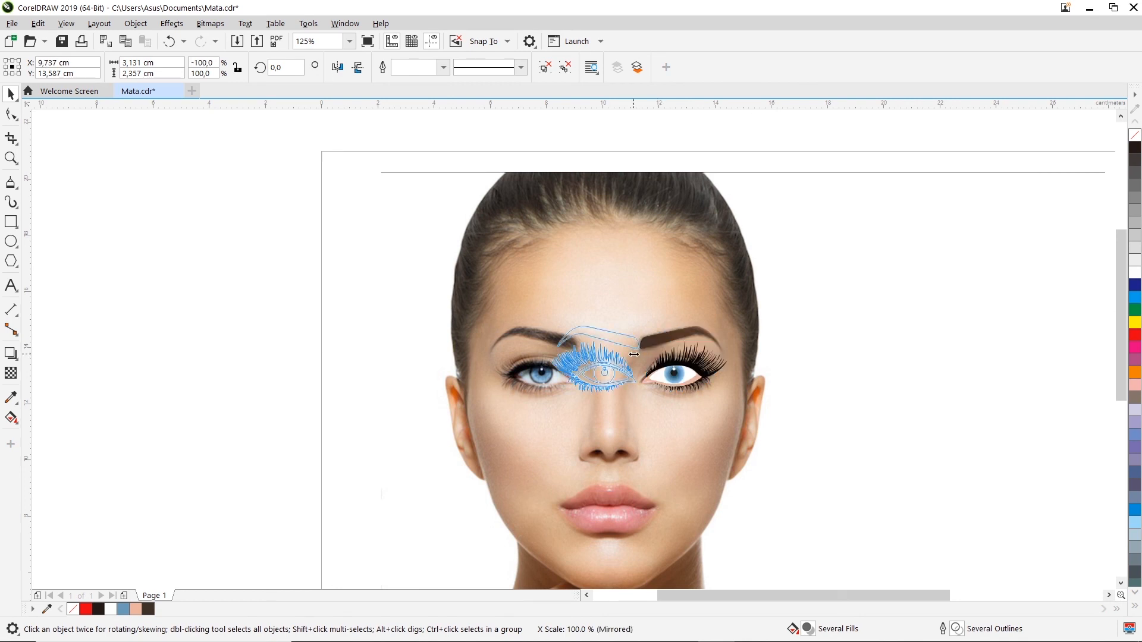
left_click_drag(634, 355, 665, 353)
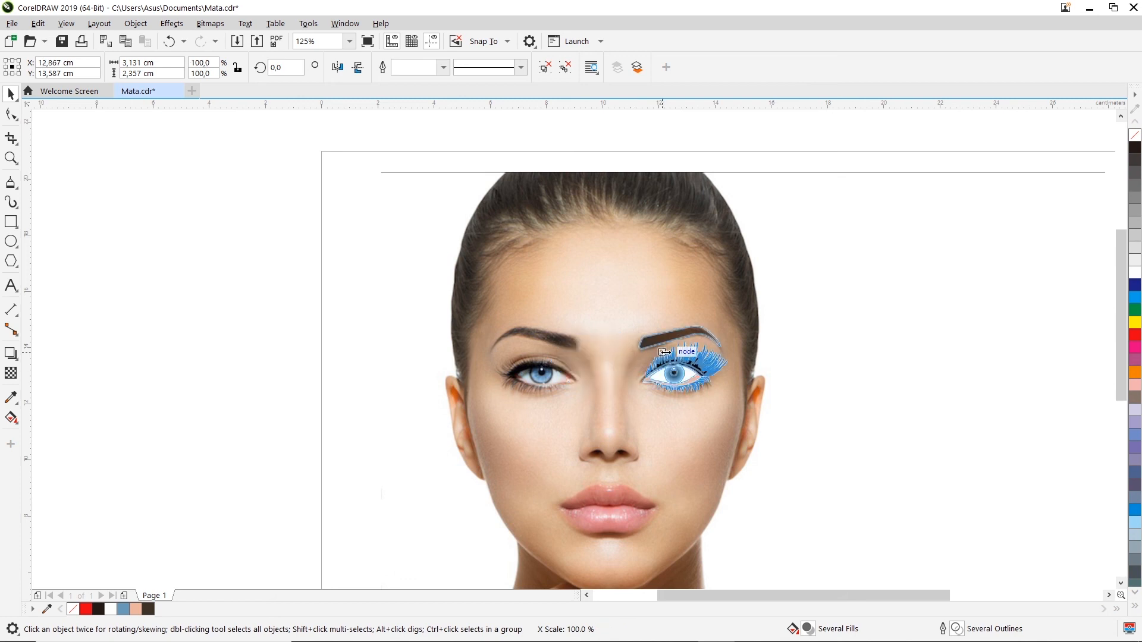
left_click_drag(664, 352, 628, 353)
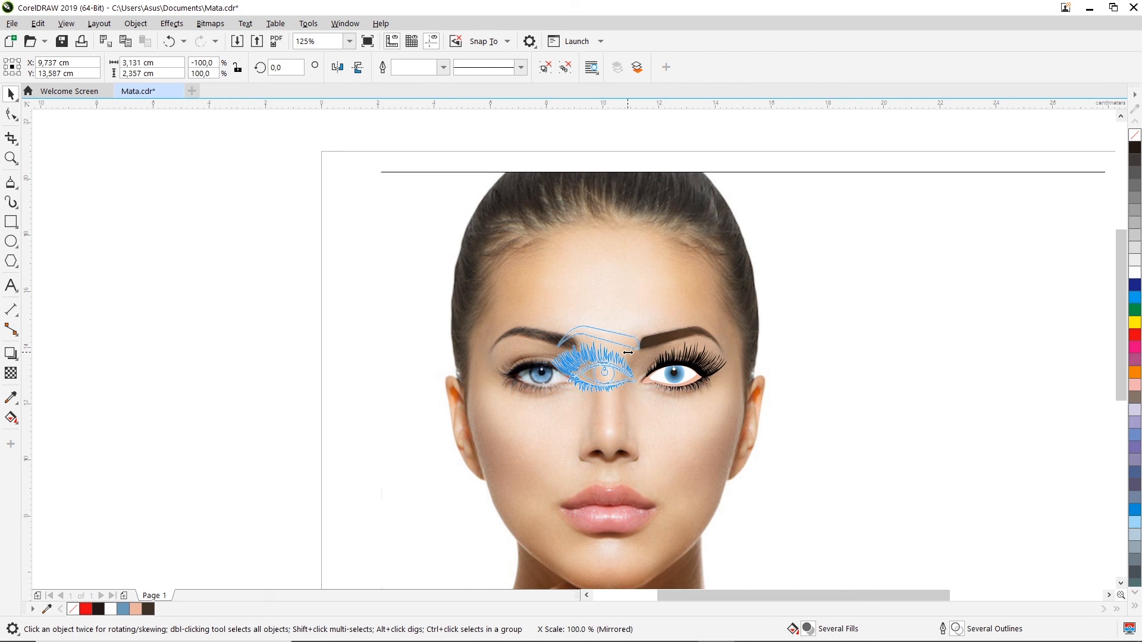
right_click(628, 352)
left_click_drag(628, 353, 628, 353)
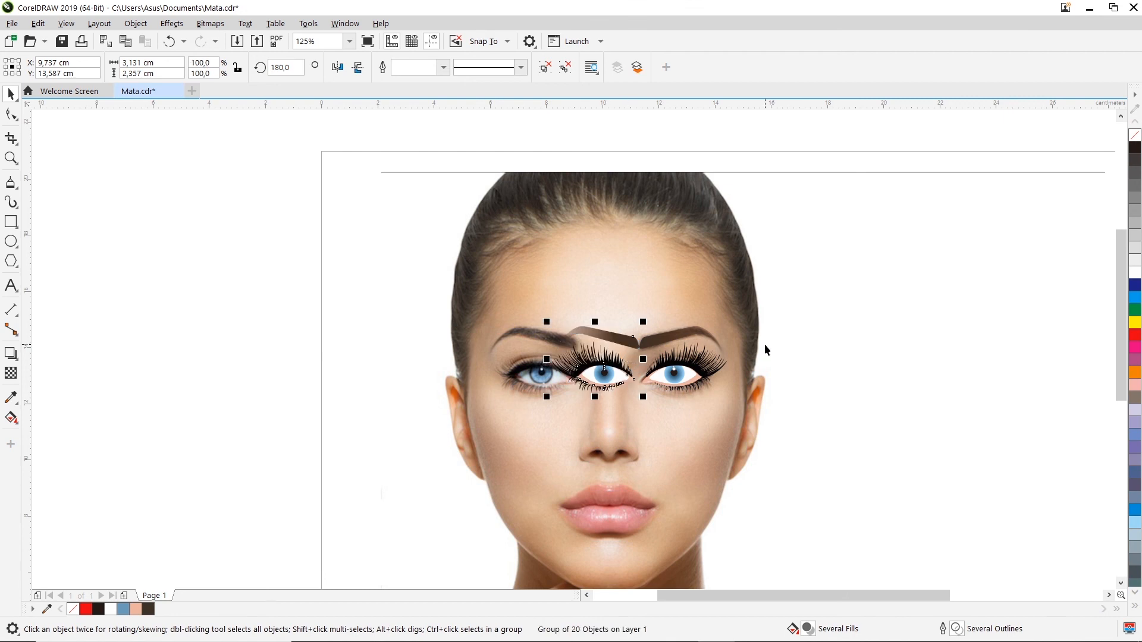
key("ctrl+z")
left_click(841, 188)
- Create a horizontally mirrored copy of the eye-and-brow group at -100% width on its nose side, keeping the original
left_click(682, 343)
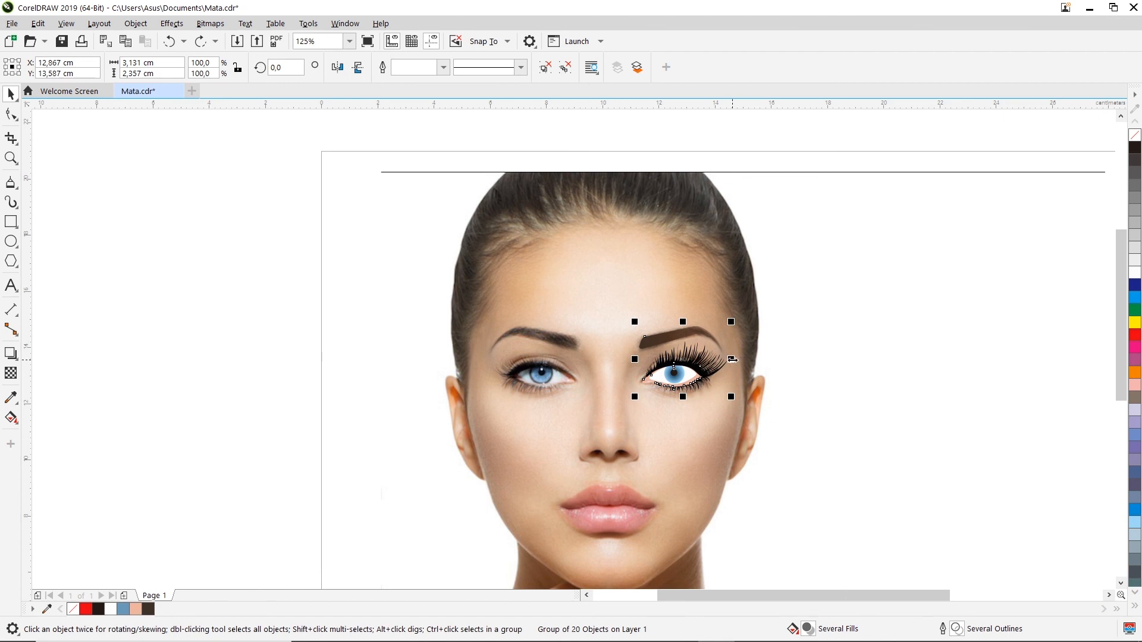
left_click_drag(733, 360, 620, 359)
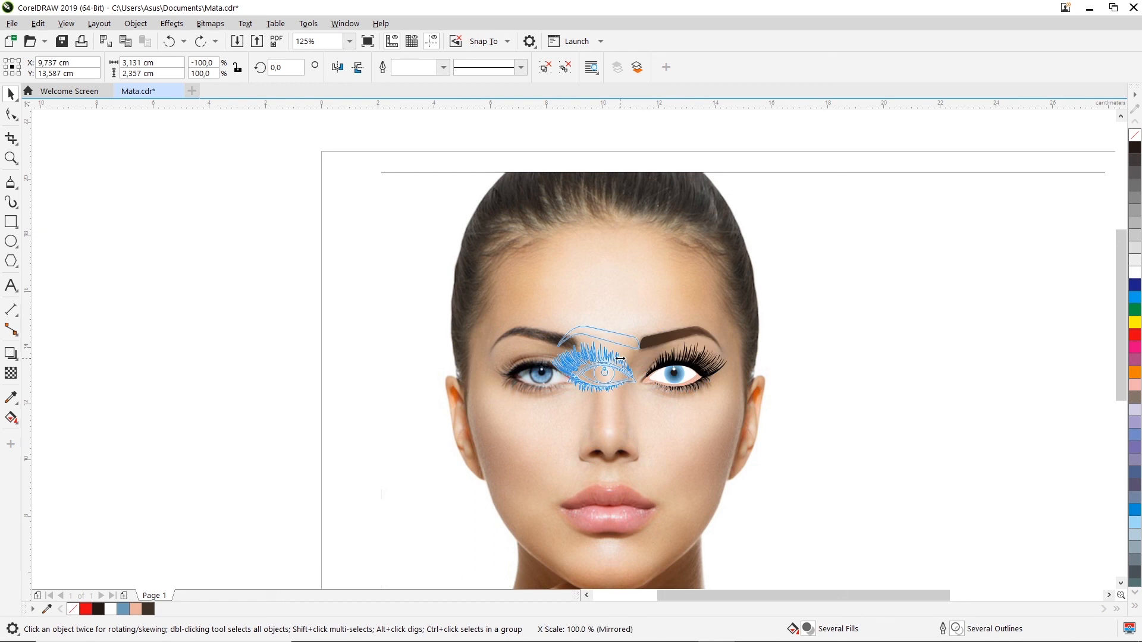
right_click(620, 359)
left_click_drag(620, 361, 621, 358)
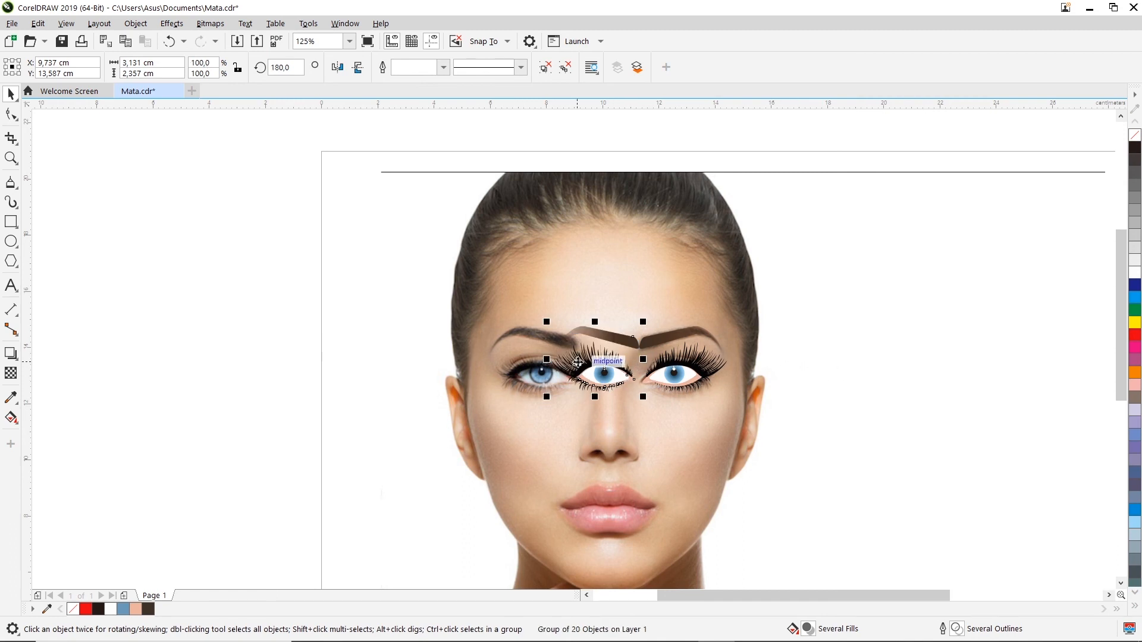
- Move the mirrored group over the photo's other eye and eyebrow, aligning its iris with the photo's iris
scroll(644, 389, "up", 2)
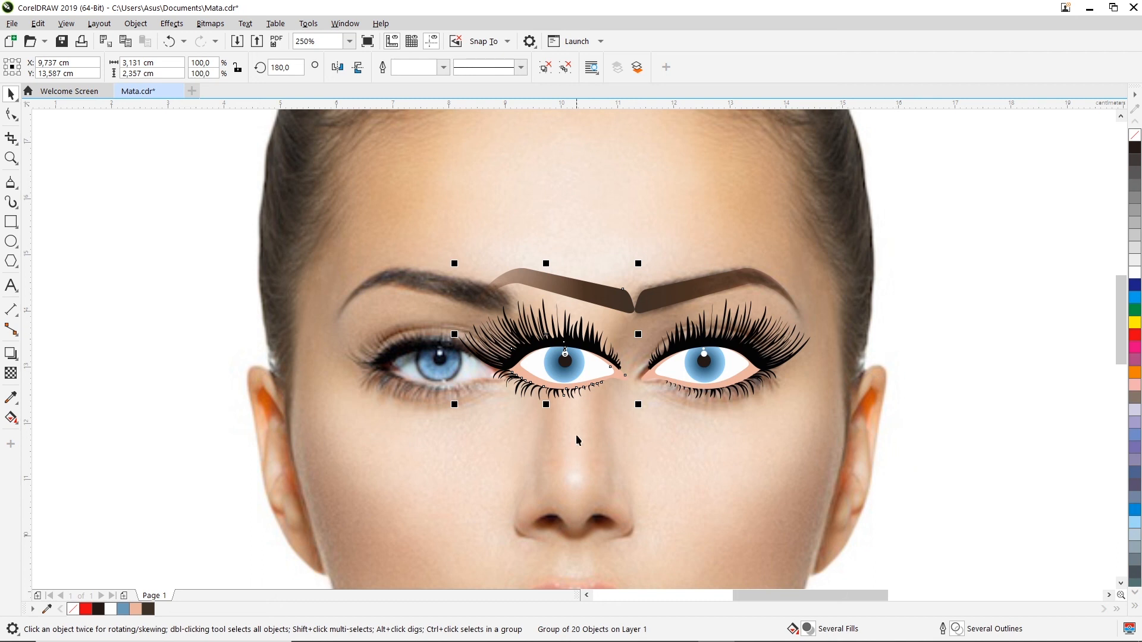
left_click_drag(565, 342, 435, 343)
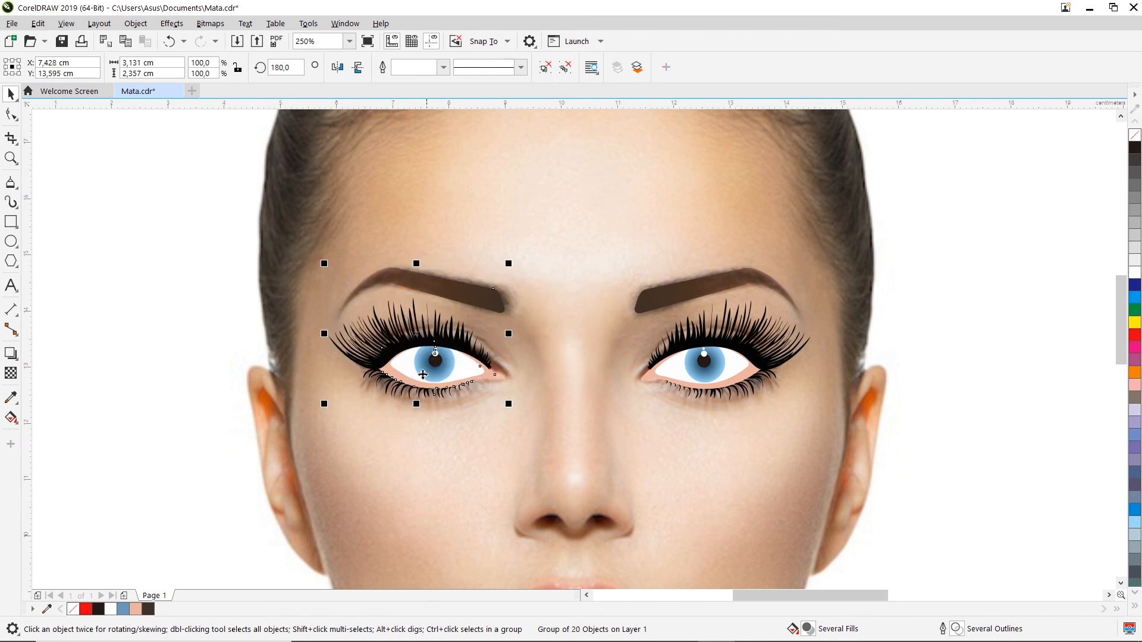
left_click(546, 251)
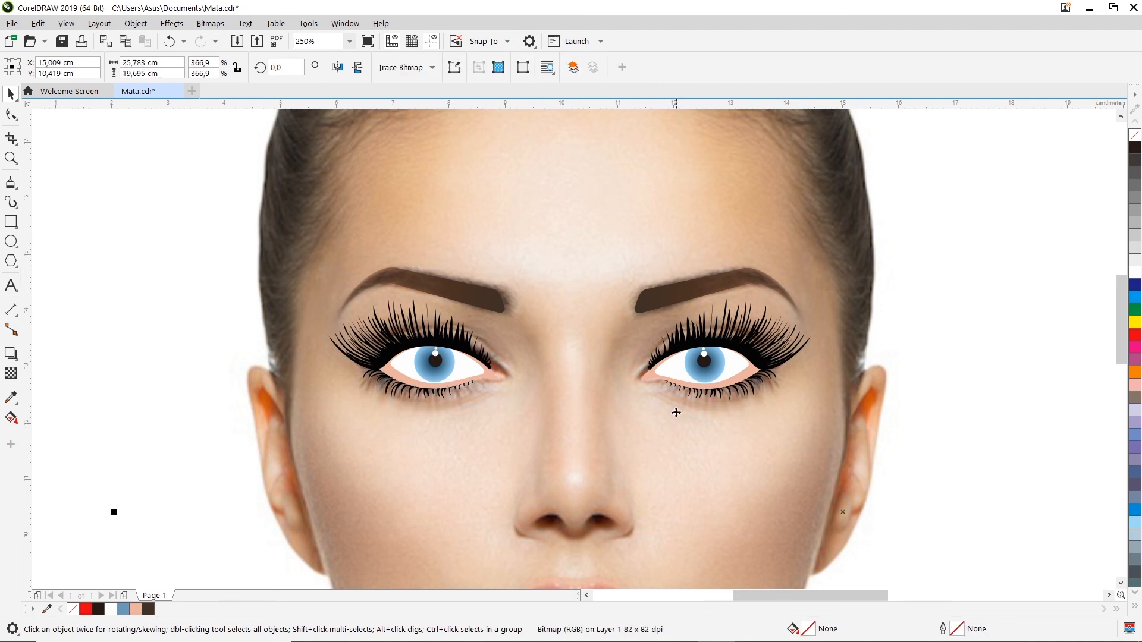
- Examine the placement and symmetry of both vector eyes in close-up and against the whole portrait
scroll(676, 413, "down", 2)
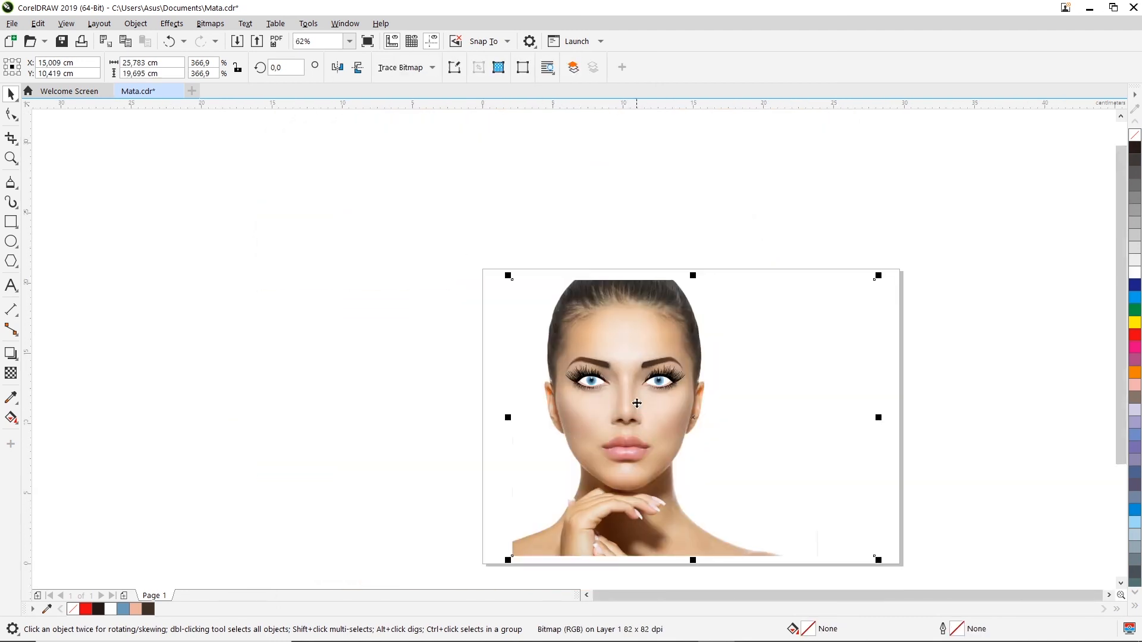
scroll(636, 404, "up", 2)
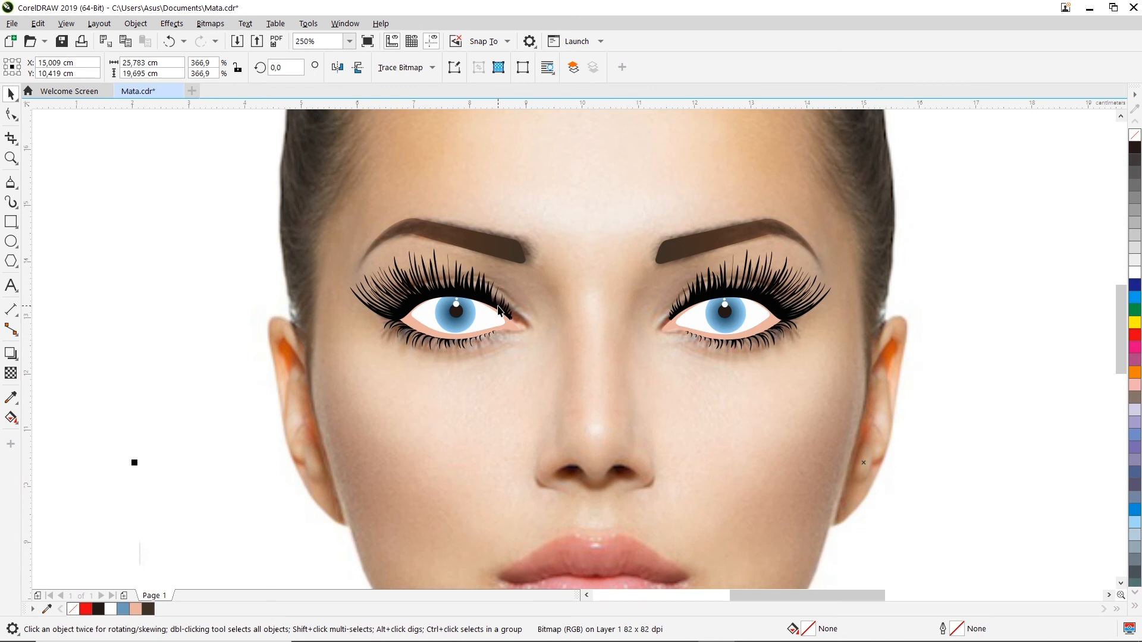
left_click(498, 310)
scroll(675, 311, "down", 1)
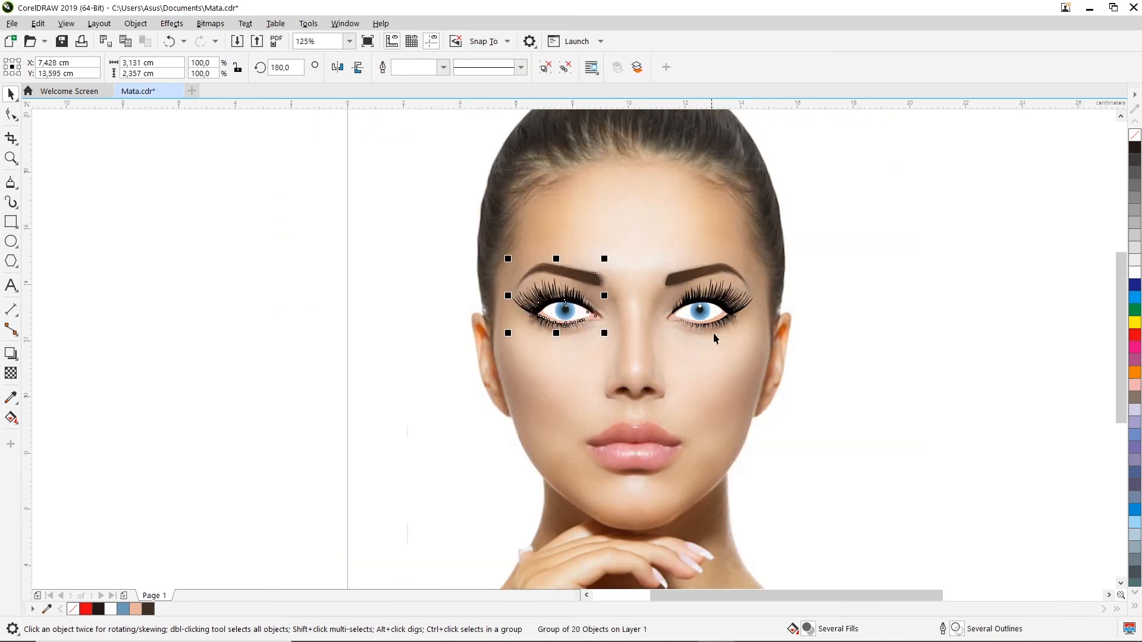
scroll(665, 320, "down", 2)
scroll(666, 319, "up", 1)
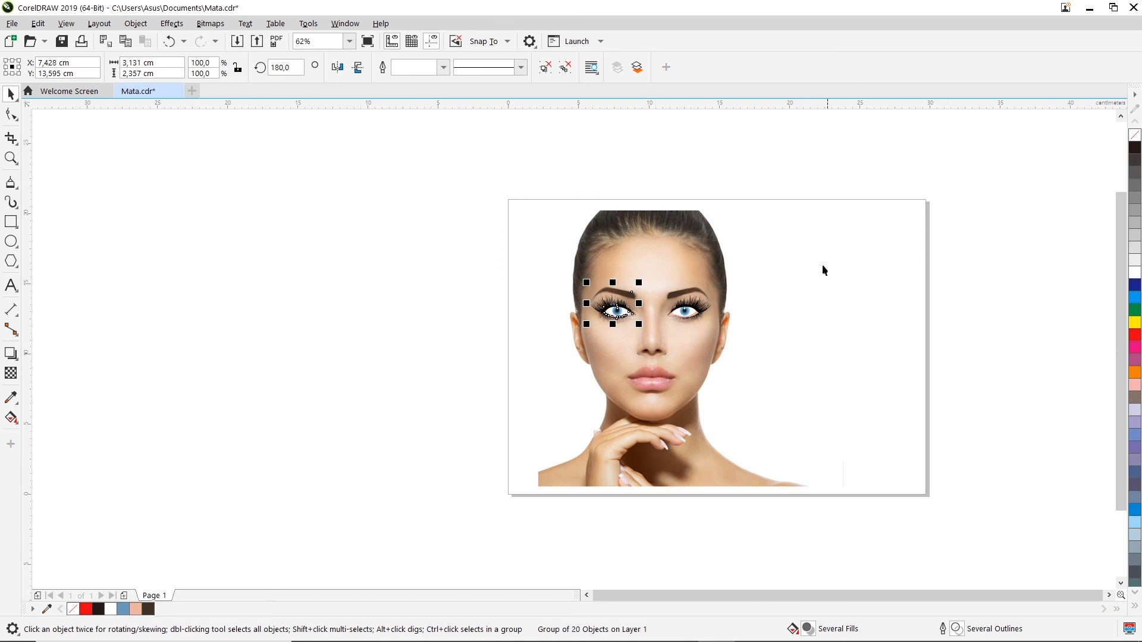
left_click(803, 262)
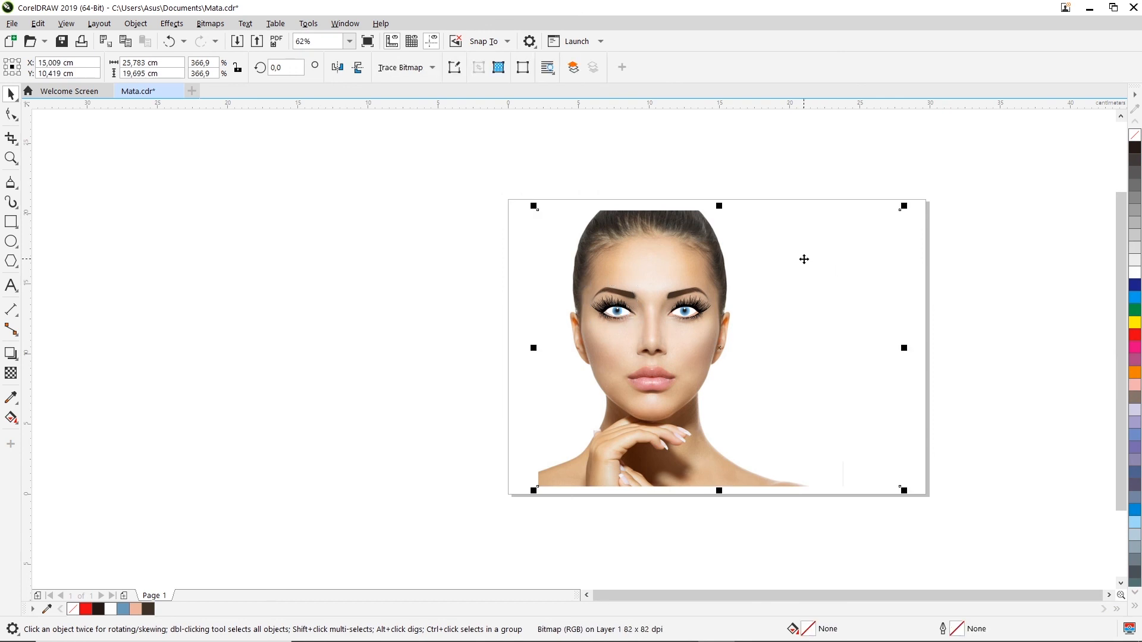
- Delete the portrait photo from the page, keeping only the two vector eyes and eyebrows
scroll(743, 274, "up", 1)
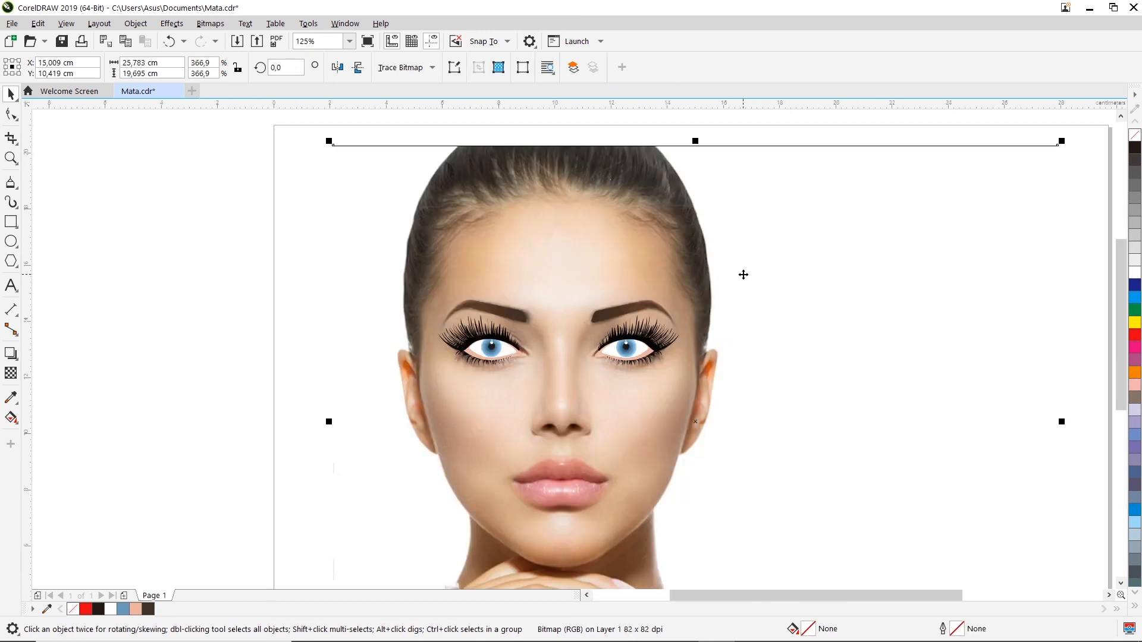
key("Delete")
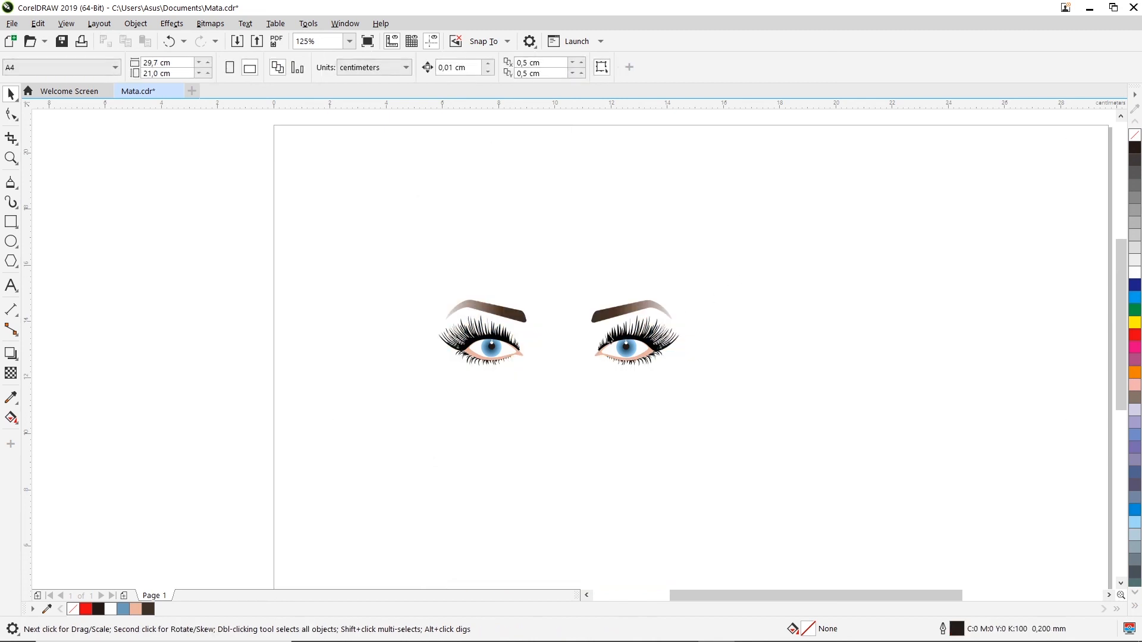
- Examine the lashes, irises and eyebrow gradients of both vector eyes in close-up and side by side on the blank page
scroll(586, 342, "up", 2)
scroll(586, 342, "down", 3)
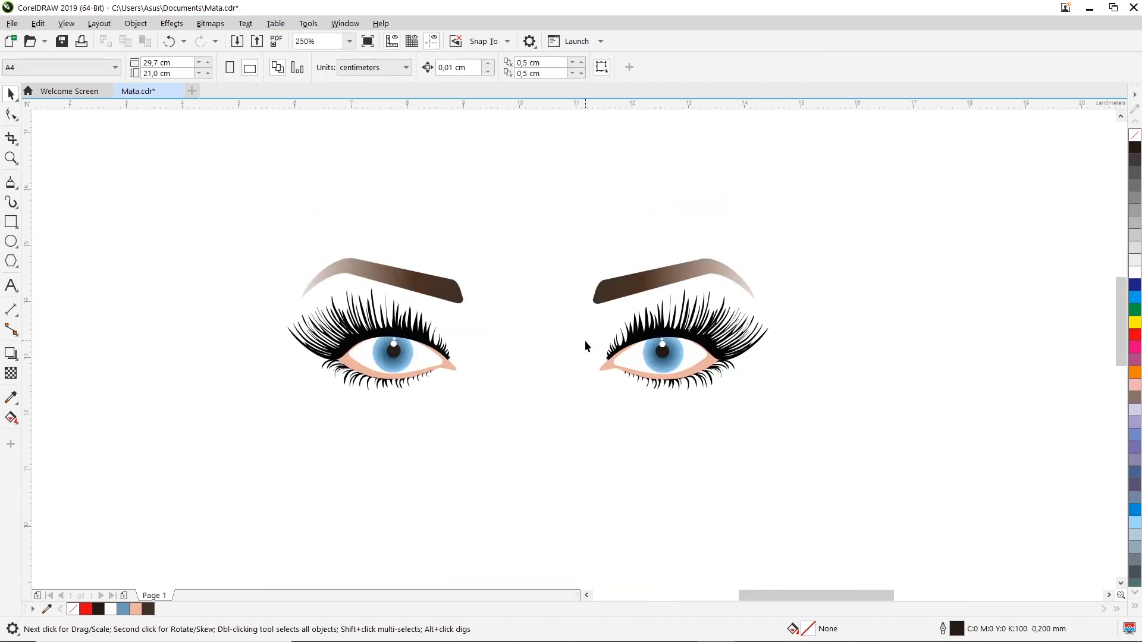
scroll(585, 342, "up", 1)
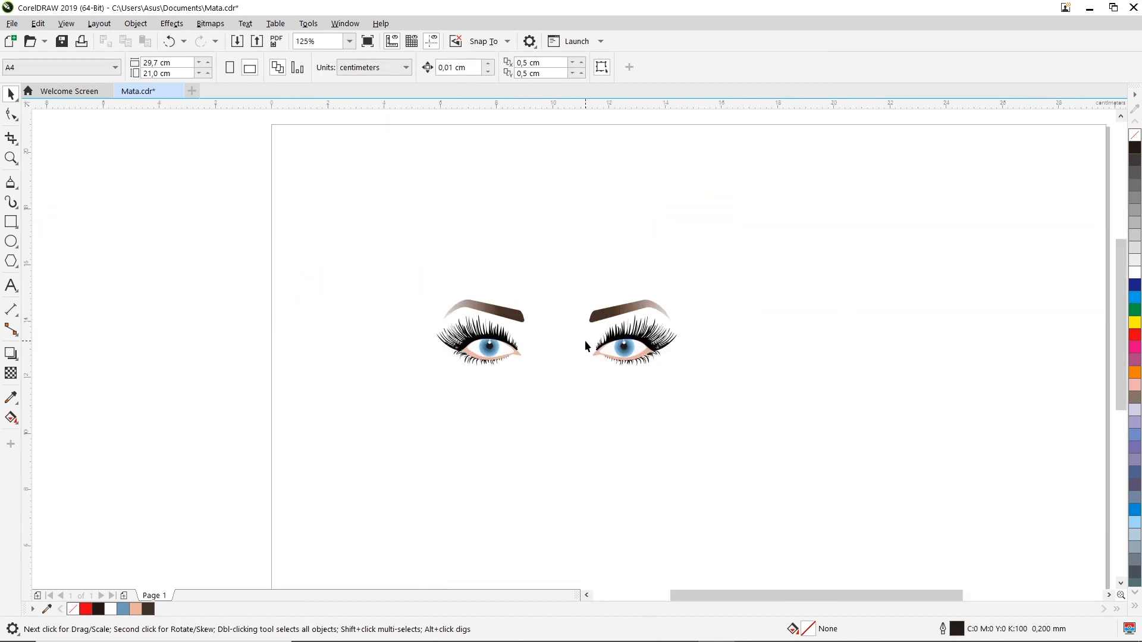
scroll(585, 346, "up", 1)
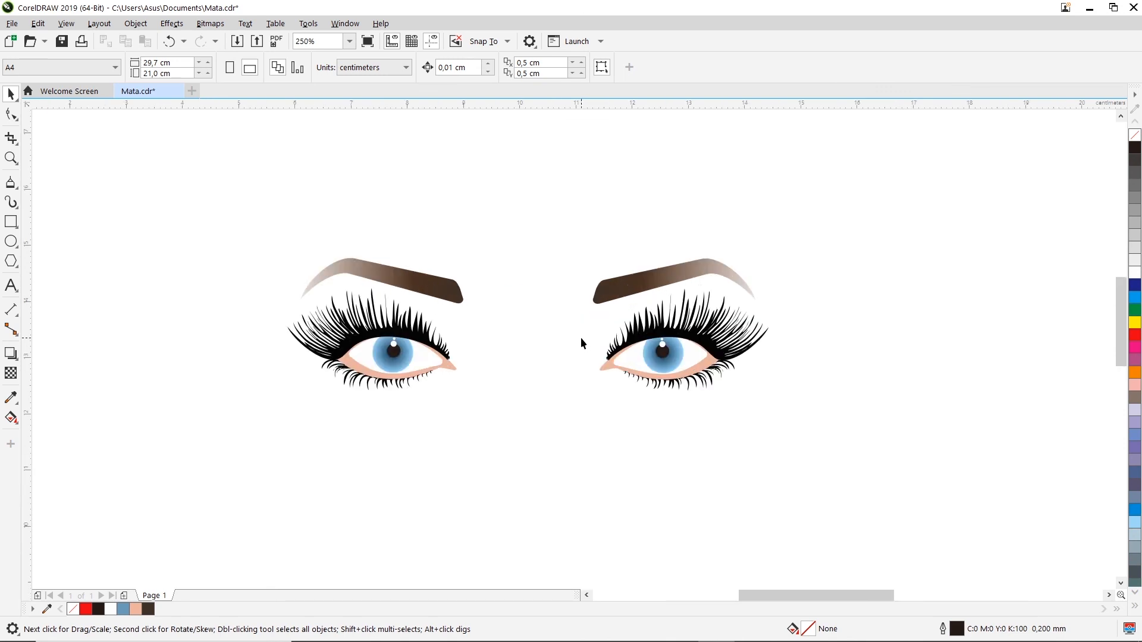
scroll(581, 337, "up", 1)
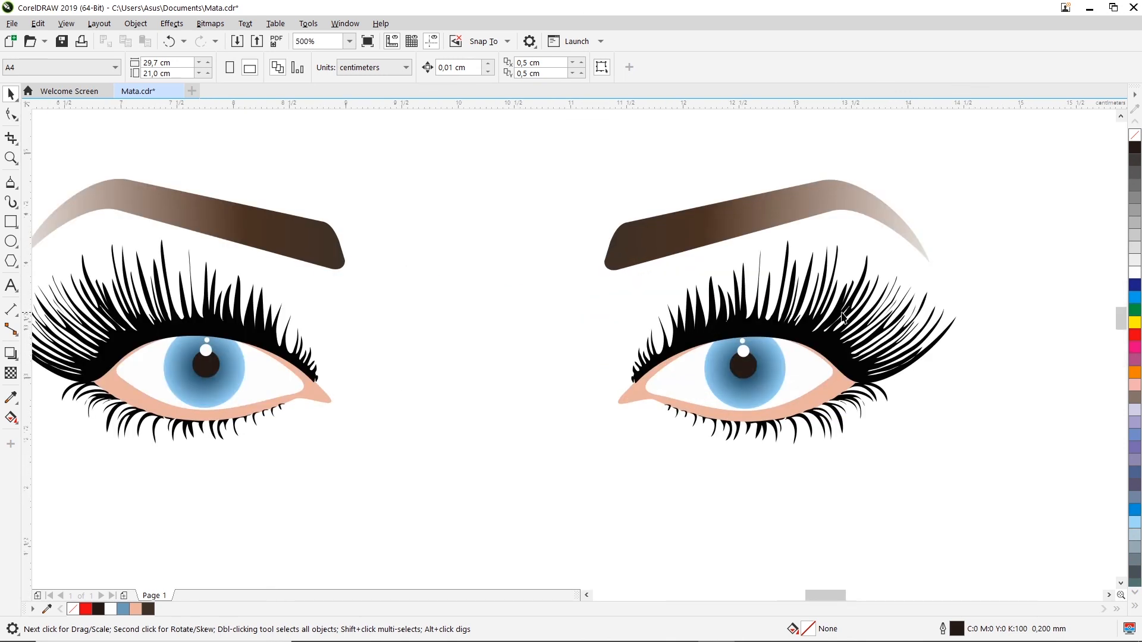
scroll(849, 320, "up", 1)
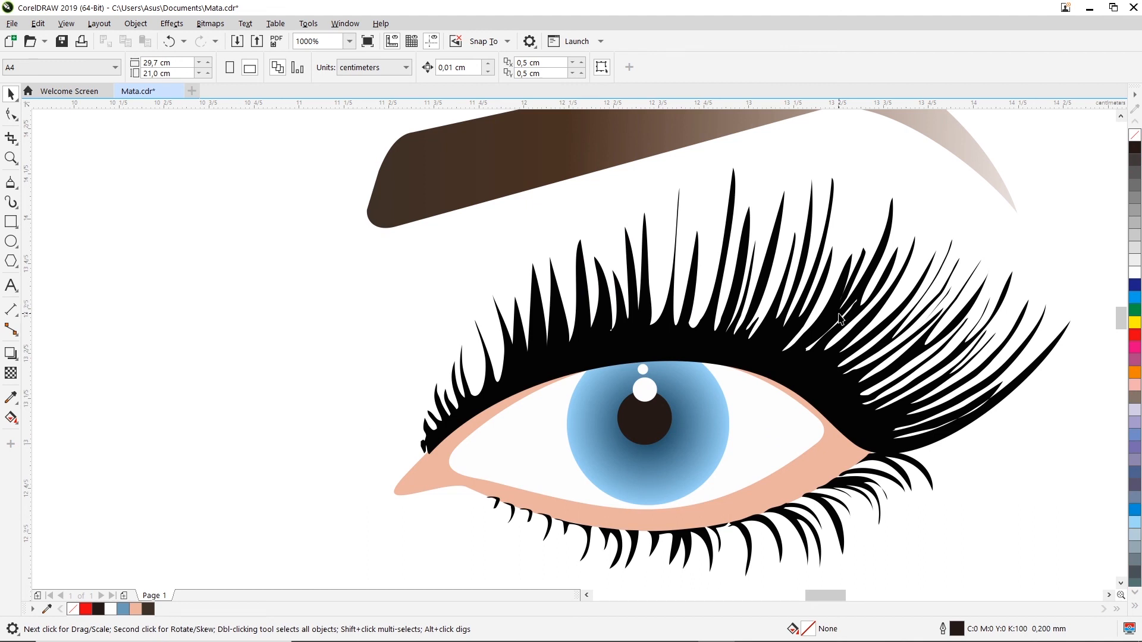
scroll(840, 318, "down", 4)
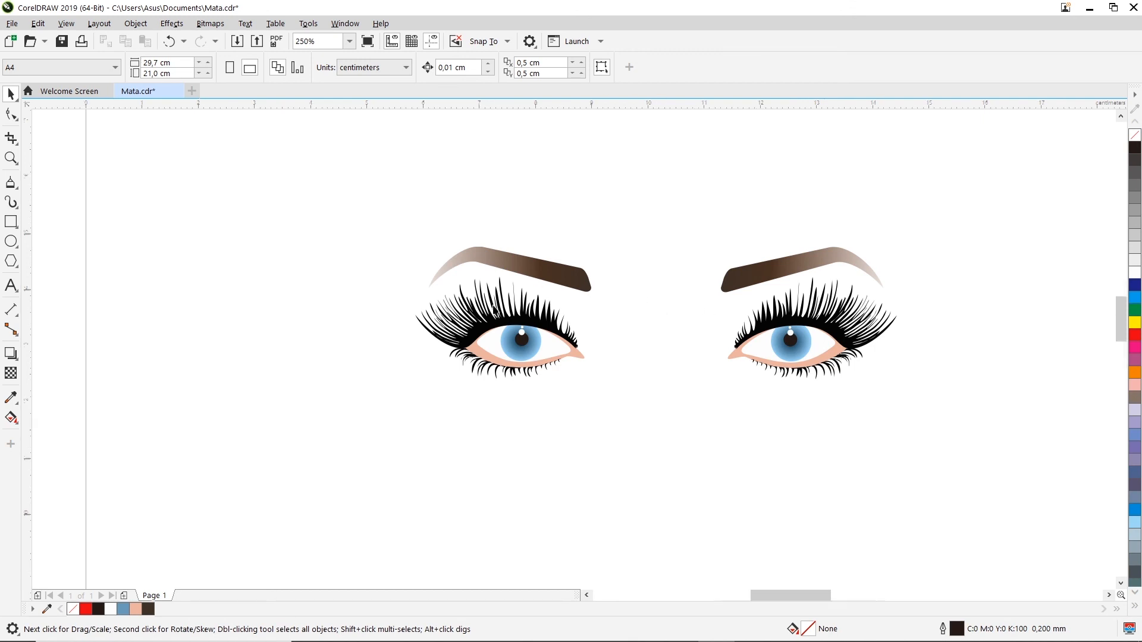
scroll(495, 310, "up", 4)
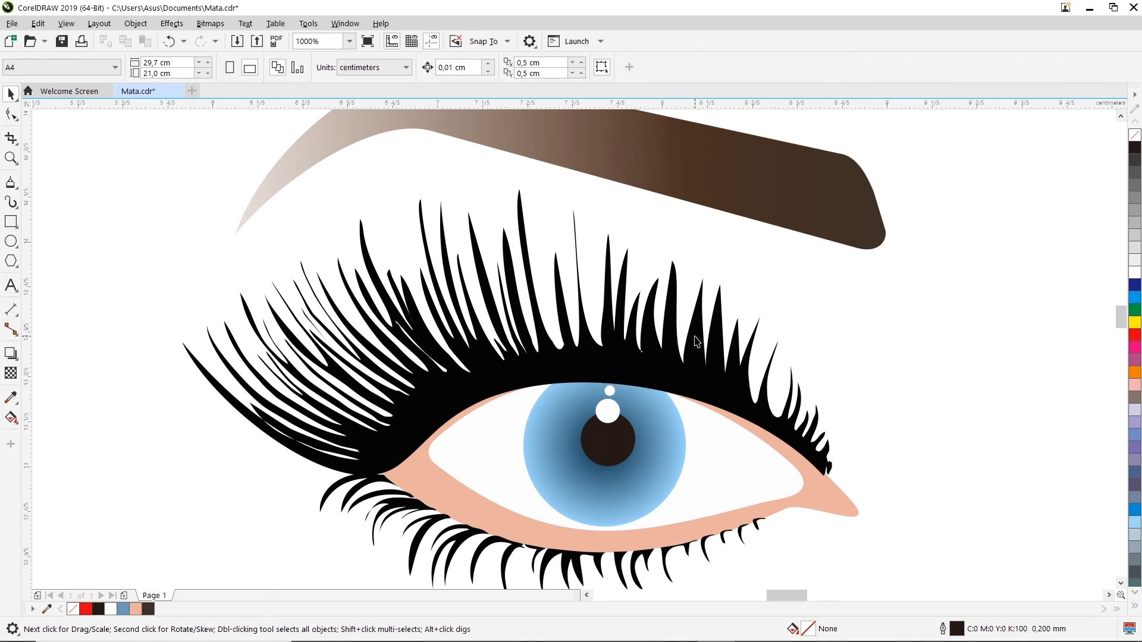
scroll(697, 342, "down", 5)
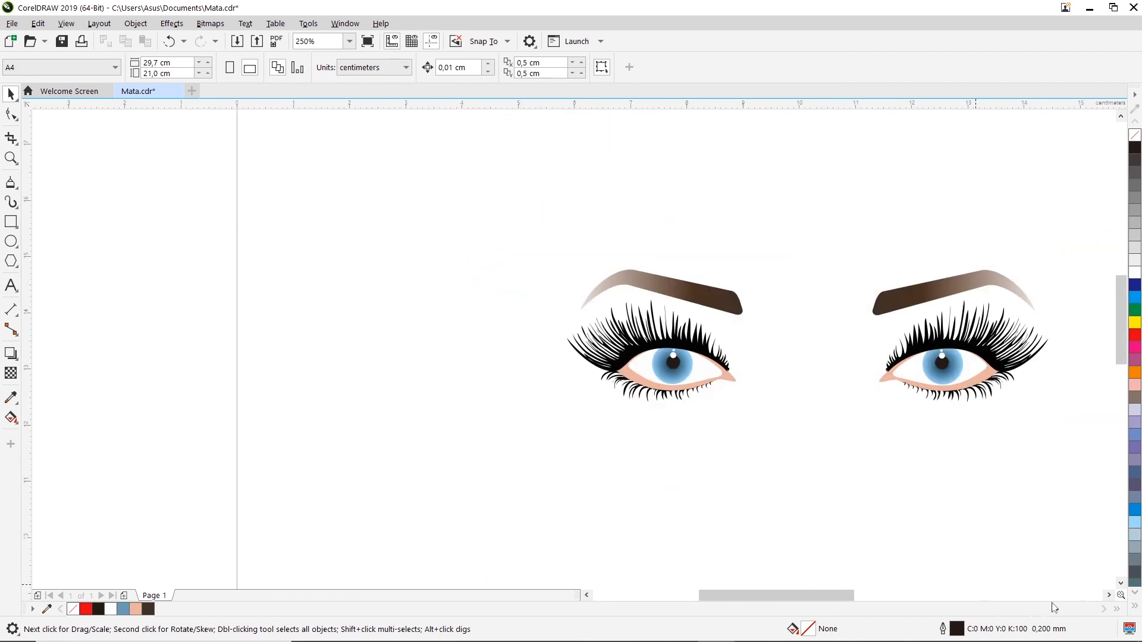
left_click(1109, 595)
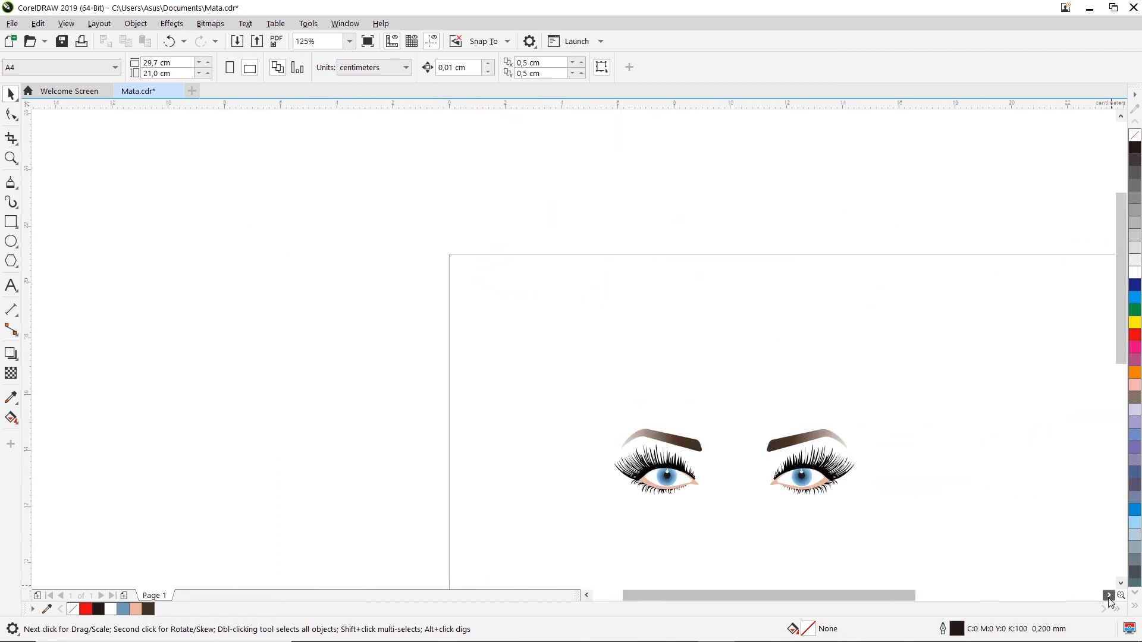
left_click(1121, 583)
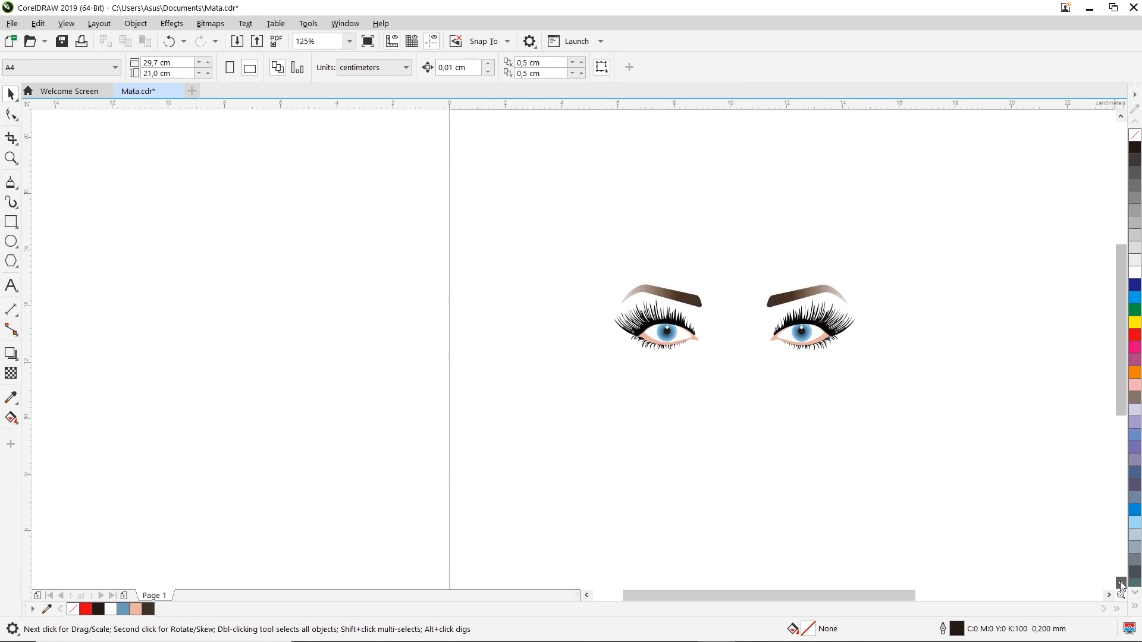
left_click(1109, 595)
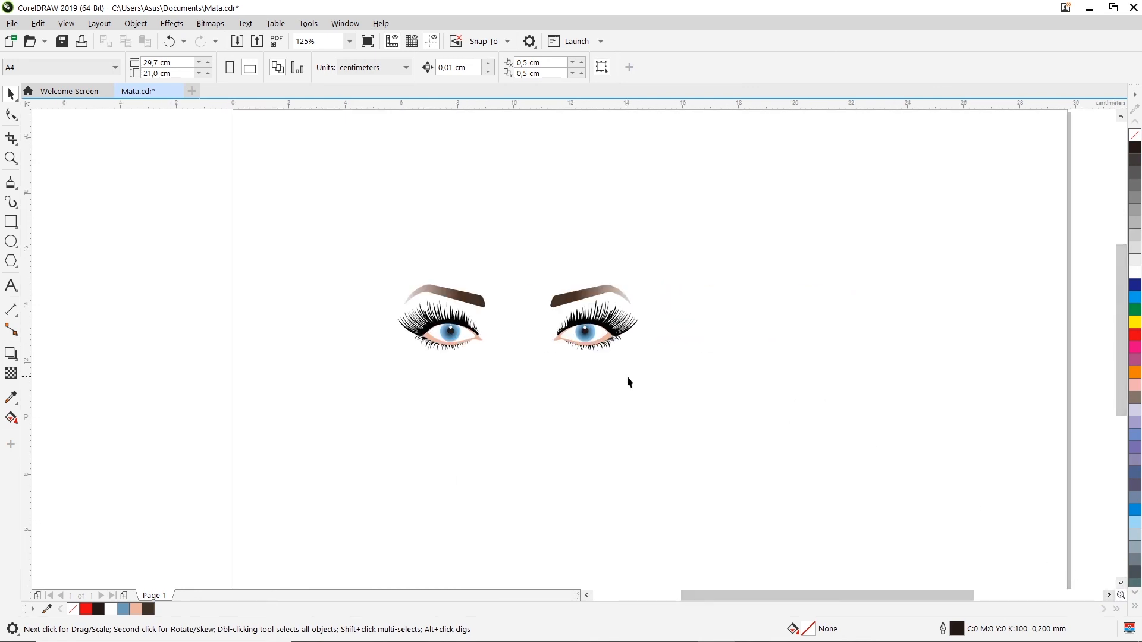
key("z")
left_click_drag(306, 216, 712, 423)
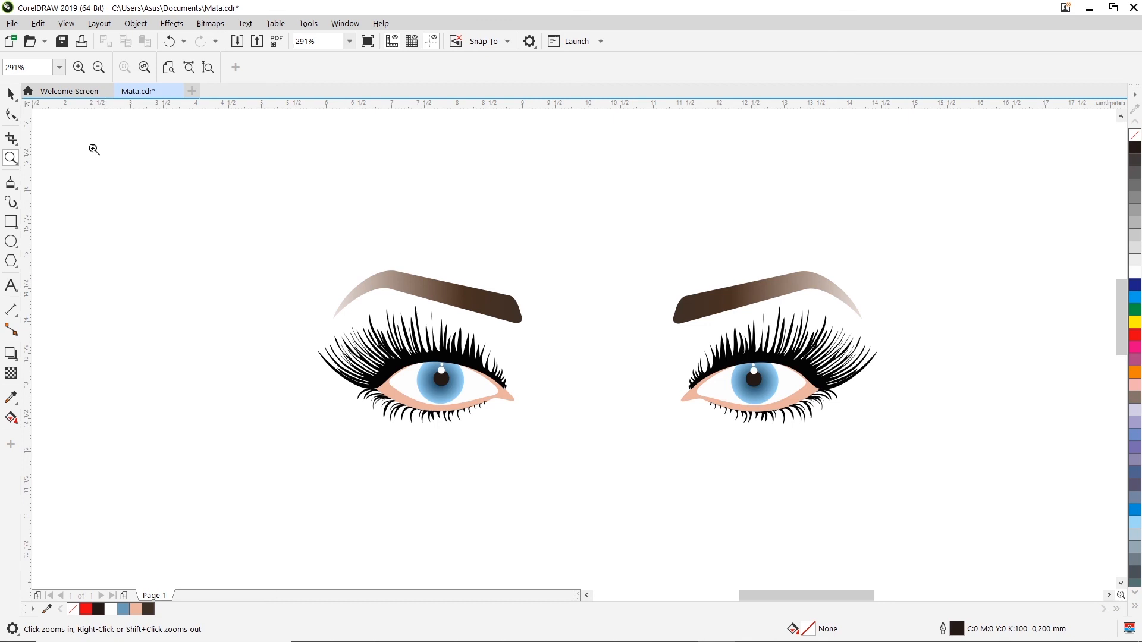
- Save the drawing as Mata in the Documents folder in CDR format, version 21.0 (2019), replacing the existing file
left_click(13, 25)
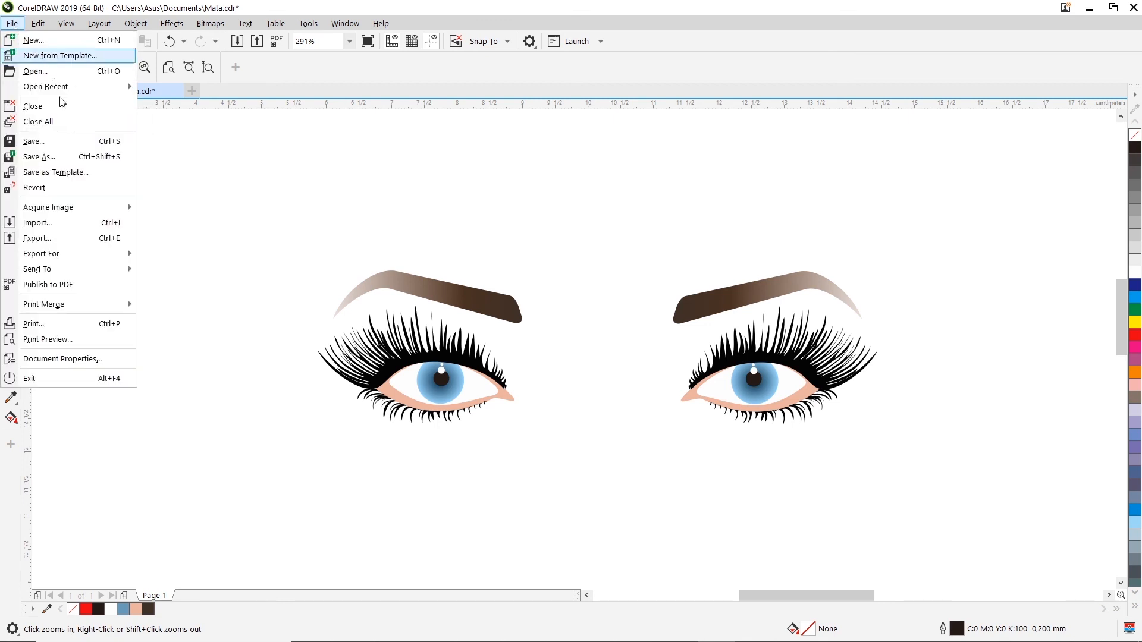
left_click(53, 158)
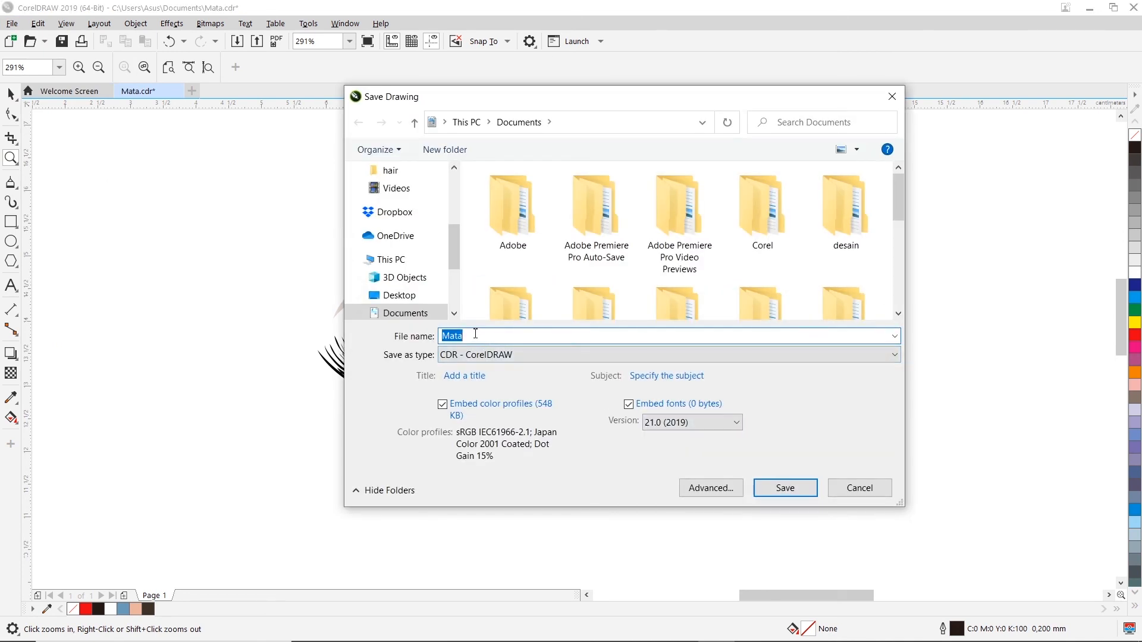
left_click(785, 488)
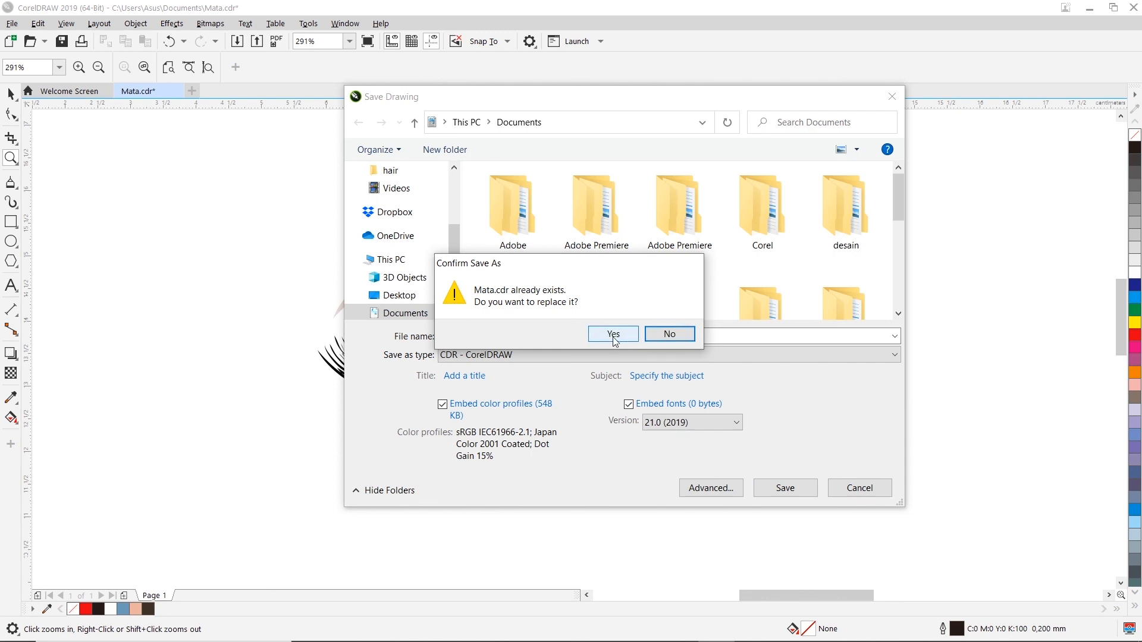
left_click(614, 335)
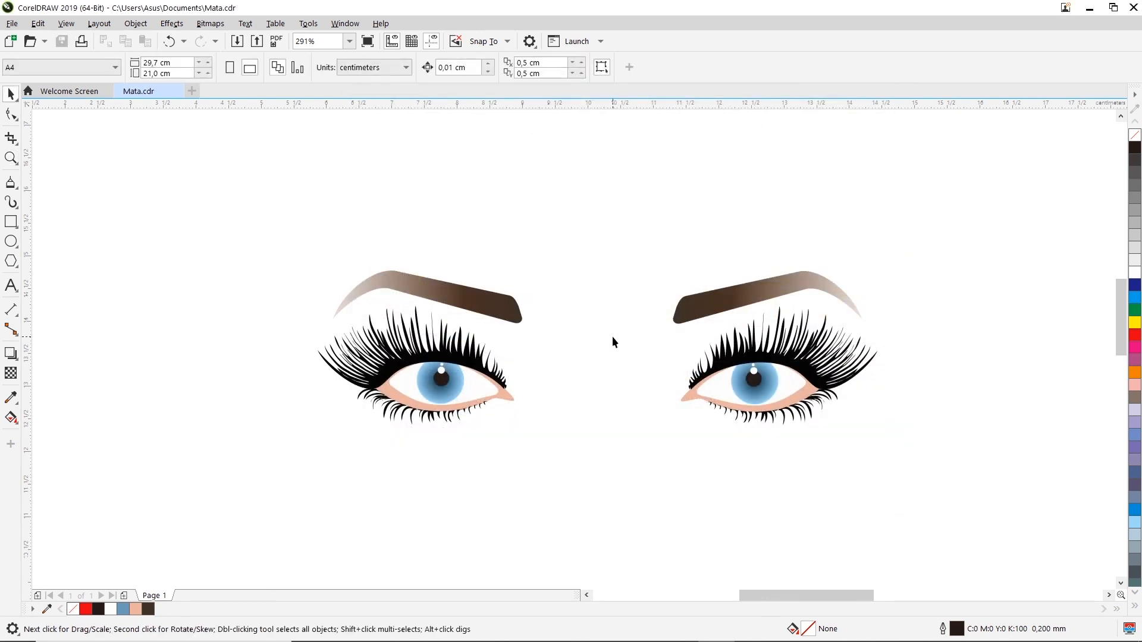